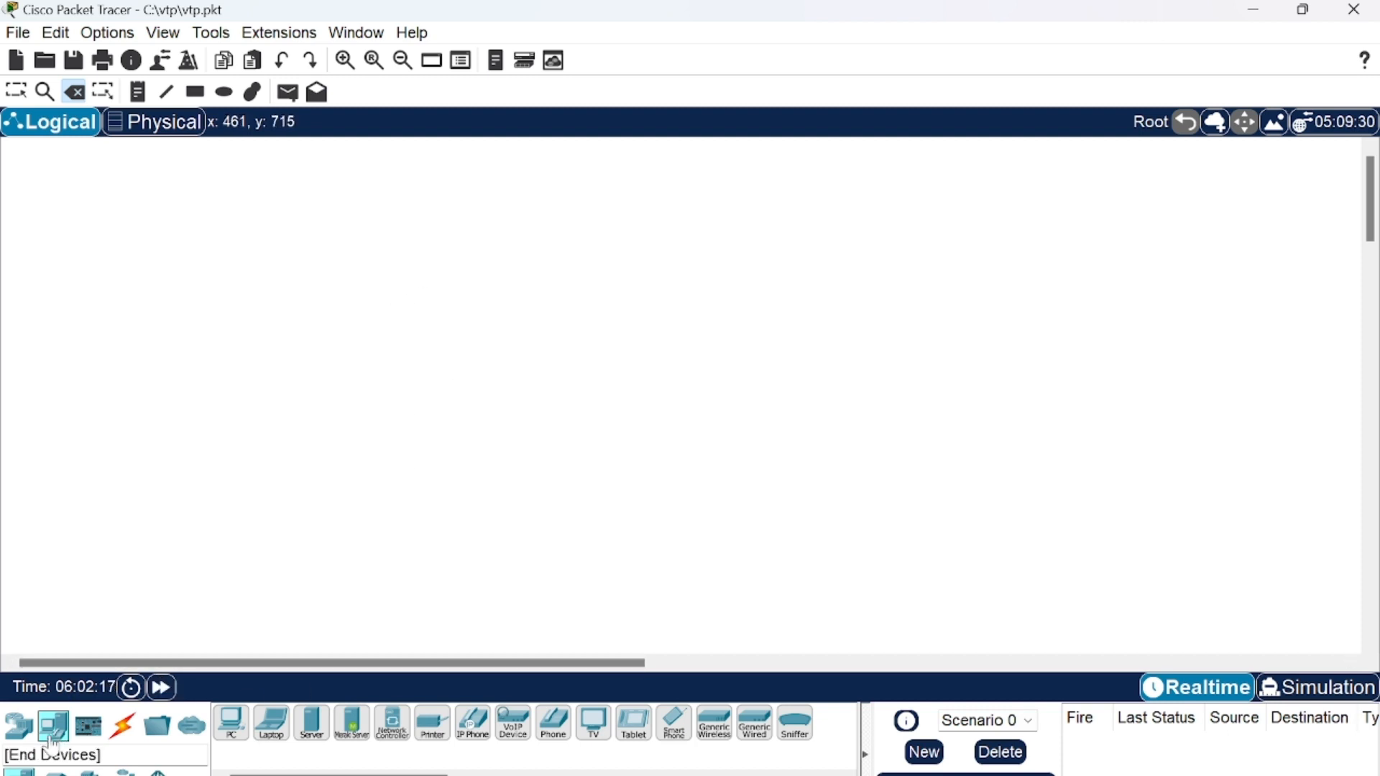
- Place three Server-PT devices side by side in the upper part of the logical workspace
left_click(320, 717)
left_click(320, 295)
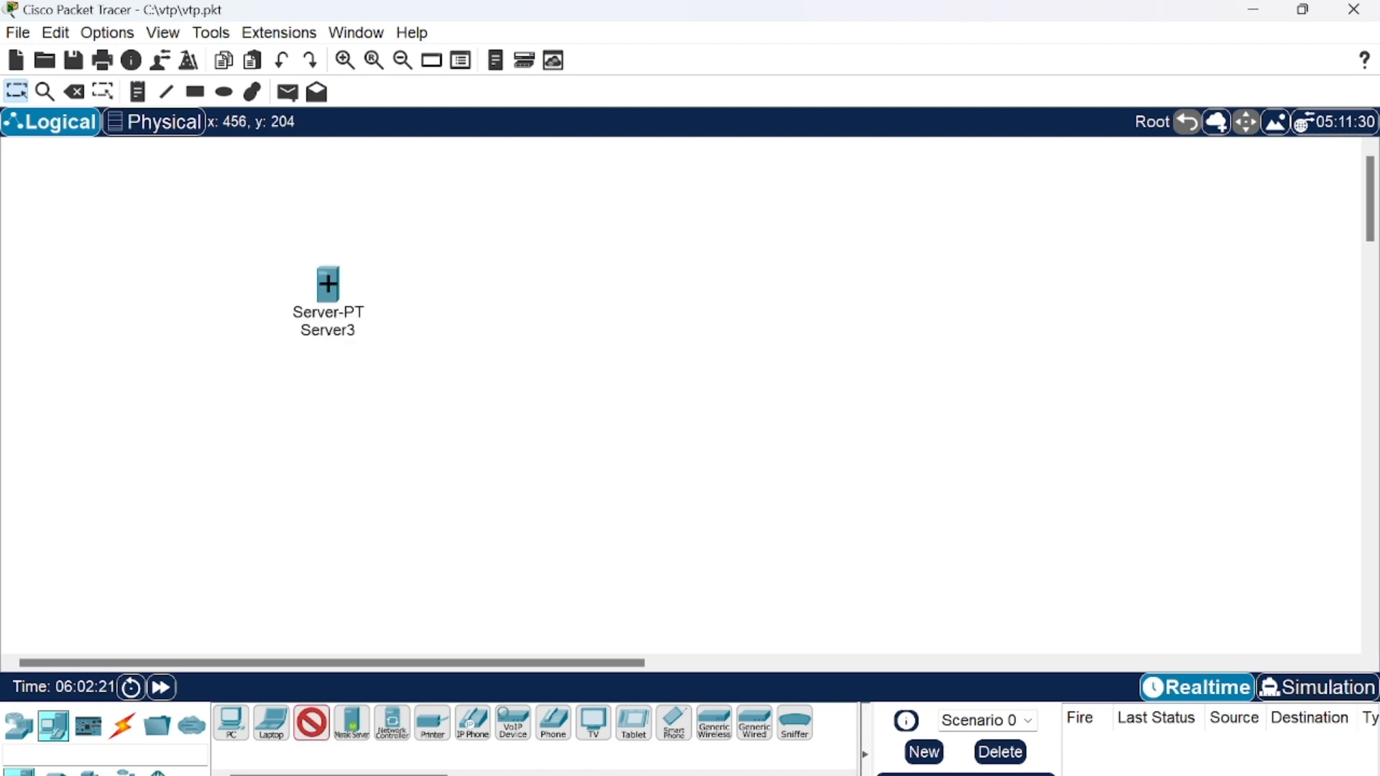
left_click(468, 293)
left_click(594, 309)
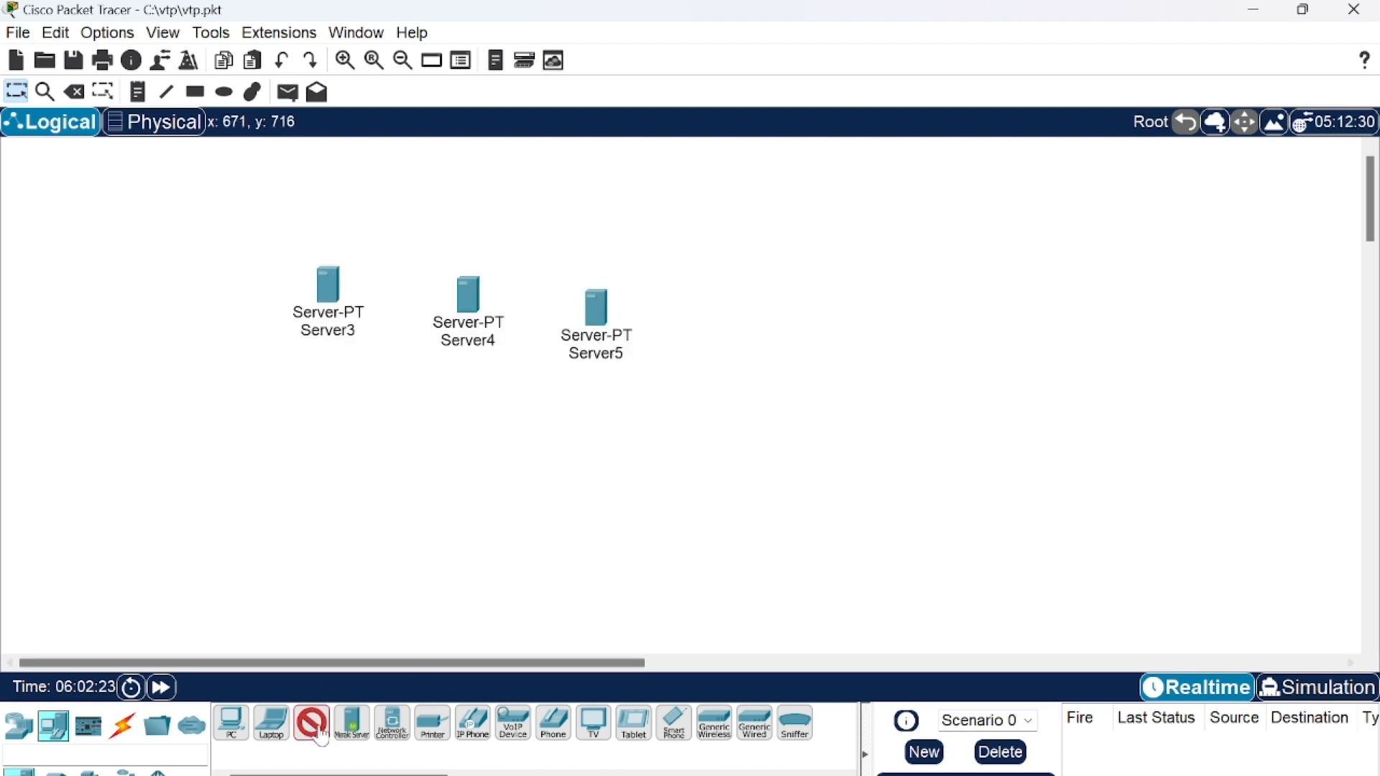
- Place a 2960-24TT switch below the middle server and a PC-PT beneath the switch
left_click(18, 726)
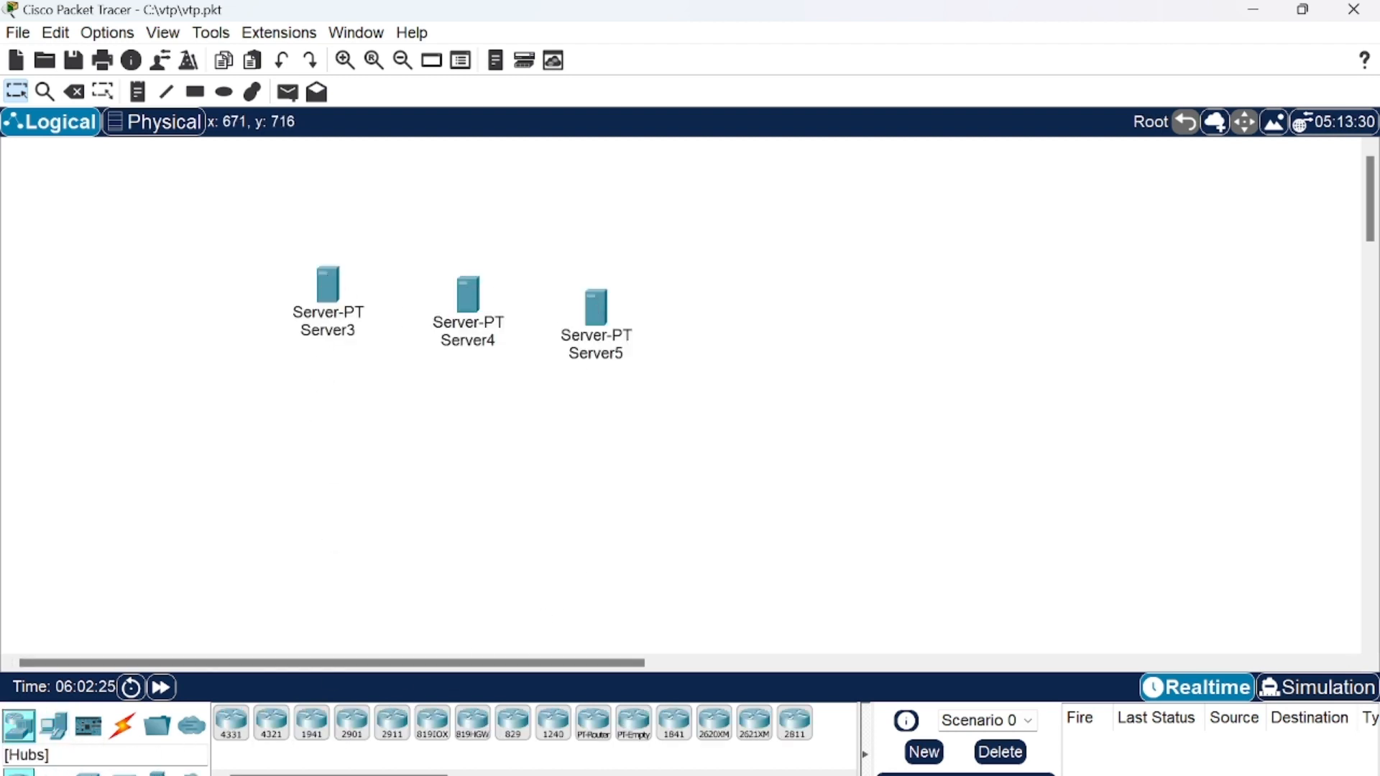
left_click(53, 772)
left_click(233, 726)
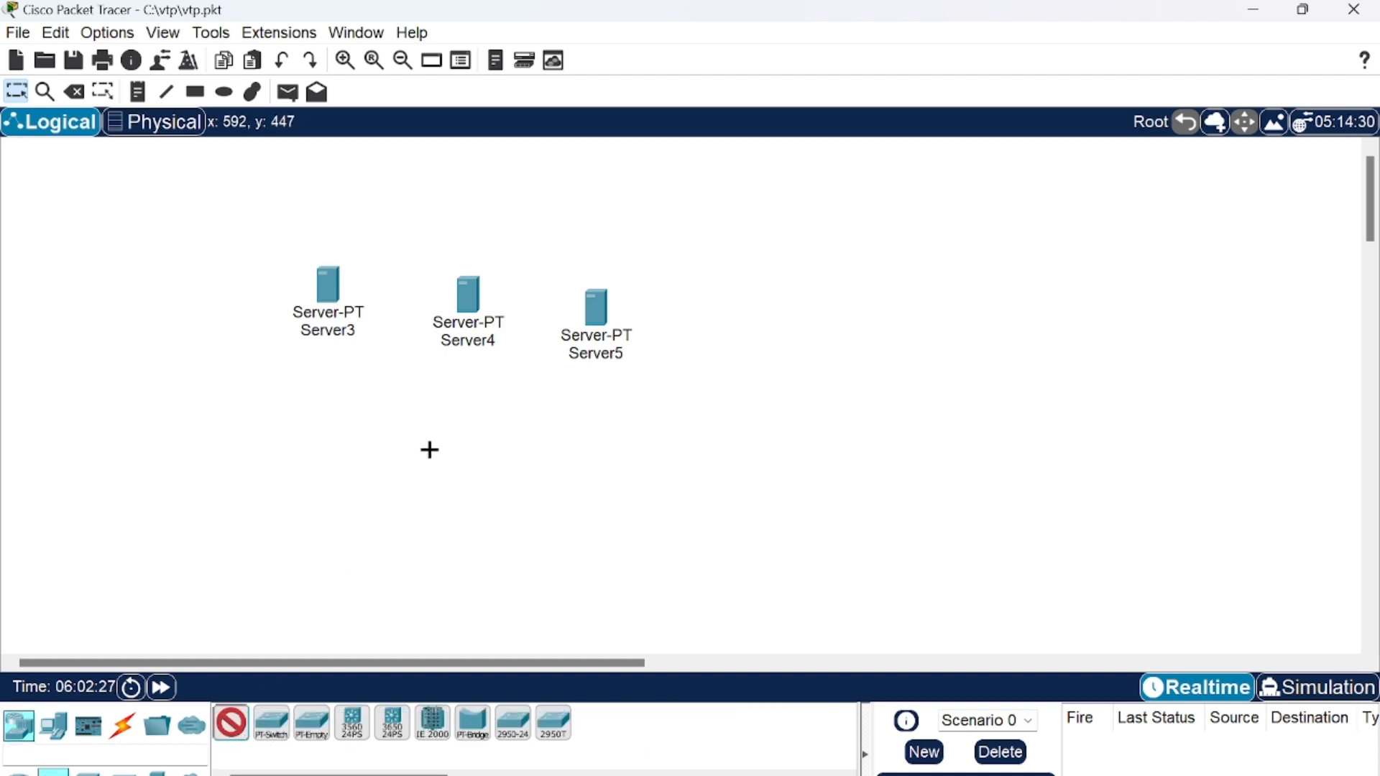
left_click(457, 422)
left_click(53, 726)
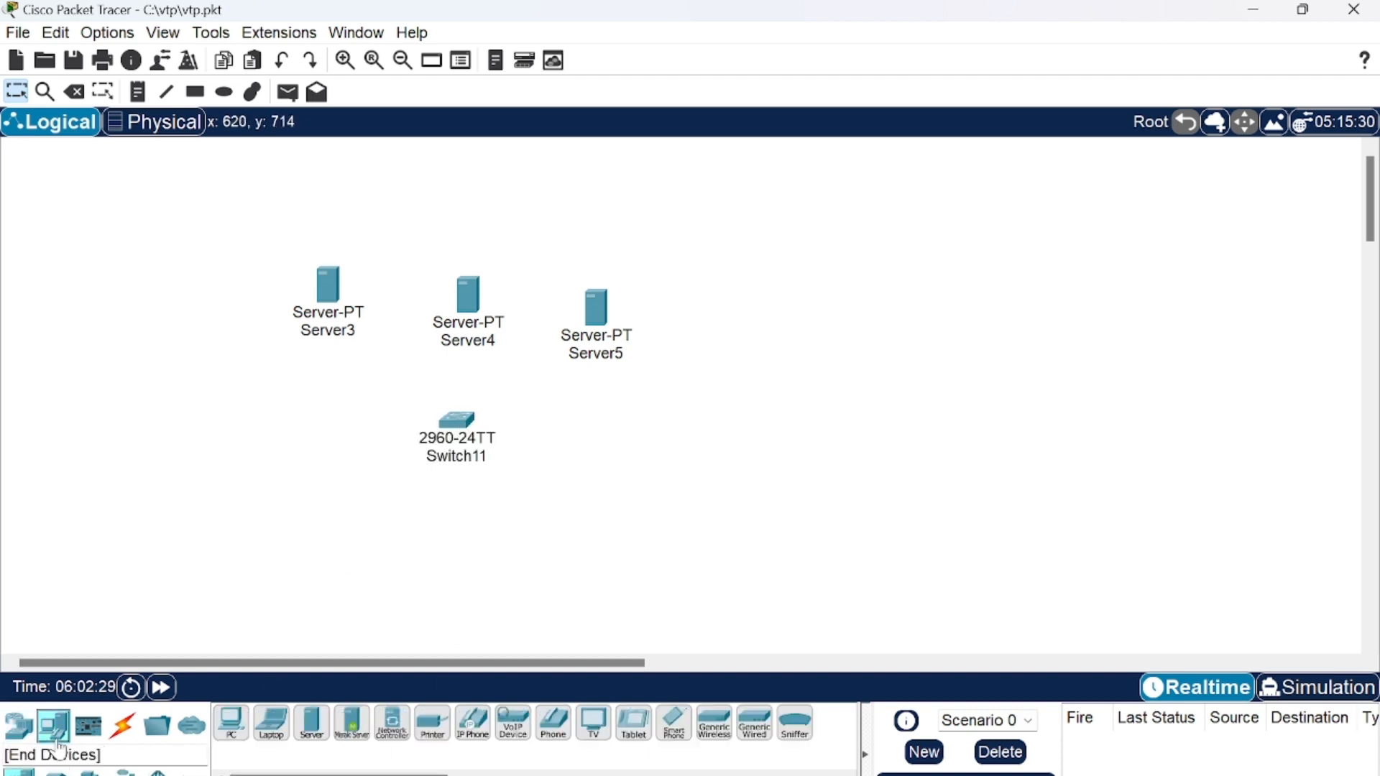
left_click(231, 723)
left_click(461, 560)
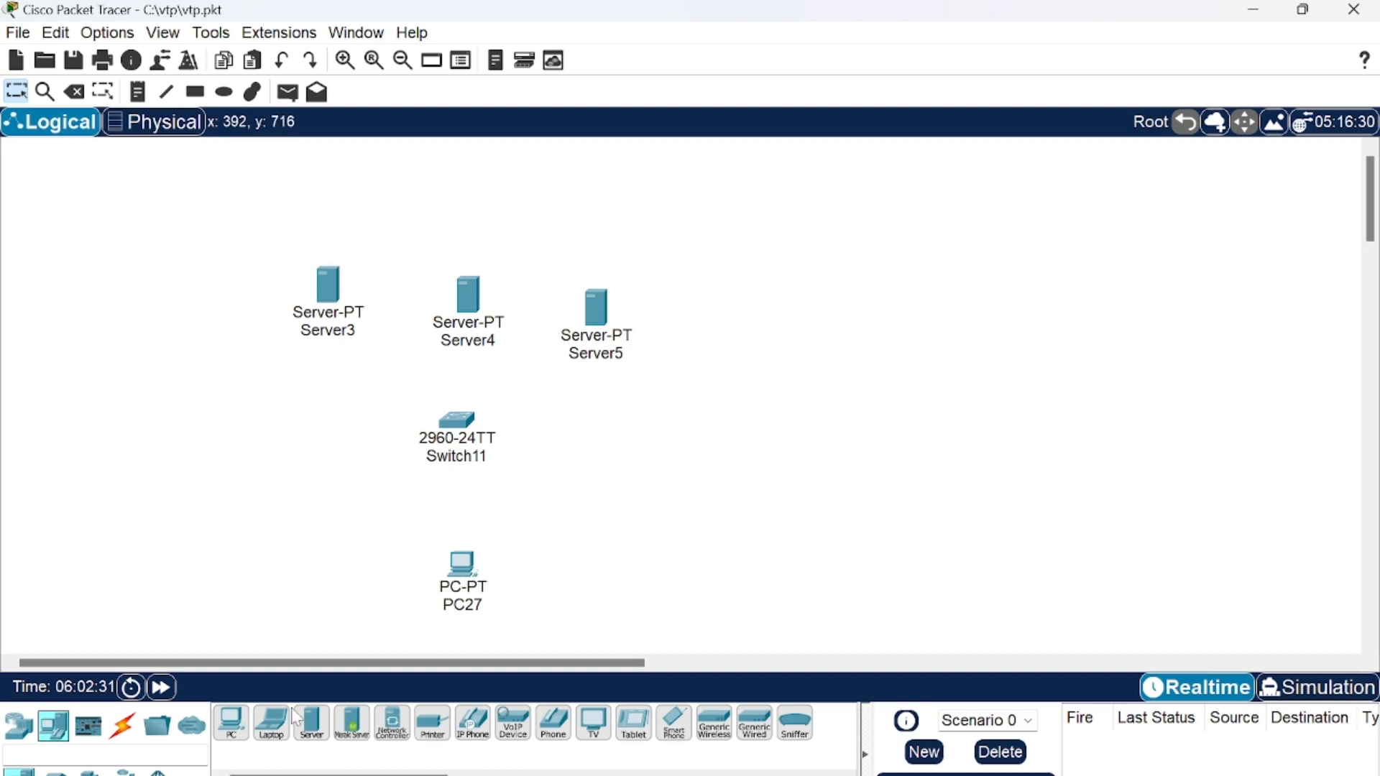
- Cable all three servers and the PC to the switch with automatically chosen connections, and spread out the Server4 and Server5 devices
left_click(125, 727)
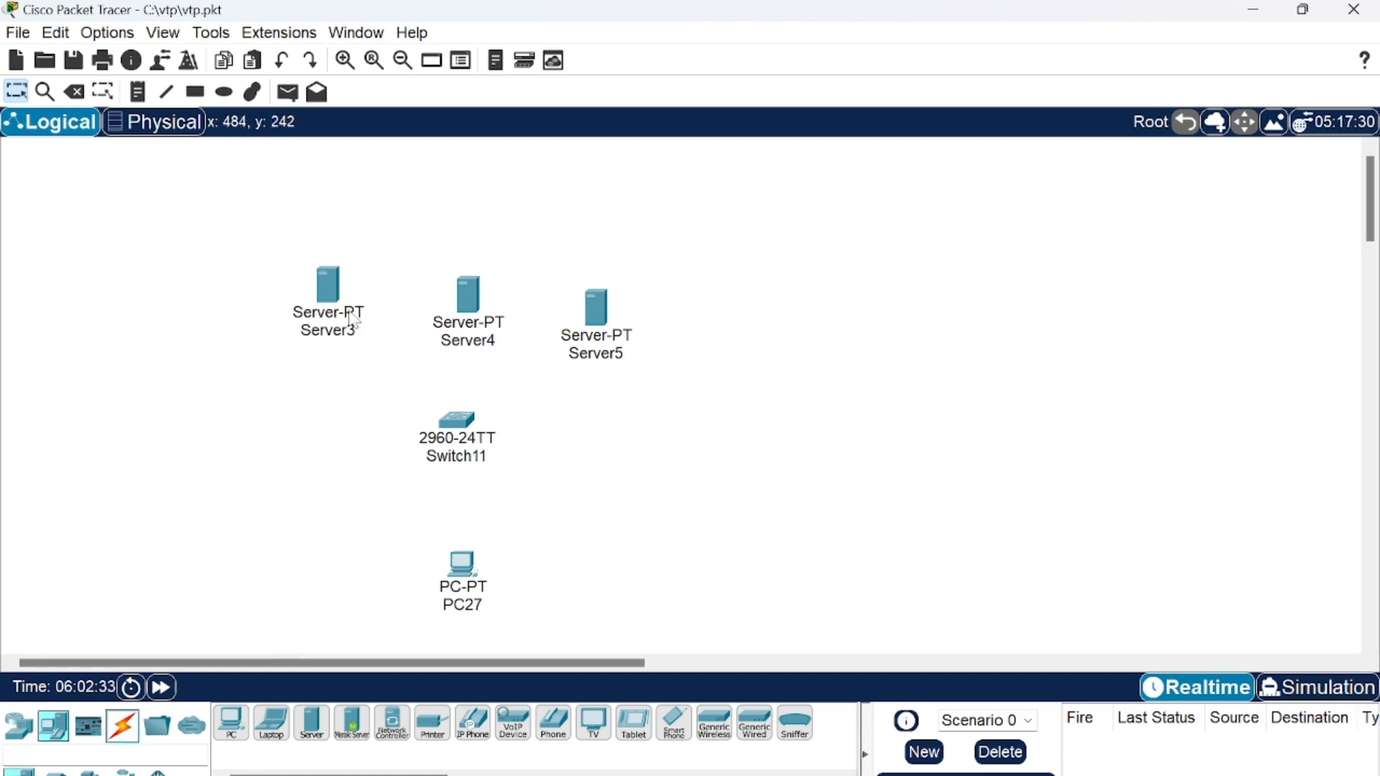
left_click(123, 726)
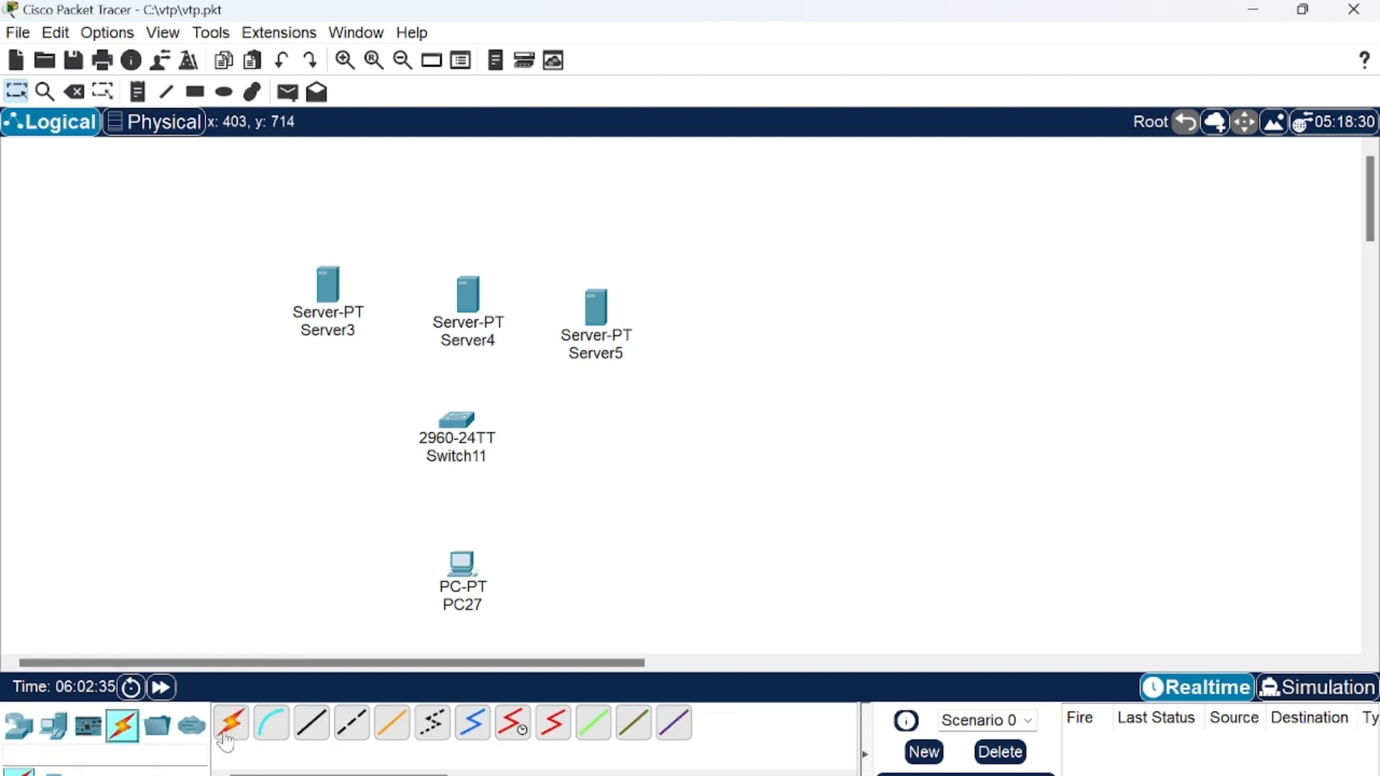
left_click(328, 288)
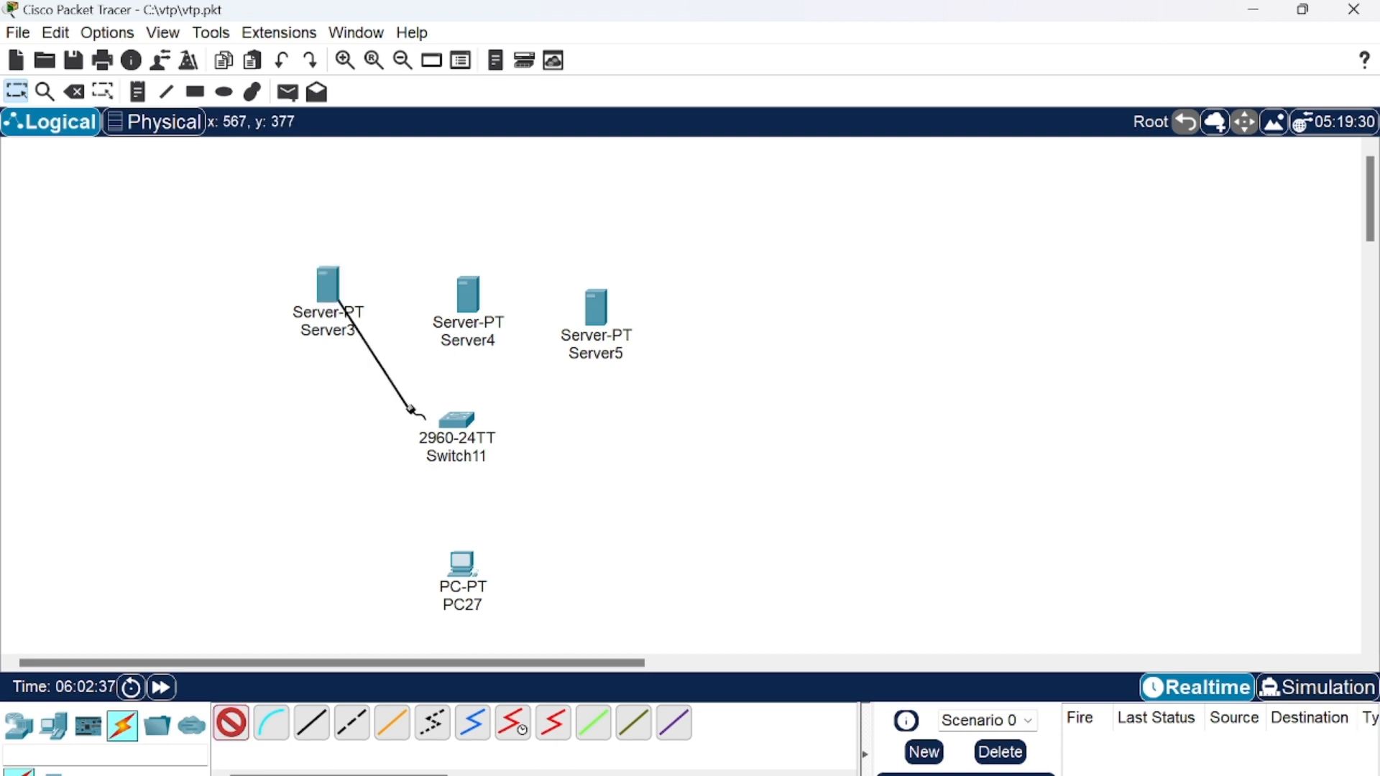
left_click(460, 427)
left_click(471, 296)
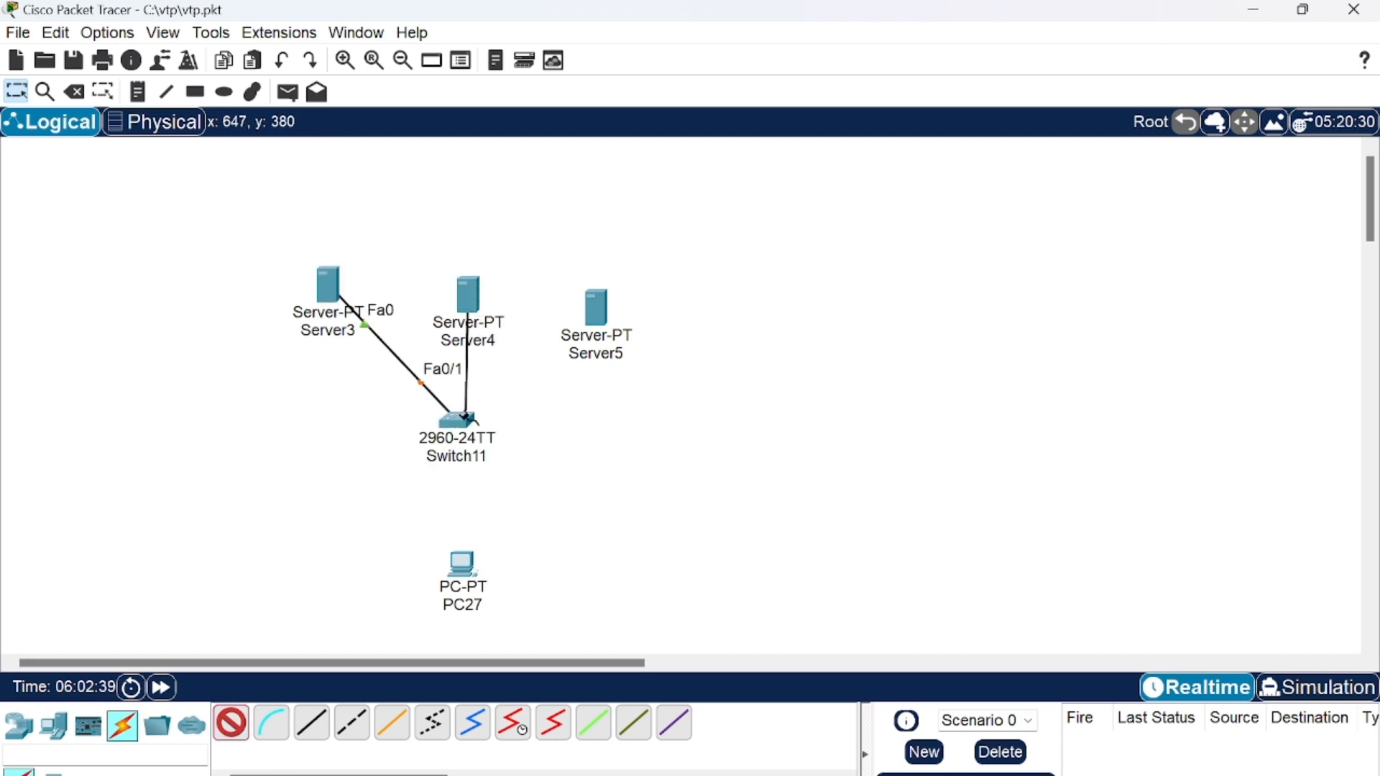
left_click(463, 416)
left_click(466, 435)
left_click(592, 320)
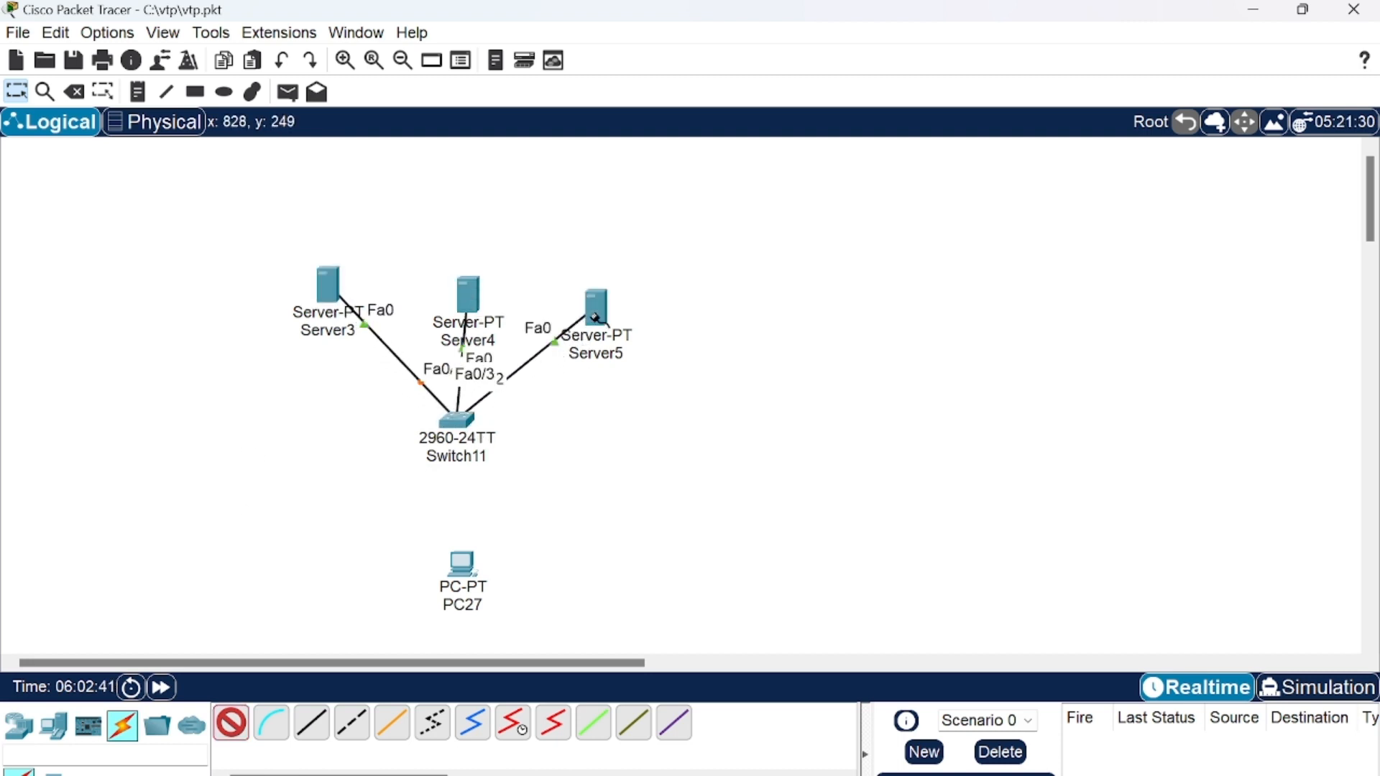
left_click(455, 437)
left_click(462, 566)
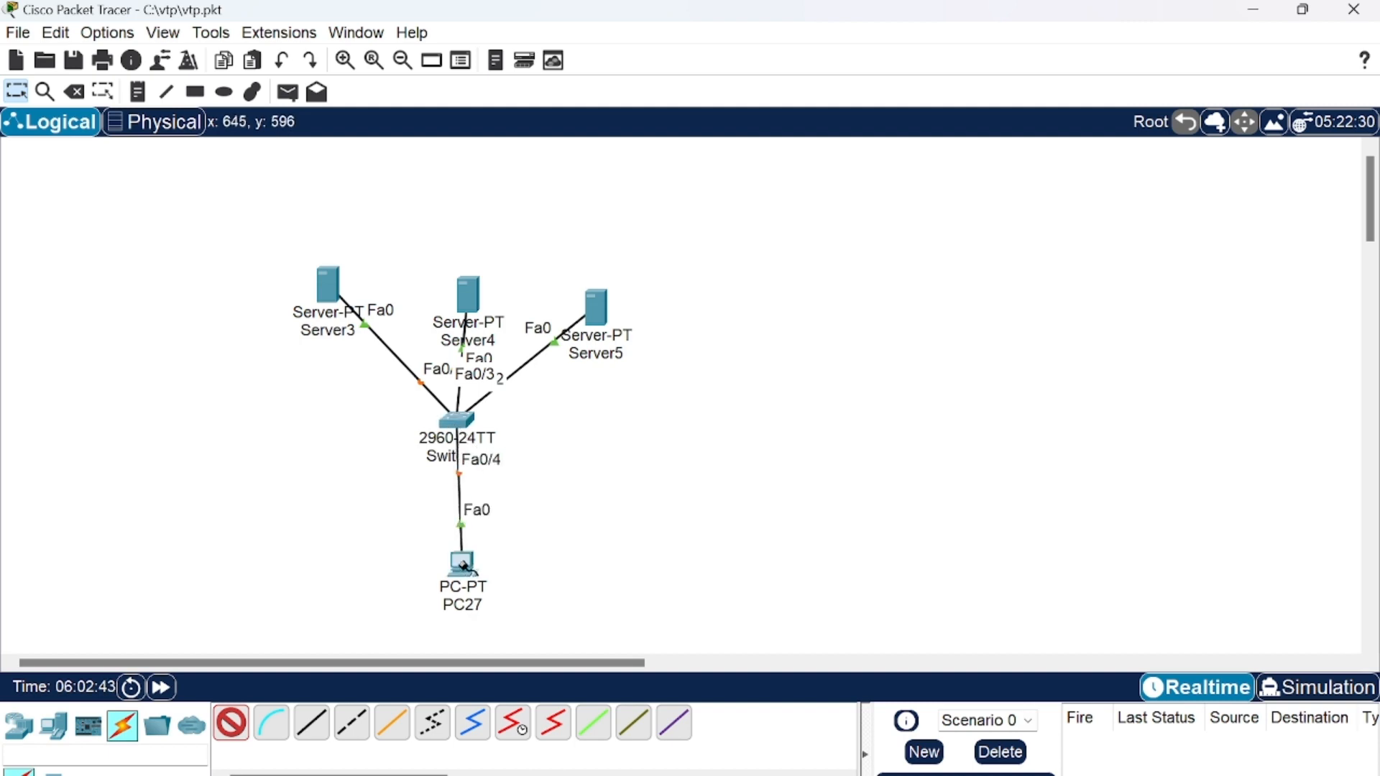
left_click_drag(468, 284, 458, 246)
left_click_drag(611, 316, 639, 291)
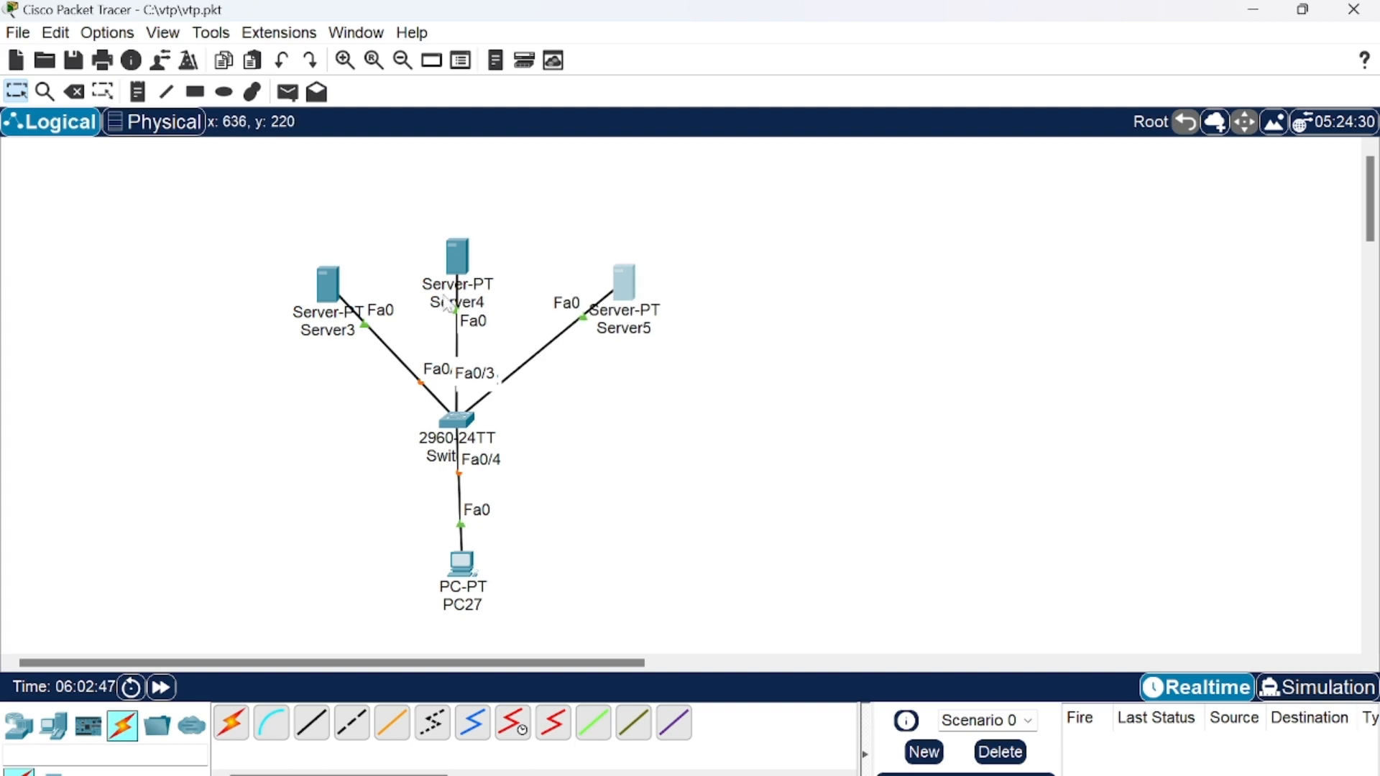
- Rename the three servers, from left to right, as Server1, Server2 and Server3
left_click(344, 331)
left_click(372, 331)
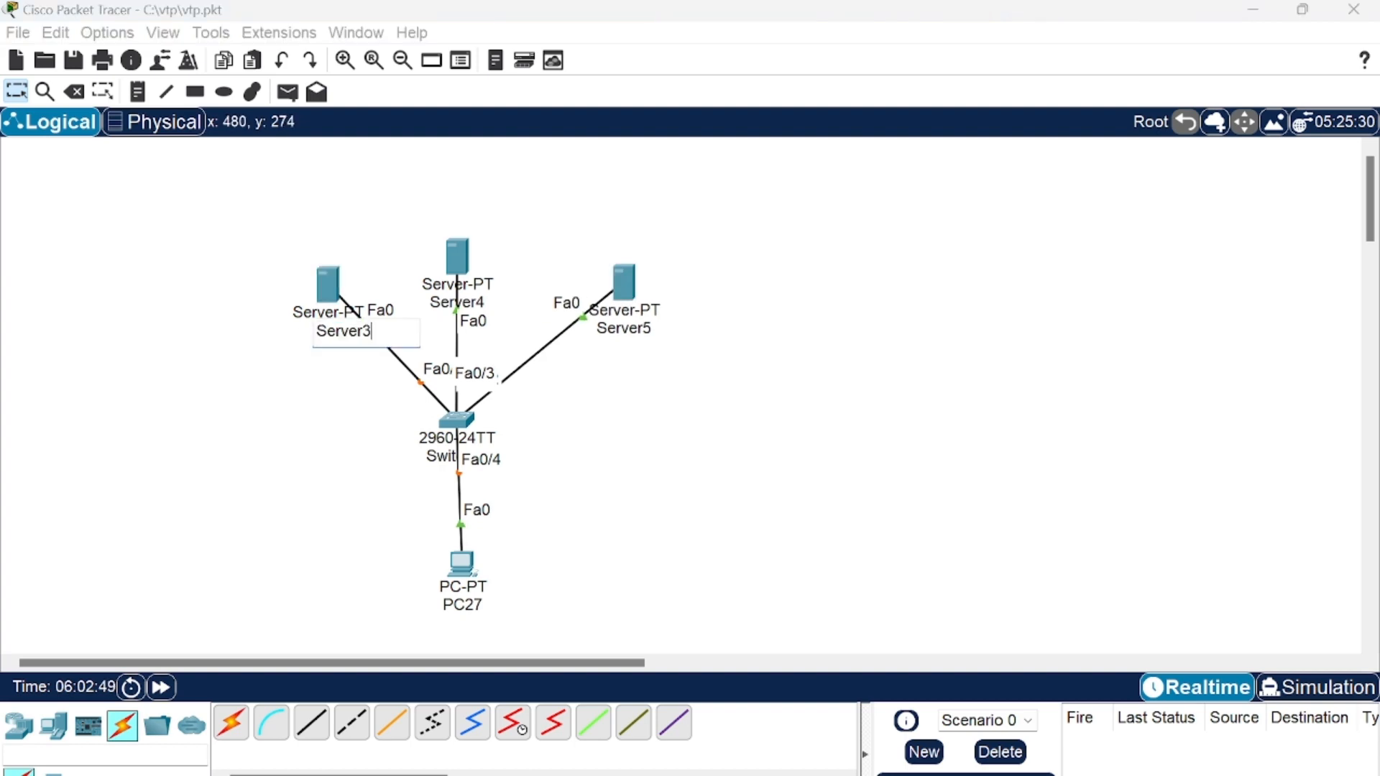
left_click(469, 298)
left_click(505, 304)
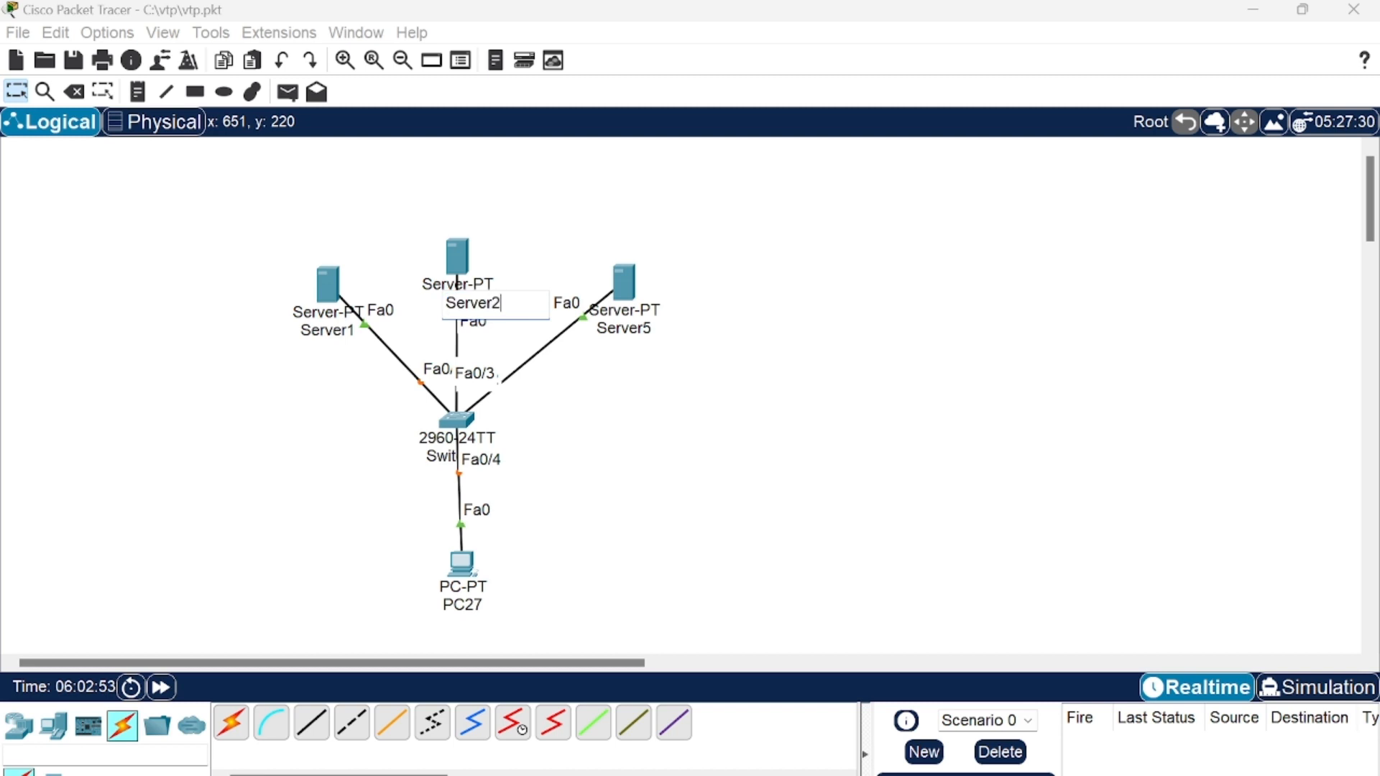
left_click(639, 328)
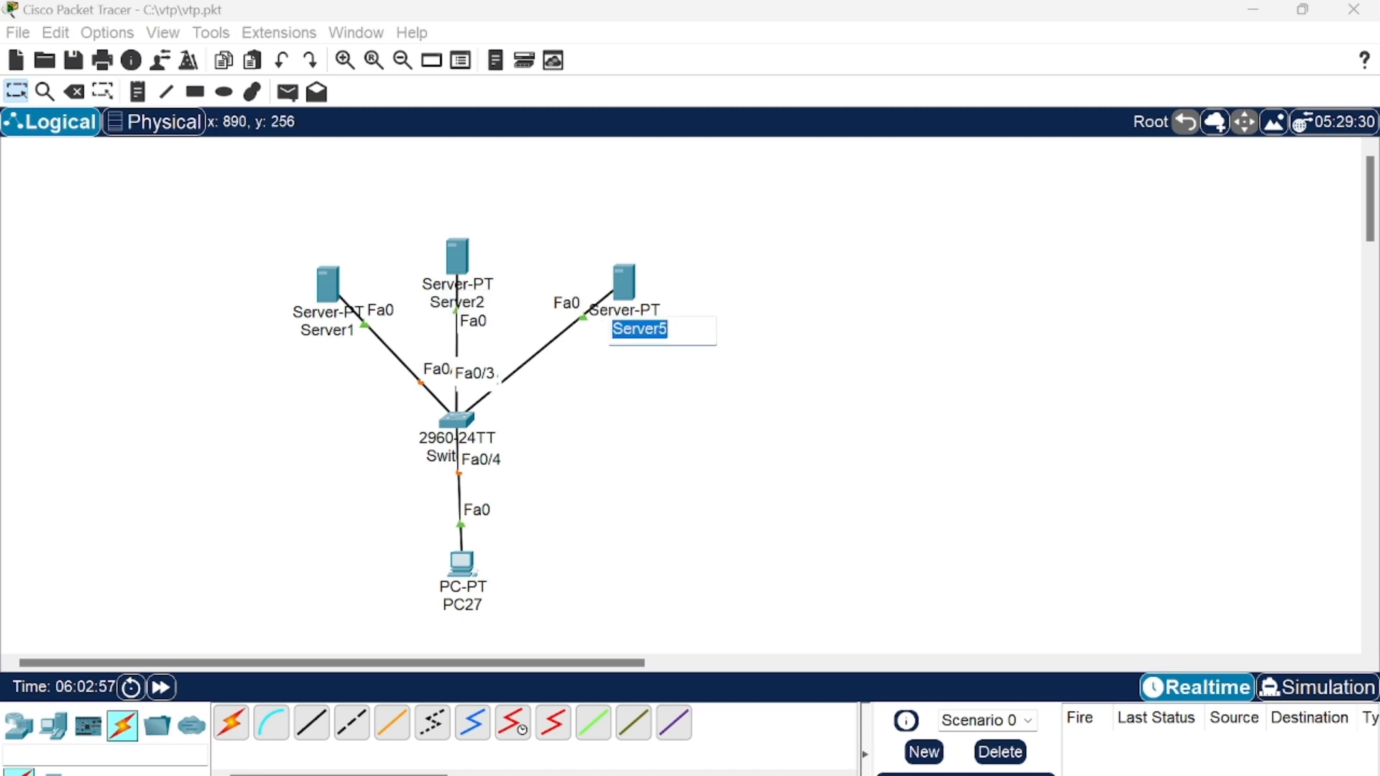
left_click(671, 329)
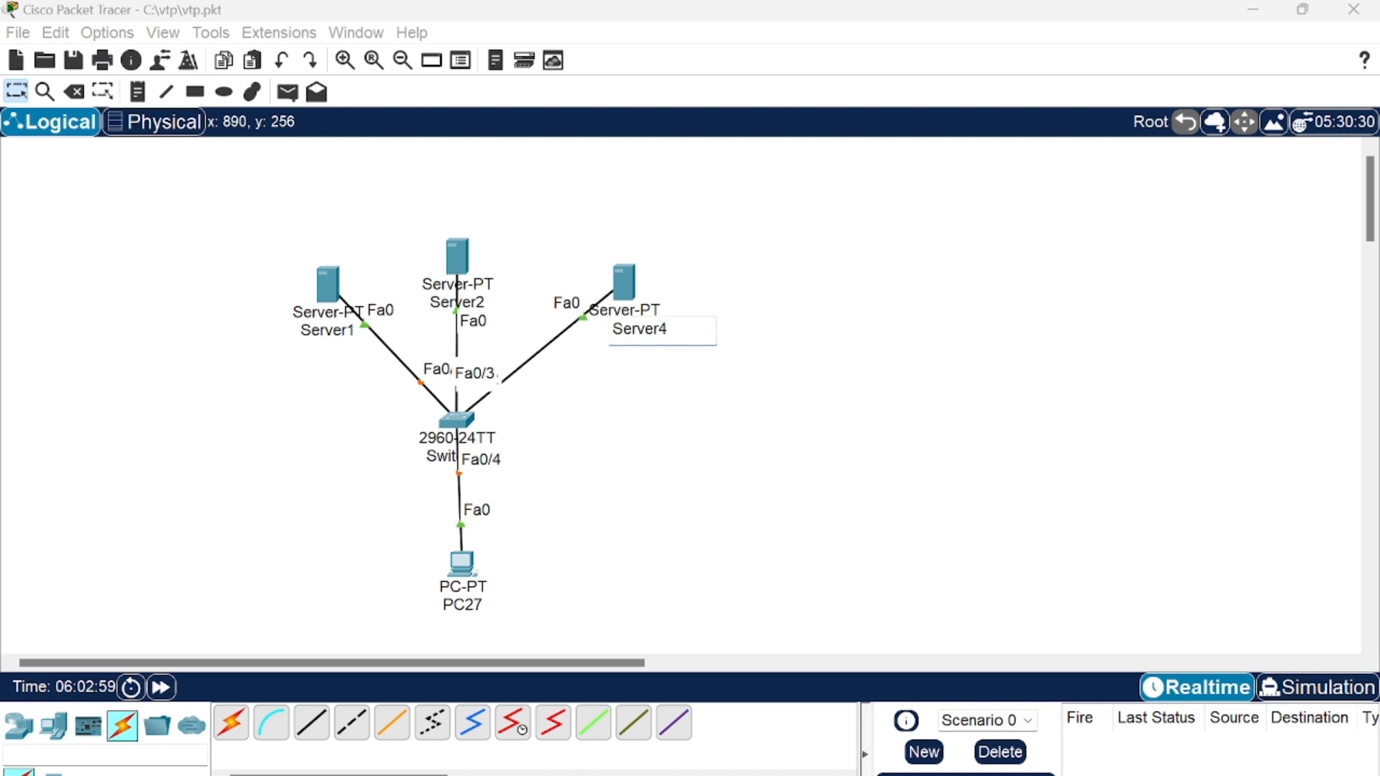
left_click(600, 607)
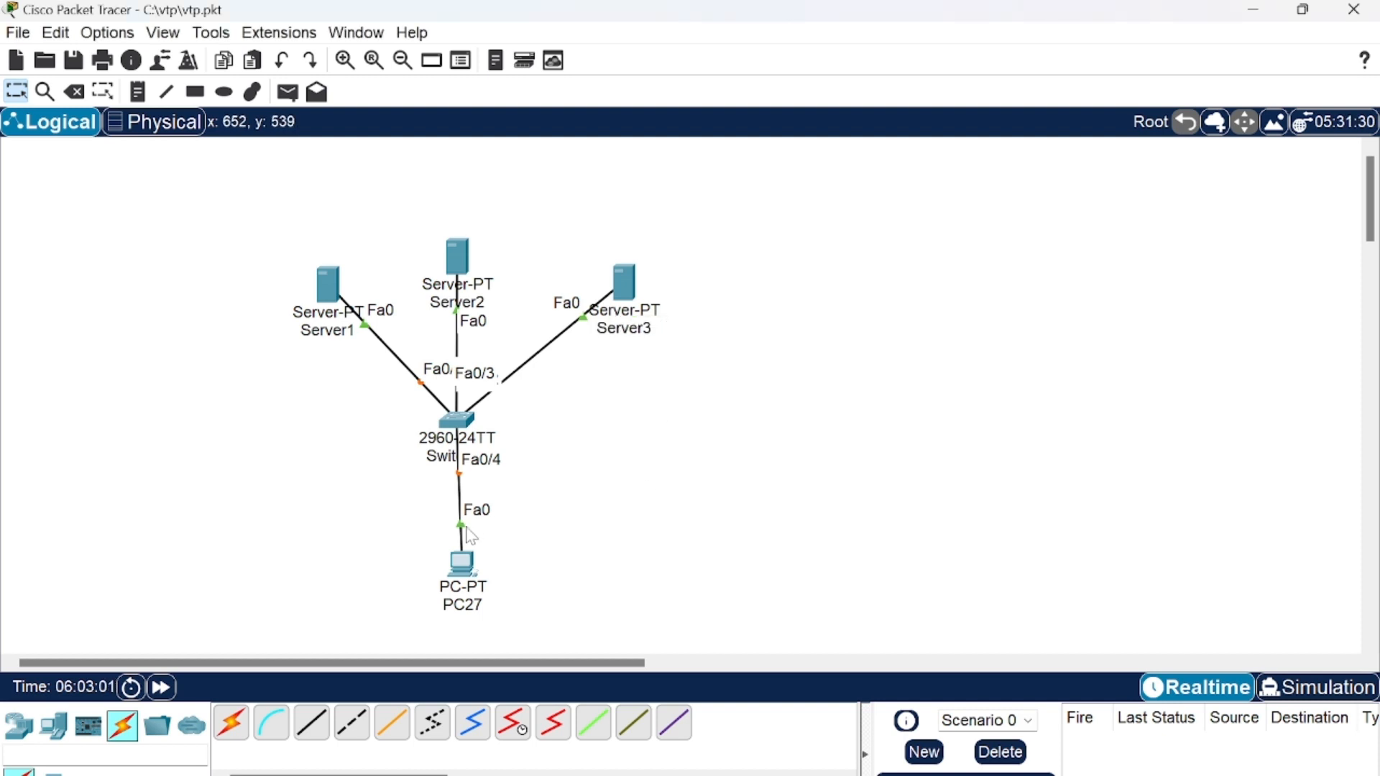
- Rename the PC below the switch as client
left_click(466, 607)
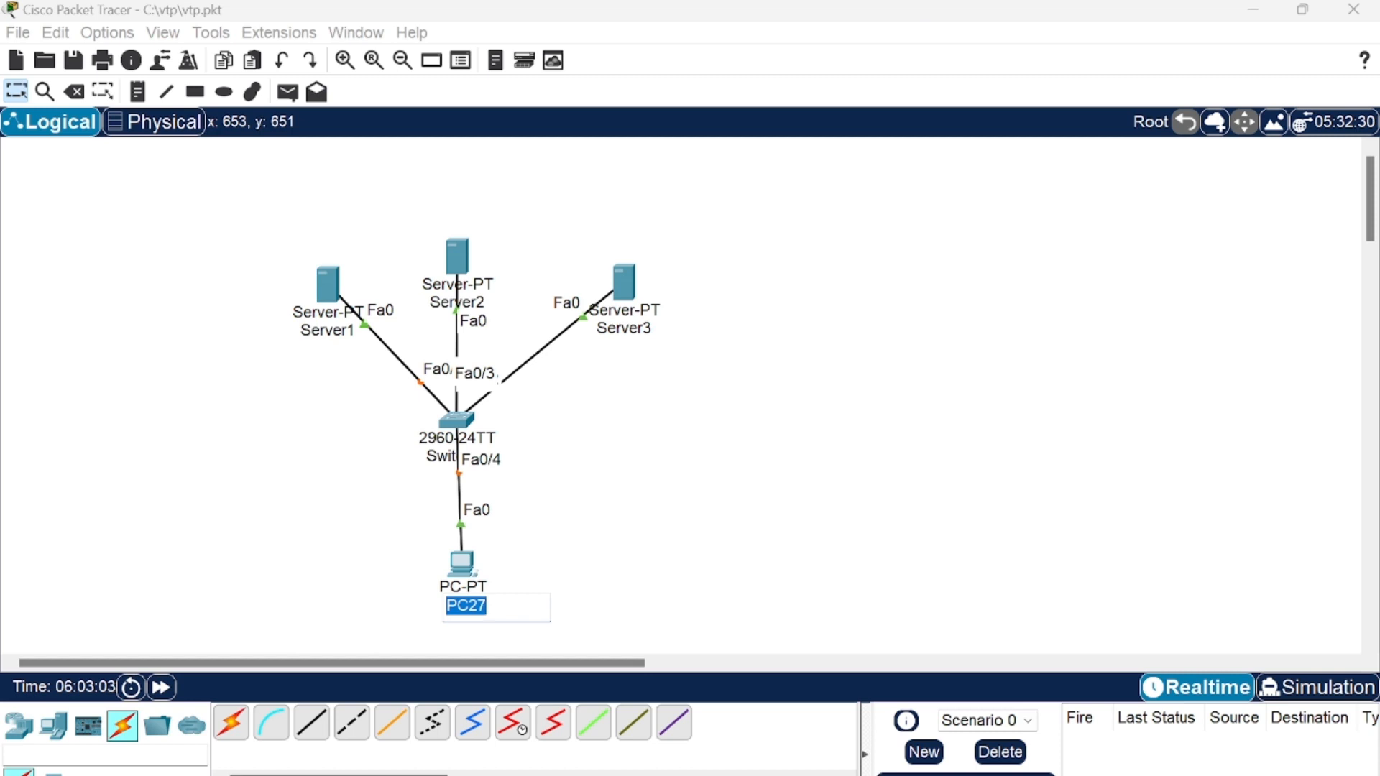
key("BackSpace")
type("client")
key("Return")
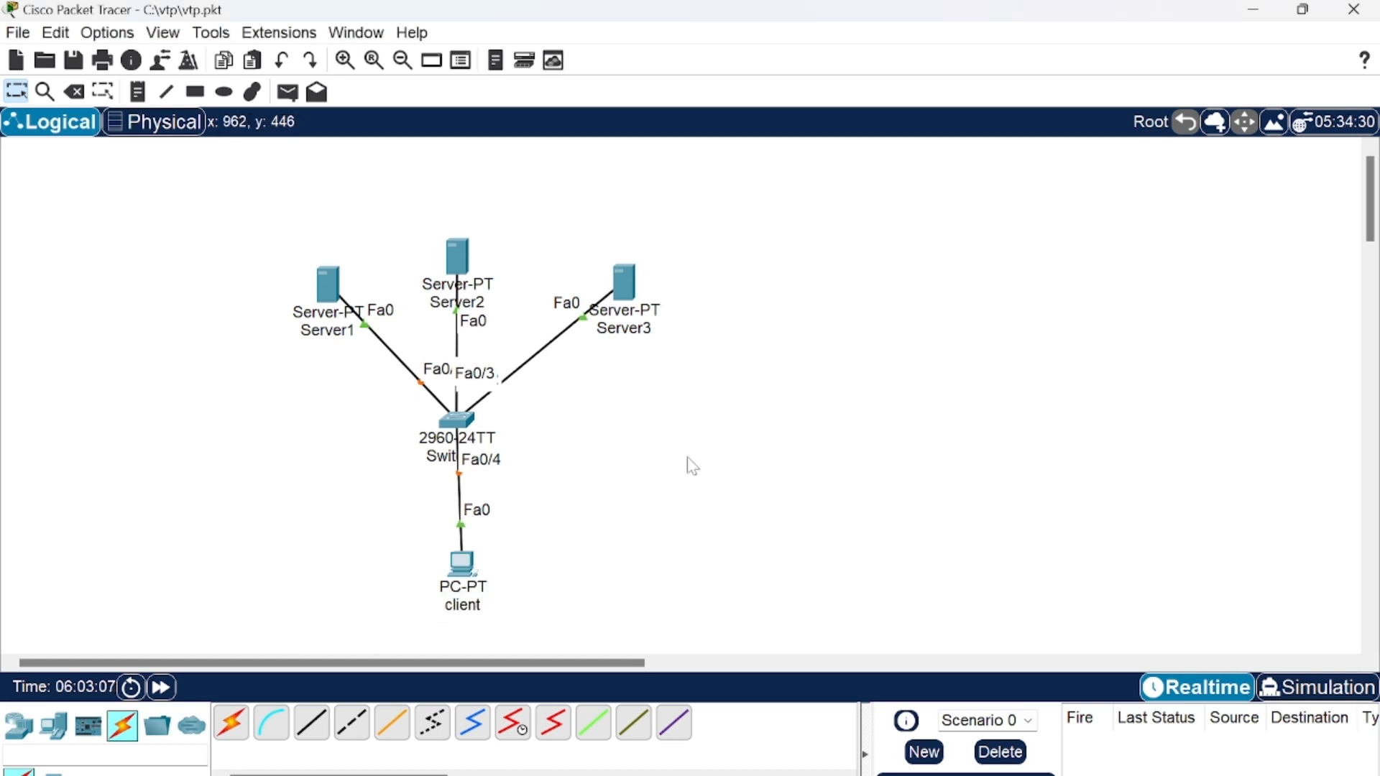
- Rearrange the client PC and the three servers so they are spread more widely around the switch
left_click_drag(460, 568, 441, 544)
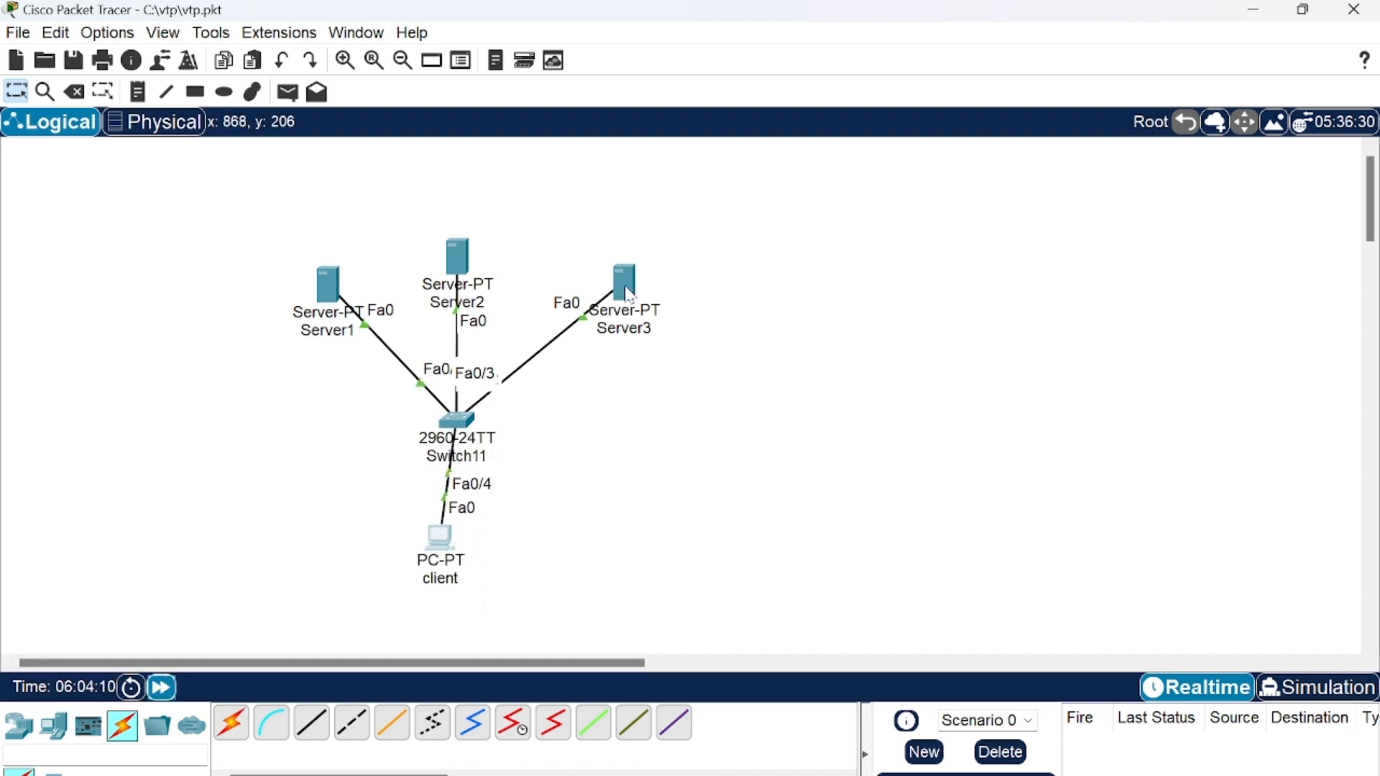
mouse_move(627, 291)
left_mouse_down()
mouse_move(645, 371)
mouse_move(627, 345)
mouse_move(633, 308)
left_mouse_up()
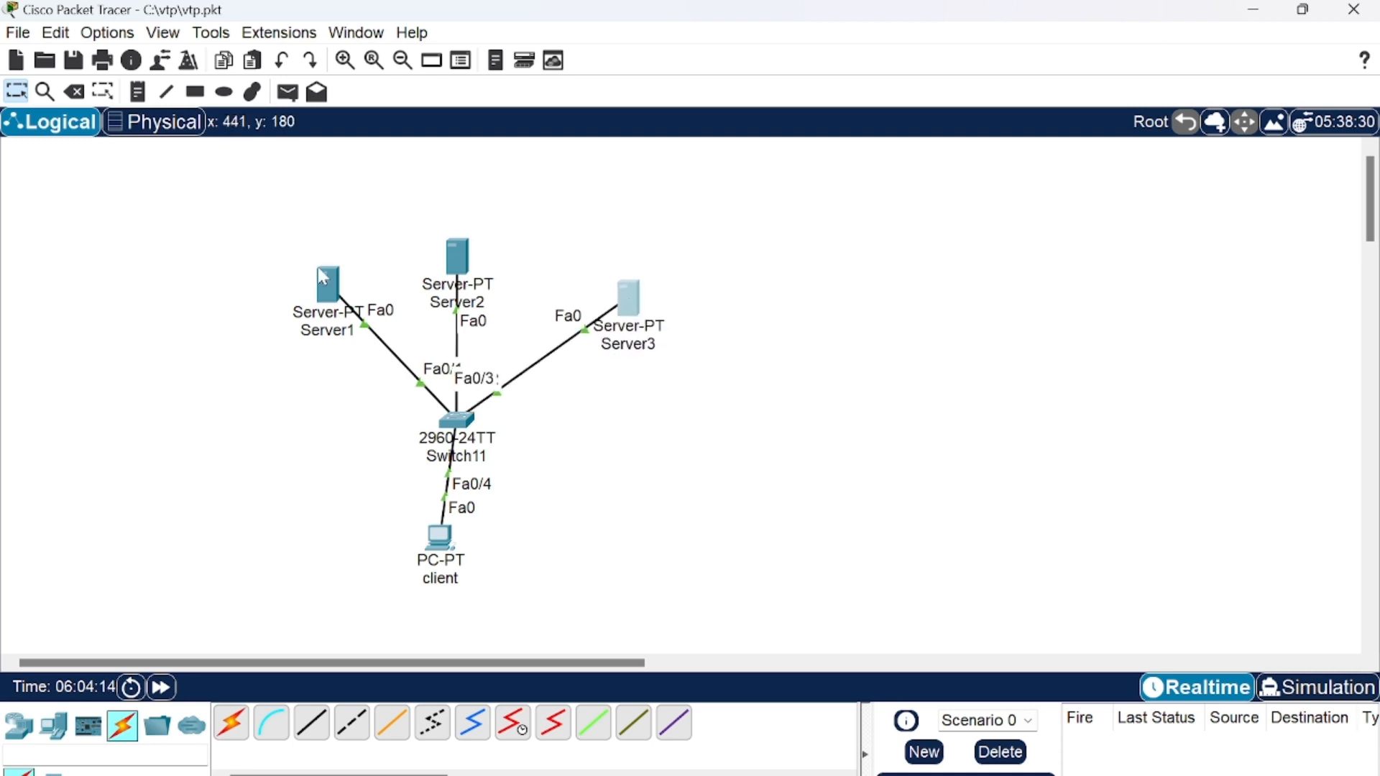
left_click_drag(322, 276, 250, 322)
mouse_move(479, 271)
left_mouse_down()
mouse_move(361, 254)
mouse_move(456, 257)
left_mouse_up()
left_click_drag(641, 274, 633, 317)
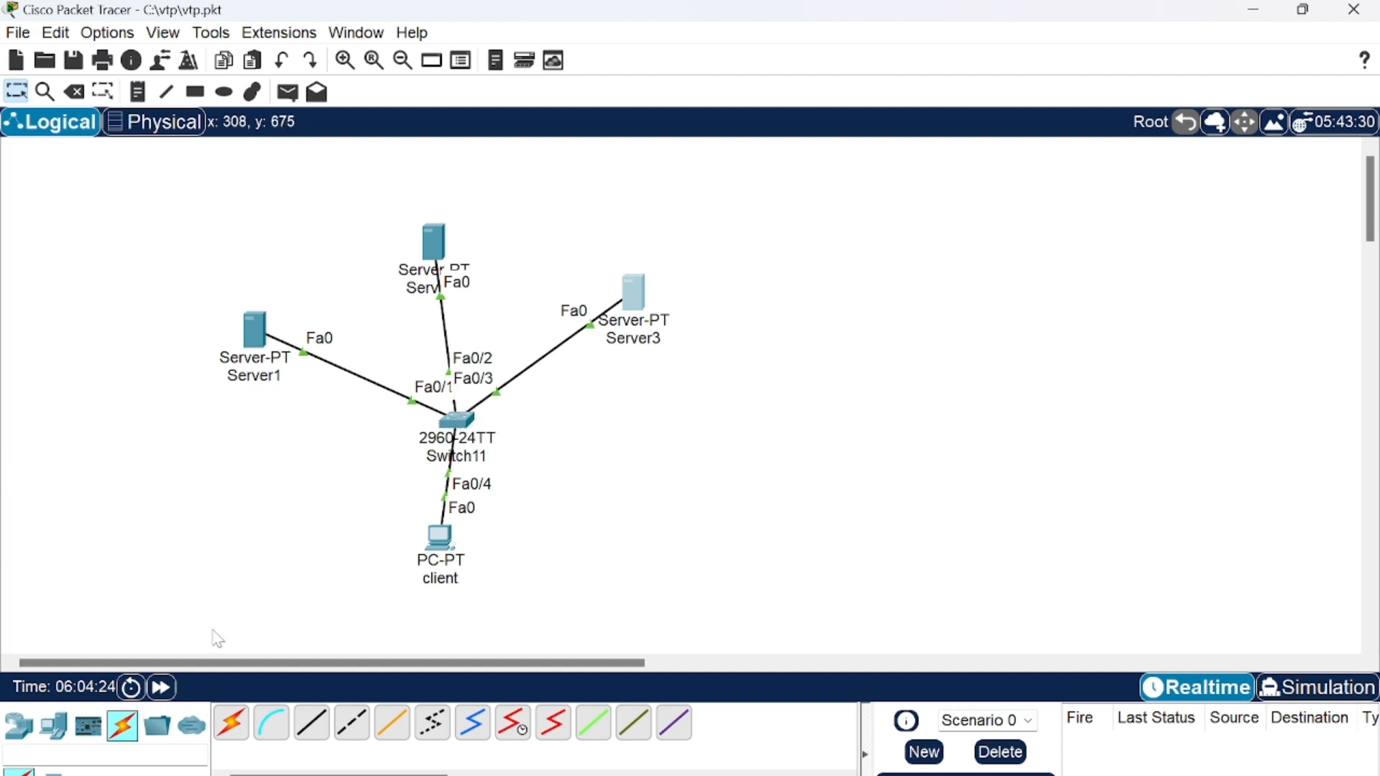
- Add another PC-PT above the switch, between Server2 and Server3
left_click(56, 732)
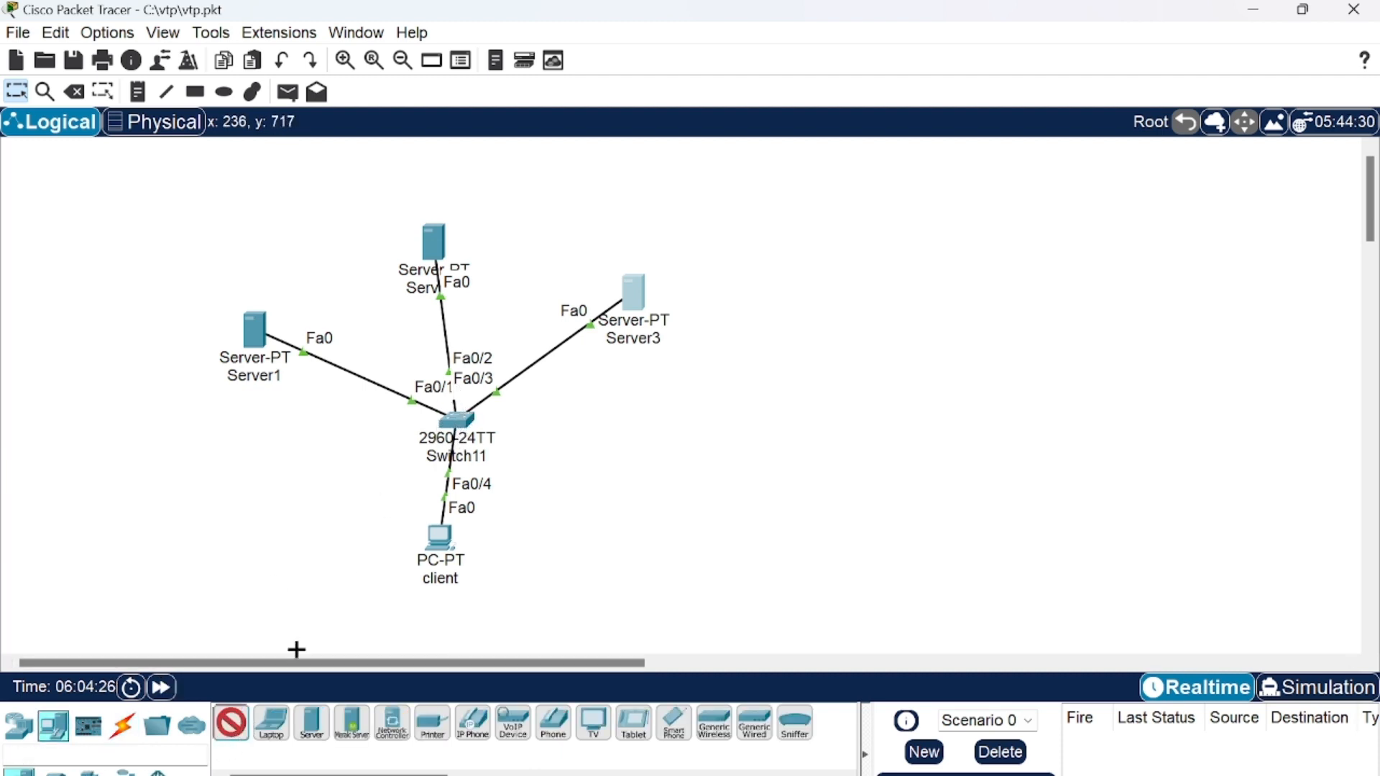
left_click(230, 721)
left_click(553, 222)
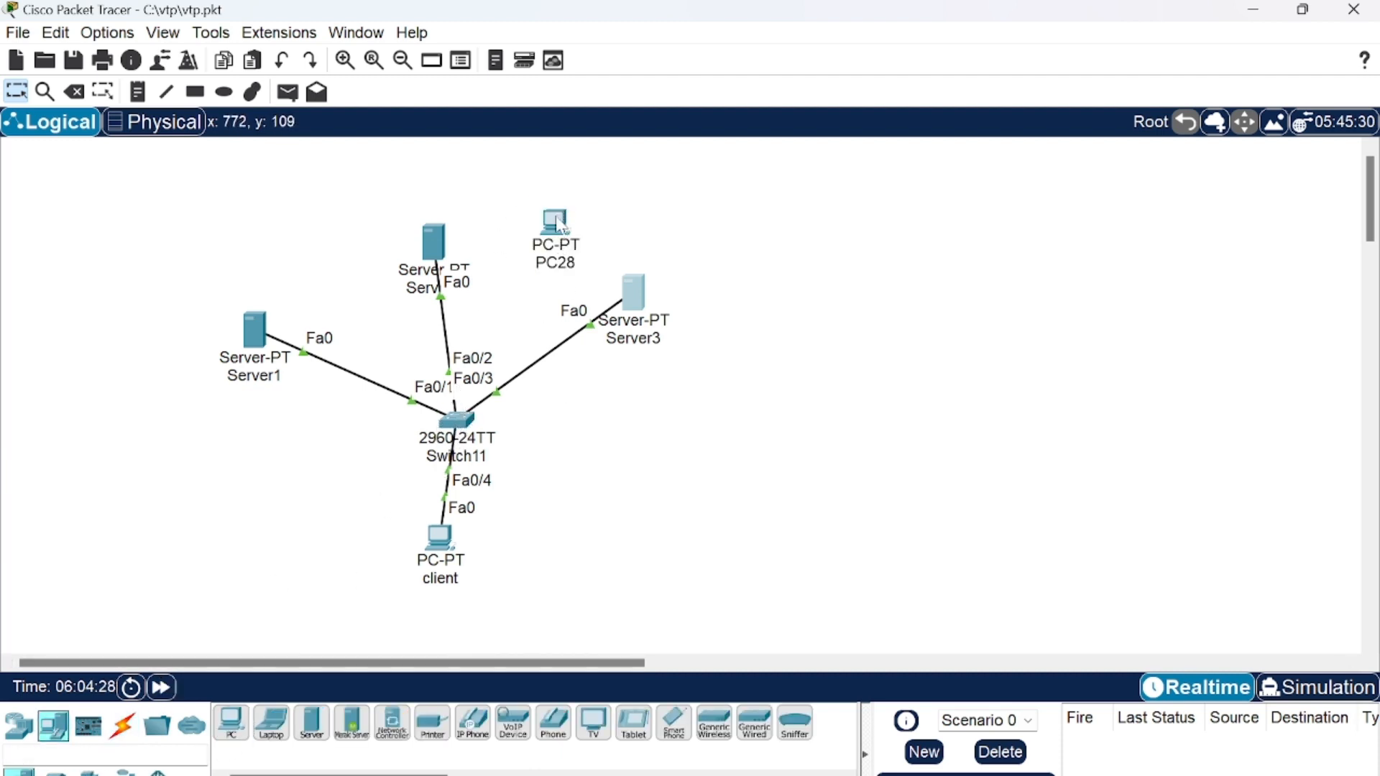
left_click_drag(560, 224, 562, 210)
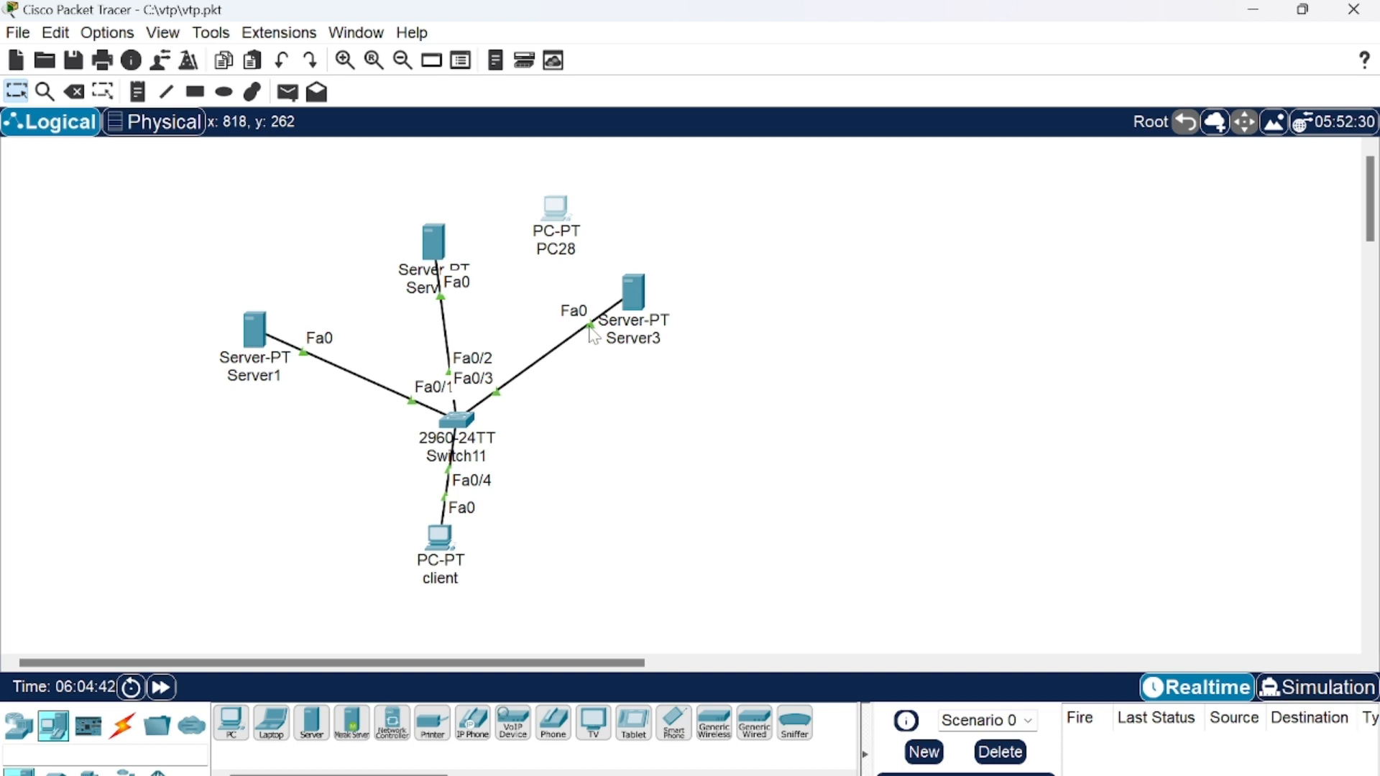
- Move the Server3 end of its switch cable to the FastEthernet0 port of PC28
left_click_drag(593, 337, 555, 207)
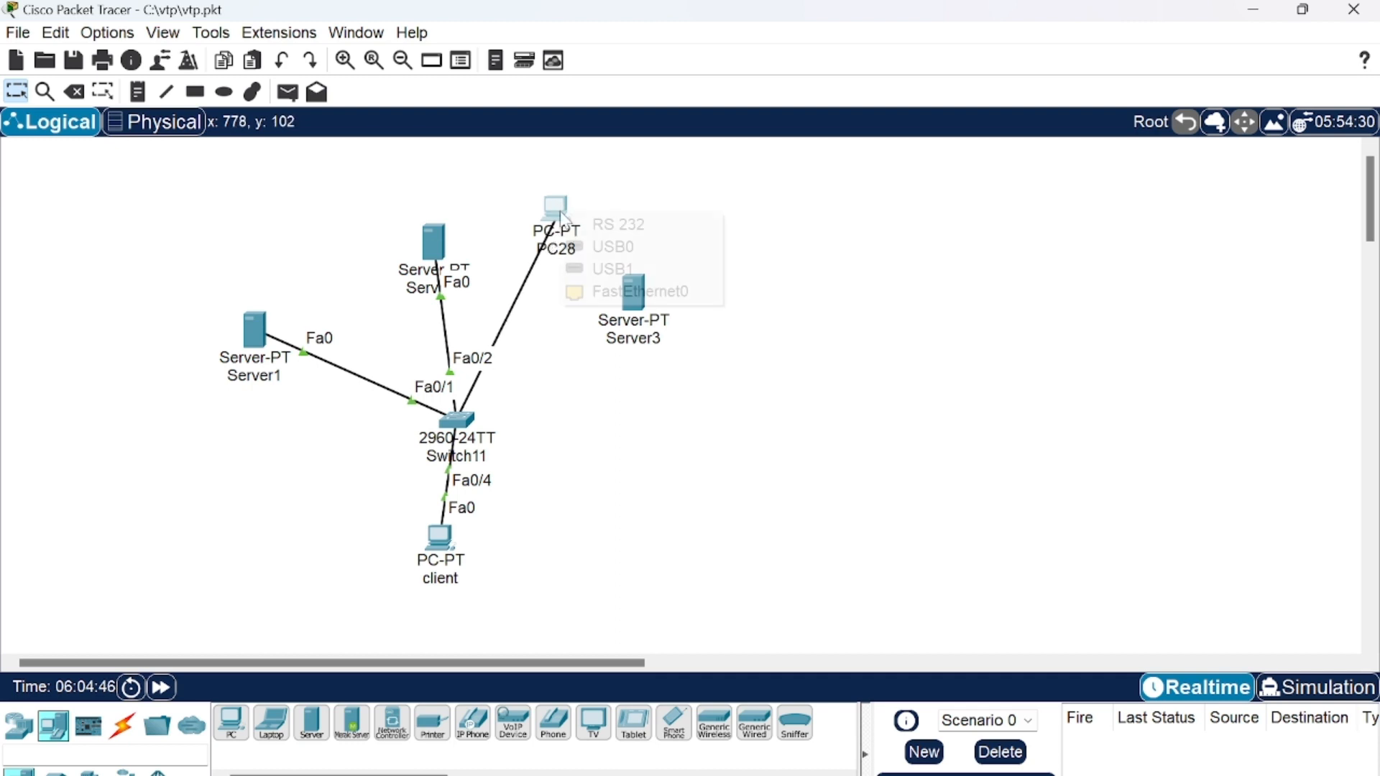
left_click(579, 290)
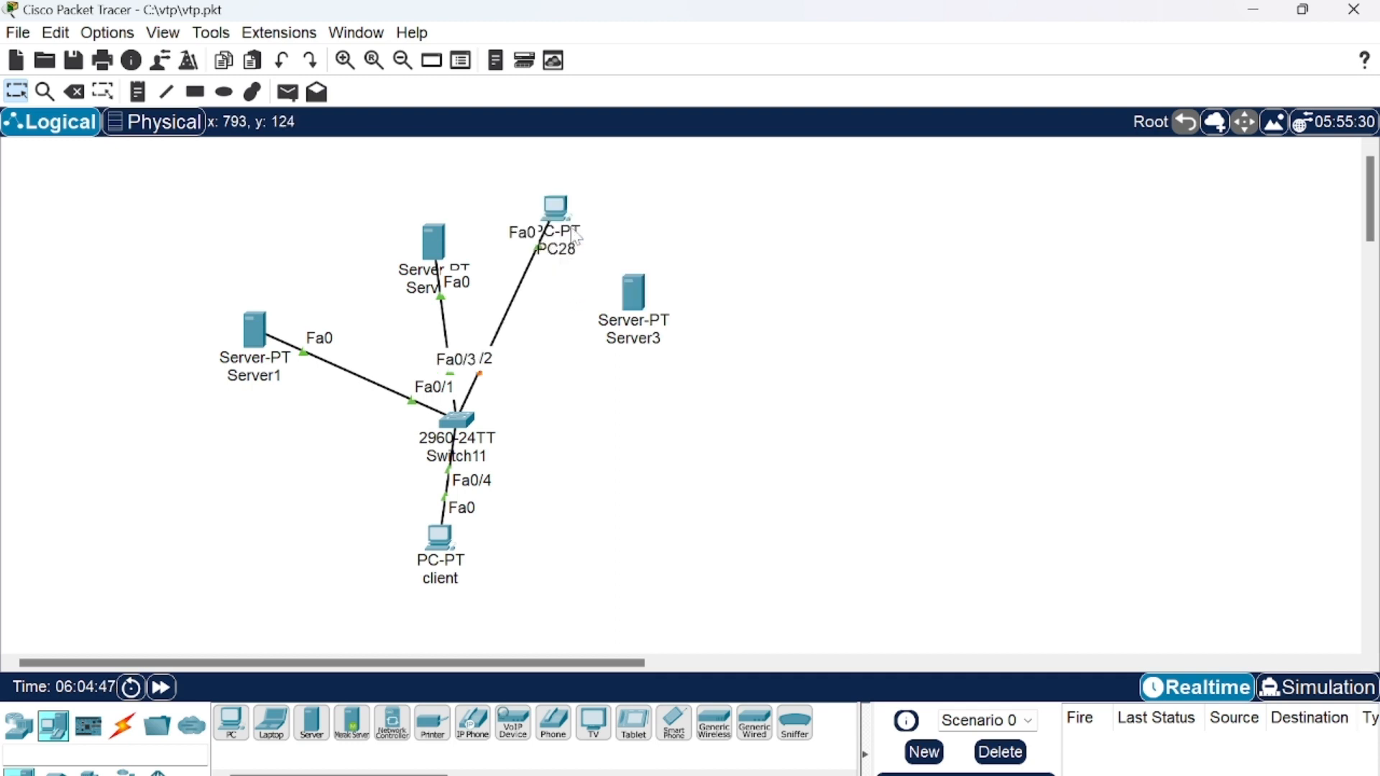
- Reposition PC28 up above Server3 and fast-forward the network time
left_click_drag(559, 212, 588, 217)
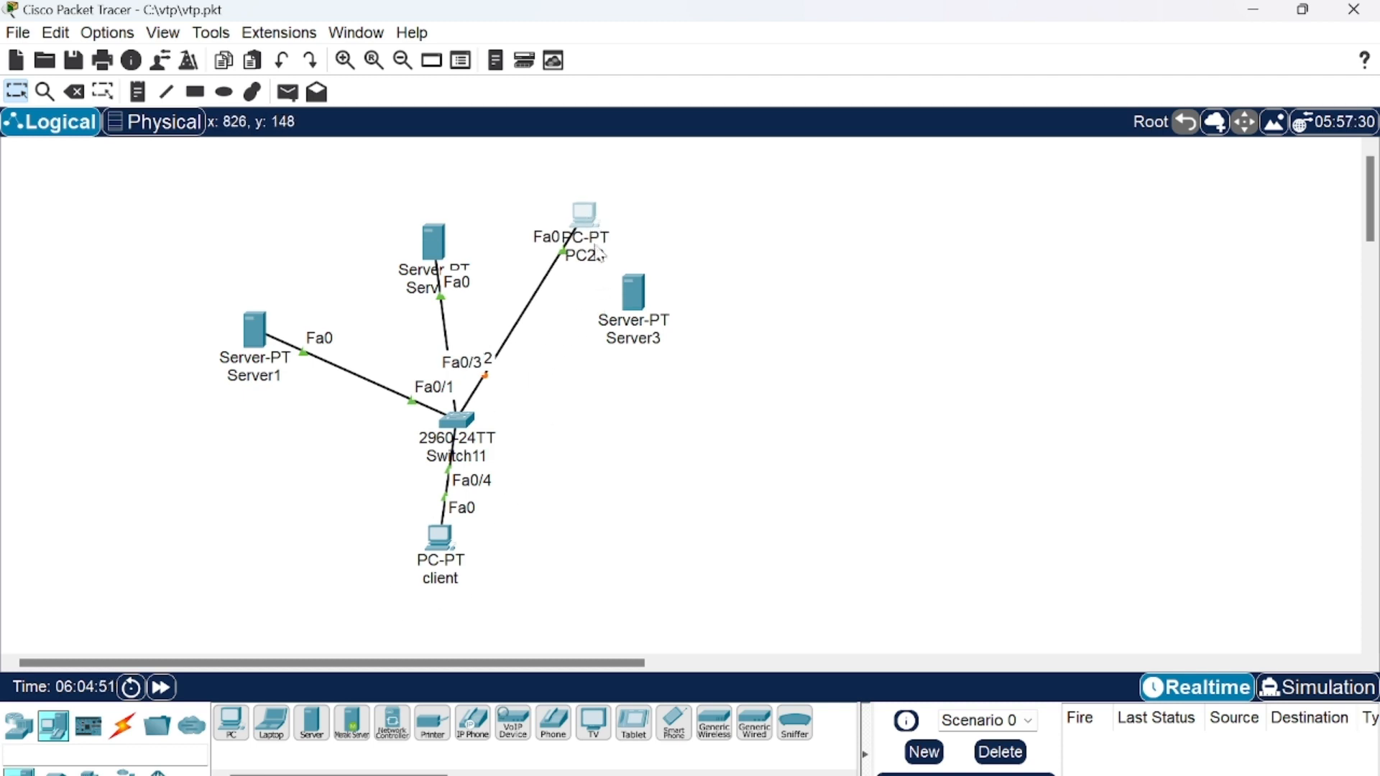
left_click_drag(591, 204, 597, 241)
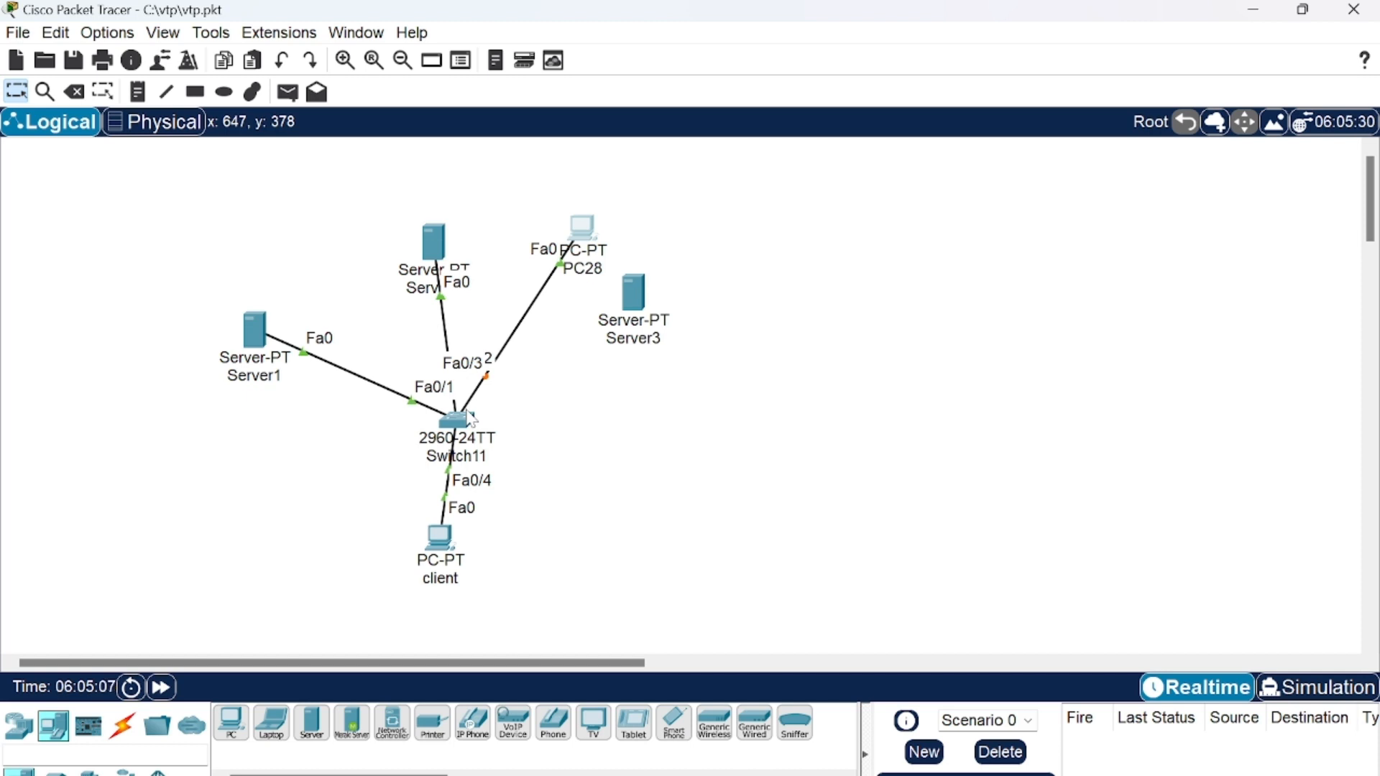
left_click_drag(591, 239, 604, 210)
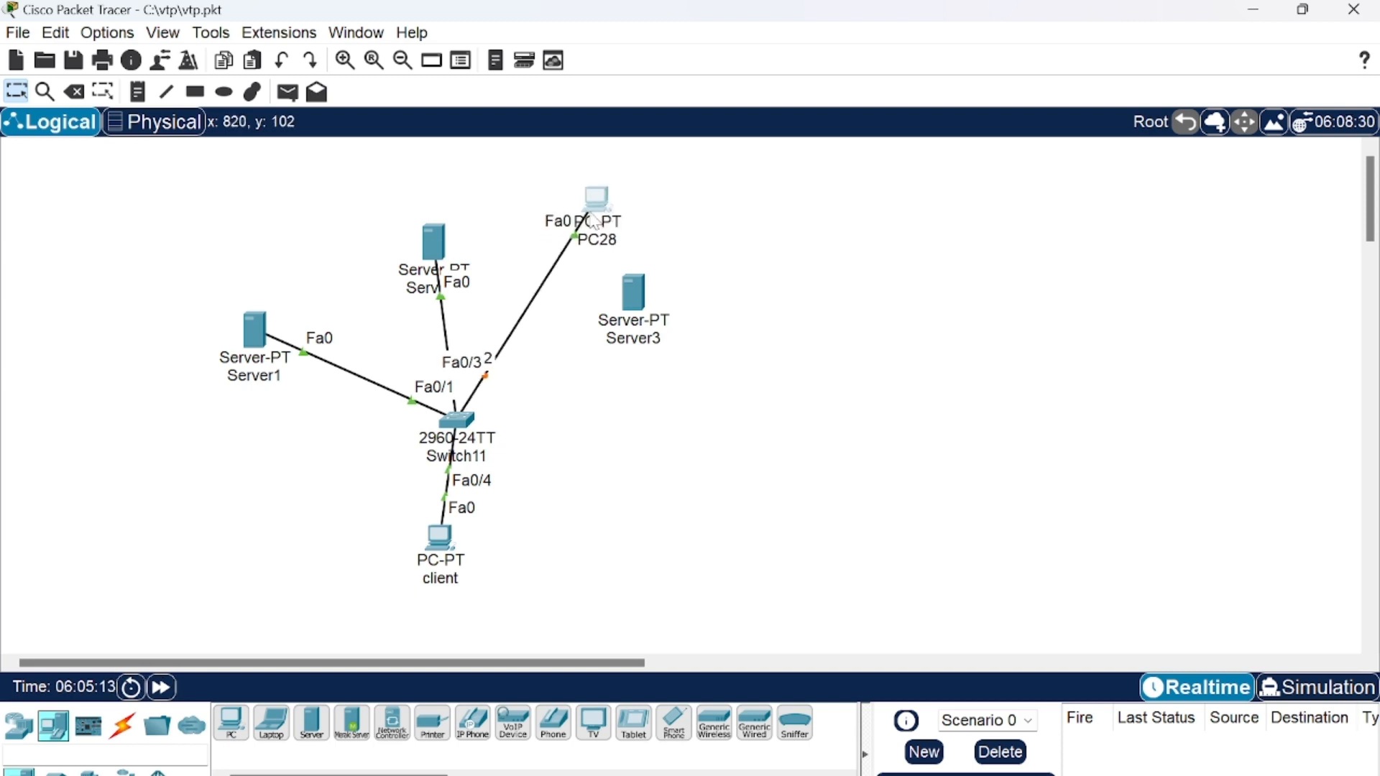
left_click(161, 688)
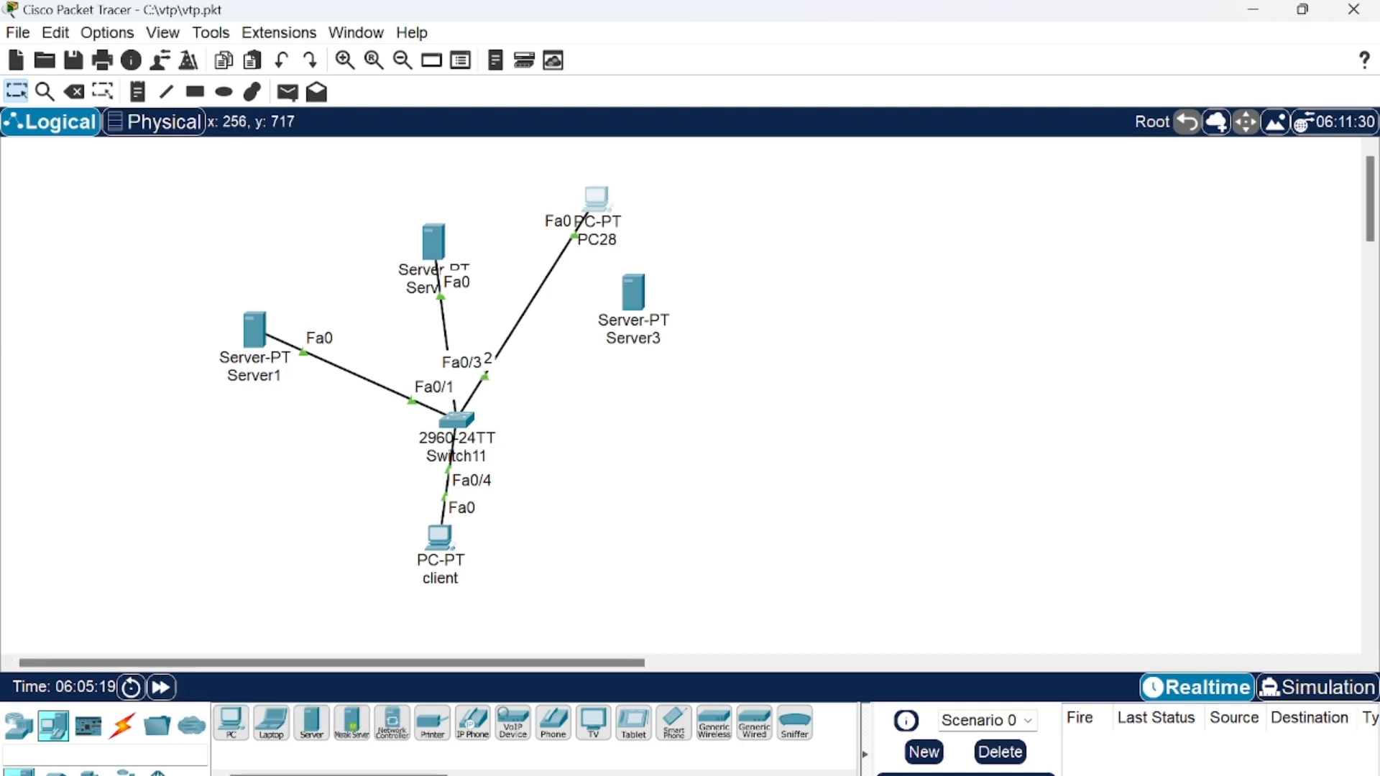
- Assign Server1 the static IPv4 address 192.168.50.1 with subnet mask 255.255.255.0
mouse_move(879, 775)
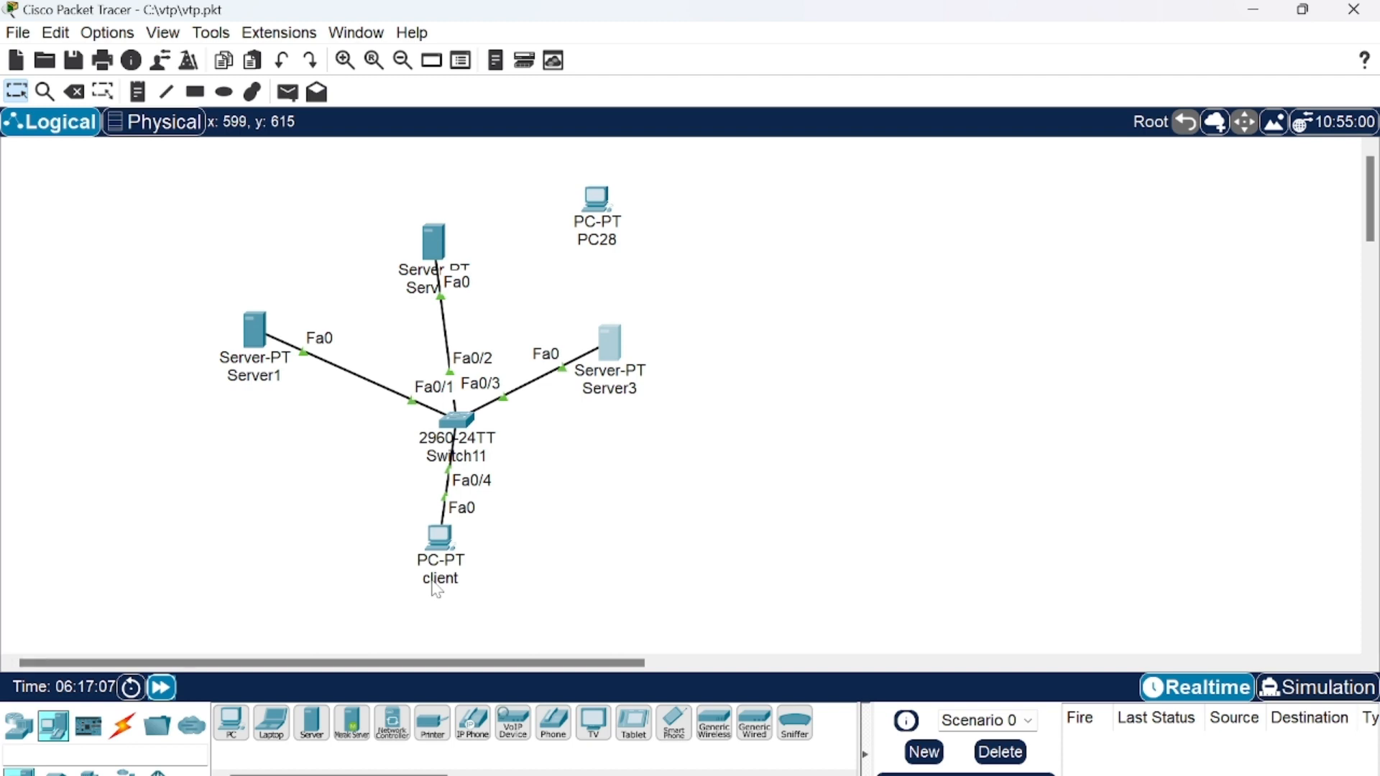
mouse_move(436, 589)
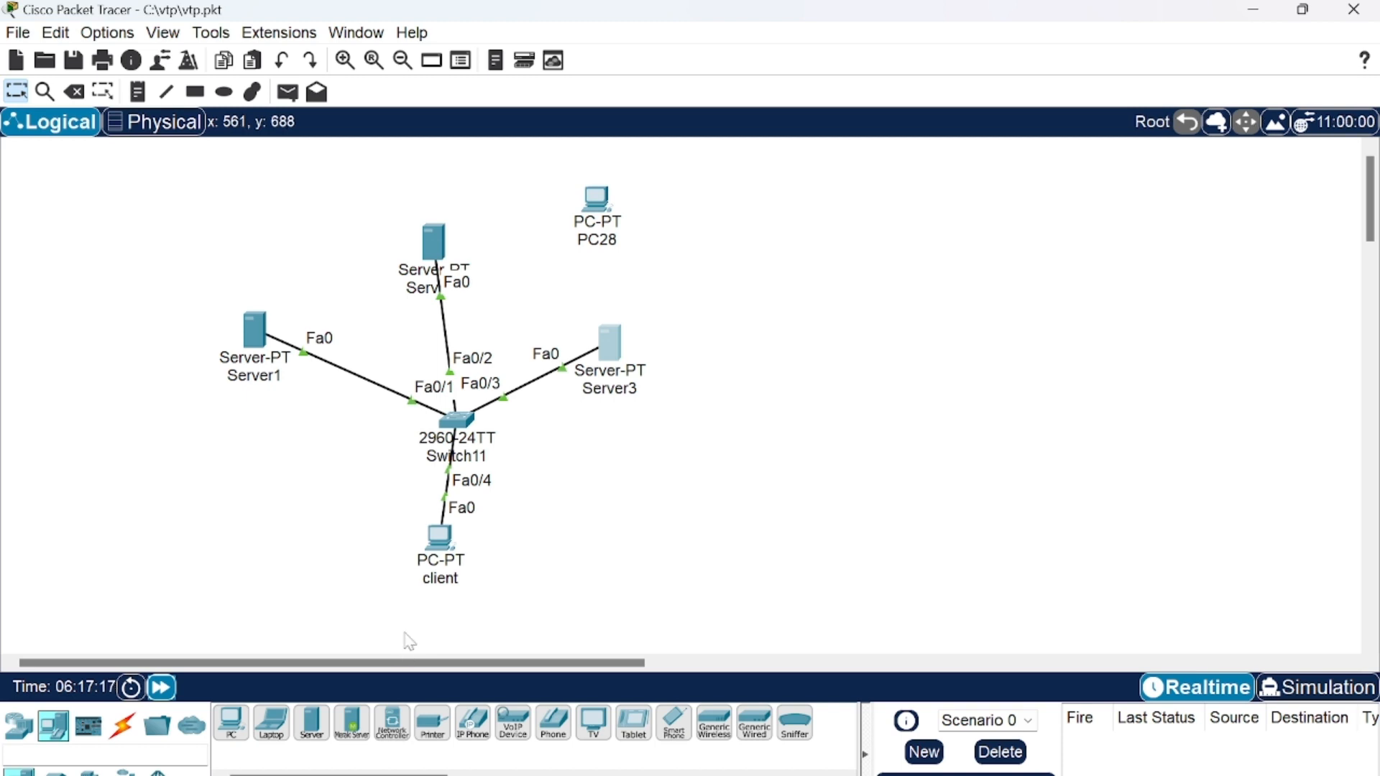
left_click(253, 333)
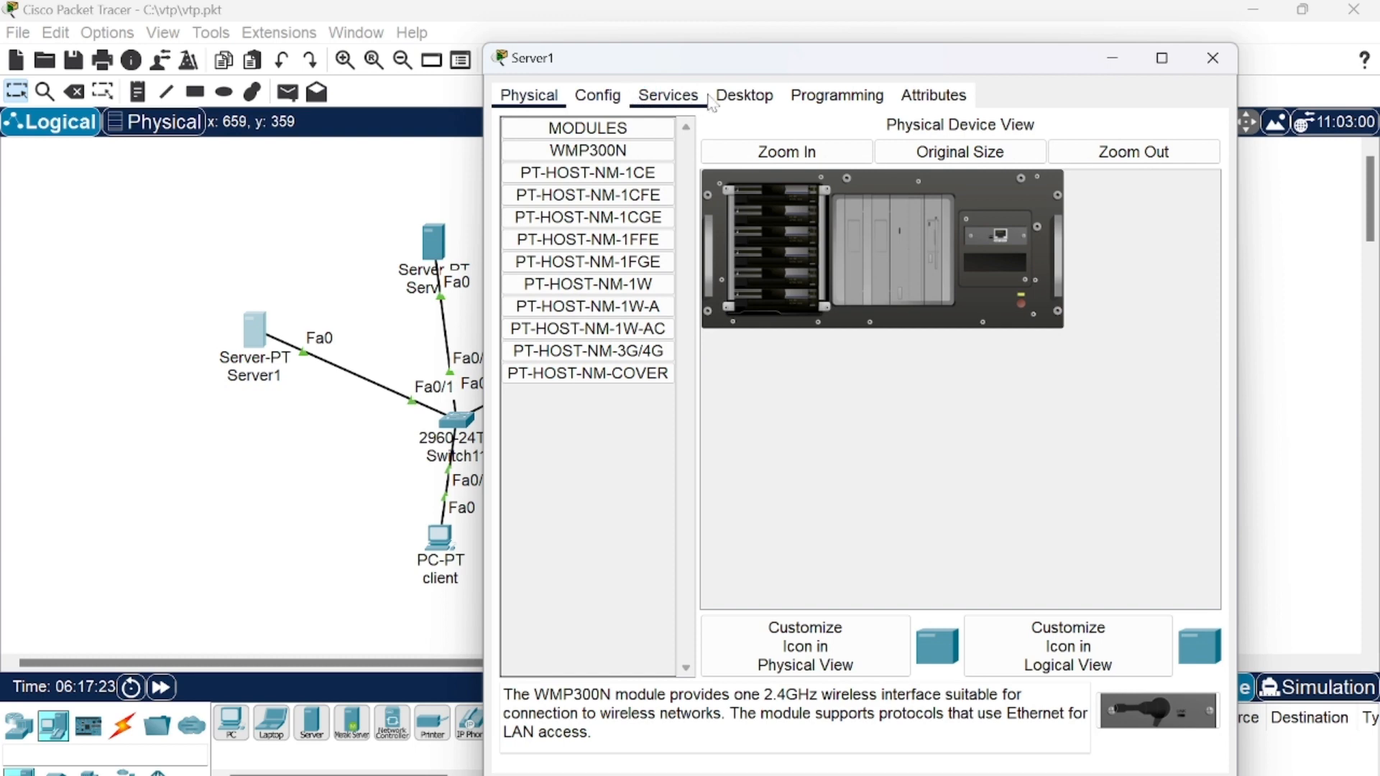
left_click(744, 95)
left_click(568, 162)
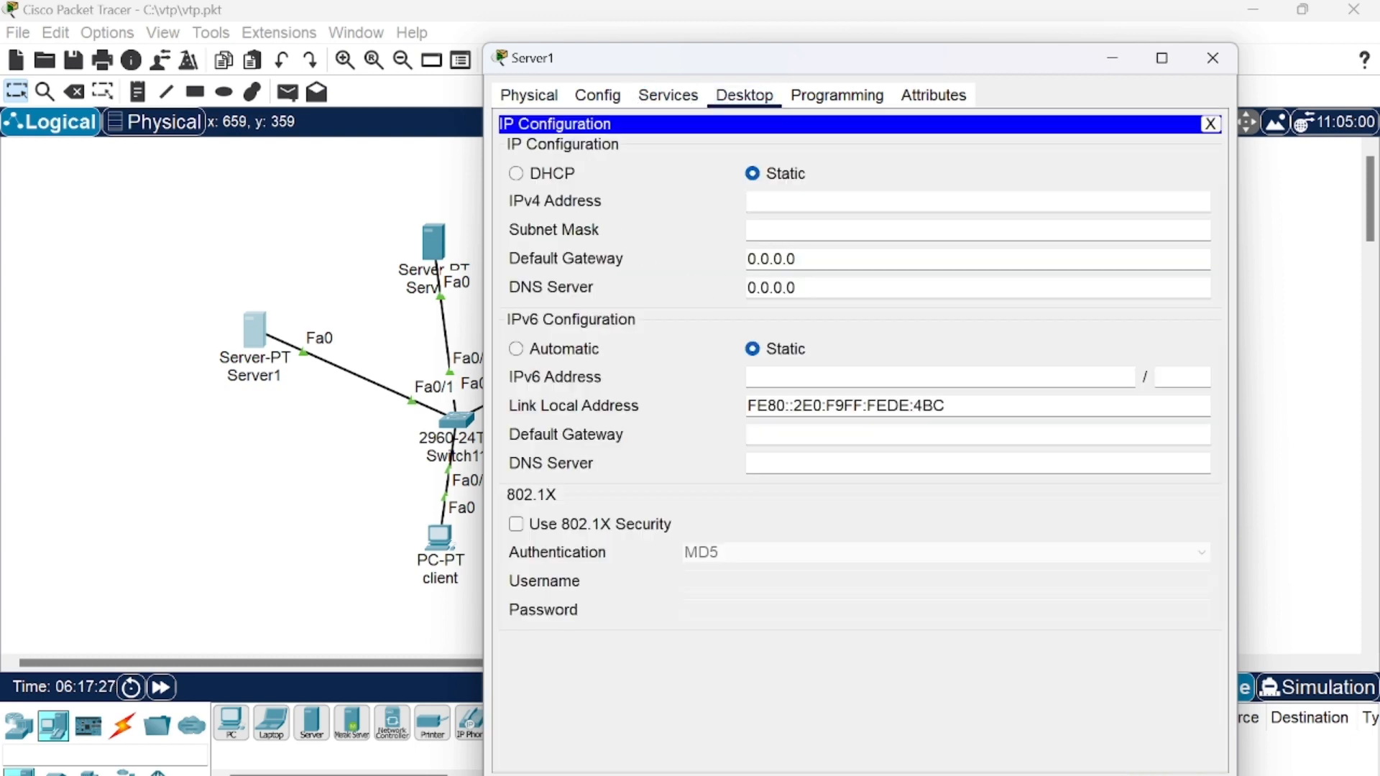
type("192.168.50.1")
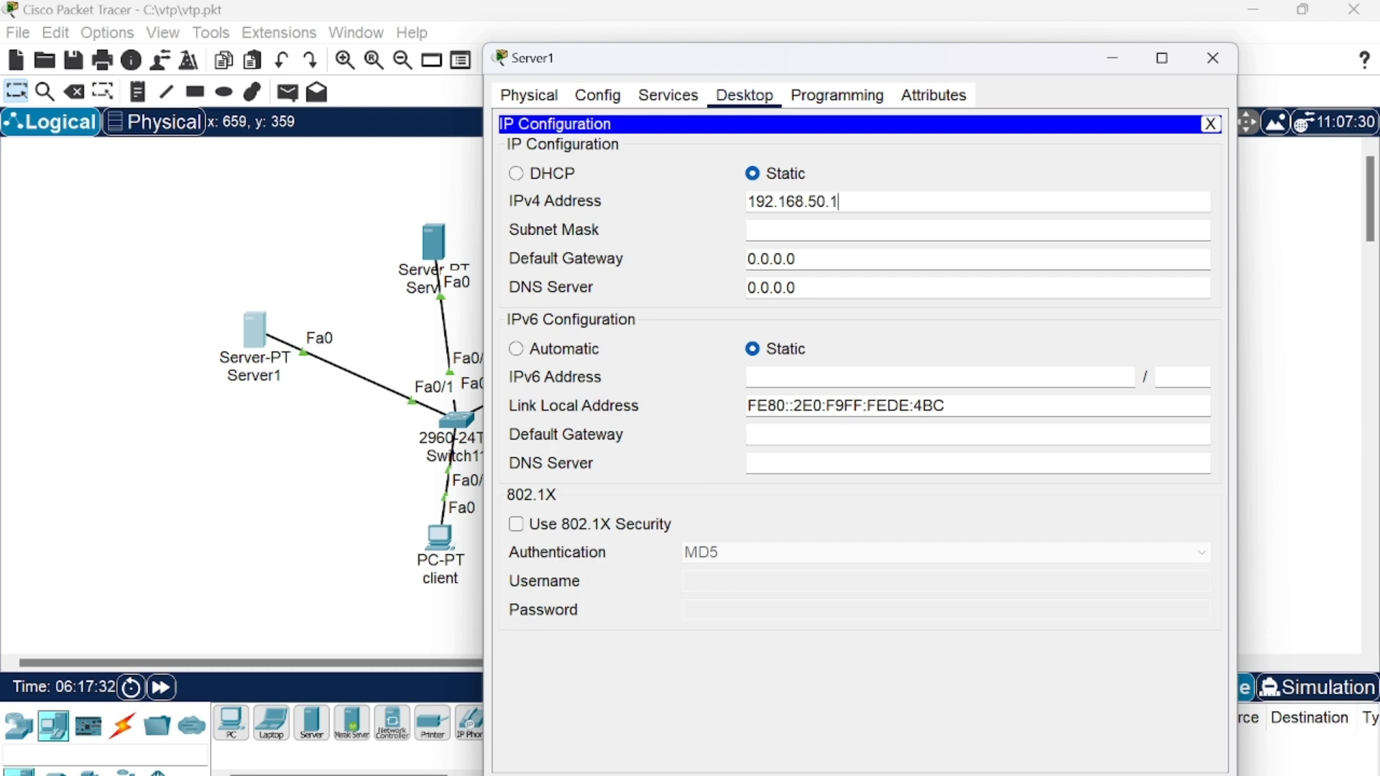
left_click(798, 230)
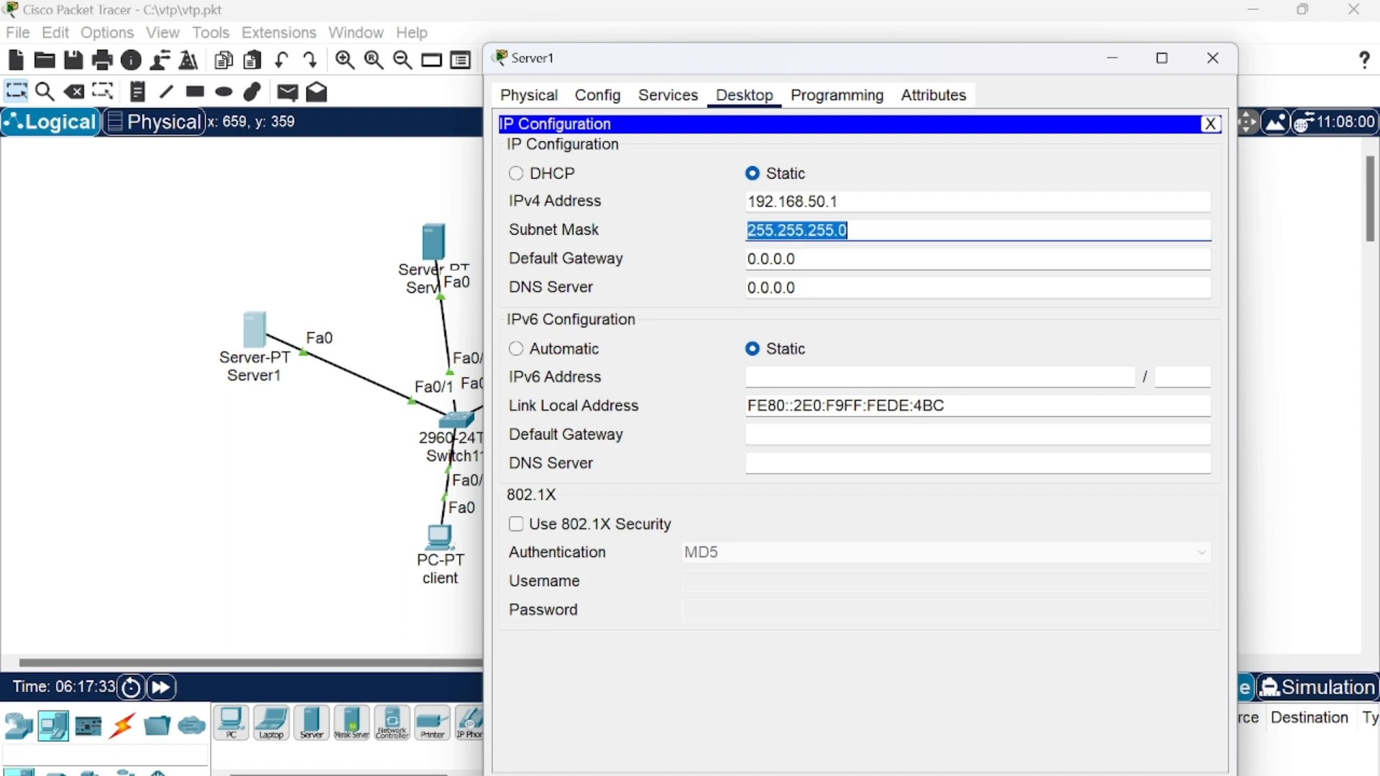
left_click(1213, 57)
- Give Server2 the static IPv4 address 192.168.50.2 with subnet mask 255.255.255.0
left_click(429, 241)
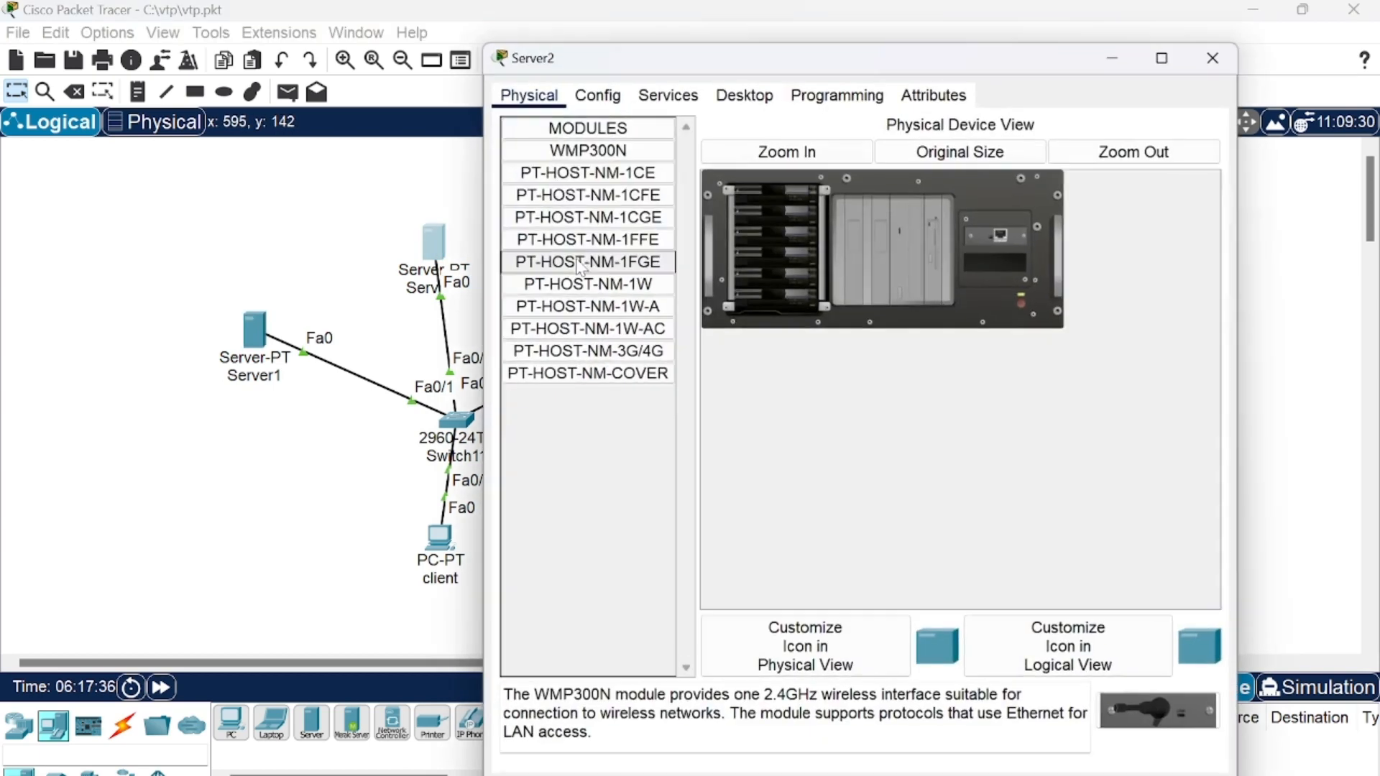
left_click(611, 99)
left_click(660, 101)
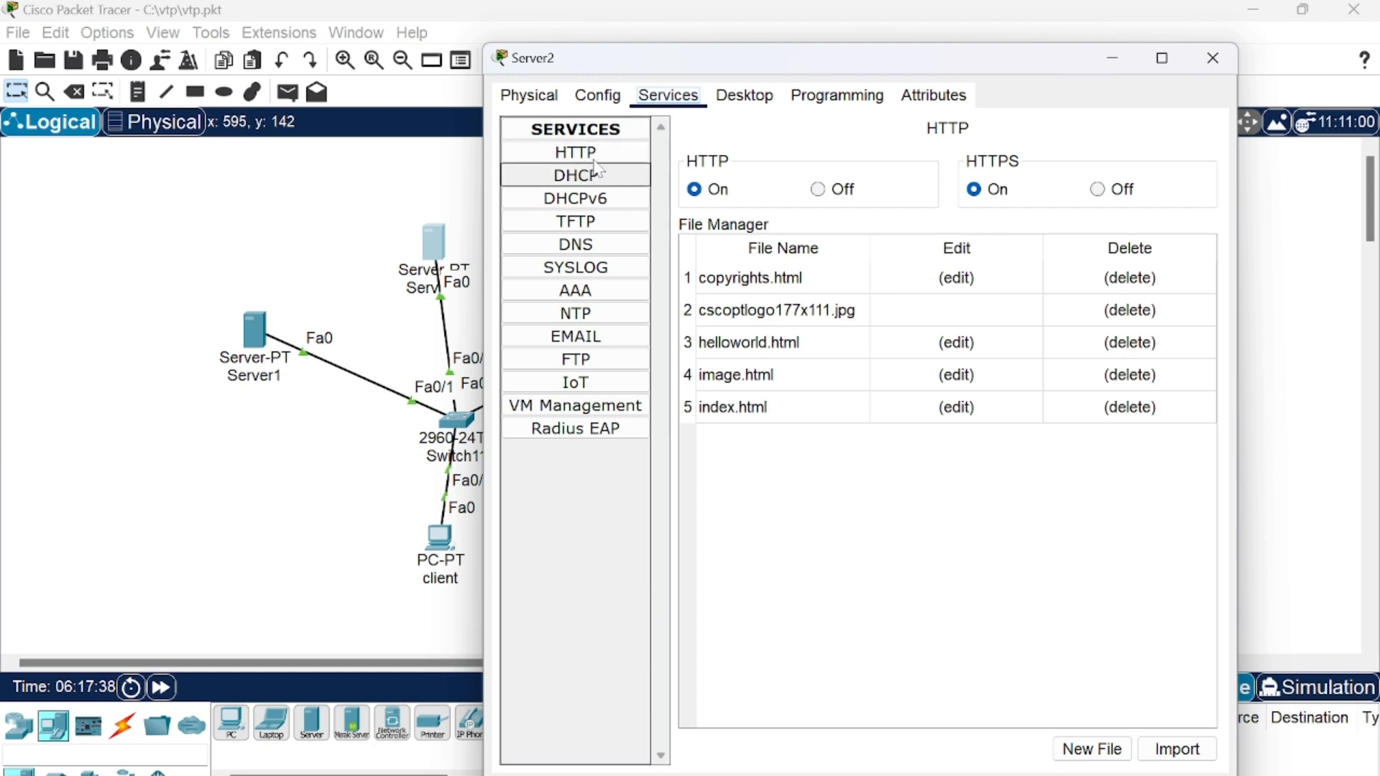
left_click(747, 100)
left_click(568, 167)
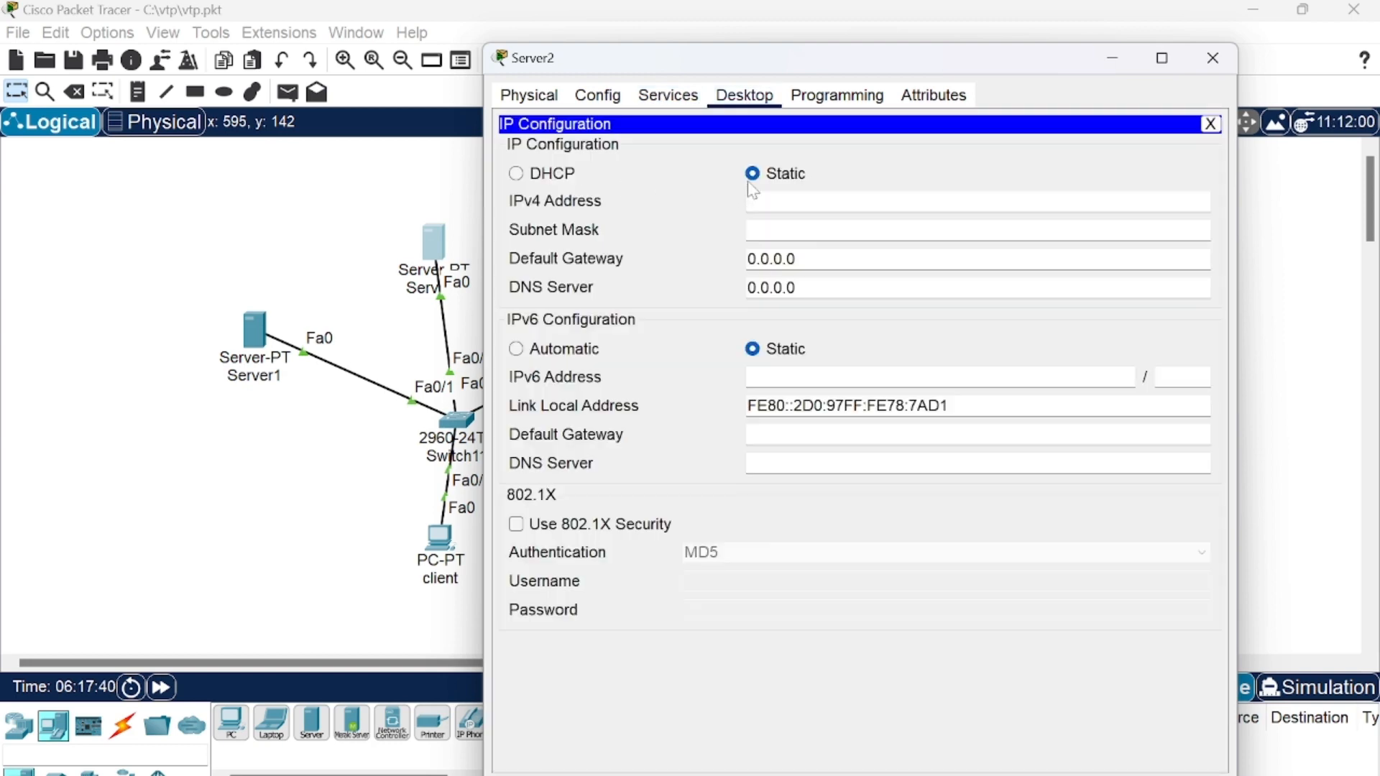
type("192.168.50.2")
key("Tab")
left_click(851, 202)
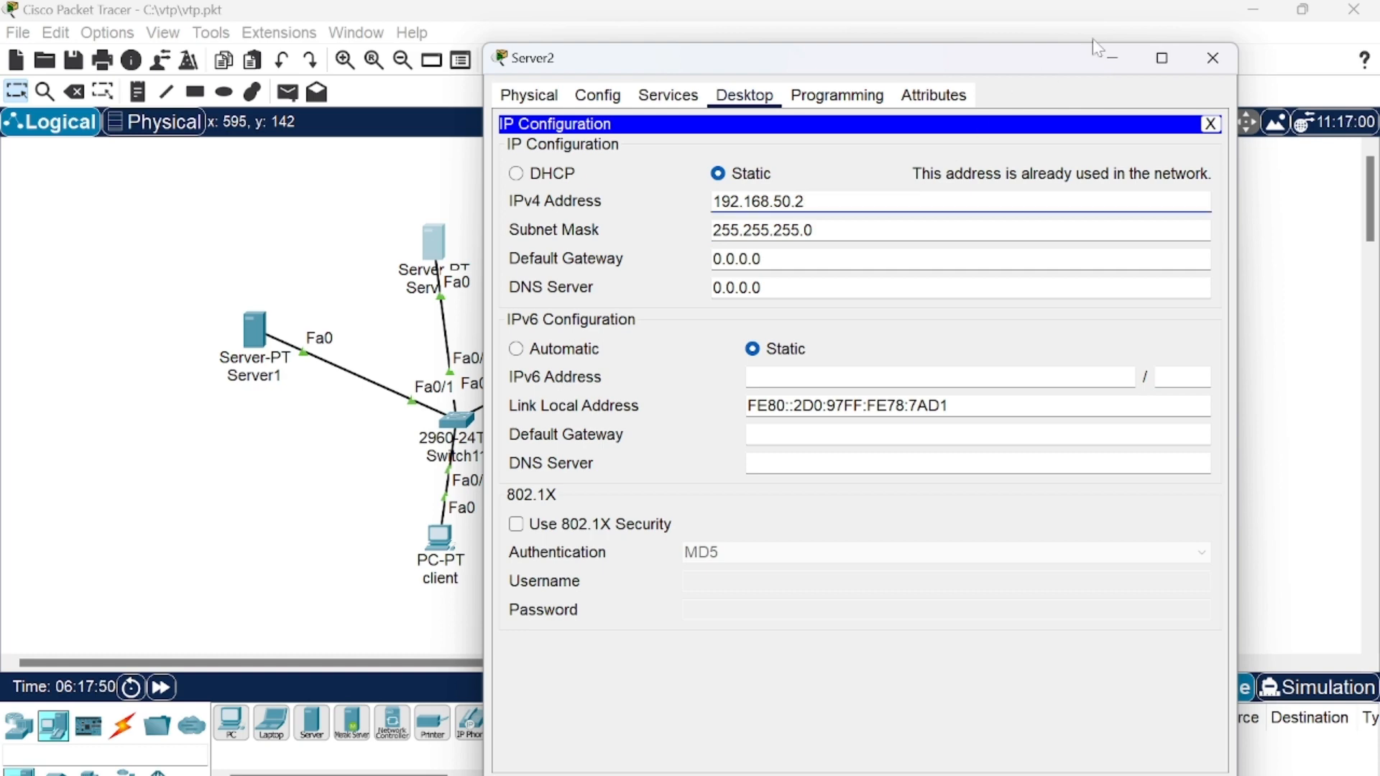
left_click(1213, 58)
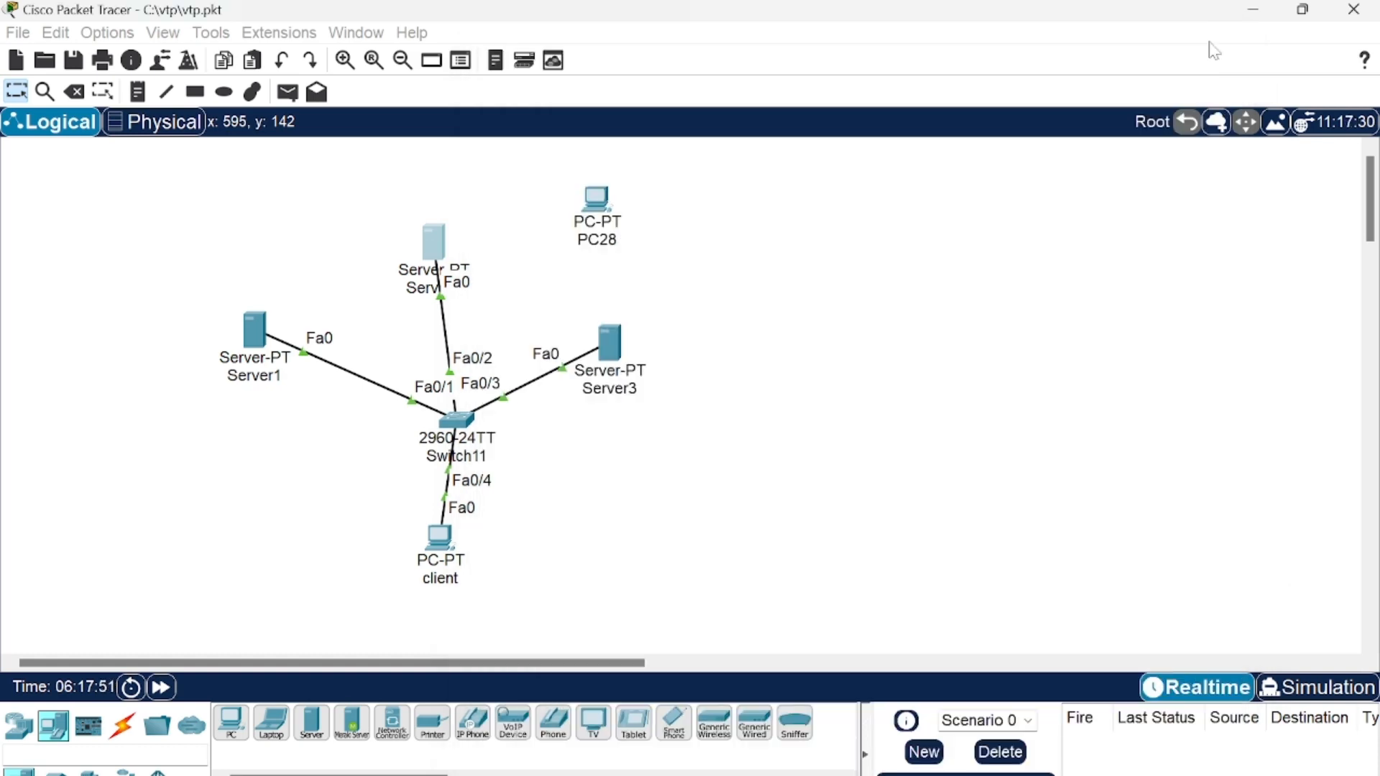
- Set Server3's static IPv4 address to 192.168.50.3 with subnet mask 255.255.255.0
left_click(609, 352)
left_click(745, 95)
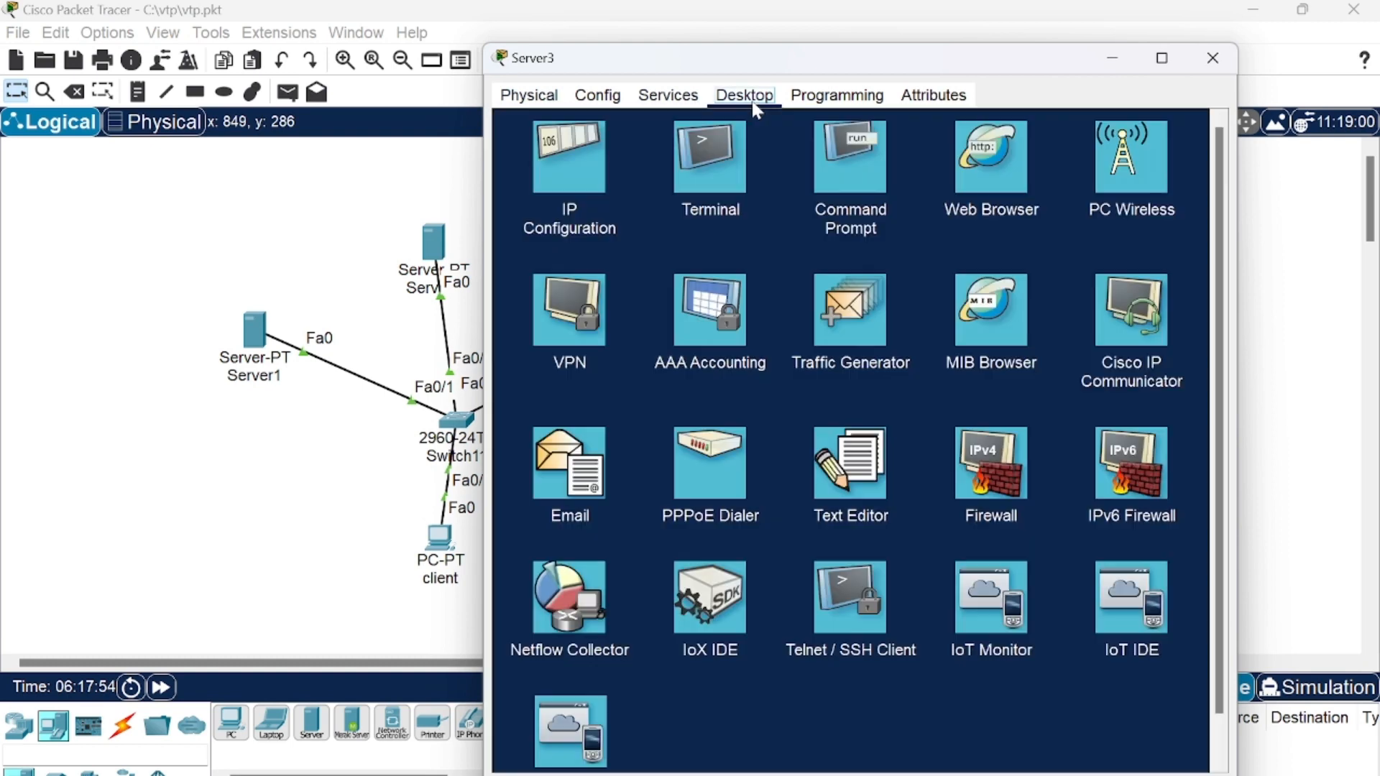
left_click(594, 164)
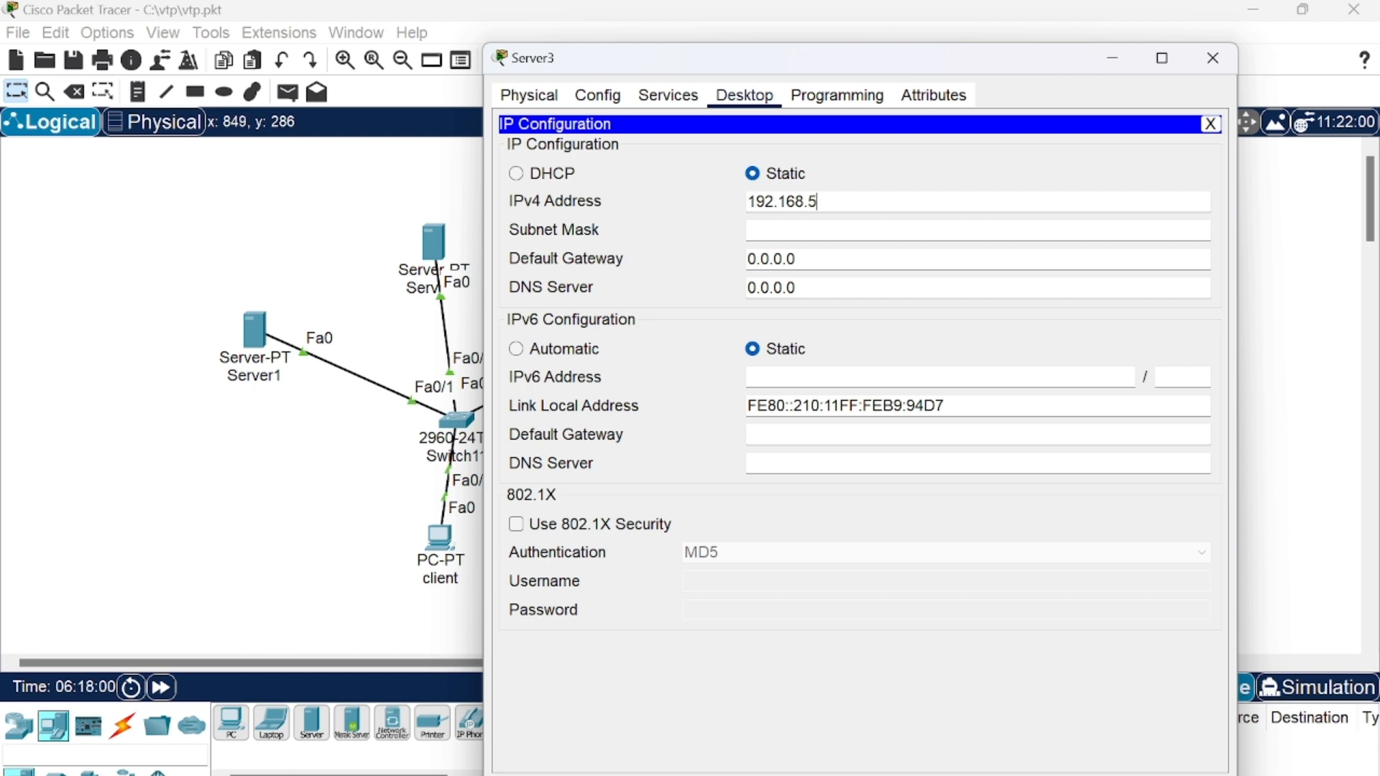
key("BackSpace")
type(".3")
key("Tab")
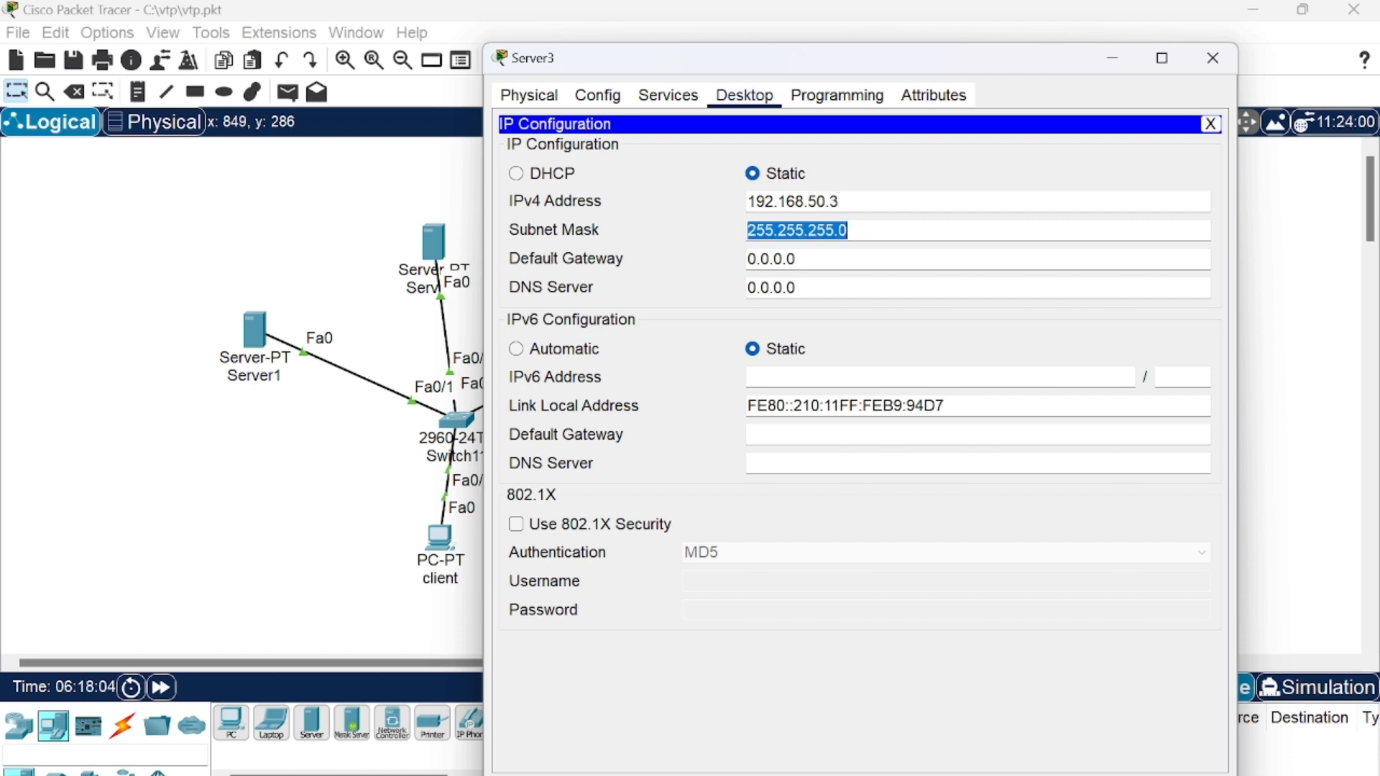
left_click(1249, 284)
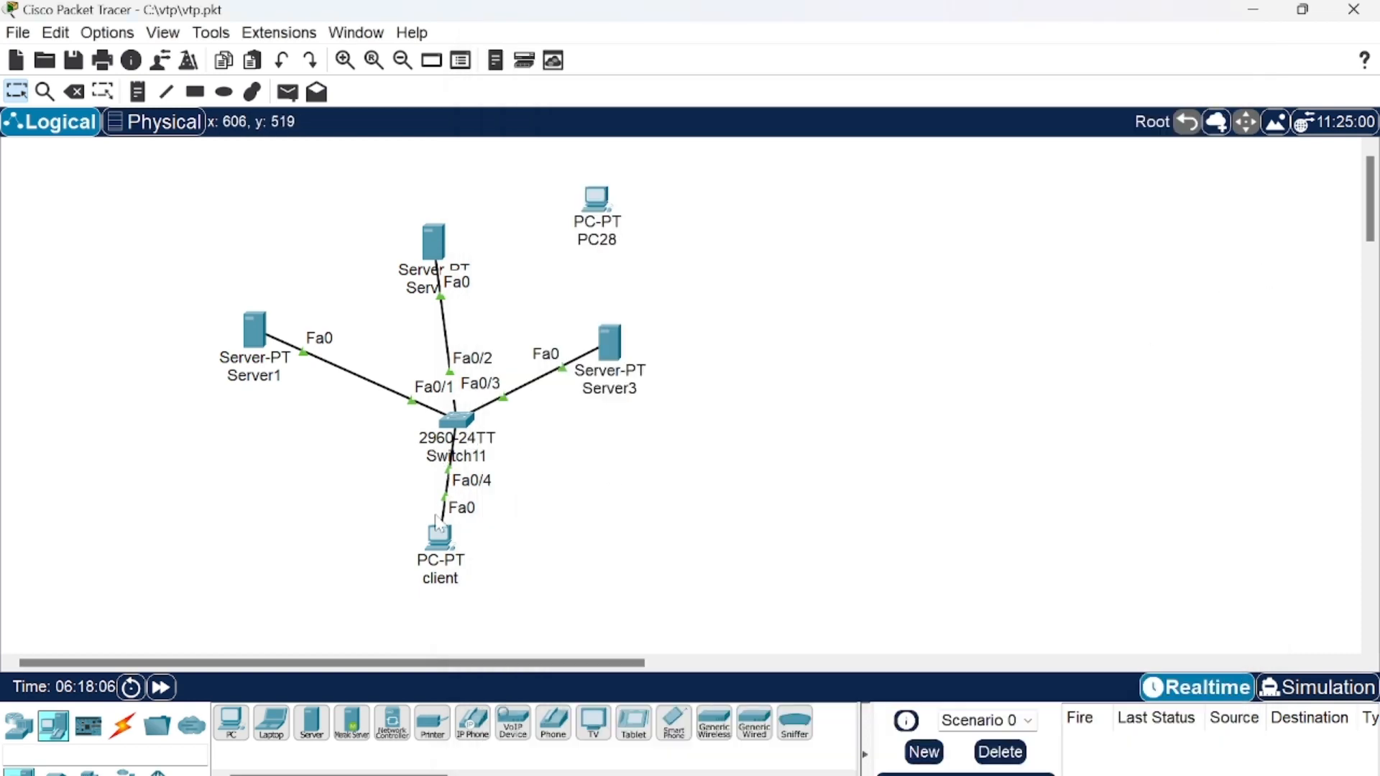
- Configure the client PC's FastEthernet0 with static IPv4 address 192.168.50.4 and subnet mask 255.255.255.0
left_click(436, 541)
left_click(667, 97)
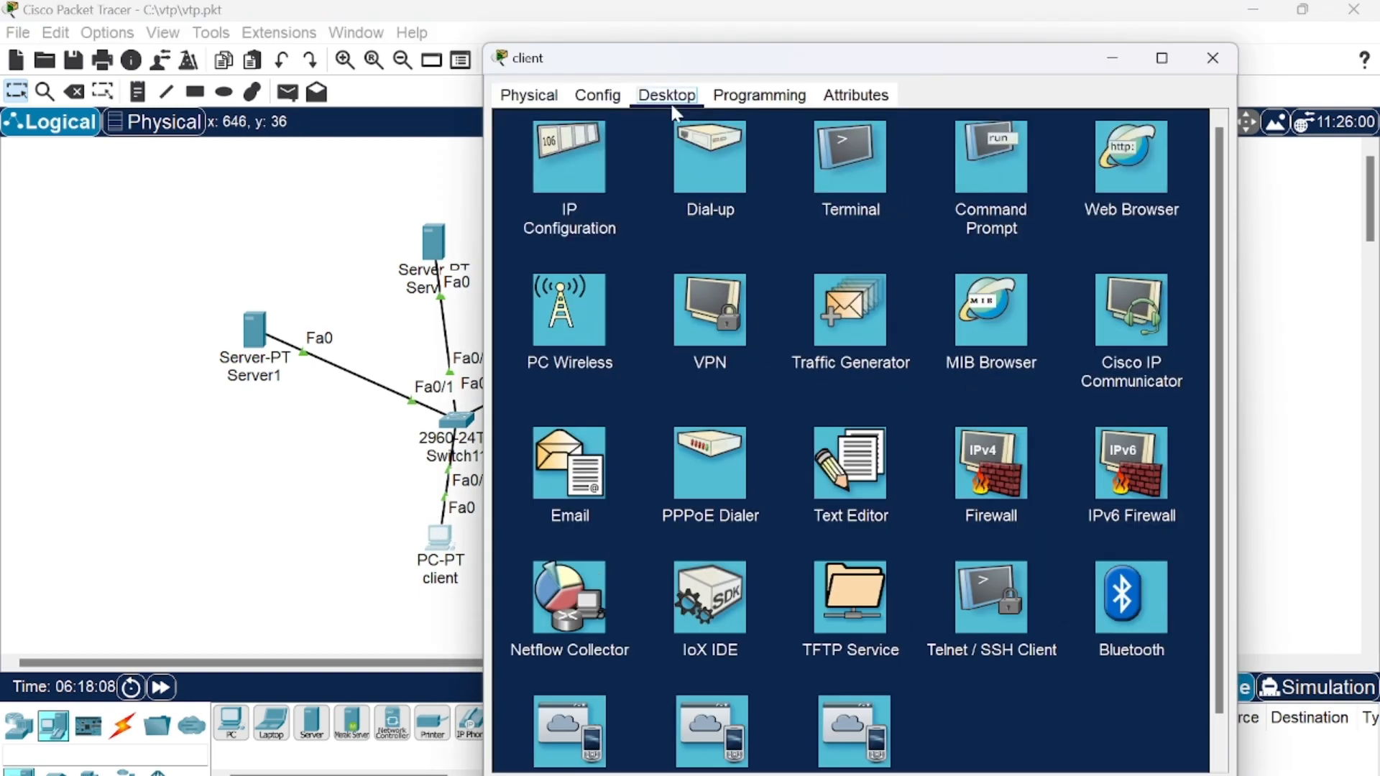
left_click(555, 173)
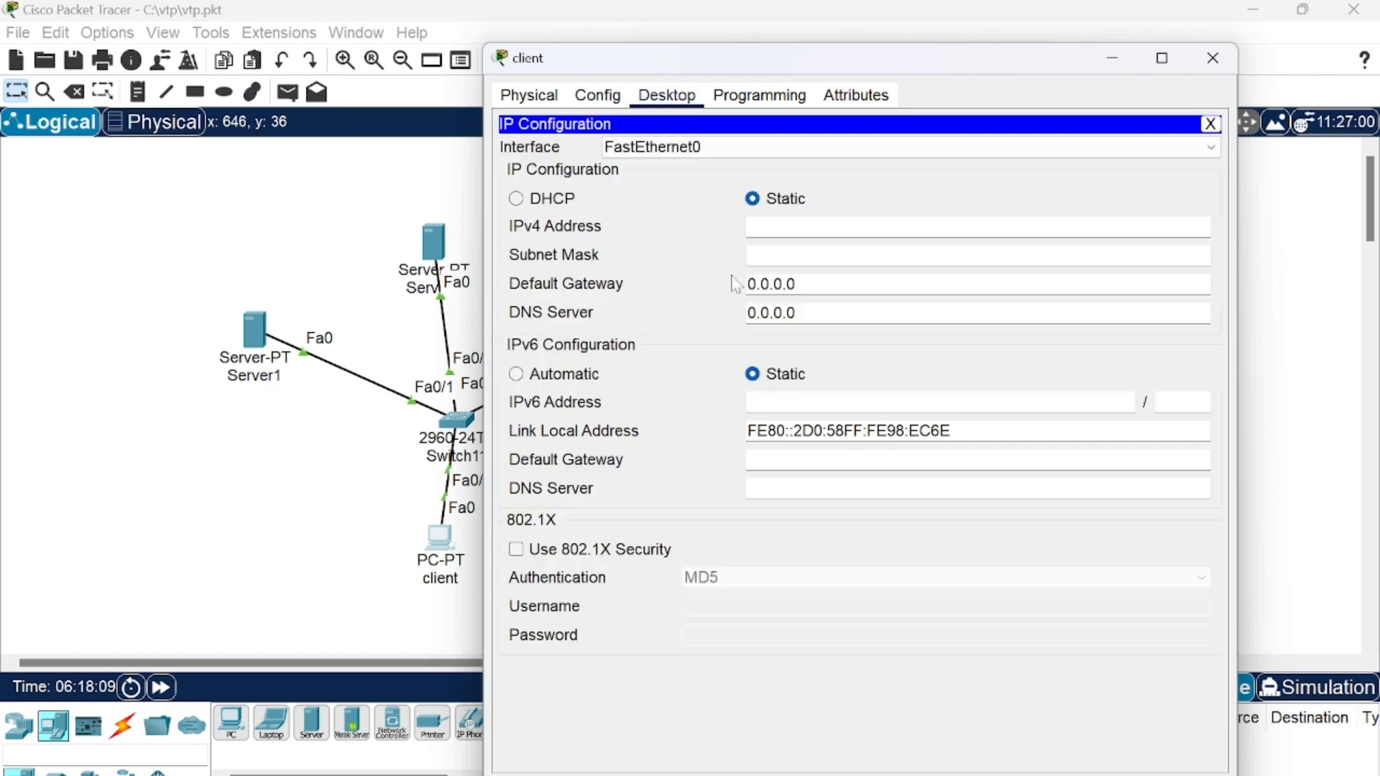
left_click(818, 224)
type("192.168.5")
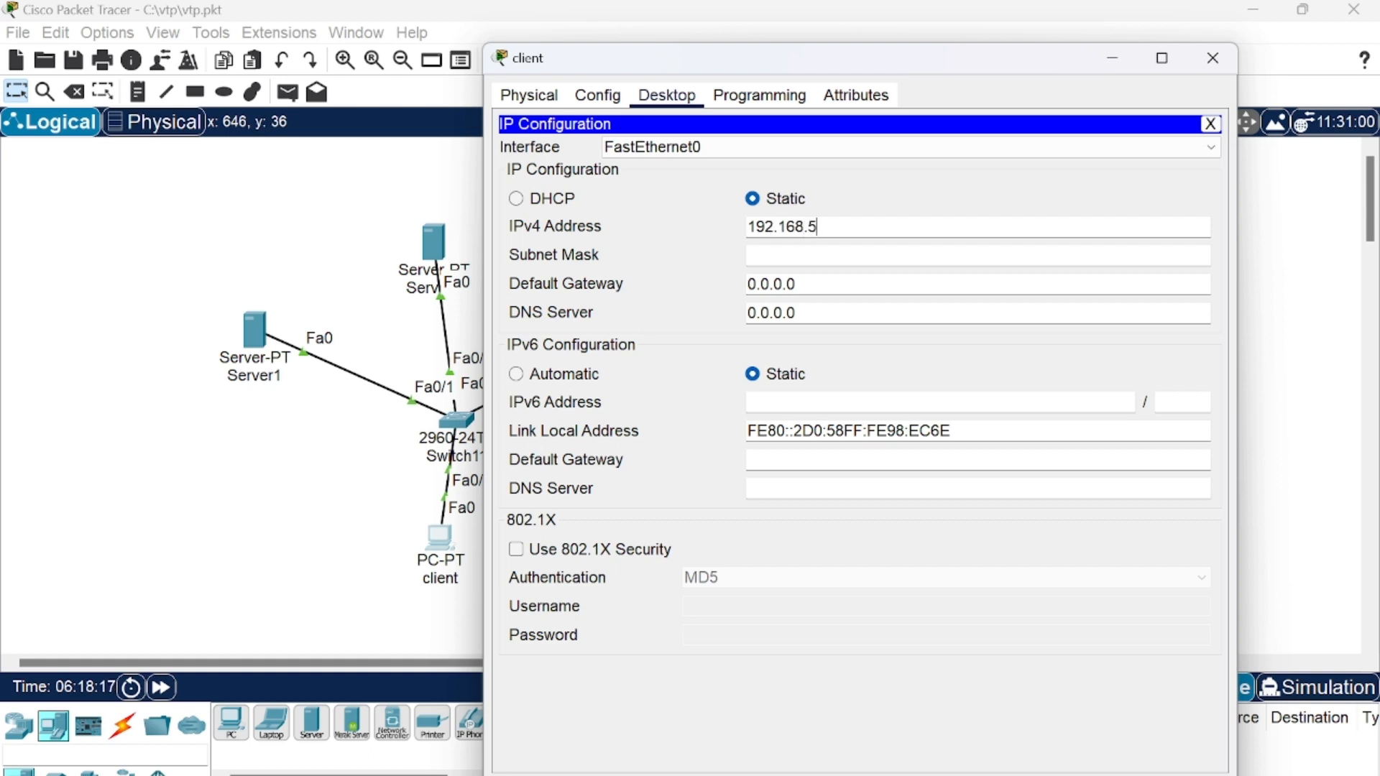
type("0.4")
key("Tab")
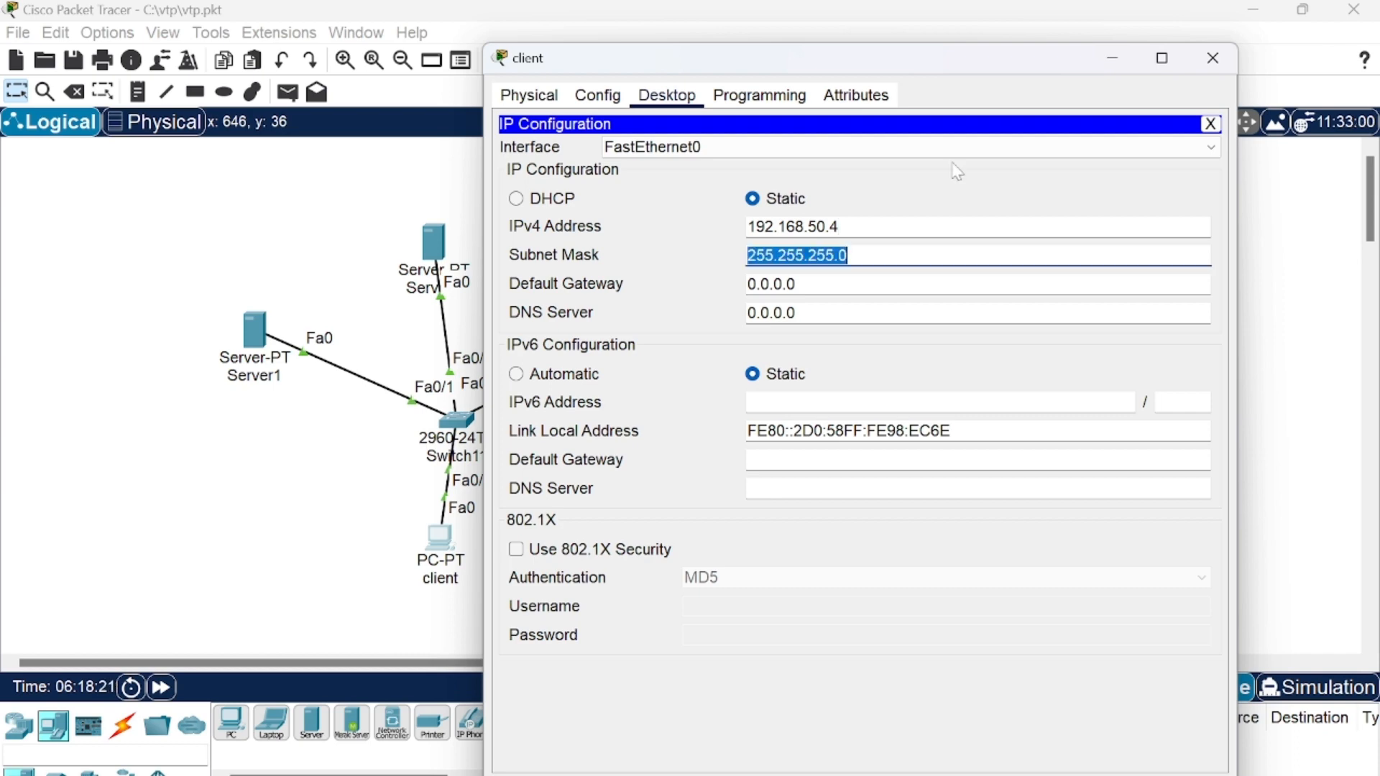
left_click(1213, 58)
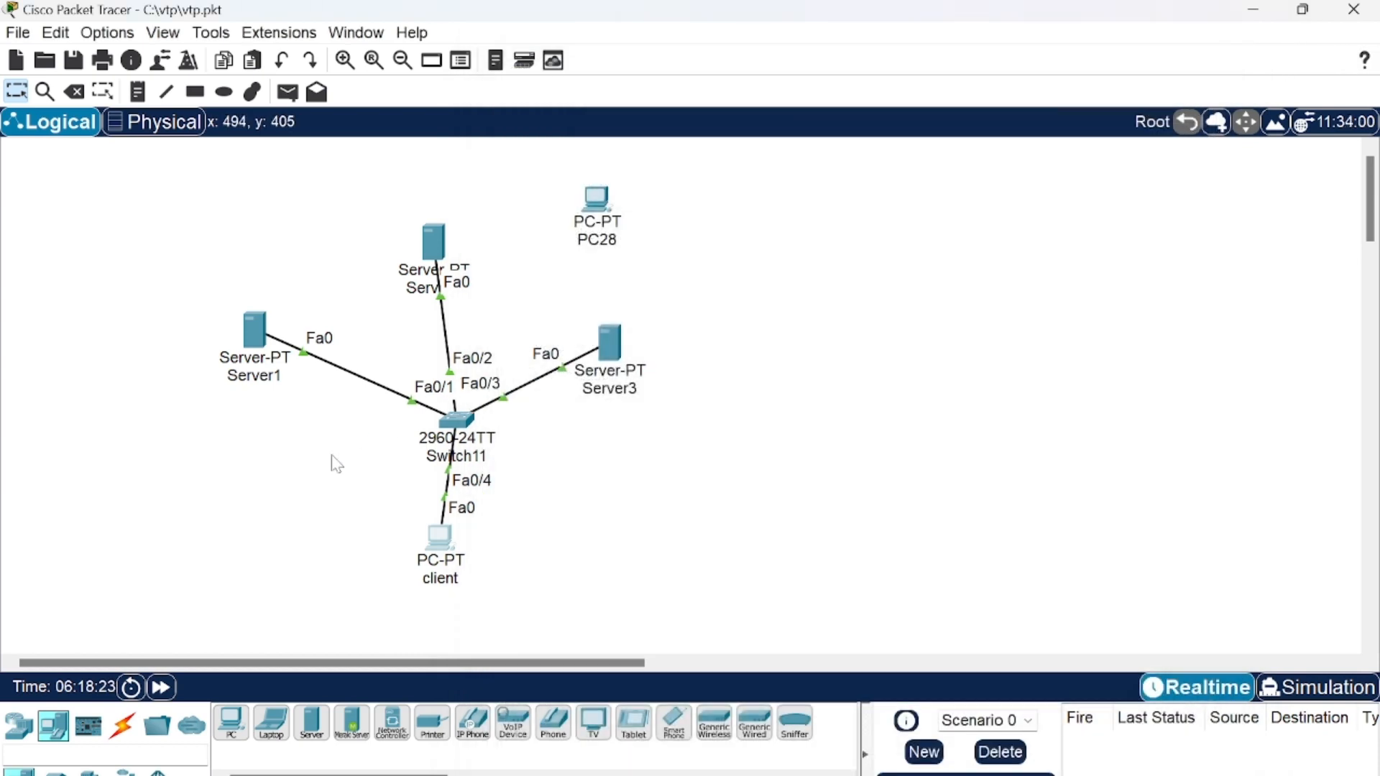
- Open the command line of Switch11 and enter global configuration mode with en and conf t
double_click(454, 419)
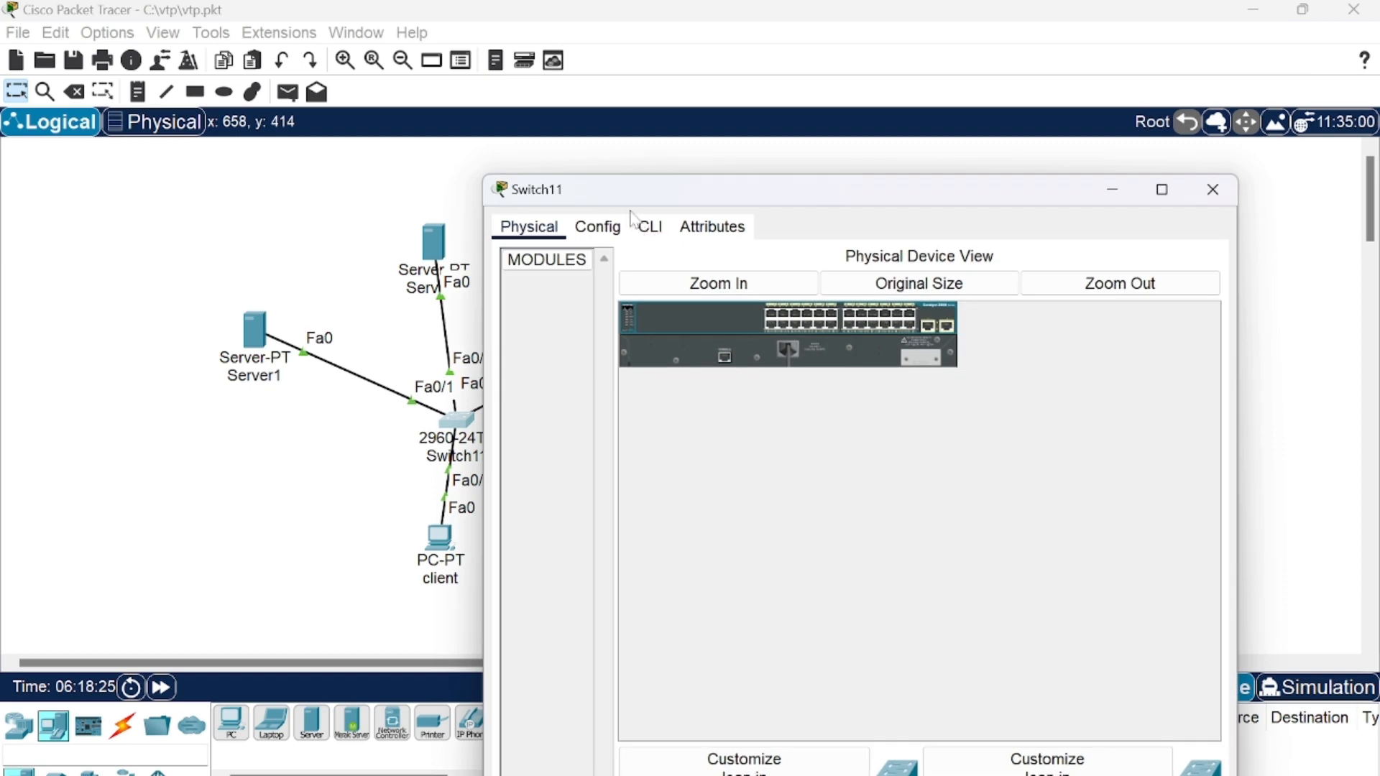
left_click(649, 229)
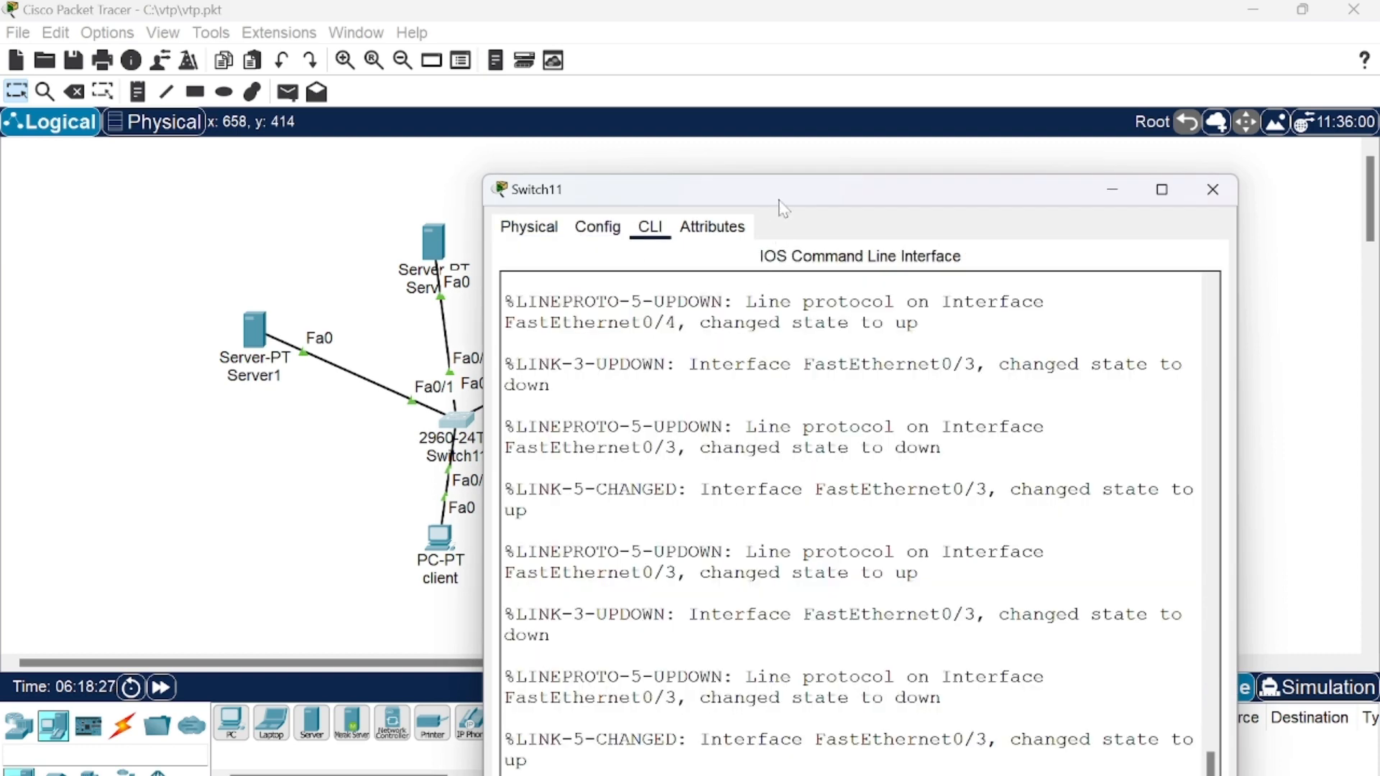
left_click_drag(779, 199, 761, 84)
key("Return")
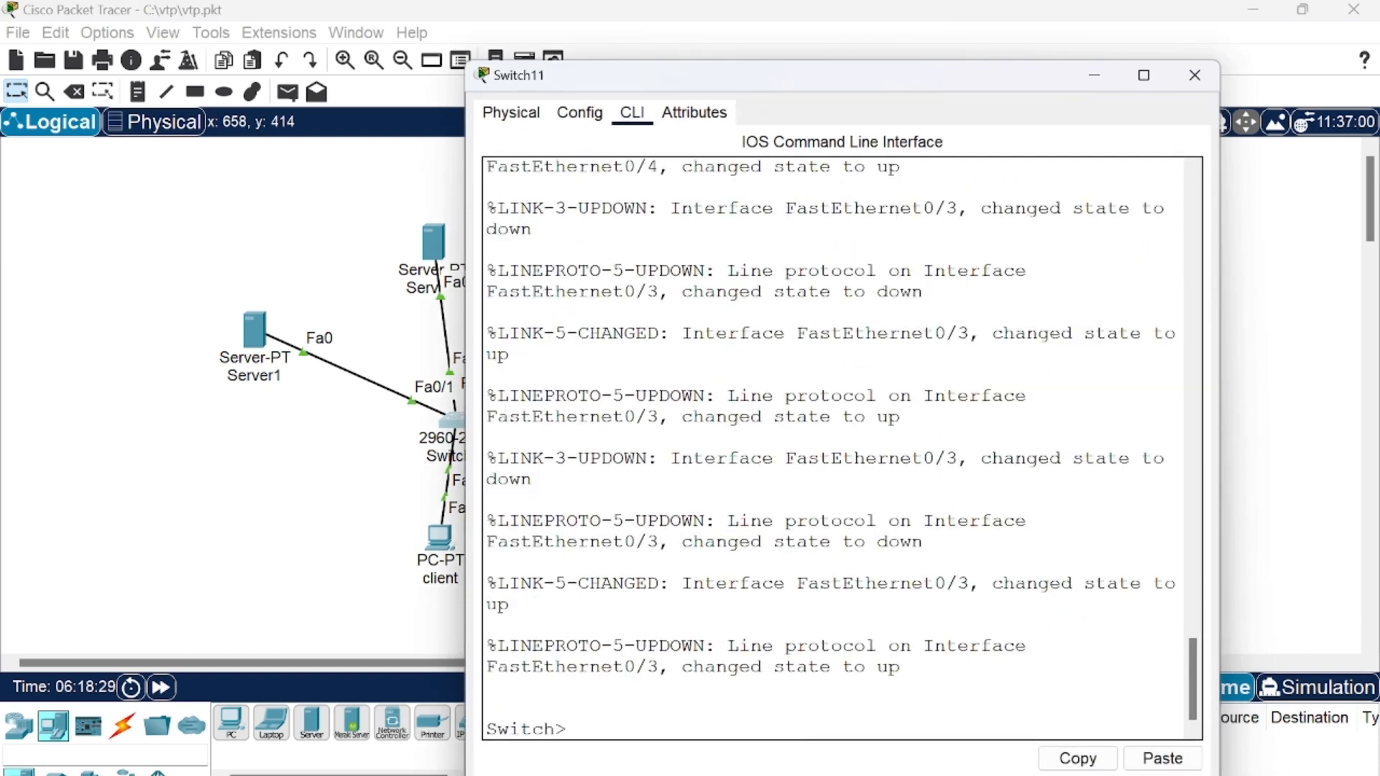
type("en")
key("Return")
type("conf t")
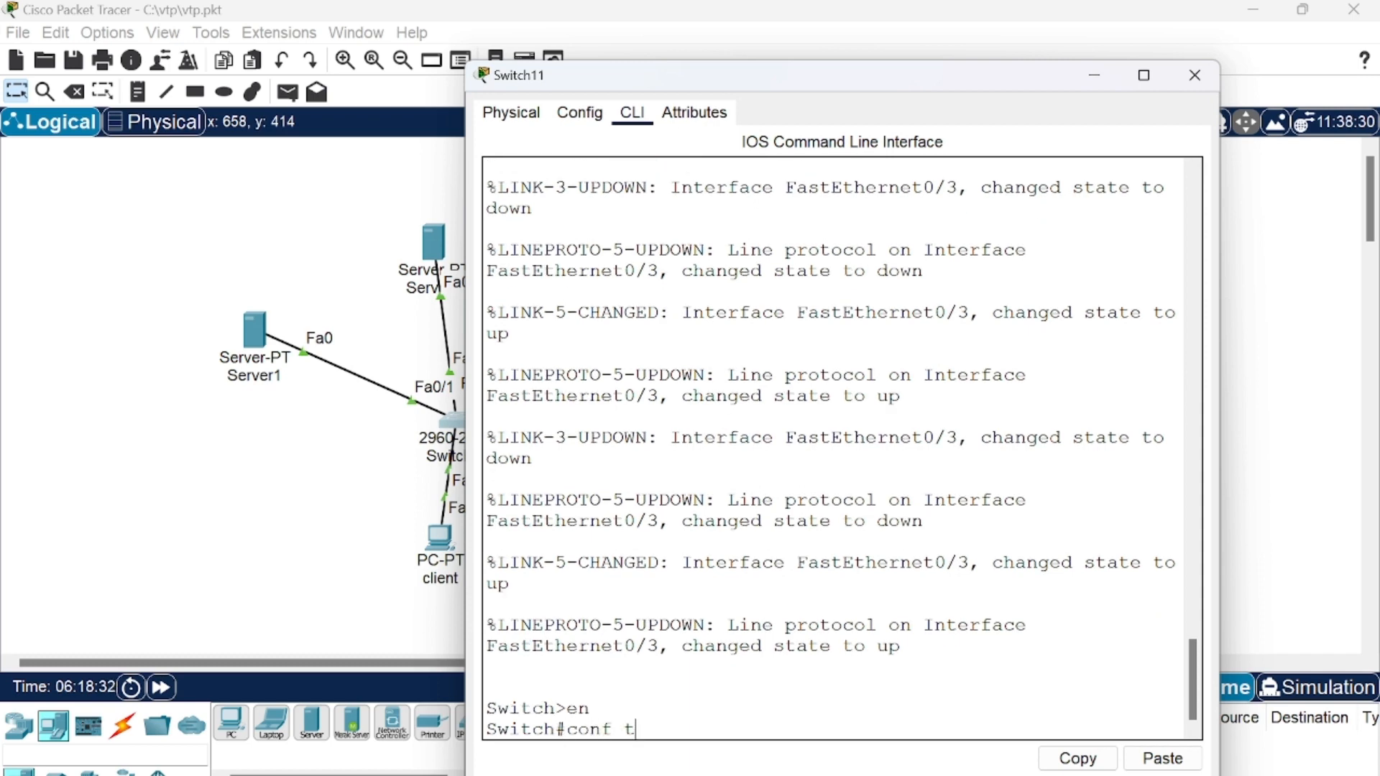
key("Return")
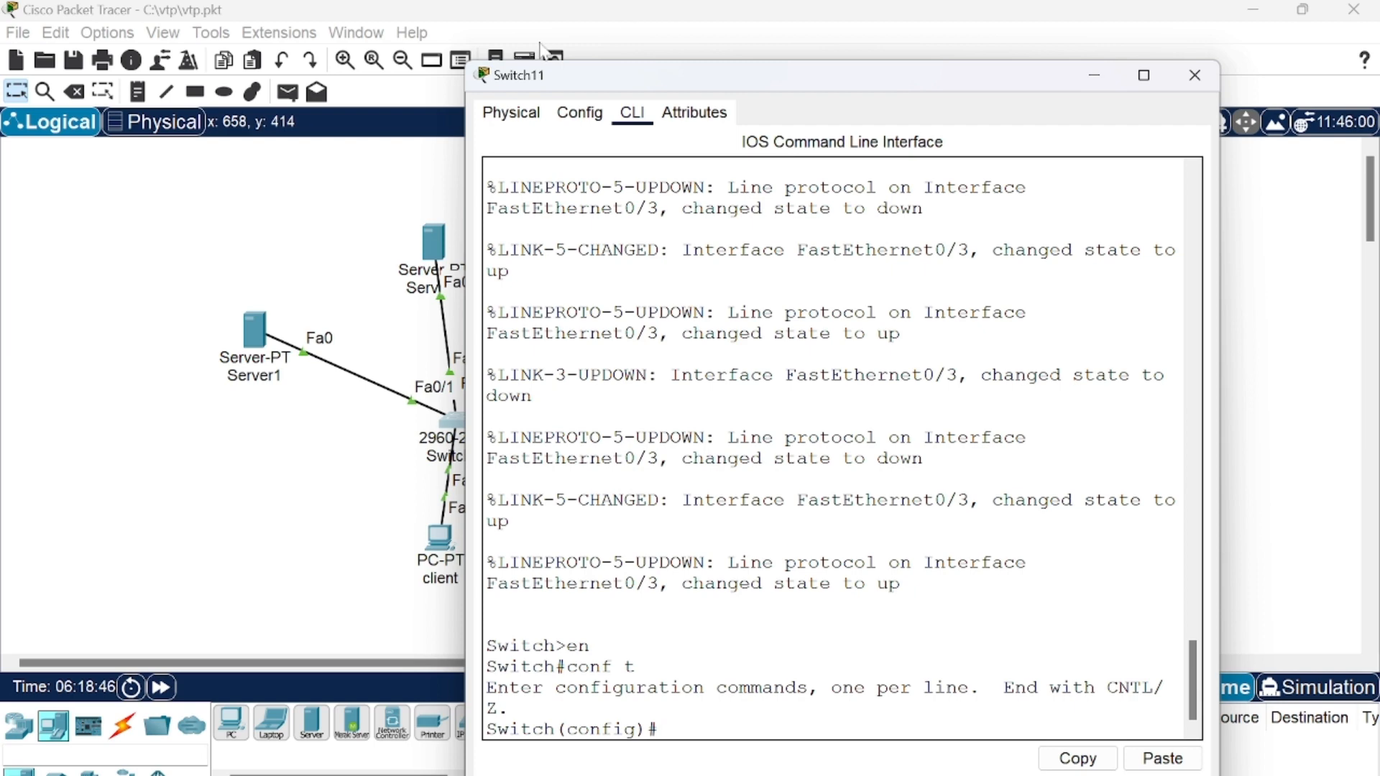
left_click_drag(654, 77, 788, 79)
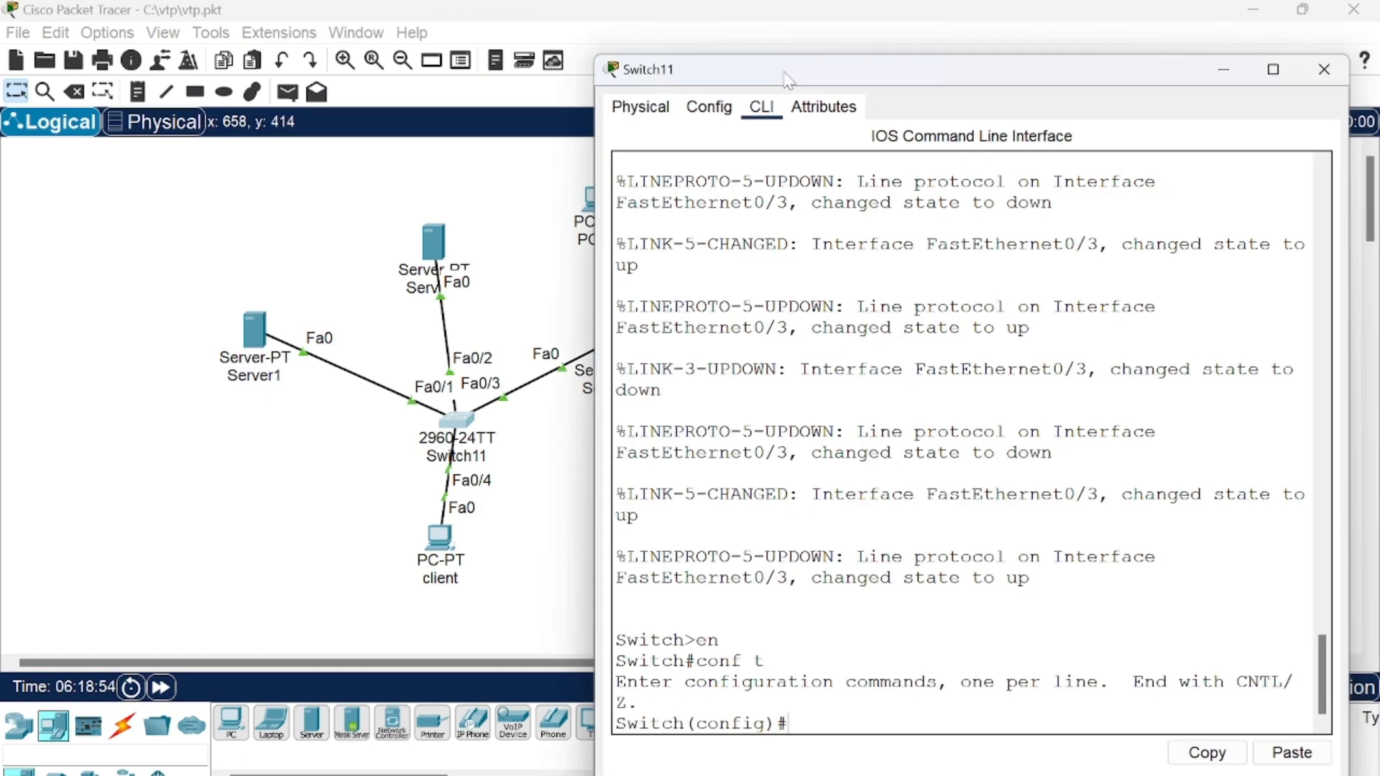
left_click_drag(789, 80, 688, 69)
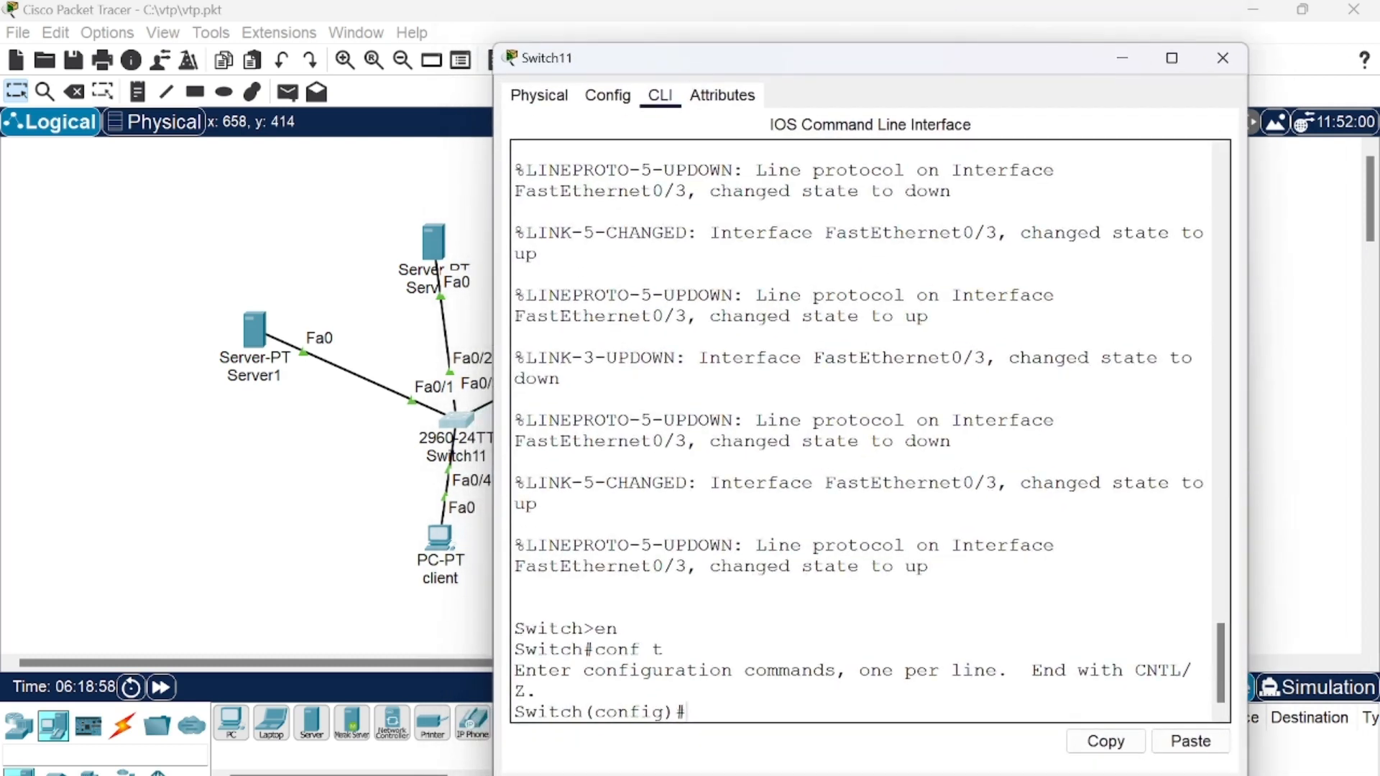
- Set the switch interface range fa0/1-3 to access mode and exit back to global configuration mode
type("int range fa0")
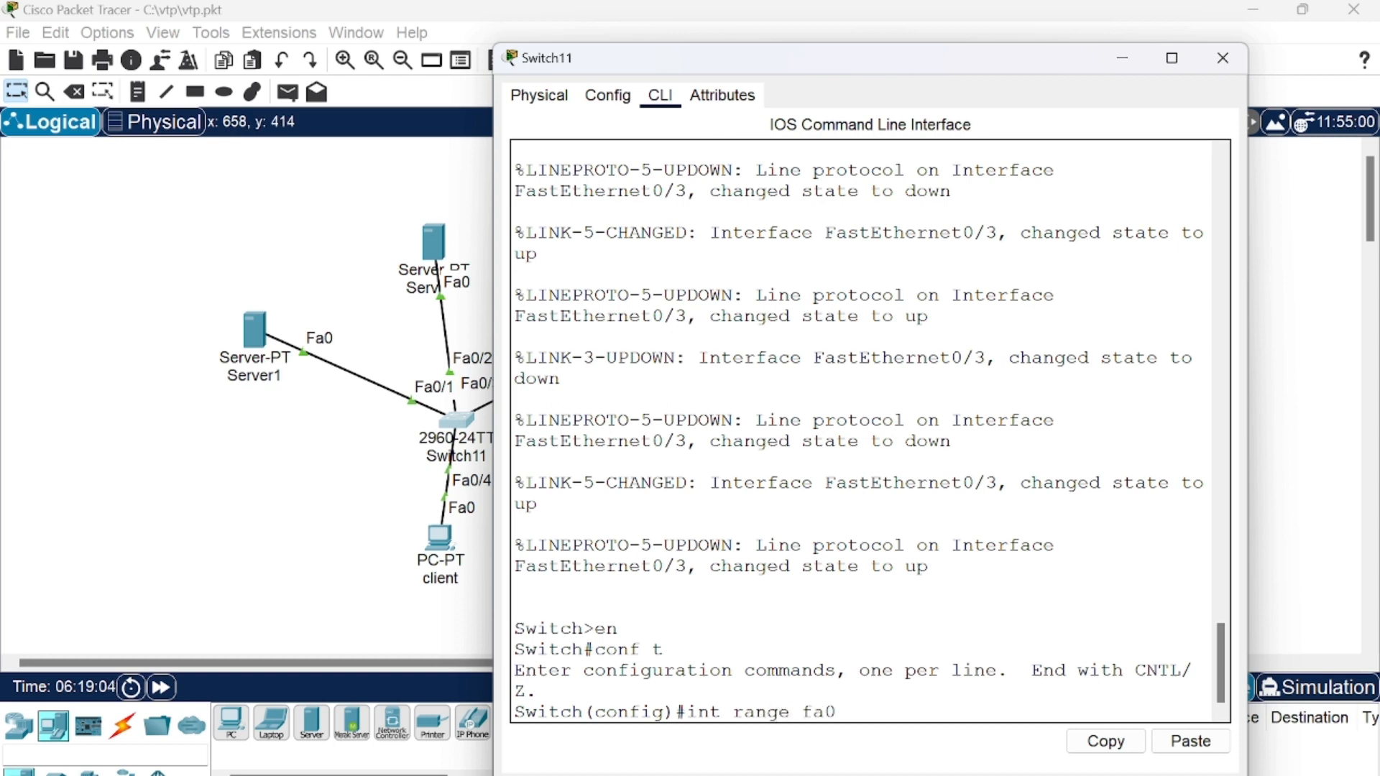
type("/1-3")
key("Return")
type("sw")
key("Tab")
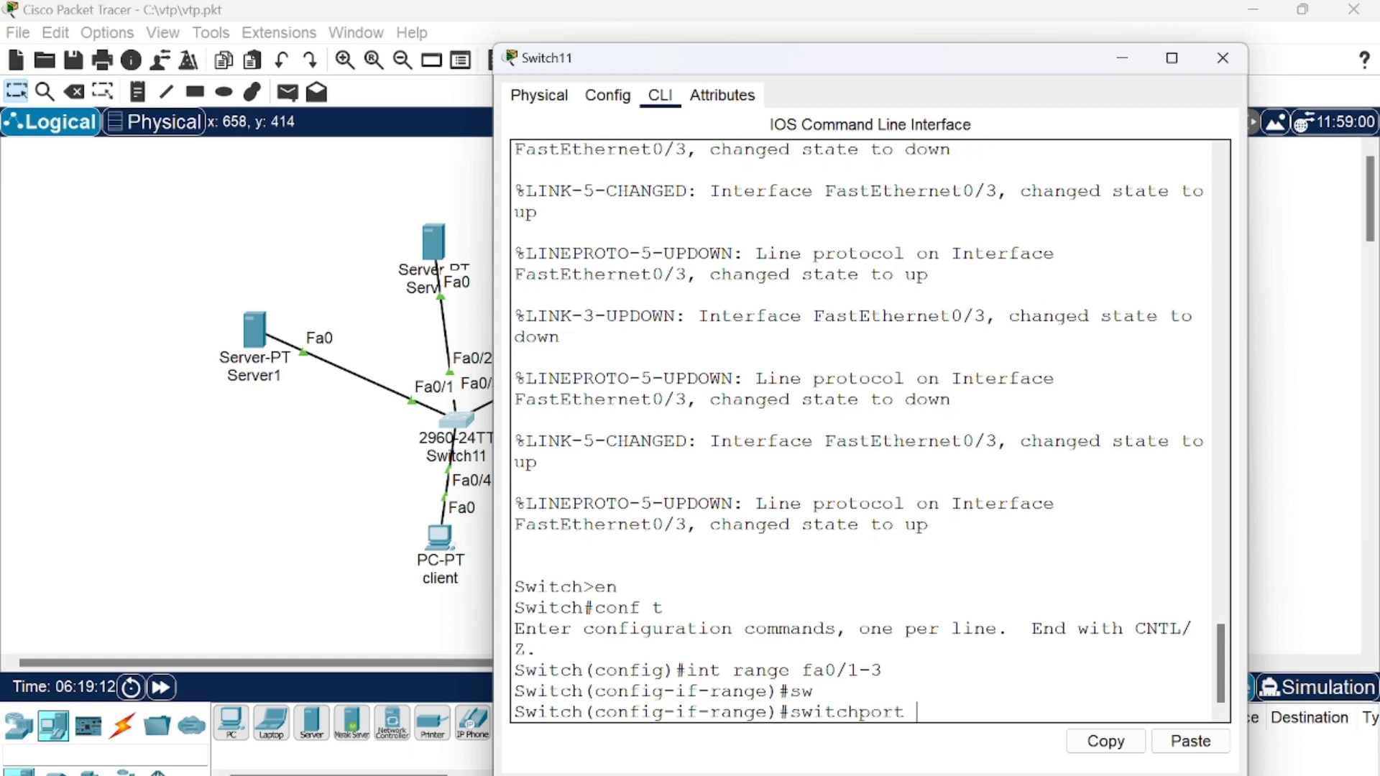
type("acc")
key("BackSpace")
key("BackSpace")
key("BackSpace")
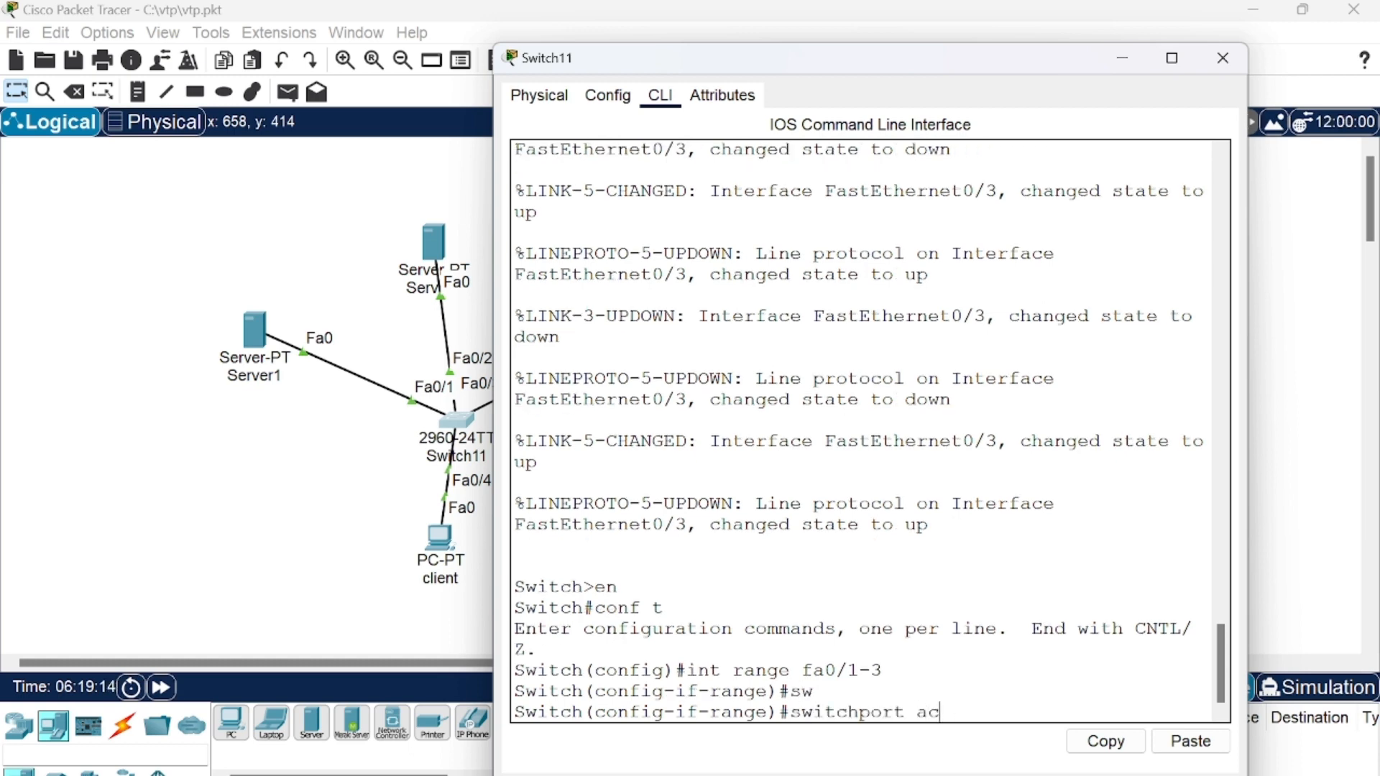
type("mode acc")
key("Return")
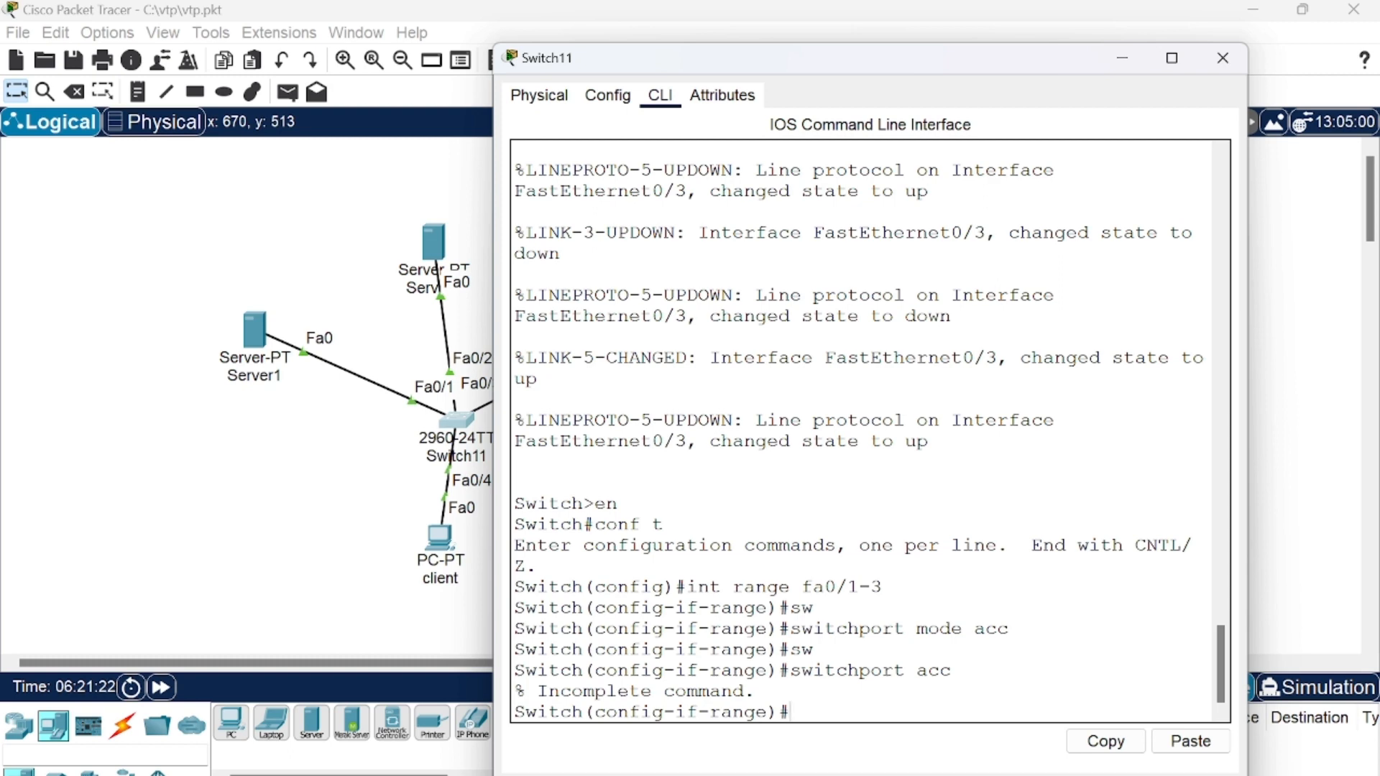
type("ex")
key("Return")
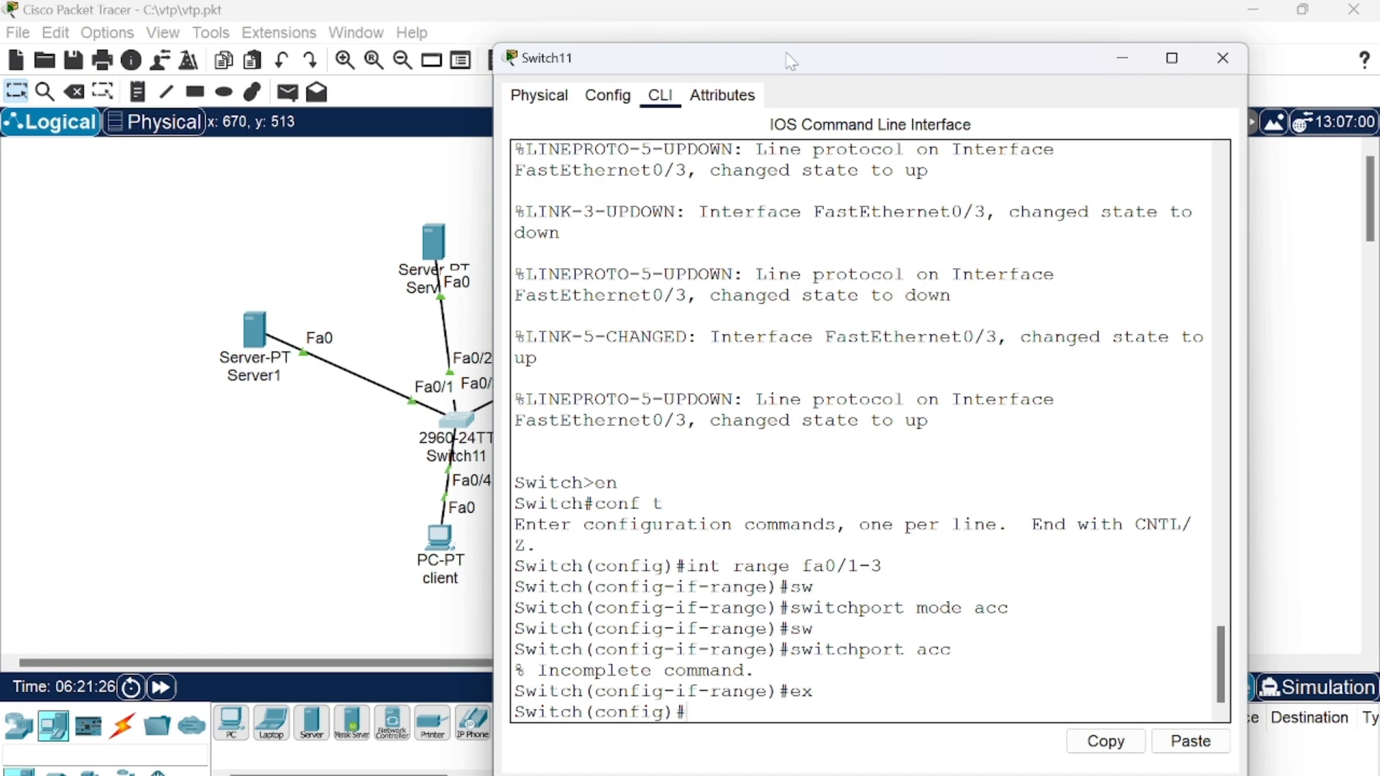
- Reposition Switch11 so it lines up between Server2 and the client PC, and display its port summary
left_click_drag(794, 51, 974, 65)
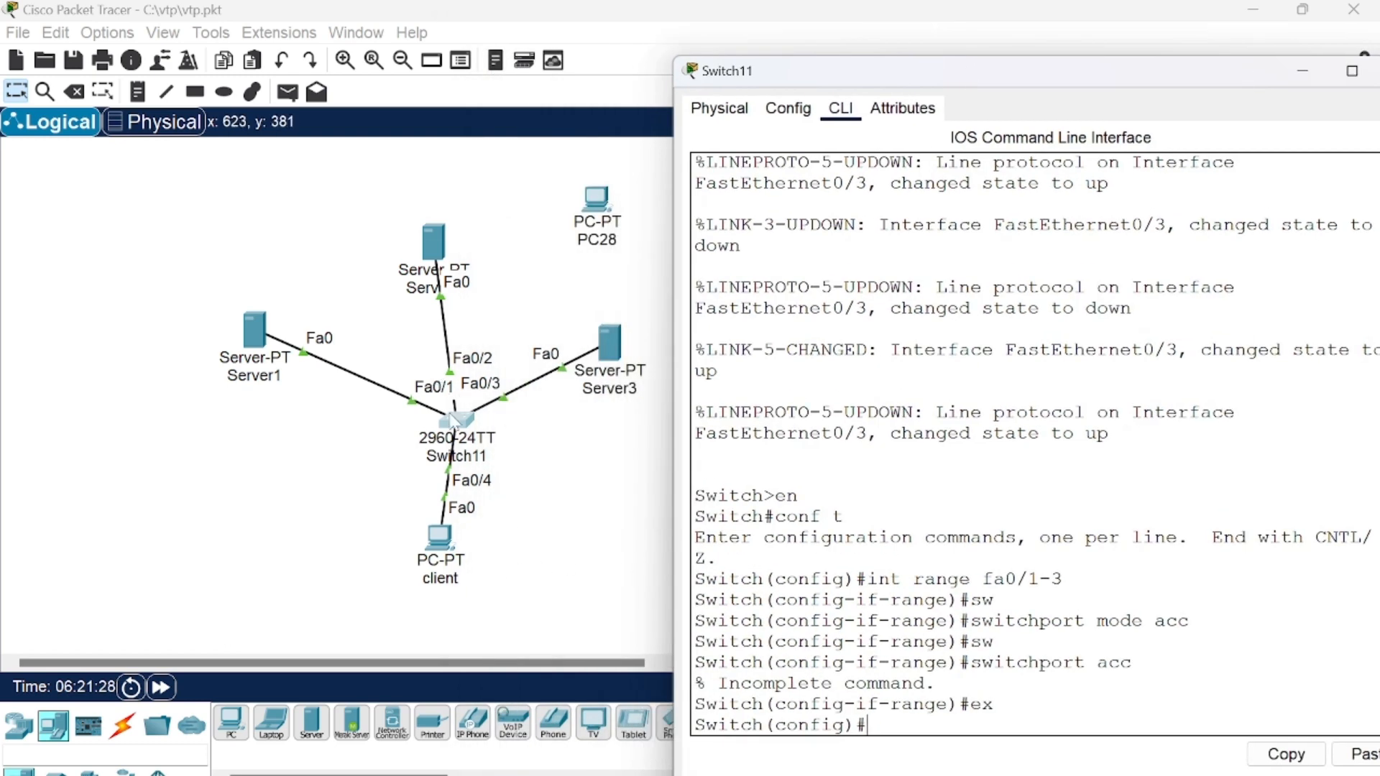
mouse_move(456, 417)
left_mouse_down()
mouse_move(437, 422)
mouse_move(410, 377)
mouse_move(440, 415)
mouse_move(459, 410)
mouse_move(440, 396)
left_mouse_up()
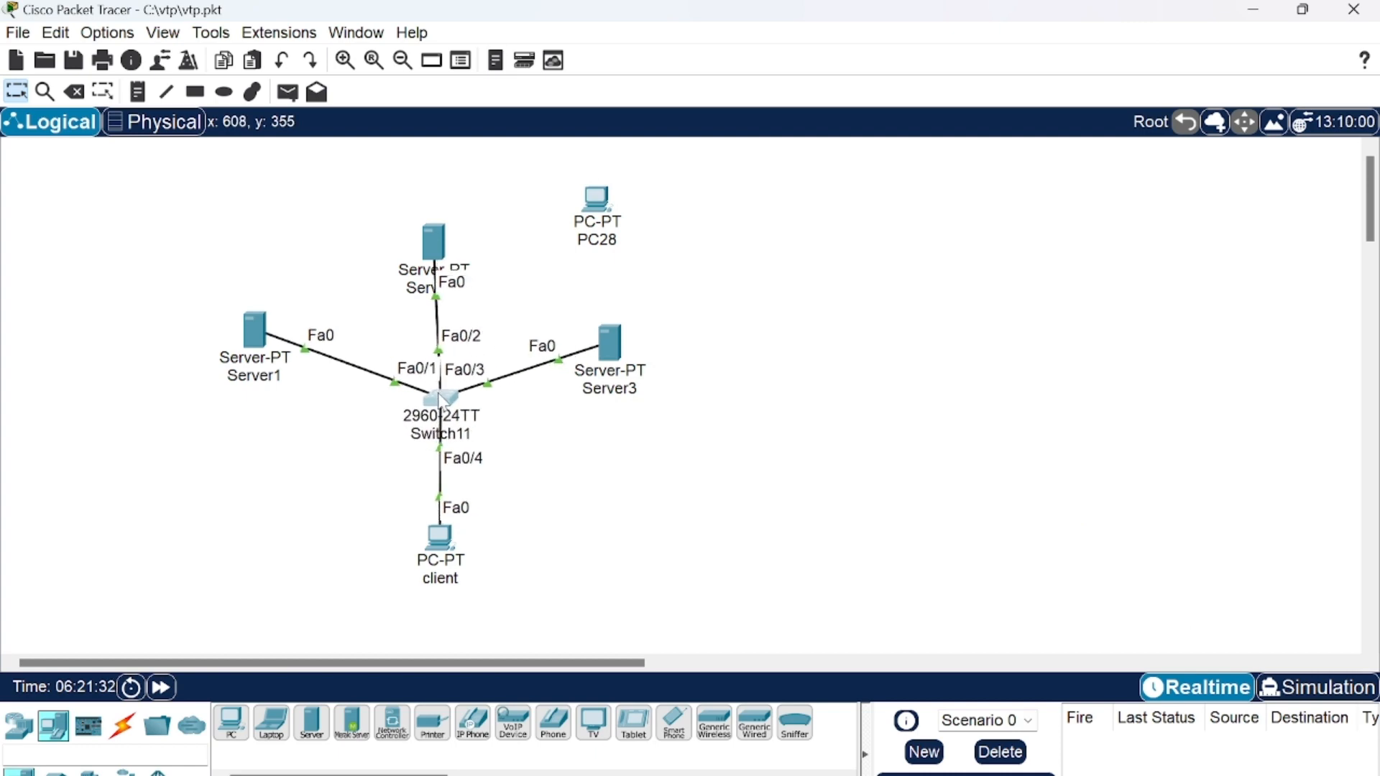
mouse_move(444, 397)
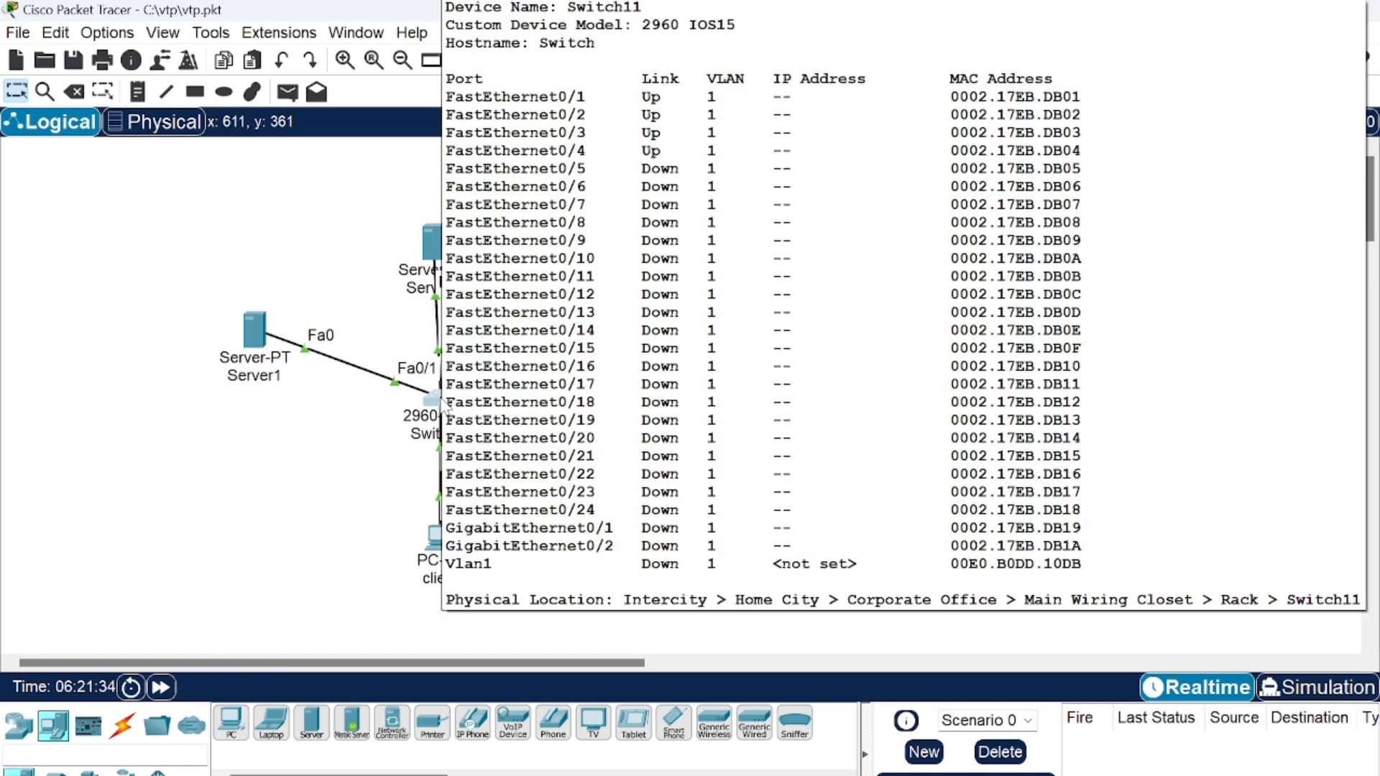
- Reopen Switch11's command line and enter interface configuration for fa0/1
left_click(439, 397)
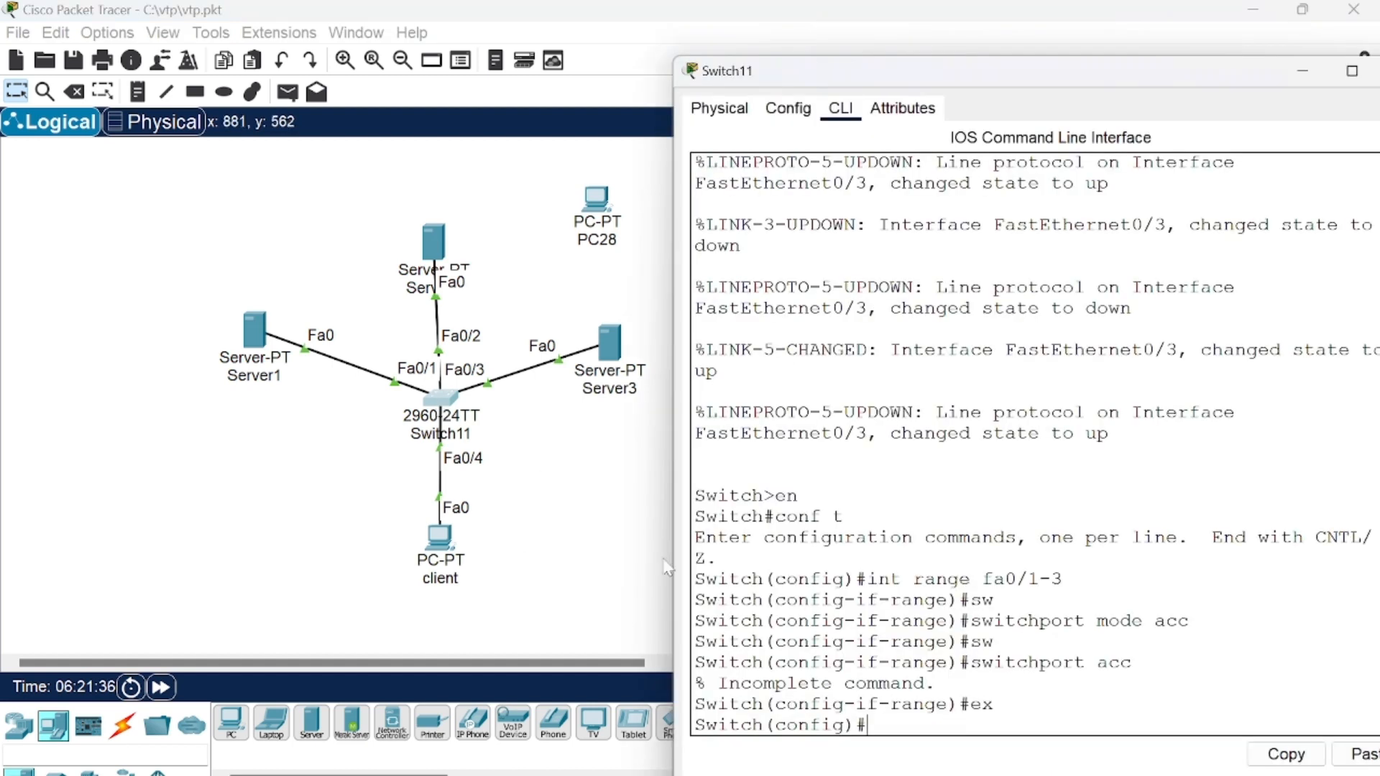
type("imnt")
key("BackSpace")
key("BackSpace")
key("BackSpace")
key("BackSpace")
type("nt fa")
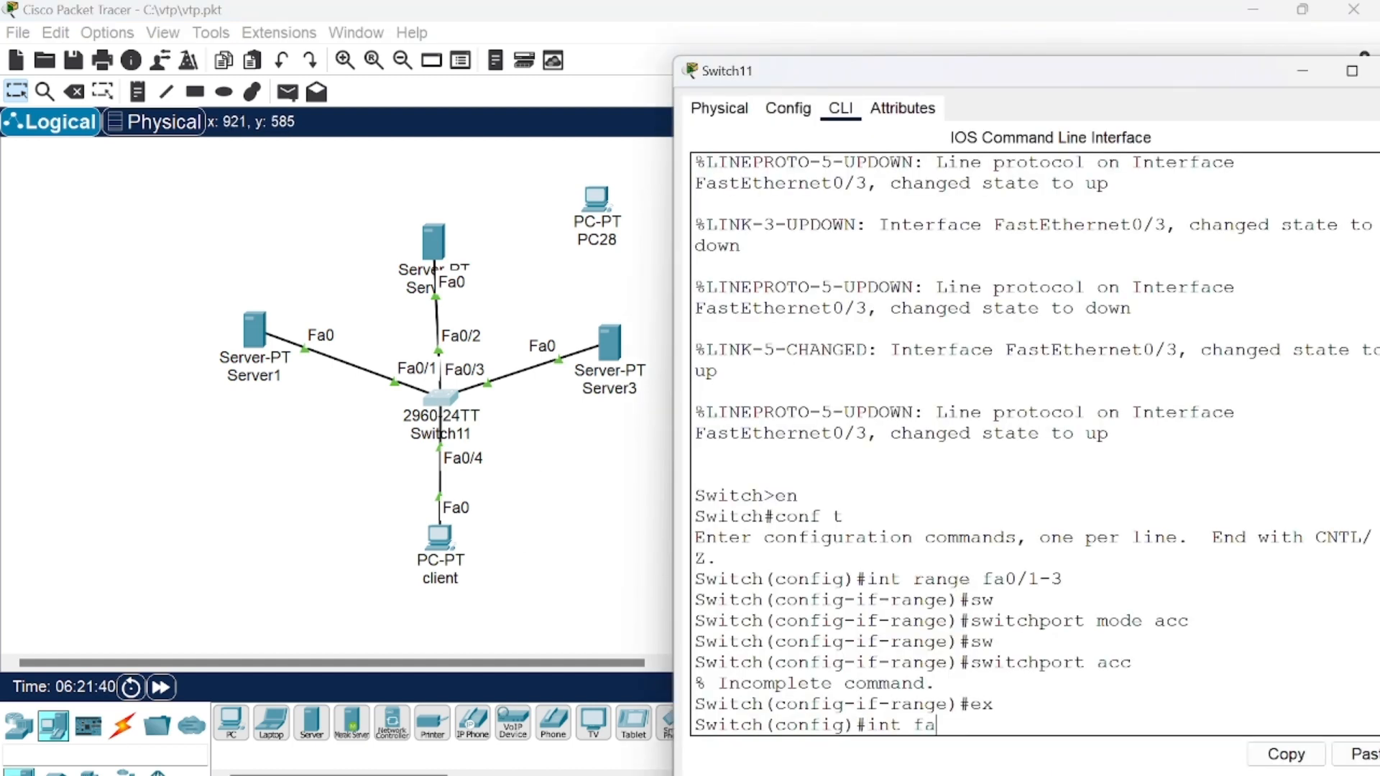
type("0/1")
key("Return")
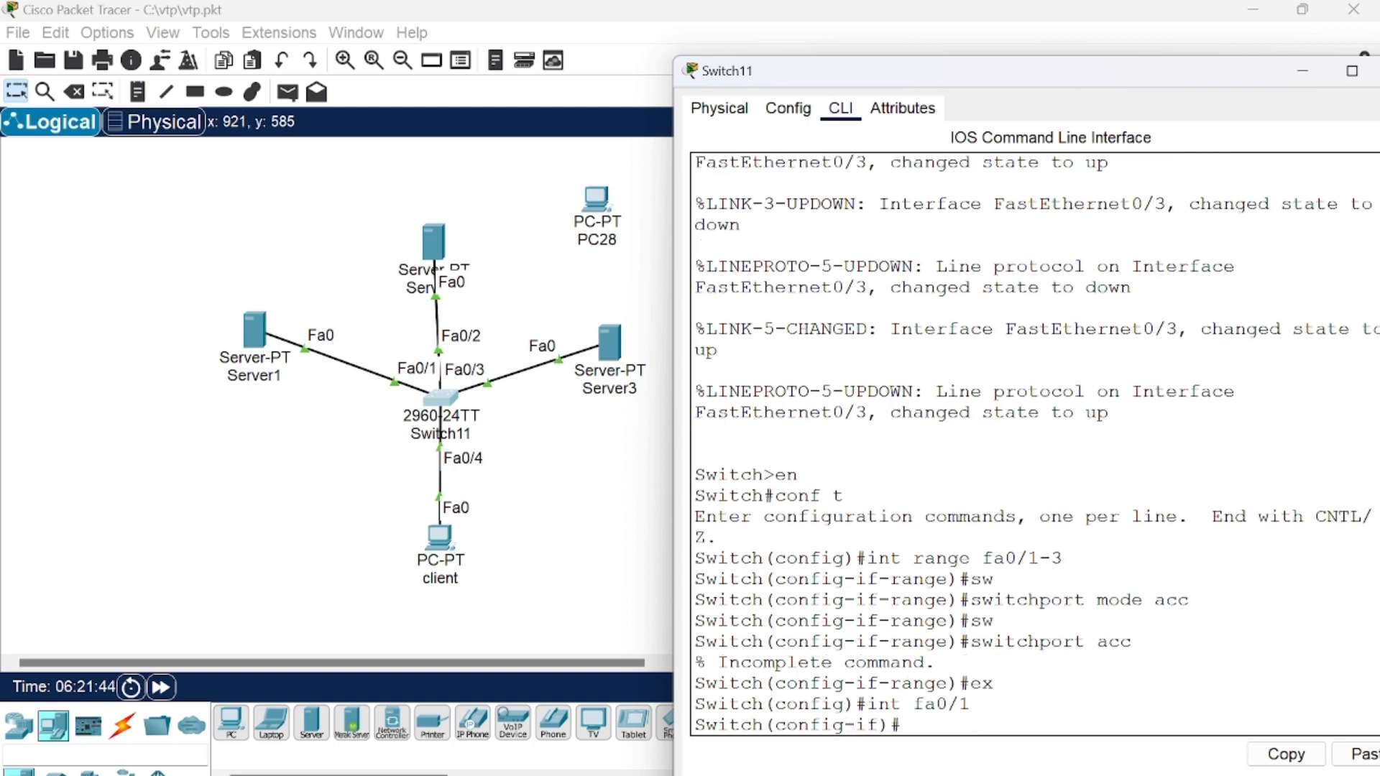
- Enable port security on fa0/1 with switchport port-security
type("sw")
key("Tab")
type("po")
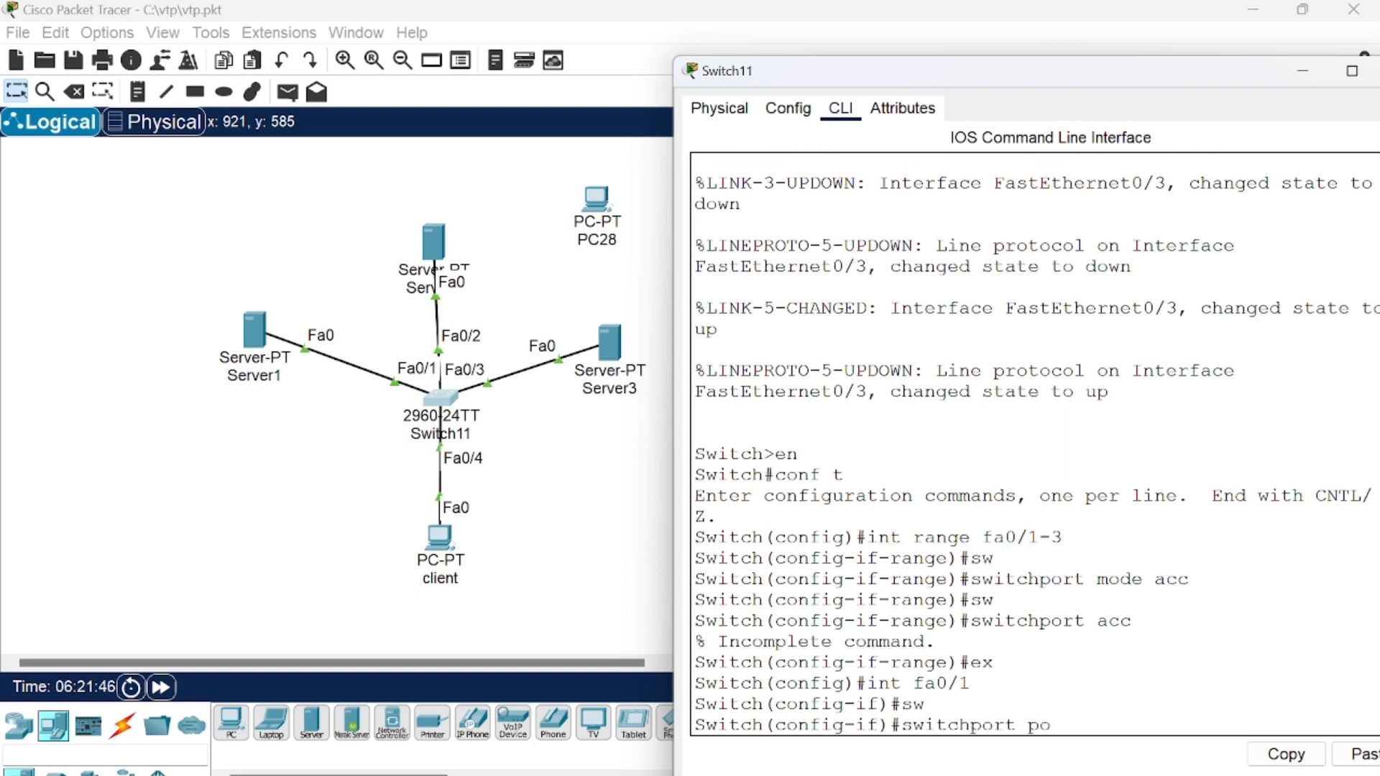
type("rt")
key("Tab")
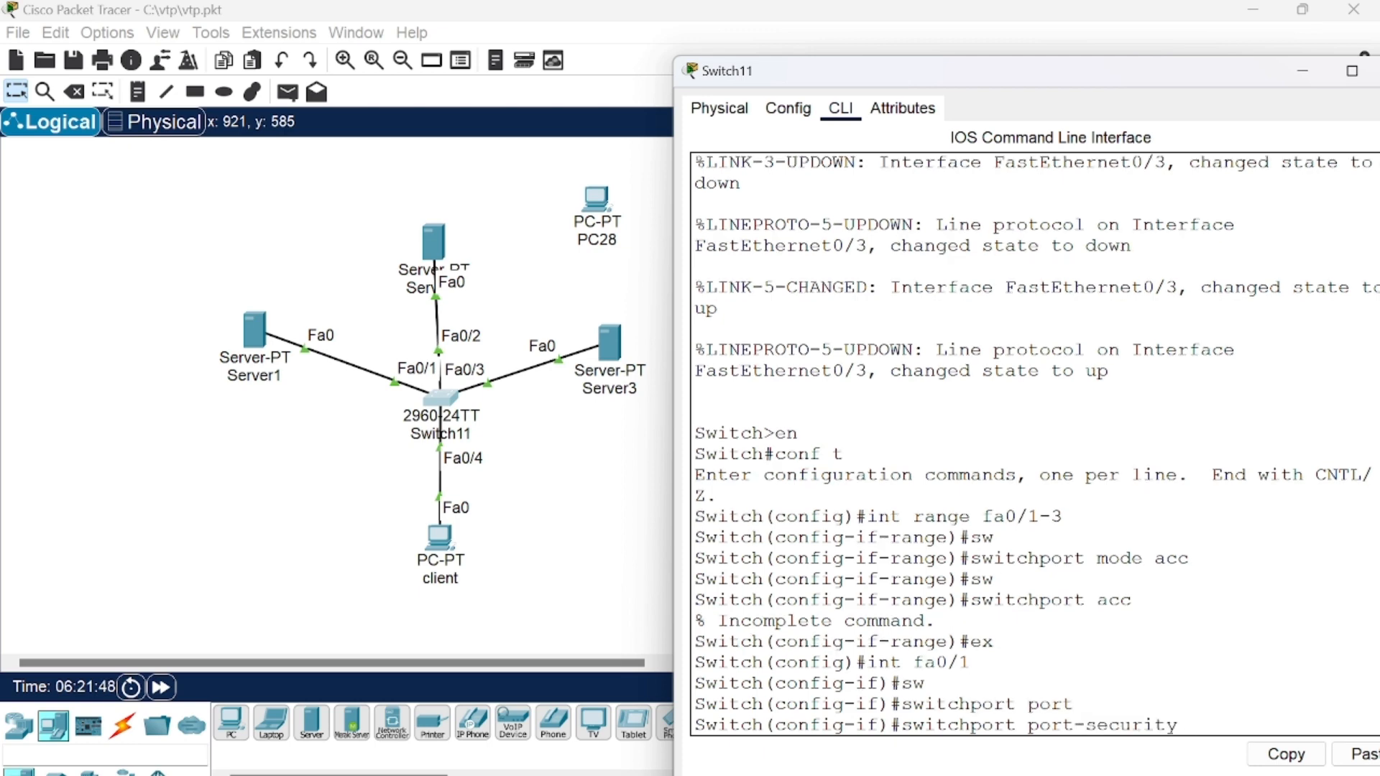
key("Return")
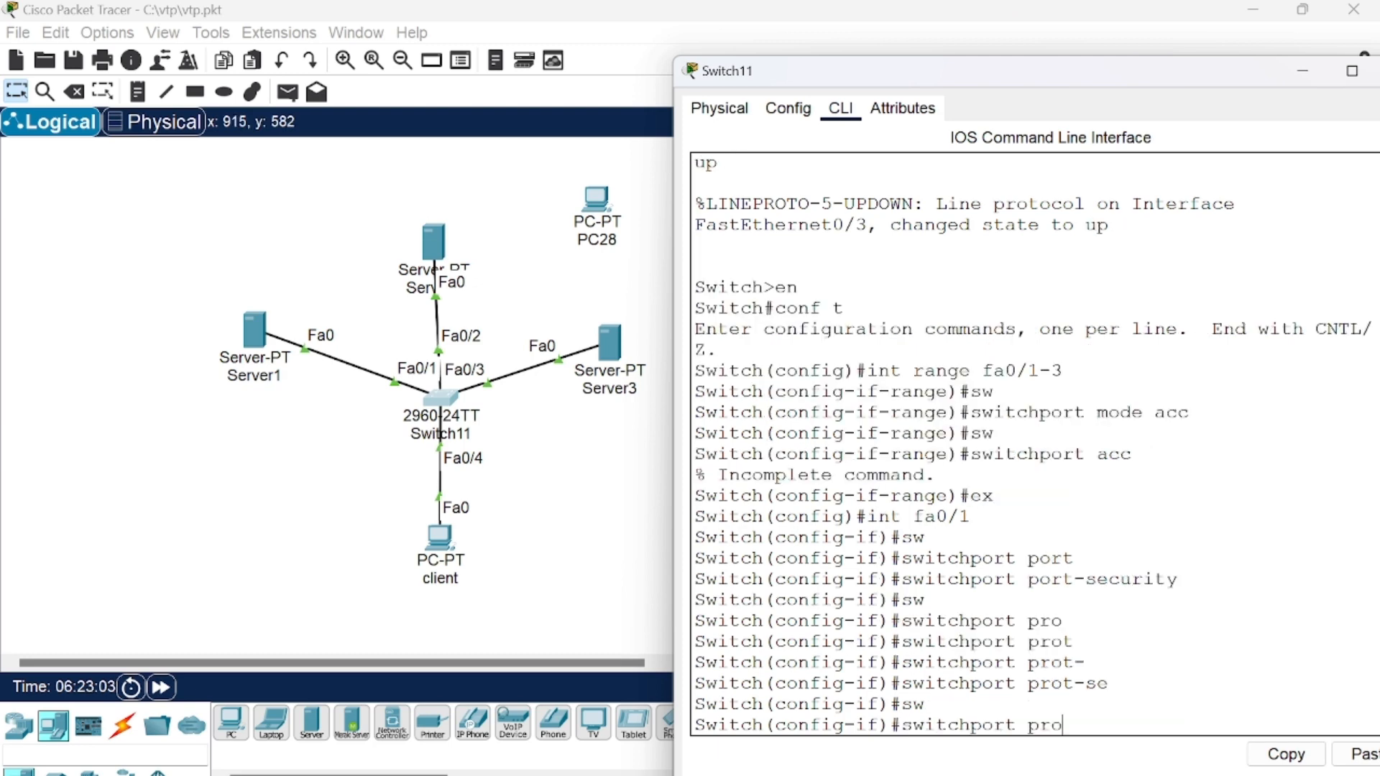
- Begin a switchport port-security mac-address command for fa0/1, stopping at the point where the address goes
type("rt")
key("Tab")
key("BackSpace")
key("BackSpace")
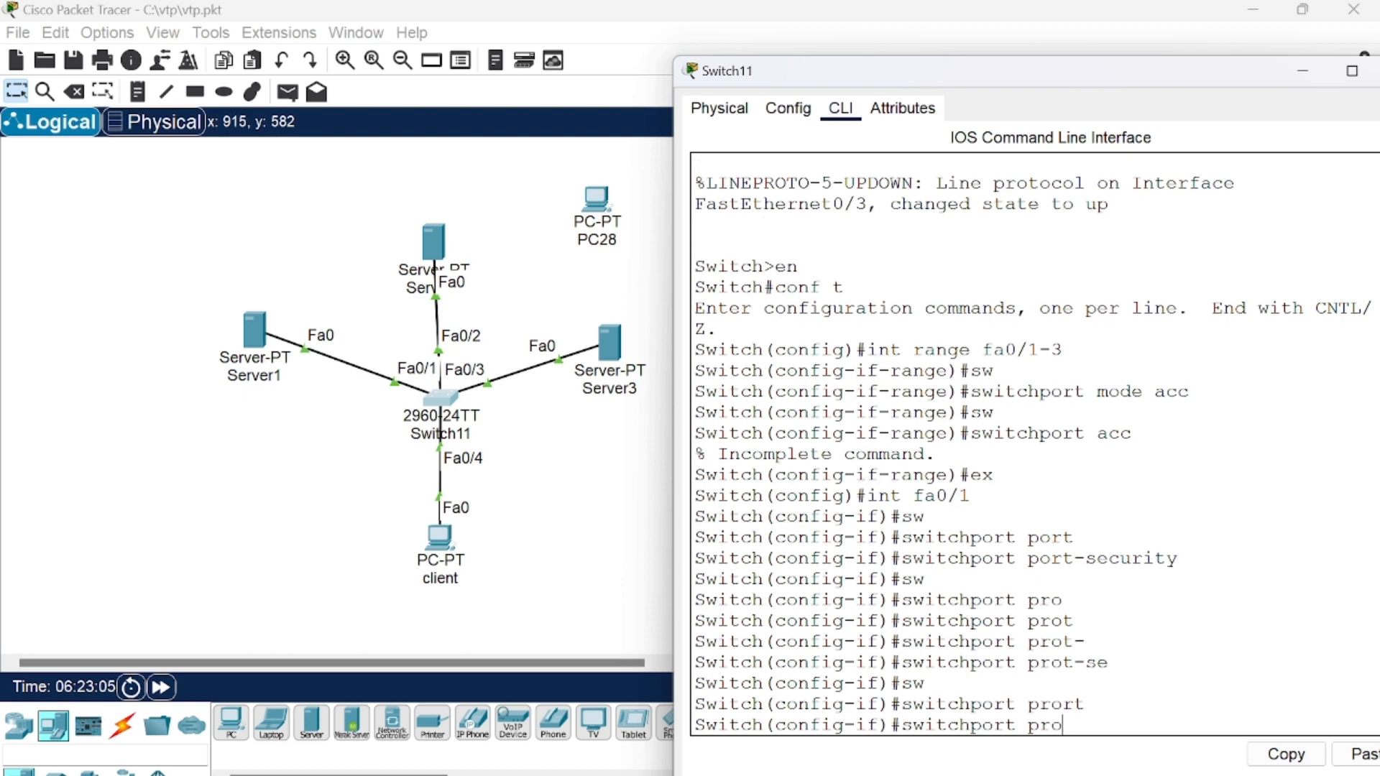
type("rt")
key("Tab")
key("BackSpace")
key("BackSpace")
key("BackSpace")
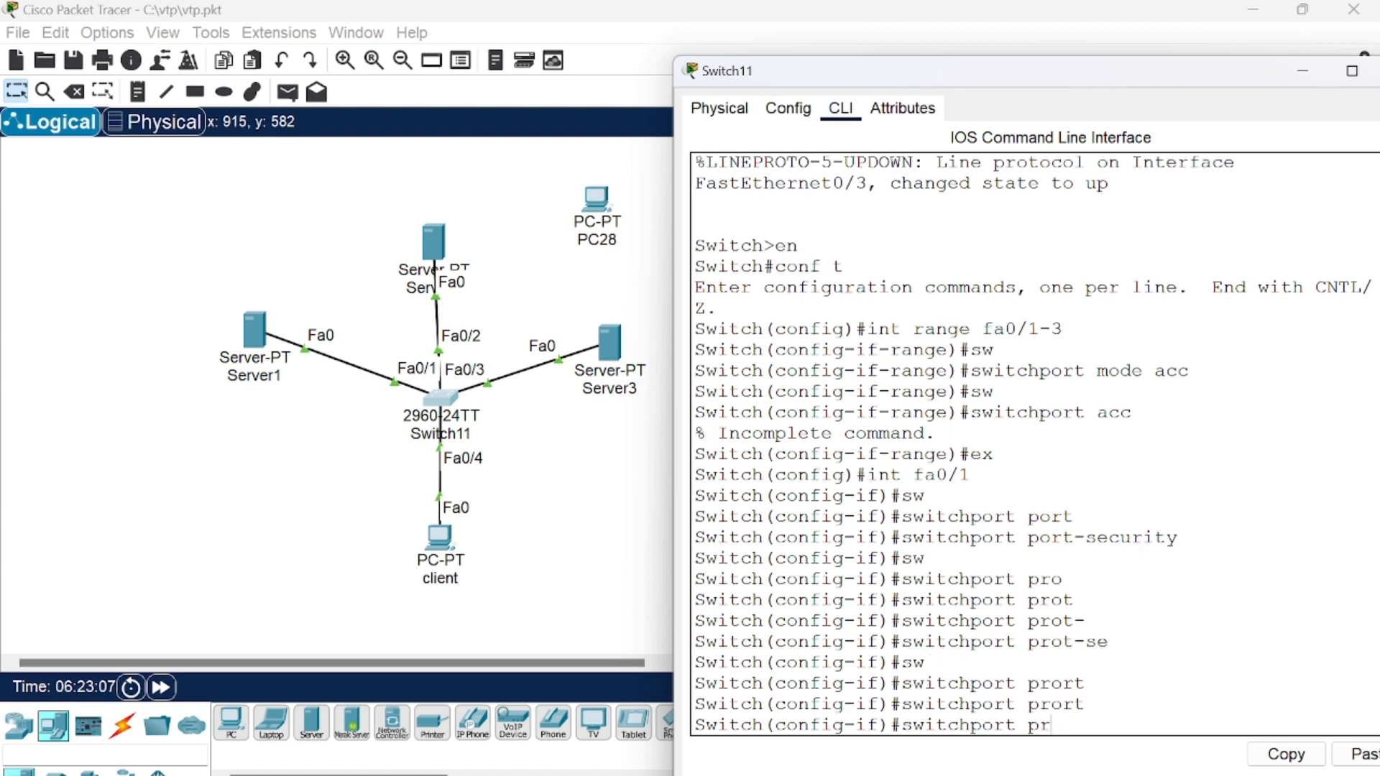
key("BackSpace")
type("or")
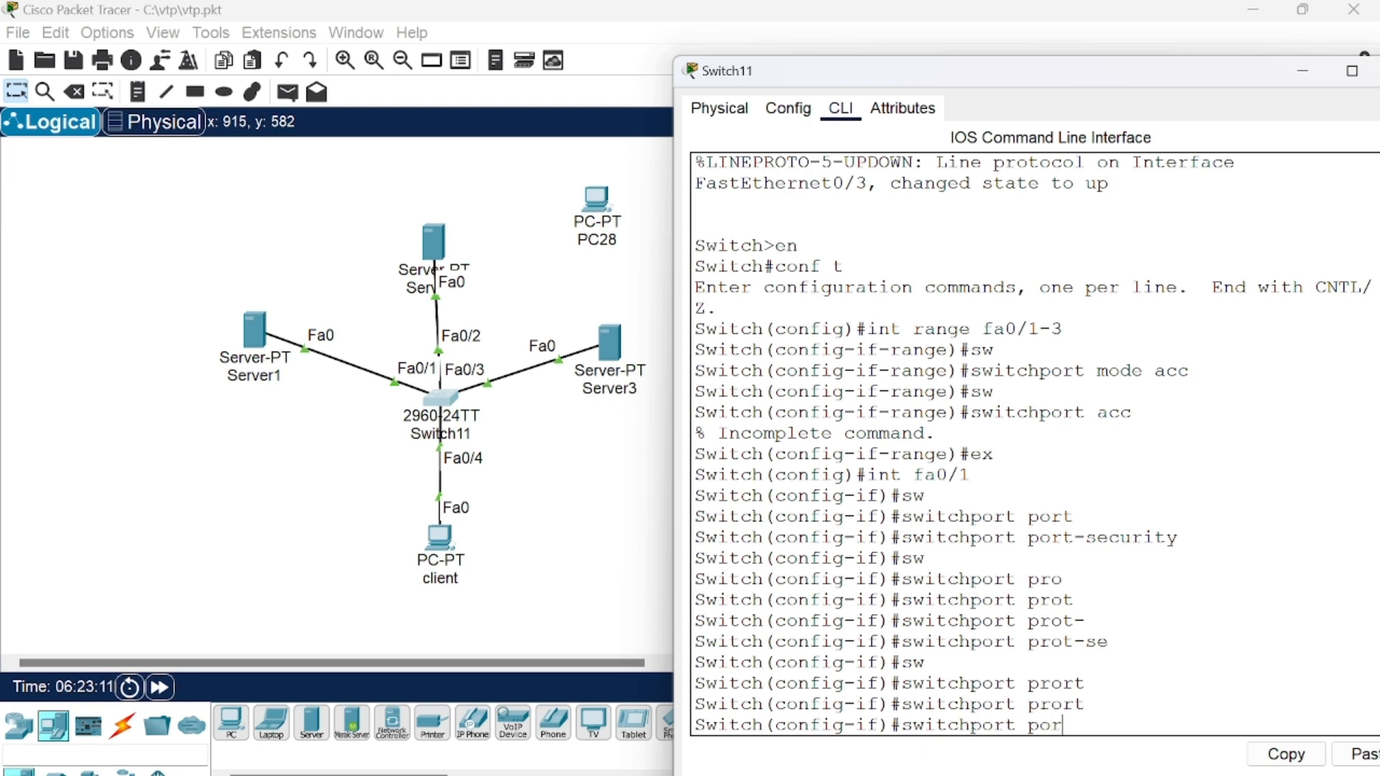
key("Tab")
type("m")
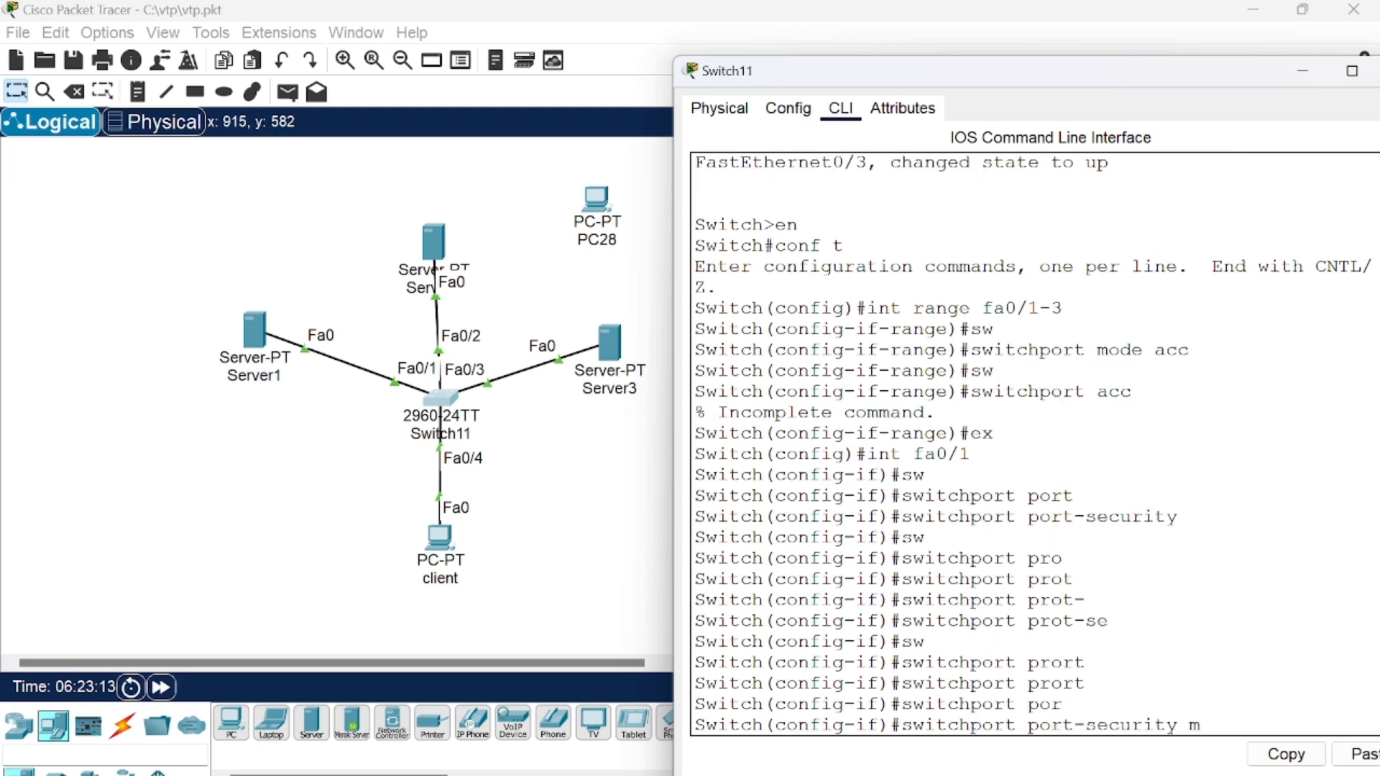
type("ac")
key("Tab")
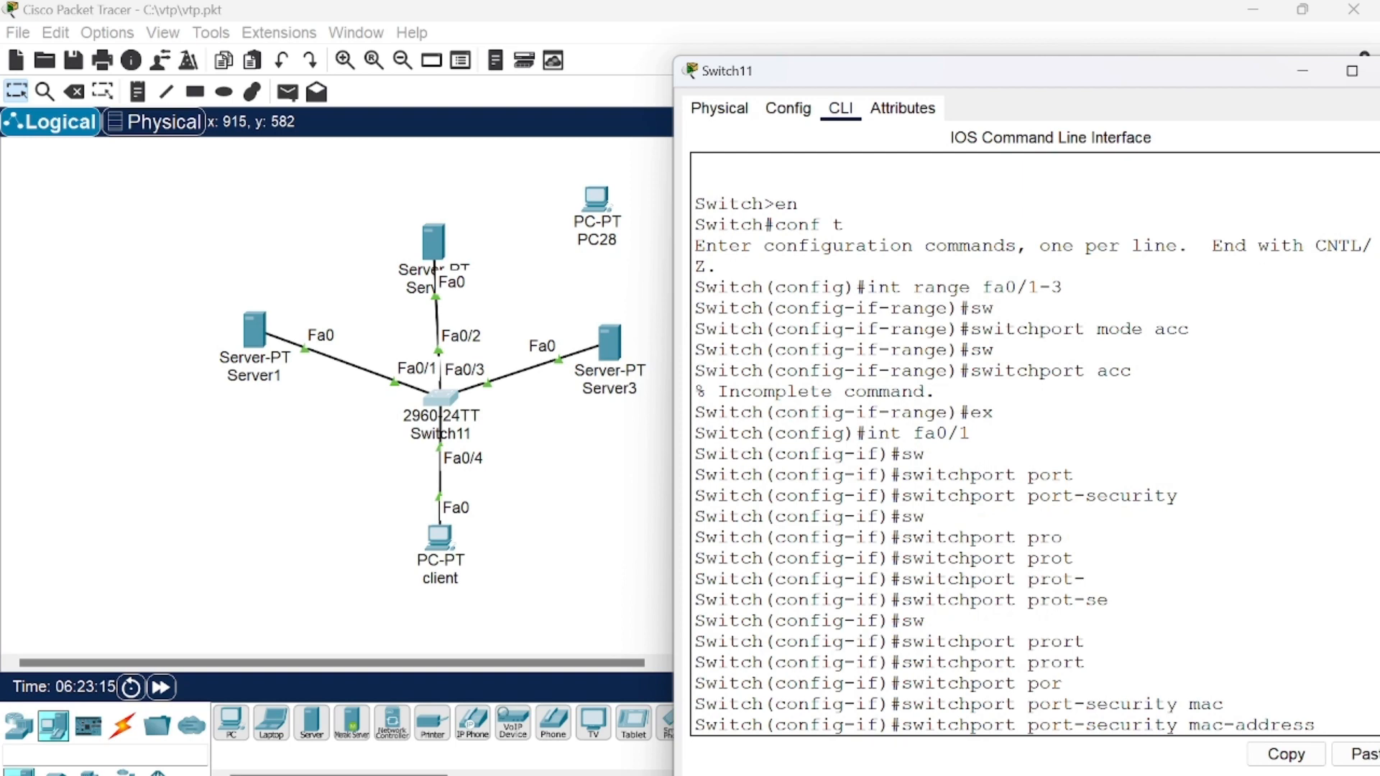
left_click_drag(887, 83, 695, 60)
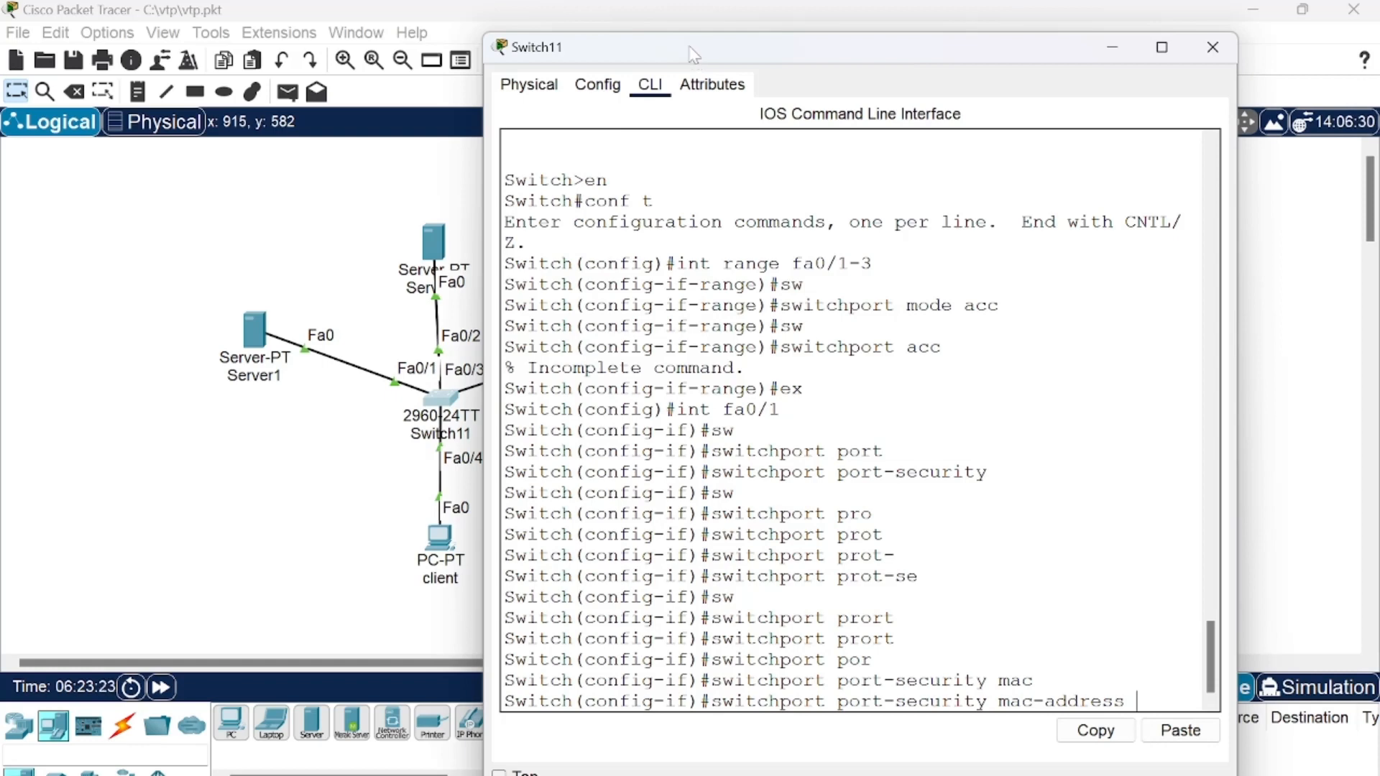
- Copy the MAC address of Server1's FastEthernet0 interface from its configuration
left_click(321, 298)
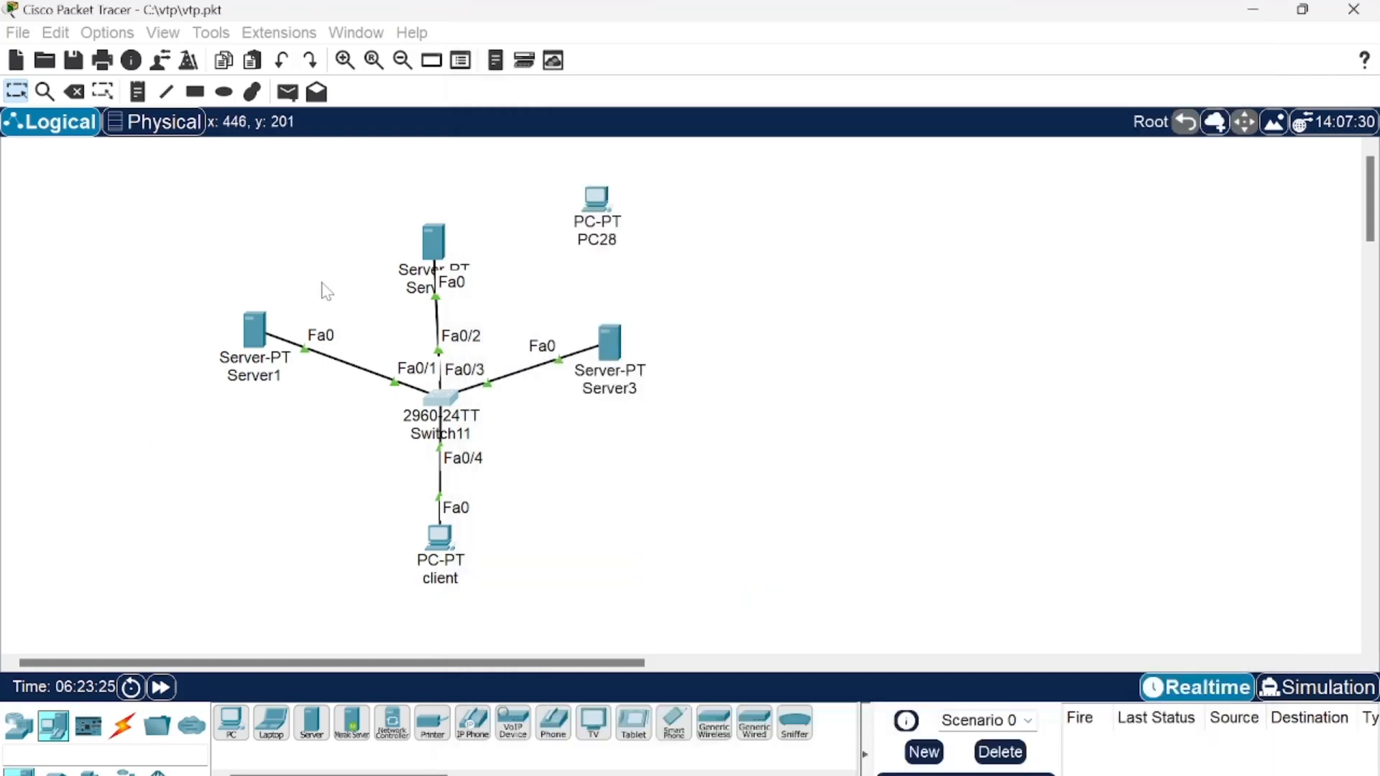
left_click(256, 331)
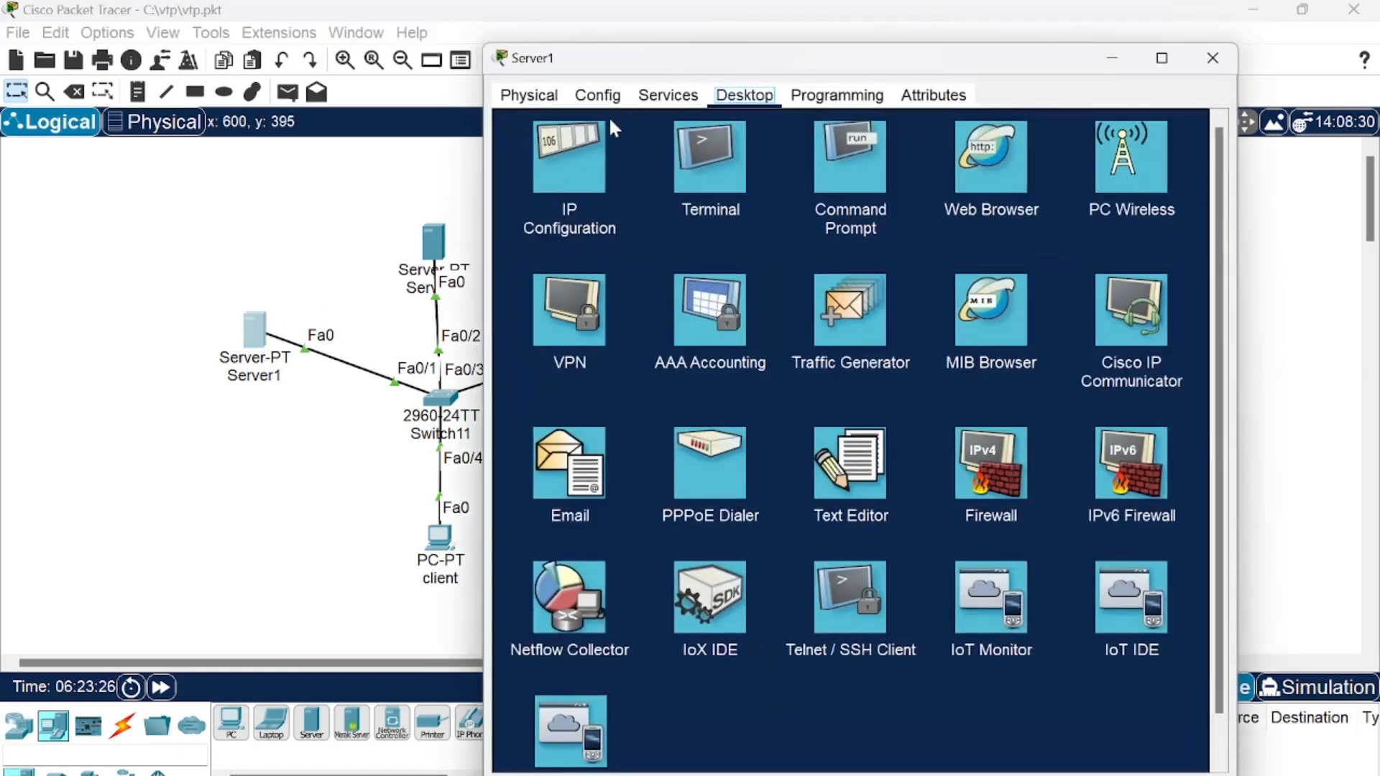
left_click(588, 96)
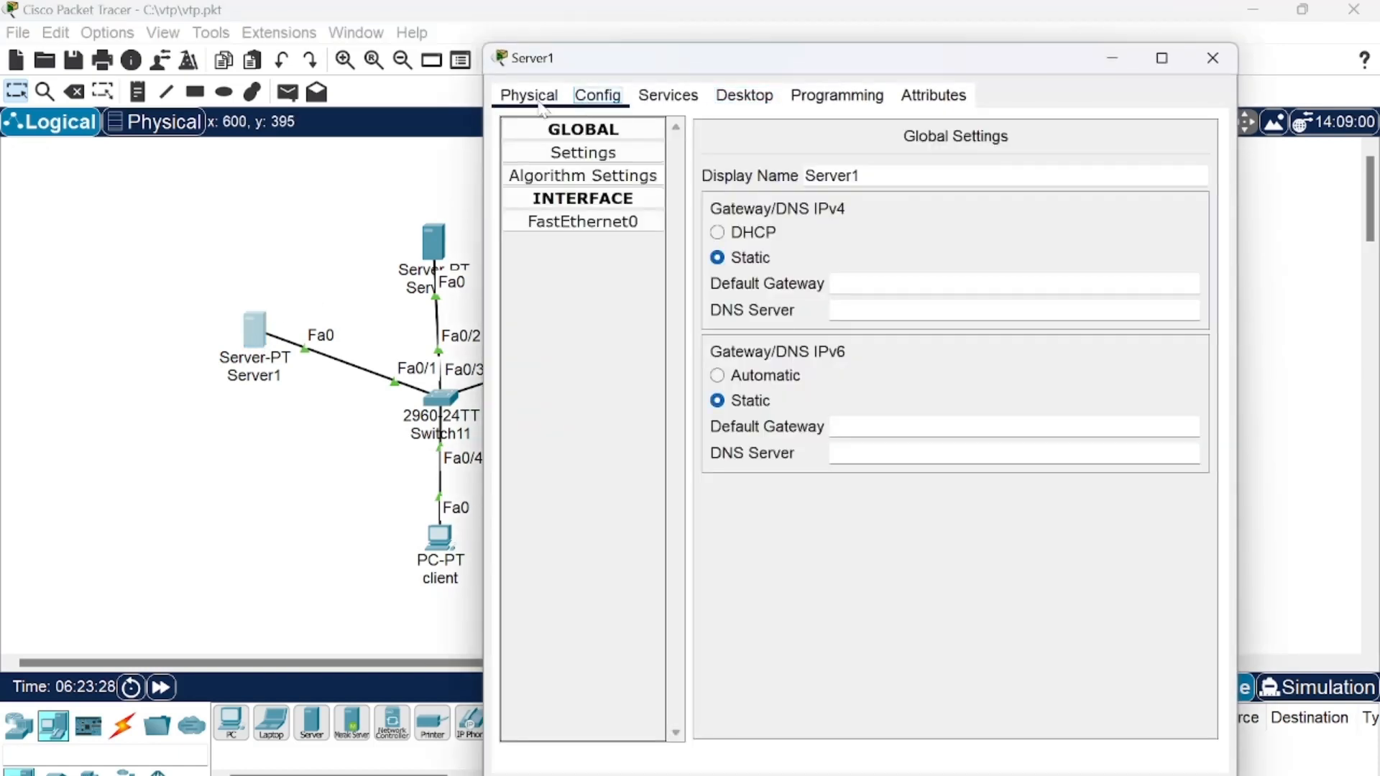
left_click(582, 222)
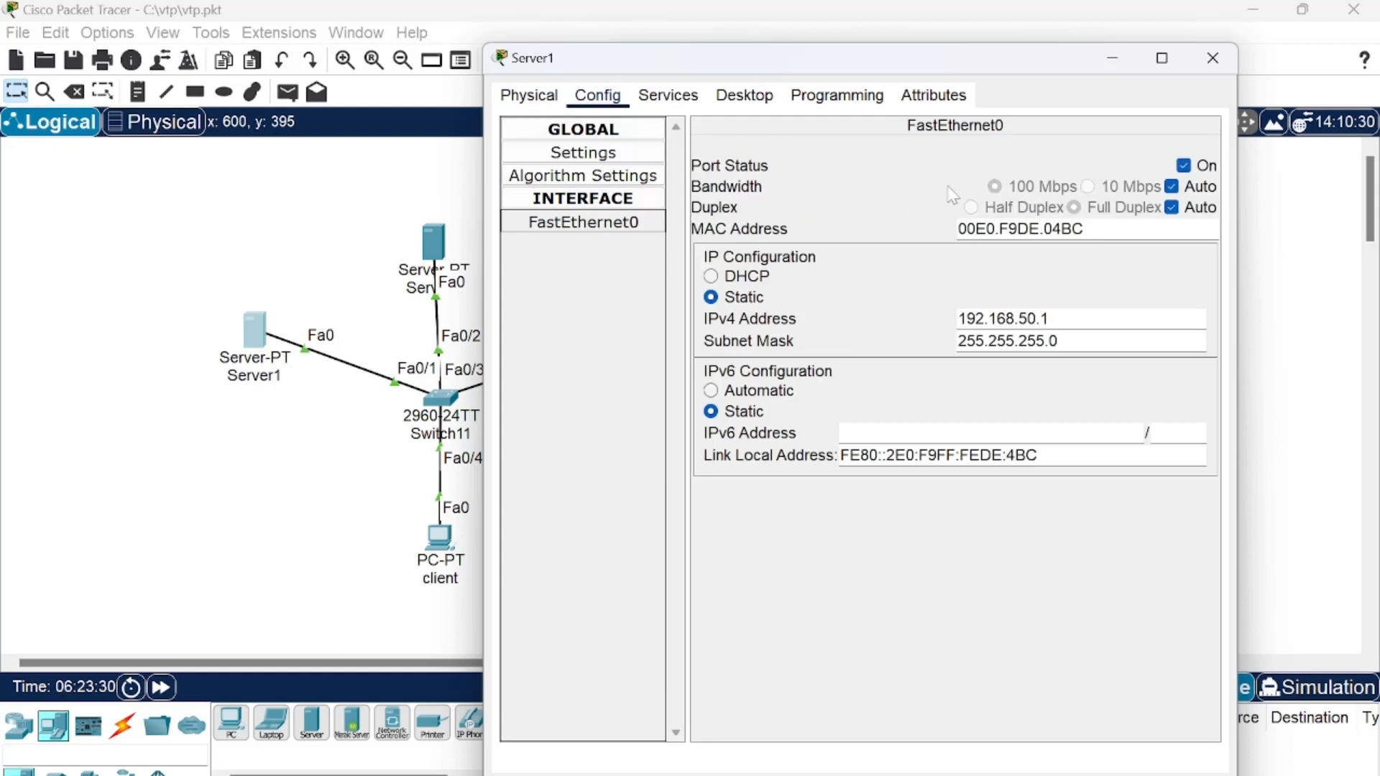
left_click_drag(960, 229, 1156, 258)
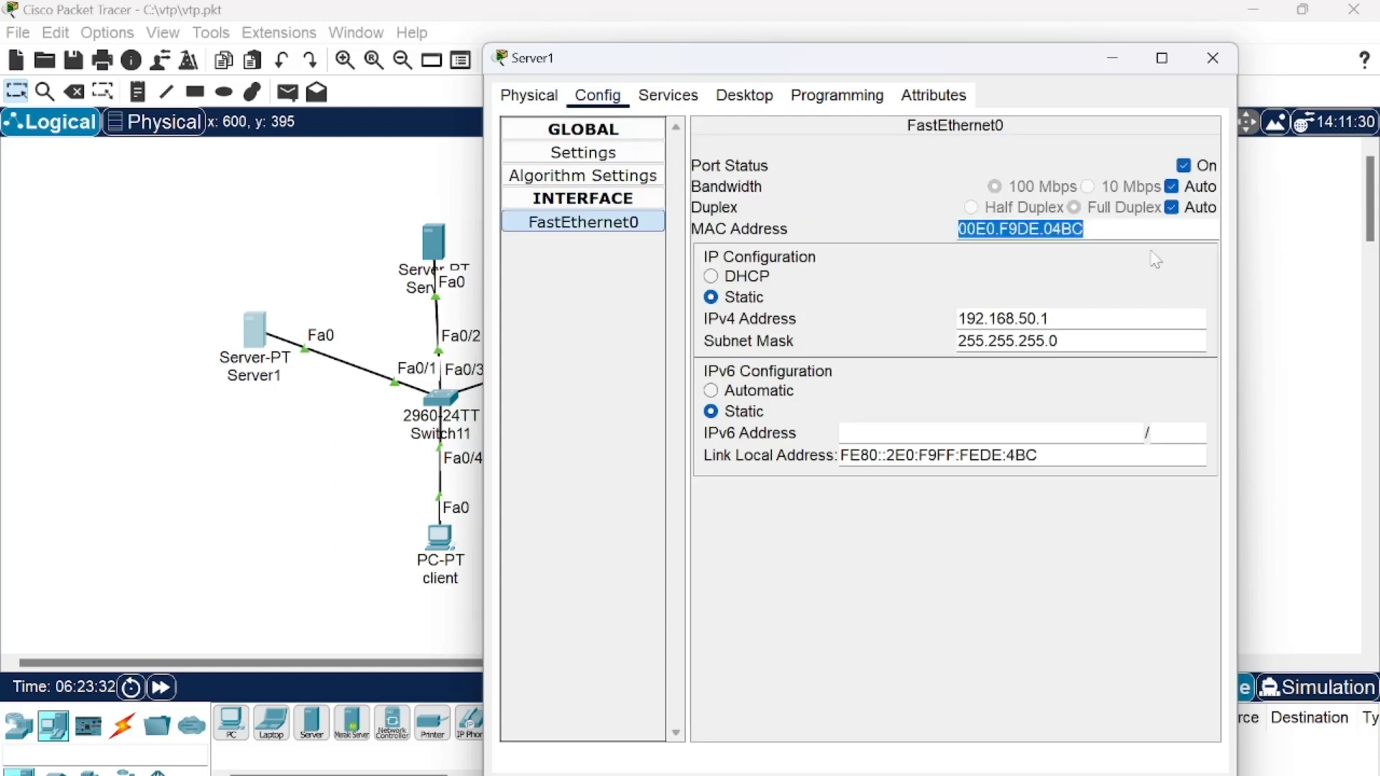
right_click(1085, 227)
left_click(1141, 317)
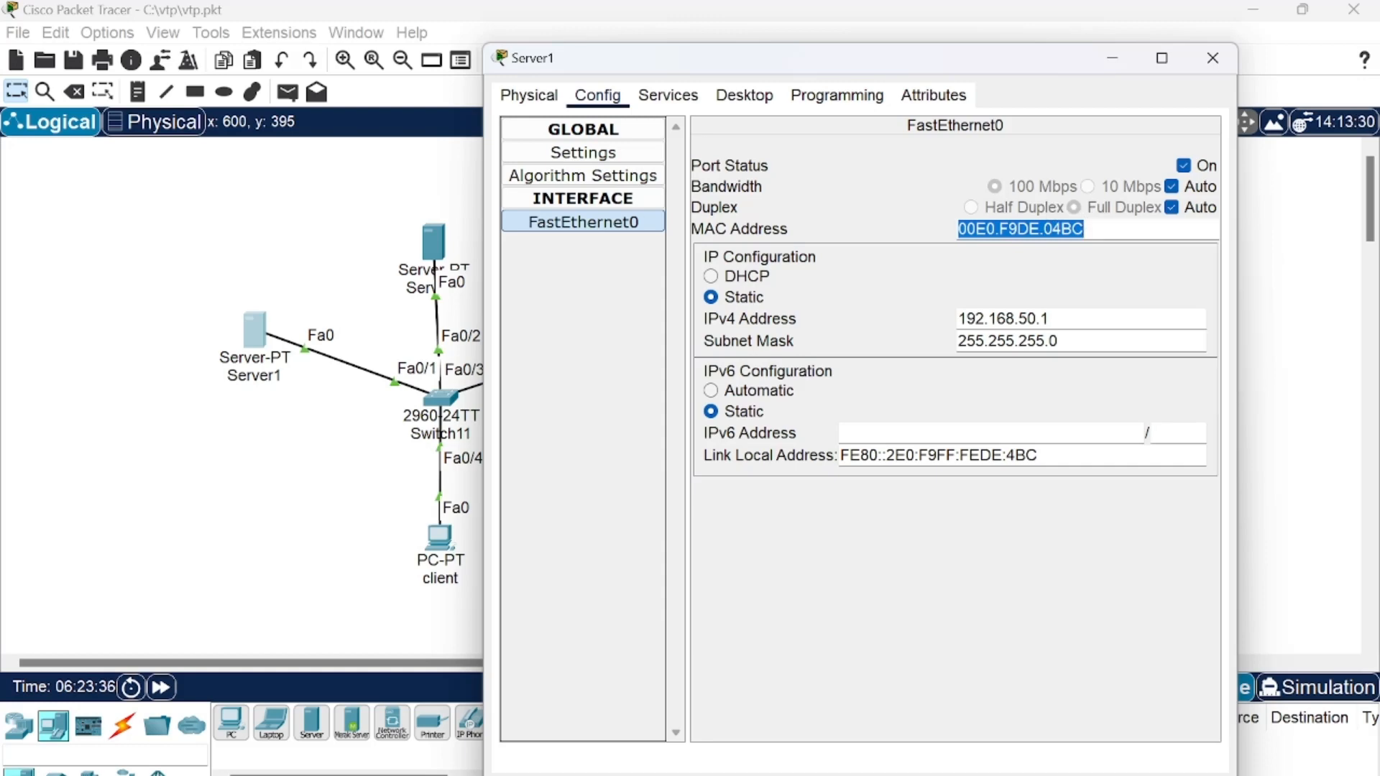
- Complete the port-security mac-address command on Switch11 with Server1's copied address 00E0.F9DE.04BC and run it
left_click(321, 309)
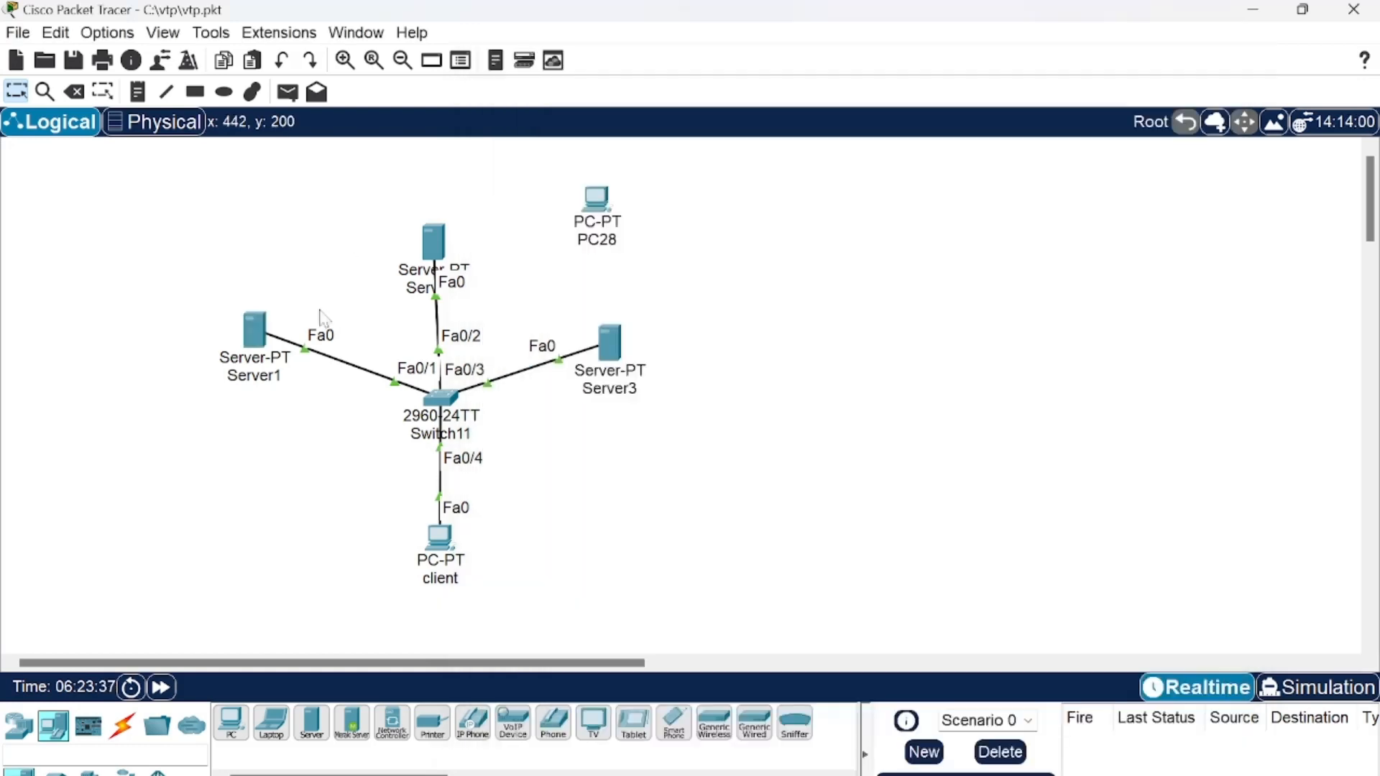
left_click(441, 398)
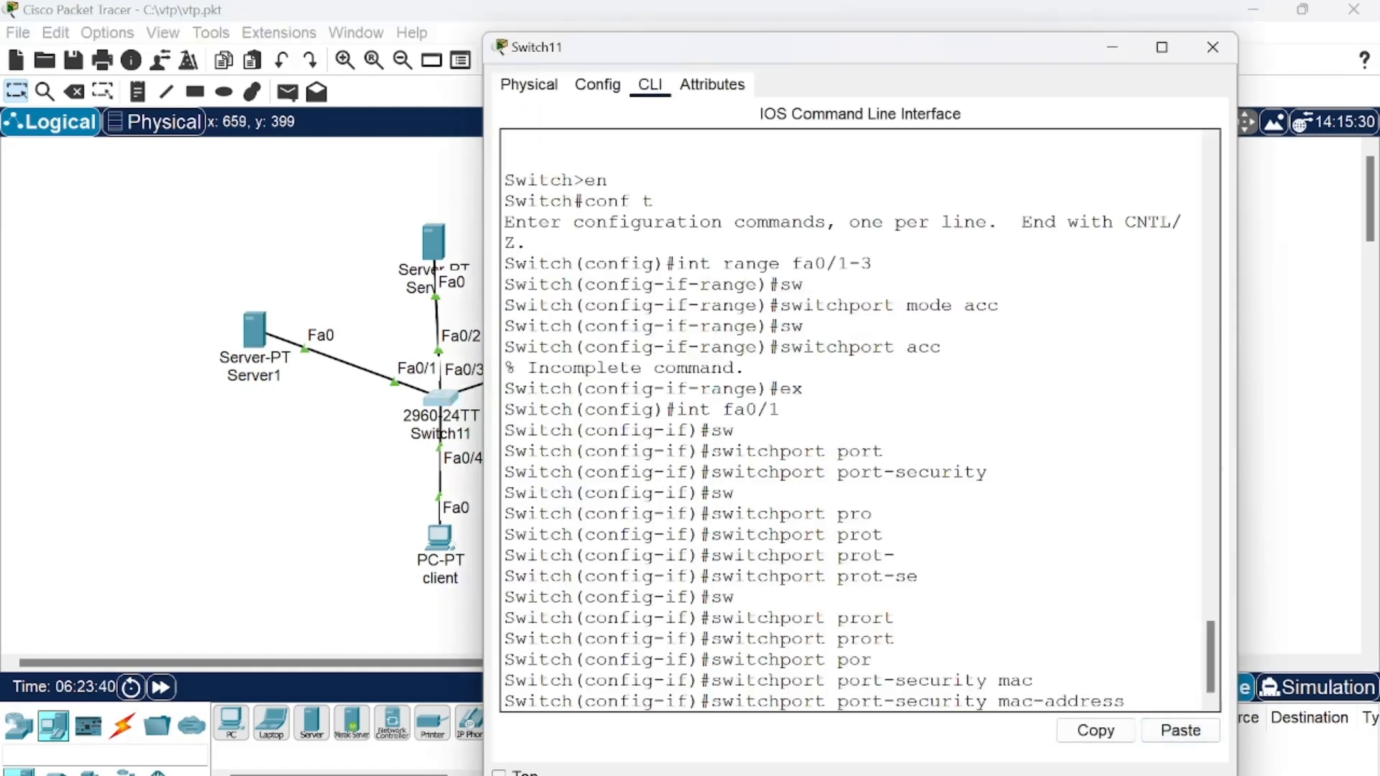
left_click(1181, 730)
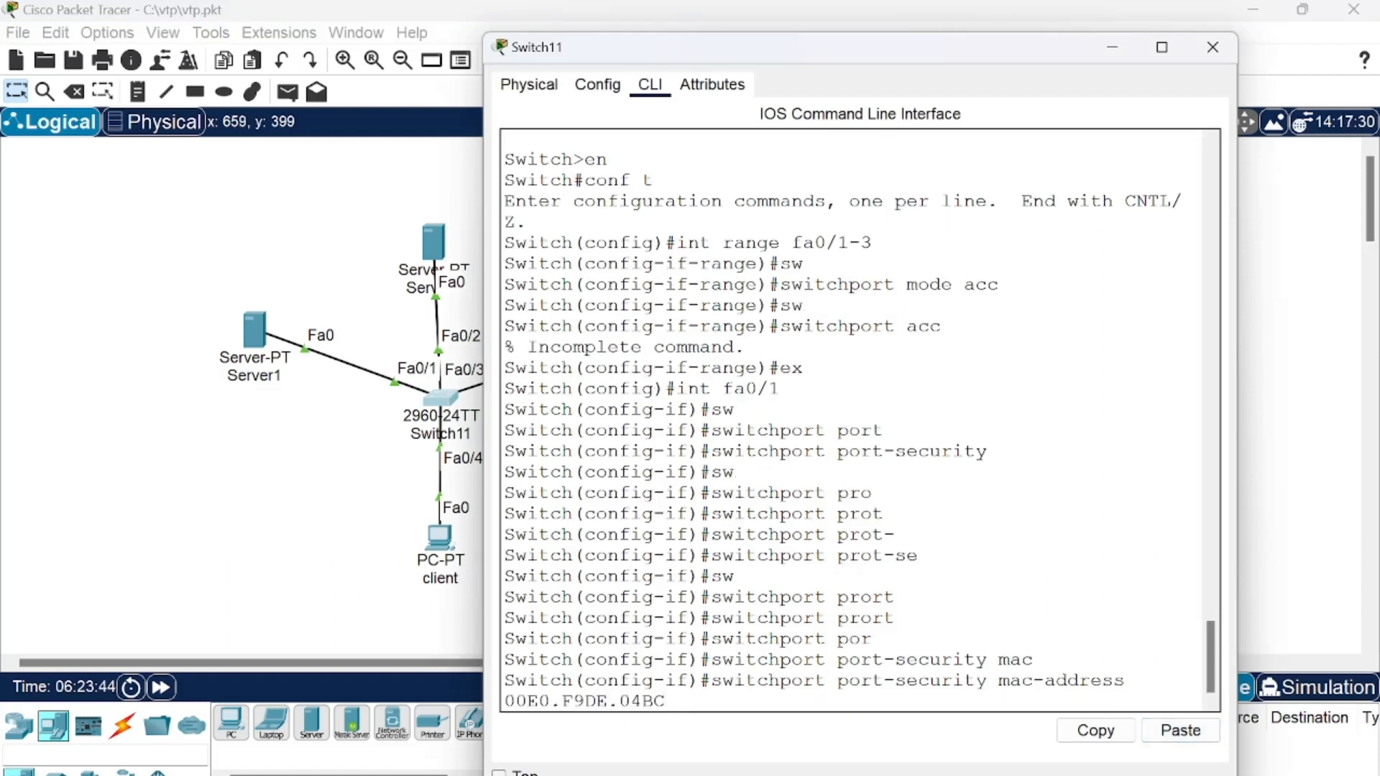
key("Return")
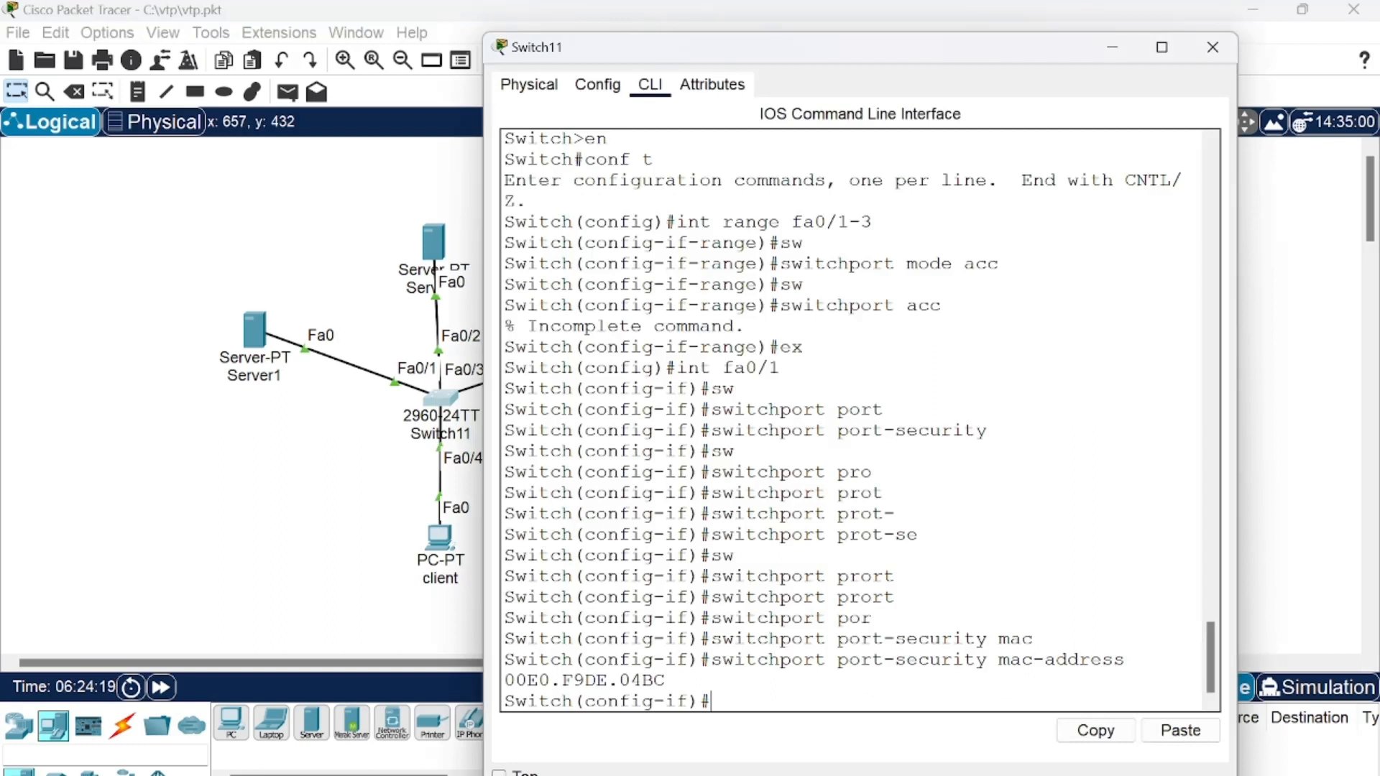
left_click_drag(710, 659, 666, 680)
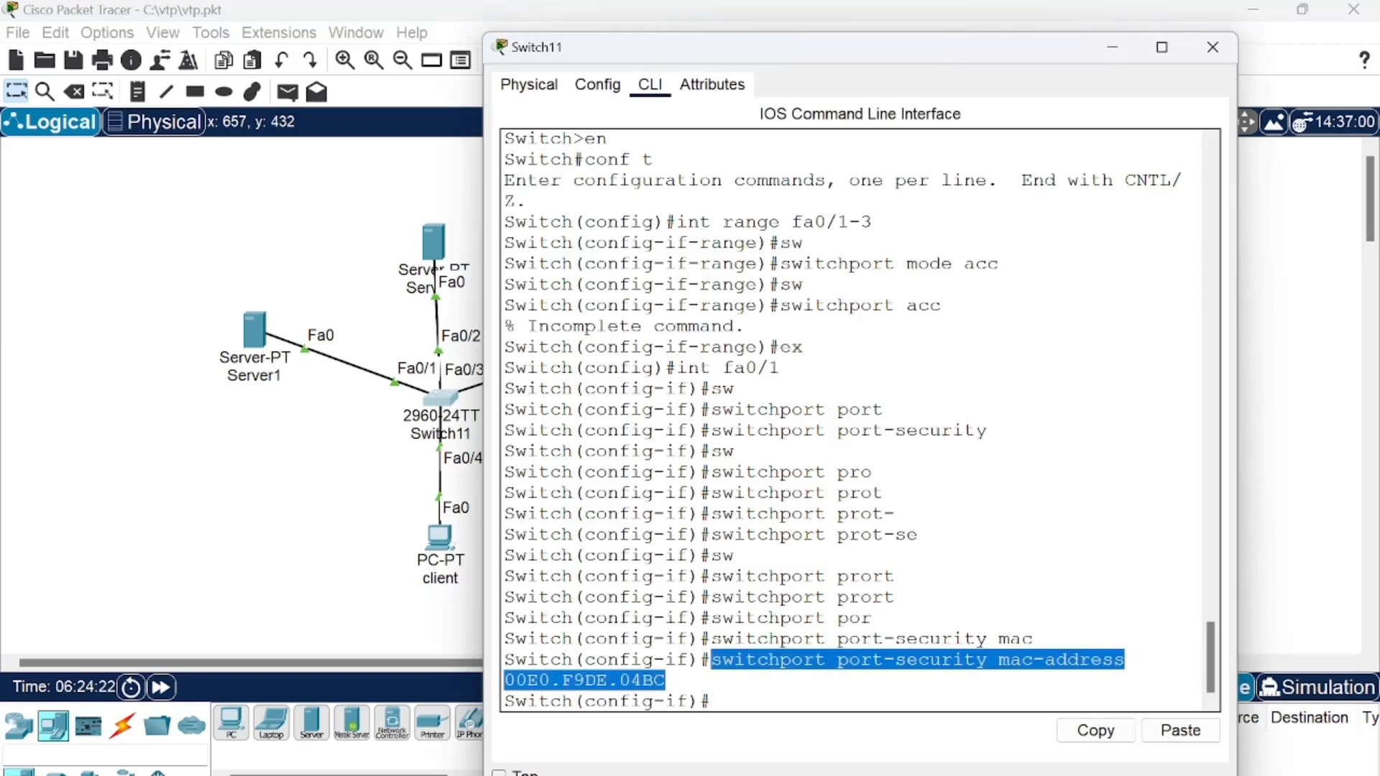
- Limit fa0/1 to one secure address with switchport port-security maximum 1
left_click_drag(657, 53, 729, 75)
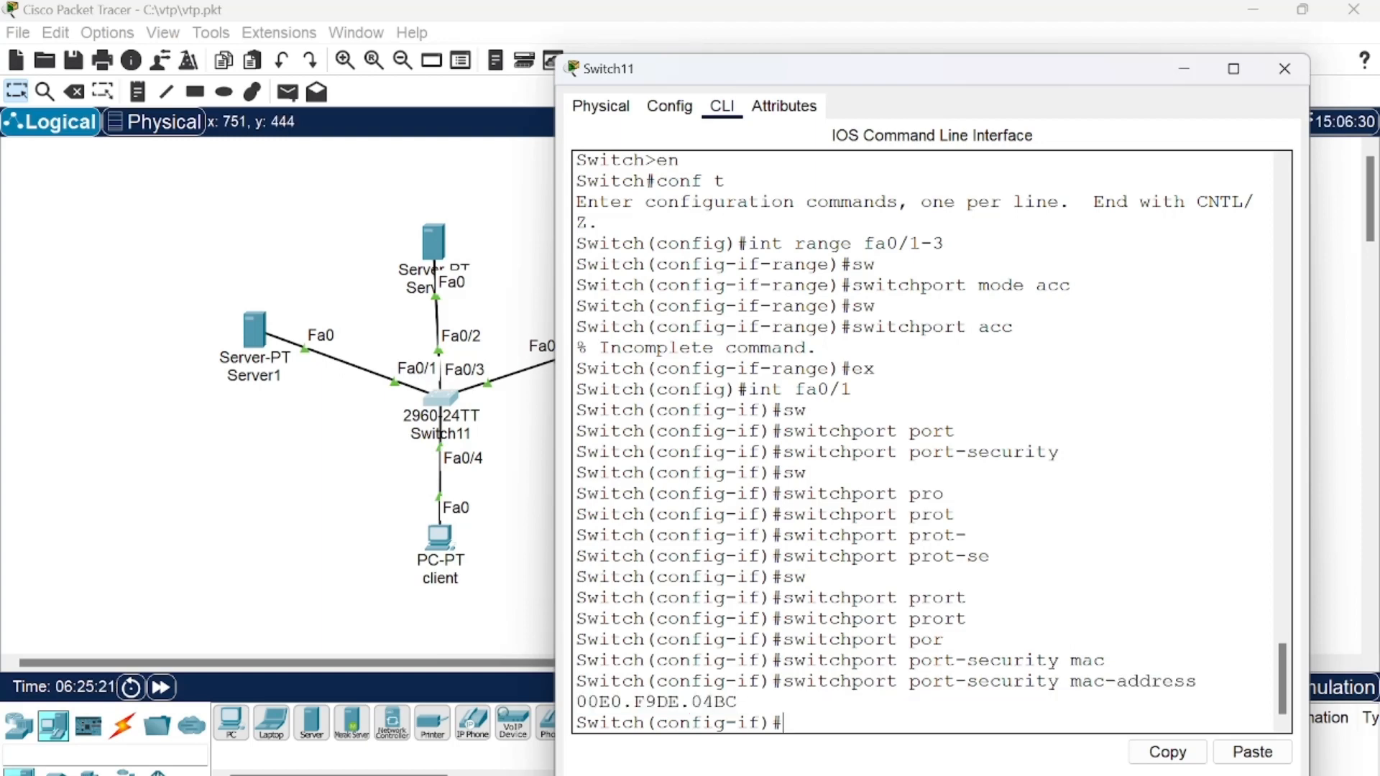
type("sw")
key("Tab")
type("port")
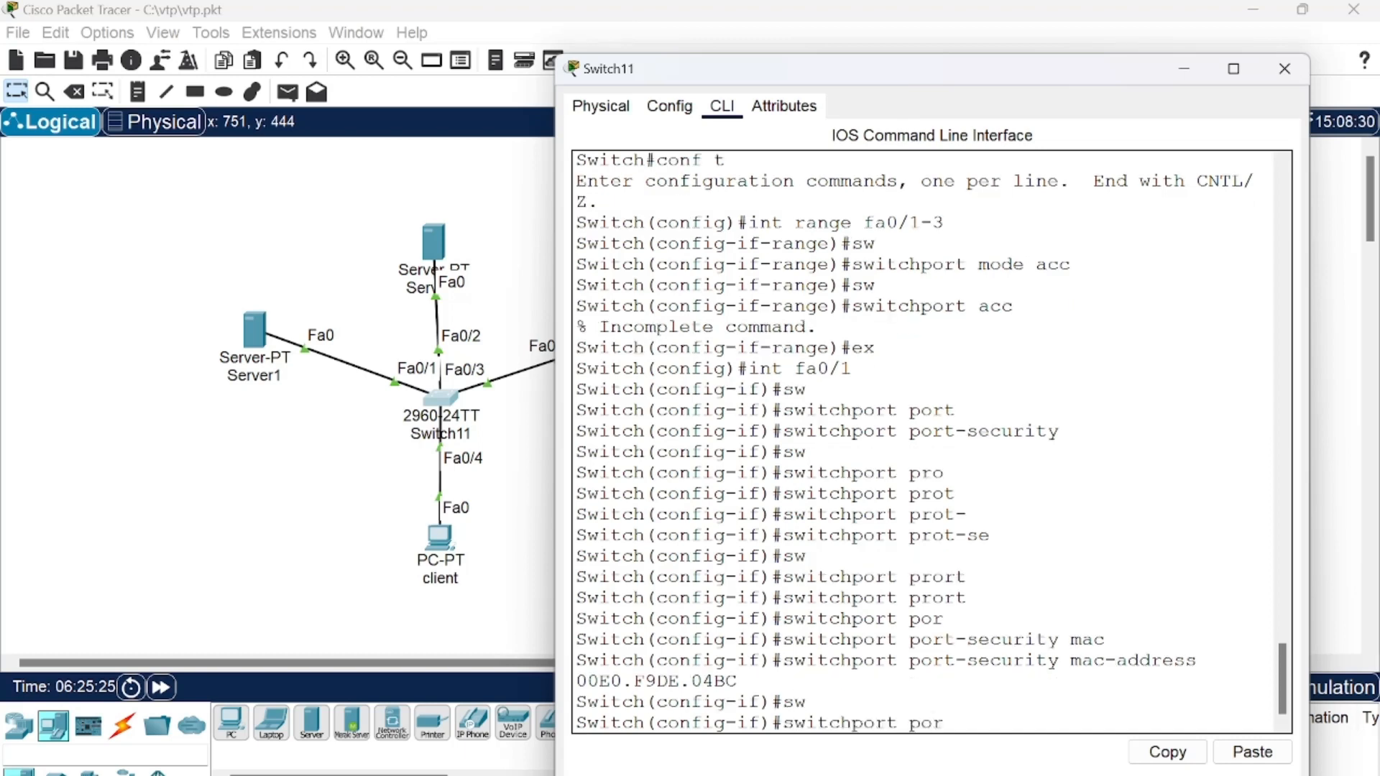
key("Tab")
type("maxim")
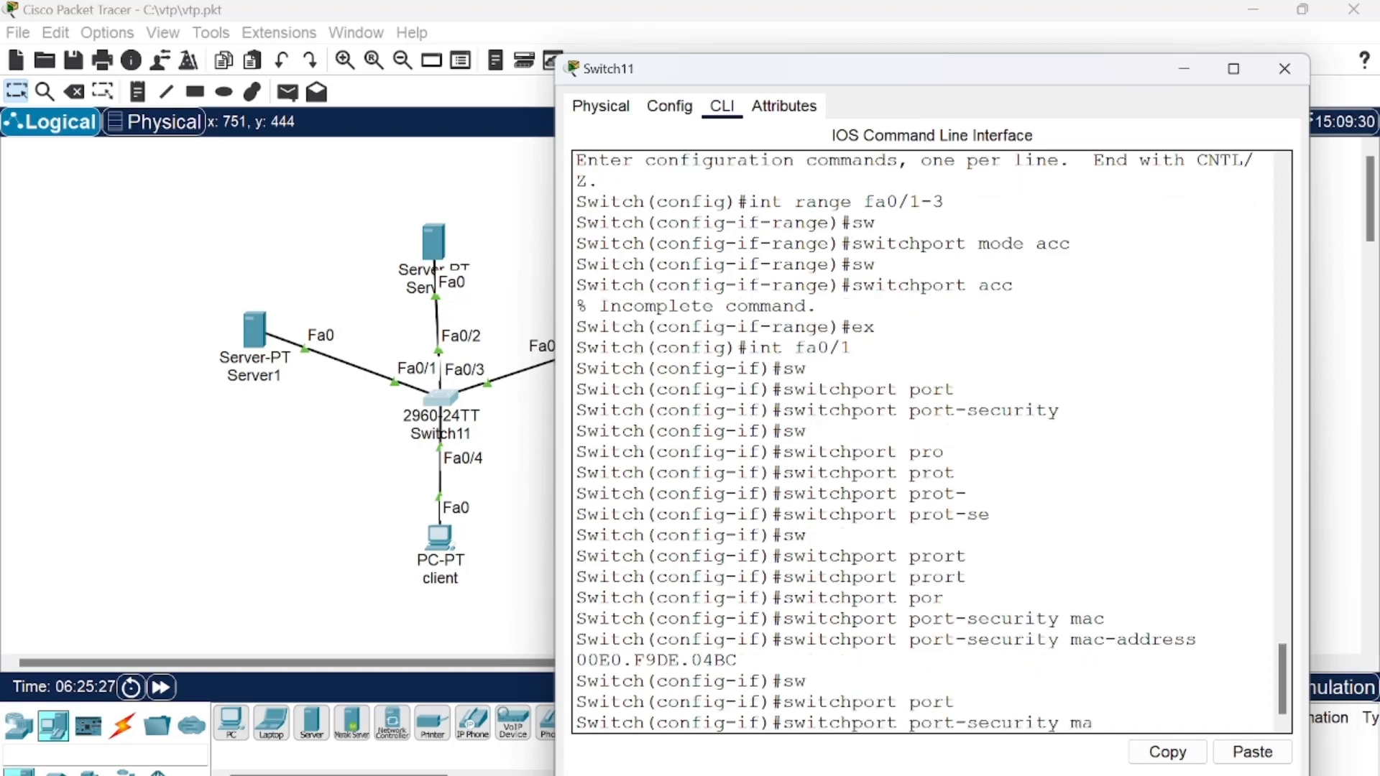
type("um 1")
key("Return")
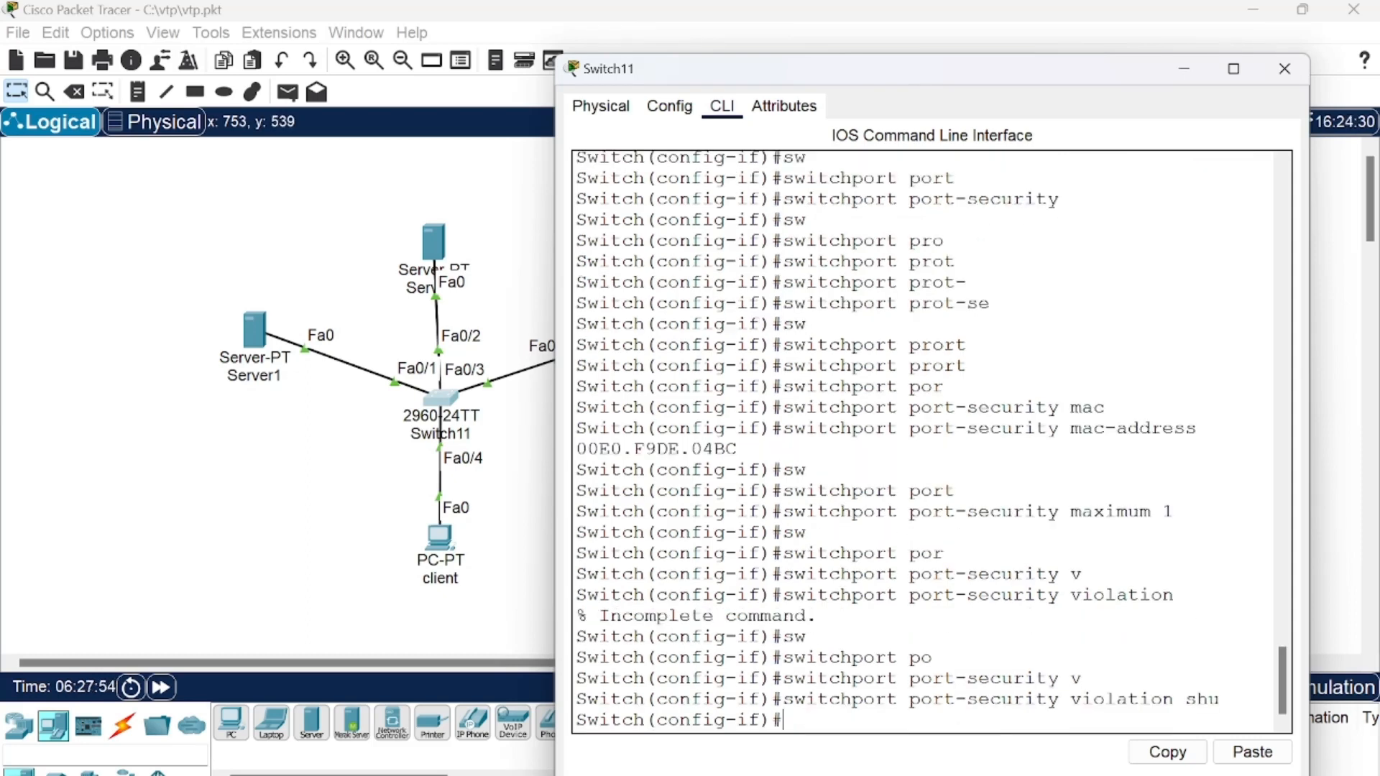
- Write out the full command switchport port-security violation shutdown for fa0/1
type("sw")
key("Tab")
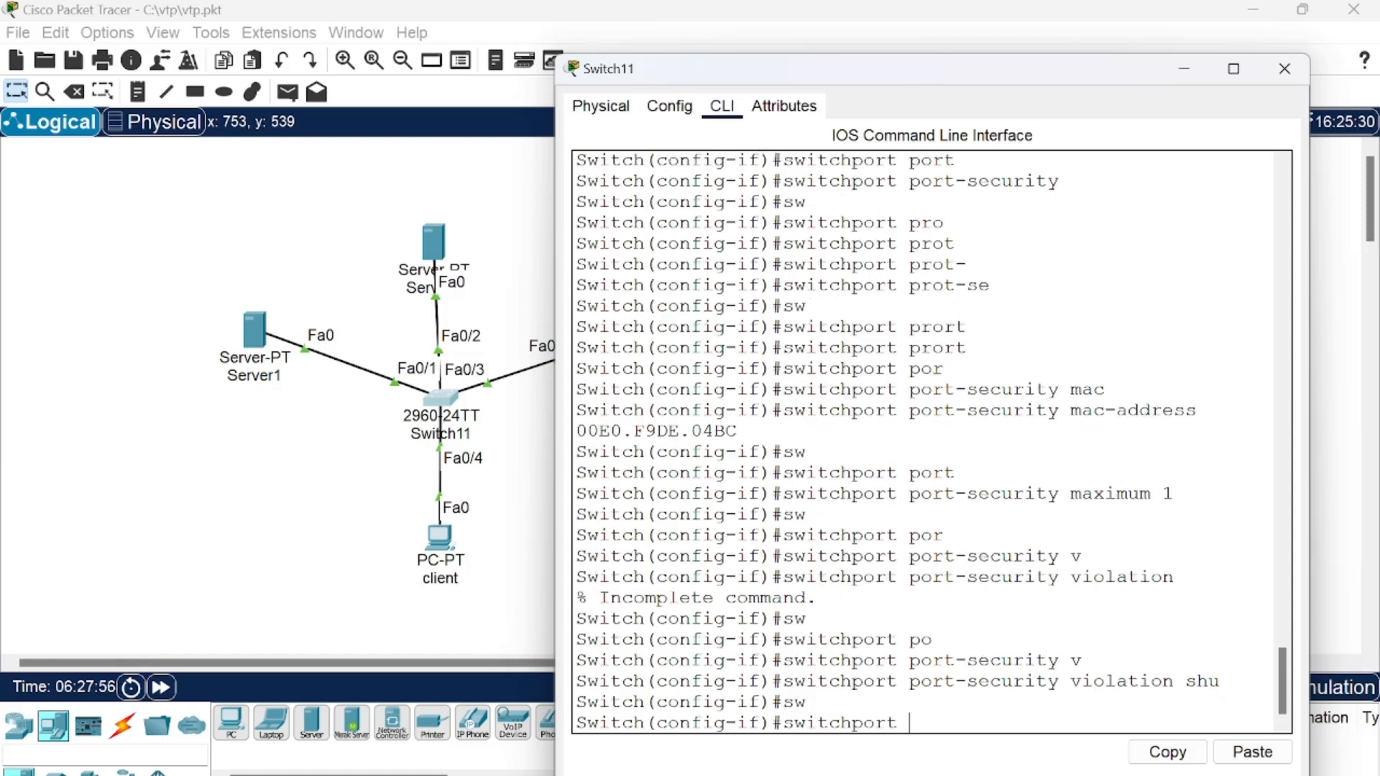
type("pot")
key("BackSpace")
type("e")
key("BackSpace")
type("r")
key("Tab")
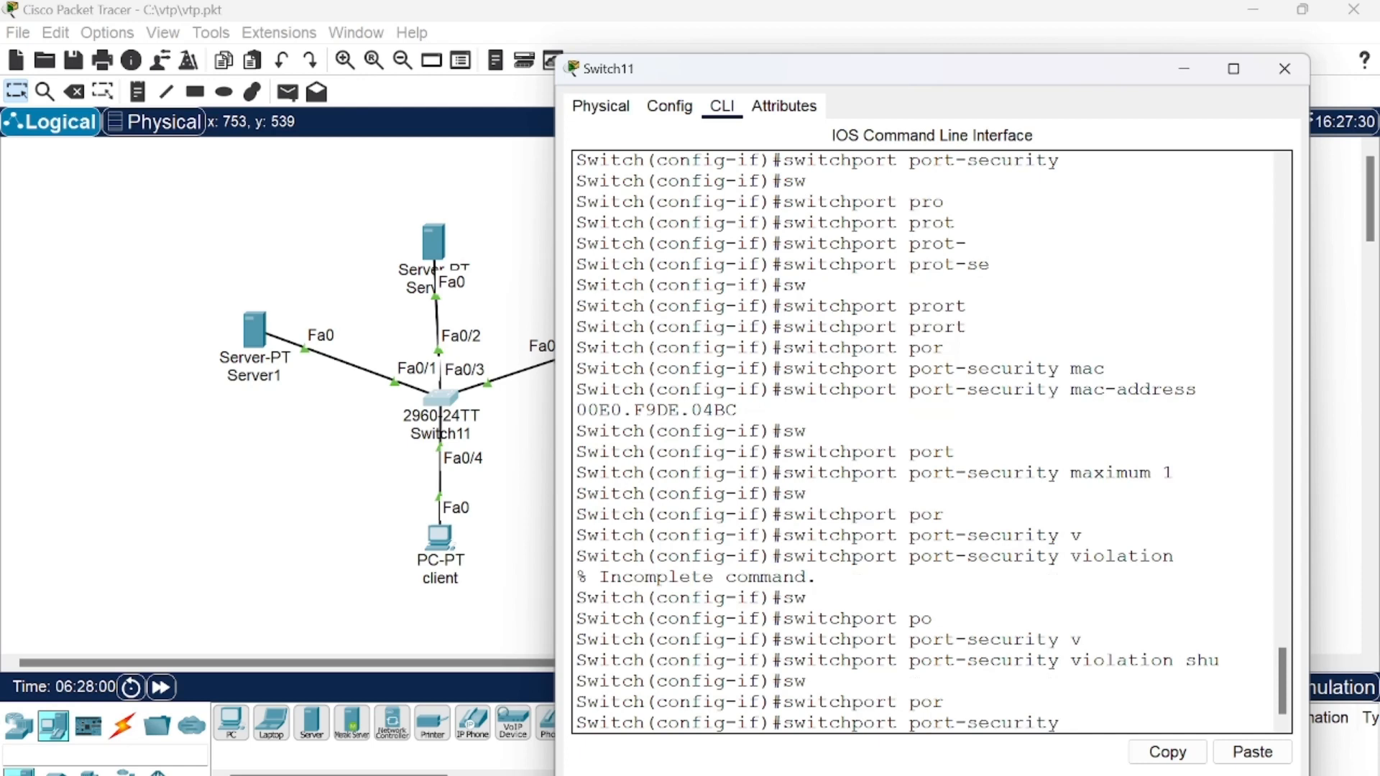
type("vi")
key("Tab")
type("shu")
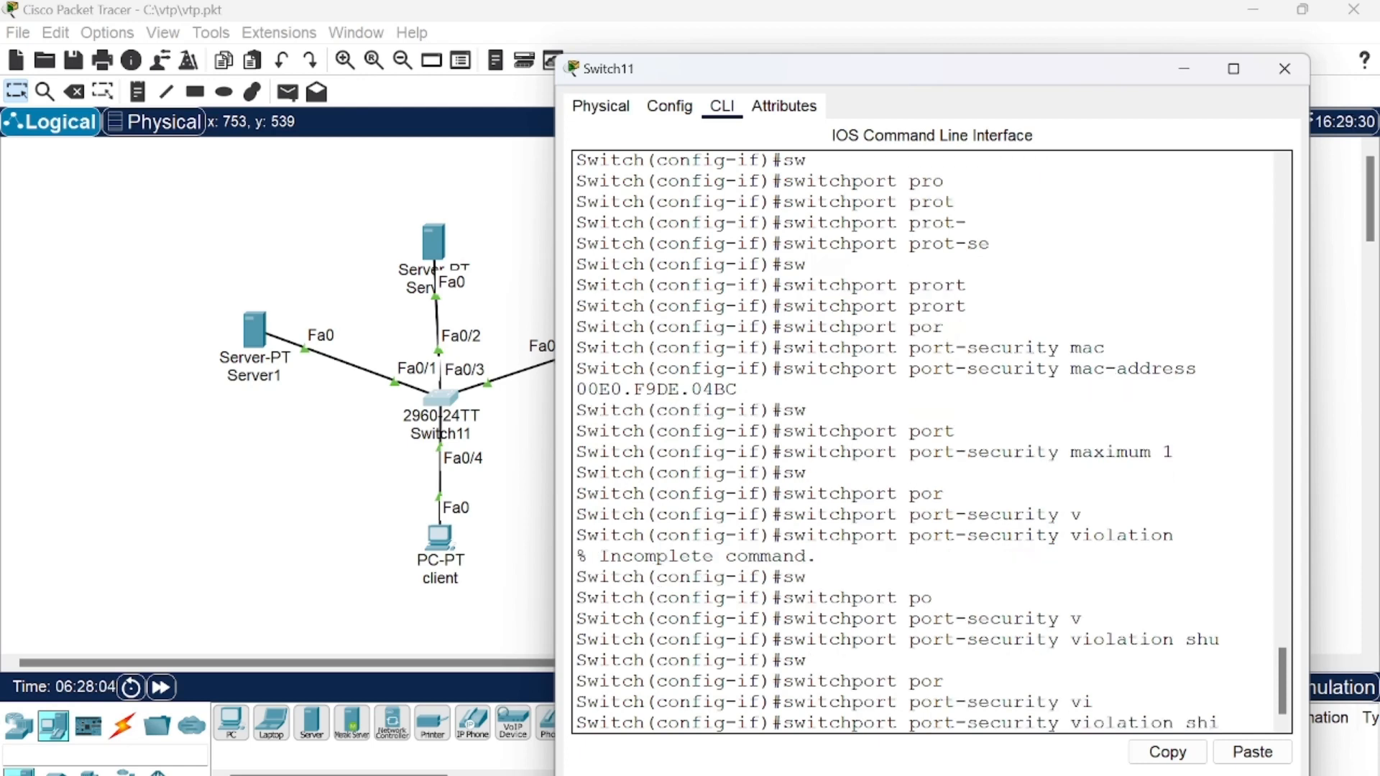
type("t")
key("Tab")
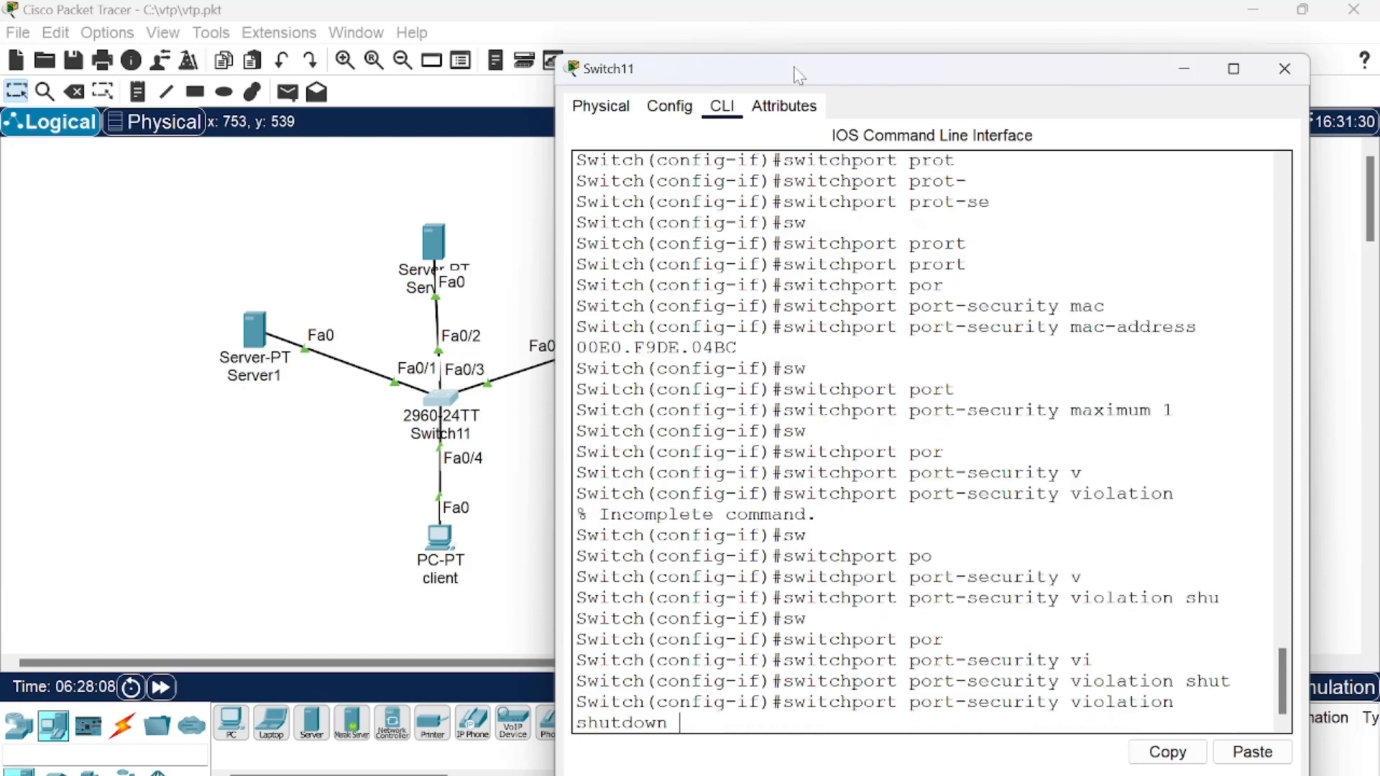
- Nudge the unconnected PC28 slightly on the workspace and bring Switch11's command line back into view
left_click_drag(798, 74, 988, 74)
left_click(593, 228)
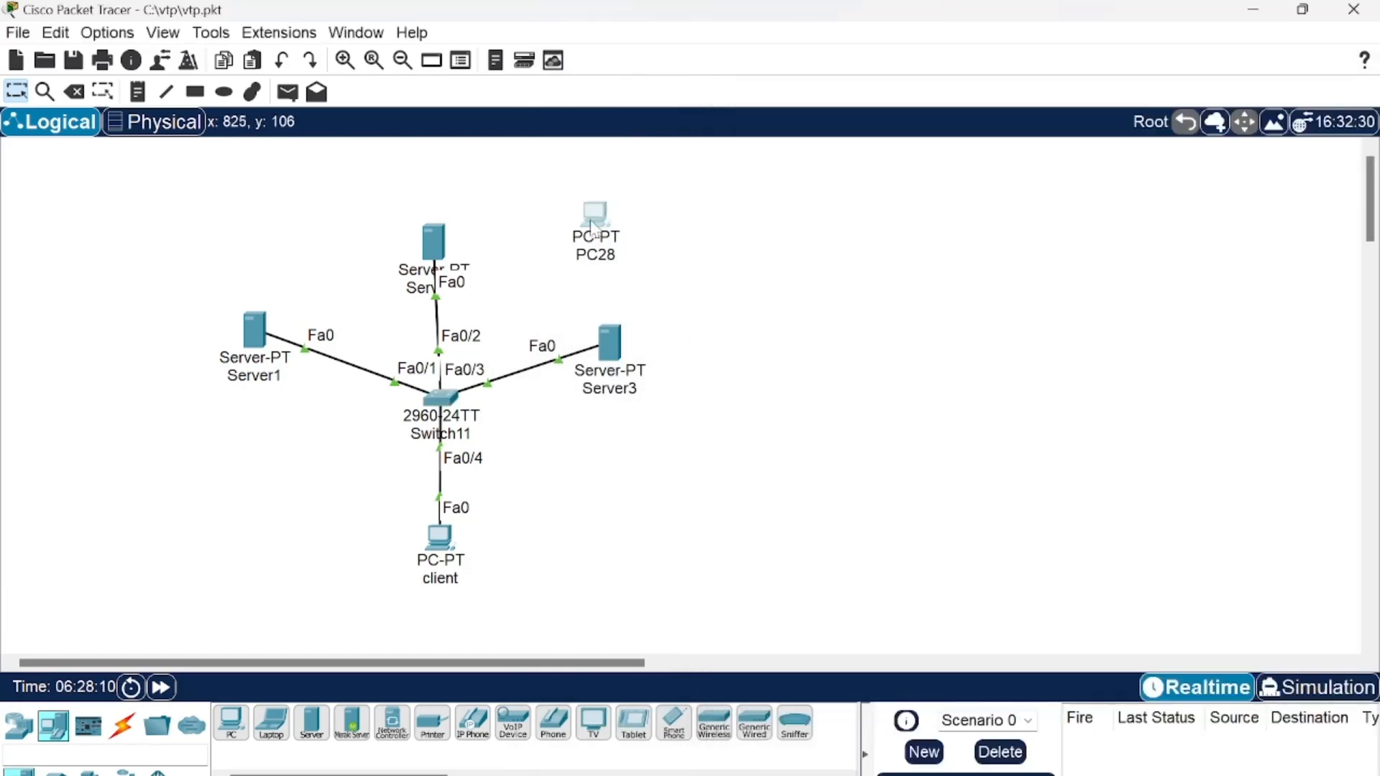
left_click_drag(593, 229, 588, 216)
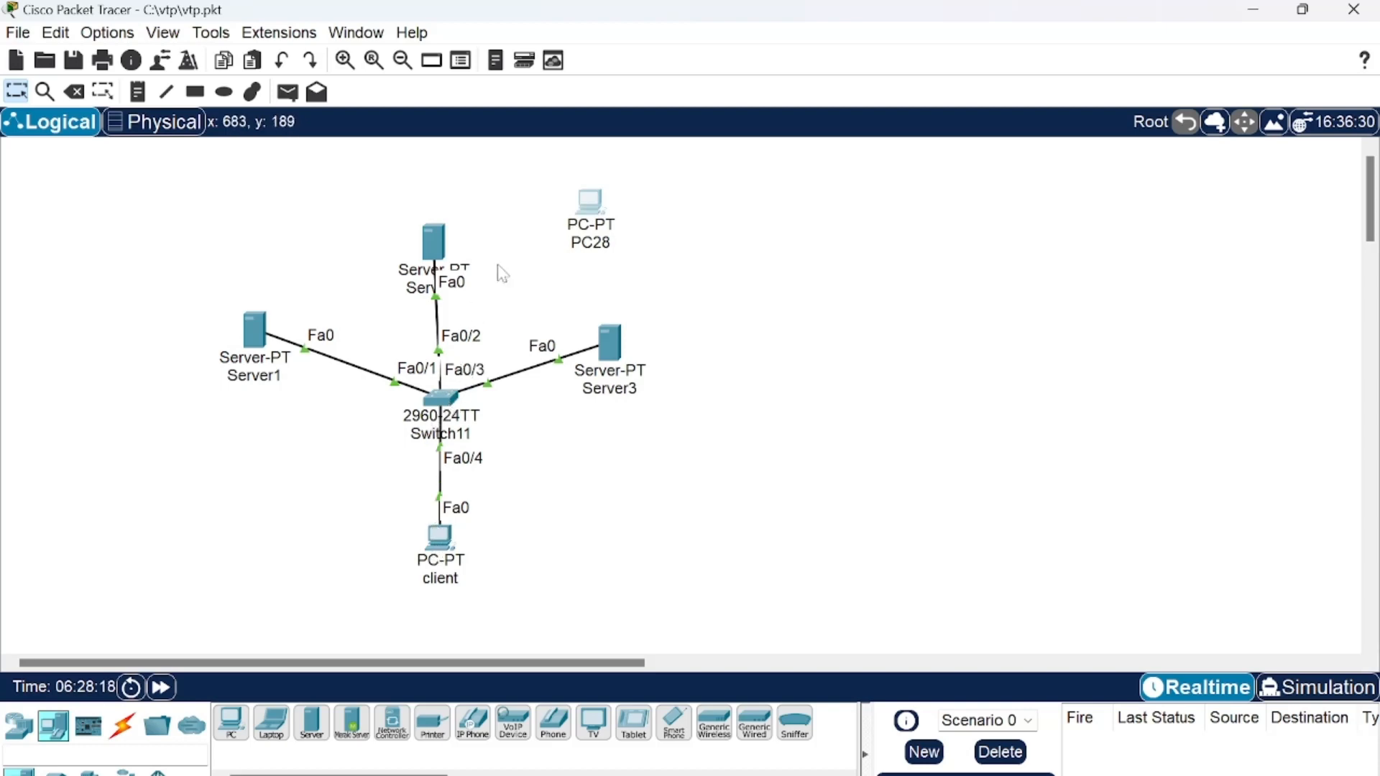
left_click(447, 400)
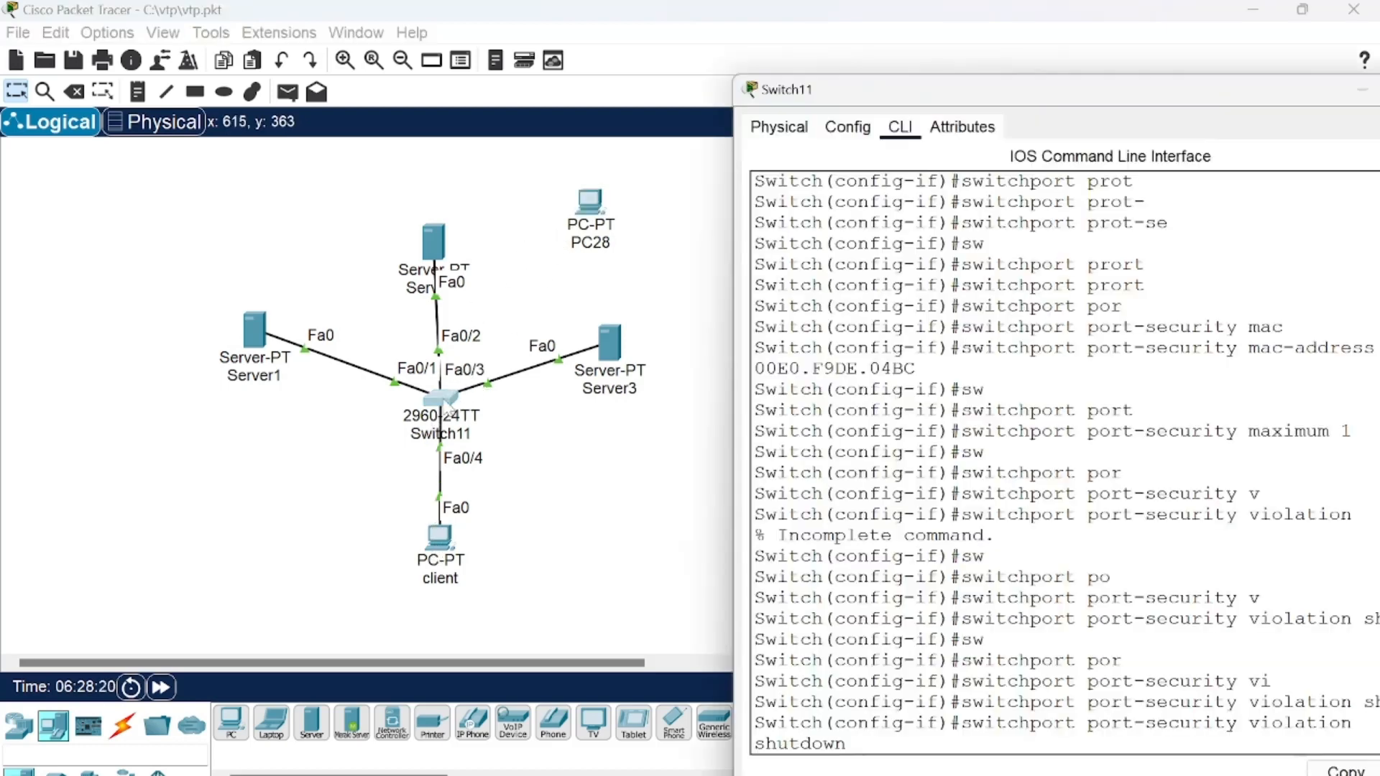
left_click_drag(987, 97, 753, 32)
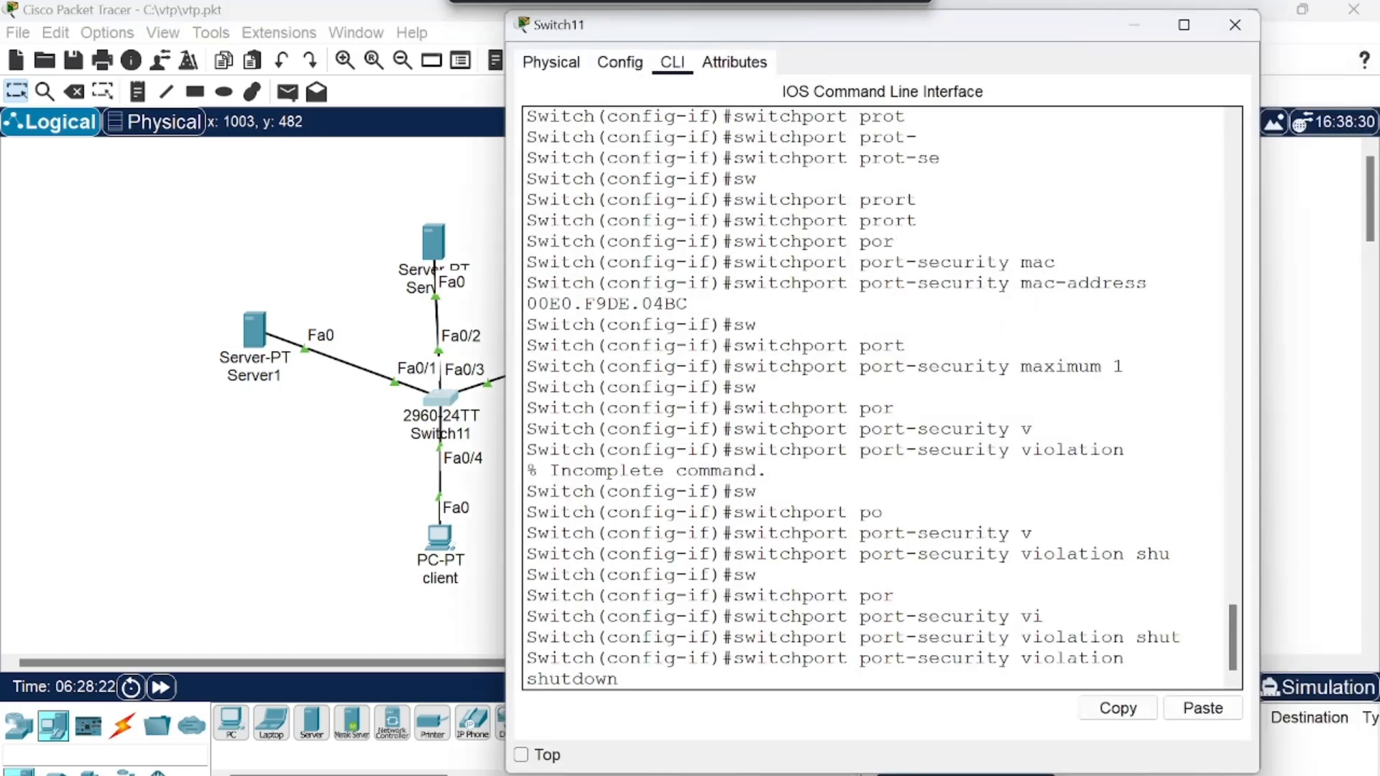
- Run the switchport port-security violation shutdown command on fa0/1 and highlight the mac-address 00E0.F9DE.04BC entry in the command history
key("Return")
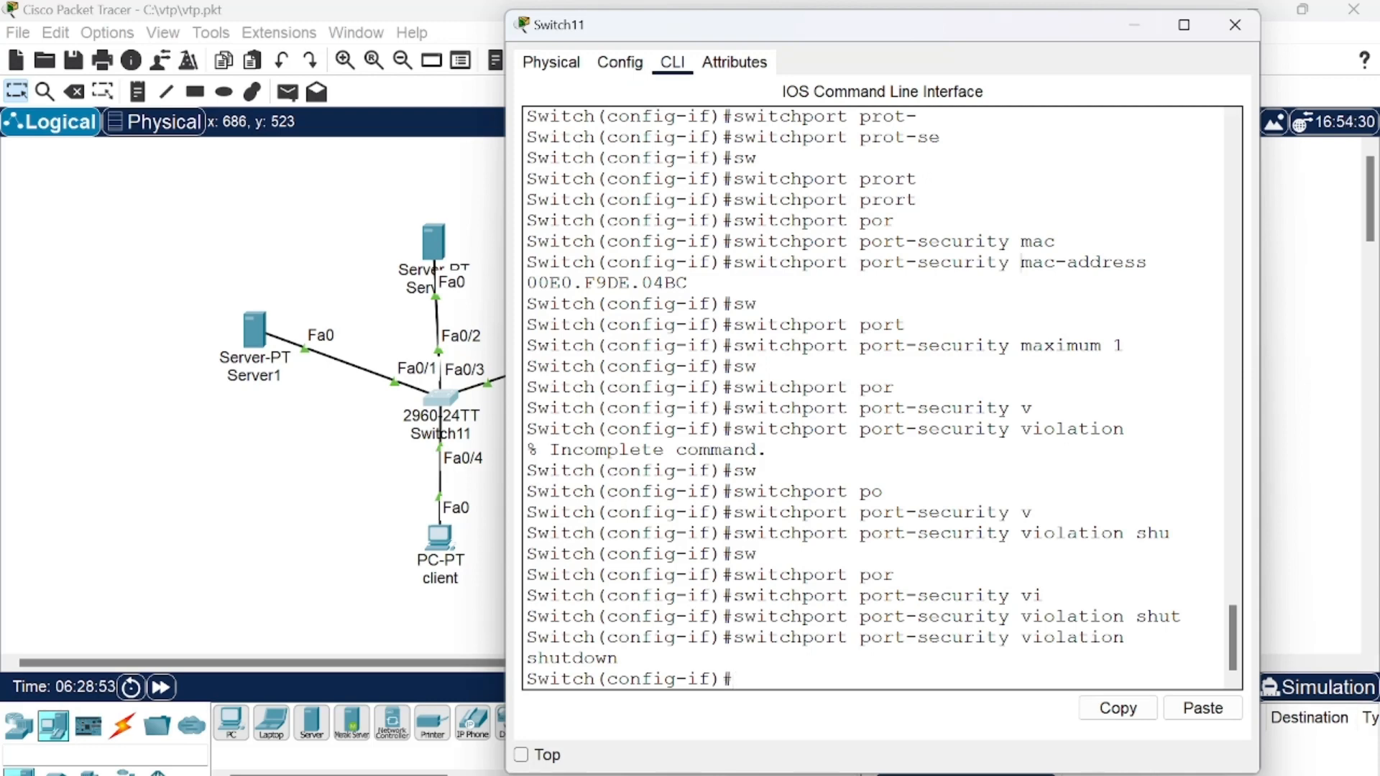
left_click_drag(1020, 262, 688, 283)
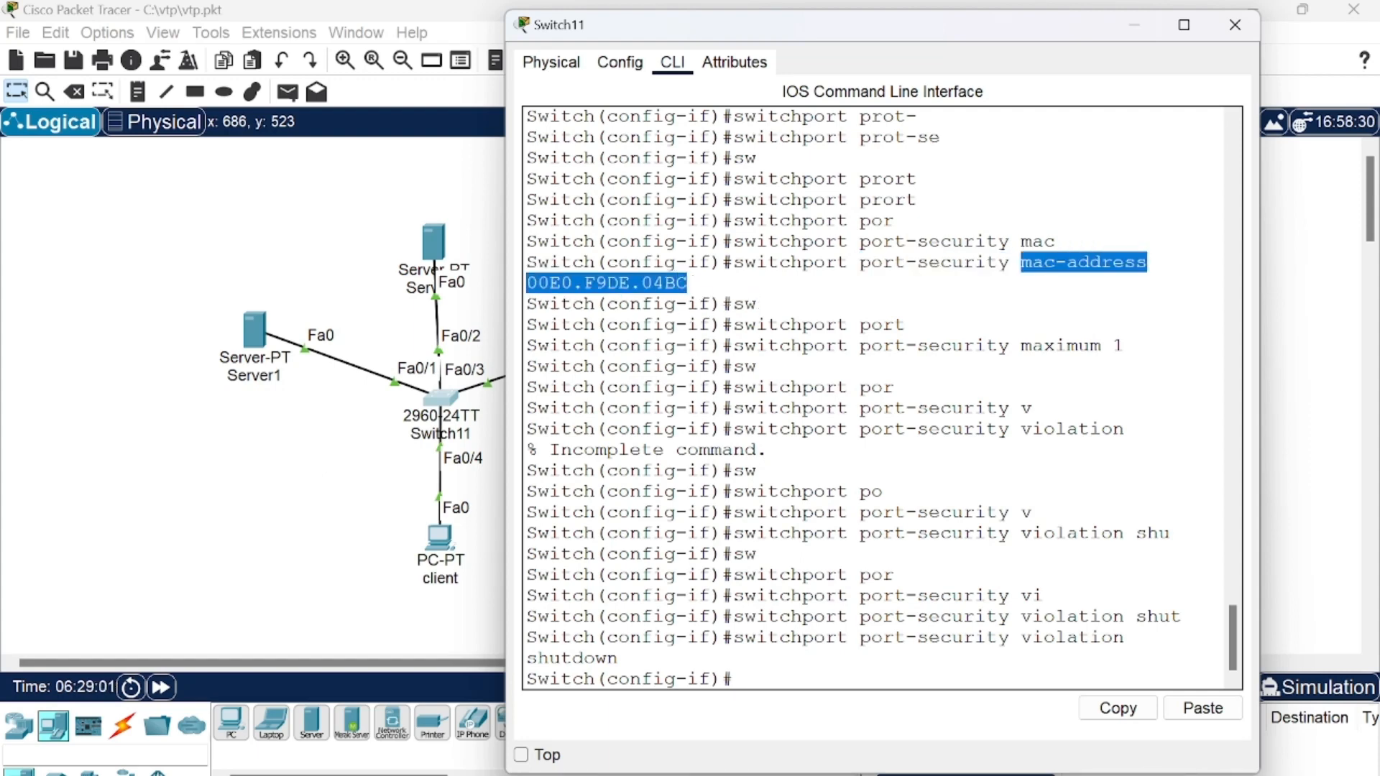
left_click(688, 282)
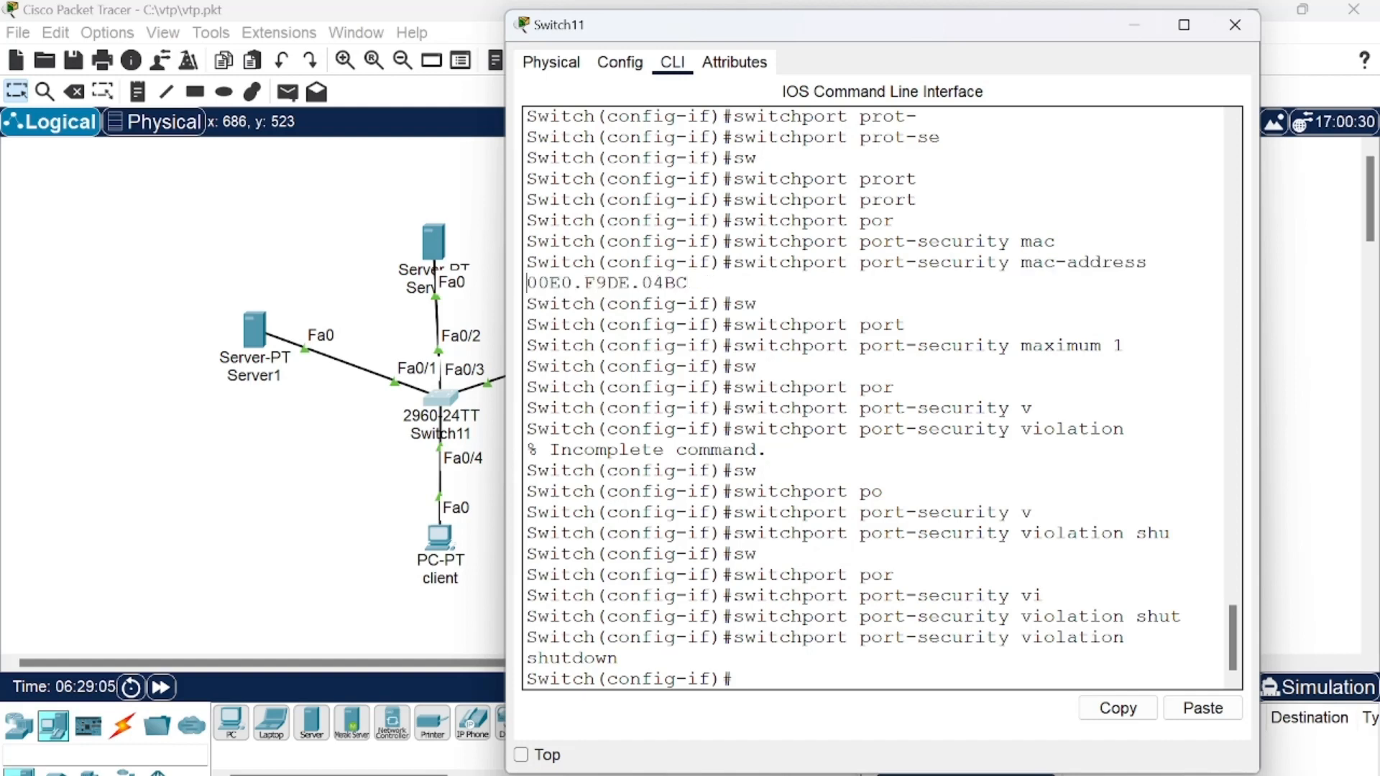
left_click_drag(527, 283, 688, 283)
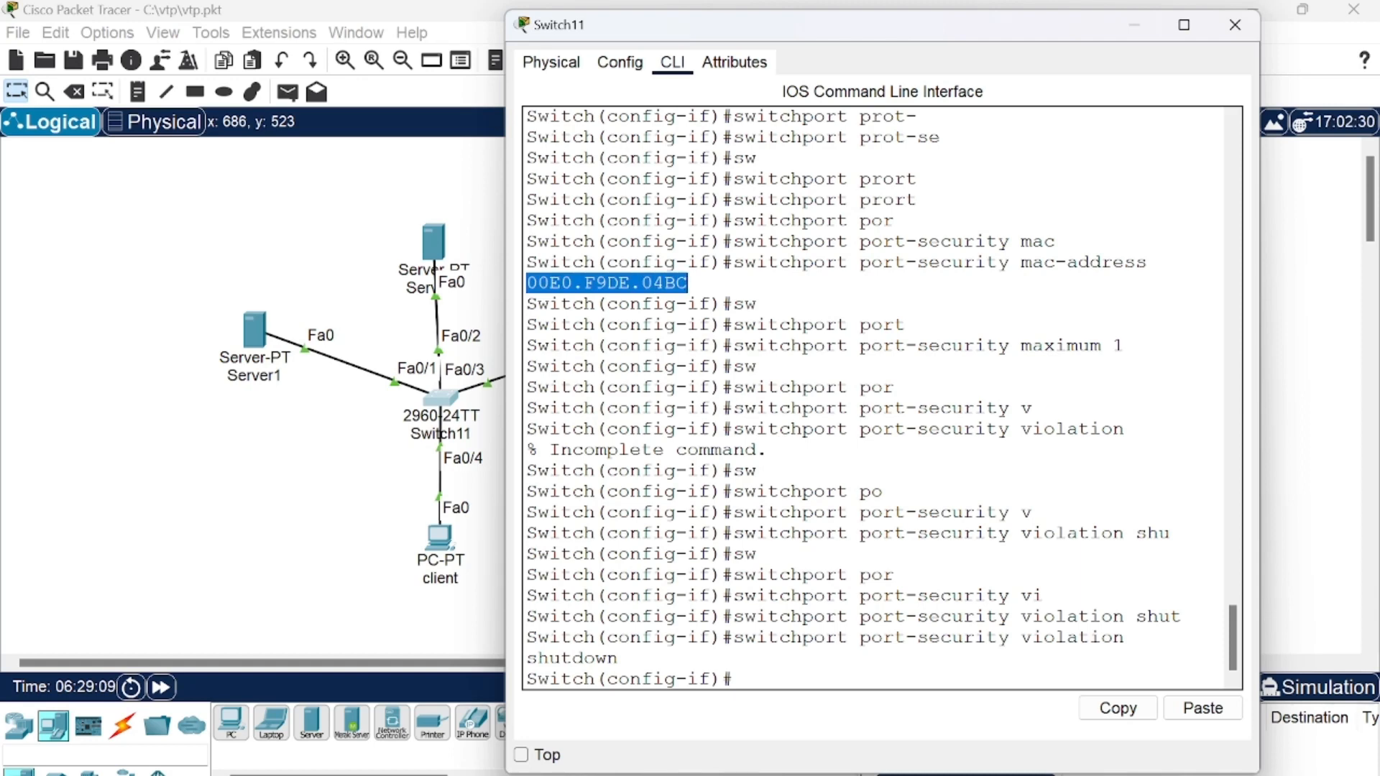
left_click(688, 282)
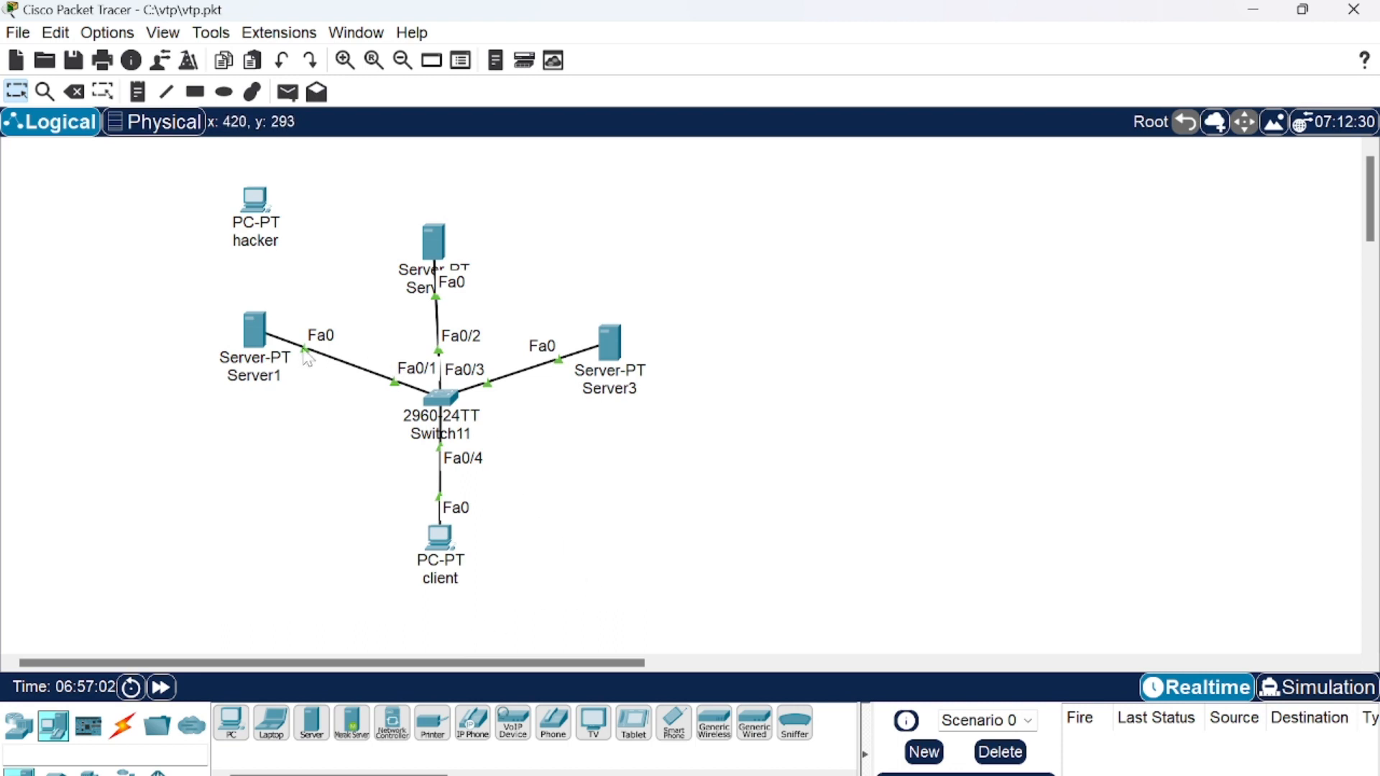
- Move the Fa0/1 cable end from Server1 to the hacker PC's FastEthernet0 and fast-forward the simulation time
left_click_drag(302, 351, 259, 207)
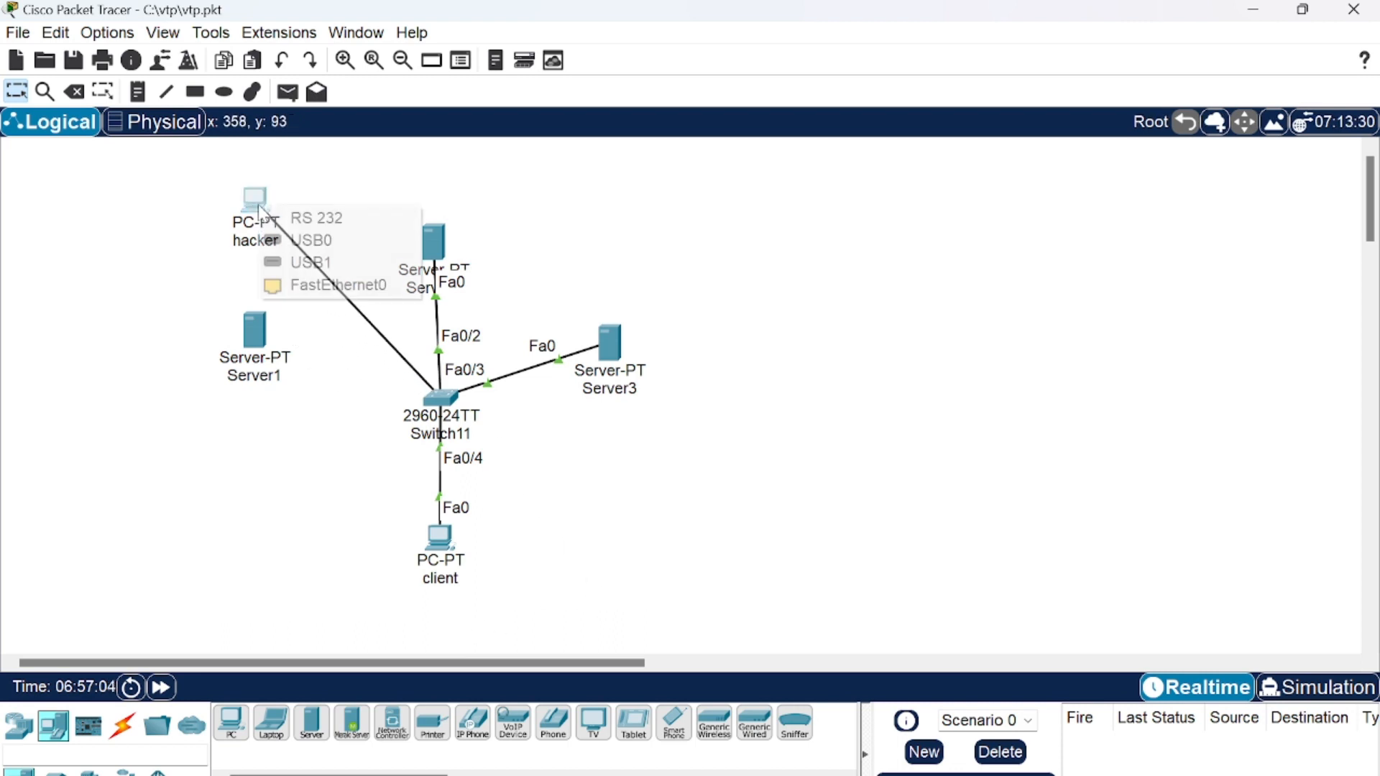
left_click(287, 285)
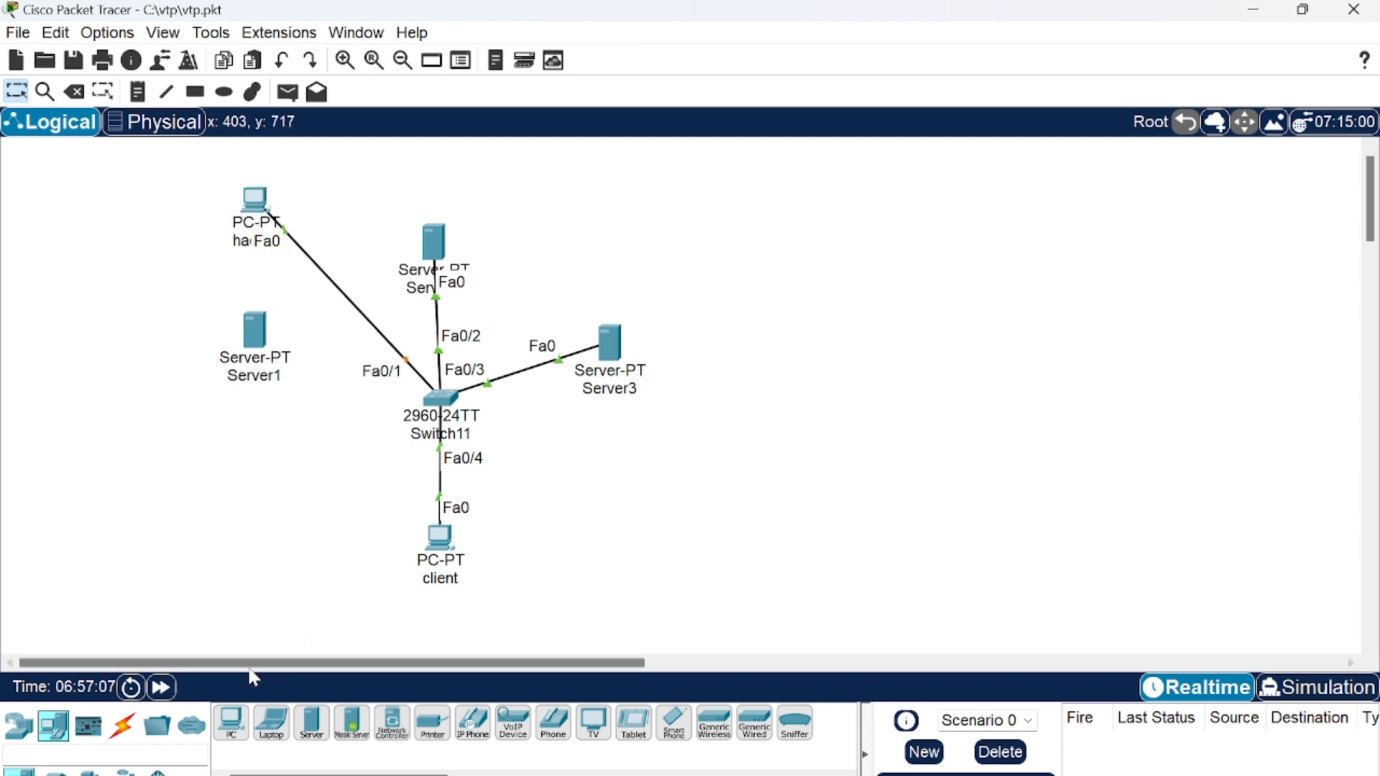
left_click(161, 687)
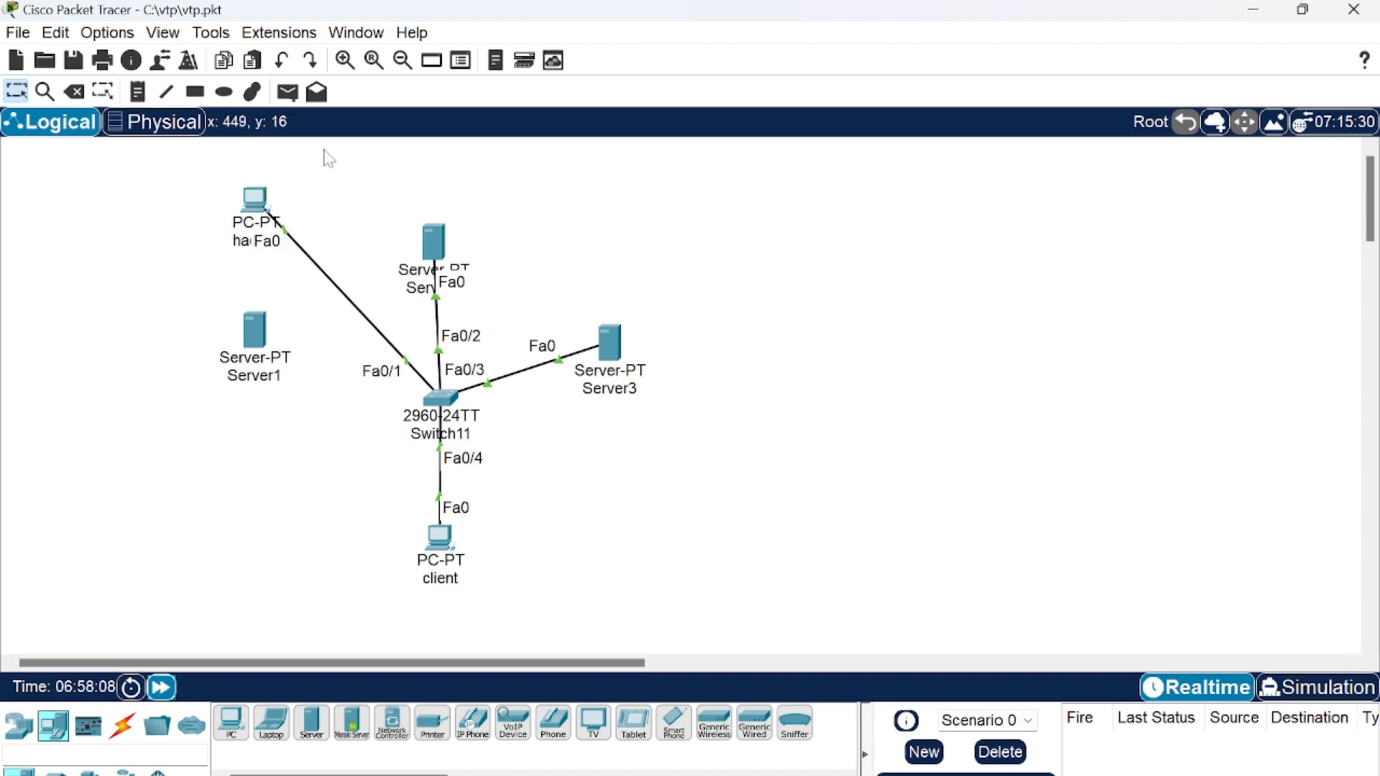
- Send two simple PDUs from the hacker PC to the client to test connectivity
left_click(287, 91)
left_click(255, 200)
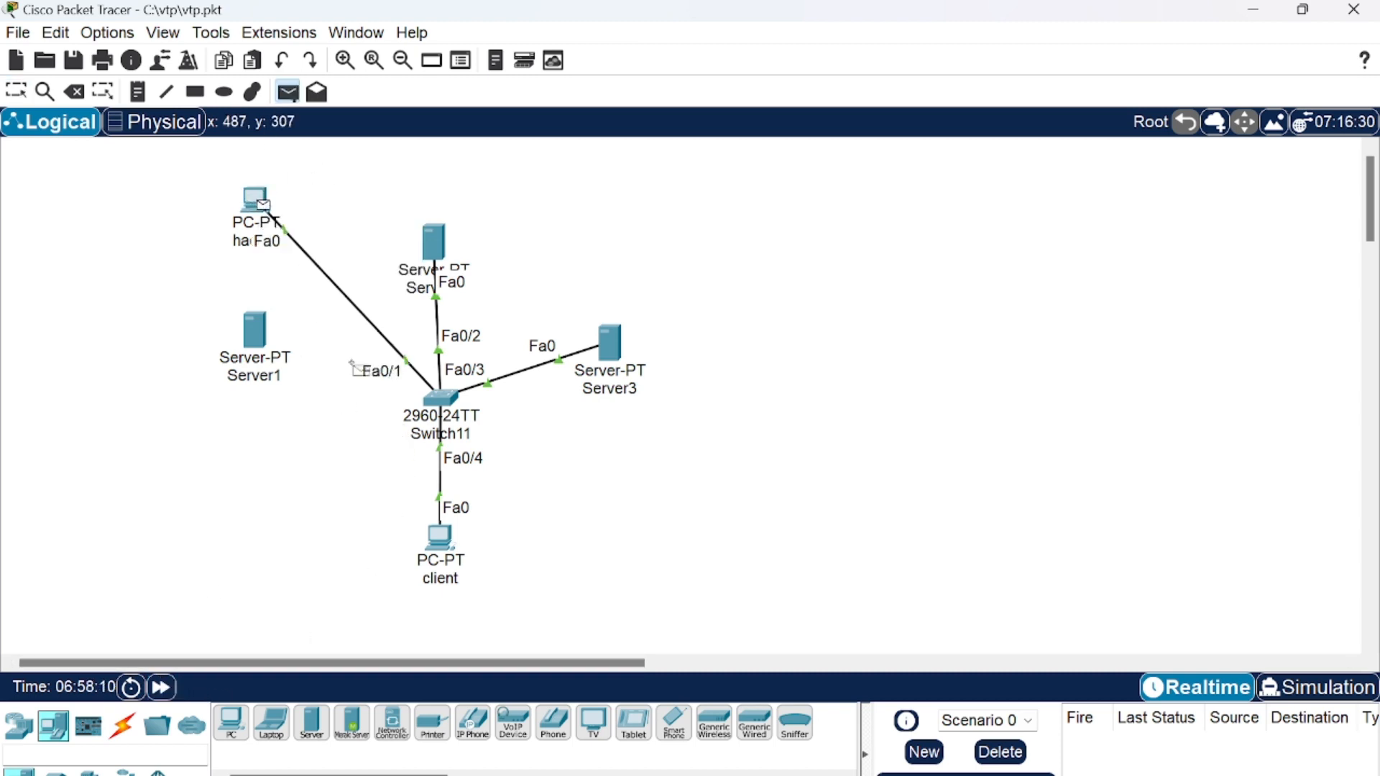
left_click(439, 539)
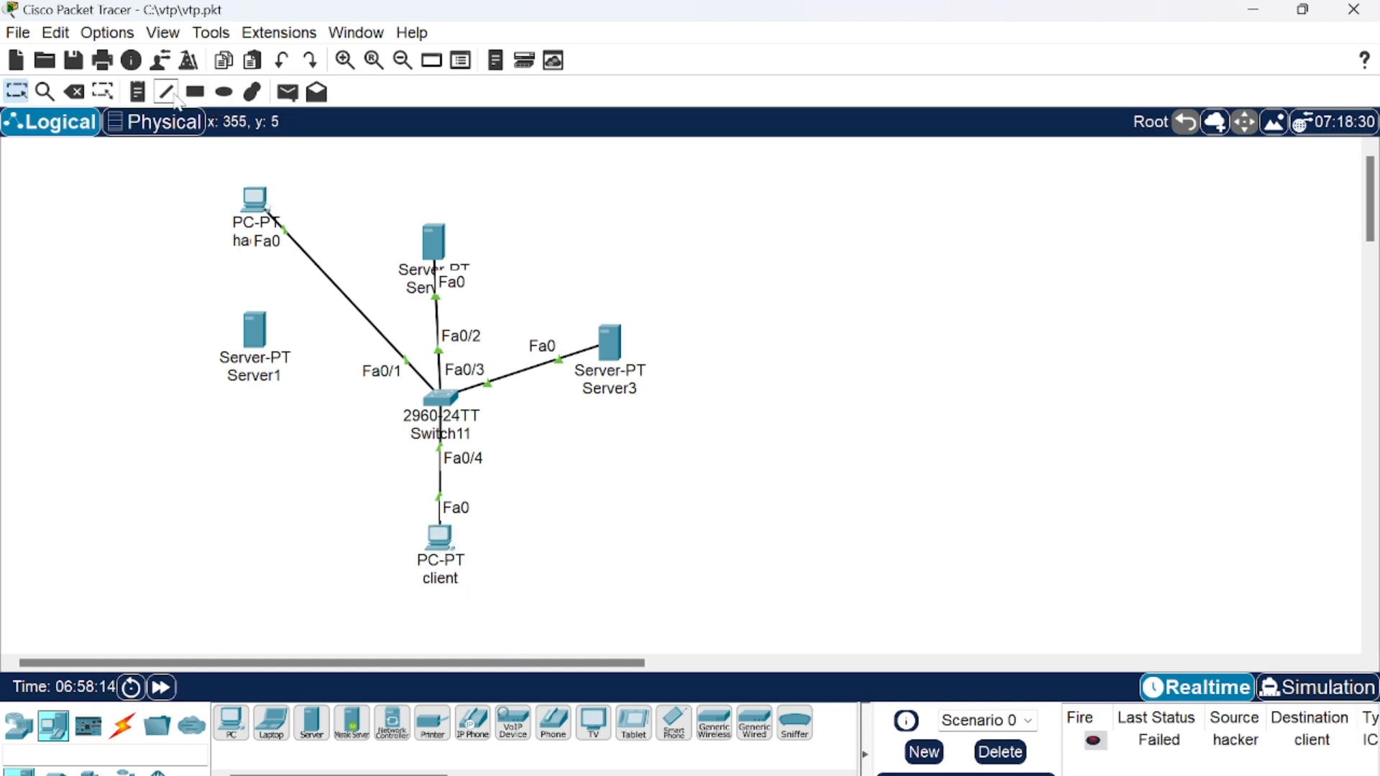
left_click(287, 91)
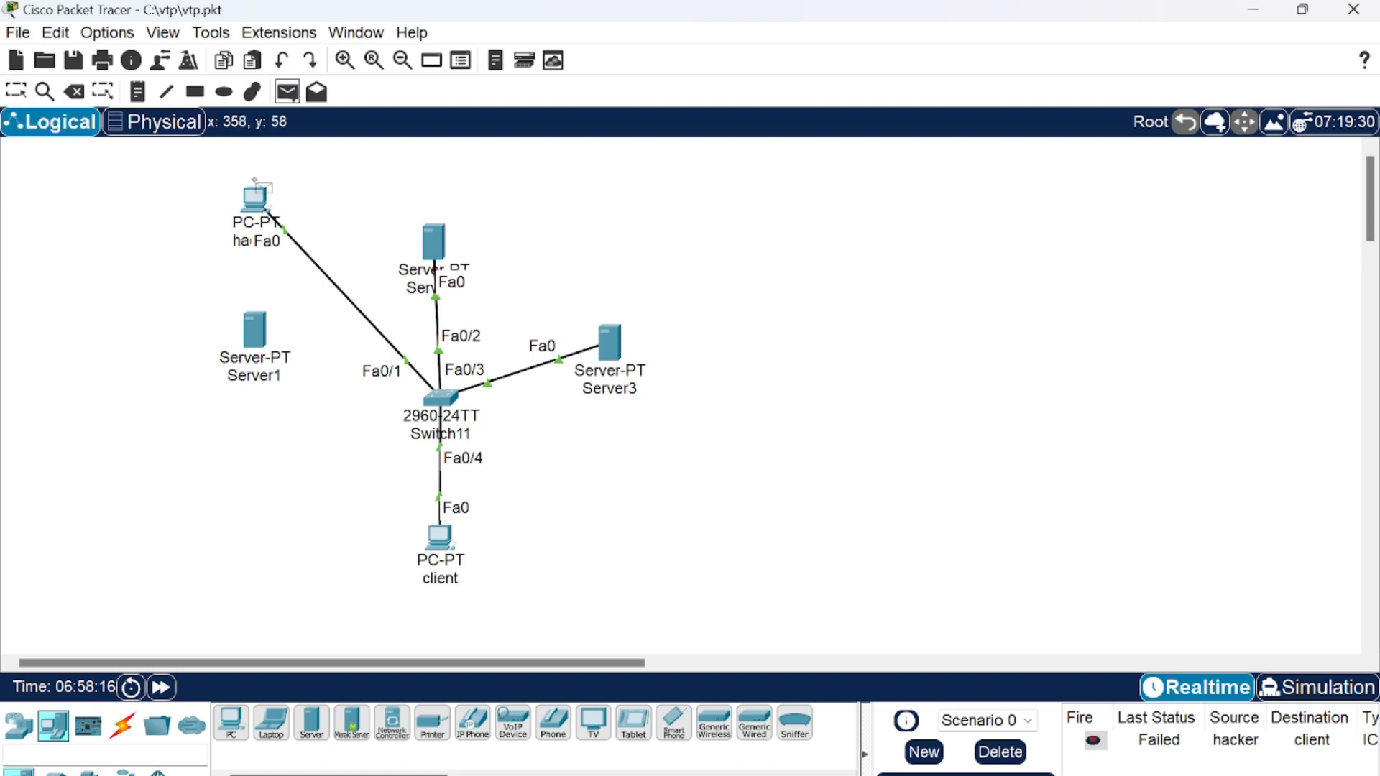
left_click(254, 180)
left_click(452, 549)
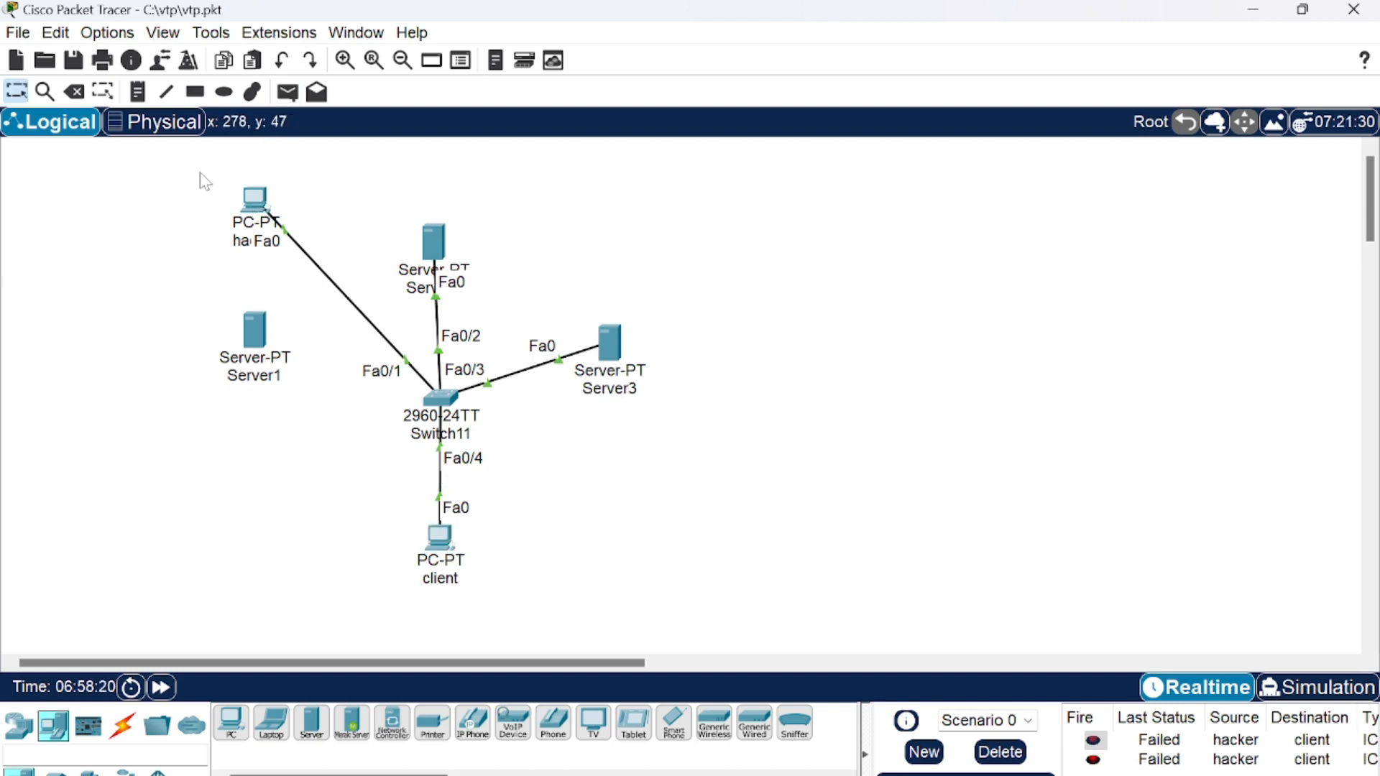
- Give the hacker PC the static IPv4 address 192.168.50.5 with subnet mask 255.255.255.0 and close its window
left_click(254, 197)
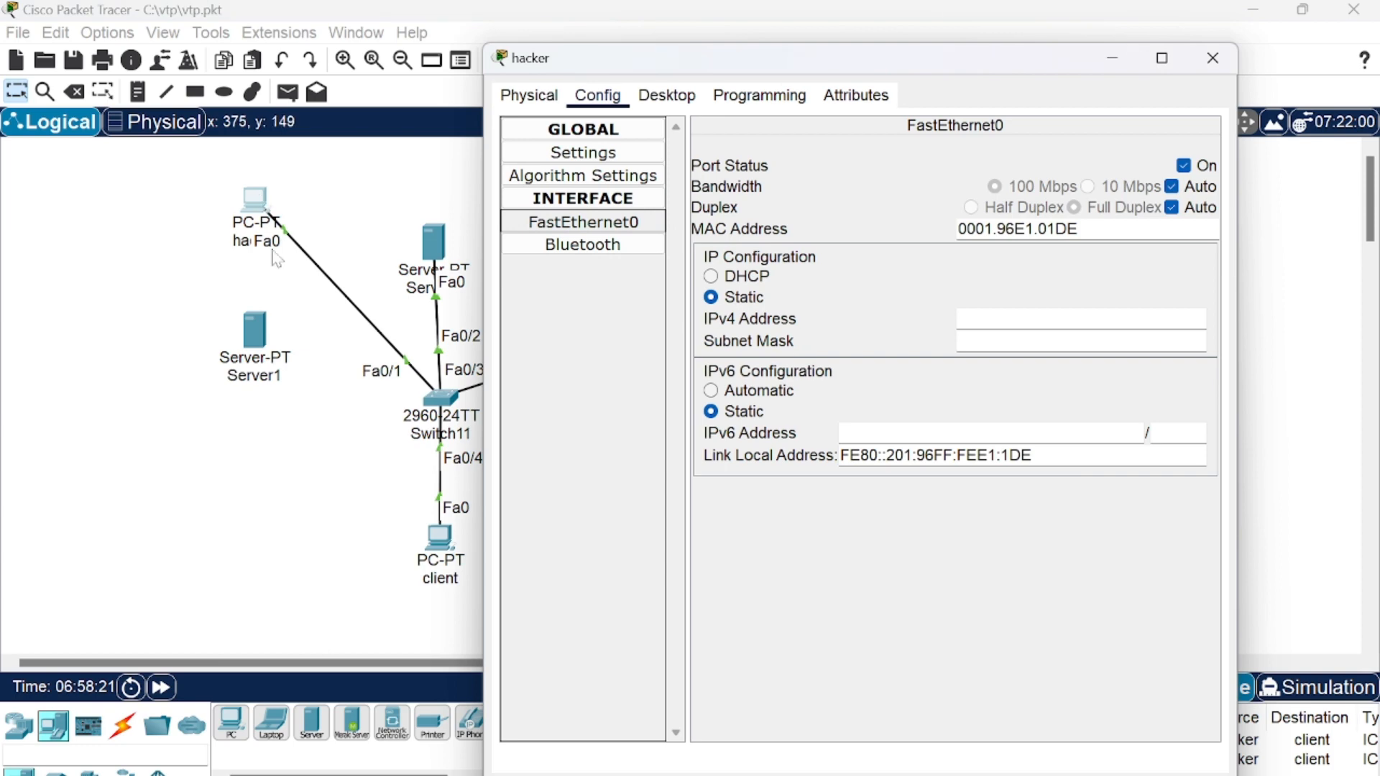
left_click(667, 97)
left_click(547, 157)
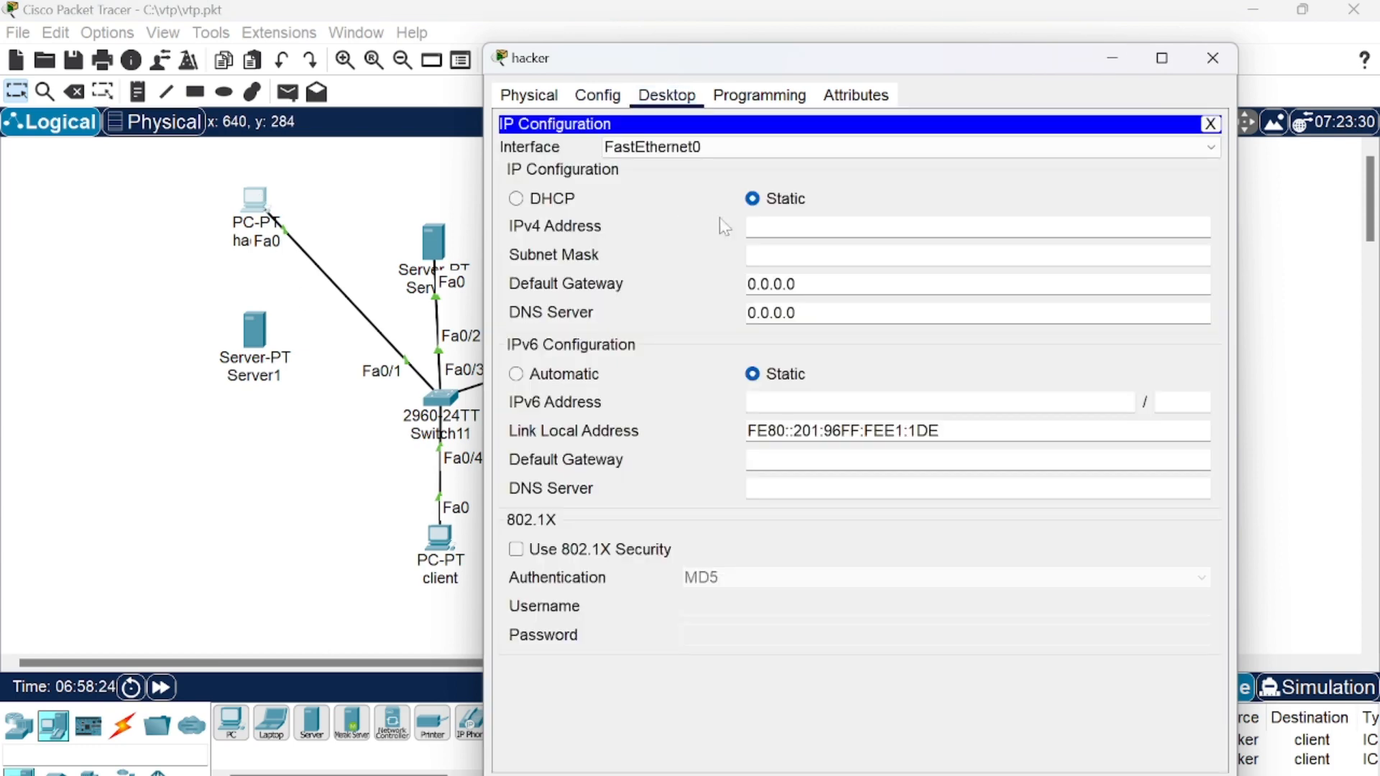
type("192.168.50.")
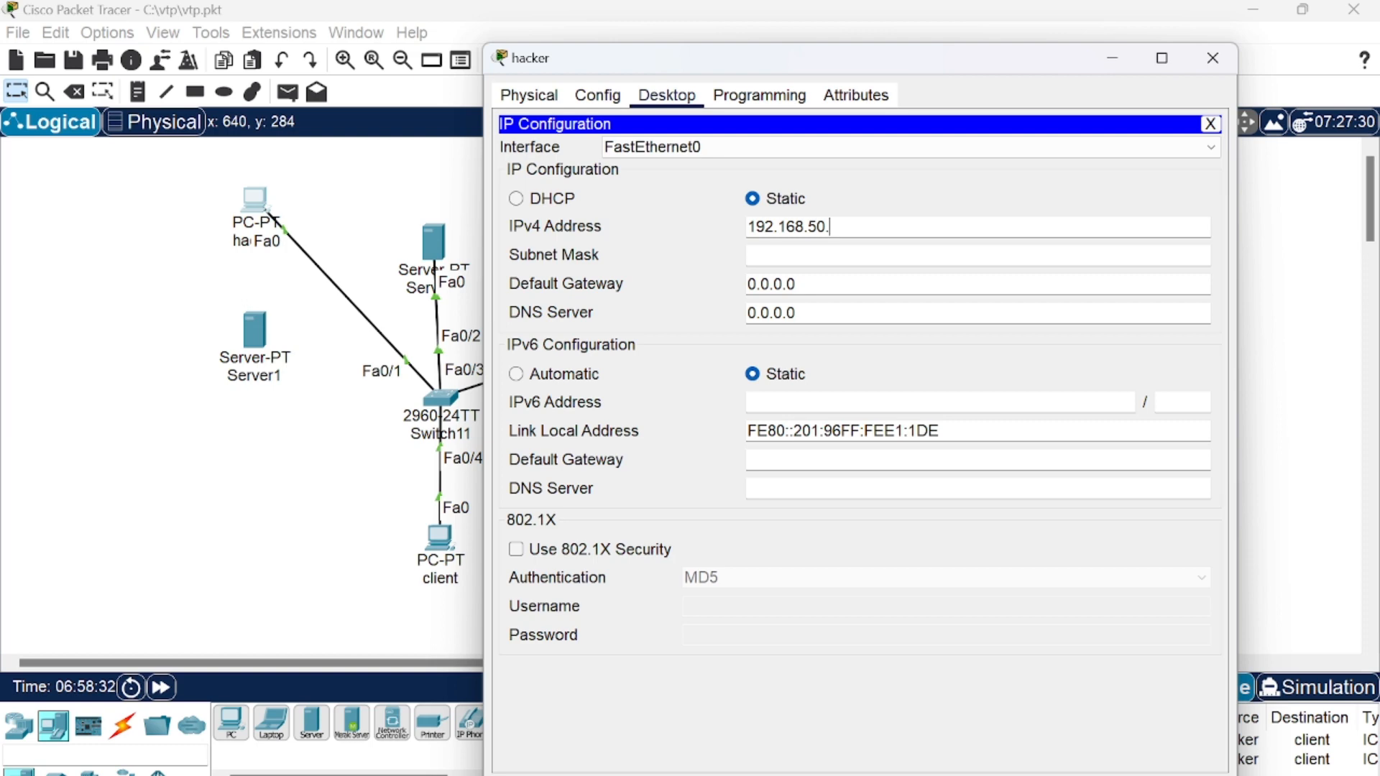
type("5")
key("Tab")
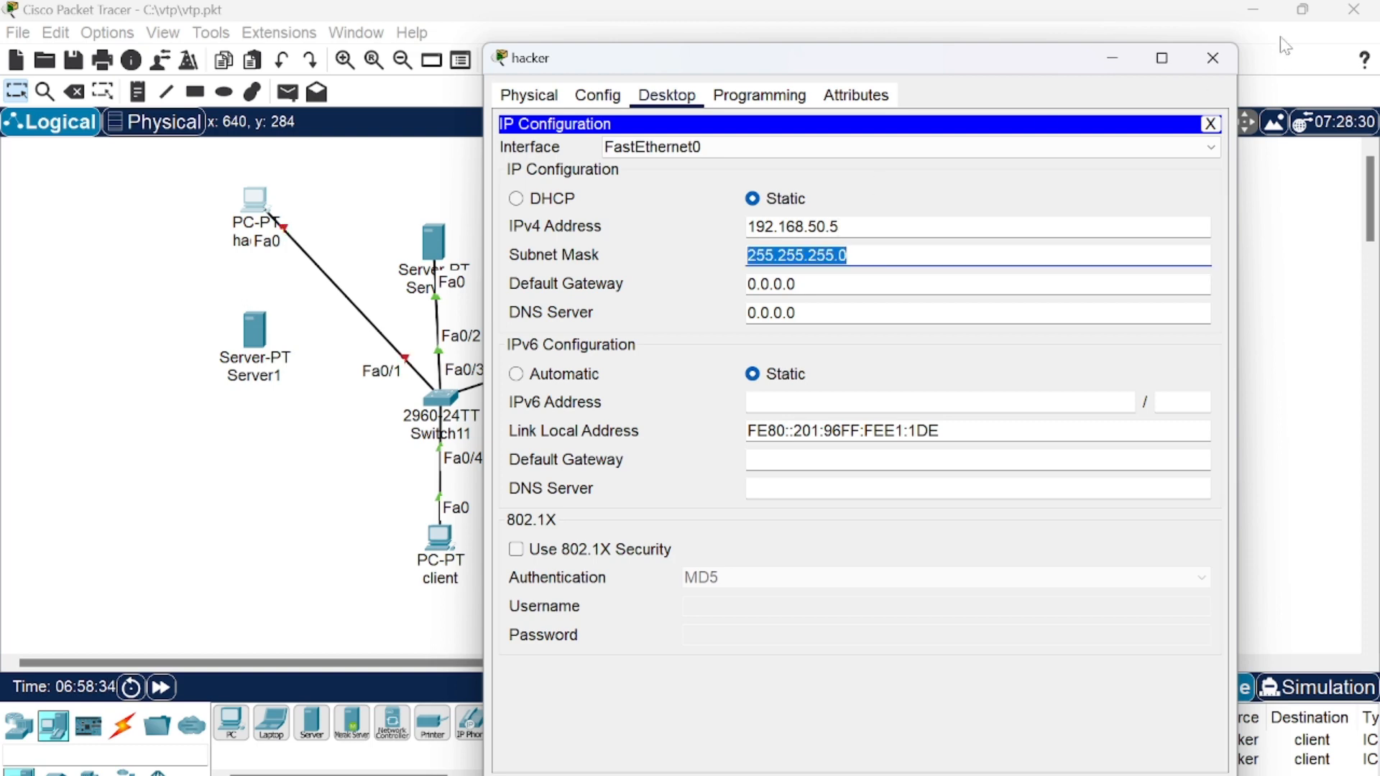
left_click(1213, 57)
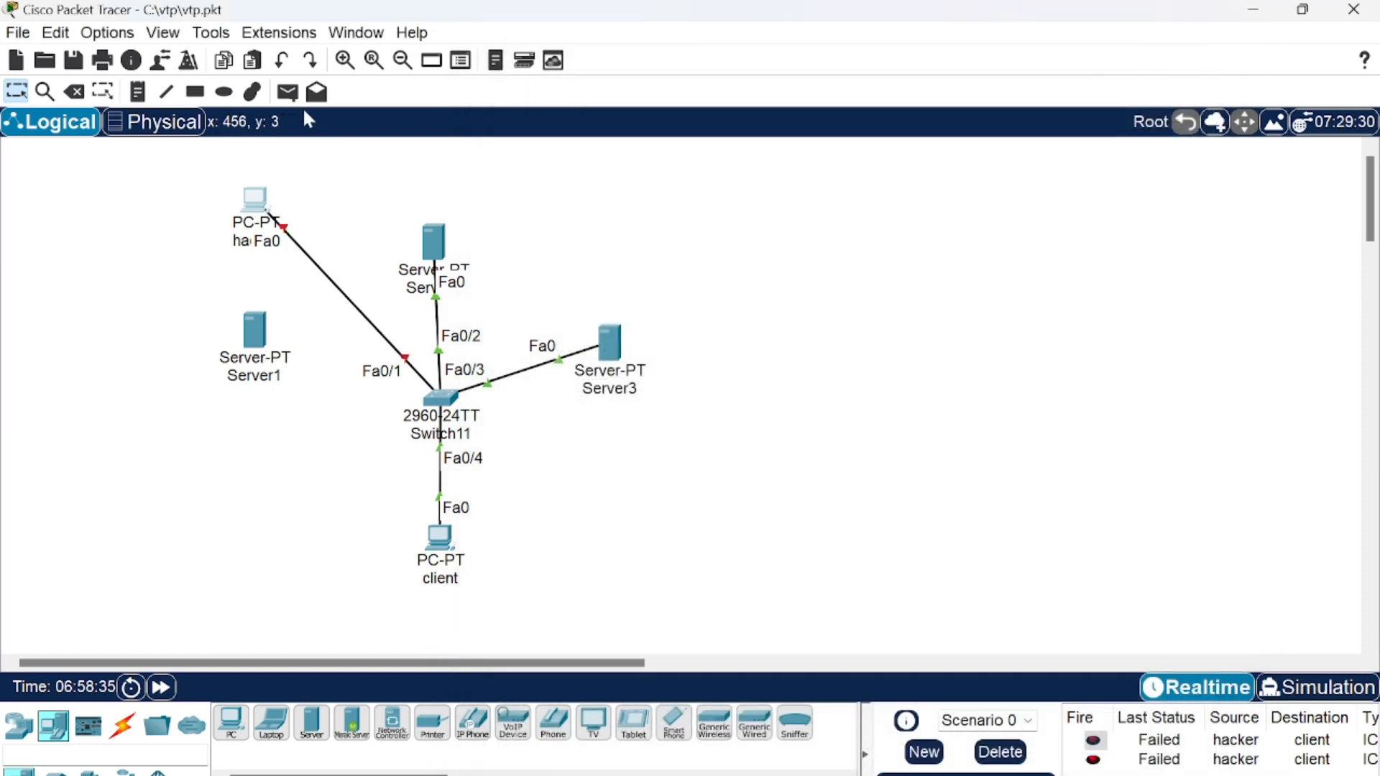
- Nudge the hacker PC slightly and move its end of the Fa0/1 cable back to Server1's FastEthernet0
mouse_move(254, 201)
left_mouse_down()
mouse_move(258, 259)
mouse_move(268, 207)
left_mouse_up()
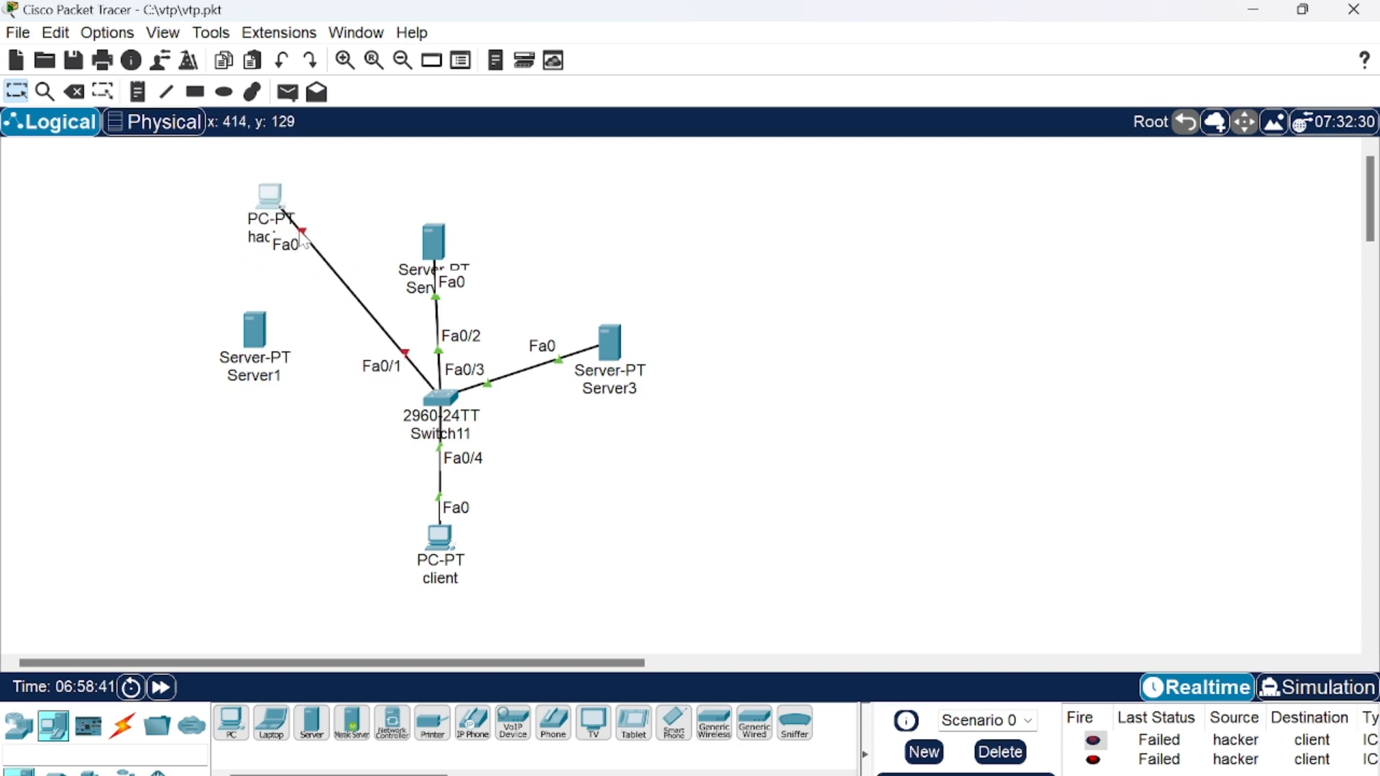
left_click_drag(302, 241, 255, 347)
left_click(324, 352)
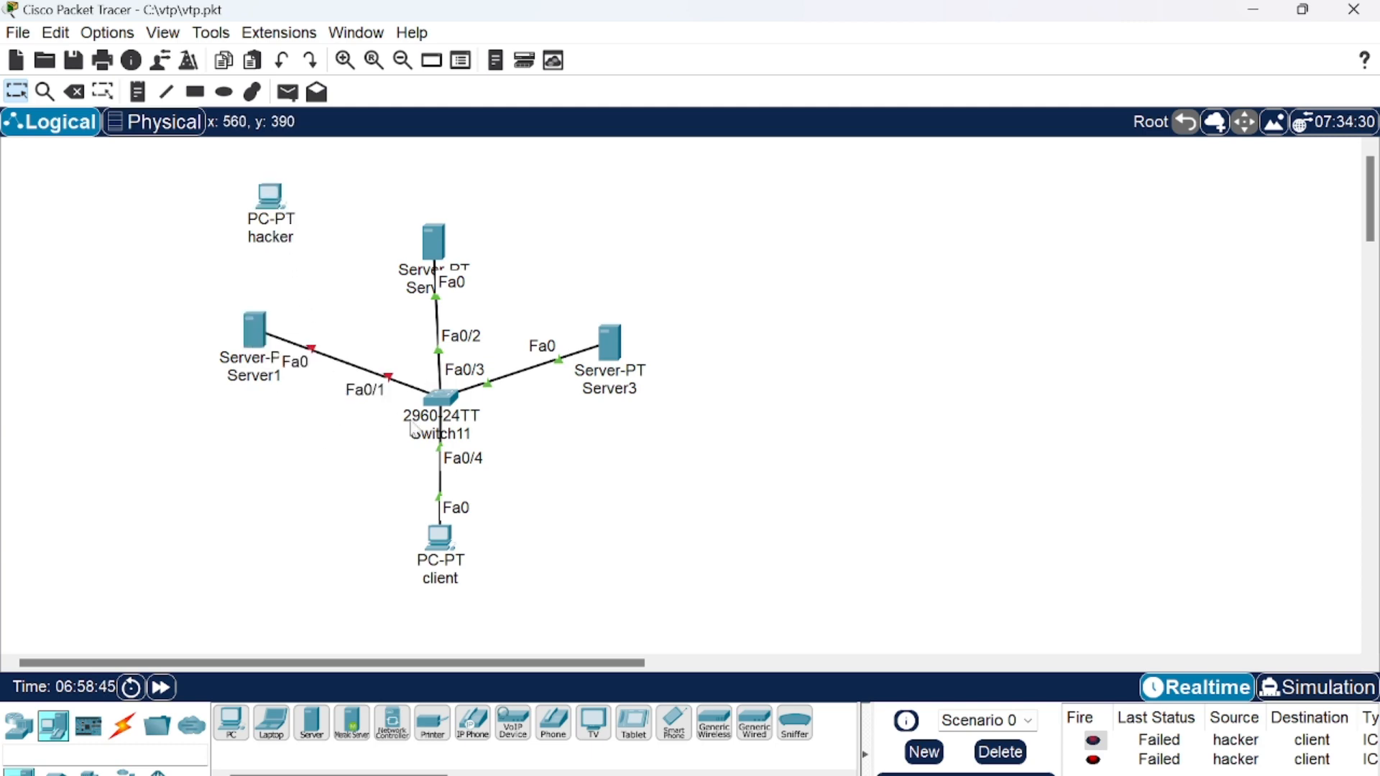
- Open Switch11's command line and enter global configuration mode with en and conf t
left_click(442, 399)
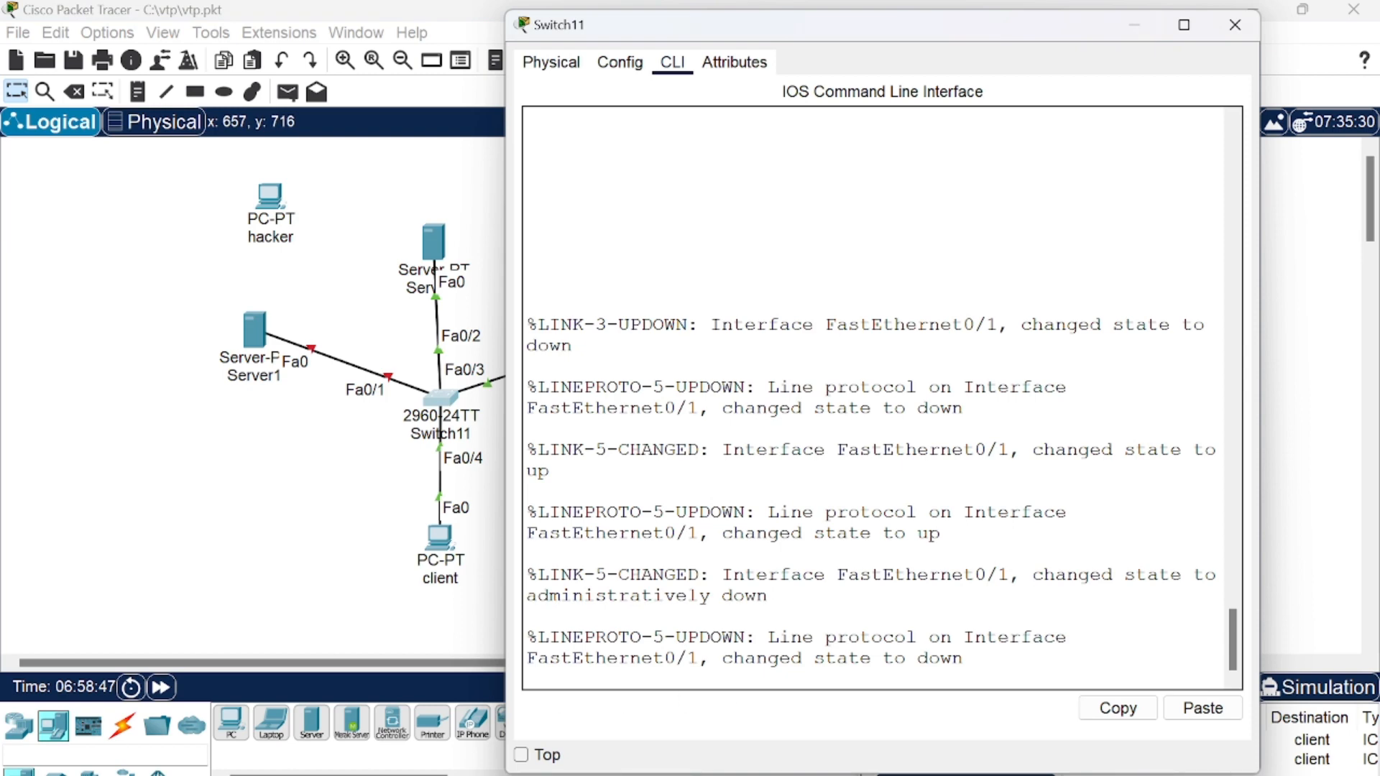
key("Return")
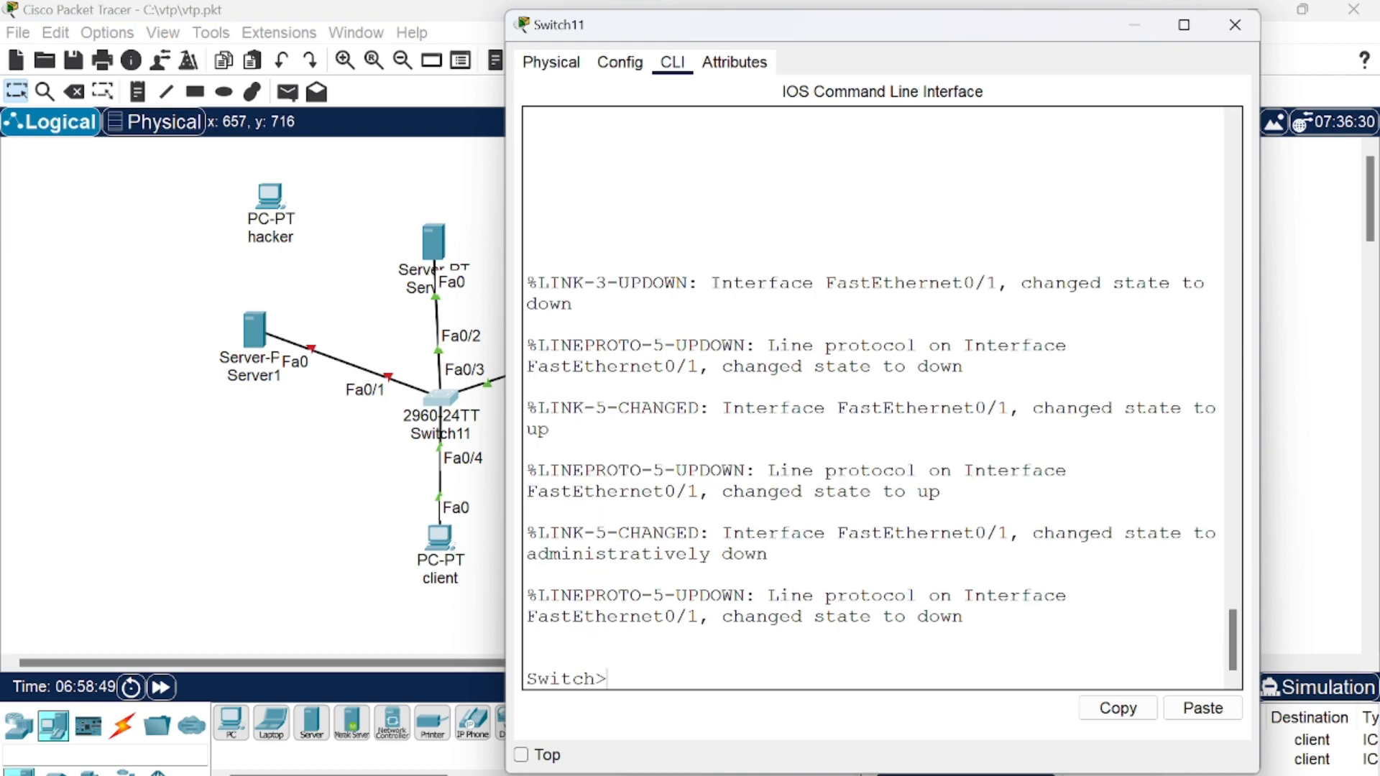
type("en")
key("Return")
type("conf")
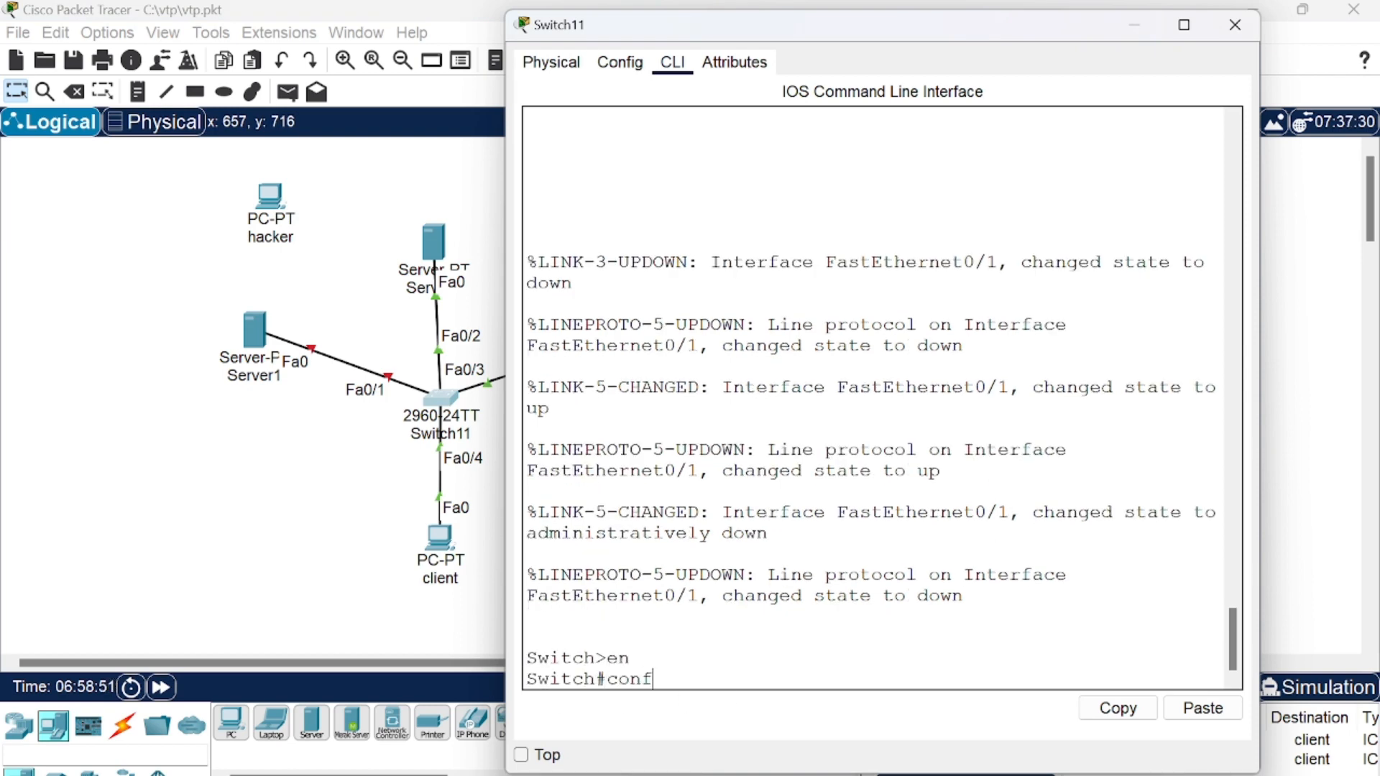
type(" t")
key("Return")
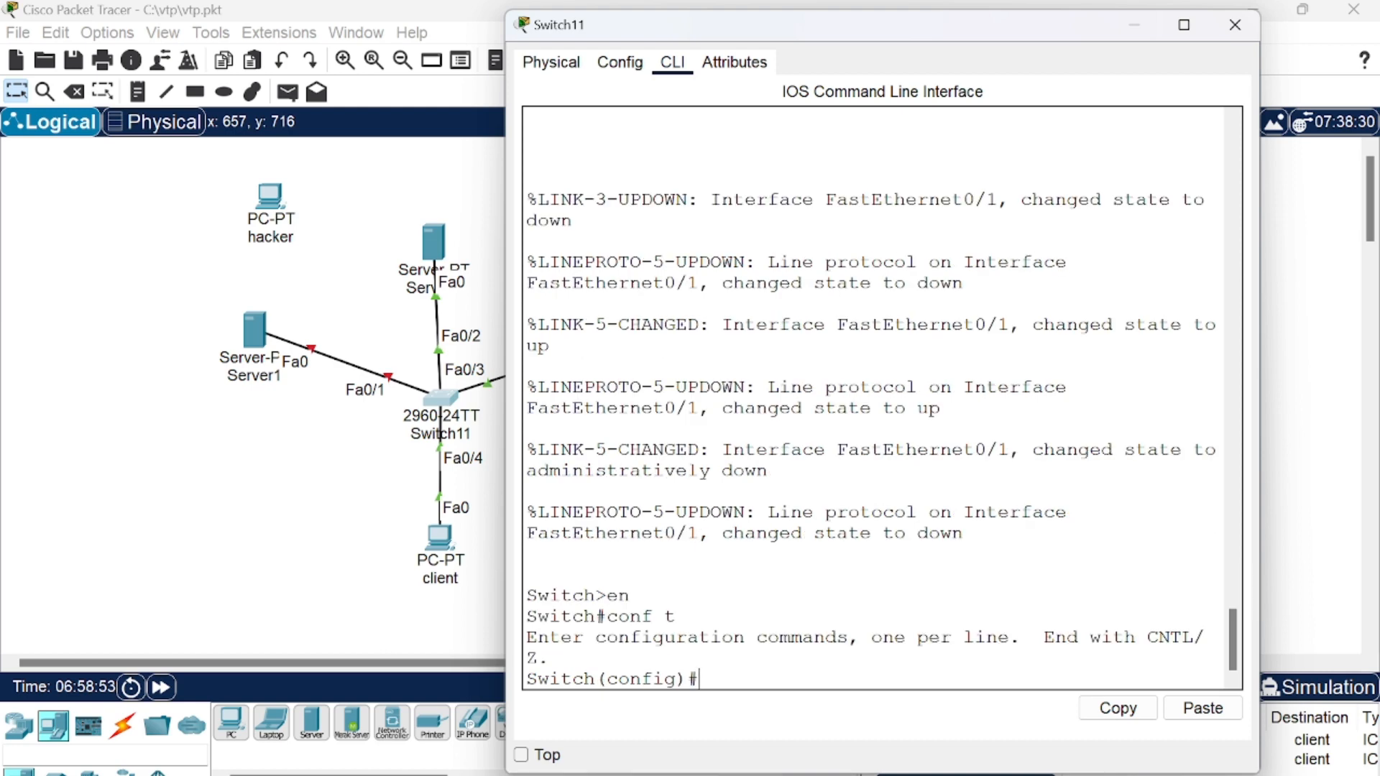
- Enter interface configuration for fa0/1 and run no shutdown on it
type("no")
type(" o")
key("BackSpace")
key("BackSpace")
type("int fa0/")
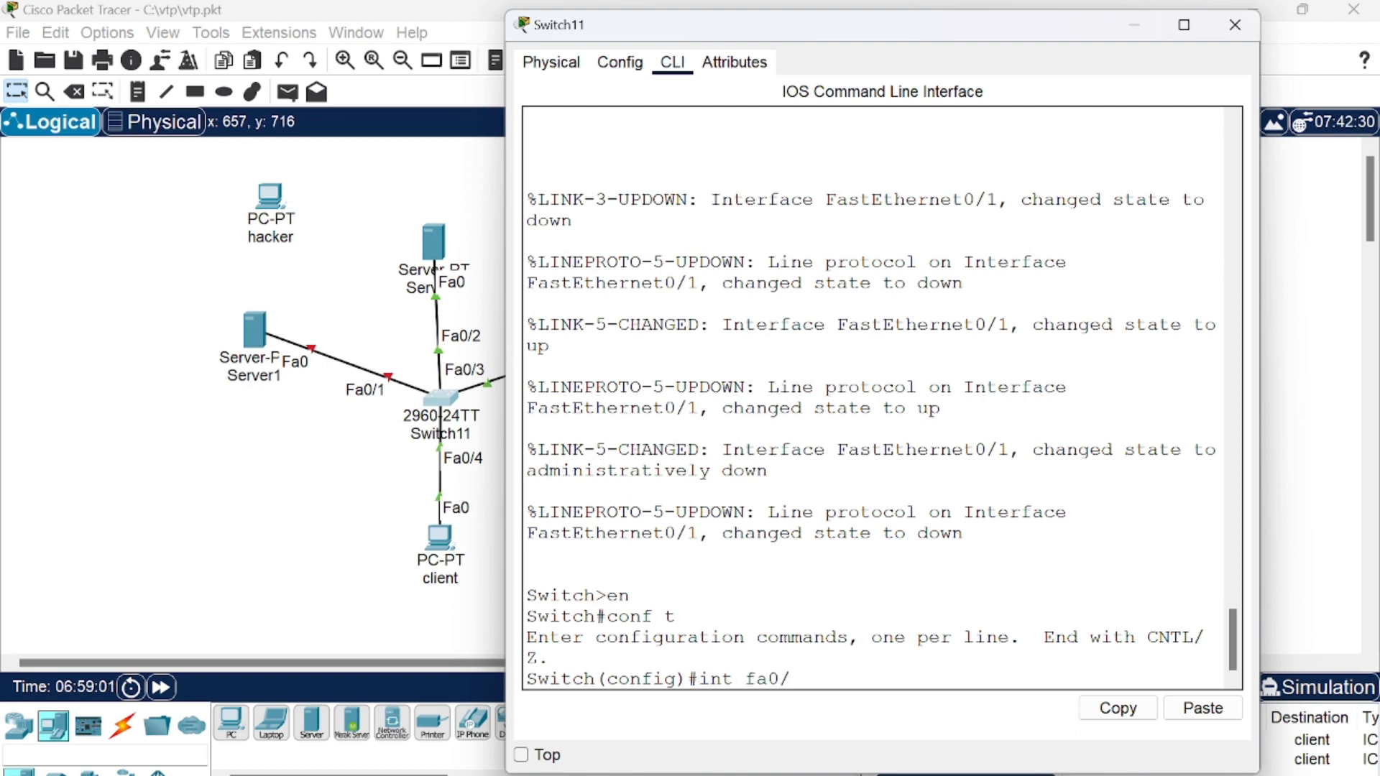
type("1")
key("Return")
type("no sgut")
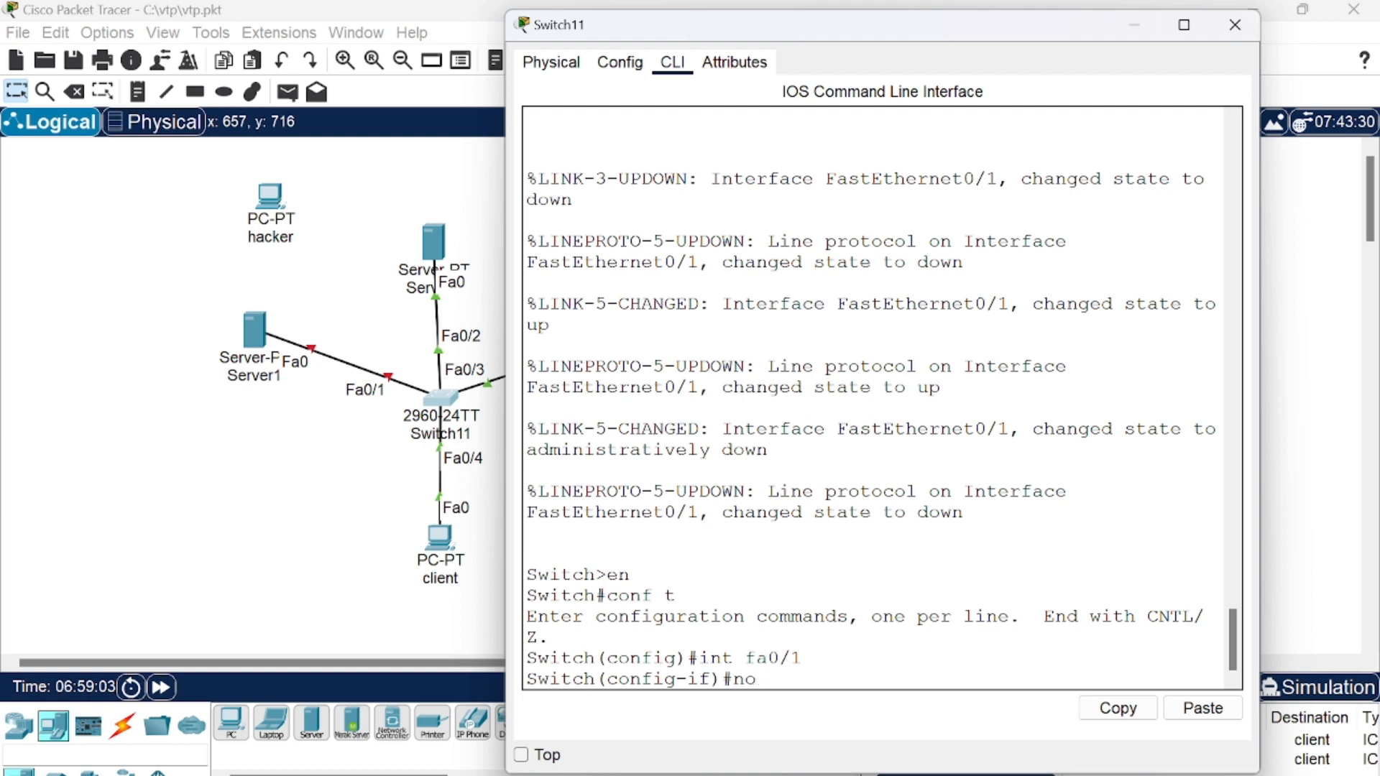
key("BackSpace")
key("BackSpace")
key("BackSpace")
type("hut")
key("Tab")
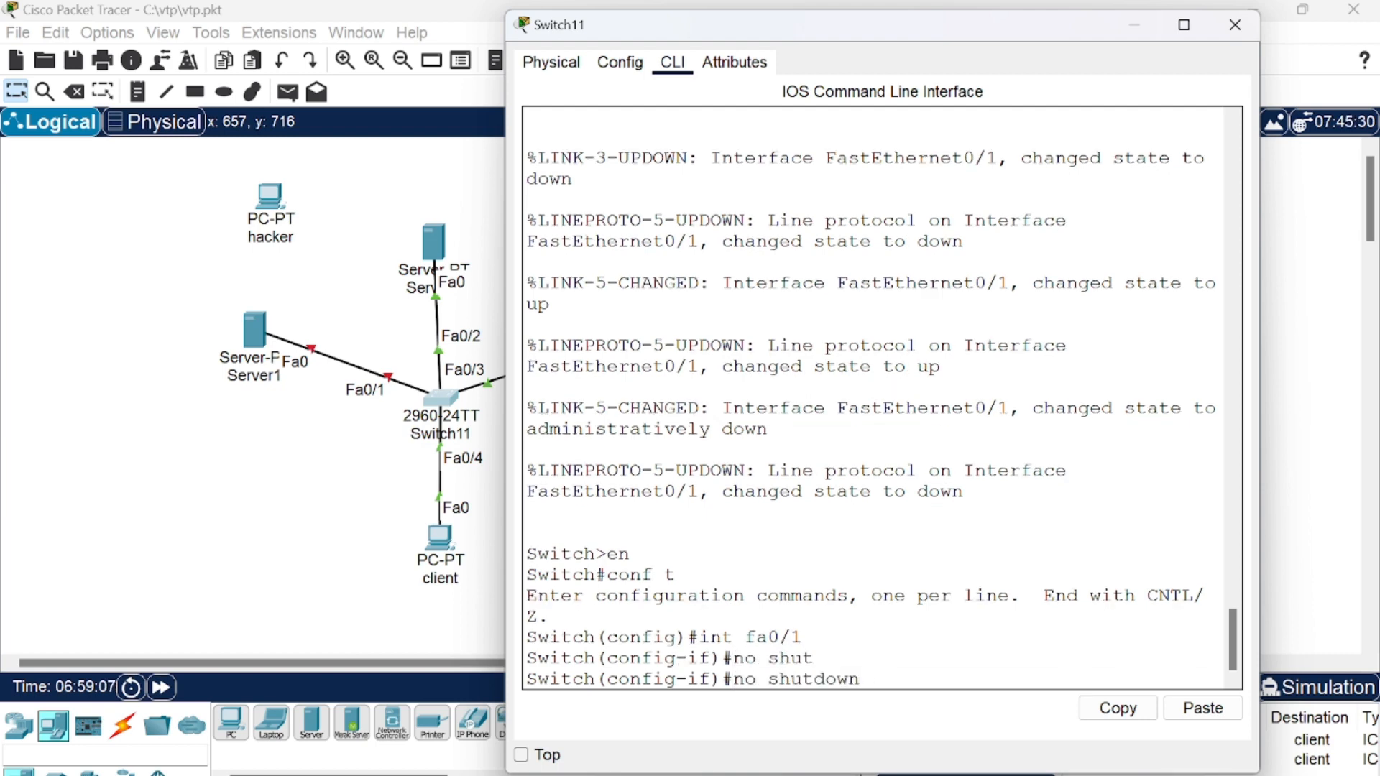
key("Return")
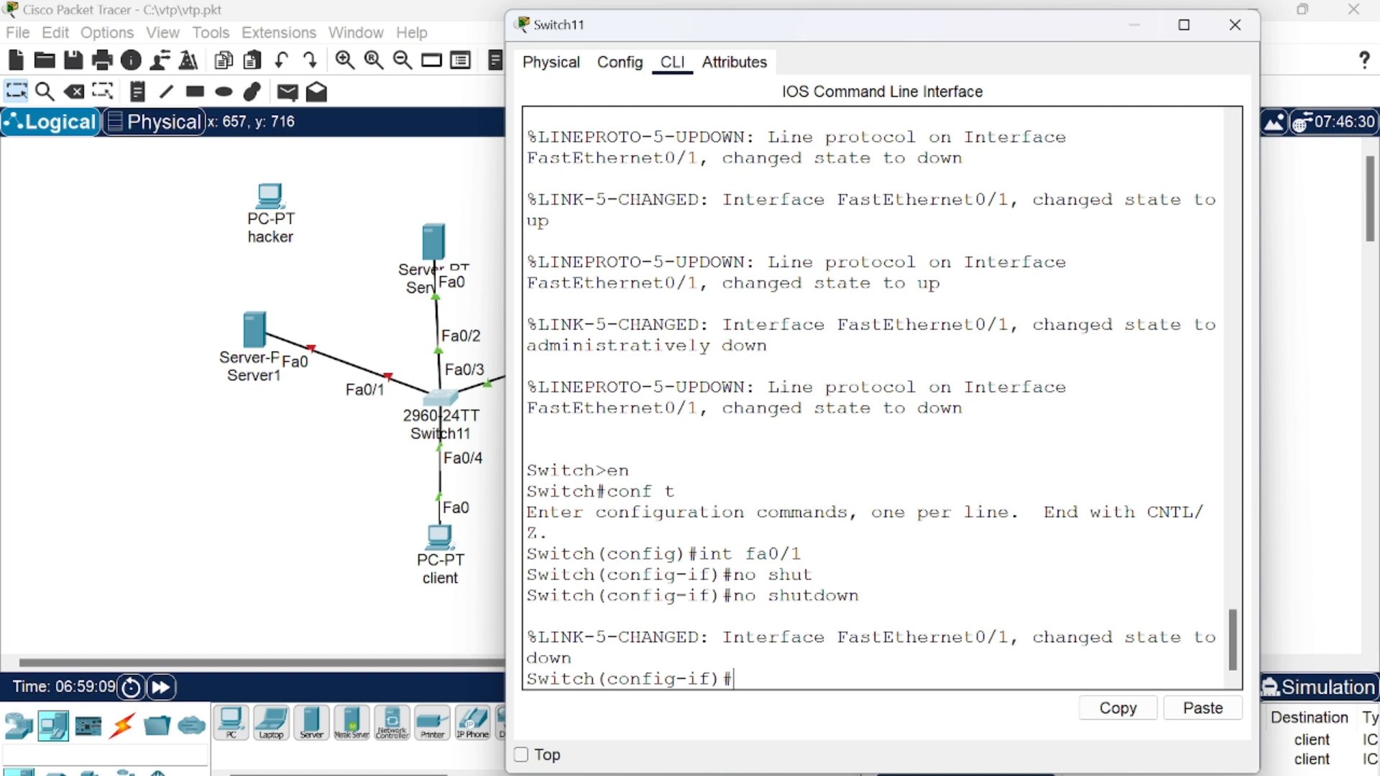
- Try the no shutdown command on fa0/1 a second time
left_click_drag(1033, 637, 734, 676)
left_click(733, 676)
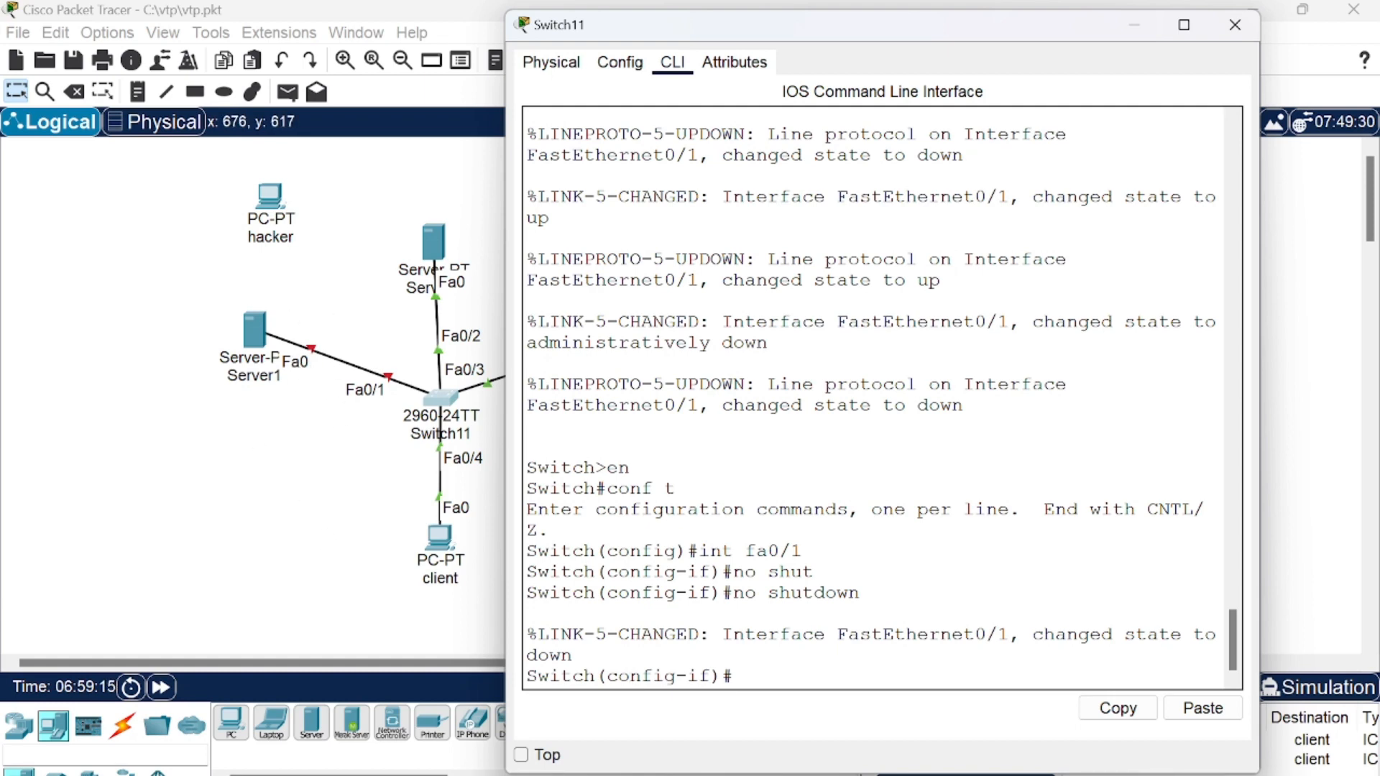
type("no shut")
key("Tab")
key("Return")
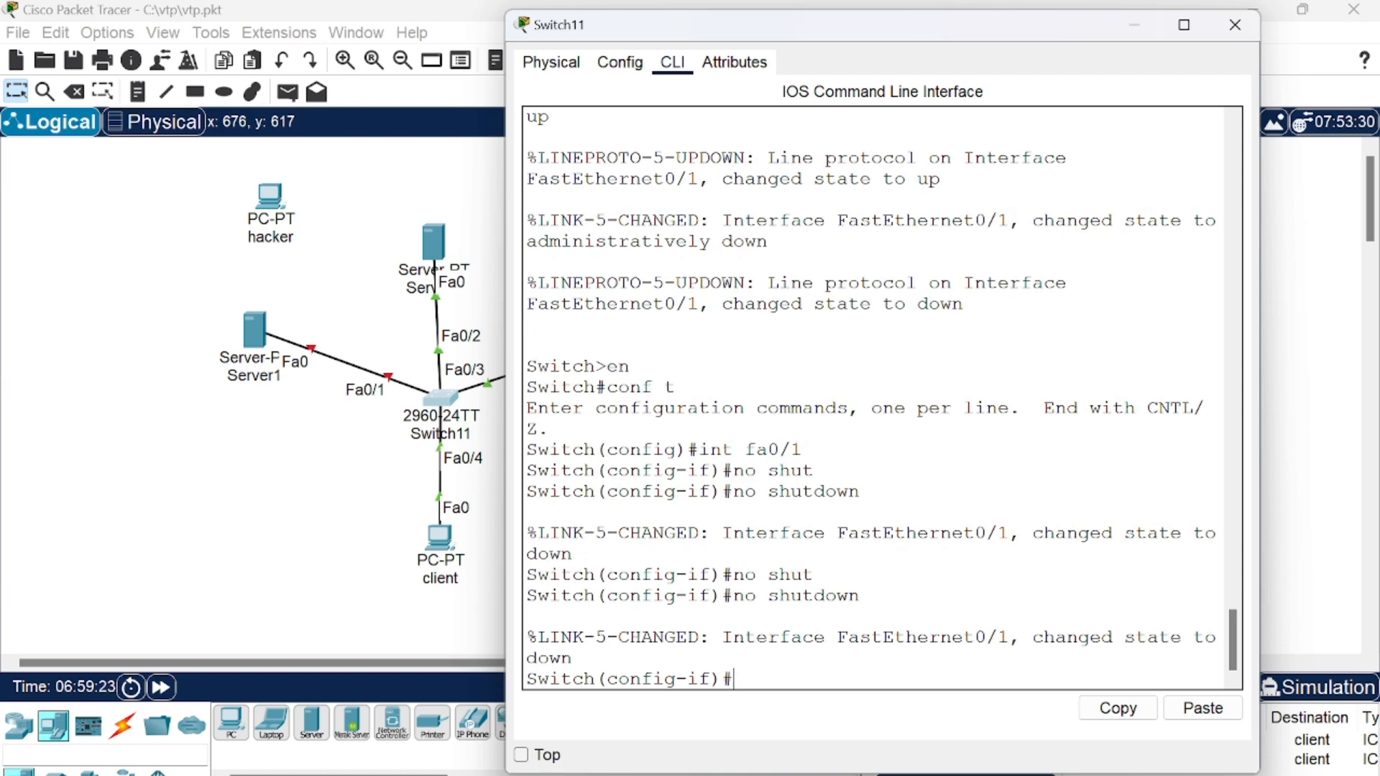
- Restart fa0/1 by running shutdown followed by no shutdown
type("shu")
key("Tab")
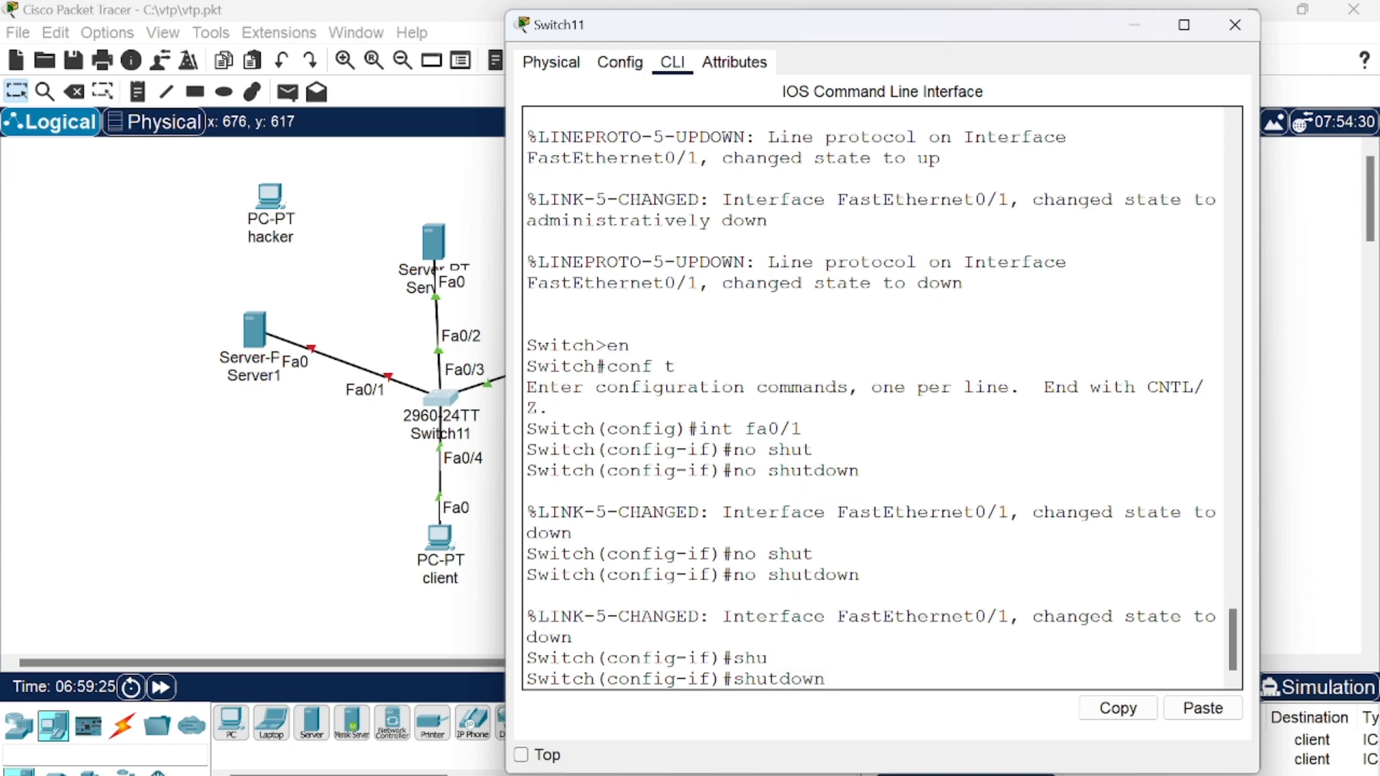
key("Return")
type("no ")
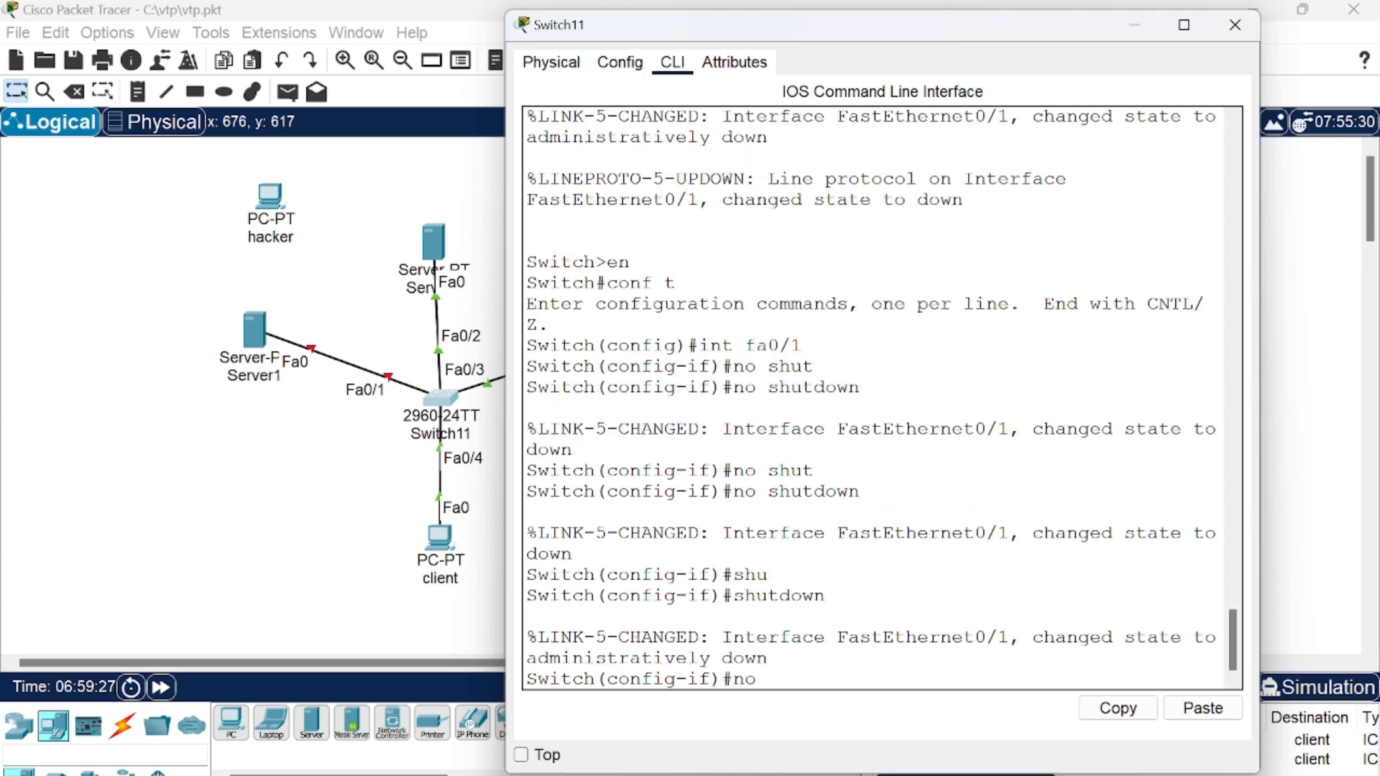
type("shu")
type("t")
key("Tab")
key("Return")
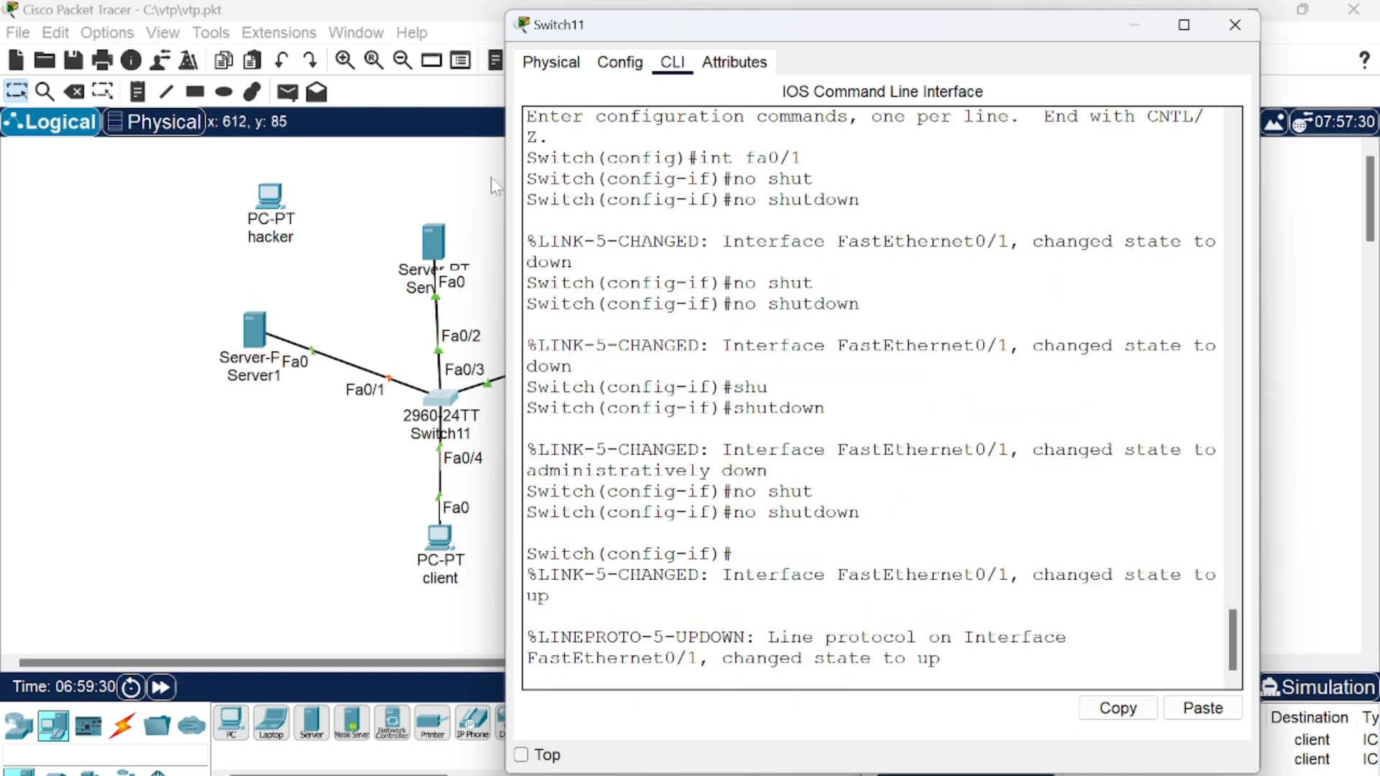
- Fast-forward the simulation time and reattach Server1's end of the Fa0/1 cable to the hacker PC's FastEthernet0
left_click(168, 692)
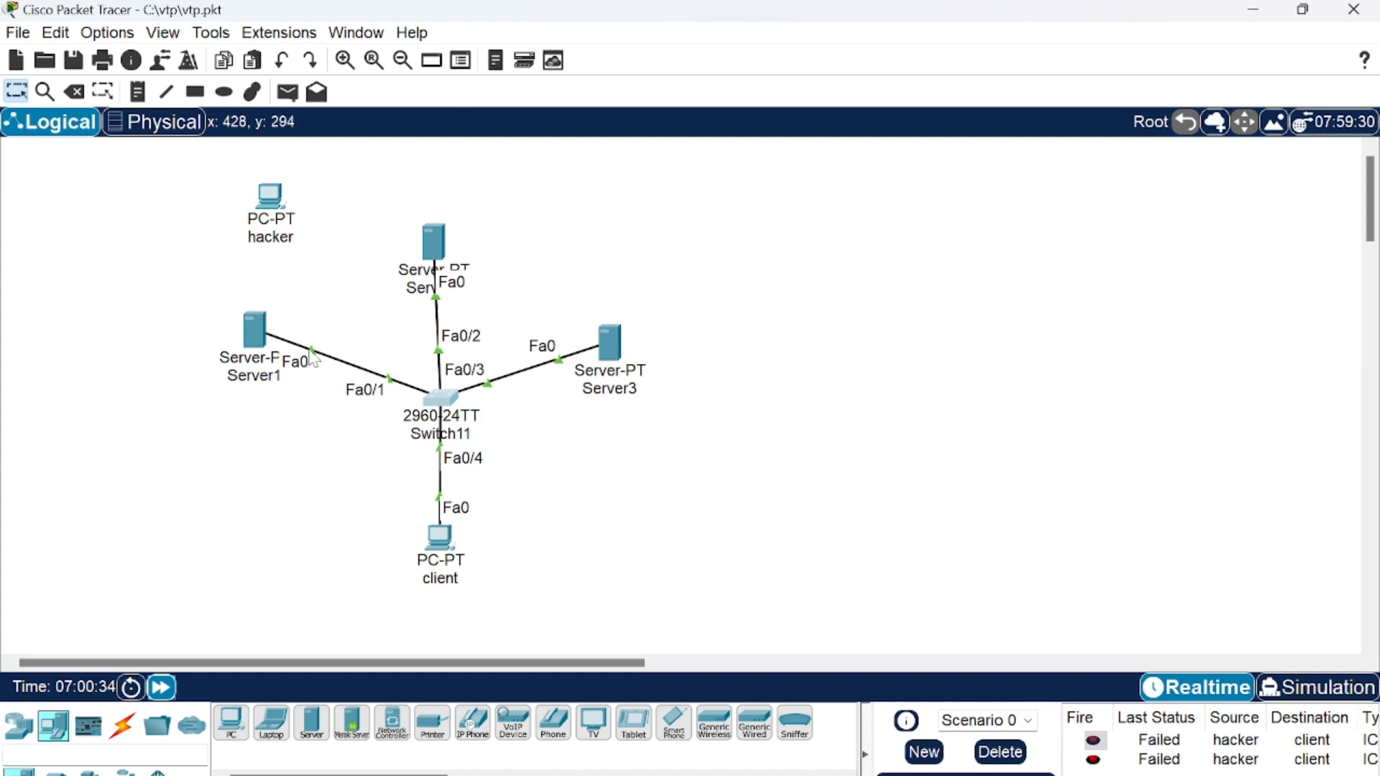
left_click_drag(309, 349, 275, 214)
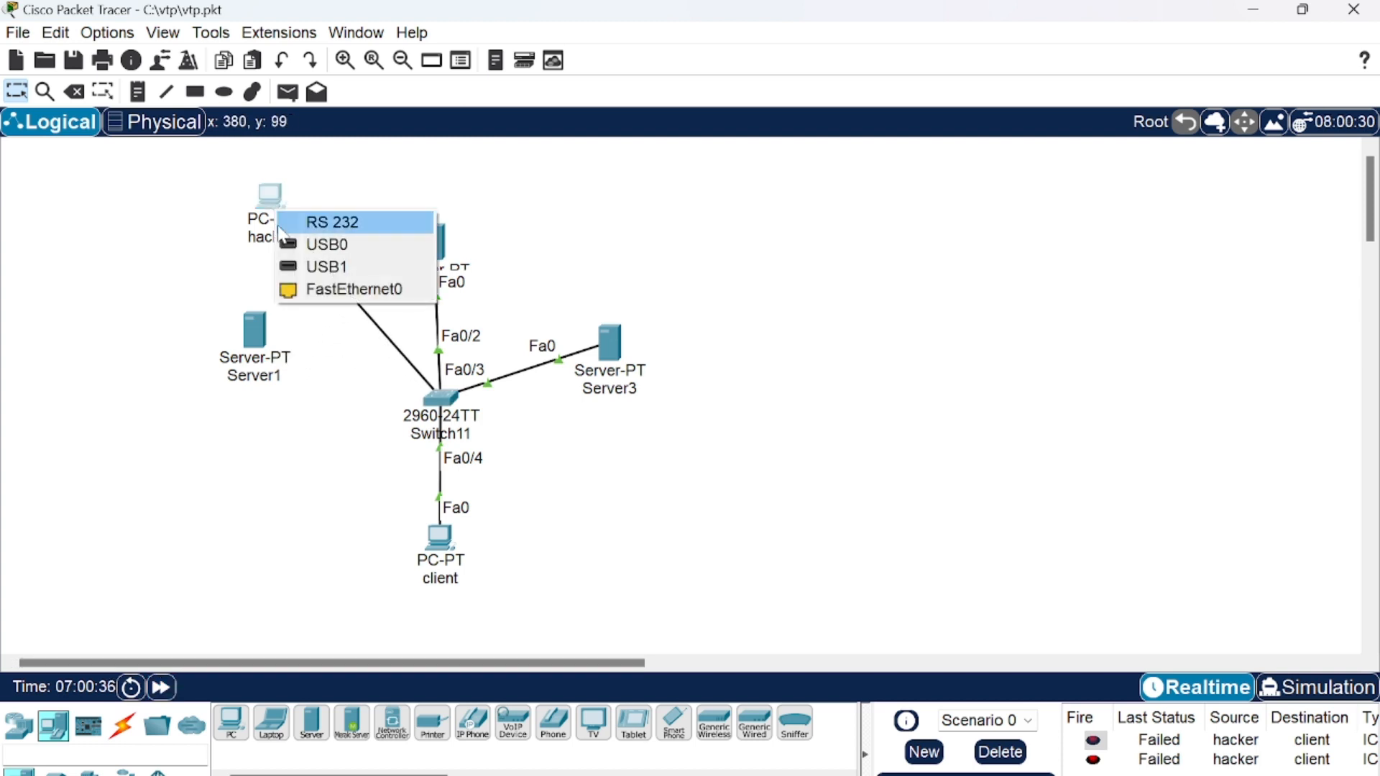
left_click(311, 288)
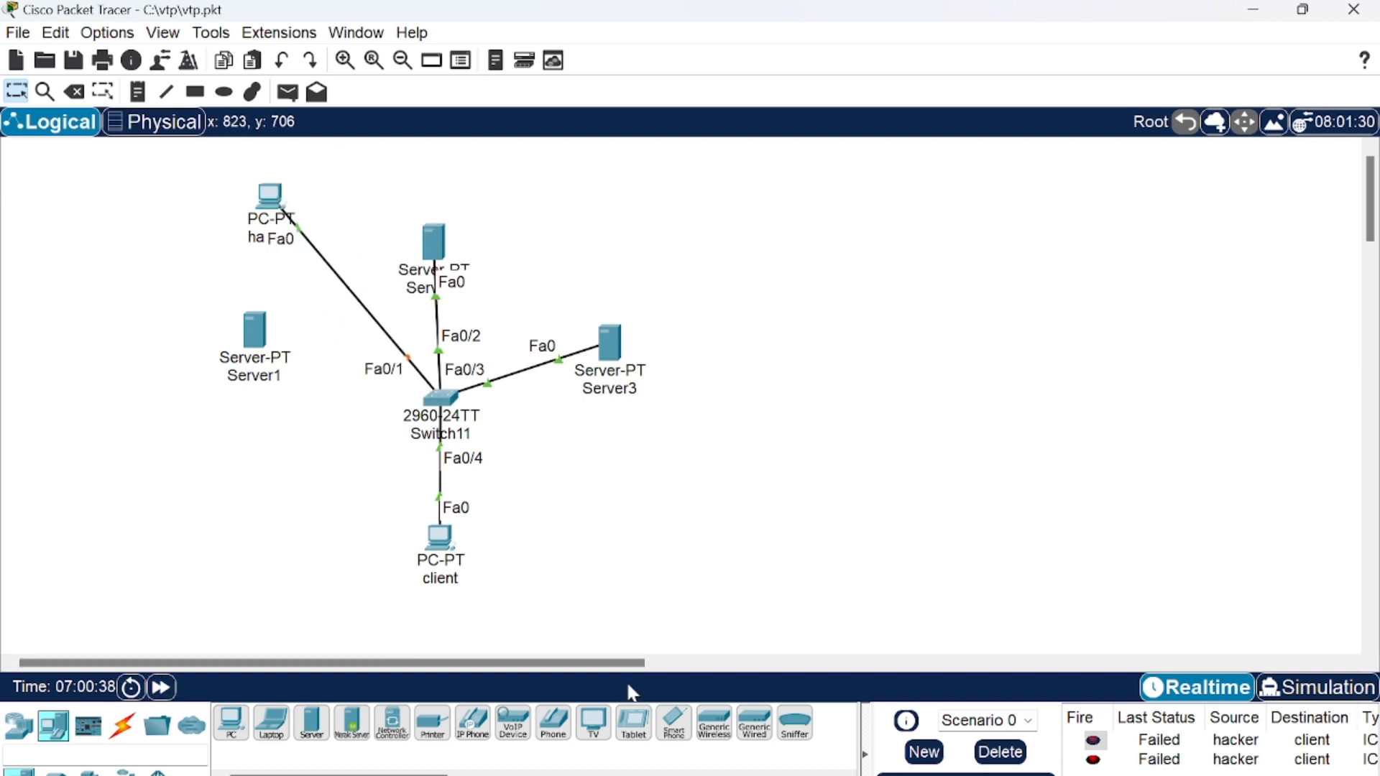
- Delete the current scenario's PDU results and send a simple PDU from the hacker PC to the client PC
left_click(1000, 751)
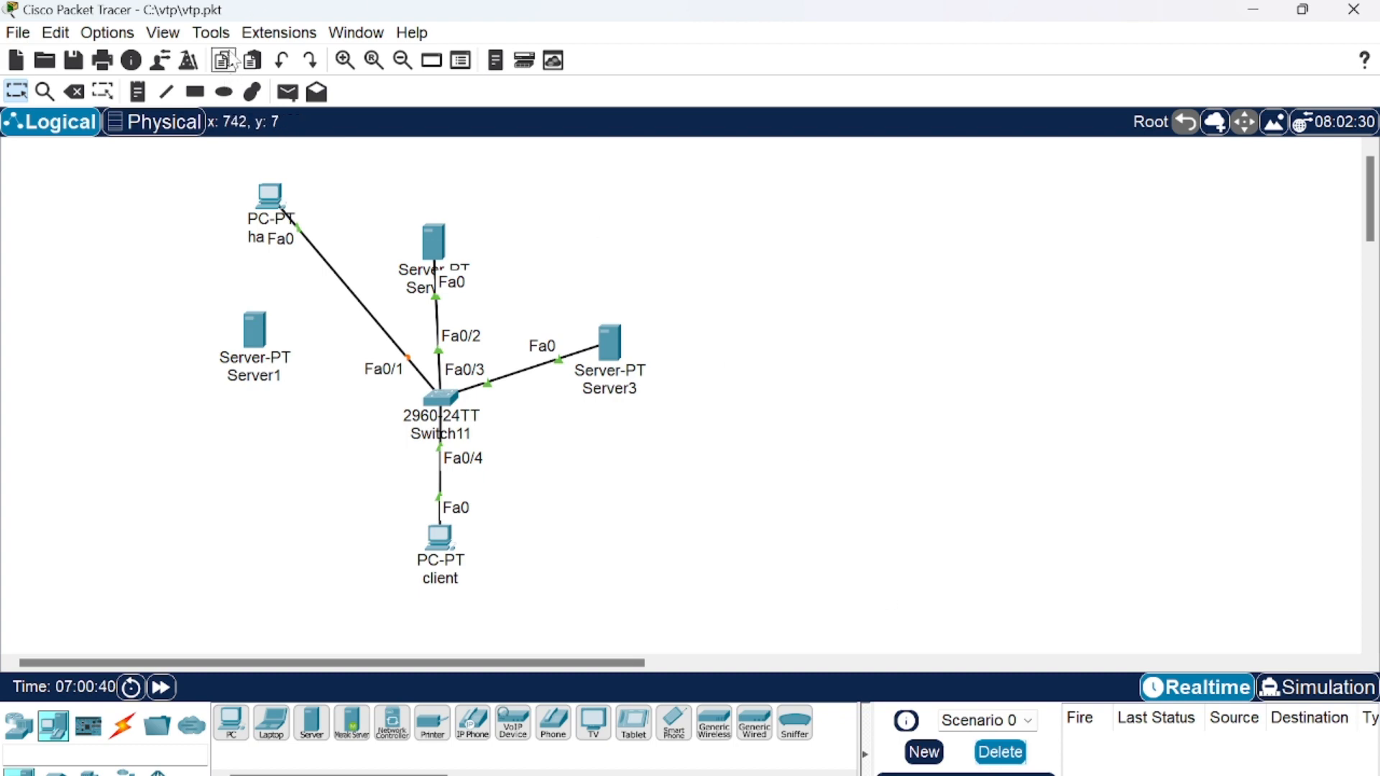
left_click(287, 91)
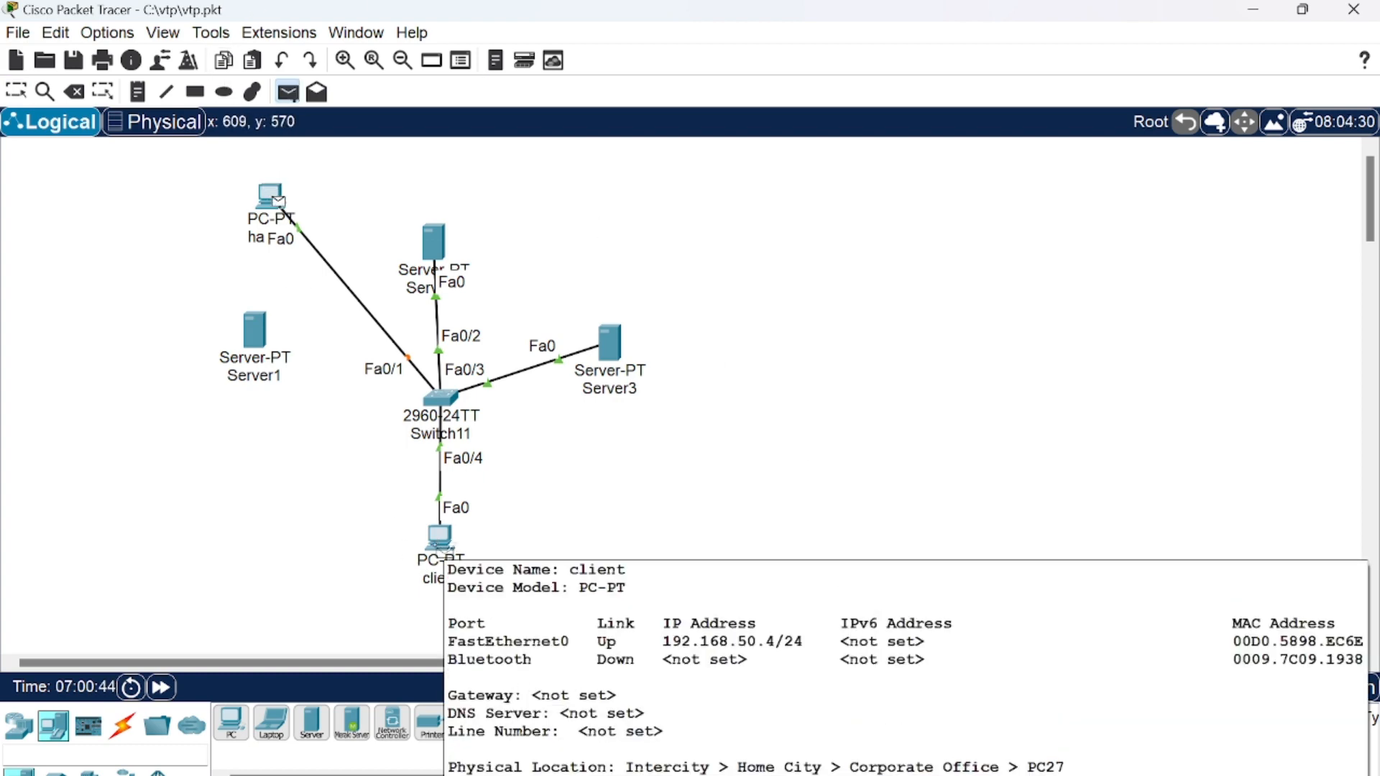
left_click(443, 558)
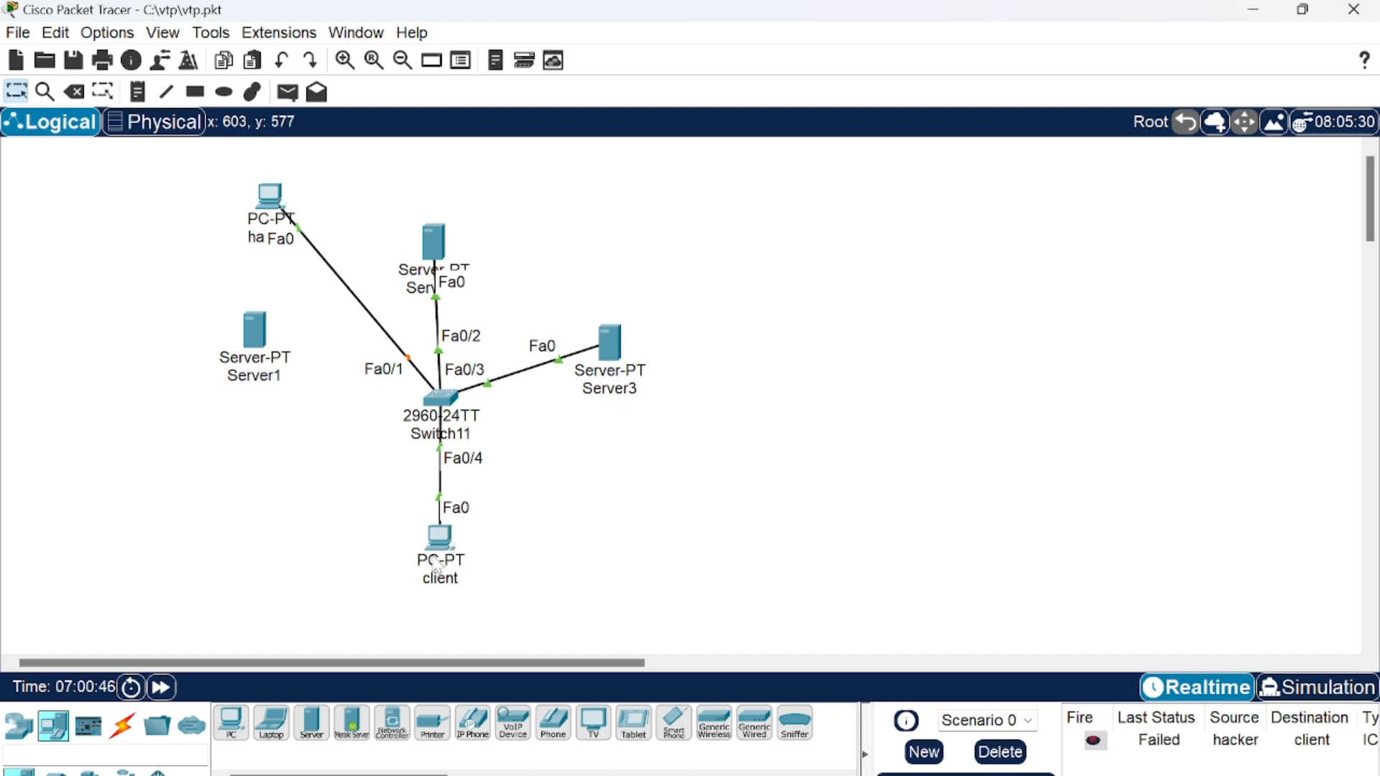
- Fast-forward the simulation time, send another simple PDU from the hacker PC to the client, and shift the hacker PC slightly
left_click(162, 687)
left_click(161, 687)
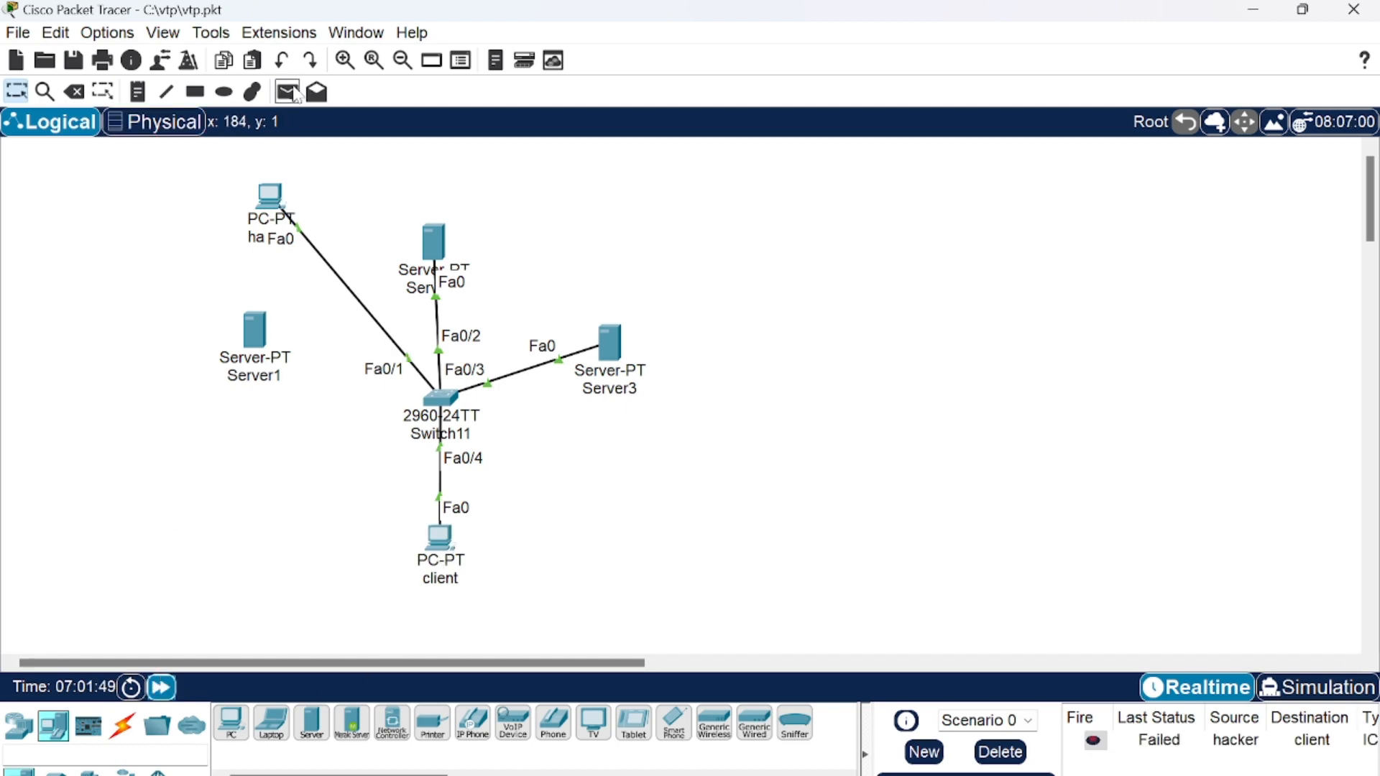
left_click(289, 92)
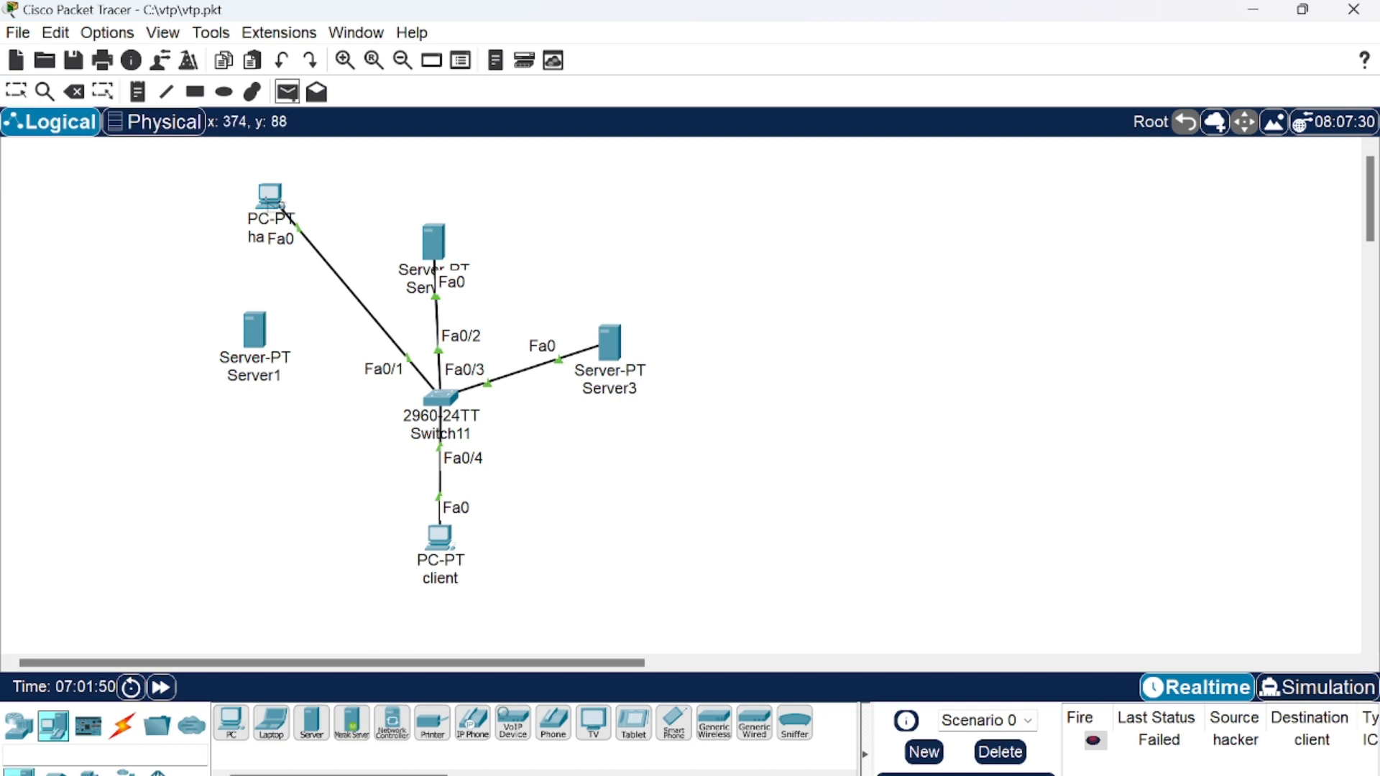
left_click(272, 200)
left_click(442, 539)
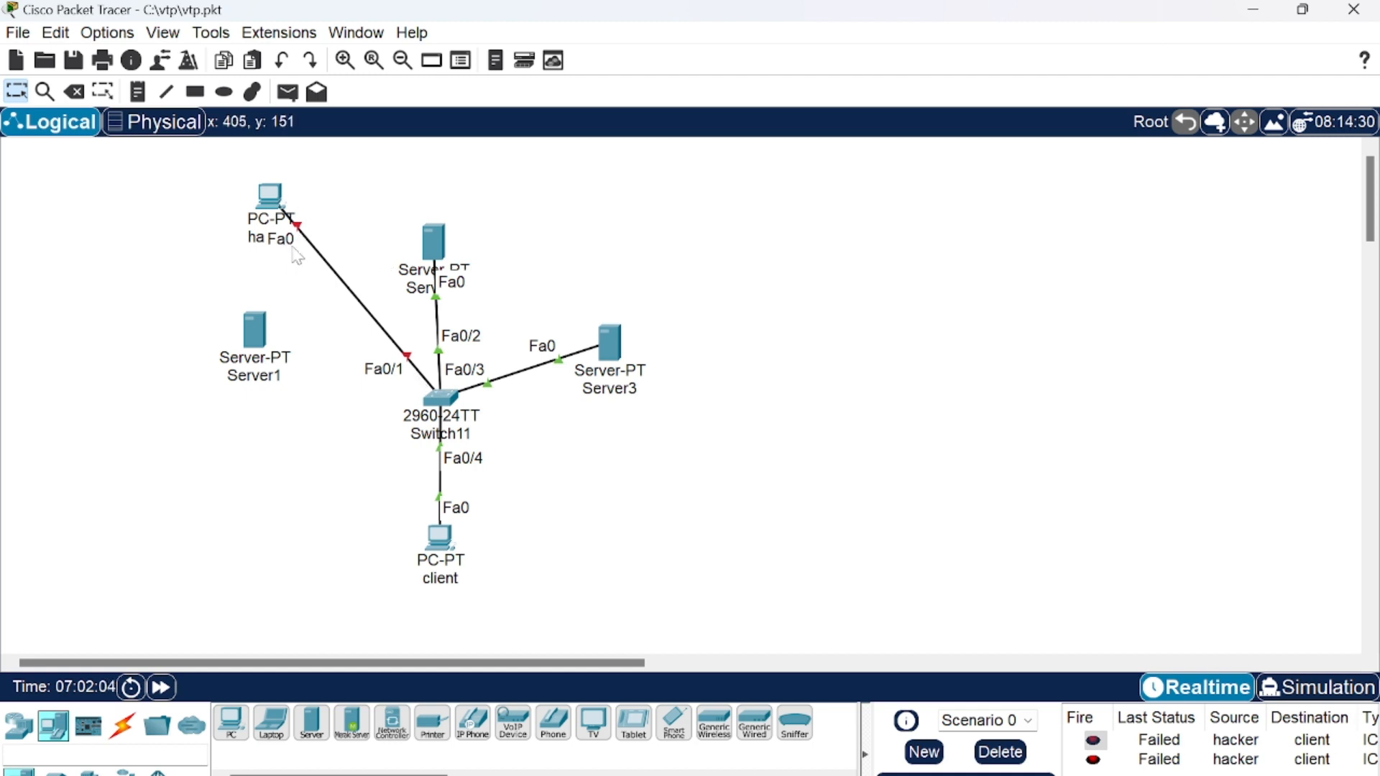
mouse_move(279, 205)
left_mouse_down()
mouse_move(253, 220)
mouse_move(281, 199)
mouse_move(268, 229)
mouse_move(295, 189)
mouse_move(286, 207)
left_mouse_up()
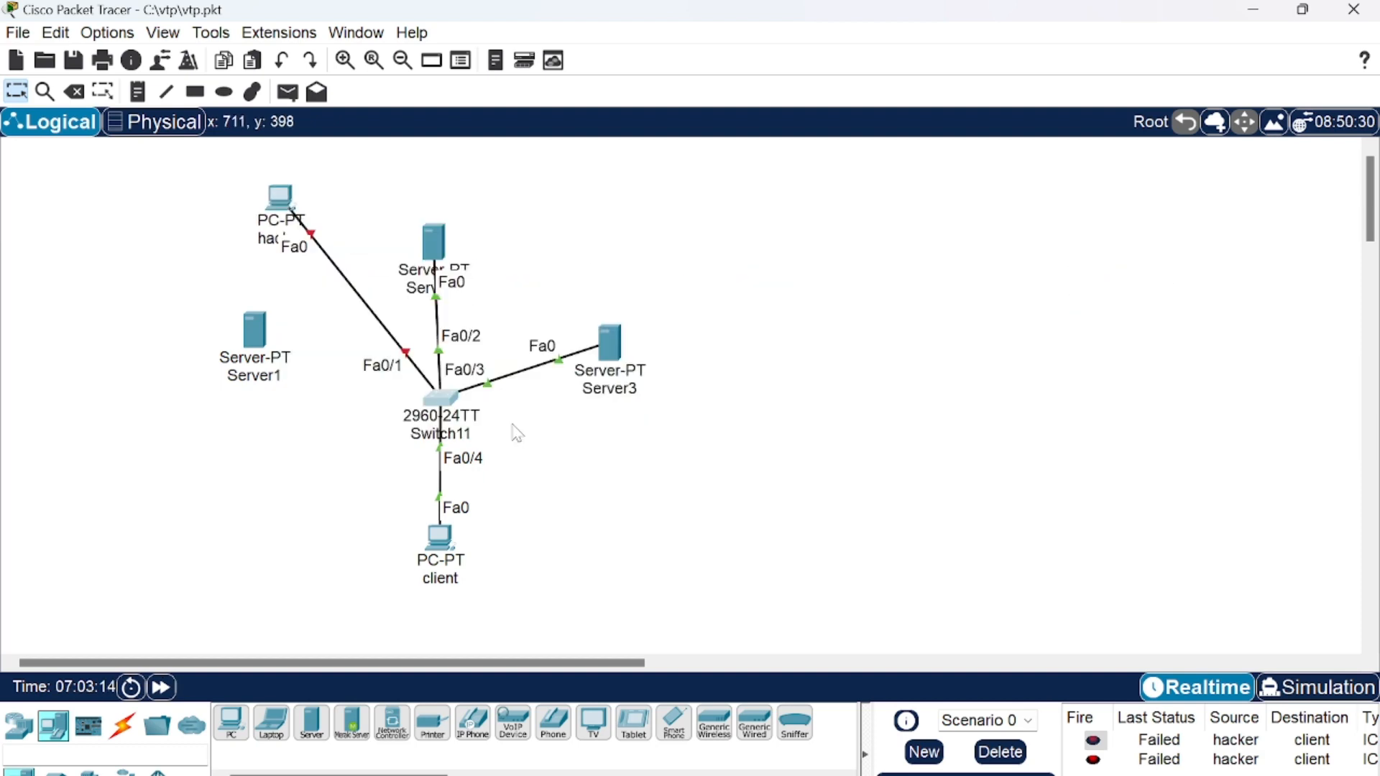
- Show Switch11's port-security details for interface fa0/1 and highlight the Last Source Address:Vlan line
left_click(444, 401)
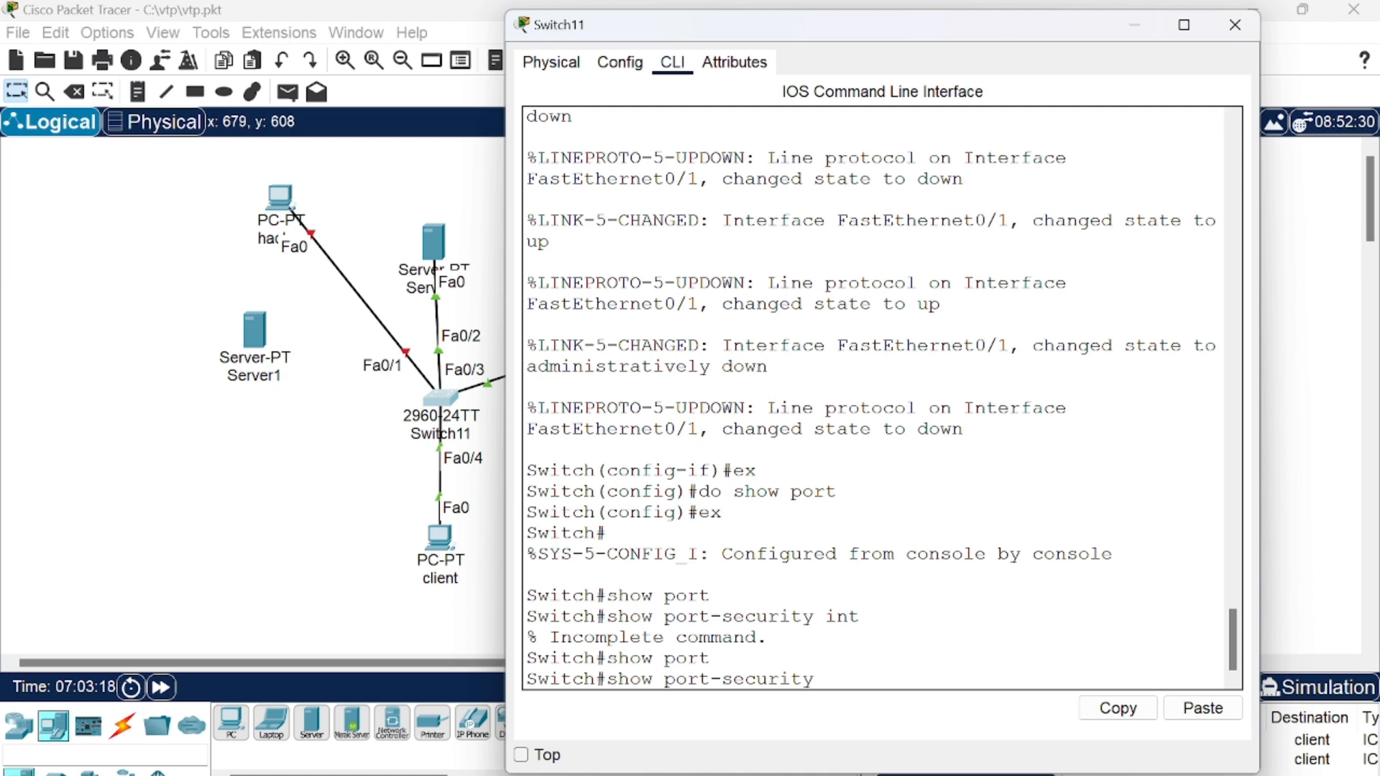
type("int fa0/1")
key("Return")
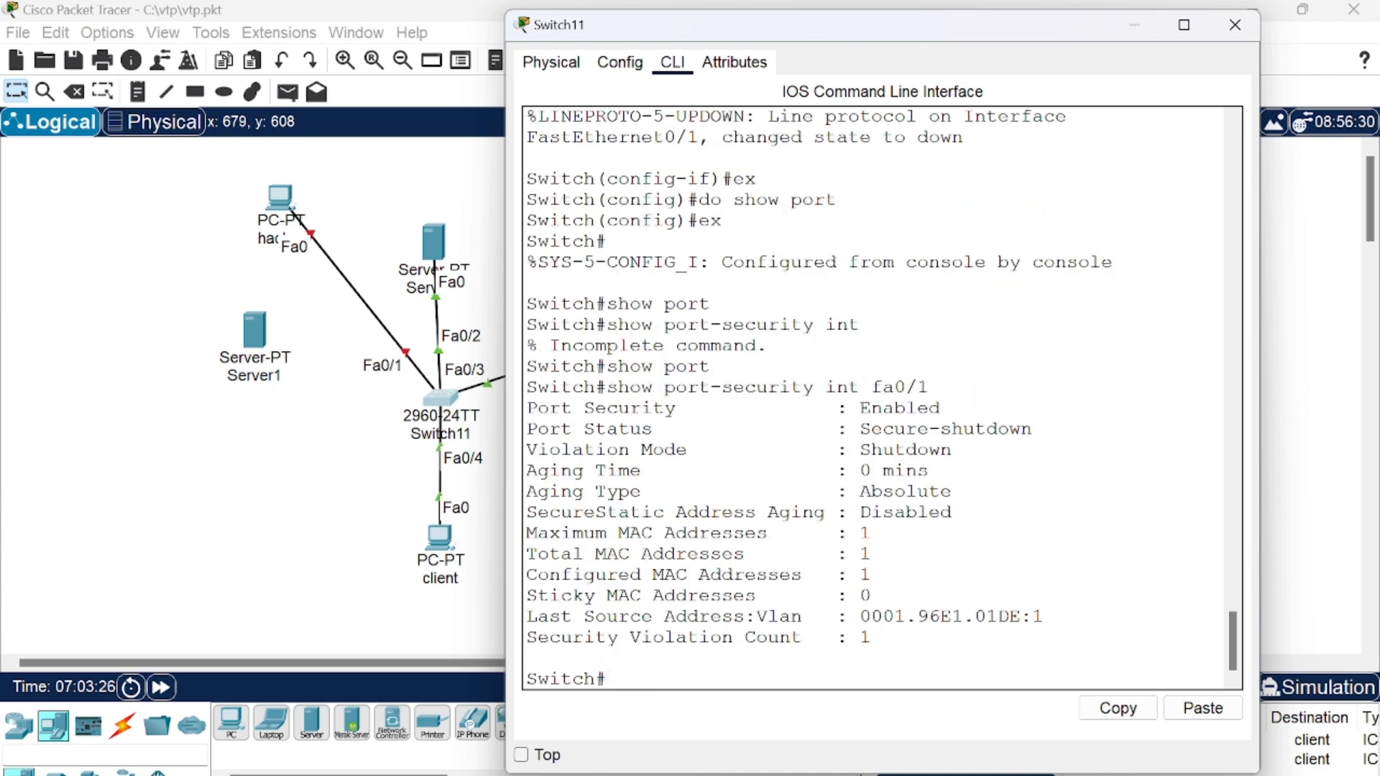
left_click_drag(527, 616, 1044, 617)
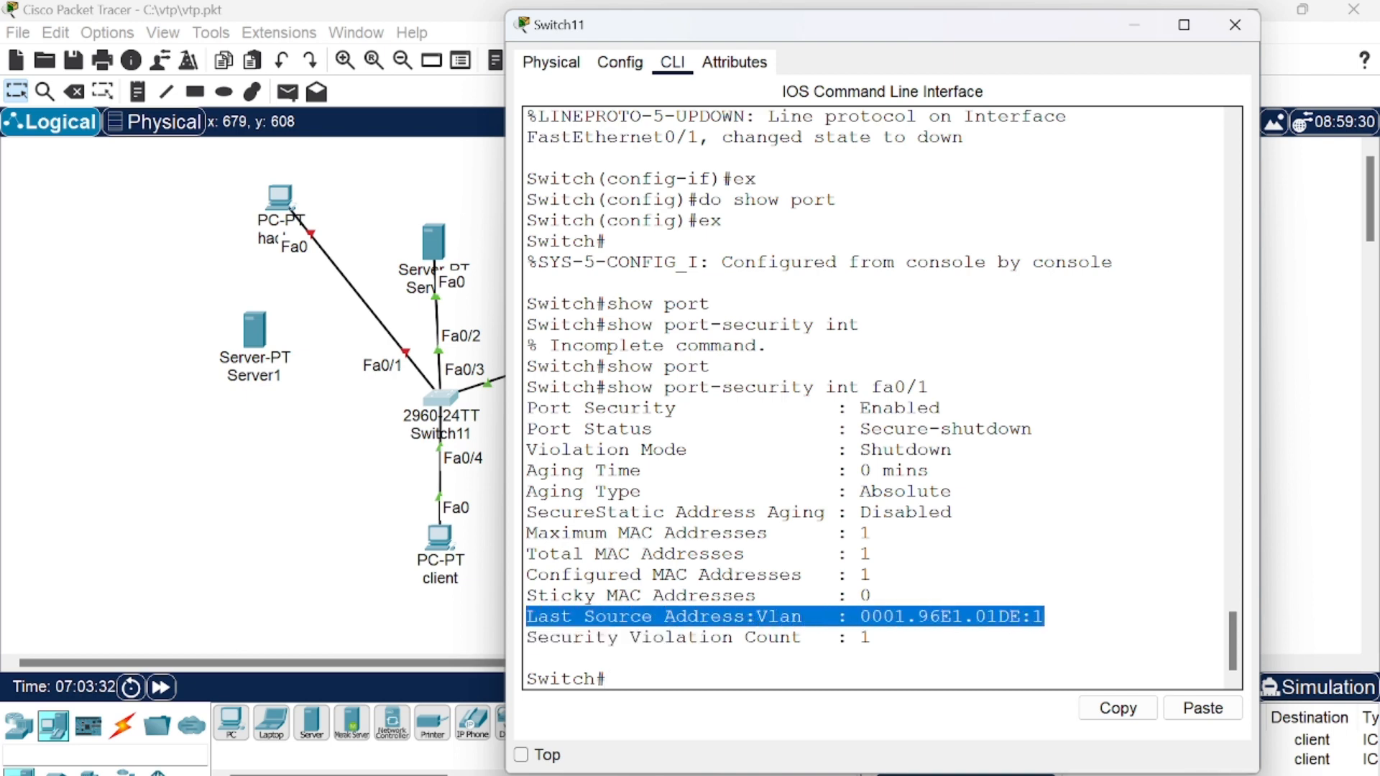
- Look up the MAC address in the hacker PC's FastEthernet0 configuration and move its window aside for comparison
left_click(281, 198)
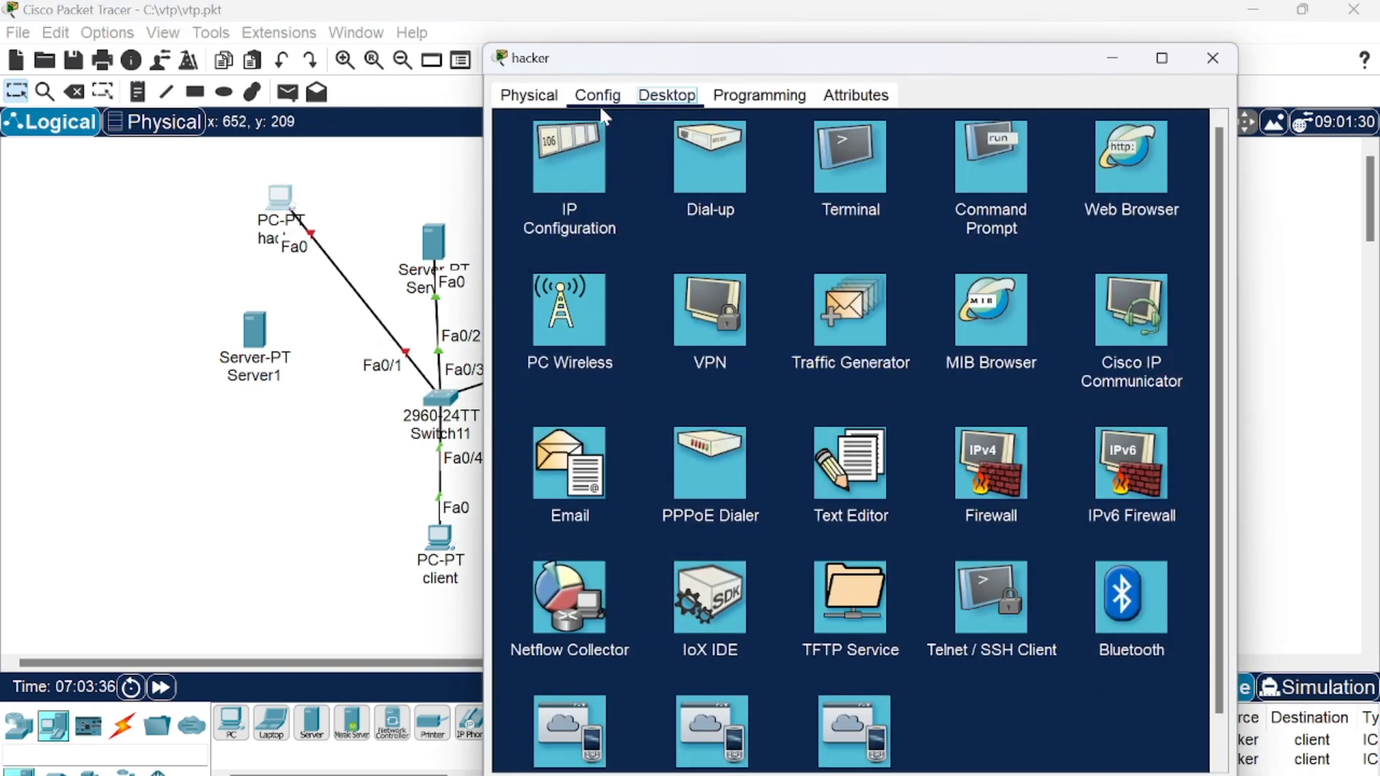
left_click(600, 107)
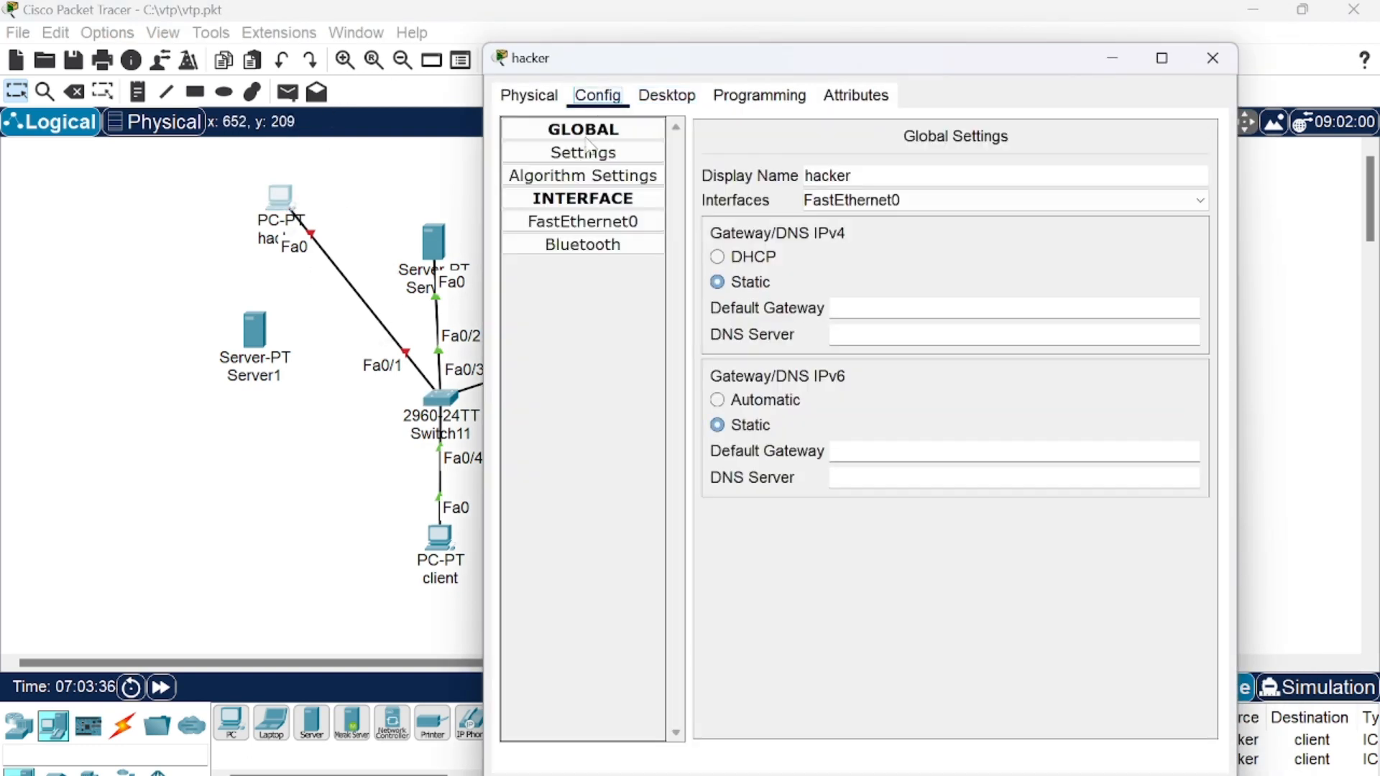
left_click(584, 223)
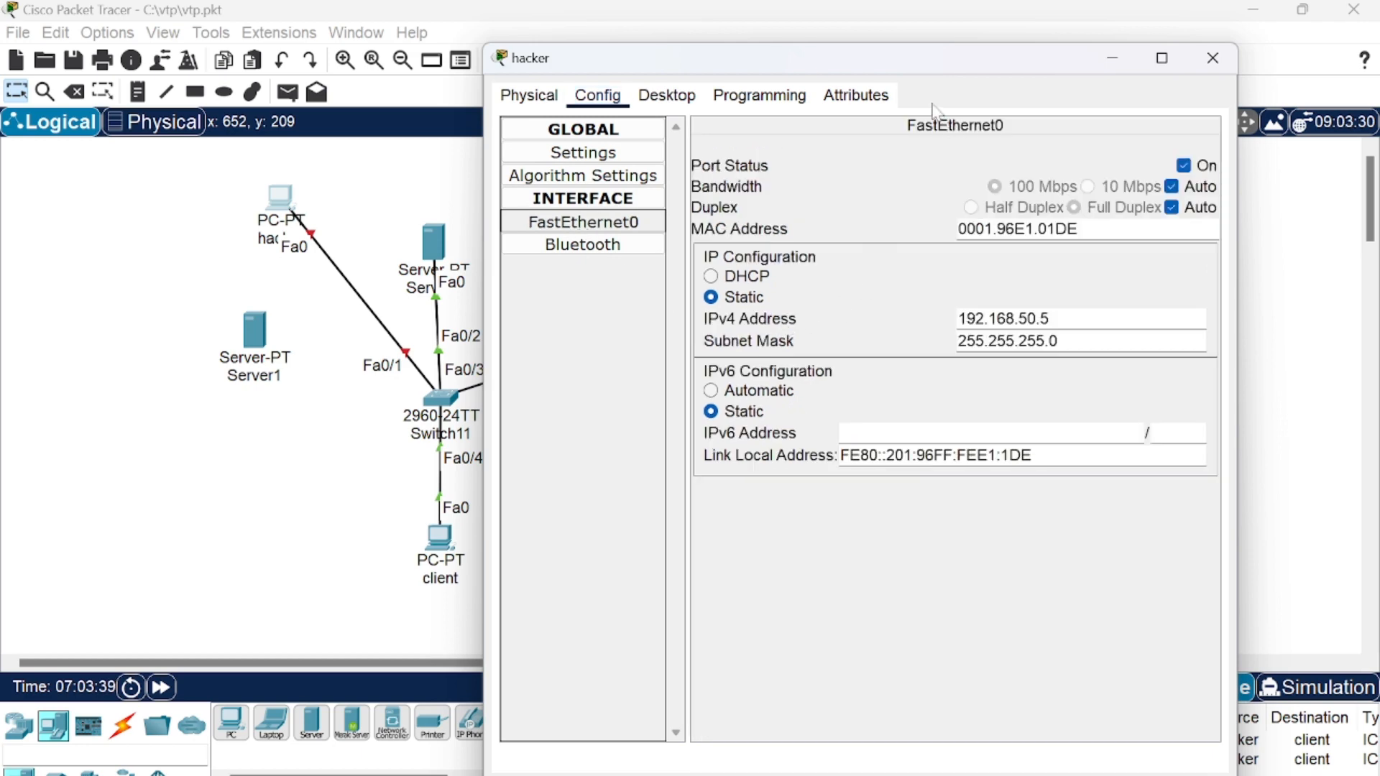
left_click_drag(951, 58, 1060, 136)
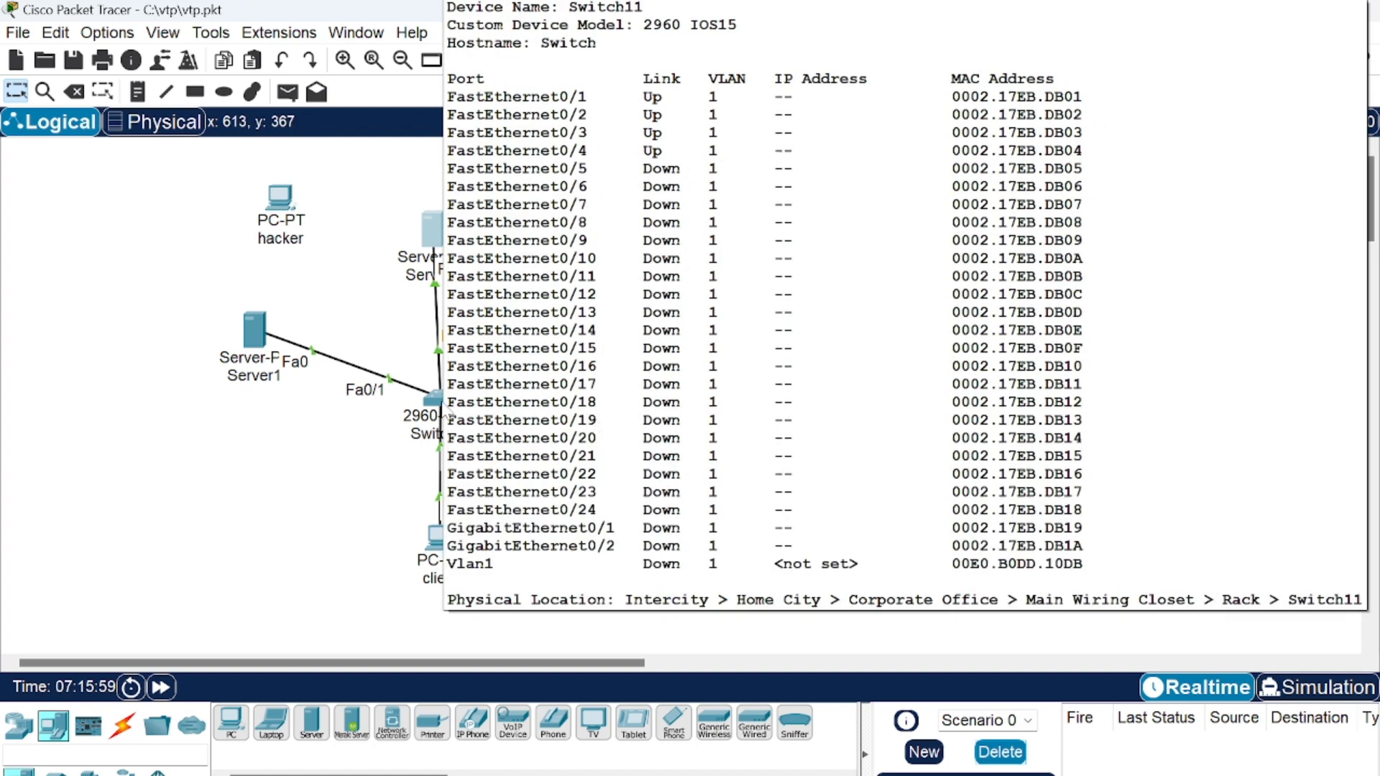
- In Switch11's command line, exit the fa0/1 interface and enter interface configuration for fa0/2
left_click(442, 399)
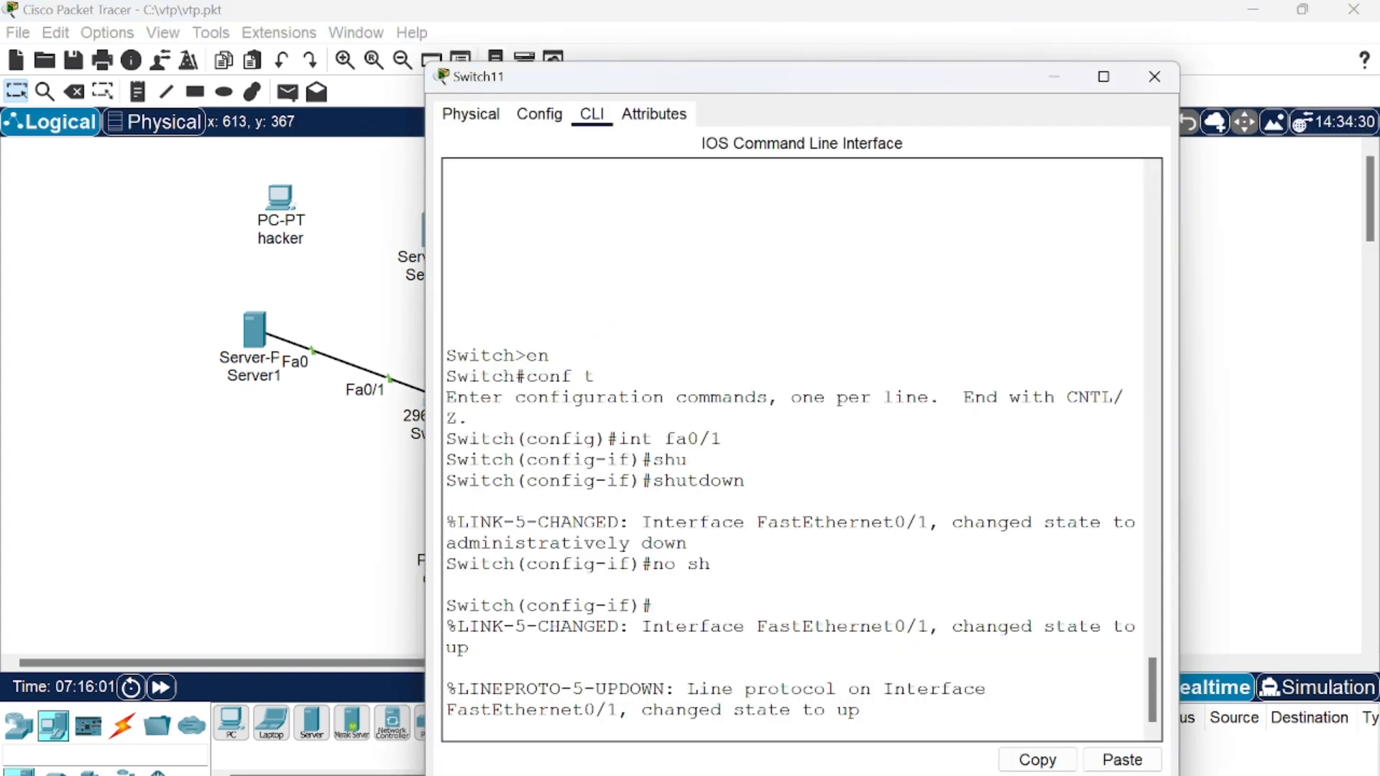
key("Return")
type("e")
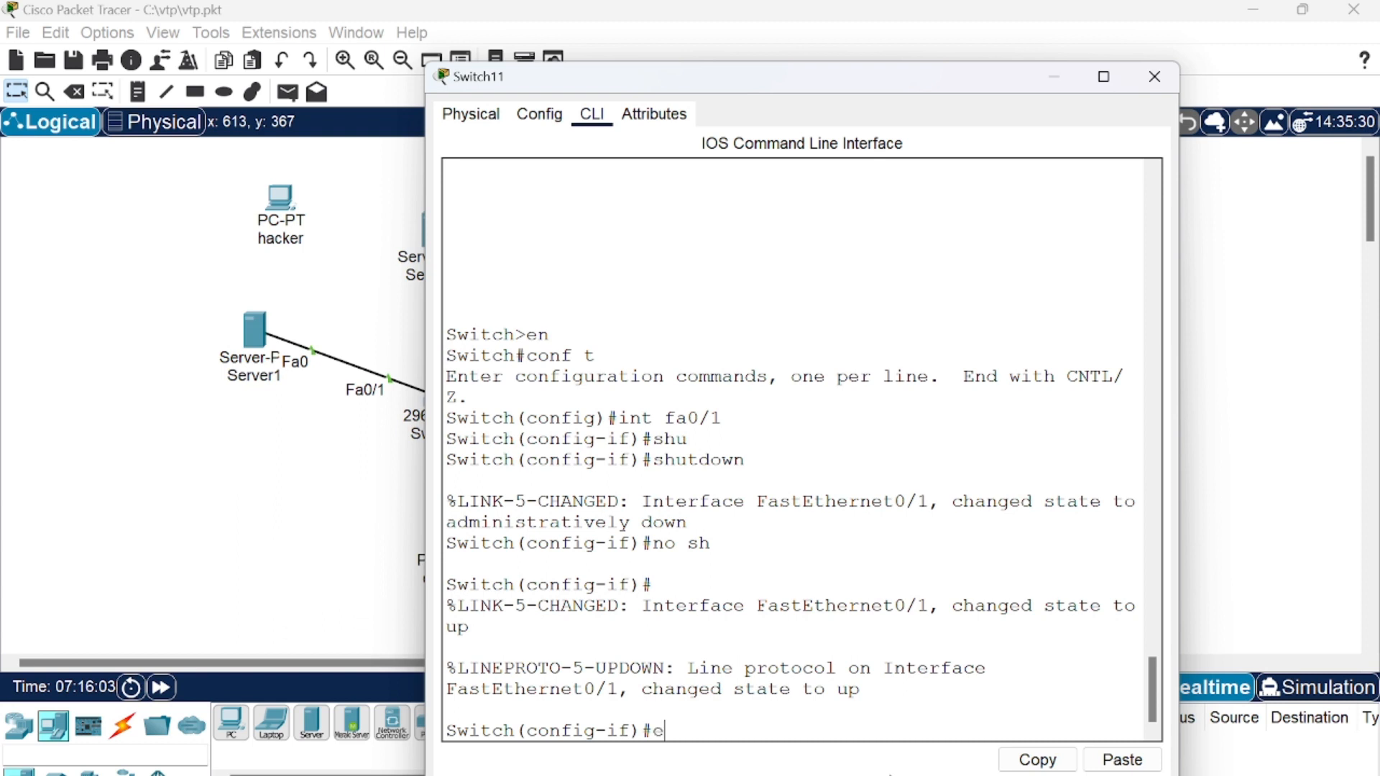
type("x")
key("Return")
type("int")
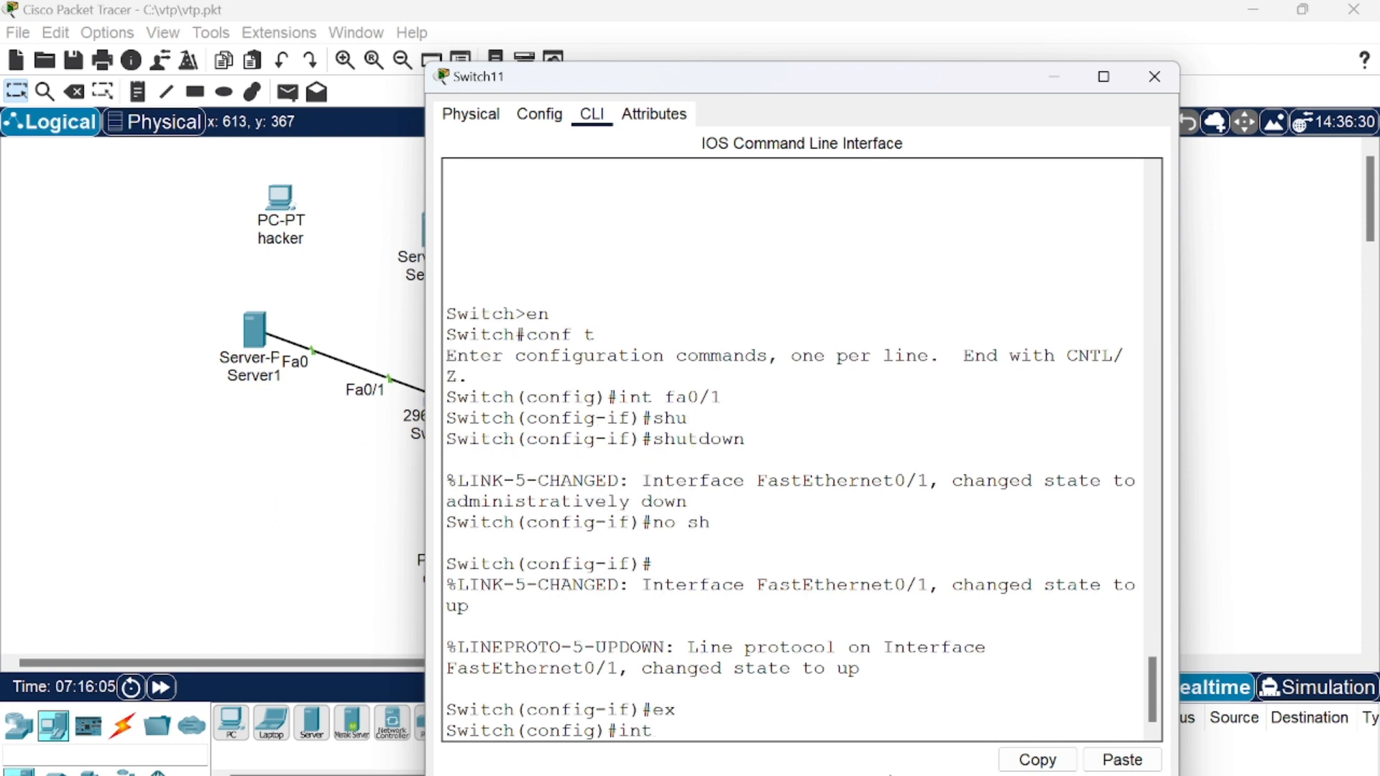
type(" fa0/2")
key("Return")
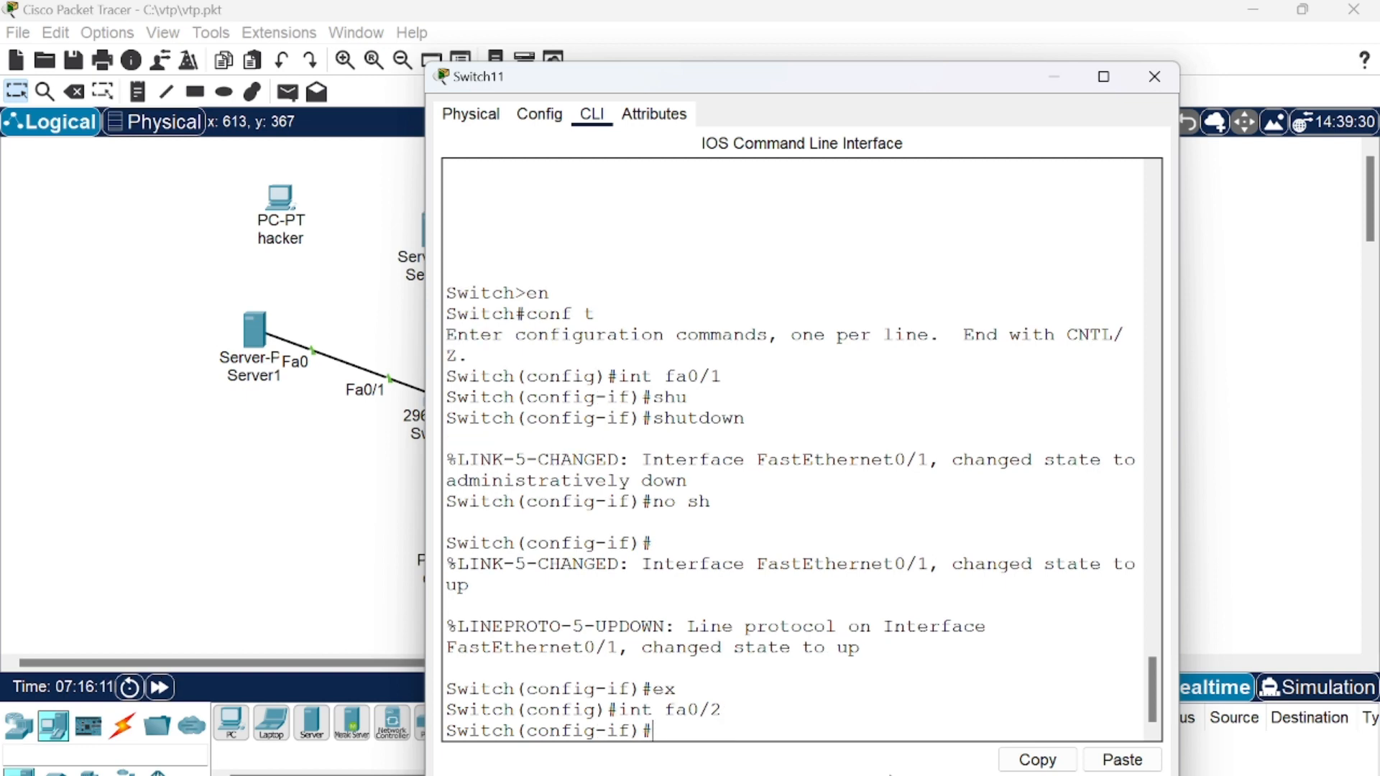
type("sw")
key("Tab")
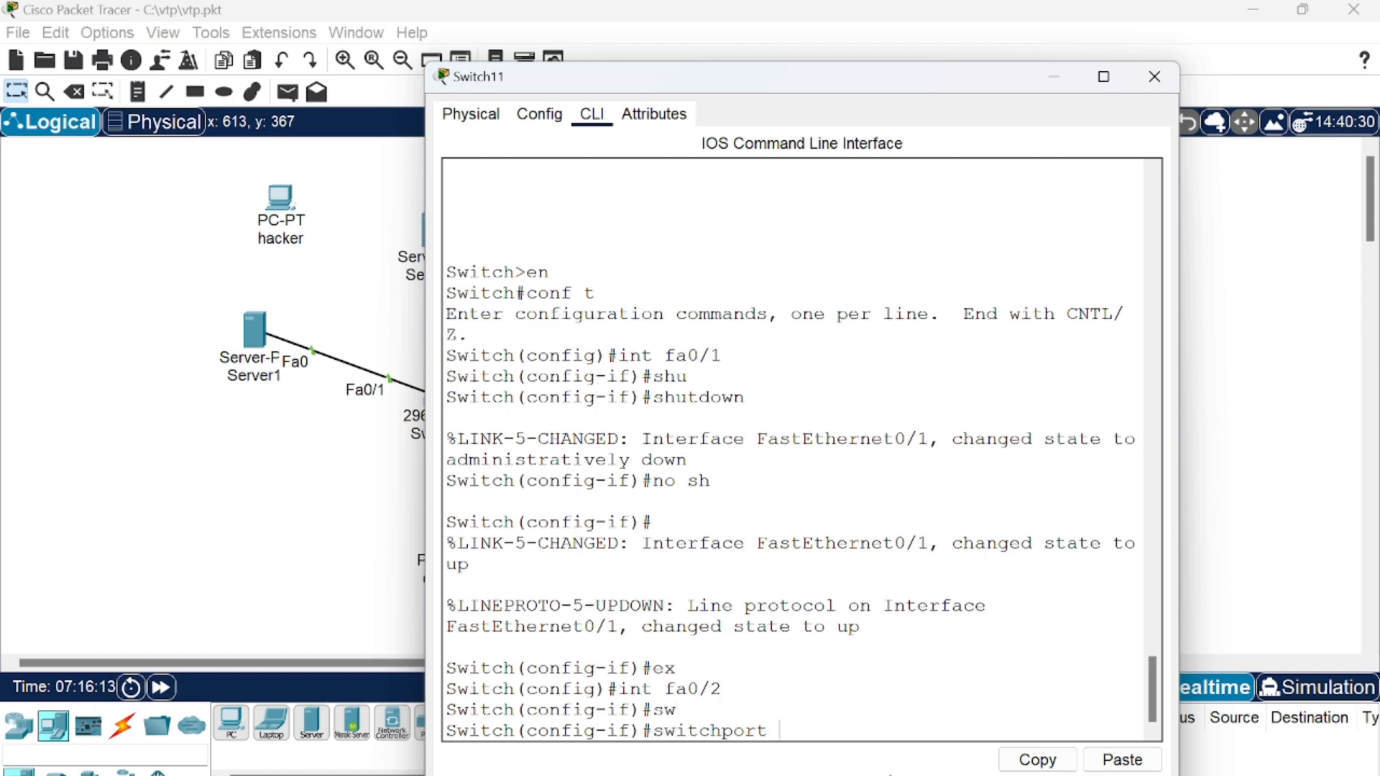
key("BackSpace")
key("BackSpace")
key("BackSpace")
key("BackSpace")
key("BackSpace")
key("BackSpace")
key("BackSpace")
key("BackSpace")
key("BackSpace")
key("BackSpace")
key("BackSpace")
- Run do show port-security int fa0/2 and highlight the Port Security value in its output
type("do show por")
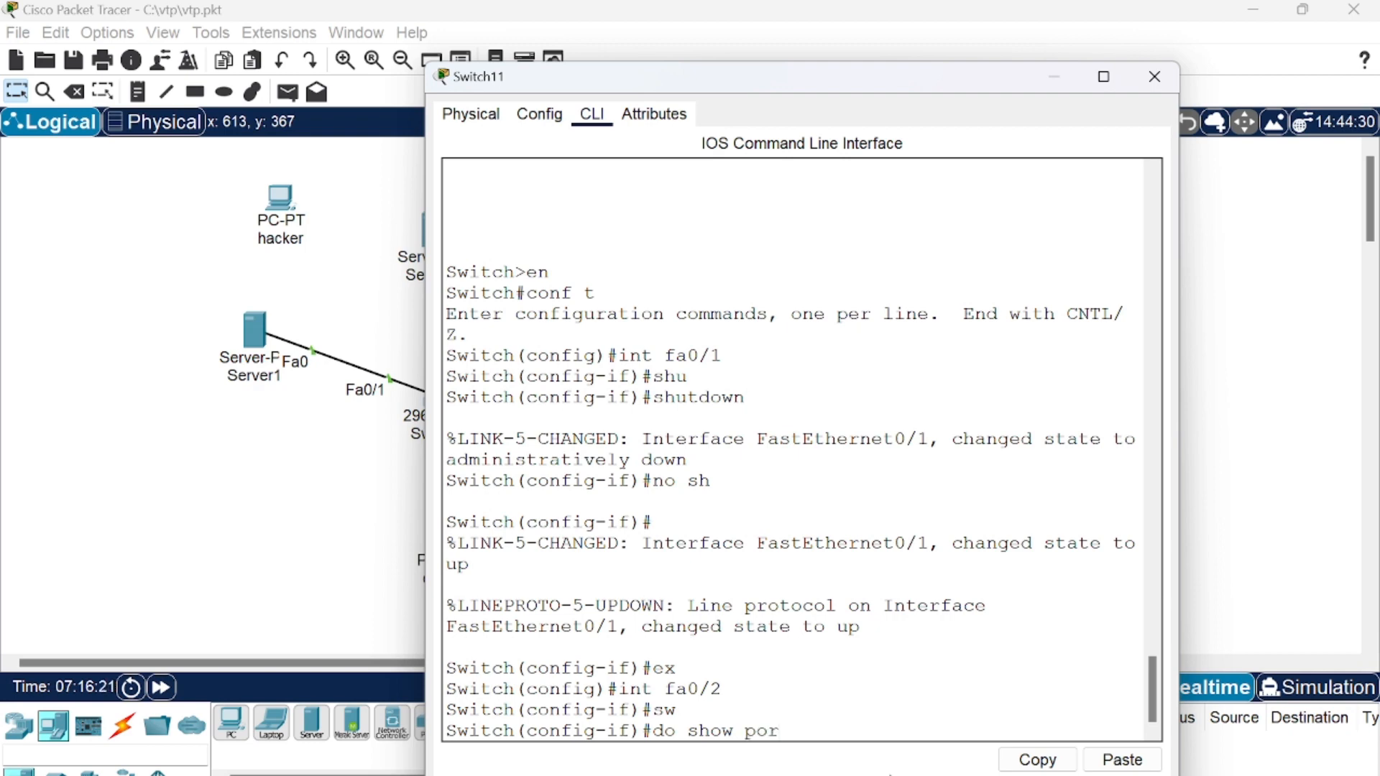
type("t")
key("Tab")
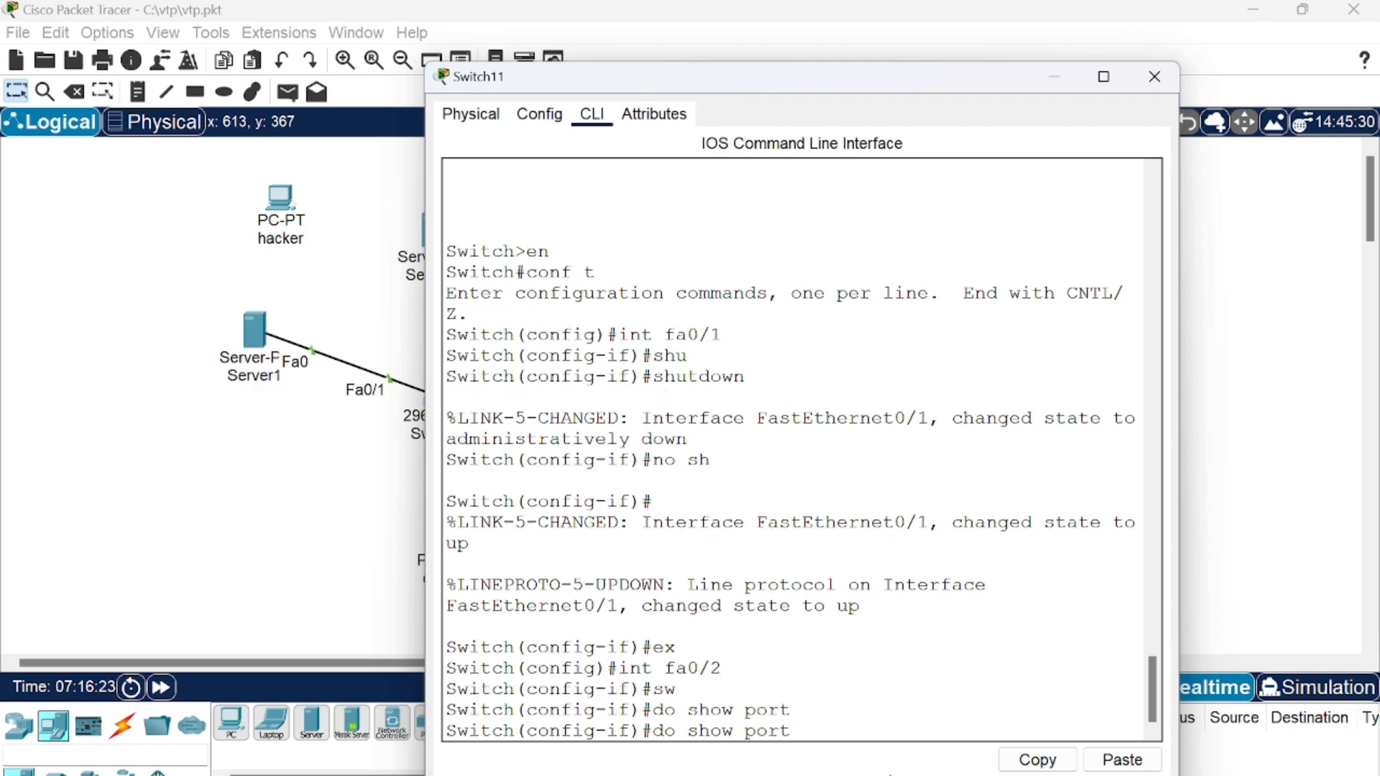
type("-securiy")
key("BackSpace")
type("ty int")
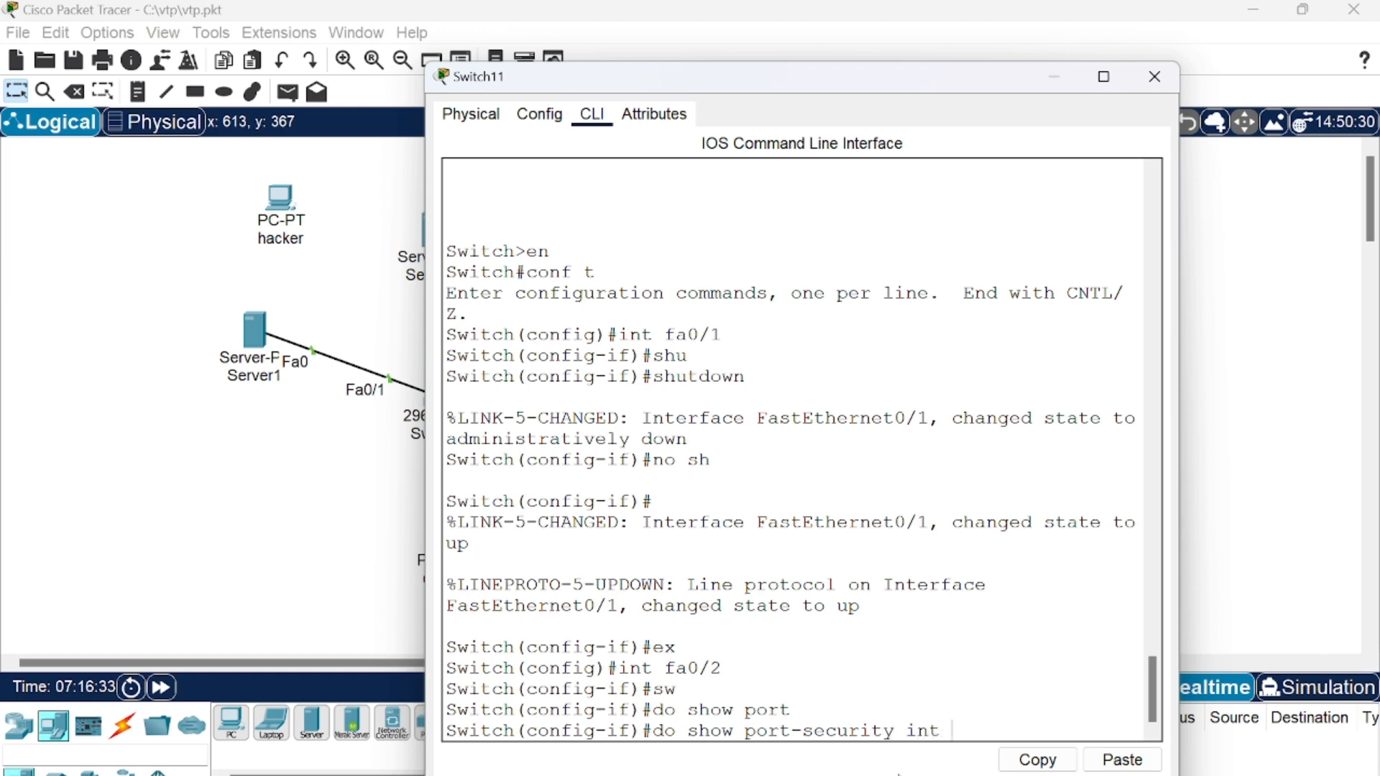
type(" fa0/2")
key("Return")
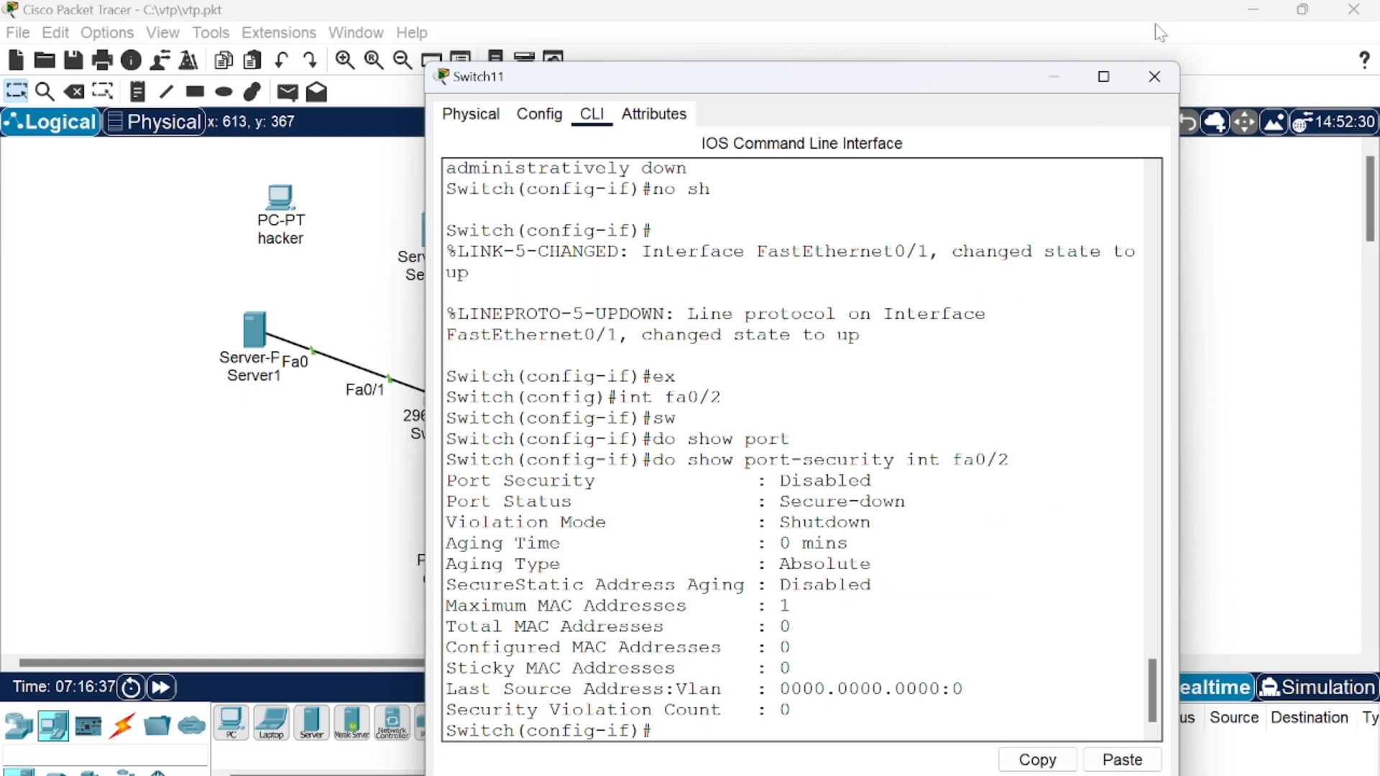
left_click_drag(769, 480, 872, 481)
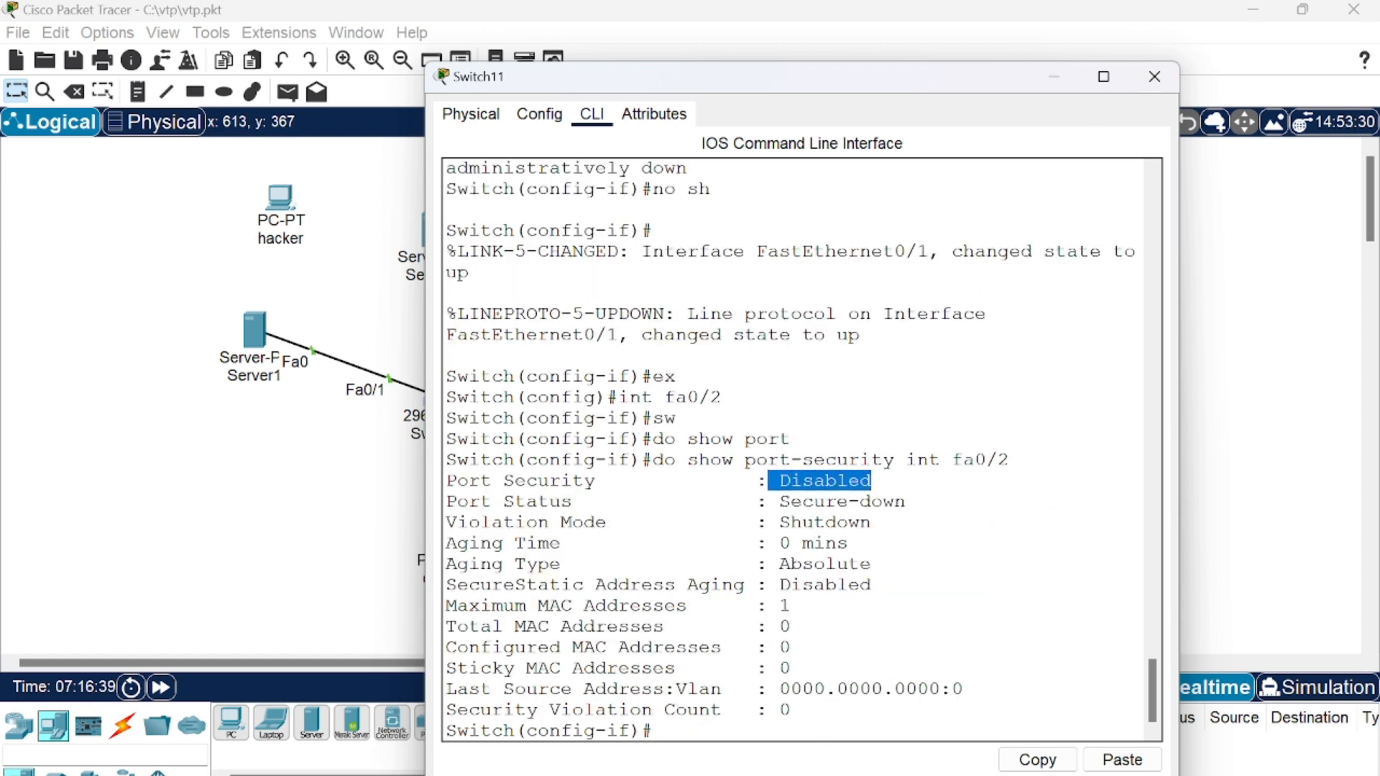
- Enable port security on fa0/2 with the switchport port-security command
left_click(652, 731)
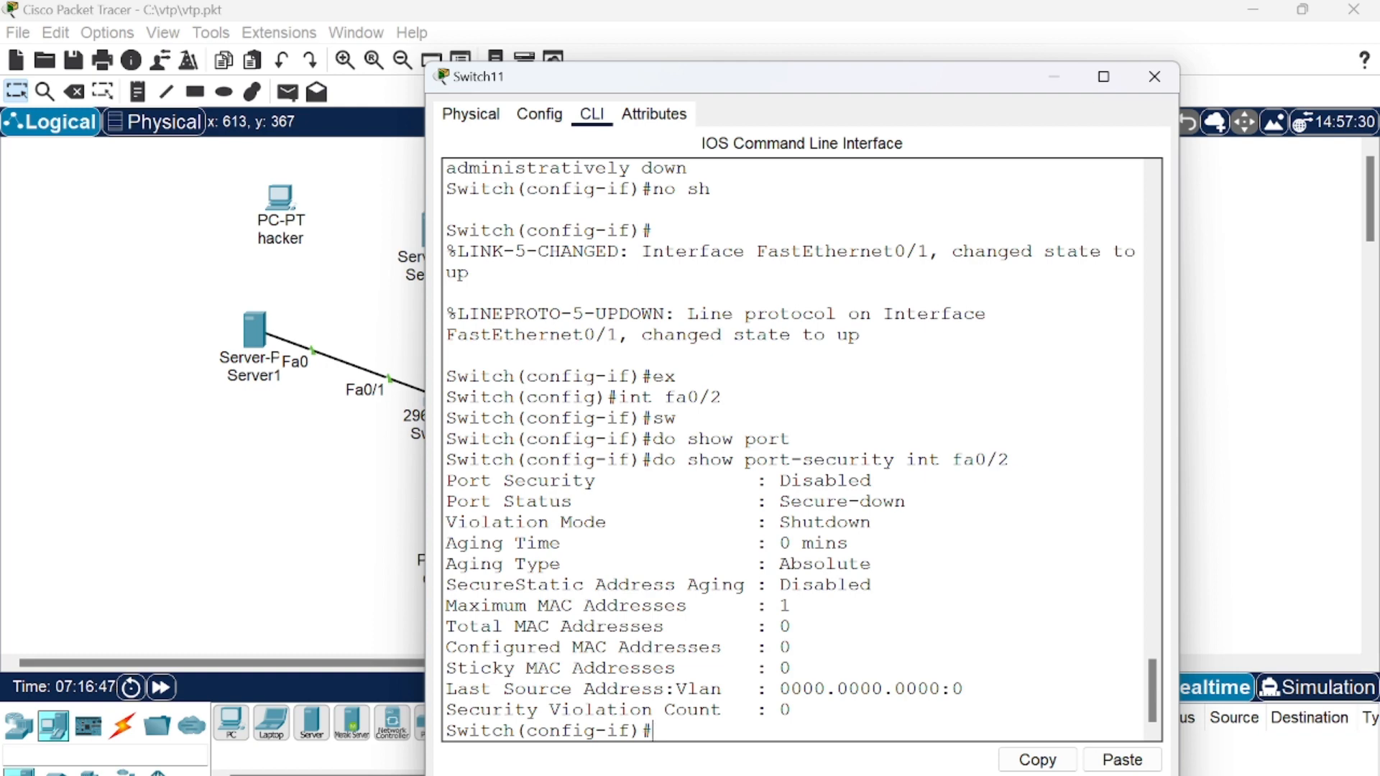
type("sw")
key("Tab")
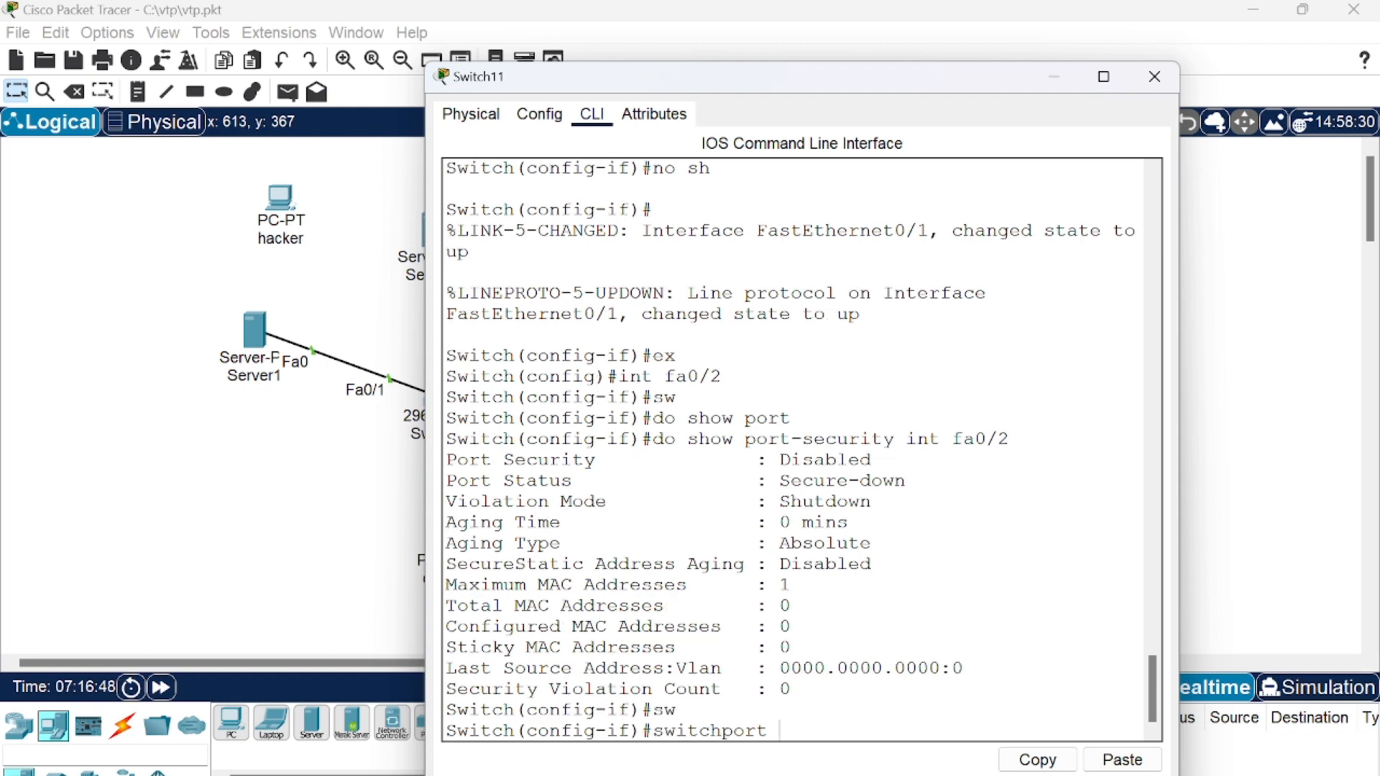
type("por")
key("Tab")
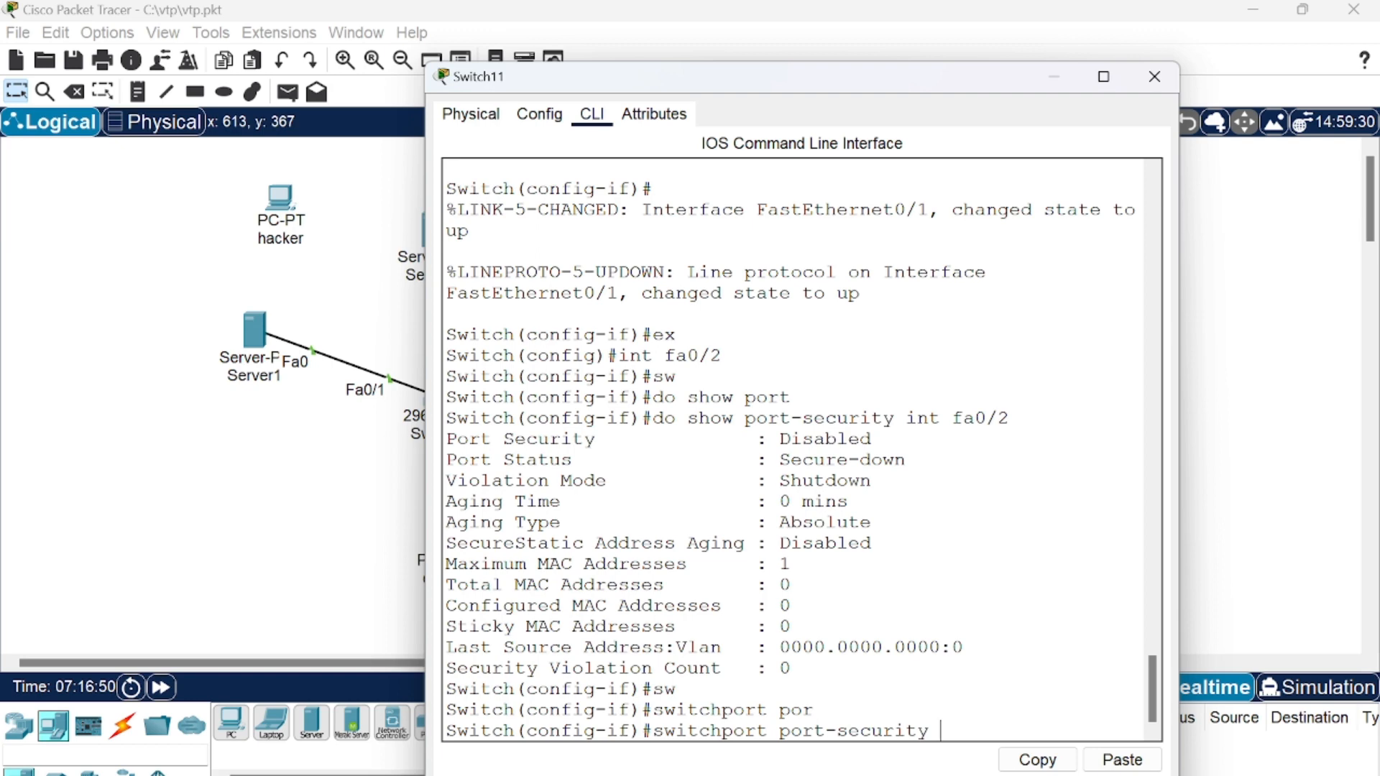
key("Return")
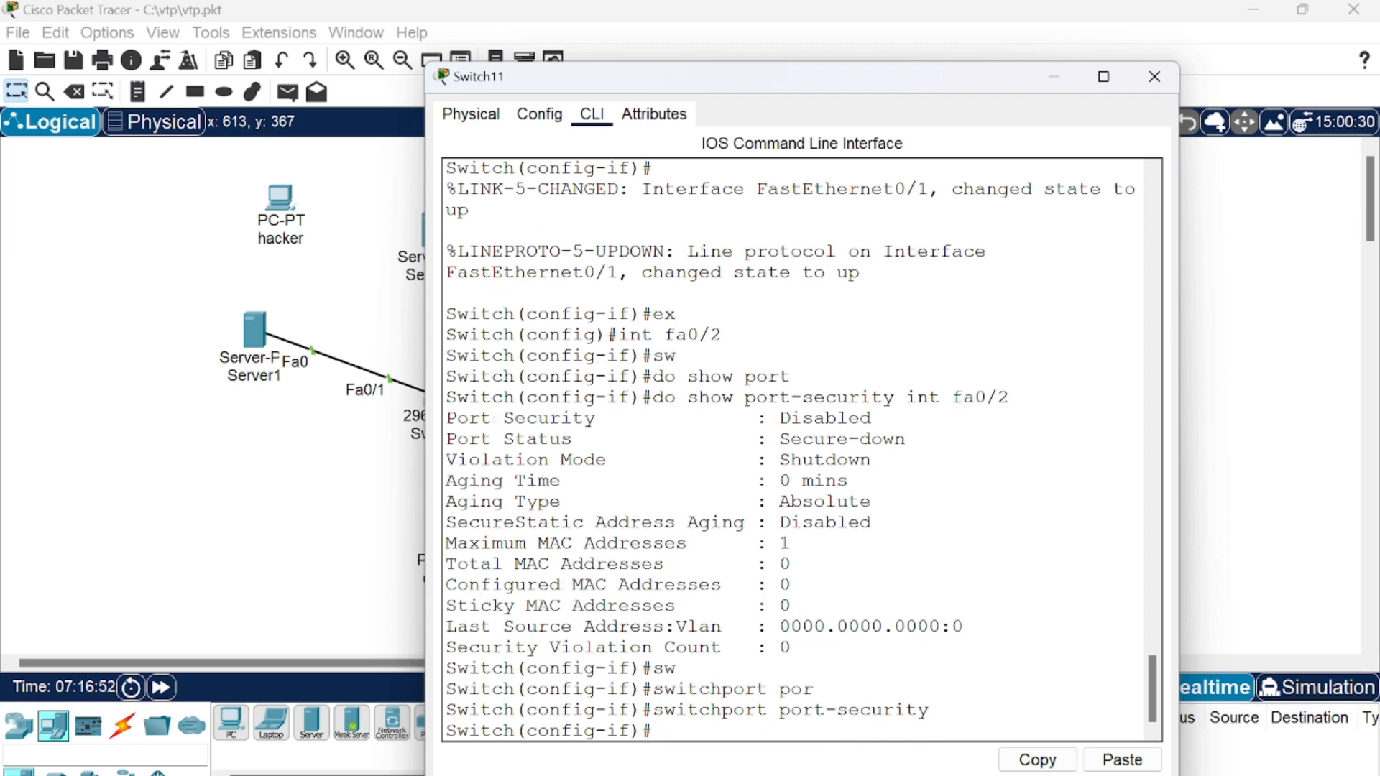
- Run do show port-security int fa0/2 again to check the interface's port-security settings
type("e")
key("BackSpace")
type("do show por")
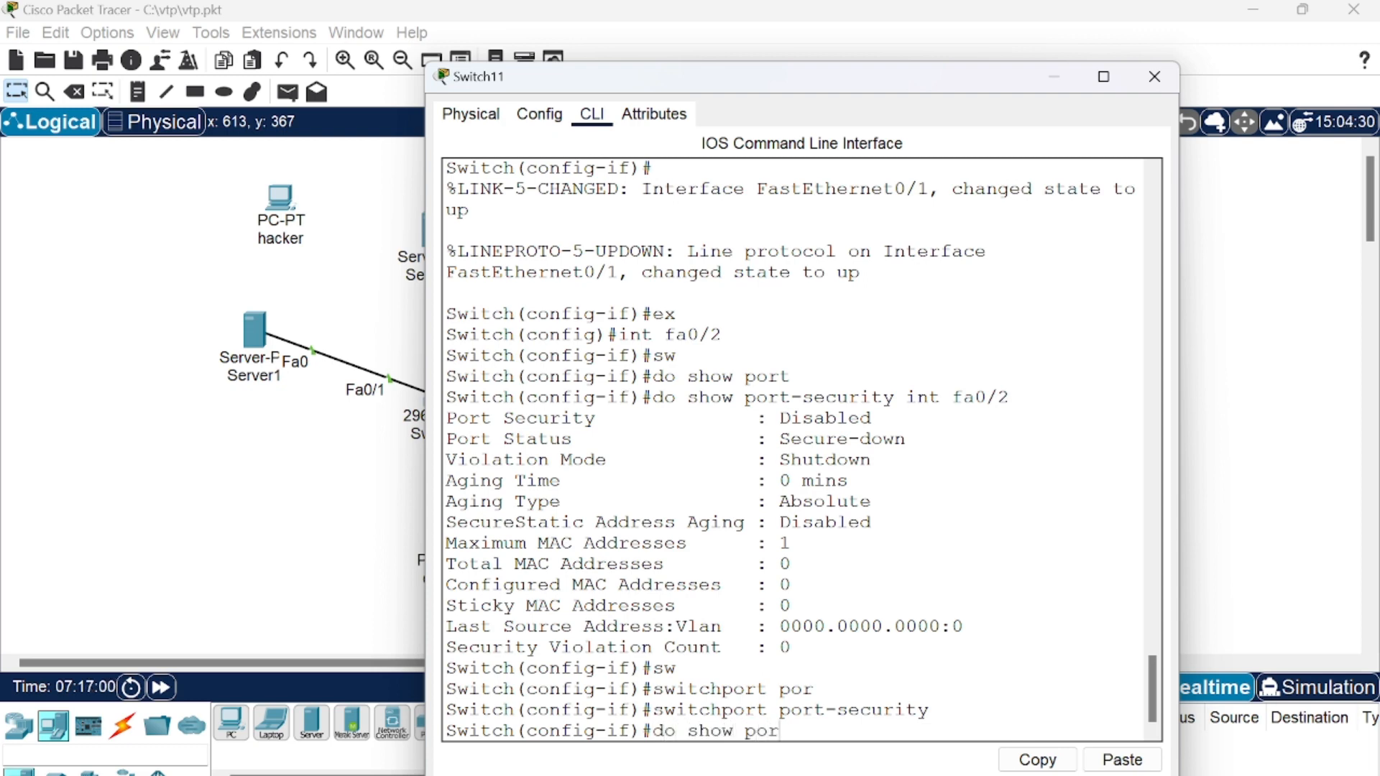
type("t-se")
key("Tab")
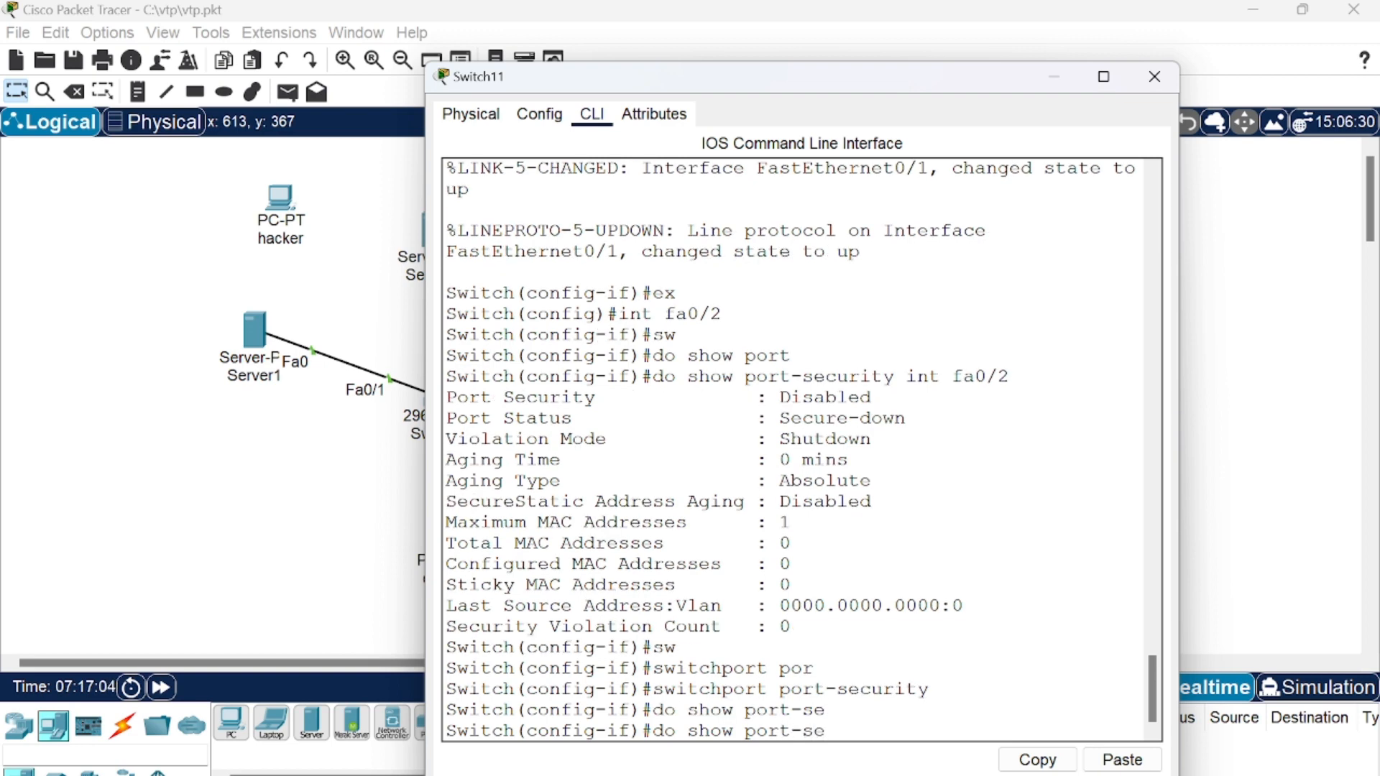
type("curity int fa")
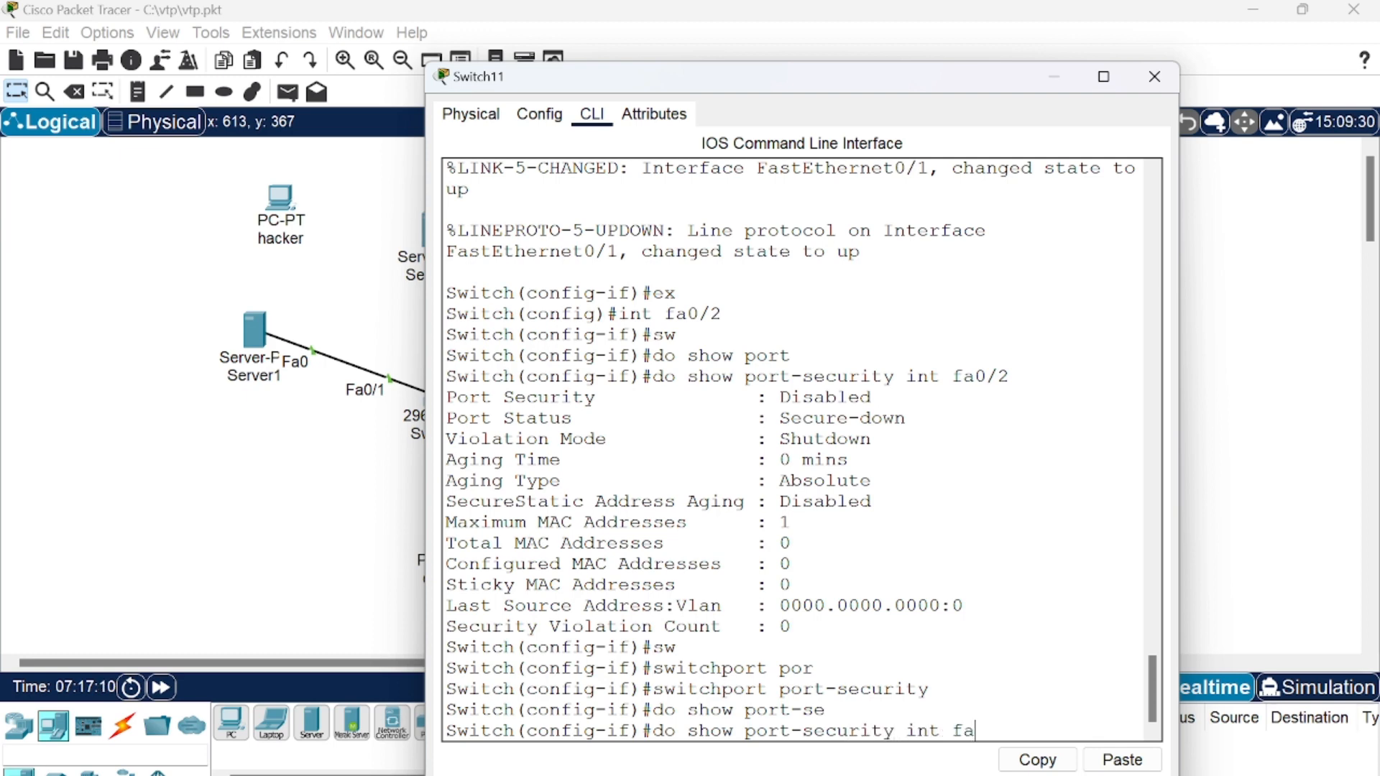
type("0/2")
key("Return")
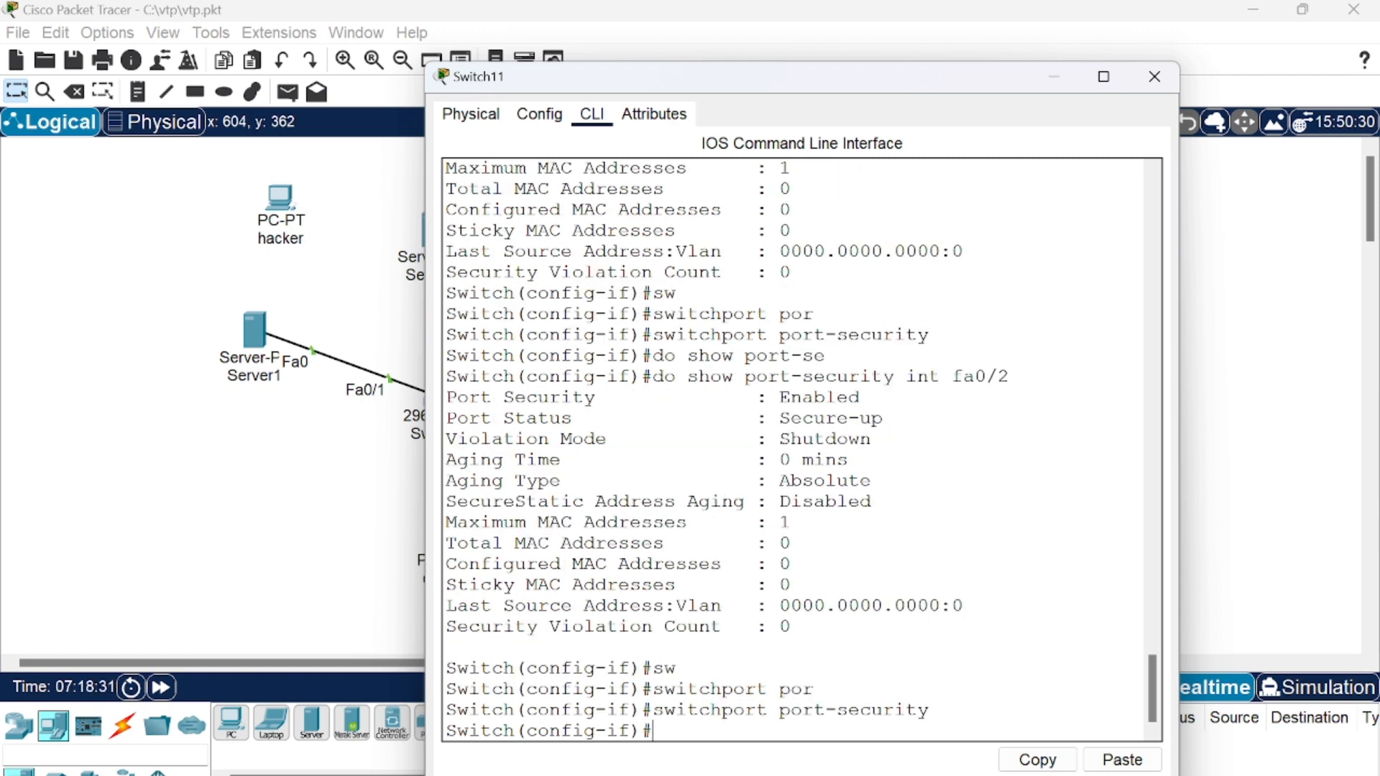
- Enable sticky MAC address learning on fa0/2 with the switchport port-security mac-address sticky command
type("sw")
key("Tab")
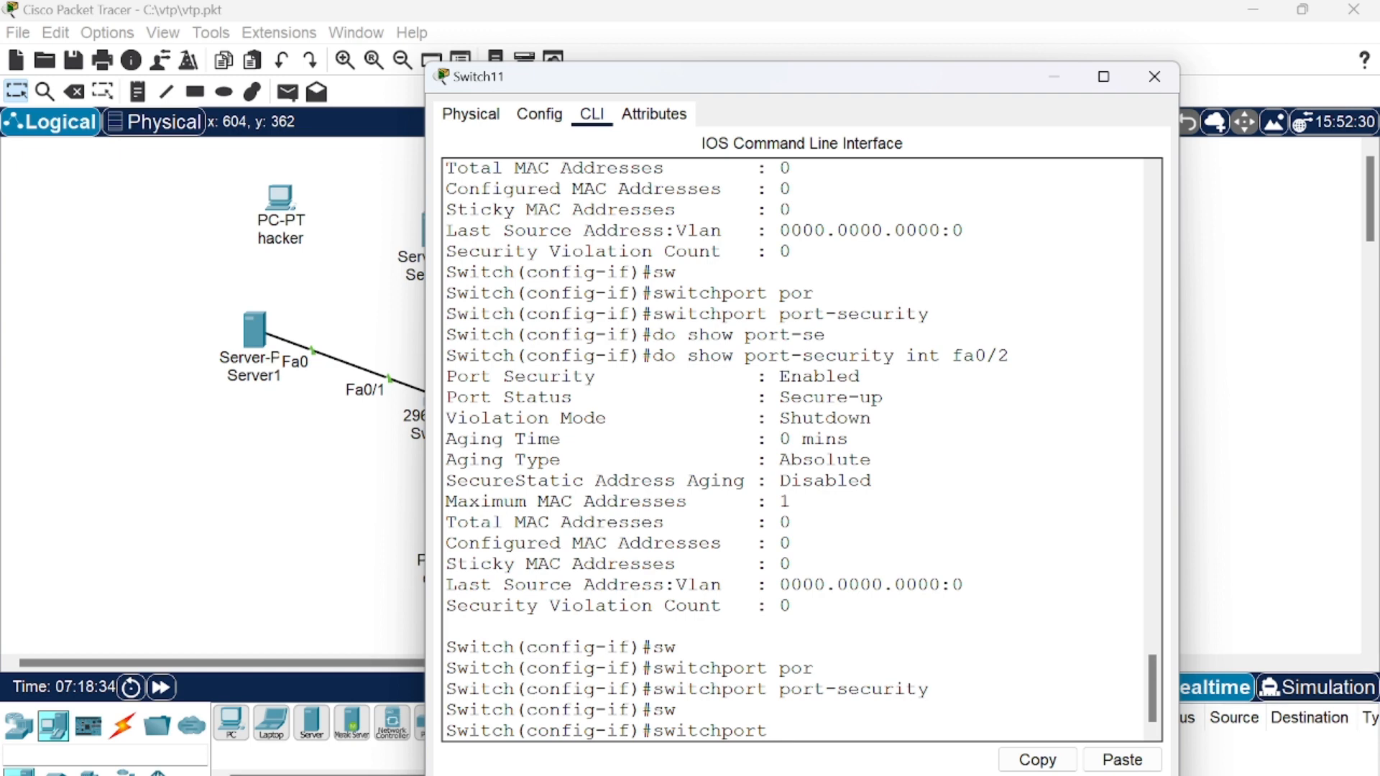
key("Tab")
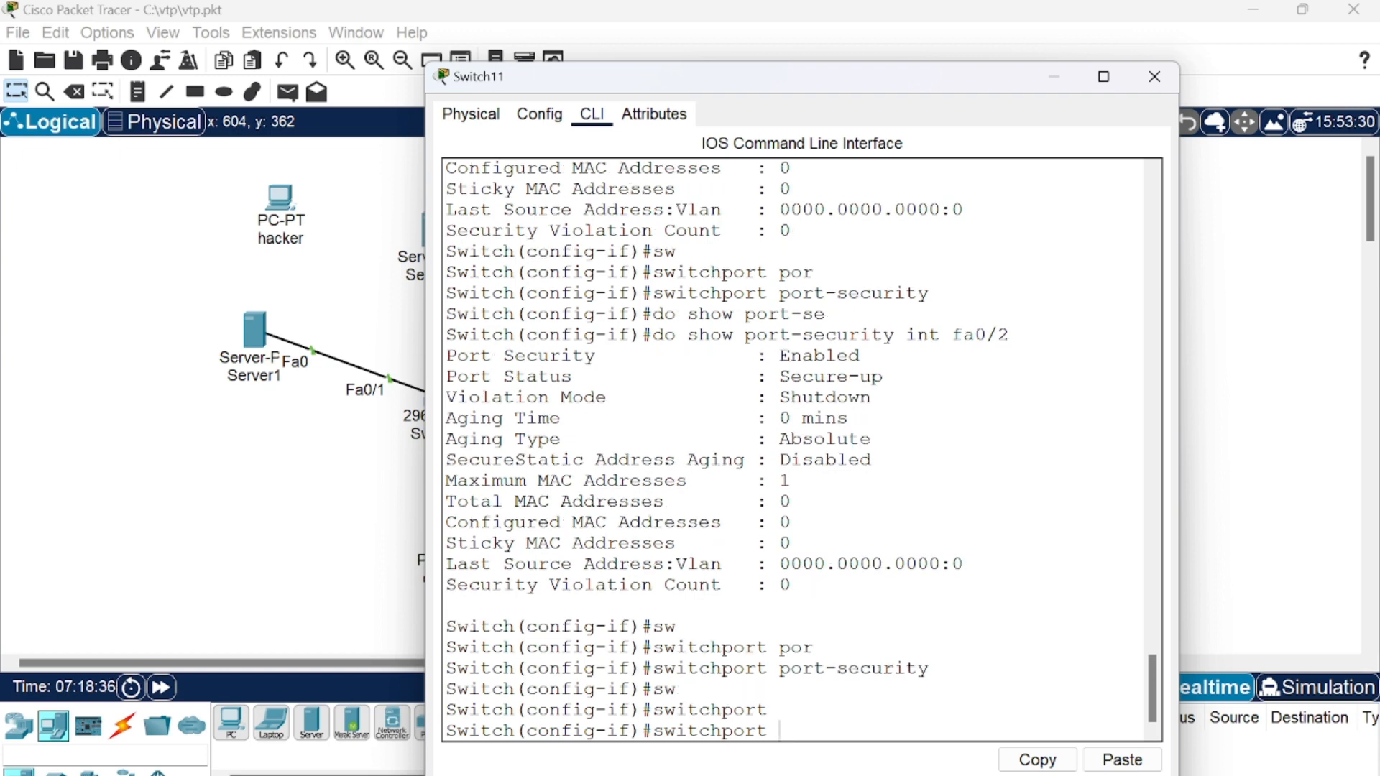
type("por")
key("Tab")
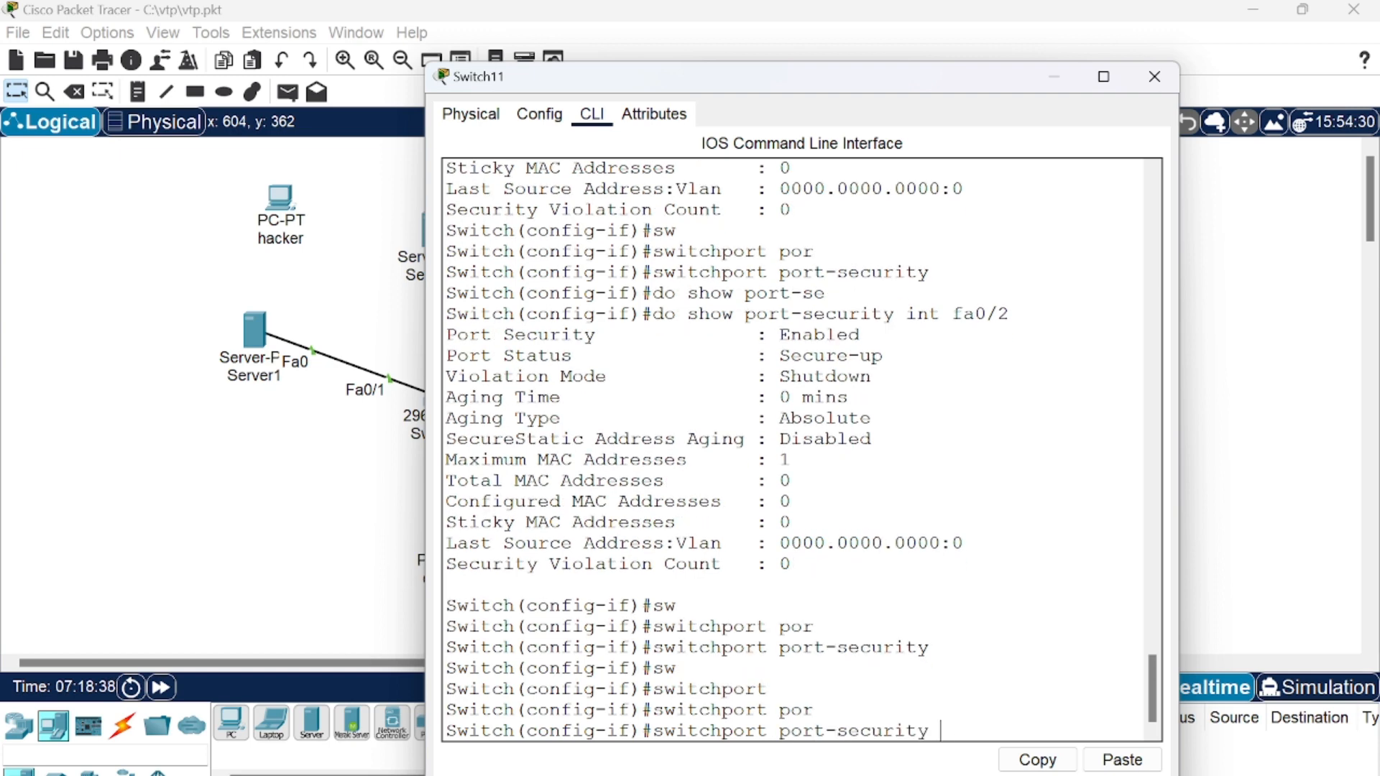
type("mac")
key("Tab")
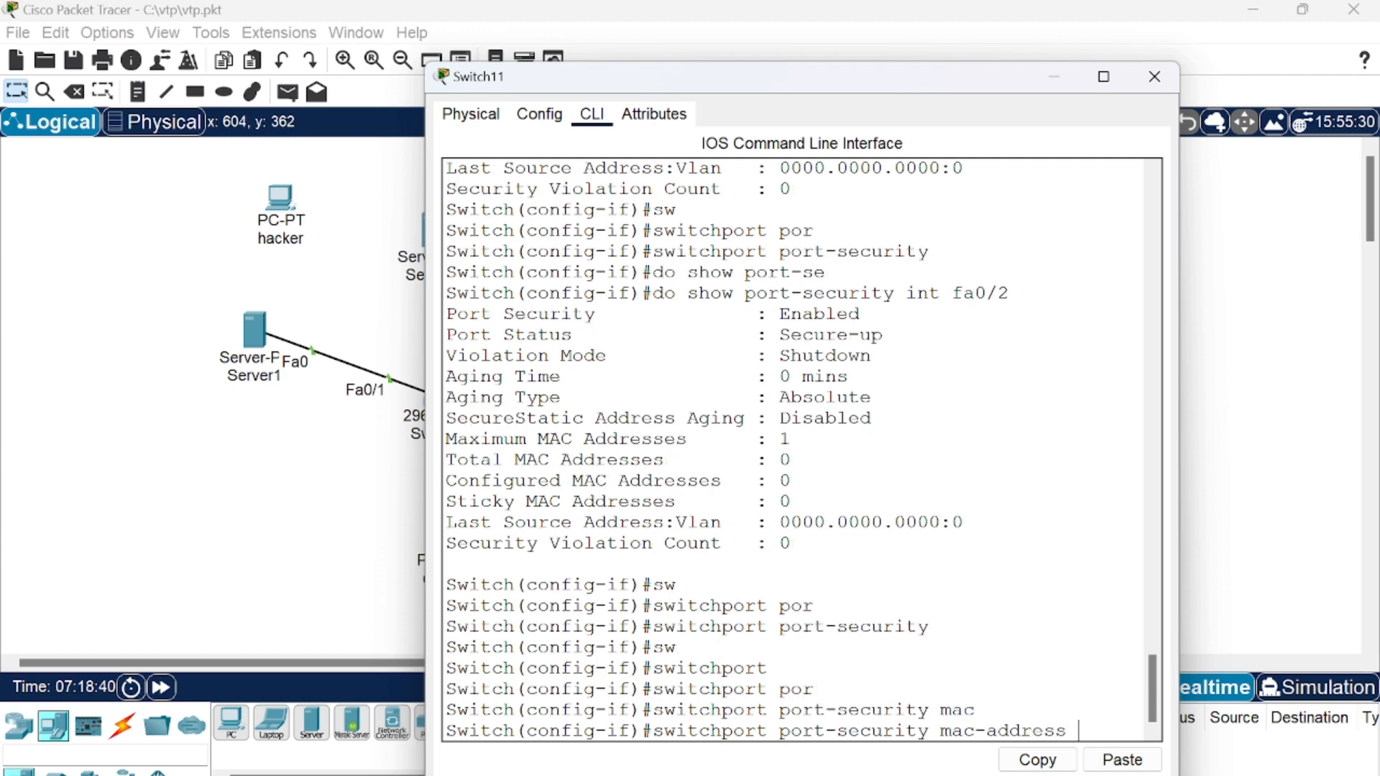
type("st")
key("Tab")
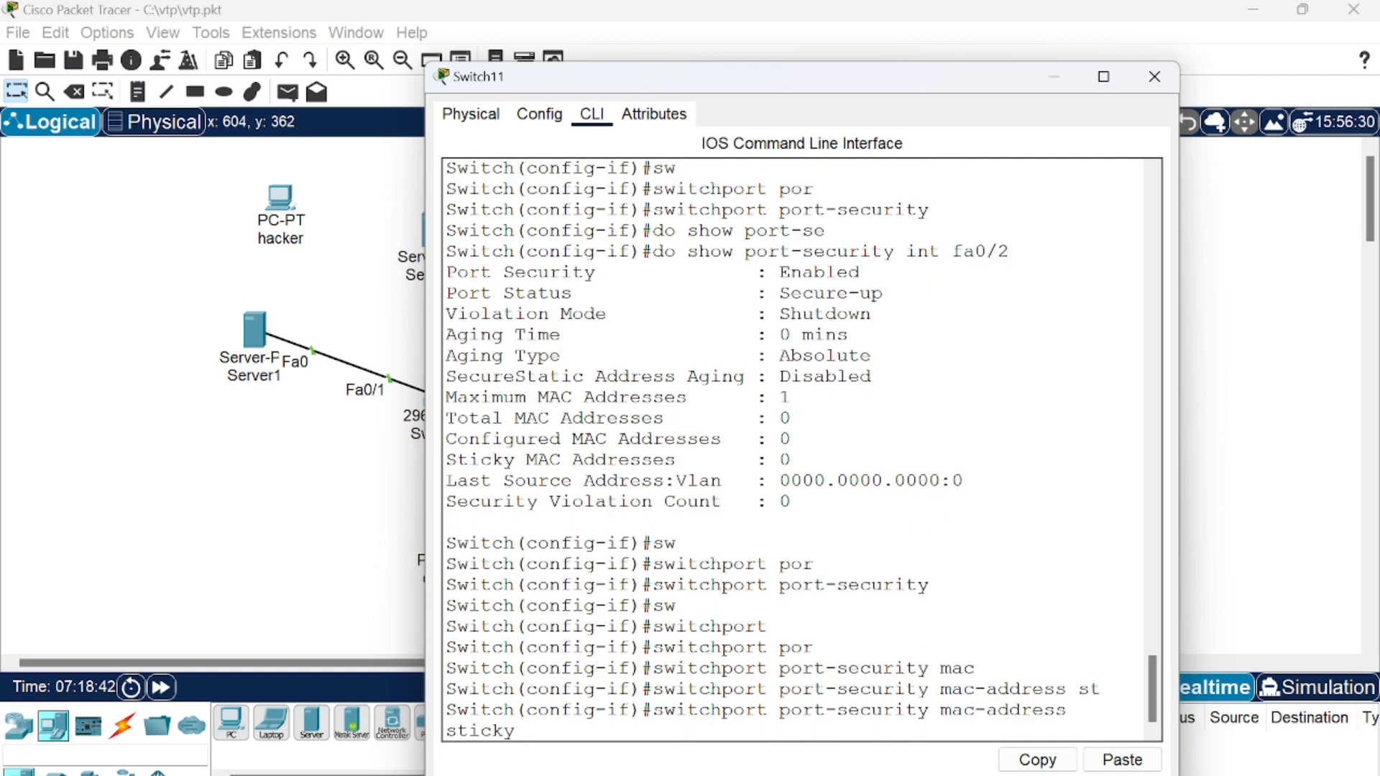
key("Return")
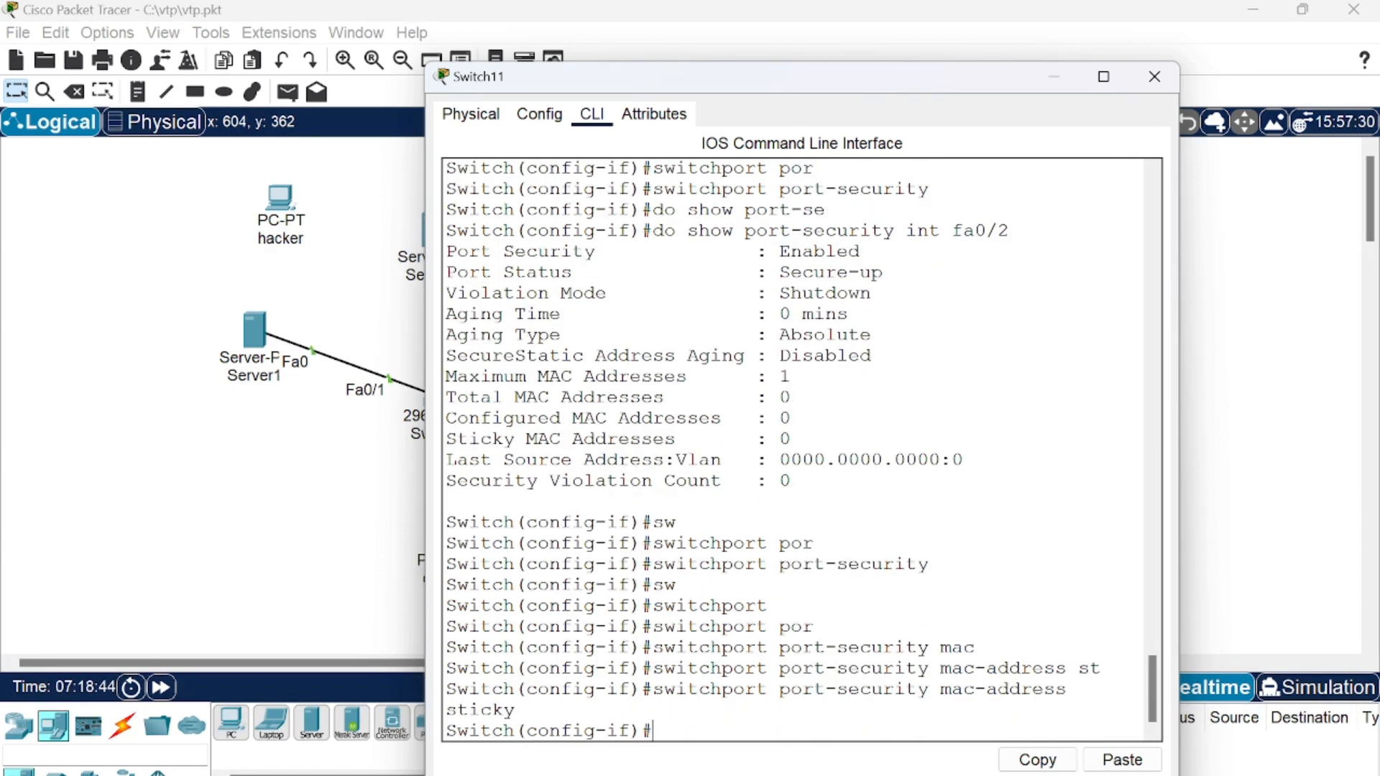
- Limit fa0/2 to one secure MAC address with switchport port-security maximum 1
type("sw")
key("Tab")
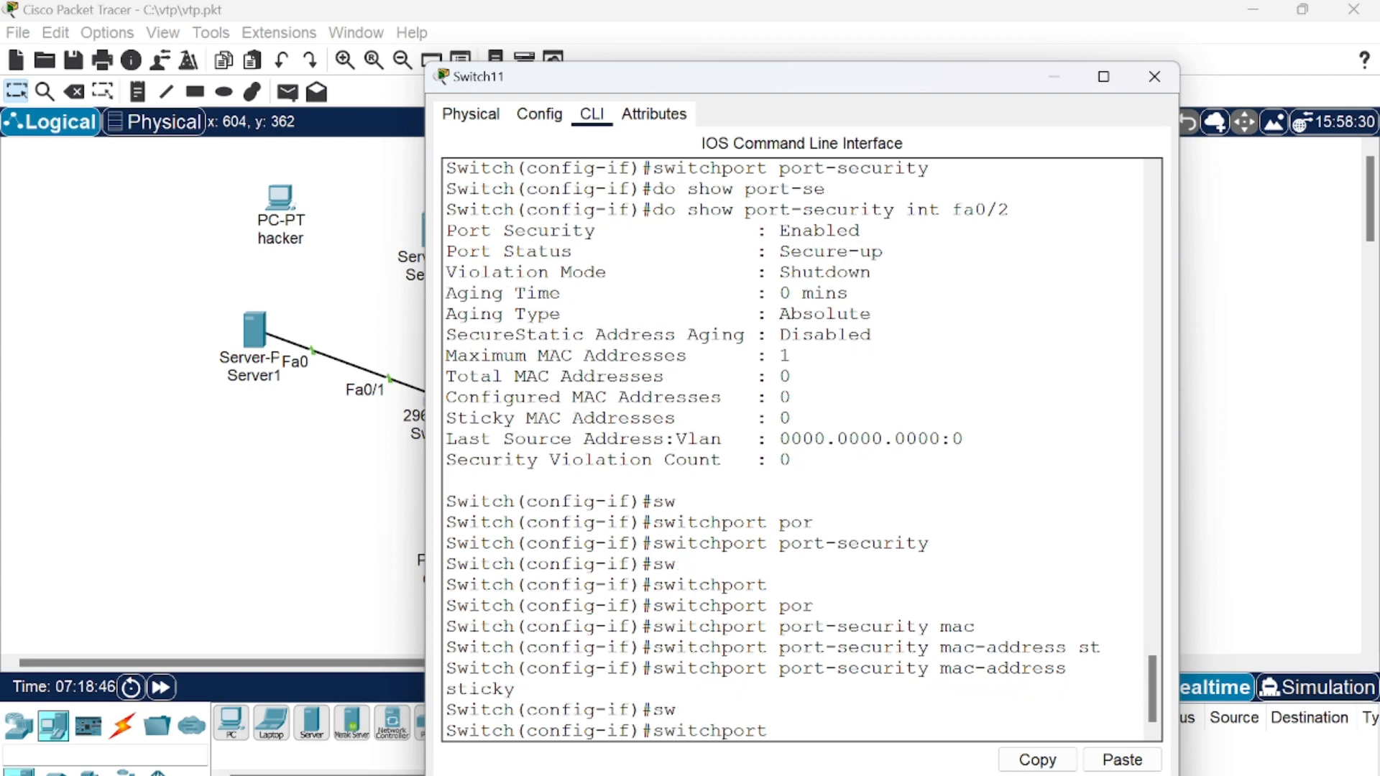
type("por")
key("Tab")
type("x")
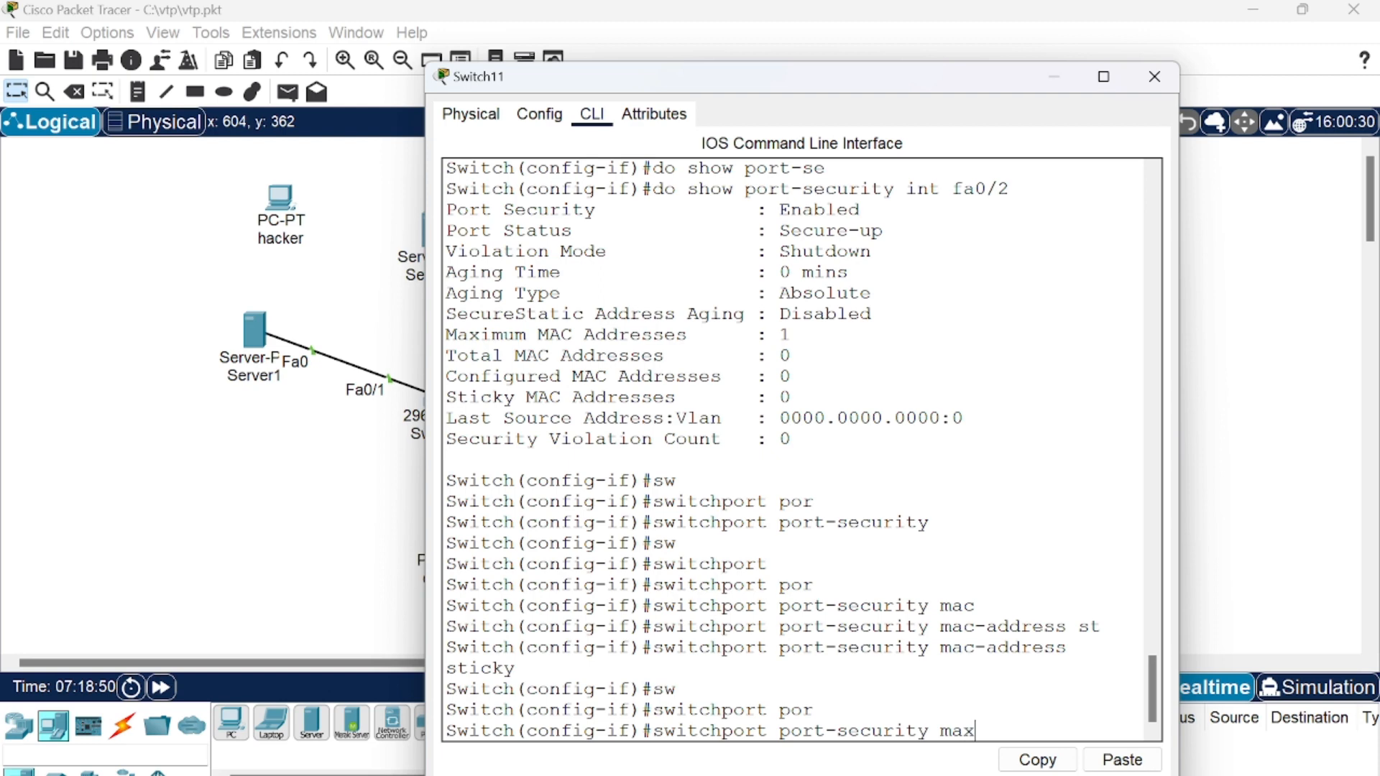
type("imum")
key("BackSpace")
key("BackSpace")
key("BackSpace")
key("Tab")
type("1")
key("Return")
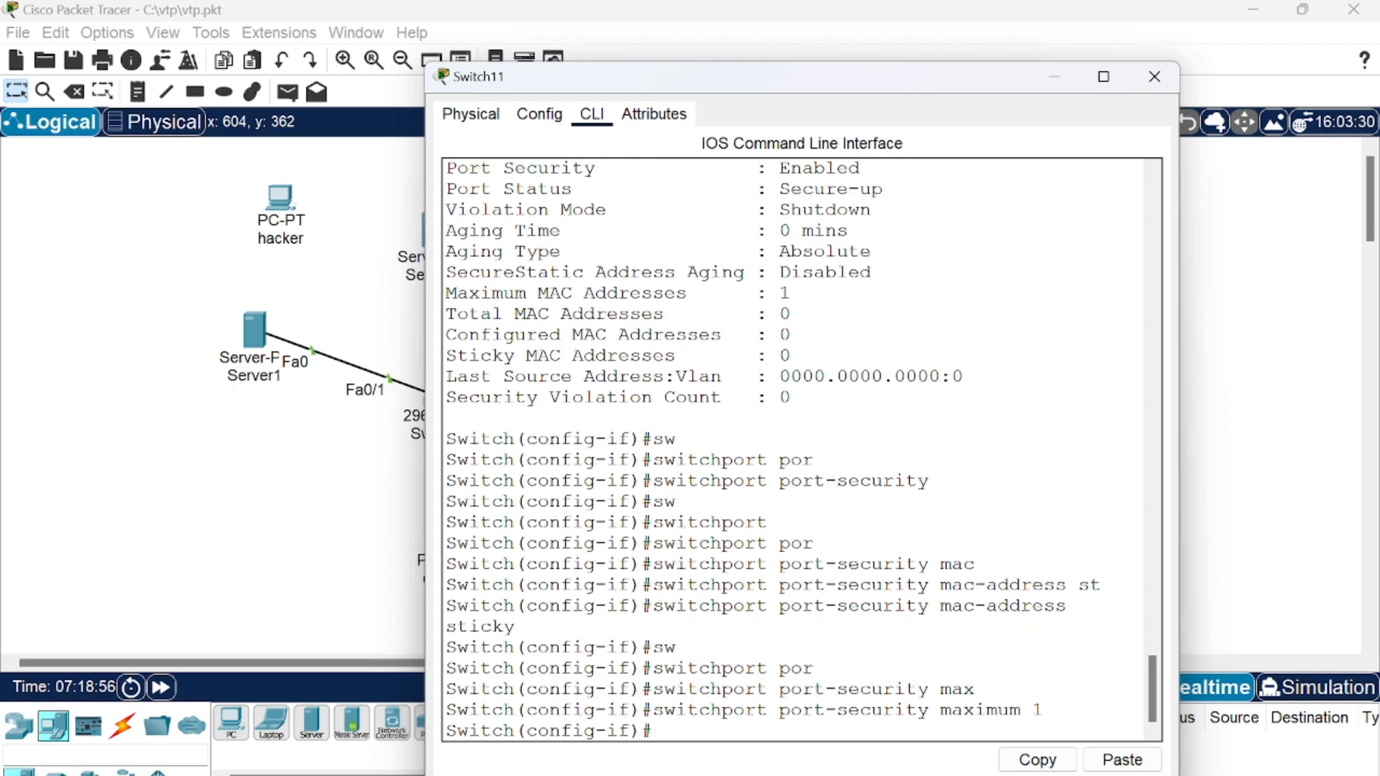
- Begin the switchport port-security violation command for fa0/2 and list its available modes with ?
type("sw")
key("Tab")
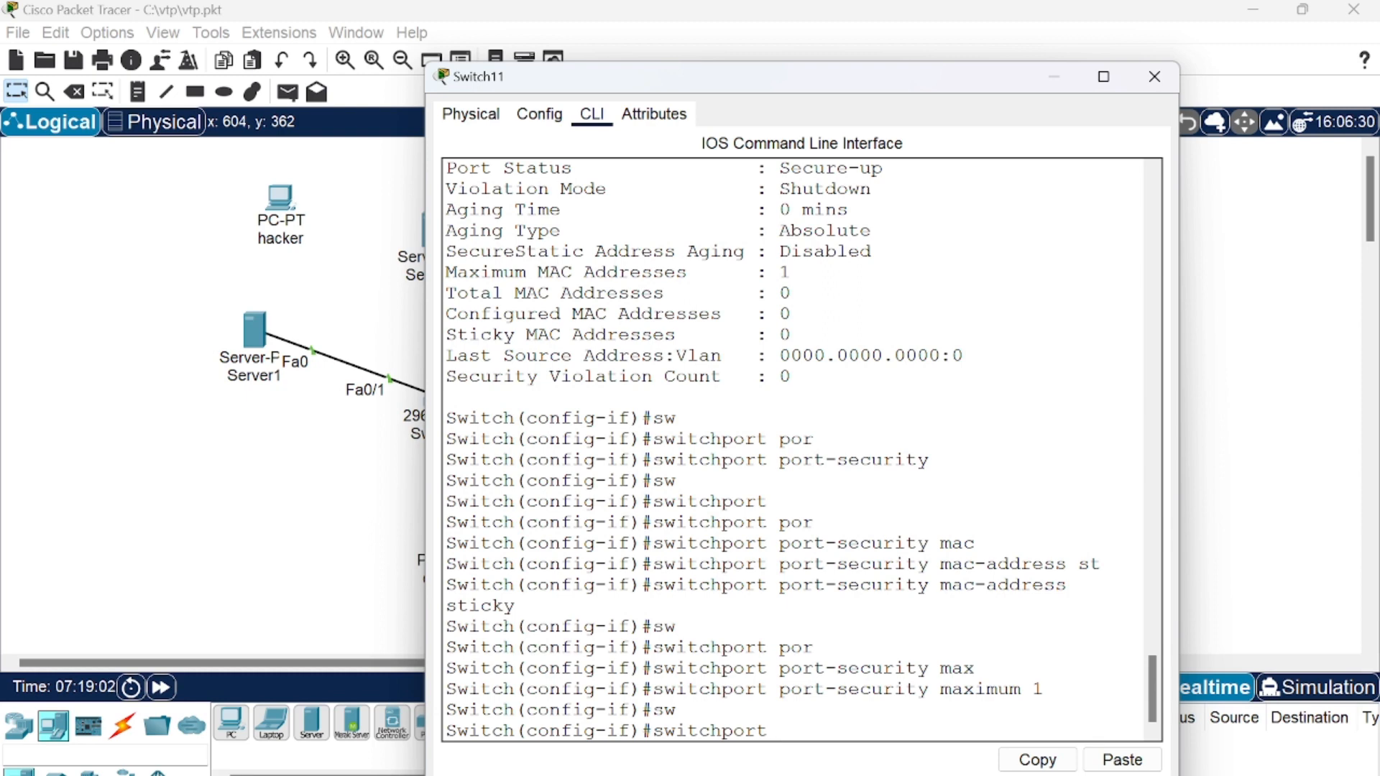
type("po")
key("Tab")
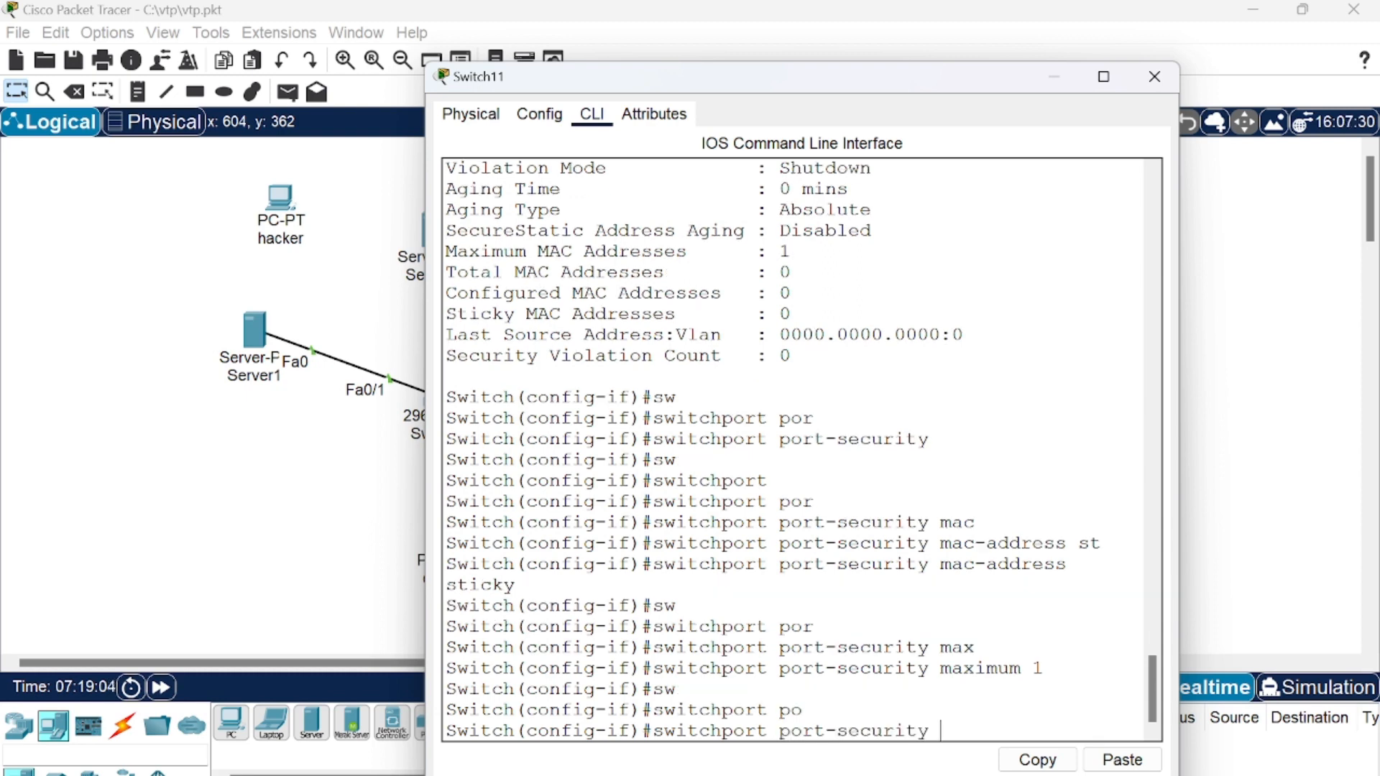
type("vi")
key("Tab")
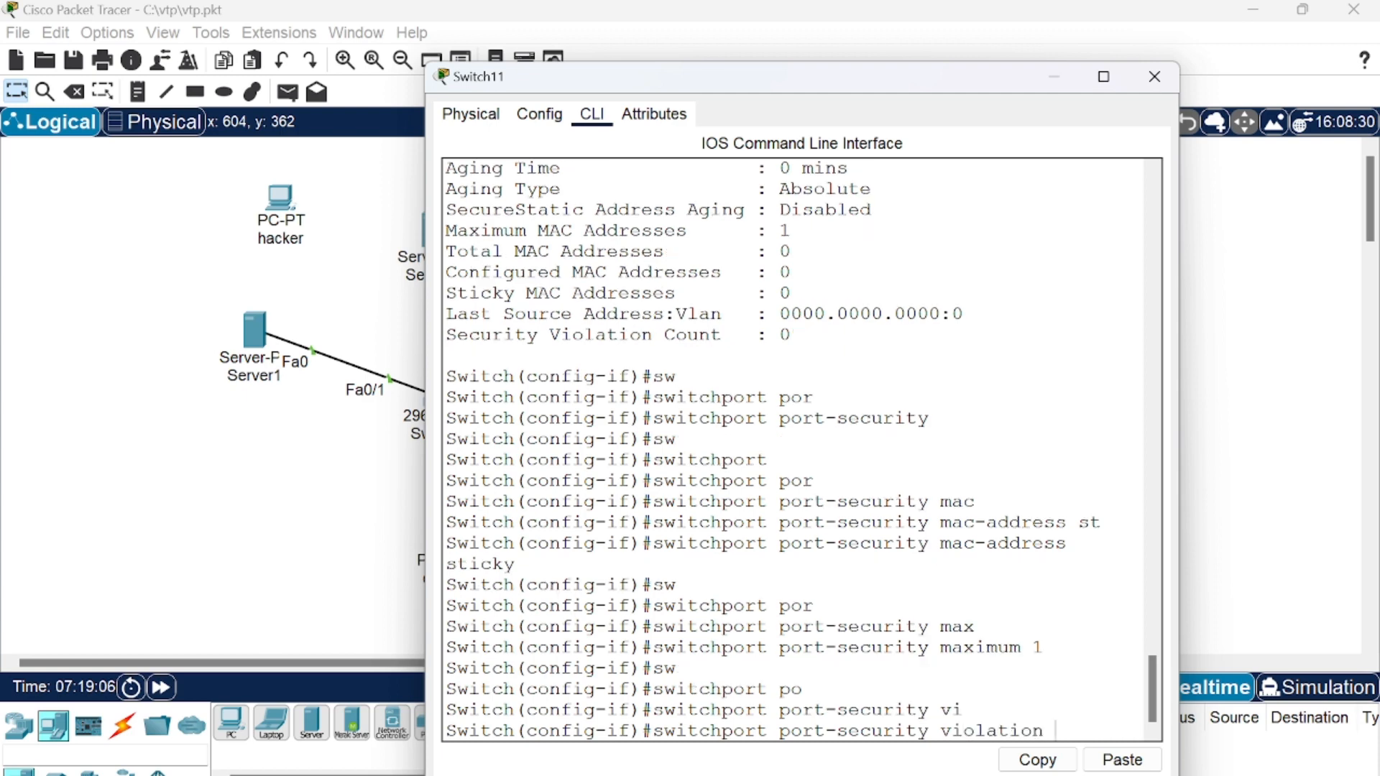
type("?")
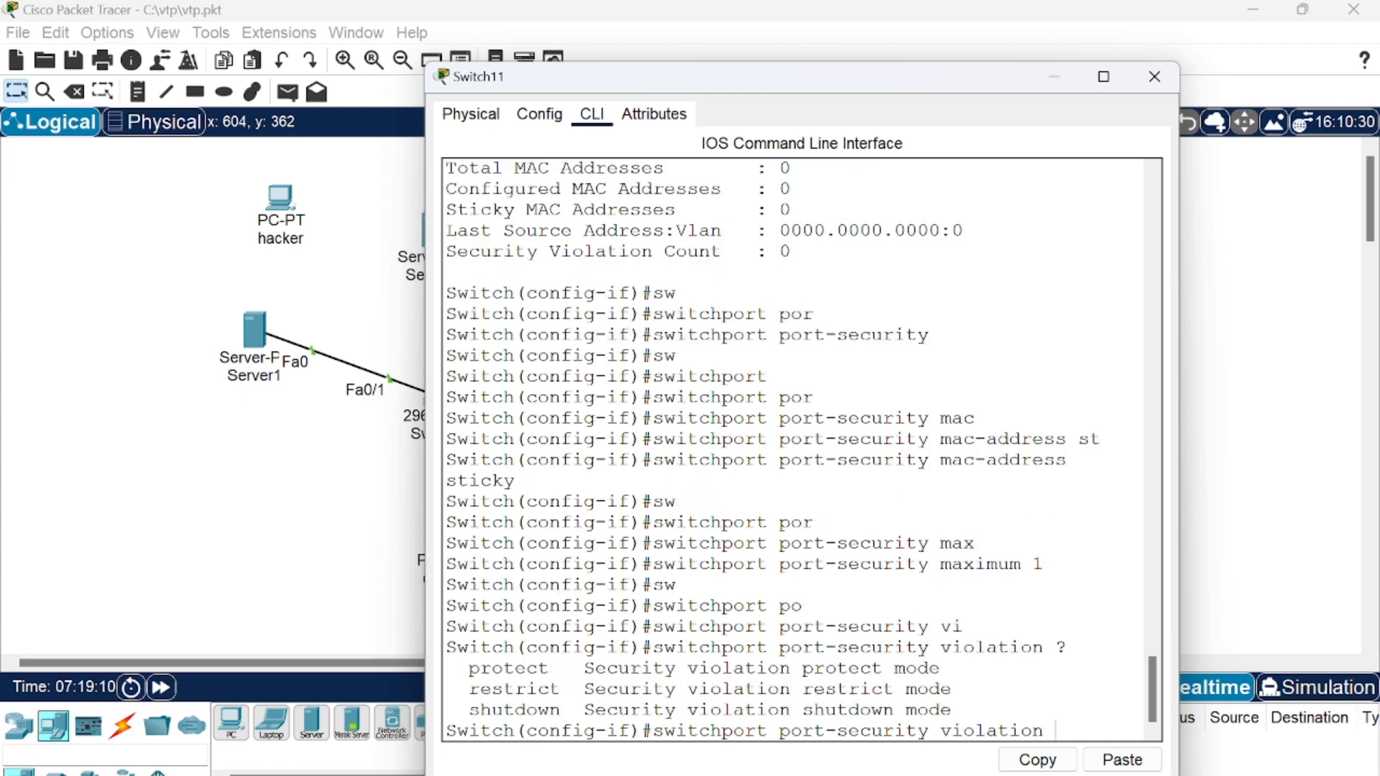
- Highlight the protect, restrict and shutdown violation modes in the command help to review them
left_click_drag(469, 669, 561, 688)
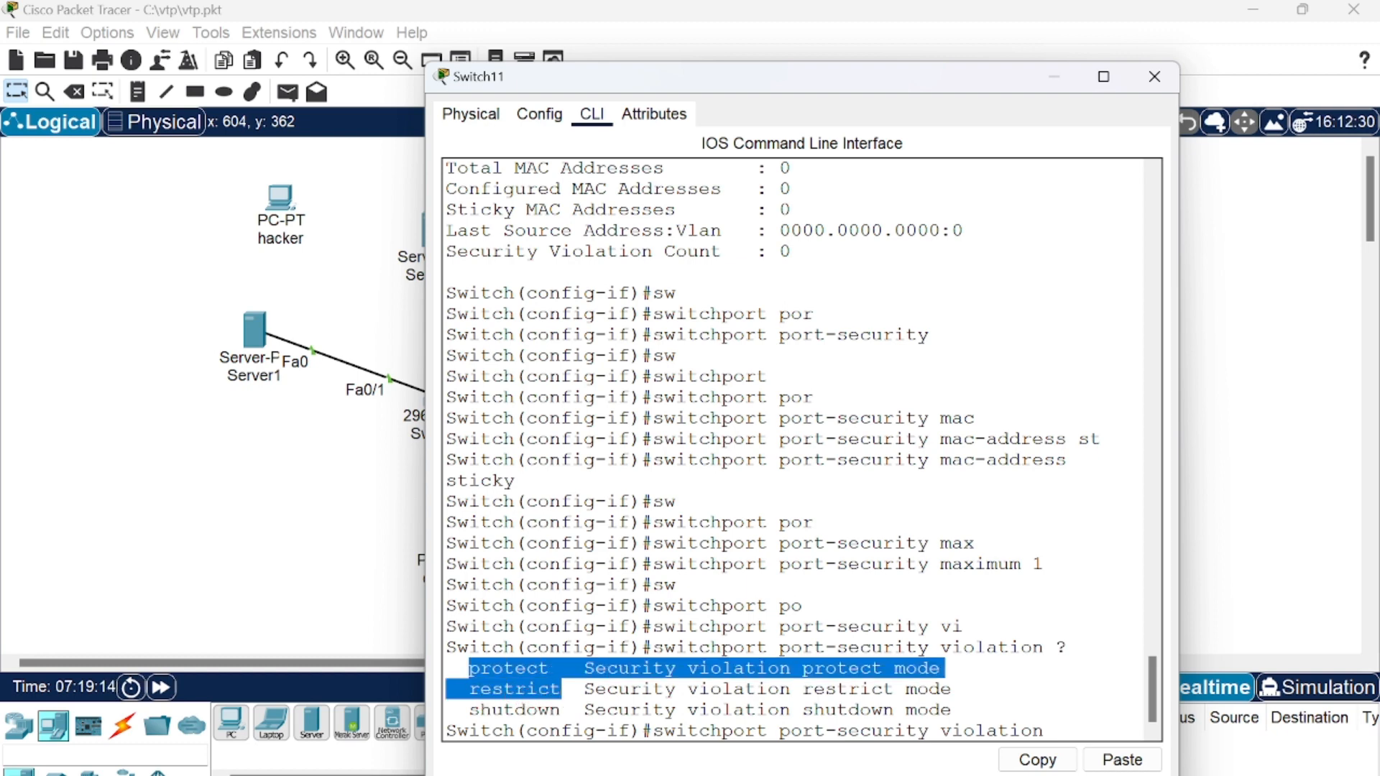
left_click_drag(480, 710, 561, 710)
left_click(564, 711)
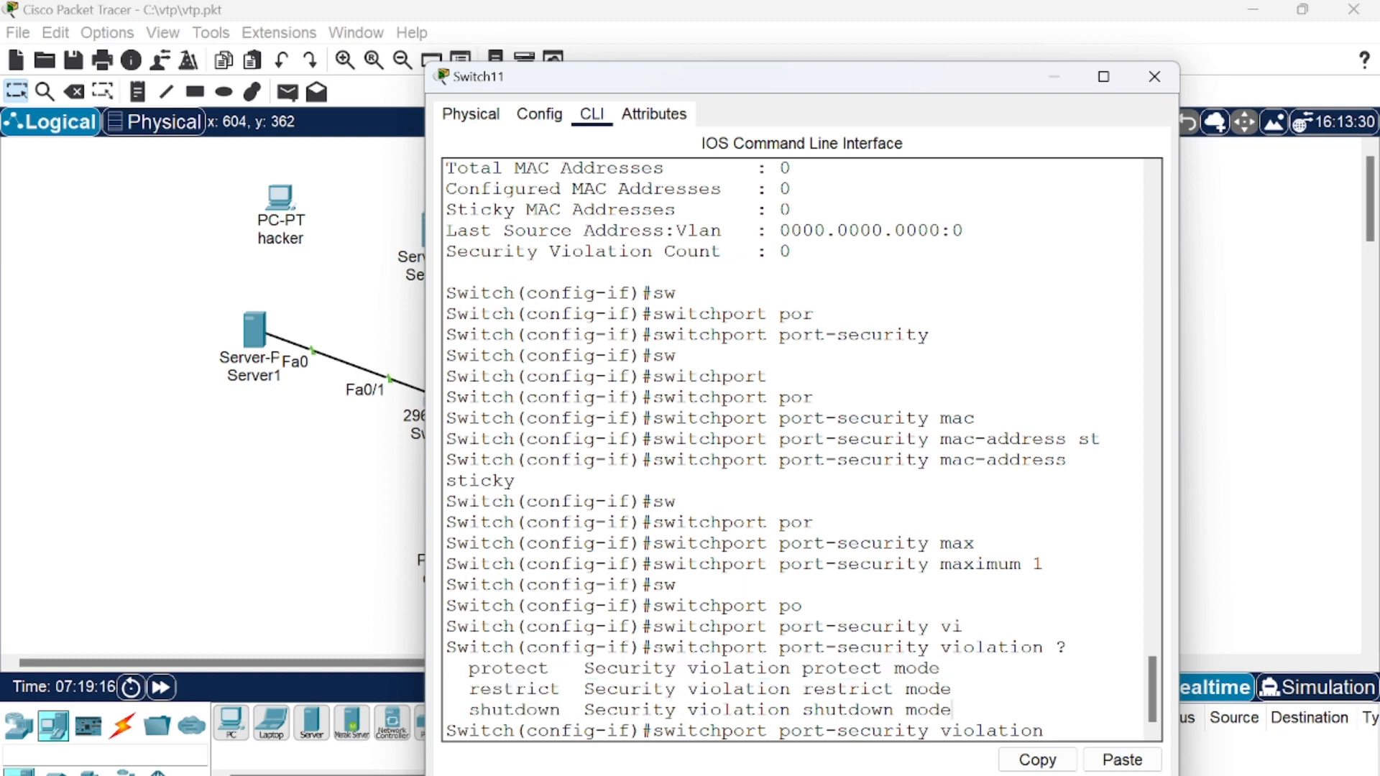
left_click_drag(468, 710, 953, 711)
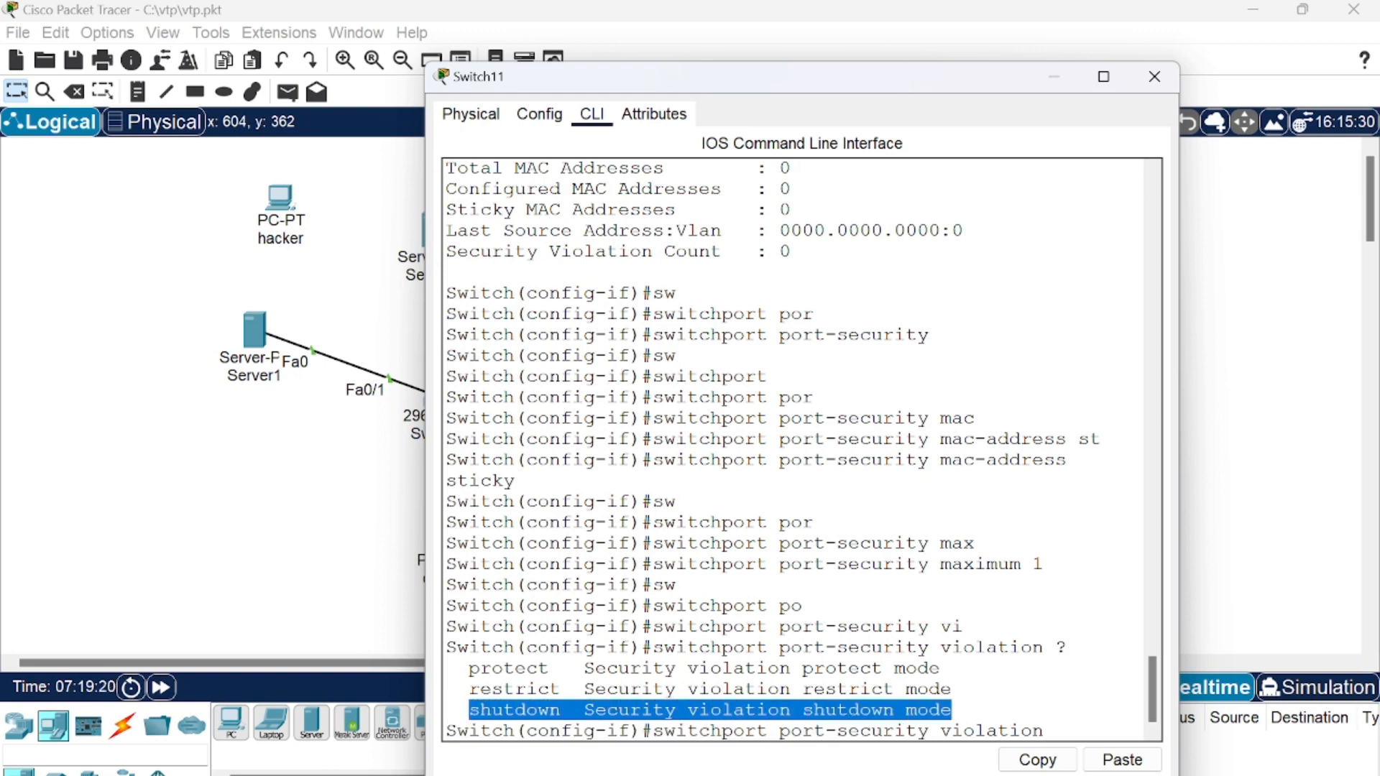
left_click(953, 711)
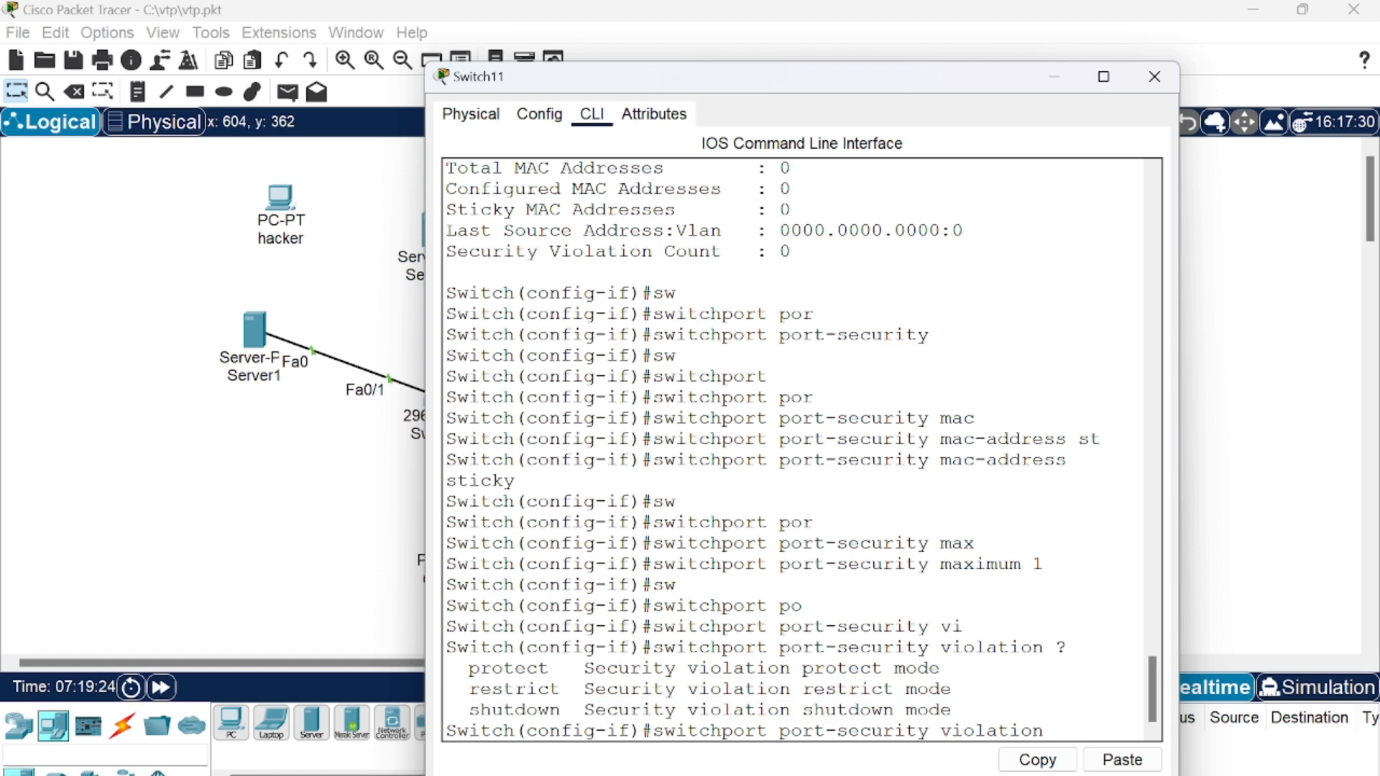
left_click_drag(469, 669, 952, 710)
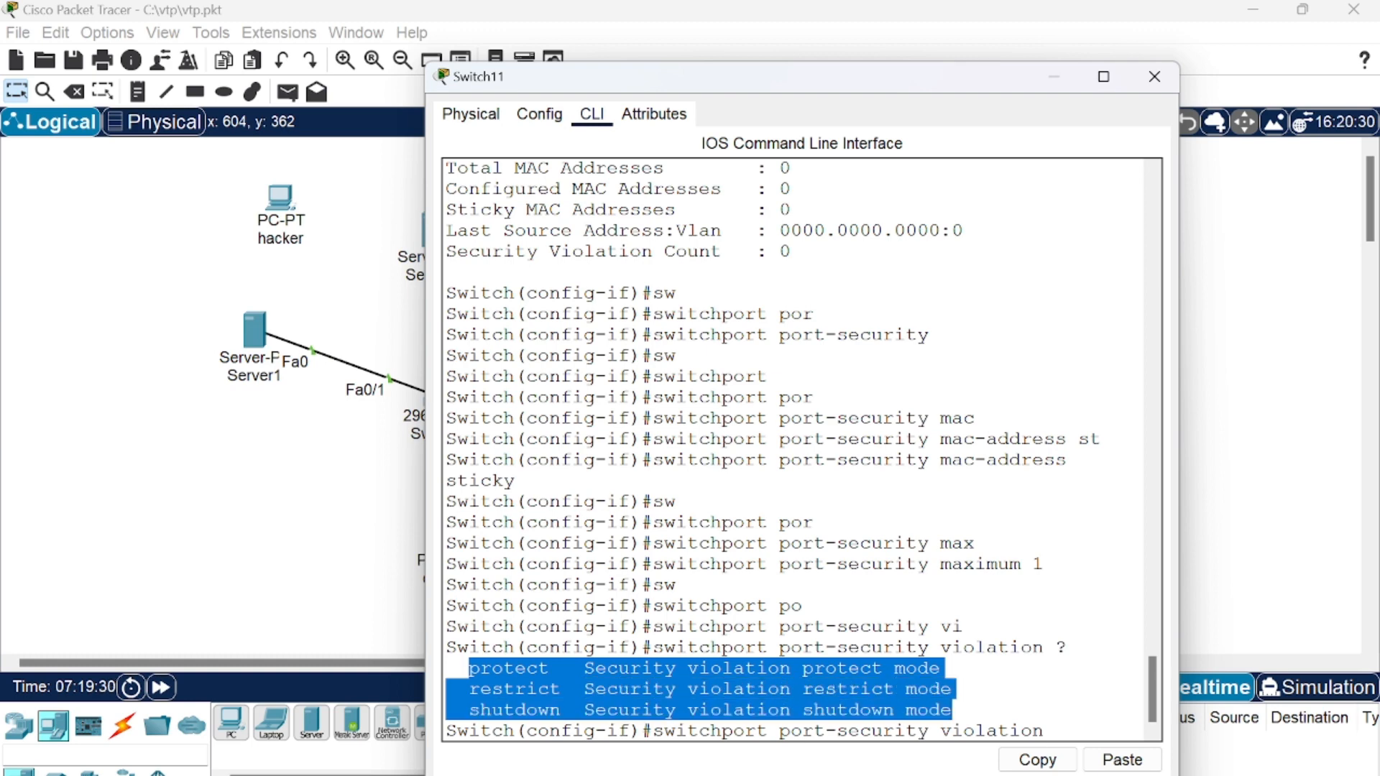
left_click(951, 688)
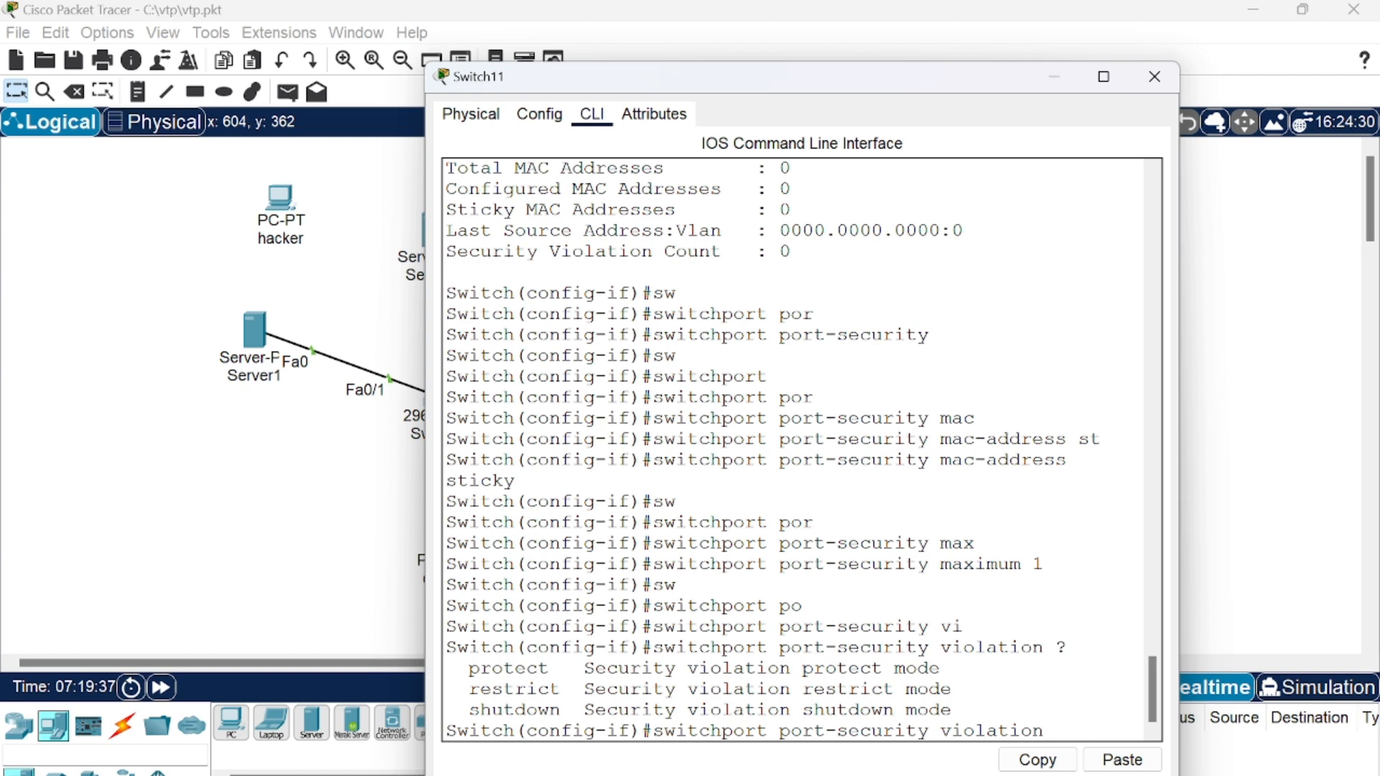
- Complete the violation command with shutdown as the mode for fa0/2
type("shu")
key("Tab")
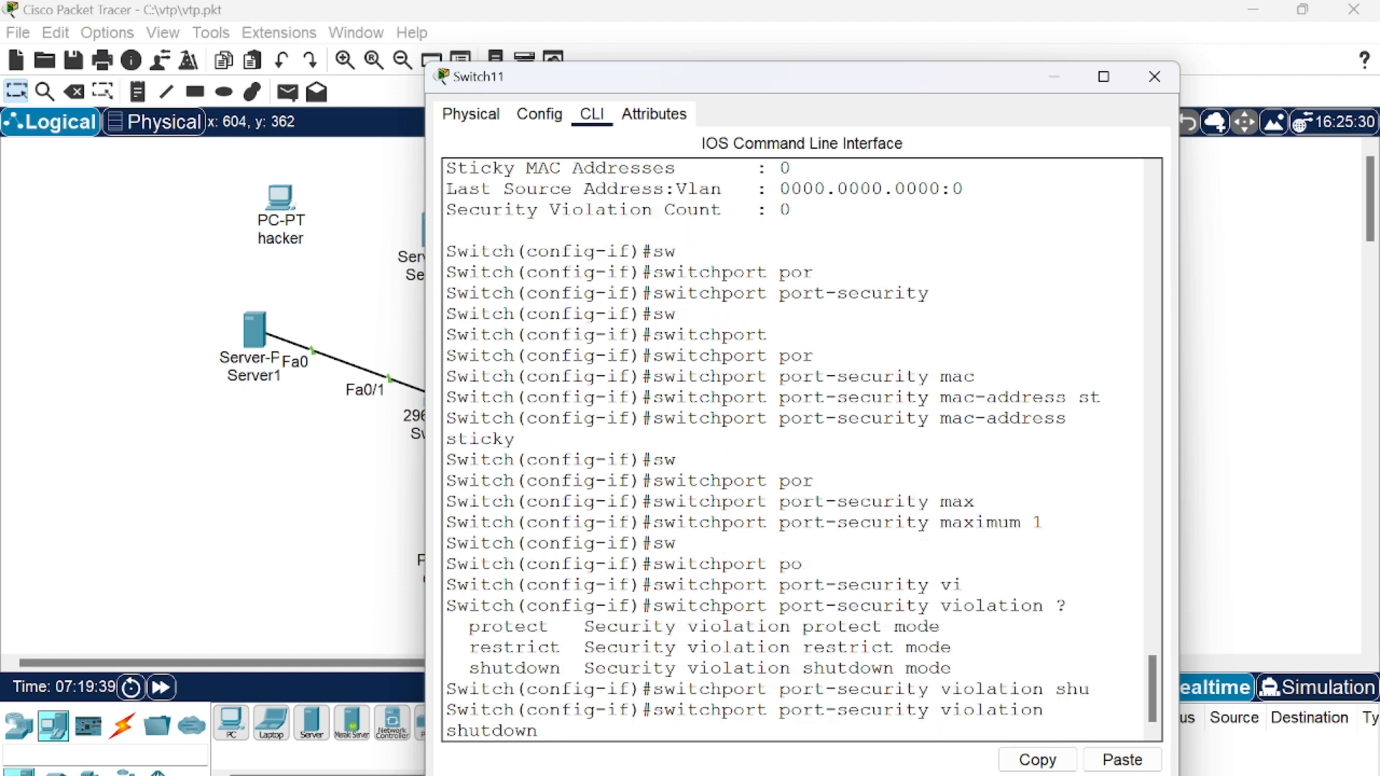
key("Return")
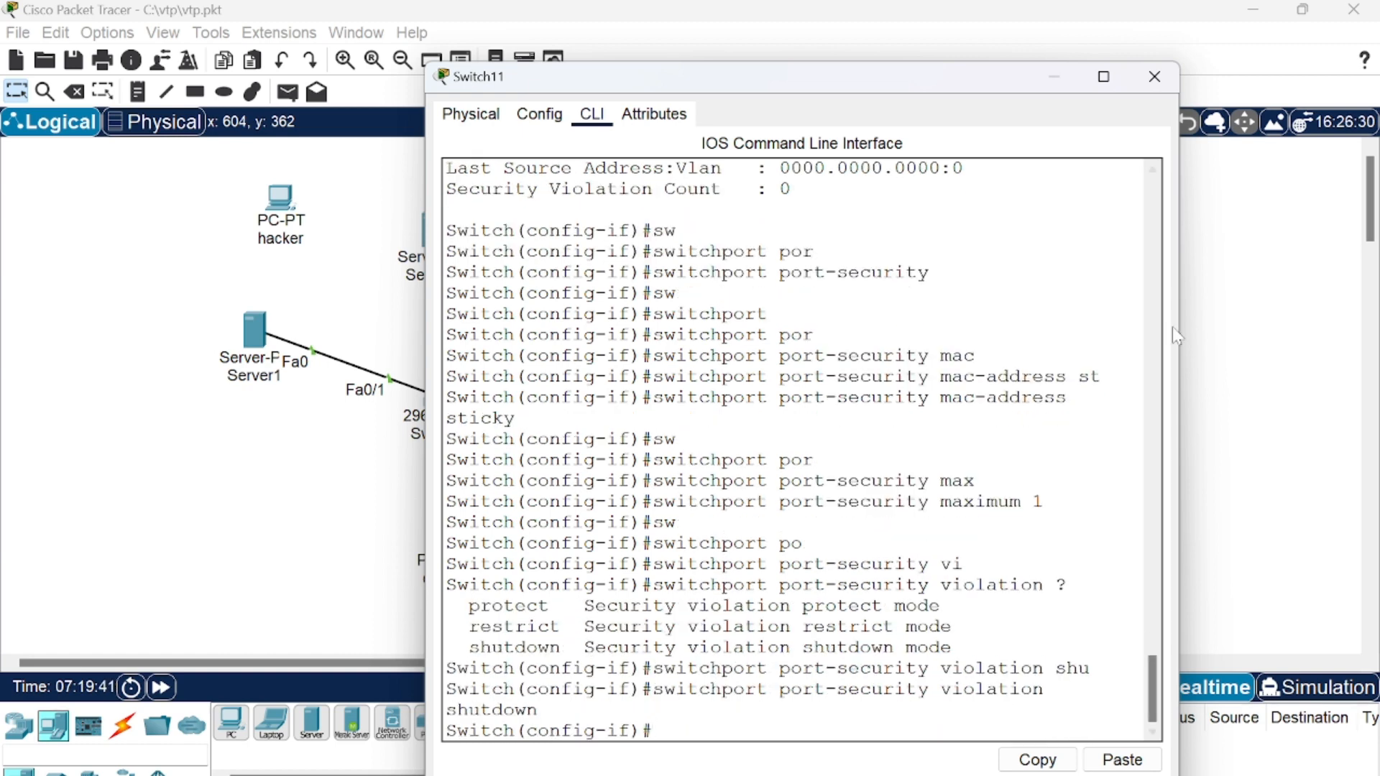
- Look at the topology, return to Switch11's command line and exit configuration back to the privileged Switch# prompt
left_click(1272, 400)
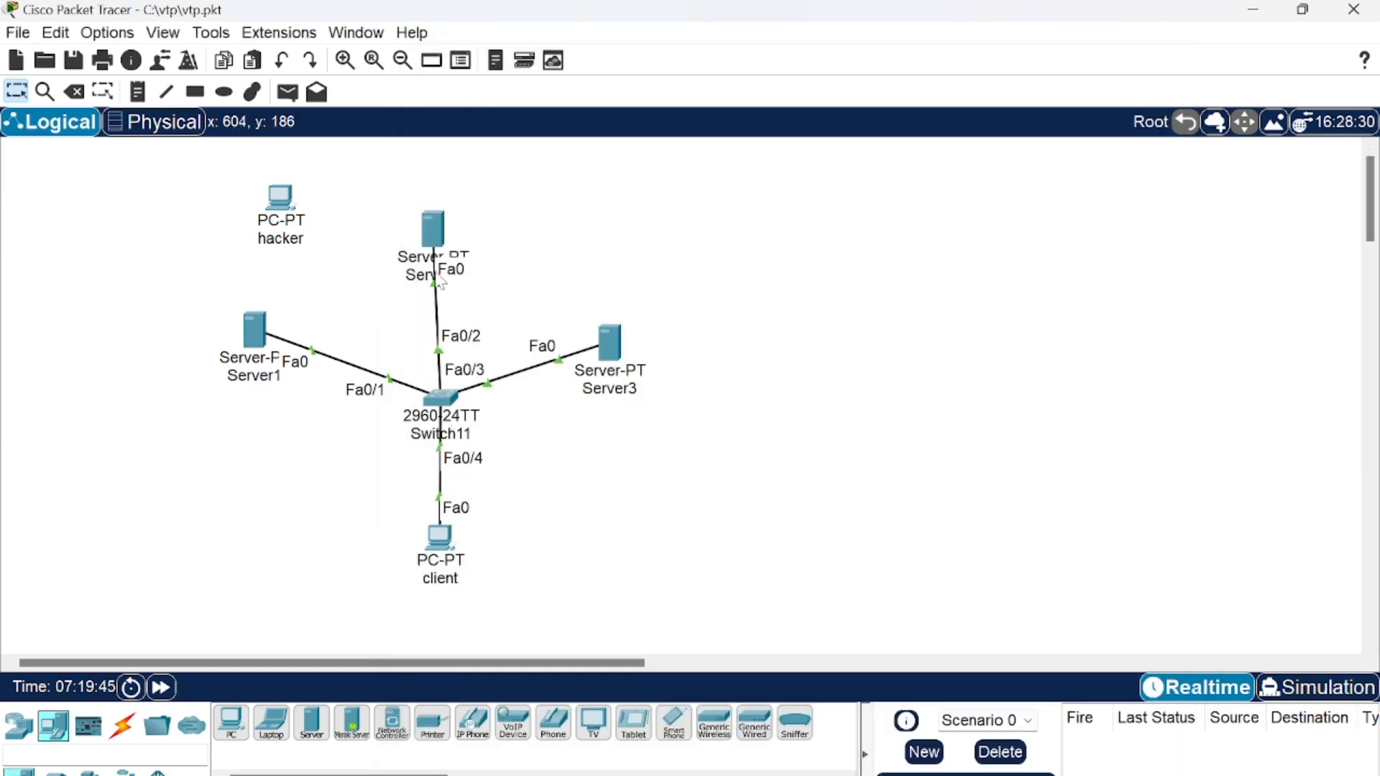
left_click(441, 397)
type("ex")
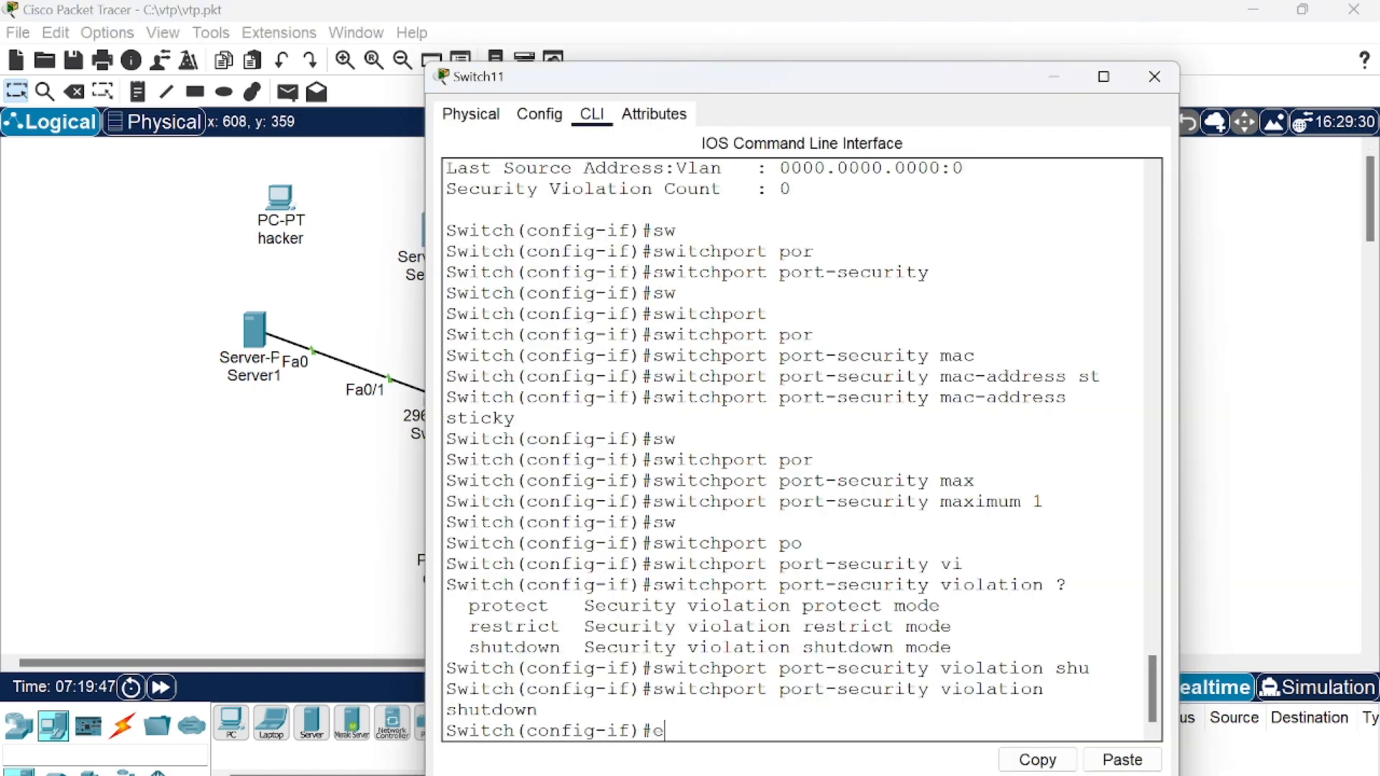
key("Return")
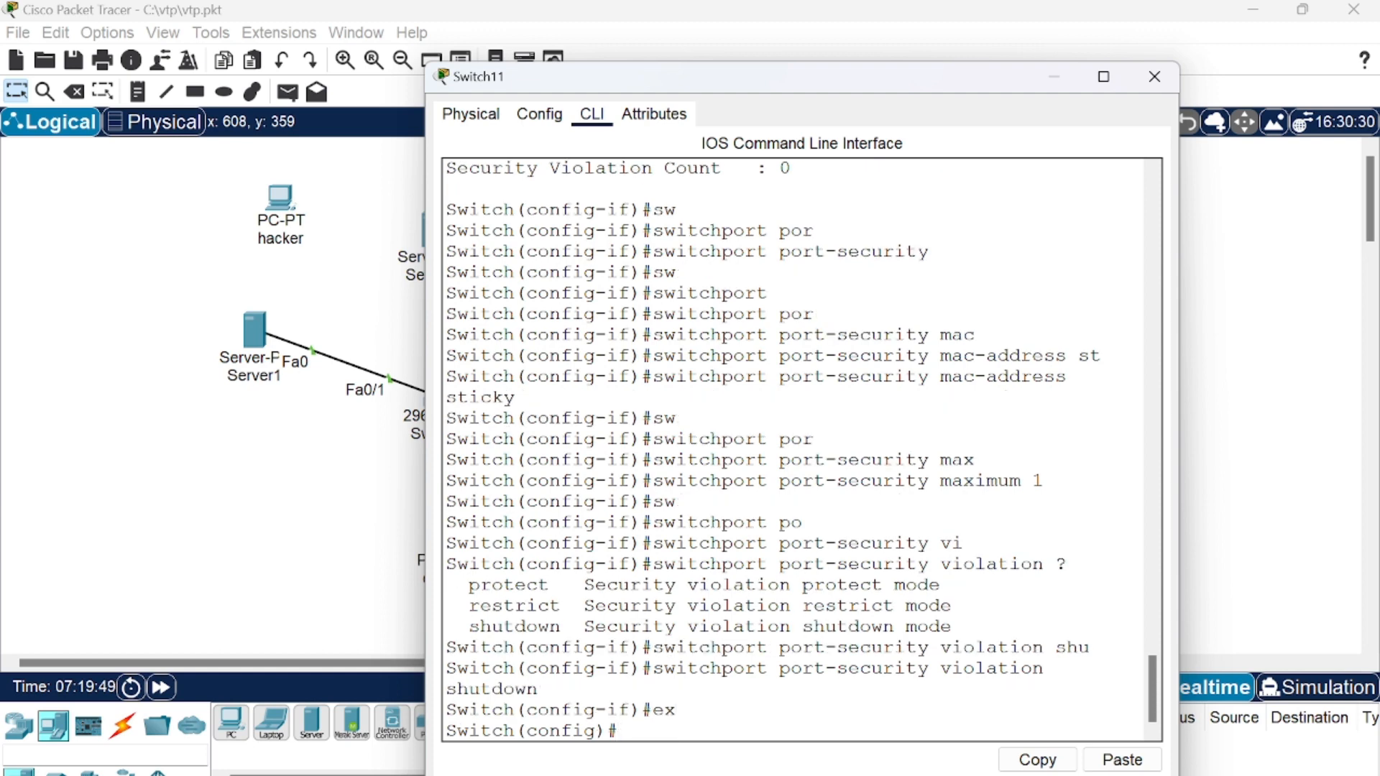
type("ex")
key("Return")
key("Return")
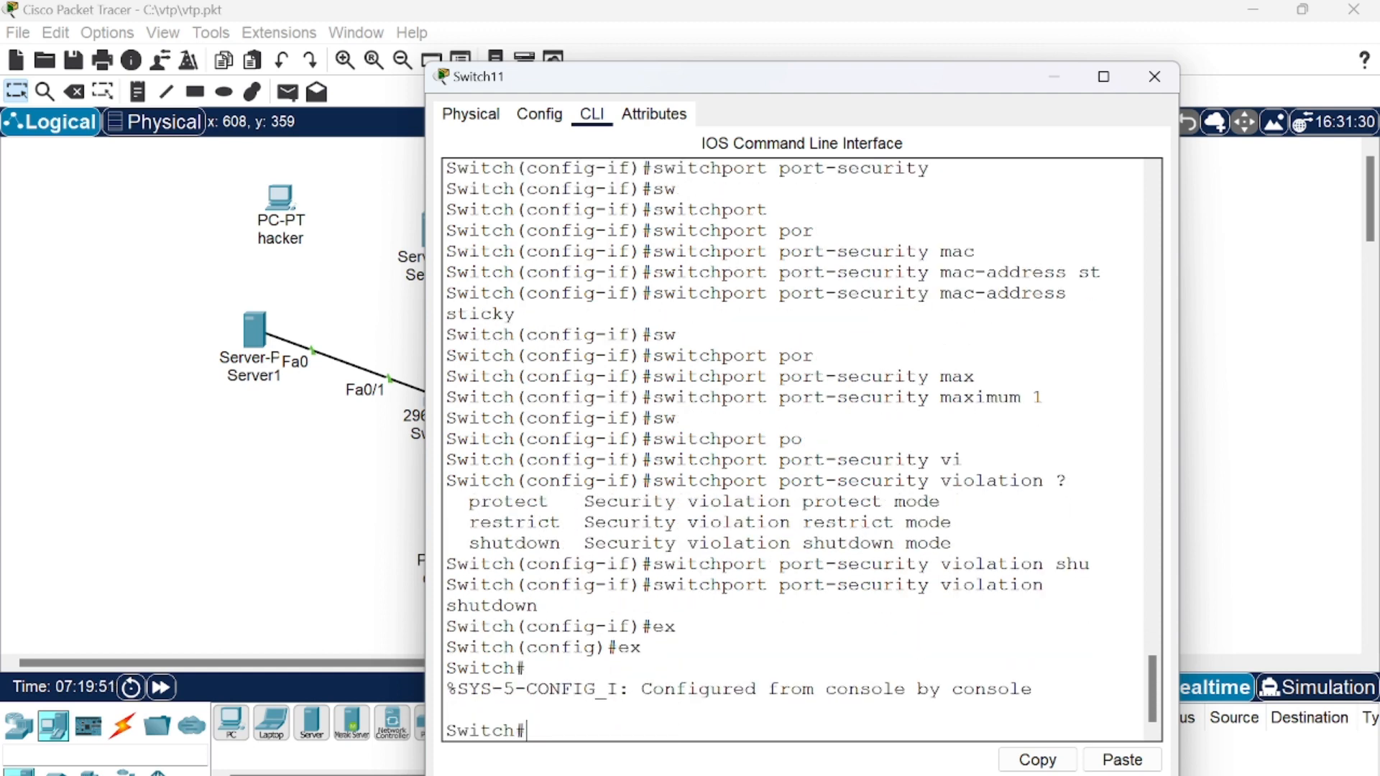
- Run show port-security int fa0/2 from the privileged prompt to check the interface's port-security settings
type("d")
type("o")
key("BackSpace")
key("BackSpace")
type("show po")
key("Tab")
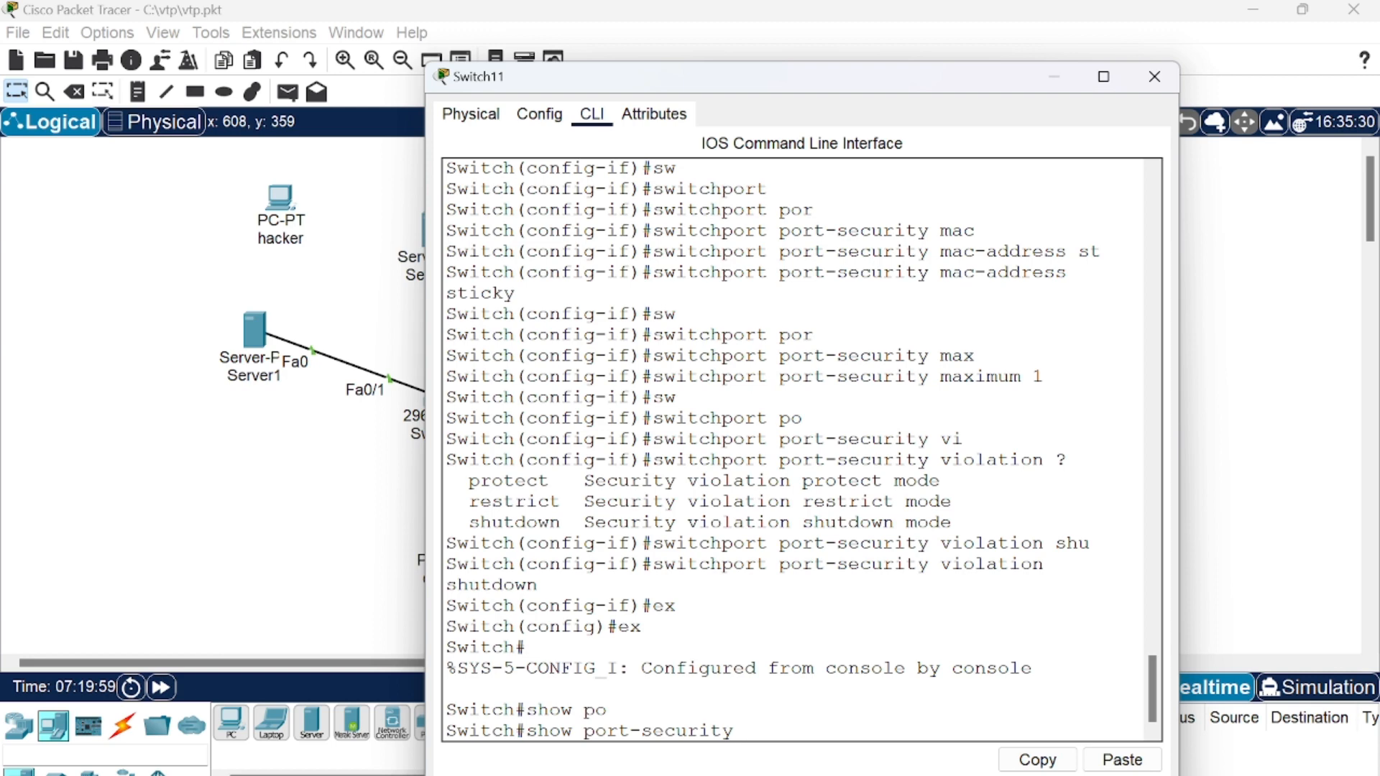
type("int fa0/2")
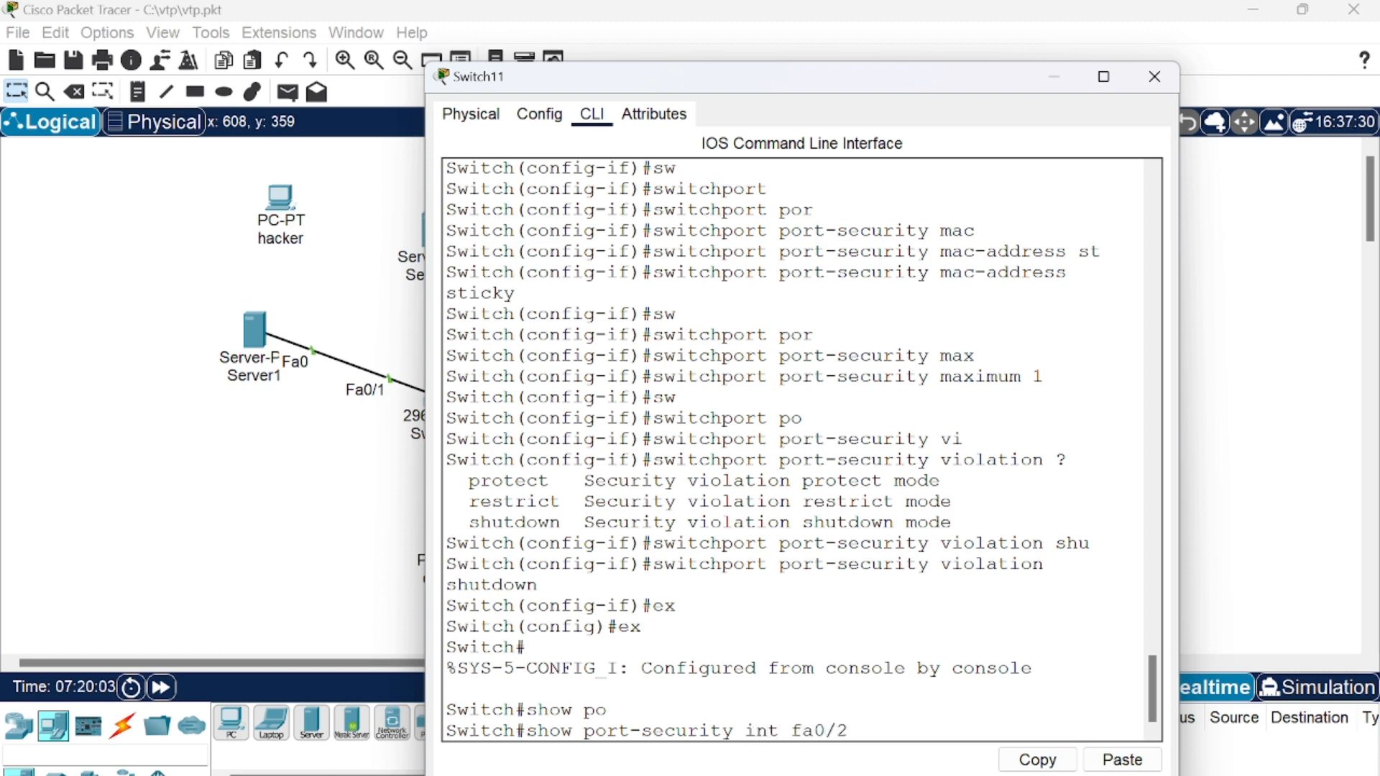
key("Return")
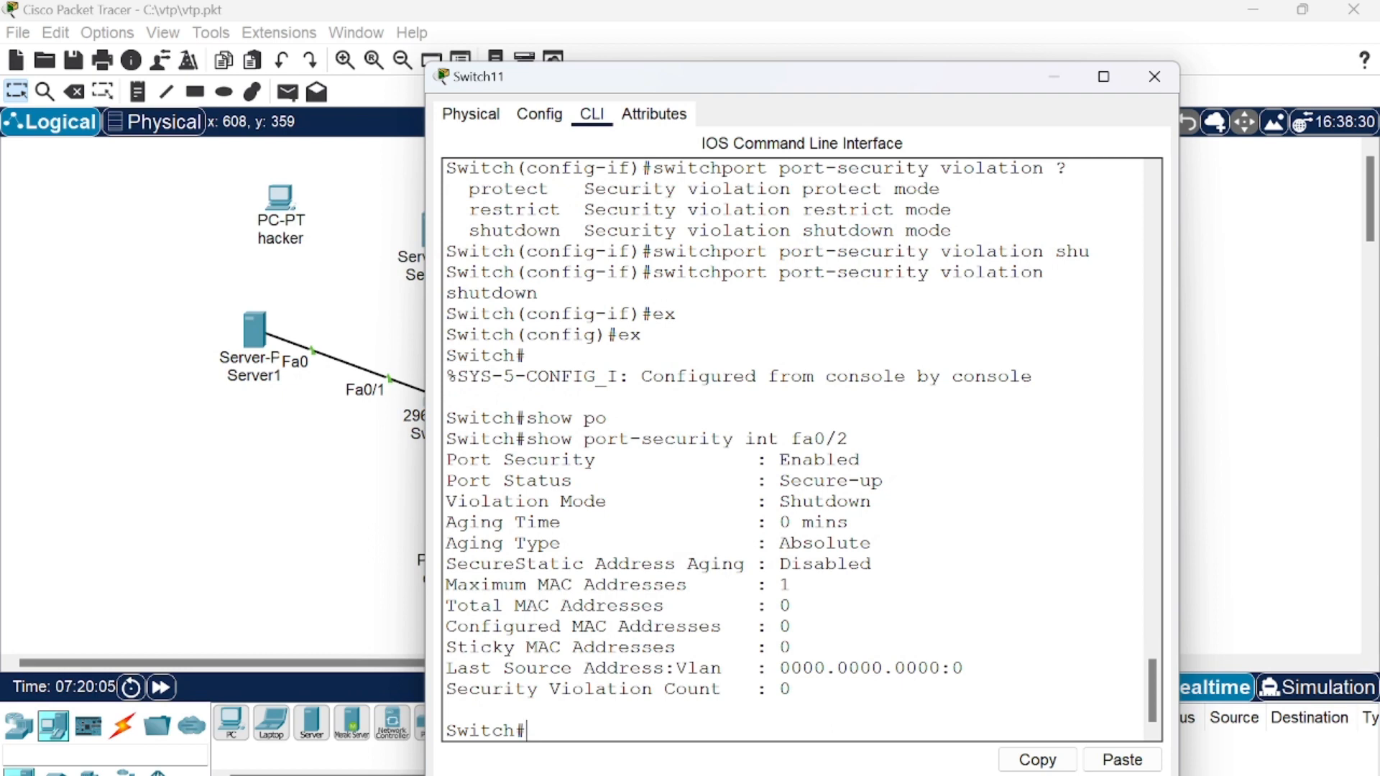
- Send a simple PDU from Server2 to the client PC in the topology
left_click(289, 586)
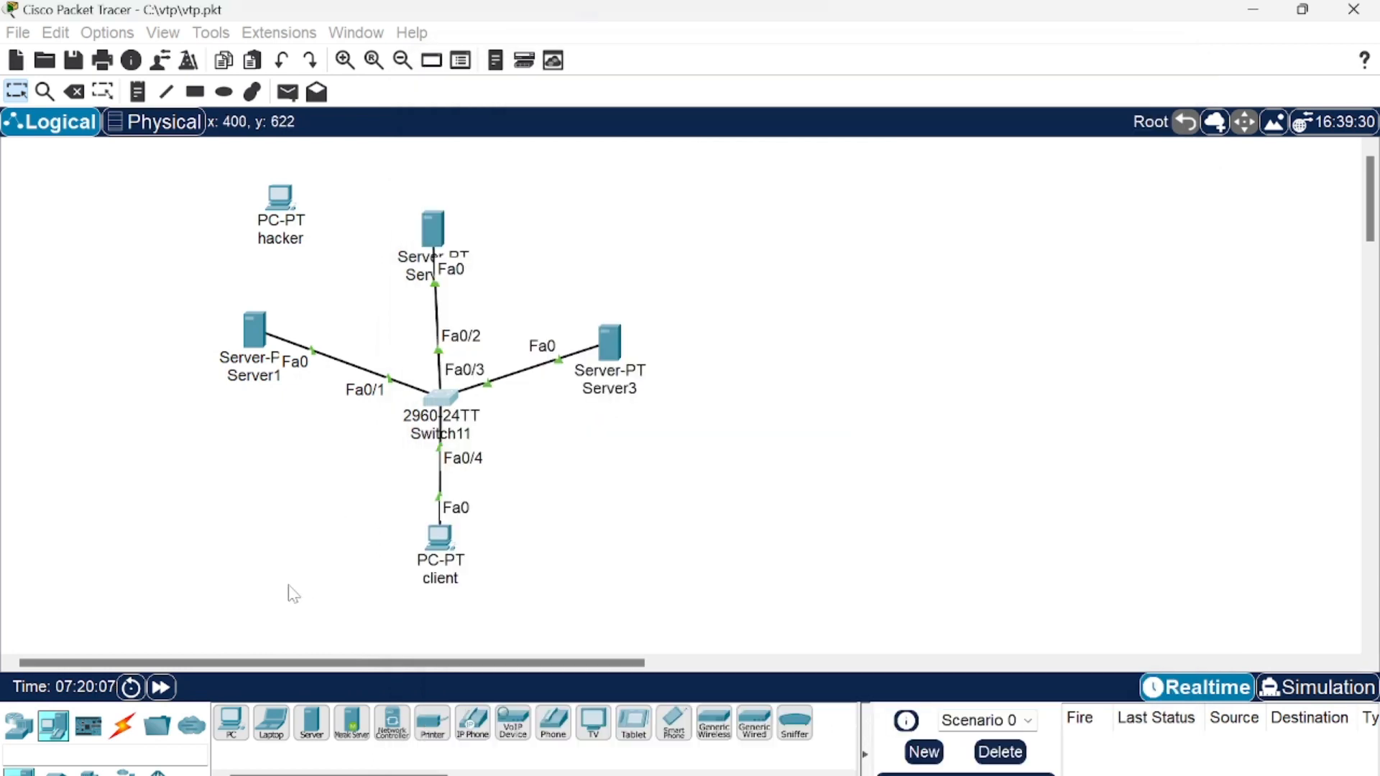
left_click(287, 92)
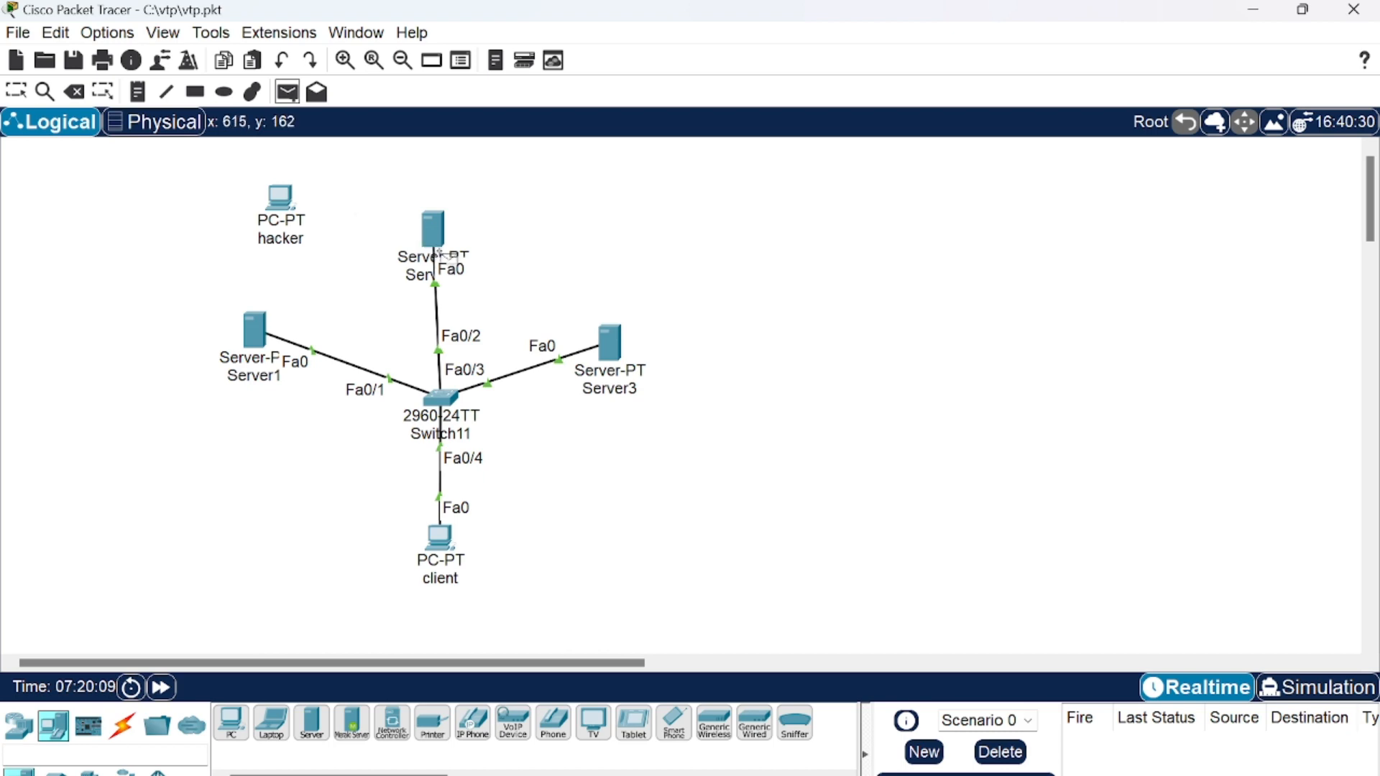
left_click(434, 232)
left_click(441, 548)
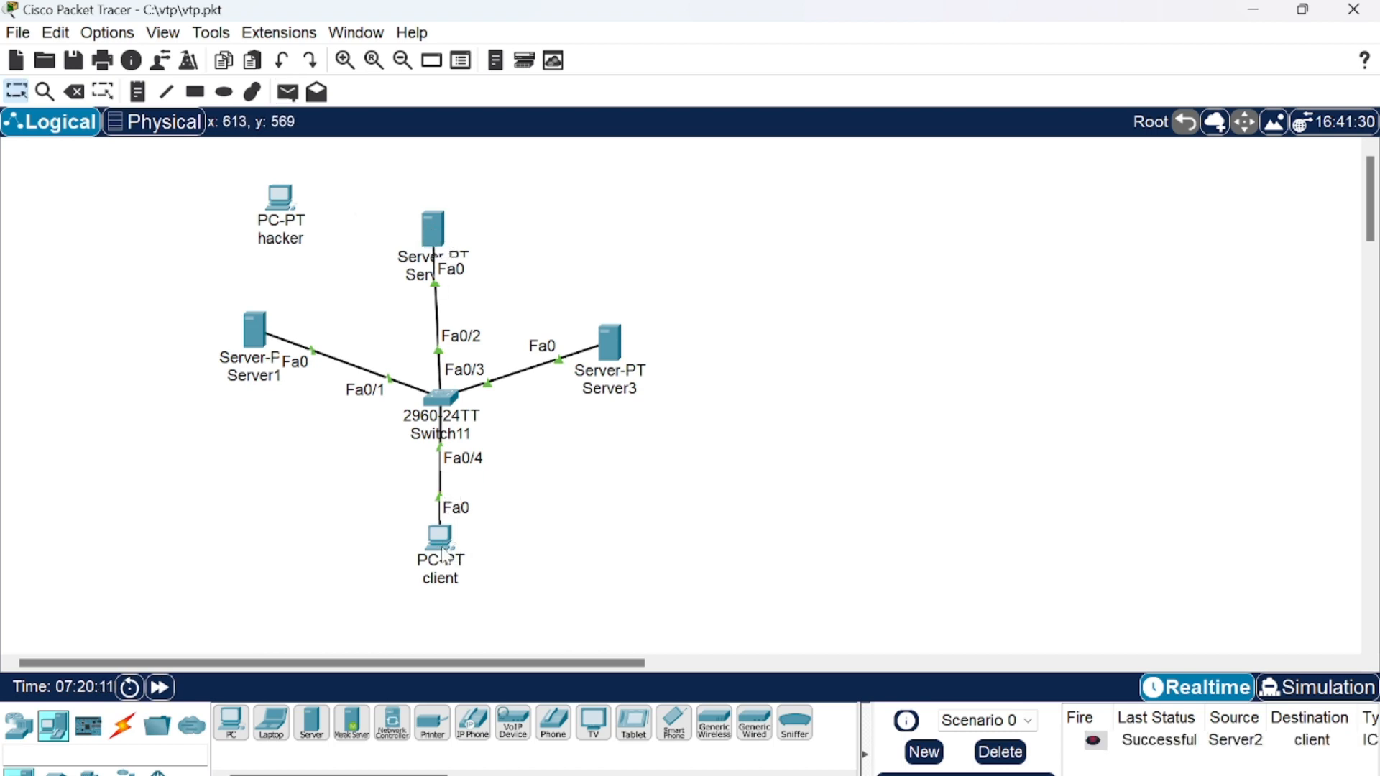
- Reopen Switch11's command line and rerun show port-security int fa0/2 to check for a learned sticky MAC address
left_click(438, 401)
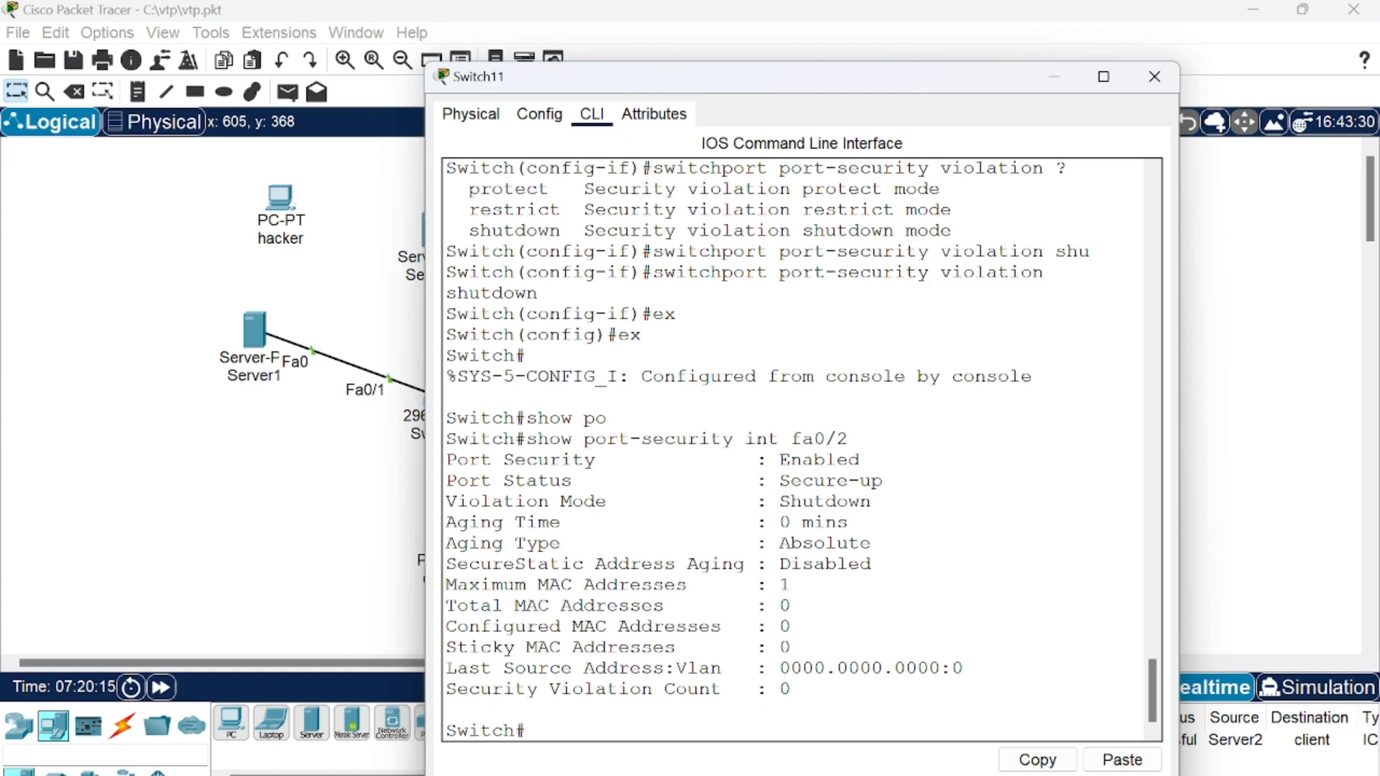
type("show")
key("Tab")
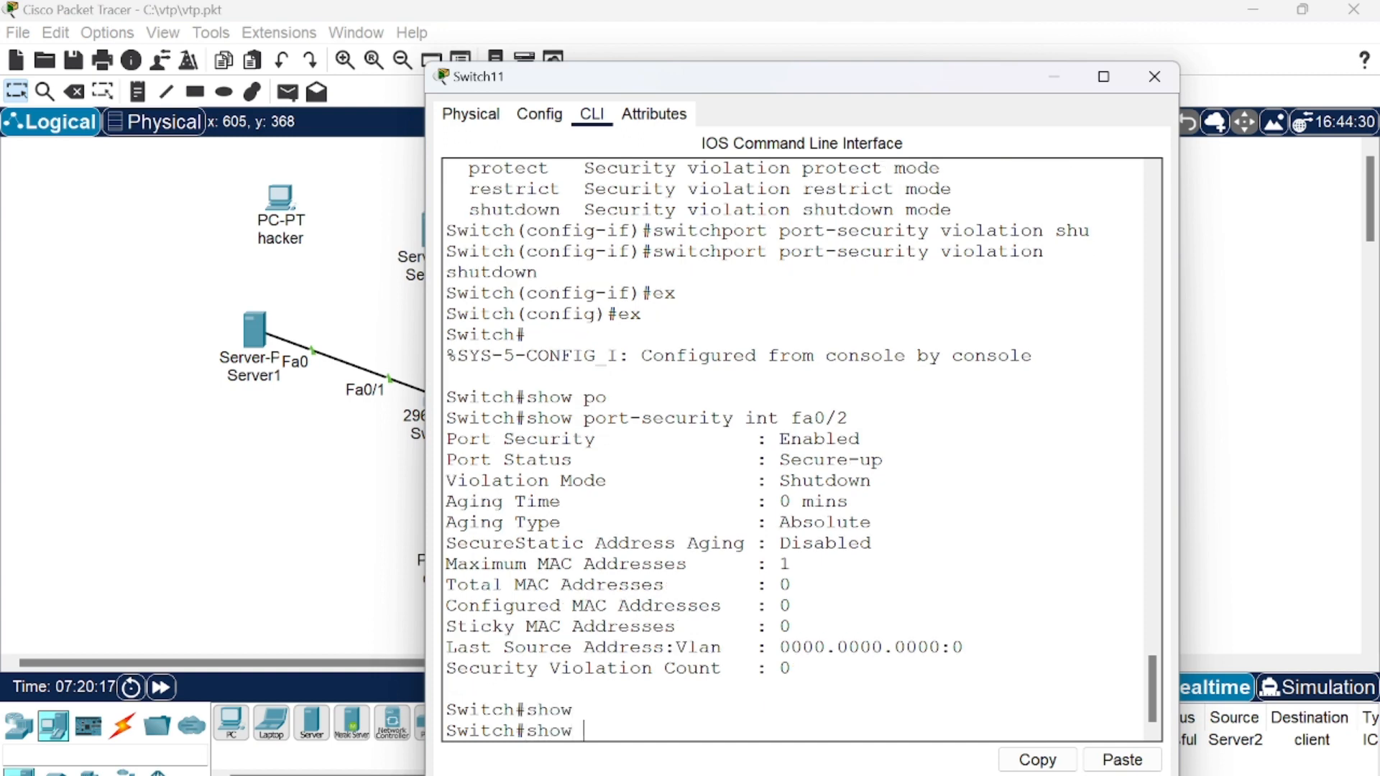
type("po")
key("Tab")
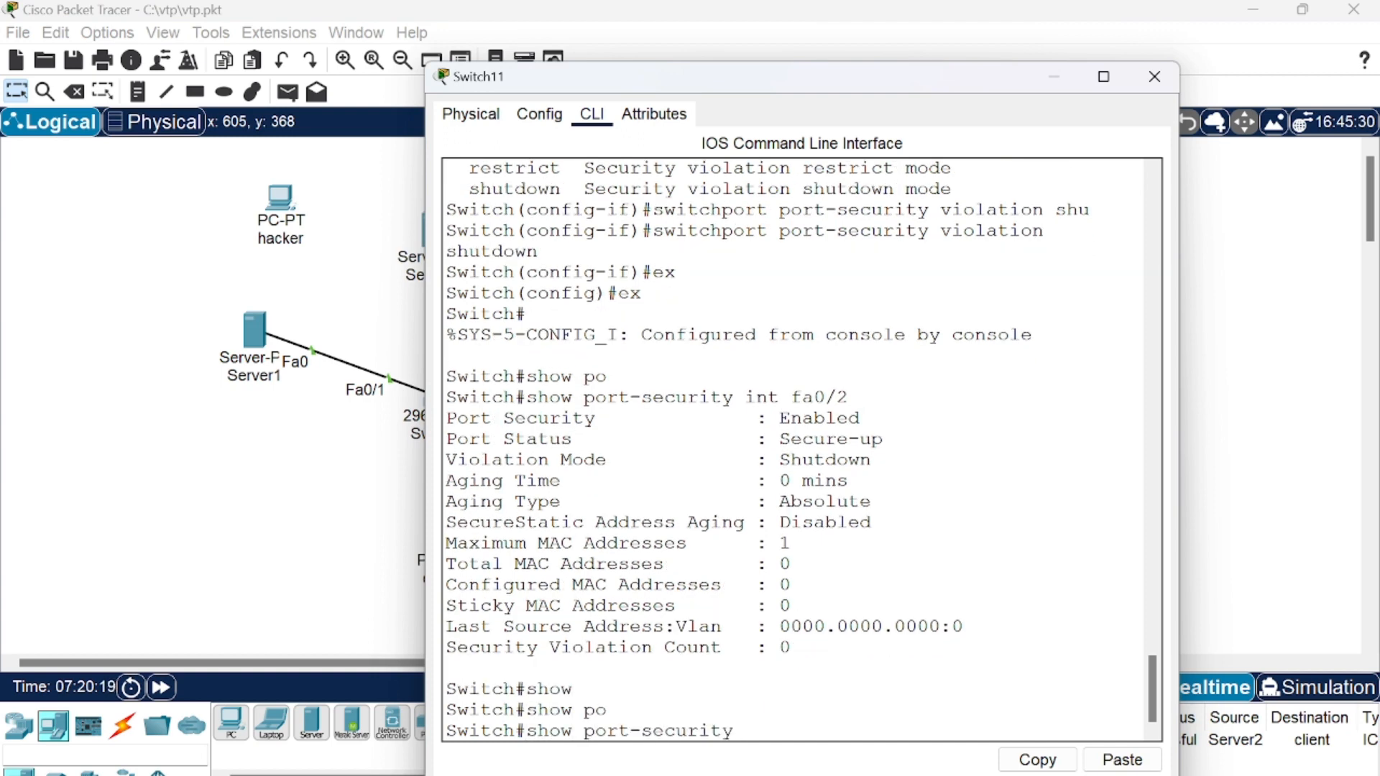
type("int fa0/2")
key("Return")
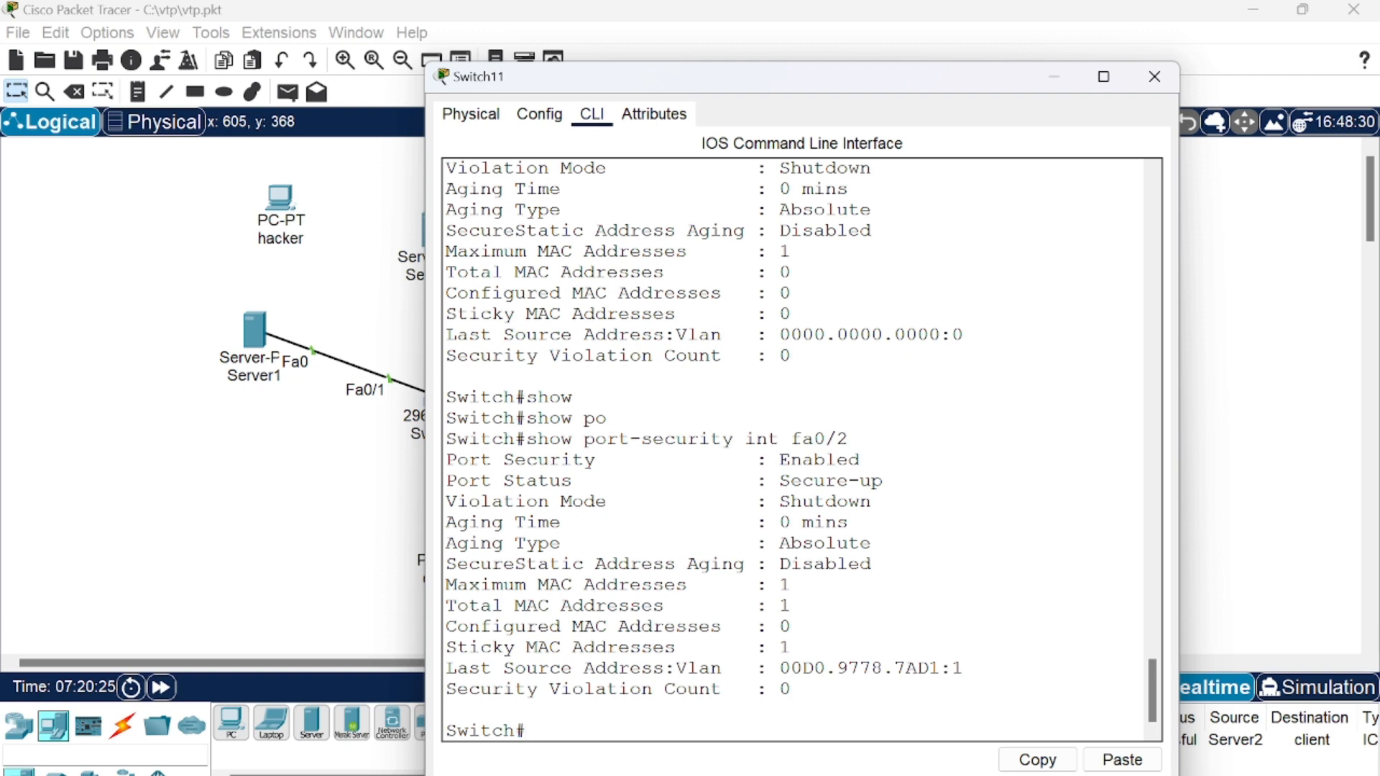
- Examine the MAC address counters, last source address and violation count in the fa0/2 port-security output, and return to the topology
left_click_drag(446, 627, 791, 647)
left_click(791, 647)
left_click_drag(468, 668, 790, 689)
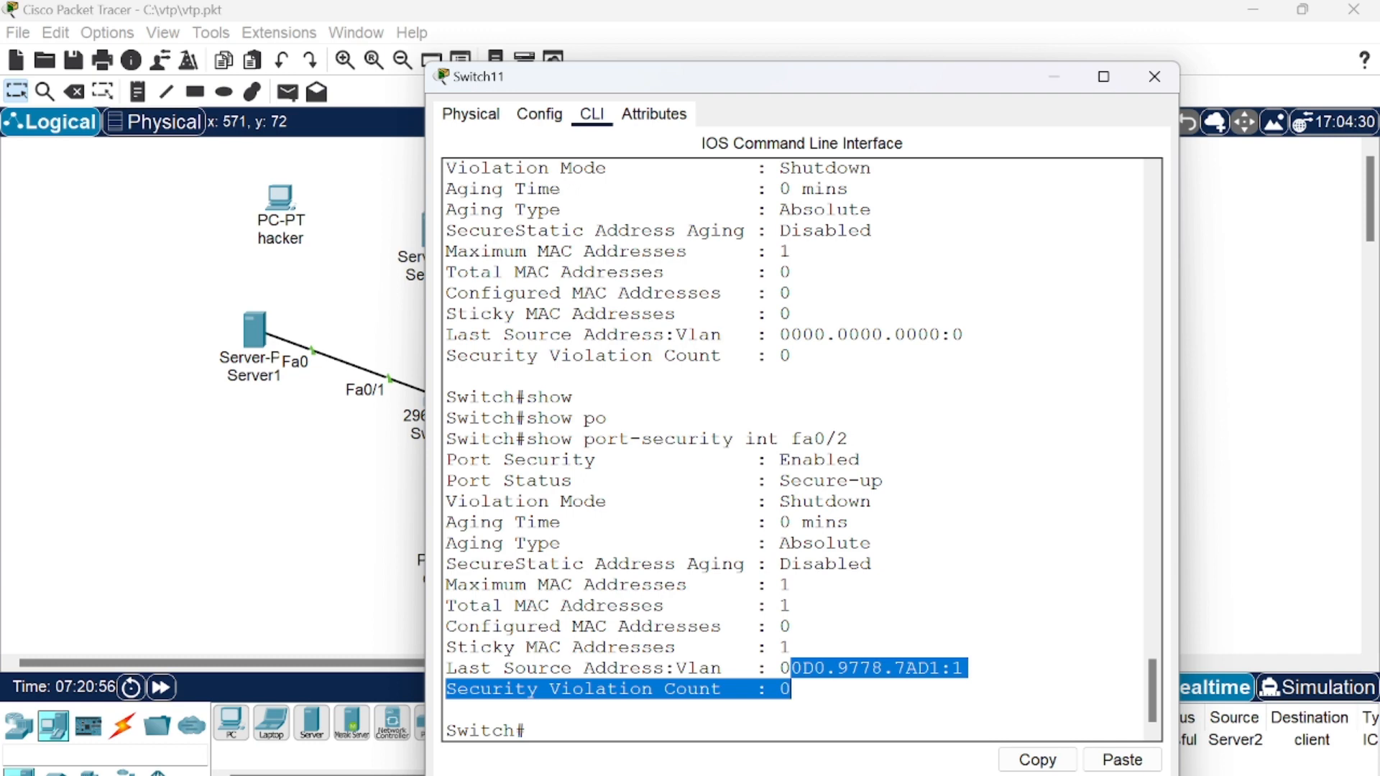
left_click(311, 514)
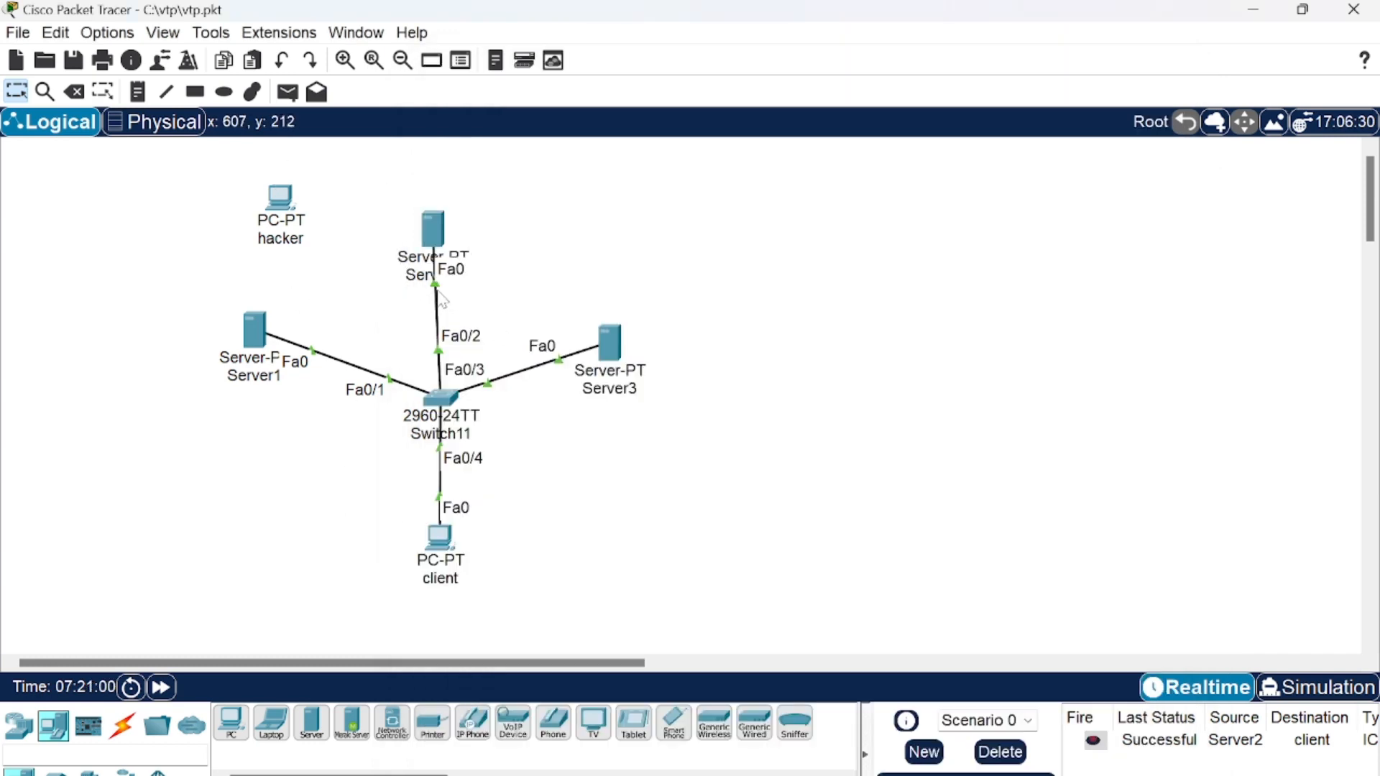
- Move the Fa0/2 cable end from Server2 to the hacker PC's FastEthernet0 port and fast-forward the simulation time
left_click_drag(436, 285, 284, 206)
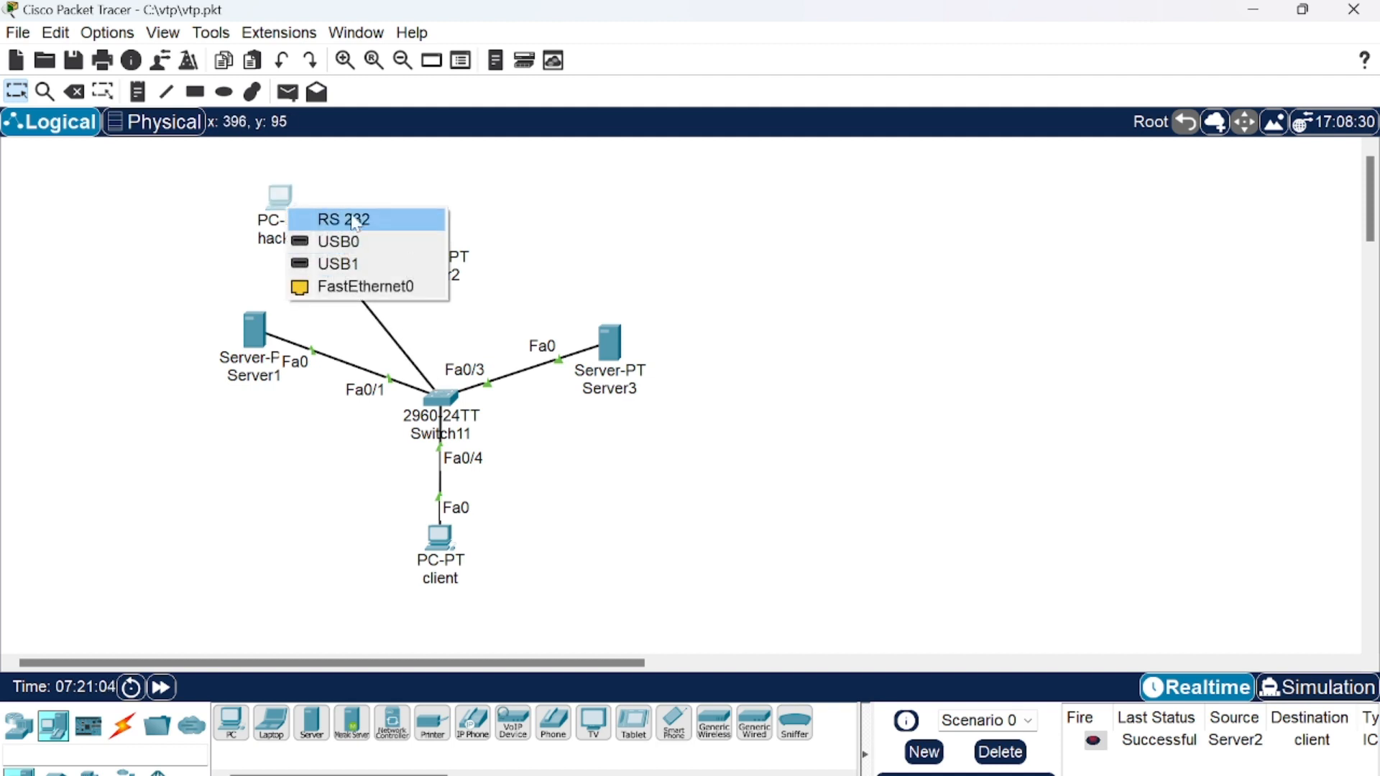
left_click(346, 286)
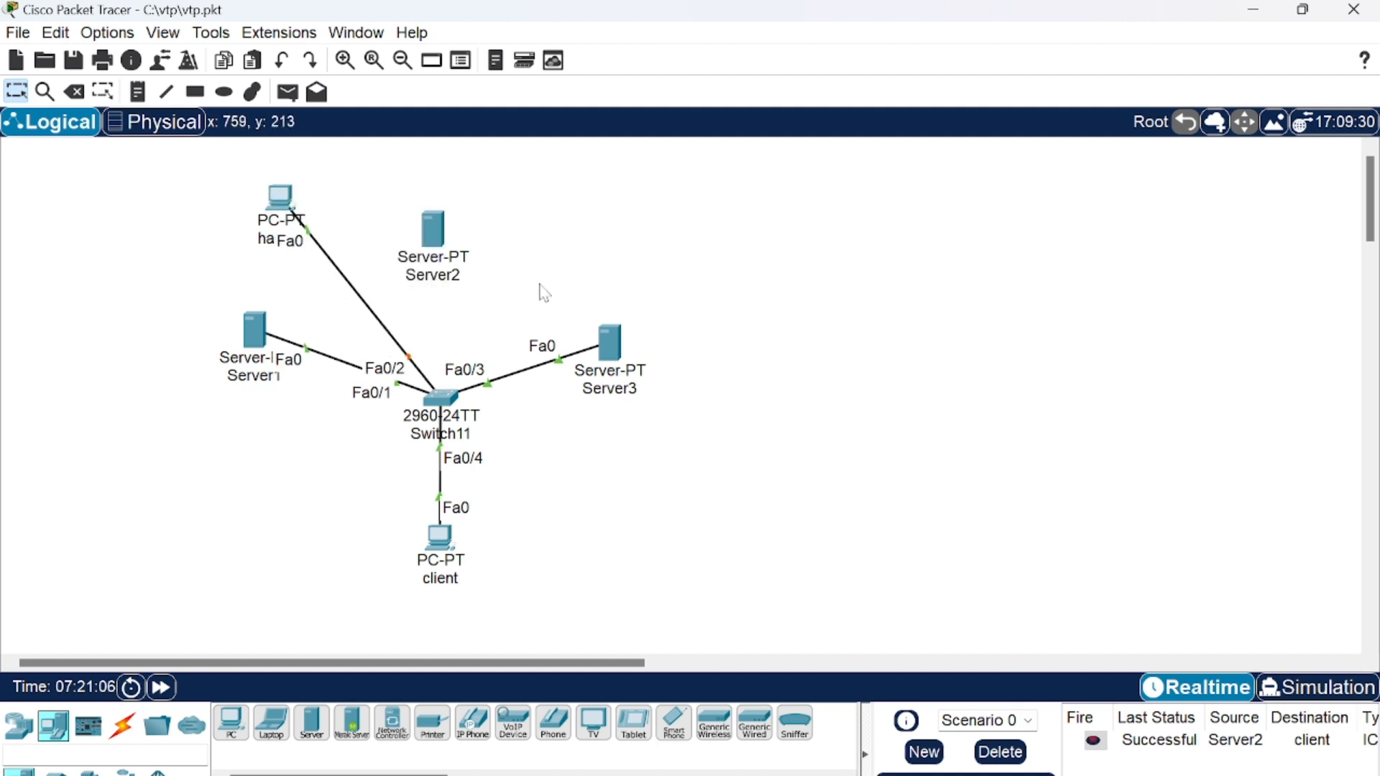
left_click(163, 689)
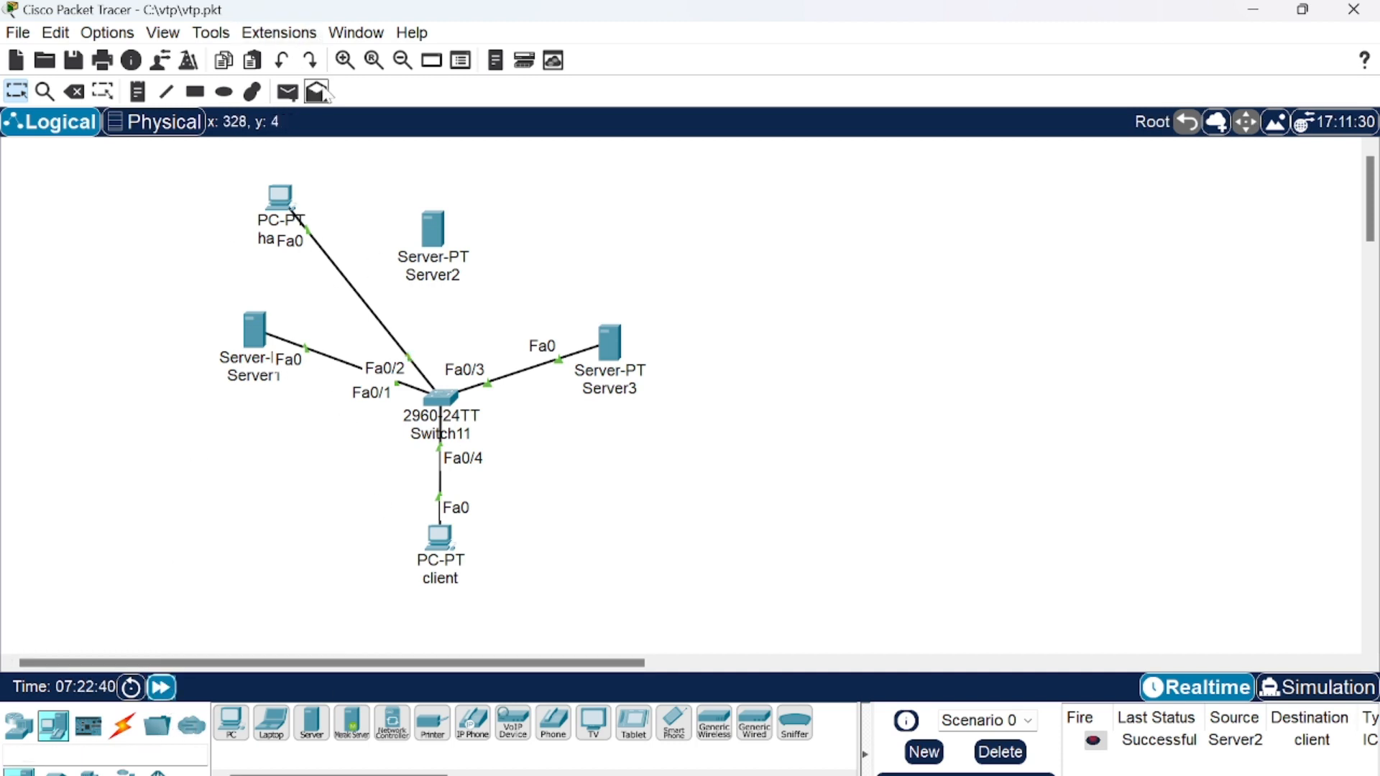
- Send a simple PDU from the hacker PC to the client PC to test the fa0/2 port security
left_click(288, 92)
left_click(280, 197)
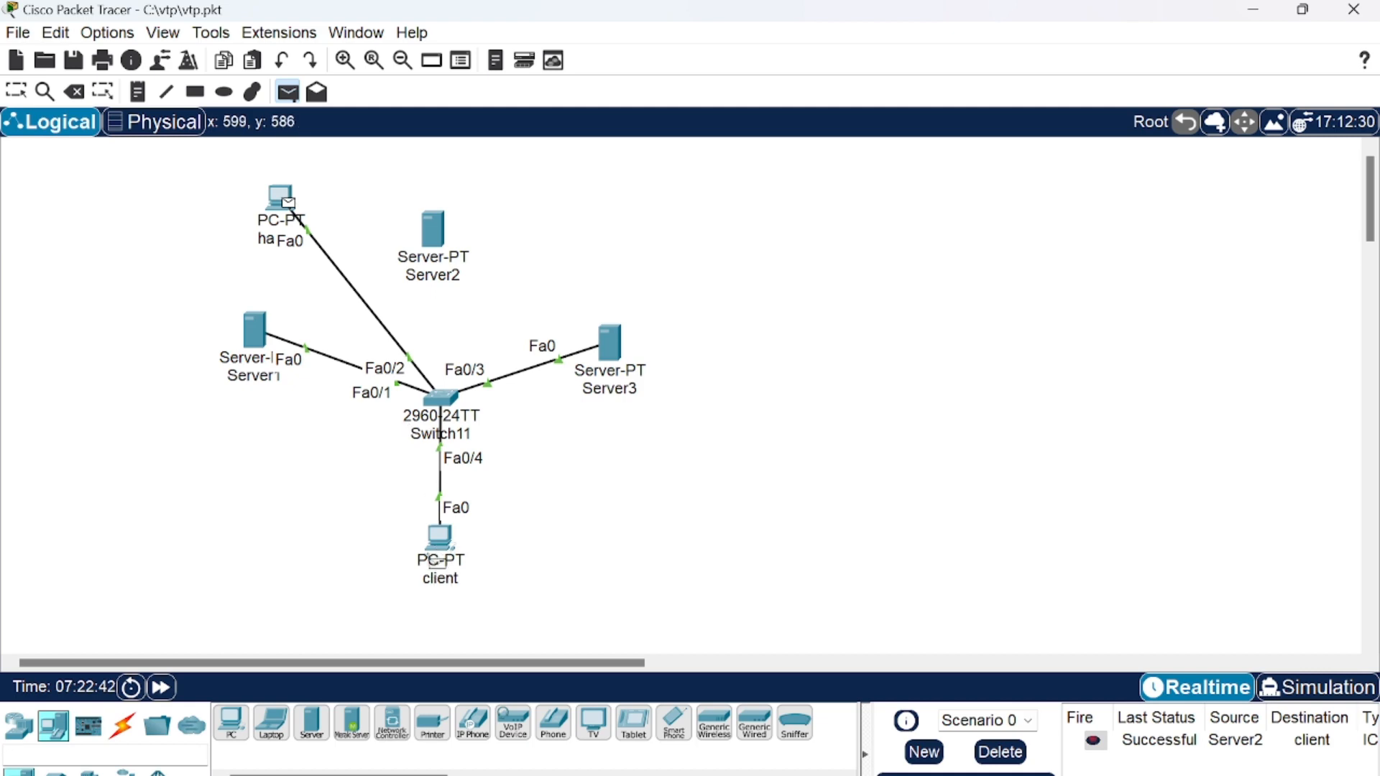
left_click(434, 554)
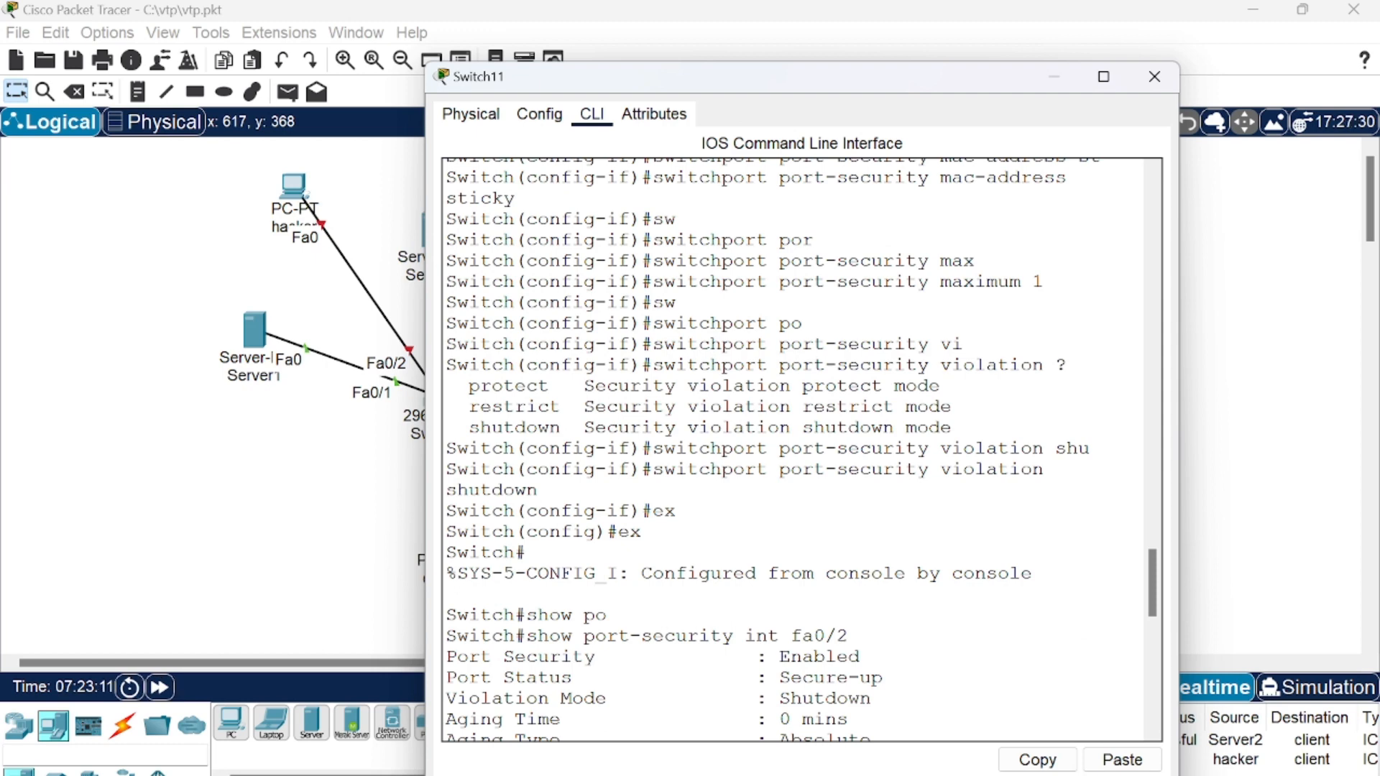
left_click(1240, 273)
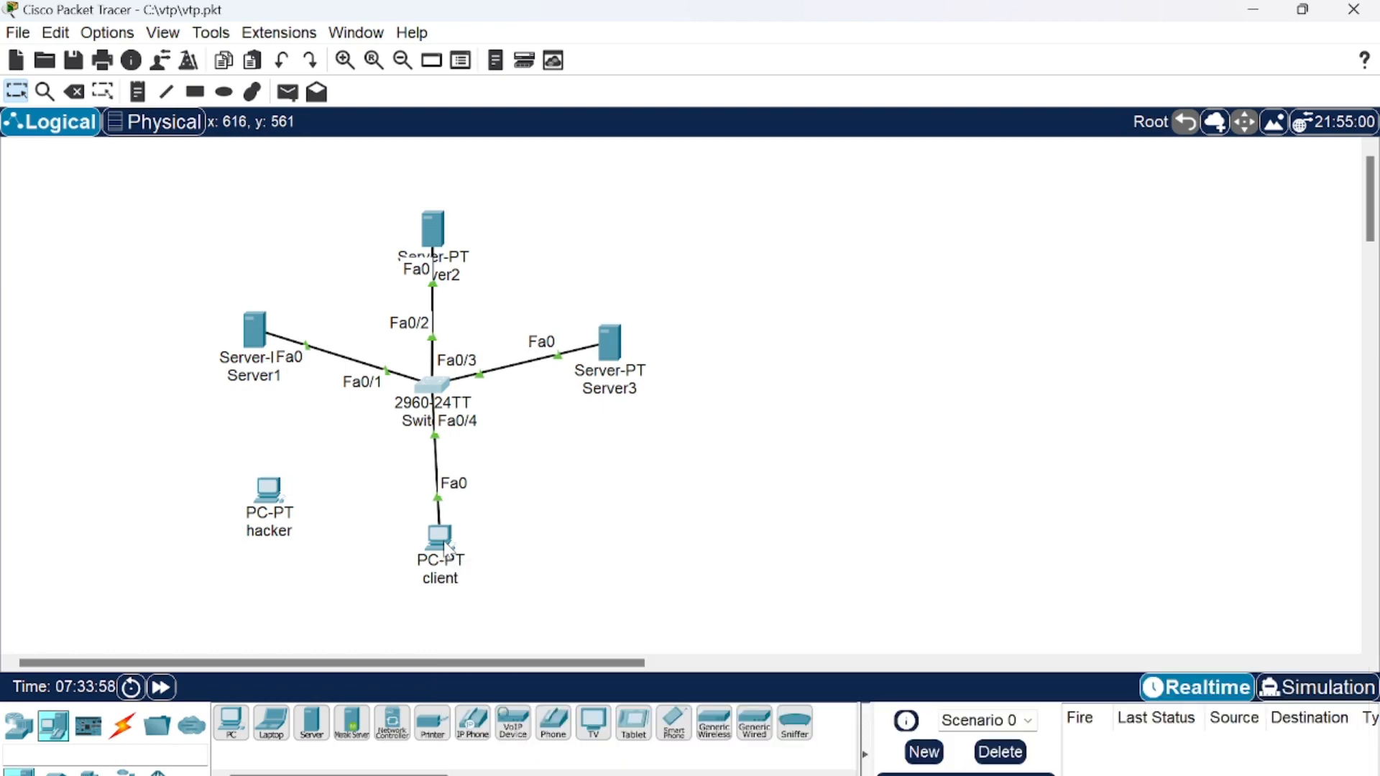
- Shift the client PC slightly in the topology and open Switch11's command line
mouse_move(446, 547)
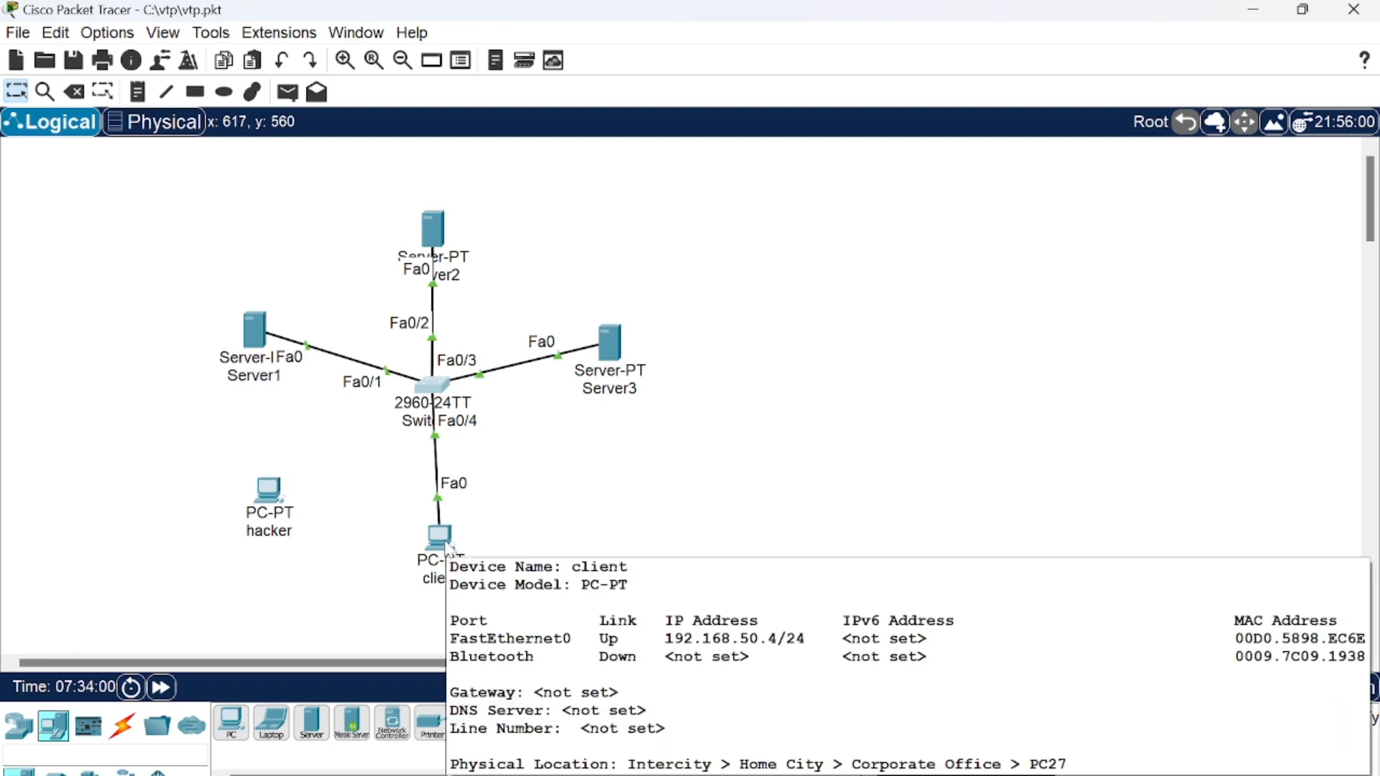
left_click_drag(446, 547, 427, 511)
left_click(432, 388)
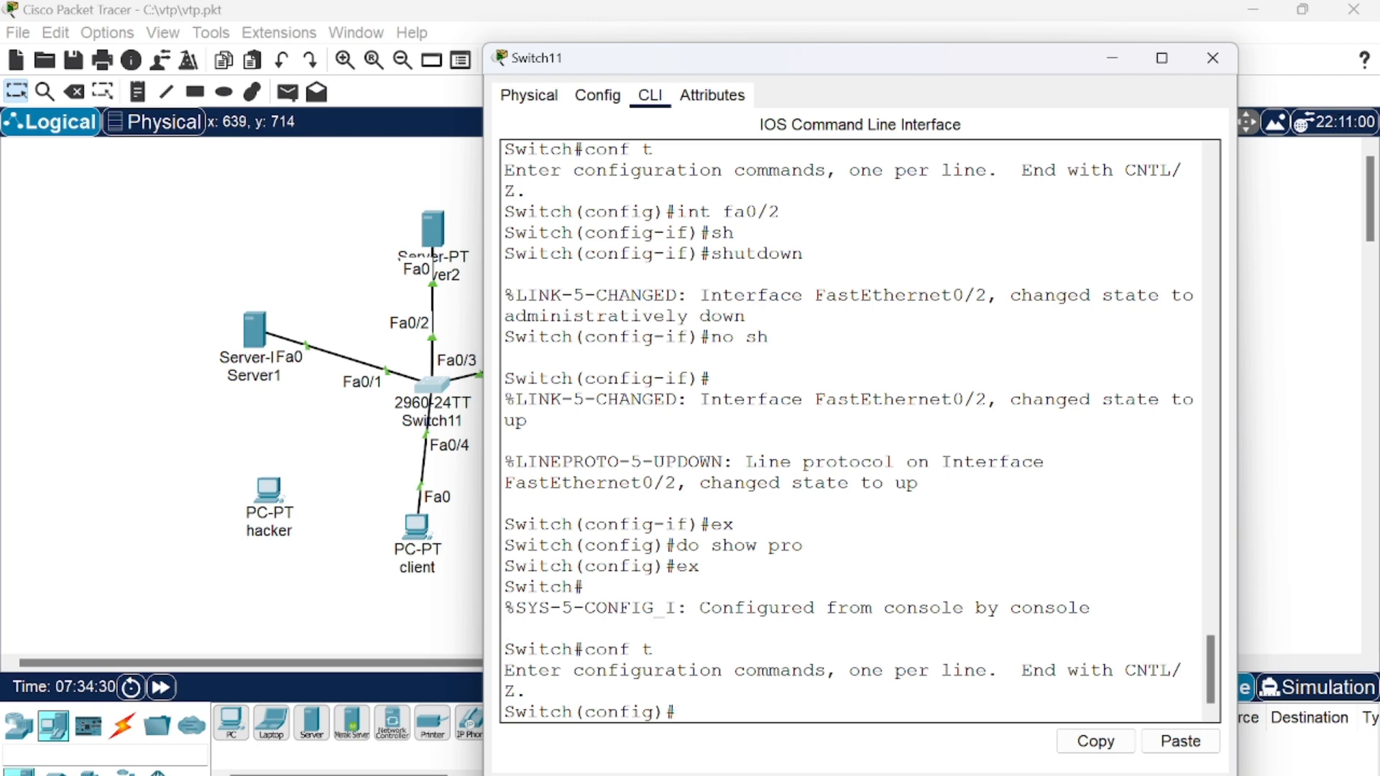
- Enter interface fa0/3 configuration on Switch11 and set its switchport mode to access
type("int ")
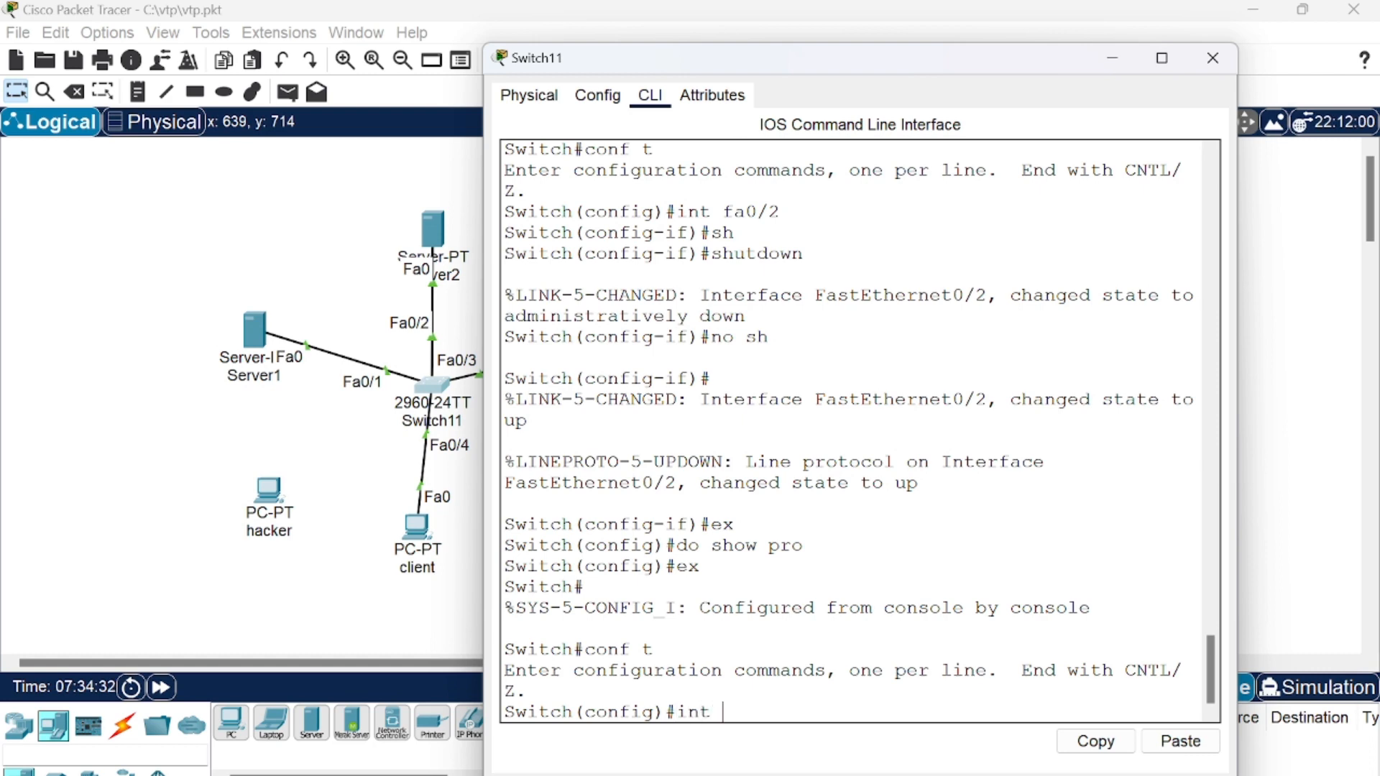
type("fa0/3")
key("Return")
type("sw")
key("Tab")
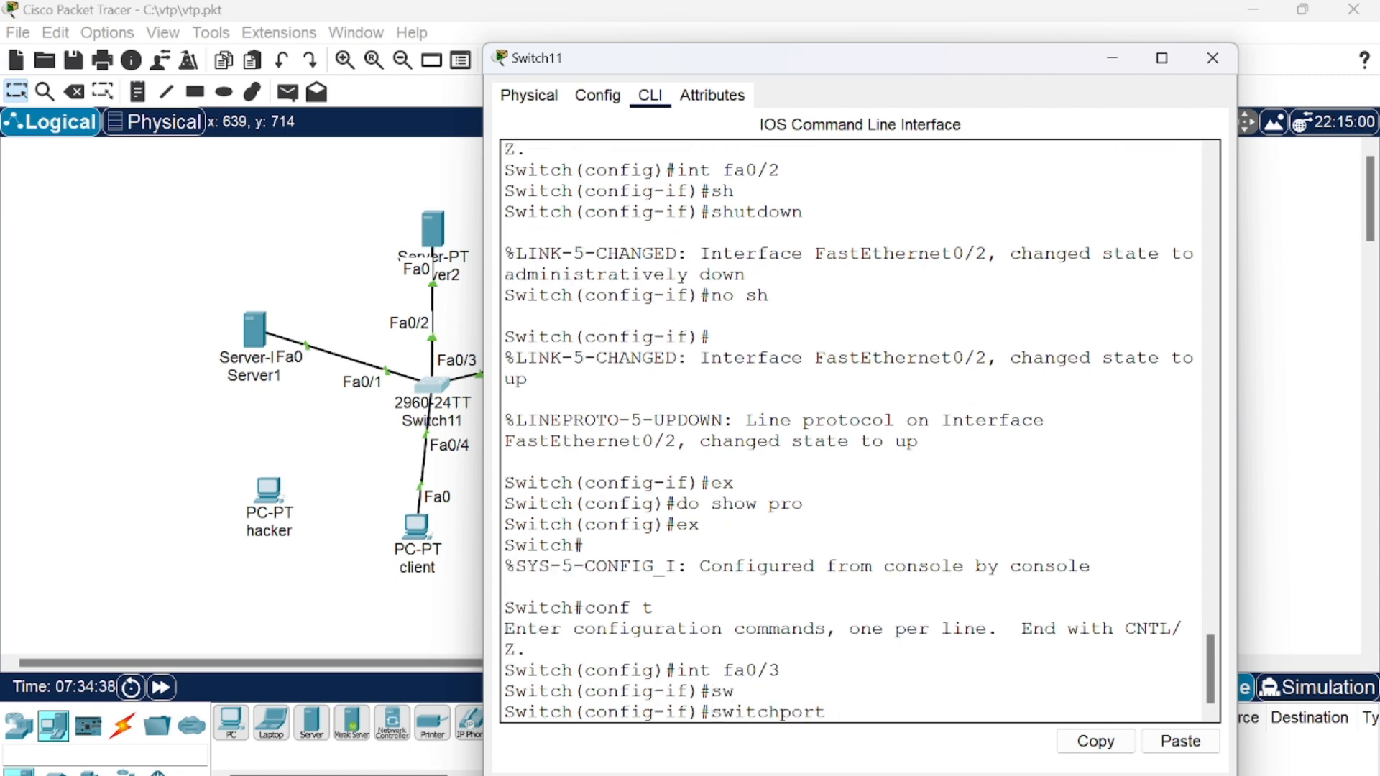
type("amod")
key("BackSpace")
type("de acc")
key("Return")
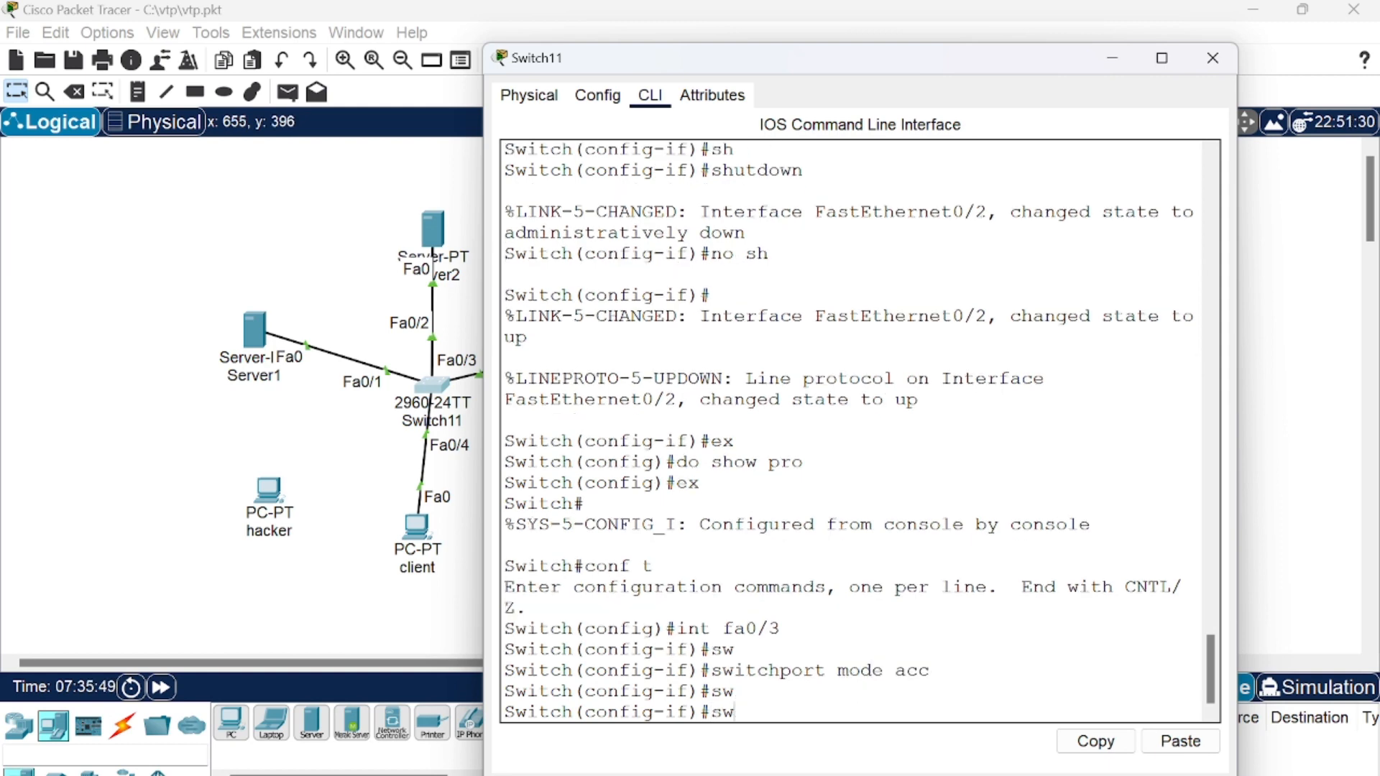
- List the available options for the switchport port-security violation command on fa0/3 using the ? help
key("Tab")
type("por")
key("Tab")
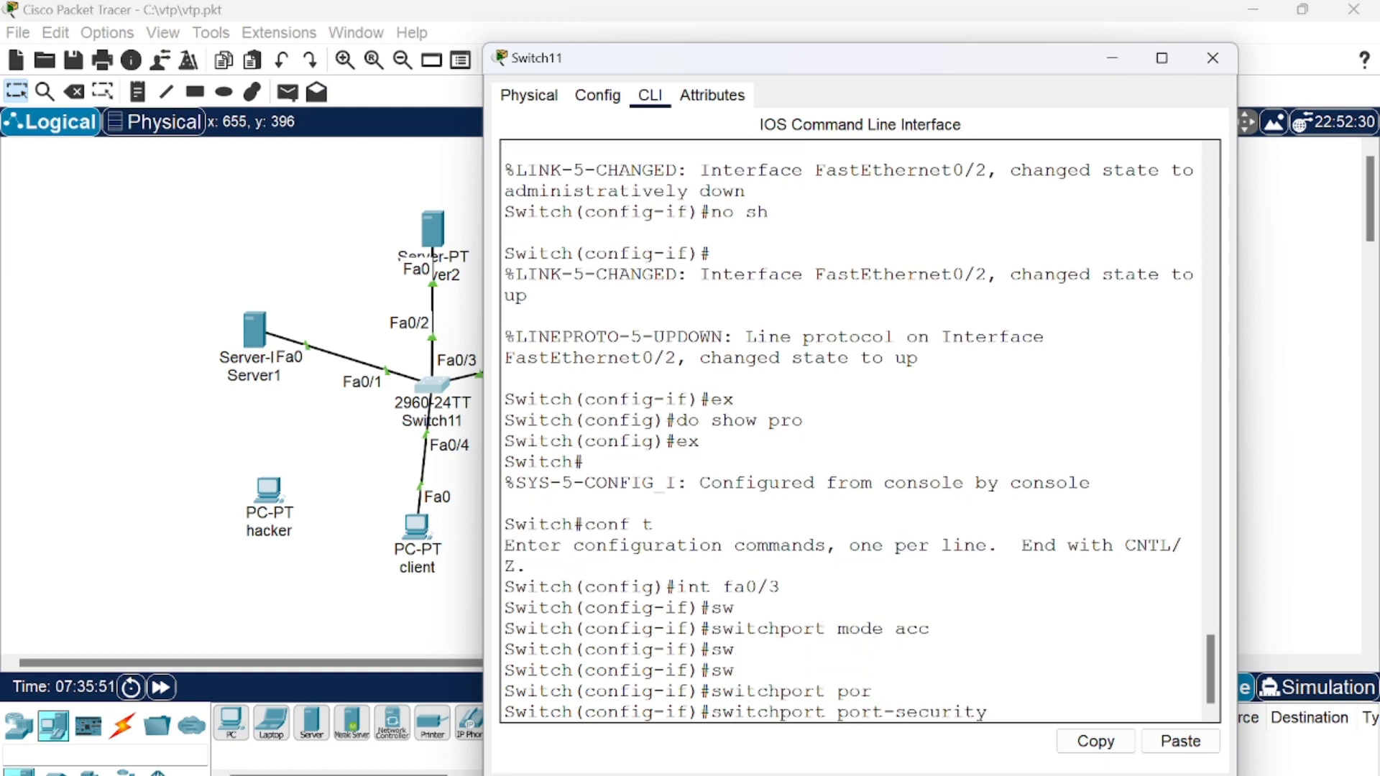
type("via")
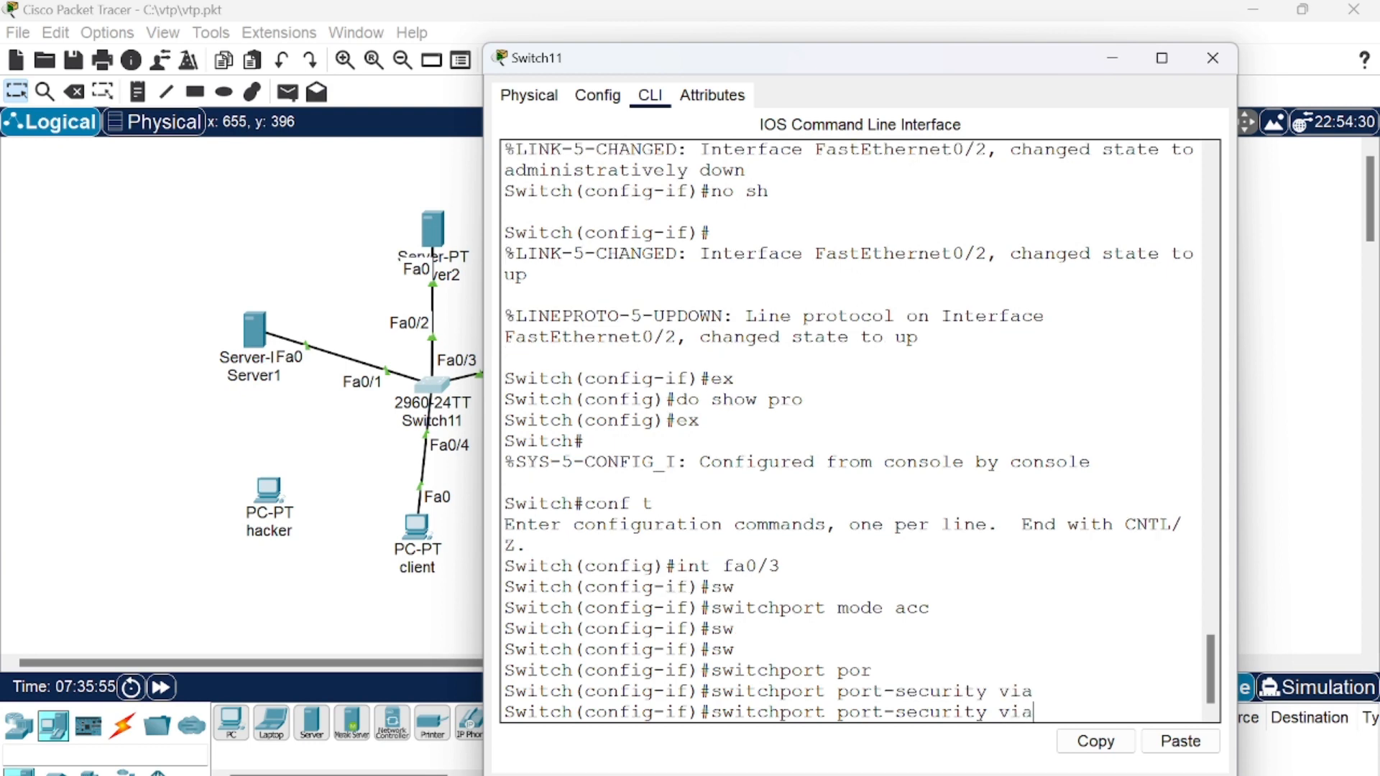
key("BackSpace")
key("Tab")
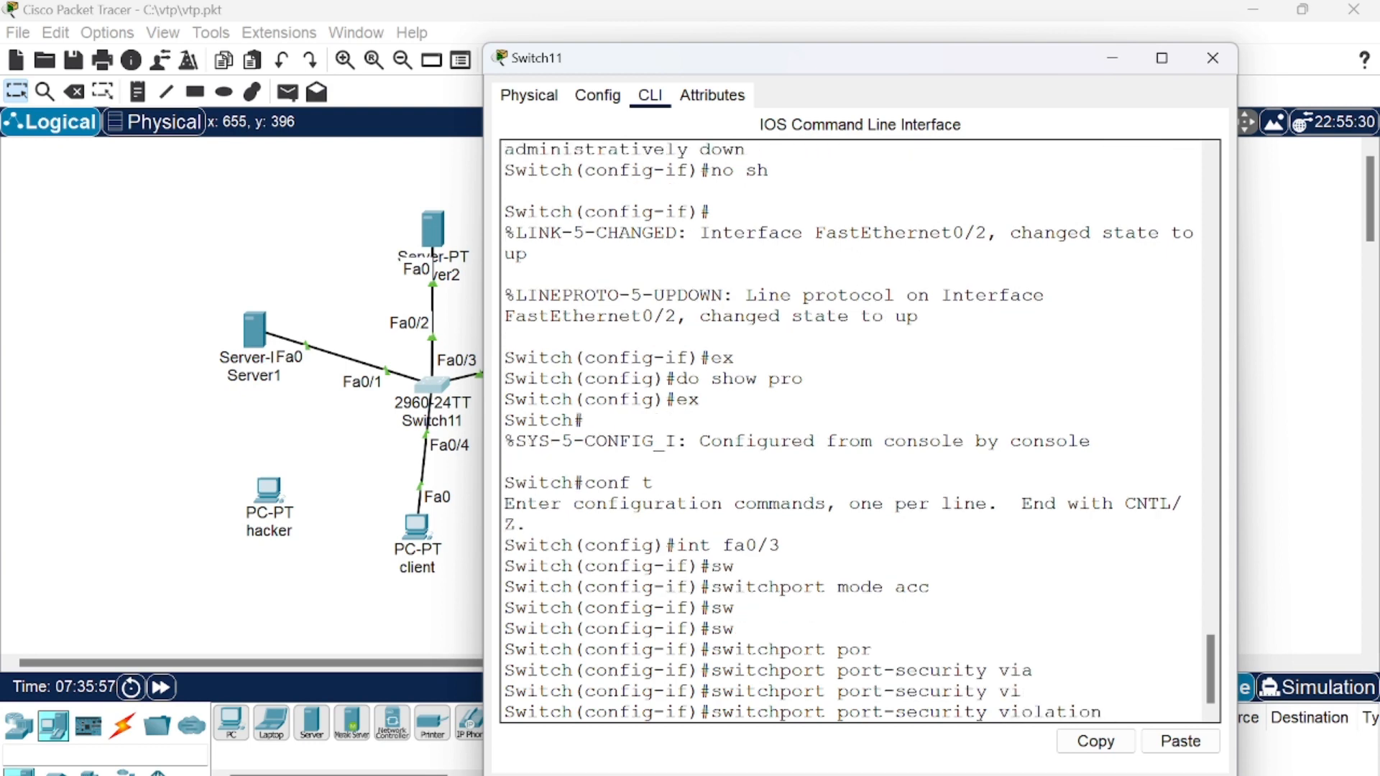
type("?")
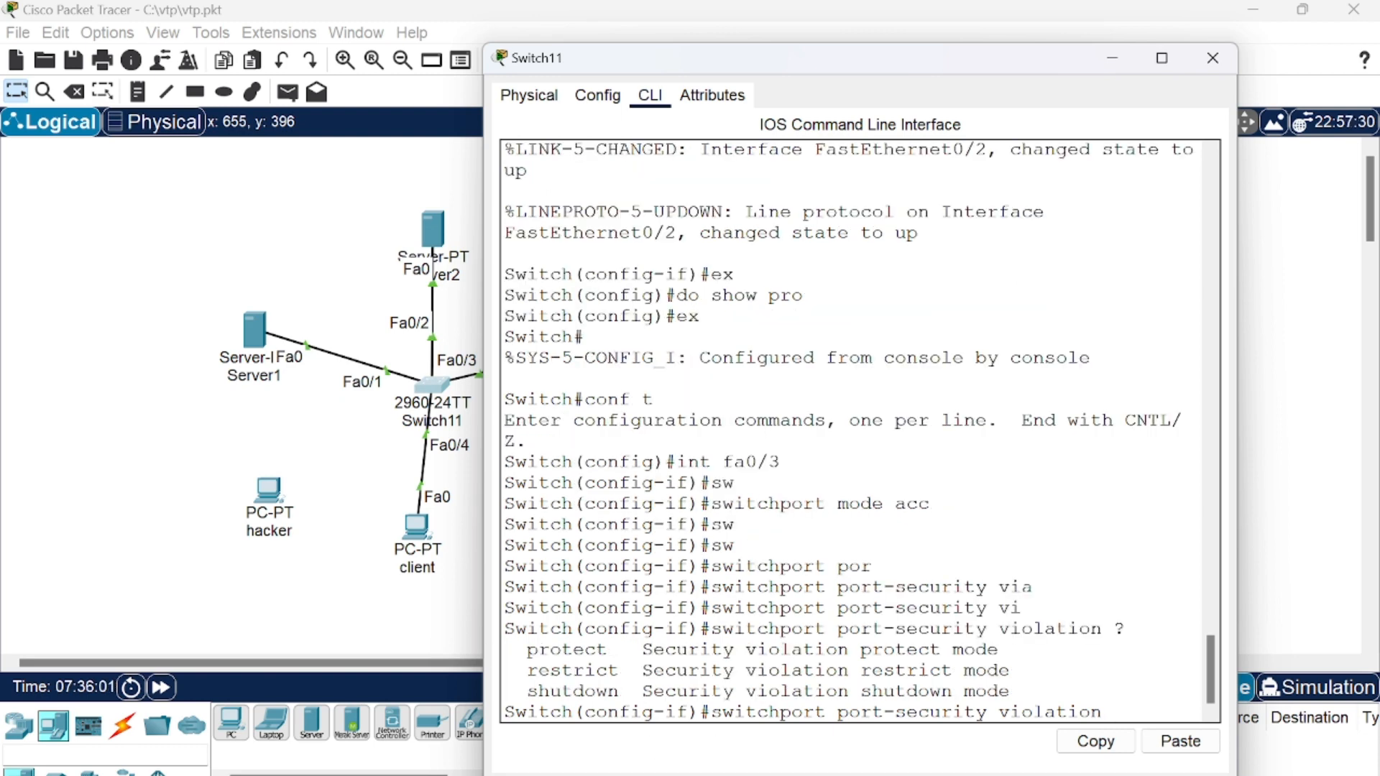
- Examine the protect, restrict and shutdown violation modes and their descriptions in the command help output
left_click_drag(527, 691, 619, 691)
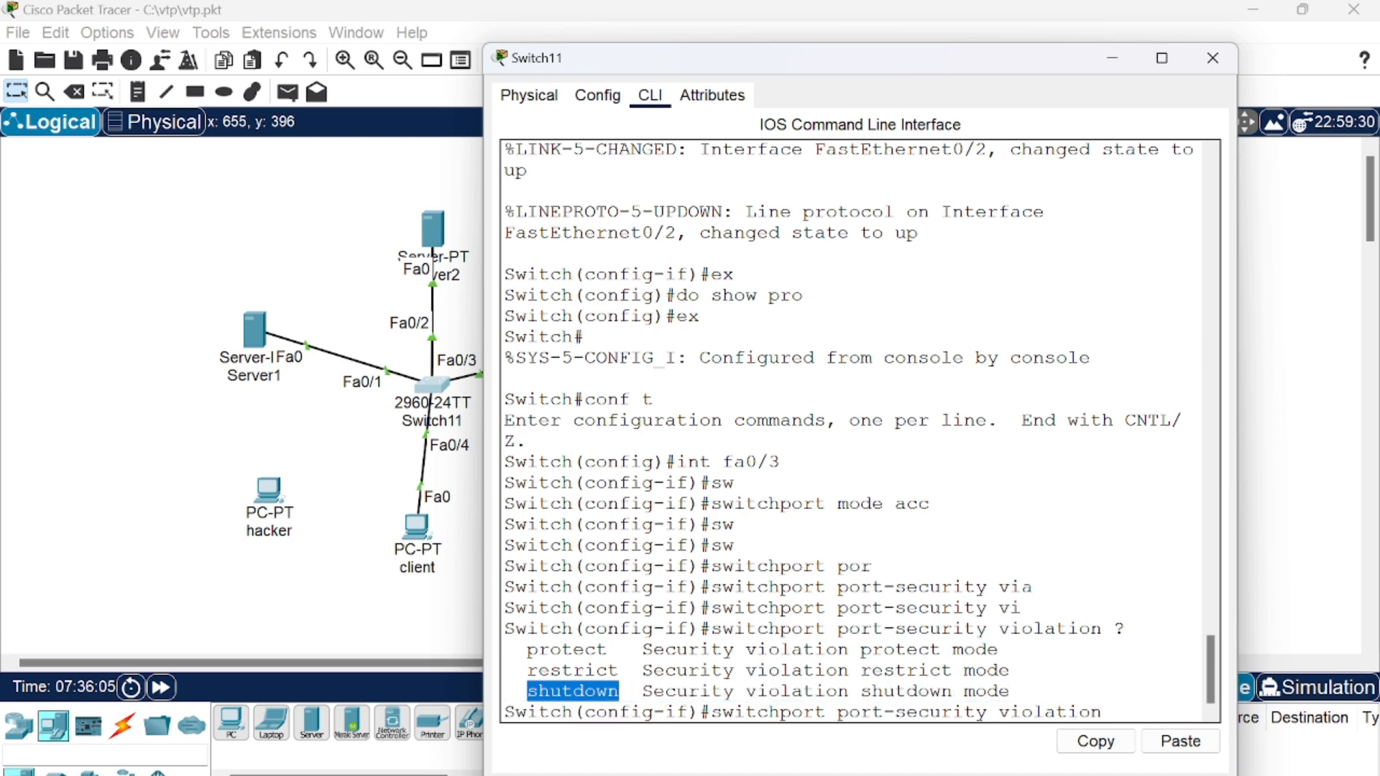
left_click_drag(527, 649, 596, 649)
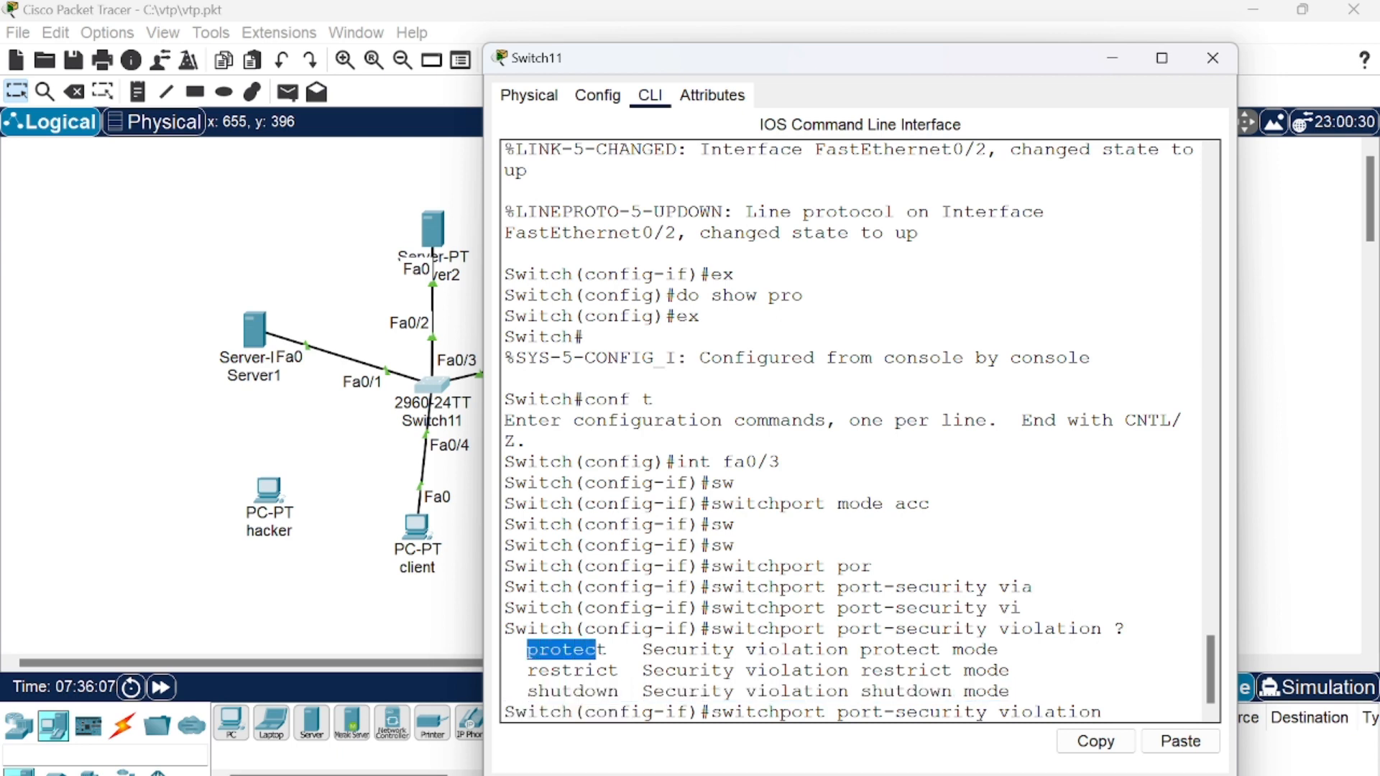
left_click_drag(527, 691, 619, 690)
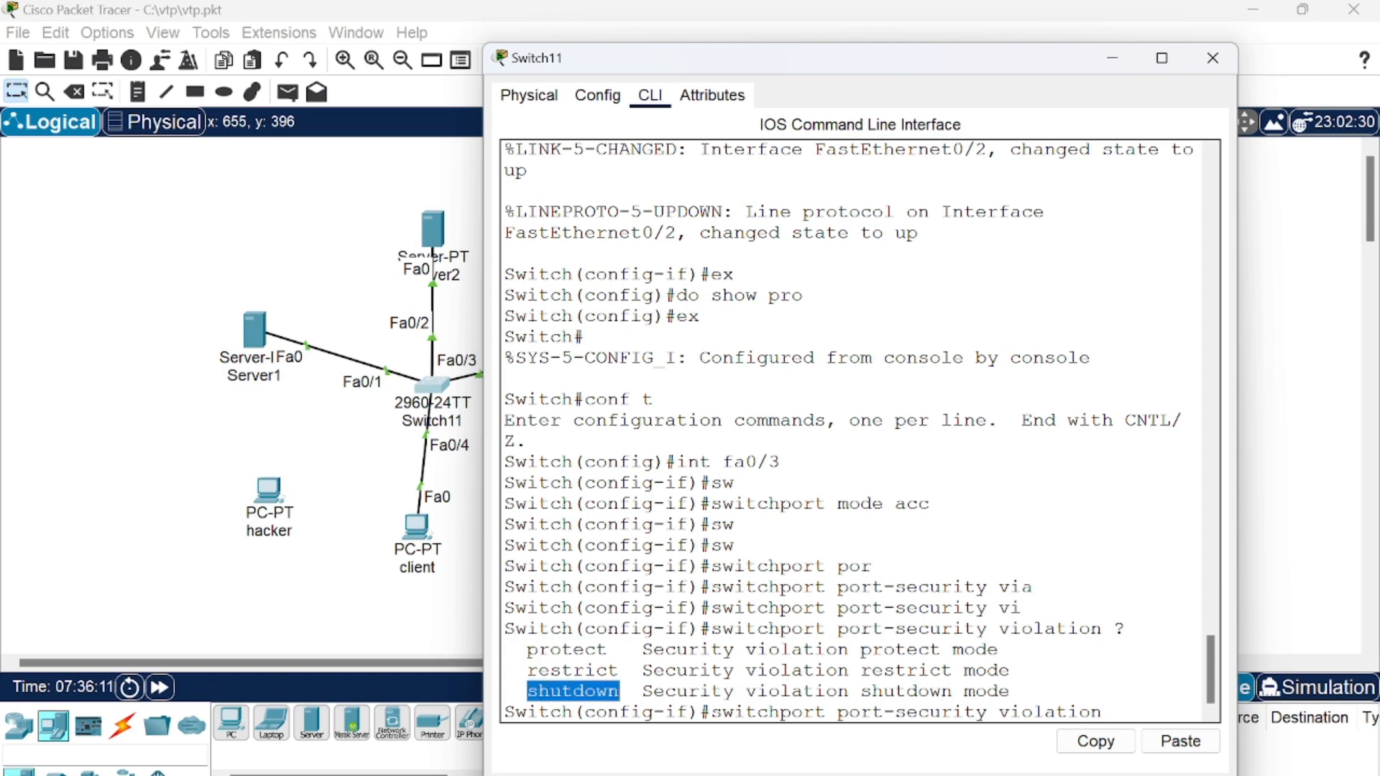
left_click_drag(642, 690, 1010, 691)
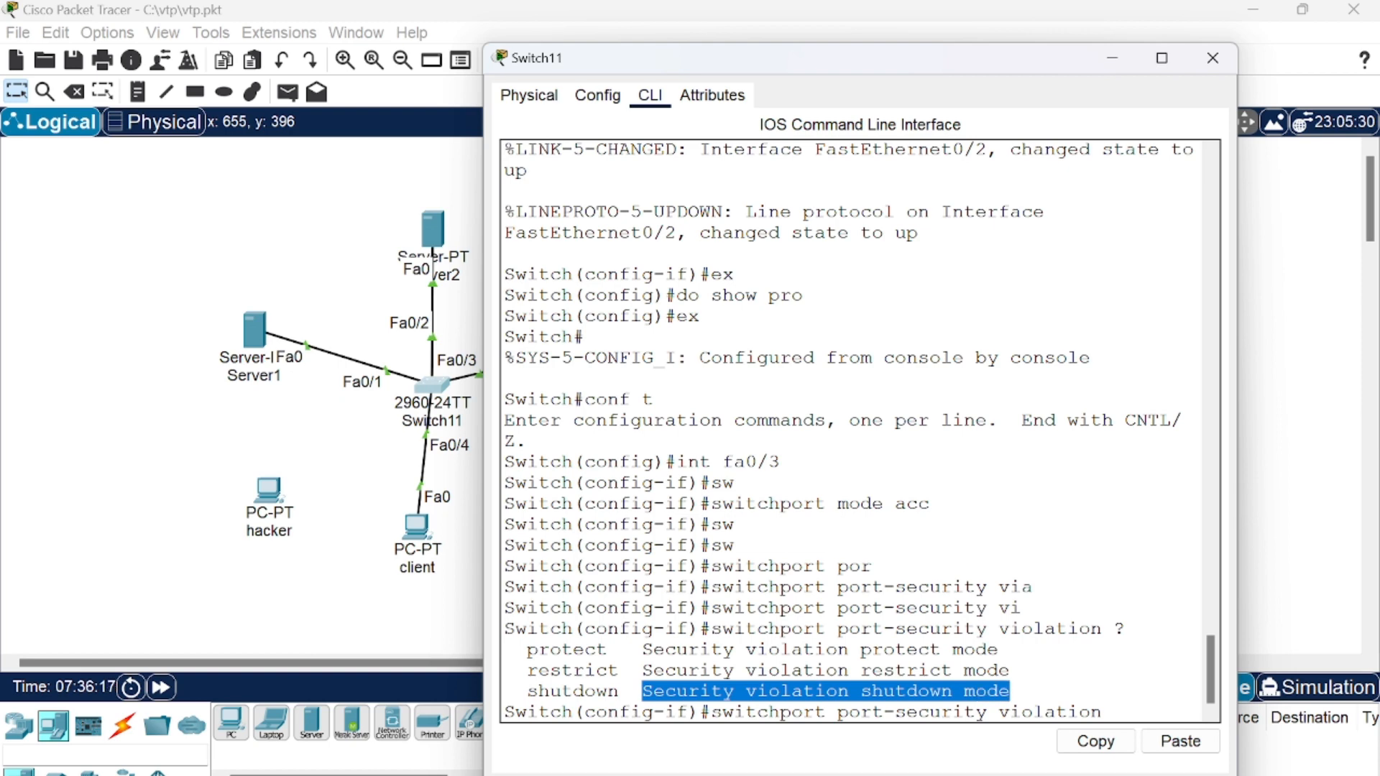
left_click(1010, 691)
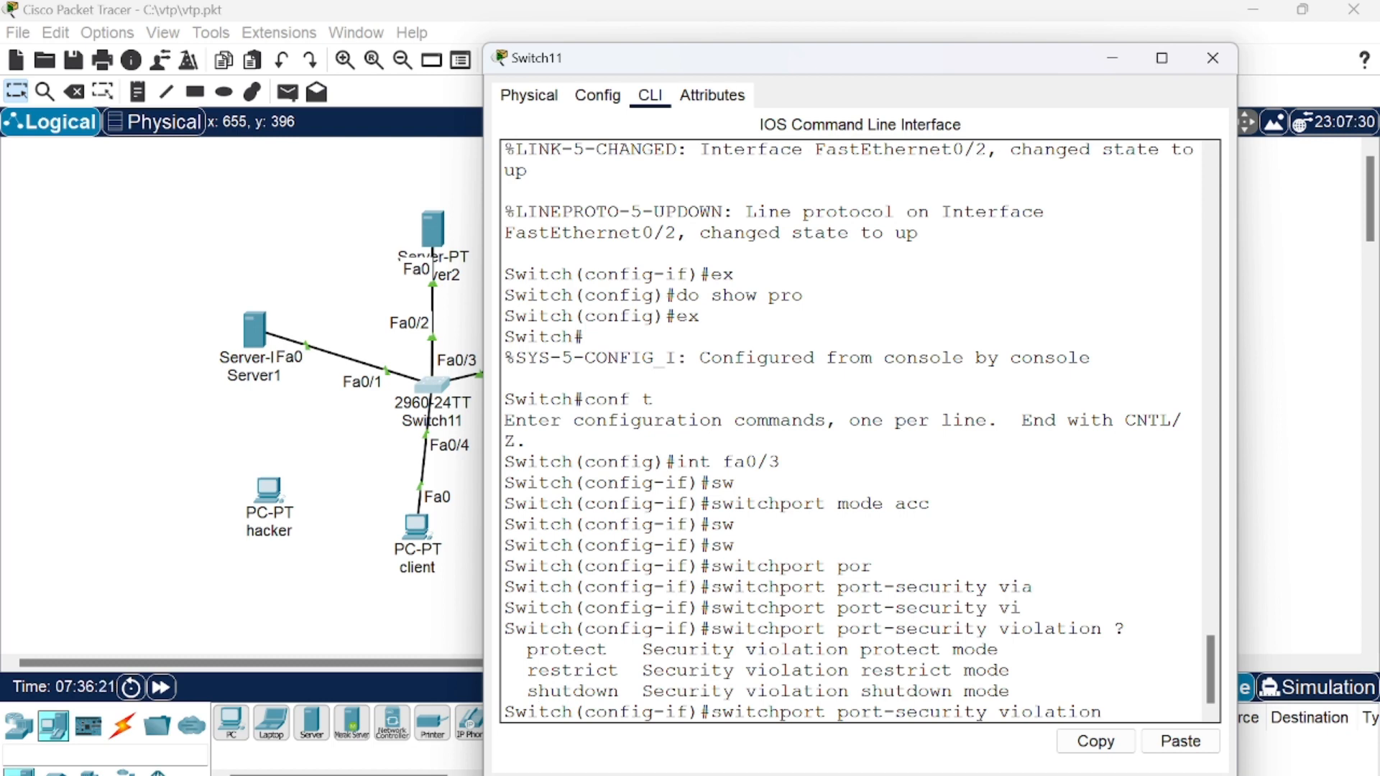
left_click_drag(515, 649, 608, 649)
left_click_drag(515, 670, 631, 670)
left_click_drag(516, 649, 620, 649)
- Clear the unfinished violation command and run switchport port-security mac-address sticky on fa0/3
left_click(1114, 712)
key("BackSpace")
key("BackSpace")
key("BackSpace")
key("BackSpace")
key("BackSpace")
key("BackSpace")
key("BackSpace")
key("BackSpace")
key("BackSpace")
key("BackSpace")
key("BackSpace")
key("BackSpace")
key("BackSpace")
key("BackSpace")
key("BackSpace")
key("BackSpace")
key("BackSpace")
key("BackSpace")
key("BackSpace")
key("BackSpace")
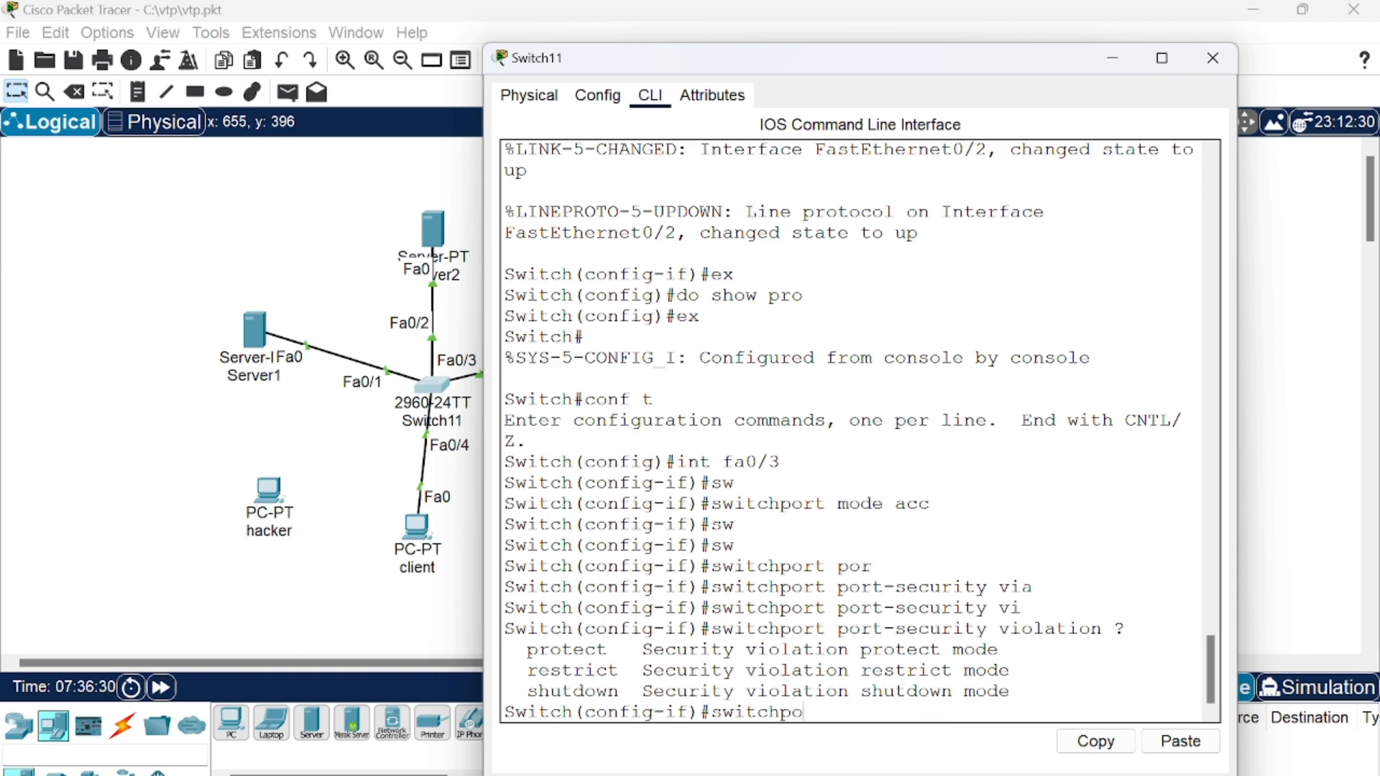
key("BackSpace")
key("BackSpace")
key("BackSpace")
key("BackSpace")
key("BackSpace")
key("Tab")
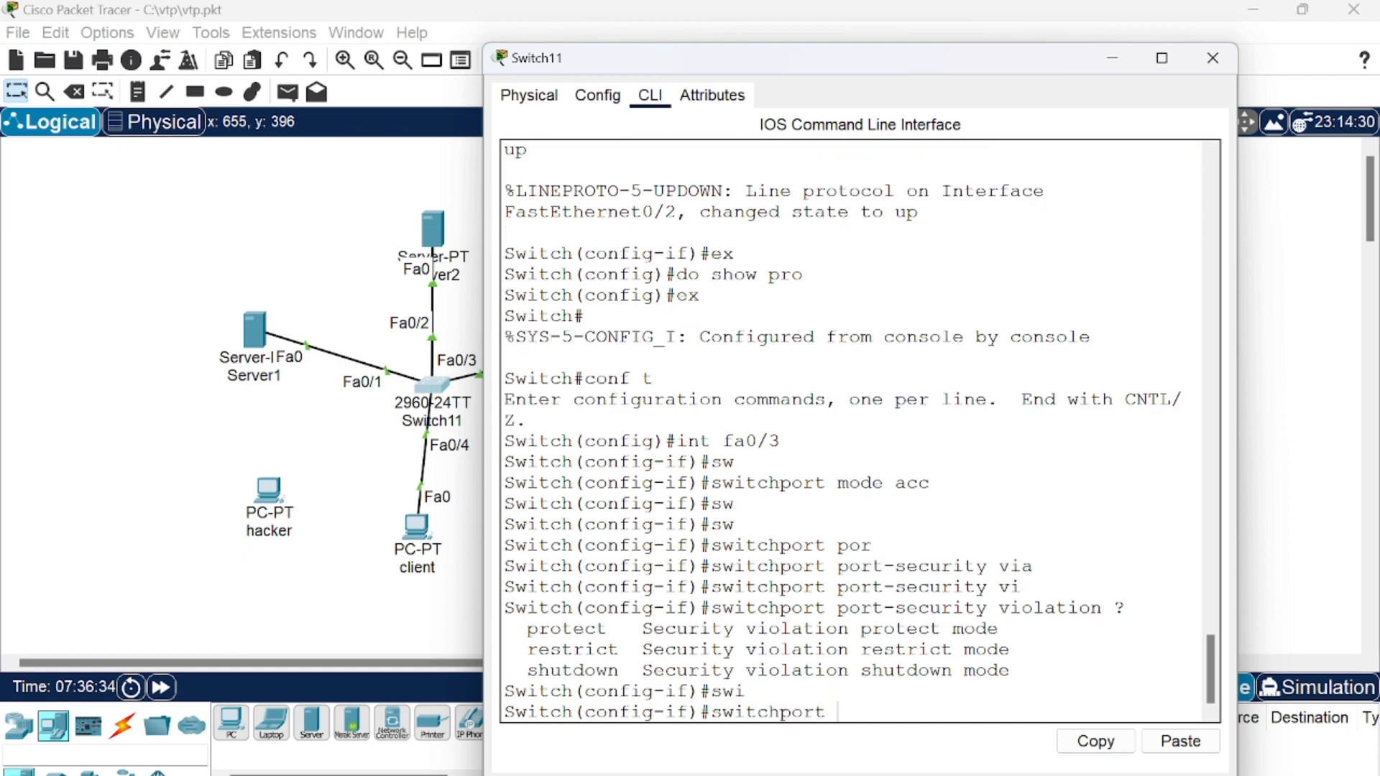
type("po")
key("Tab")
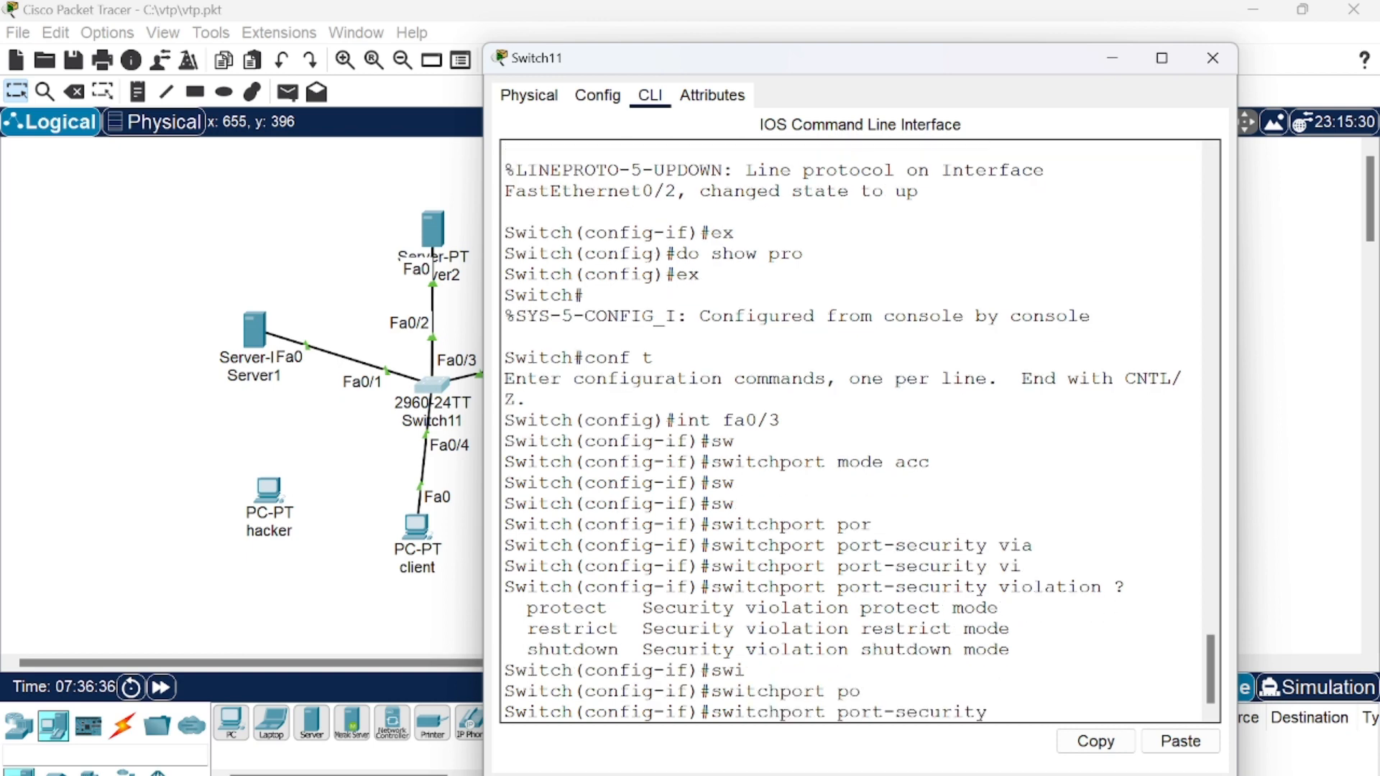
type("mac")
key("Tab")
type("st")
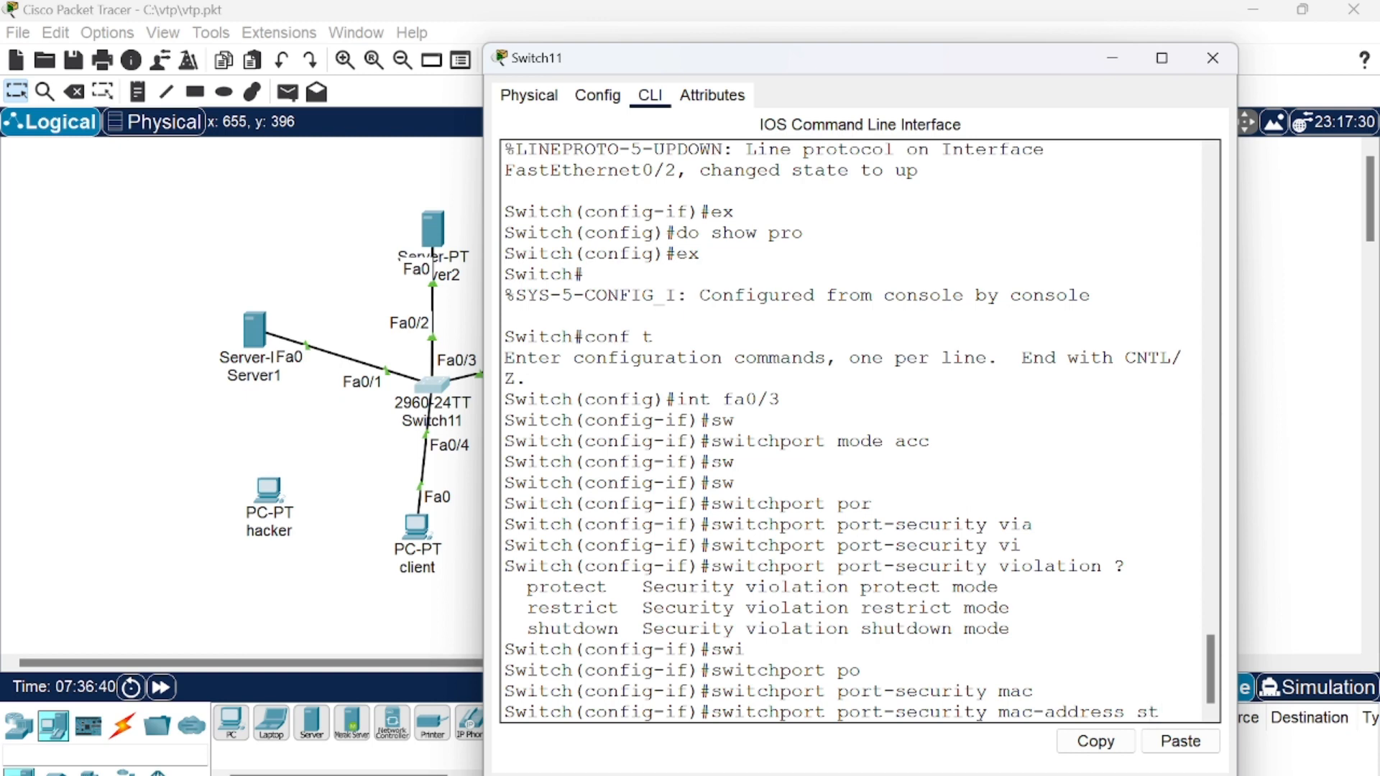
type("ky")
key("BackSpace")
key("BackSpace")
key("Tab")
key("Return")
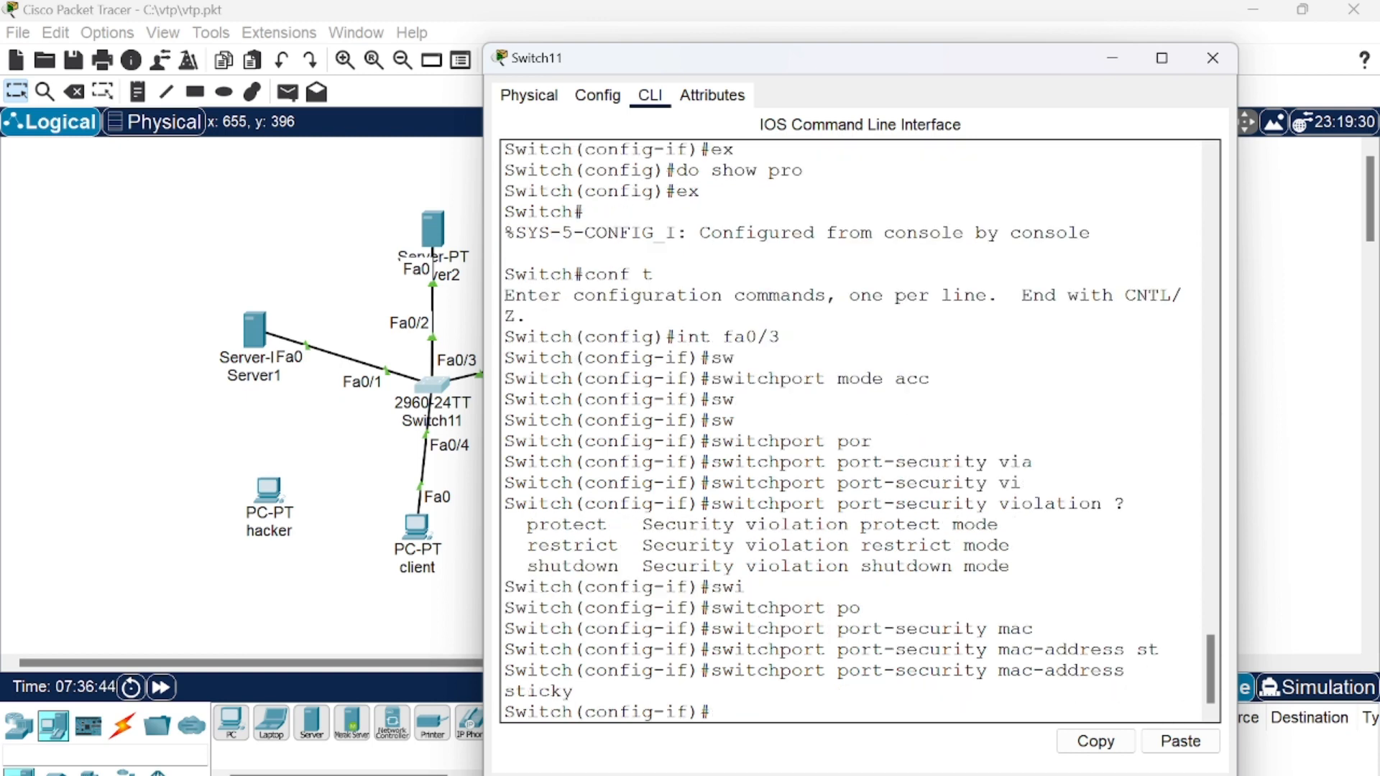
- Limit fa0/3 to one secure MAC address with switchport port-security maximum 1
type("sw")
key("Tab")
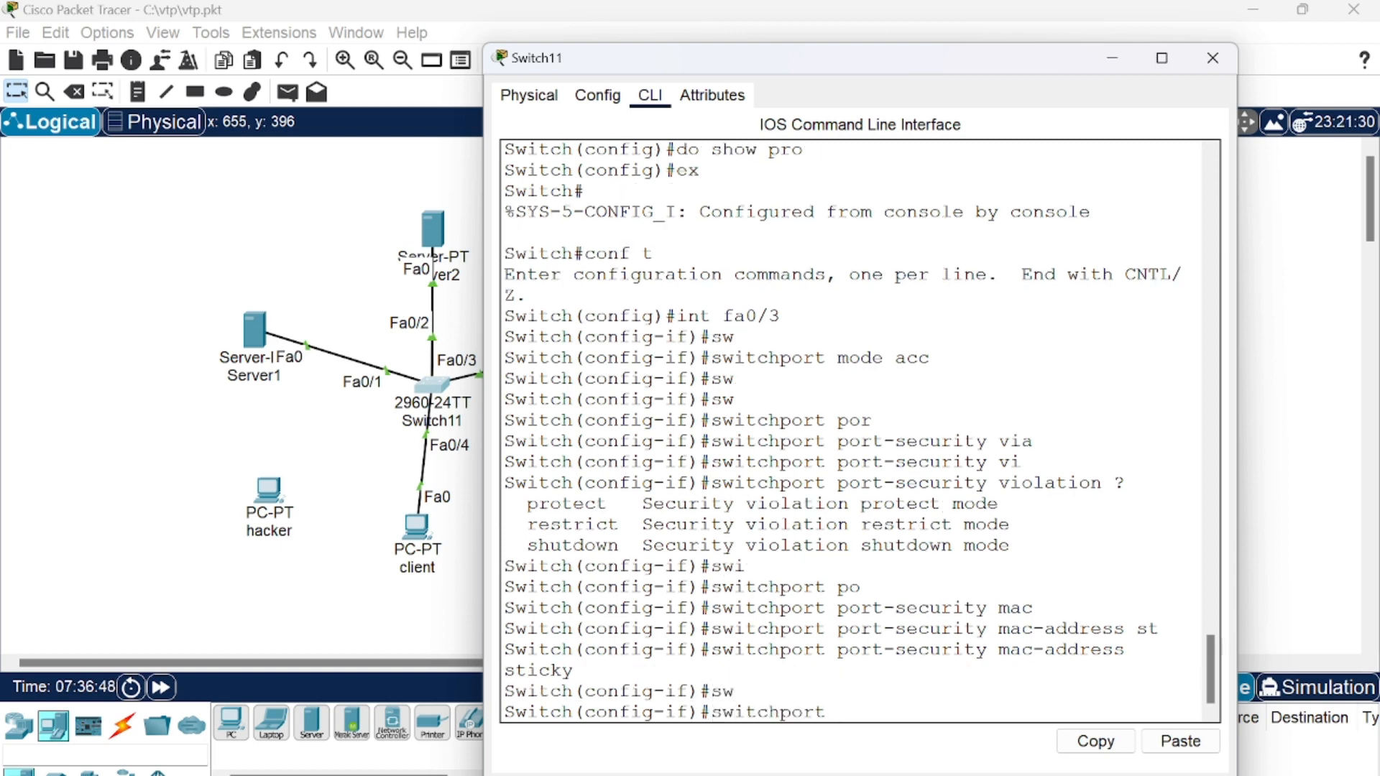
type("por")
key("Tab")
type("ma")
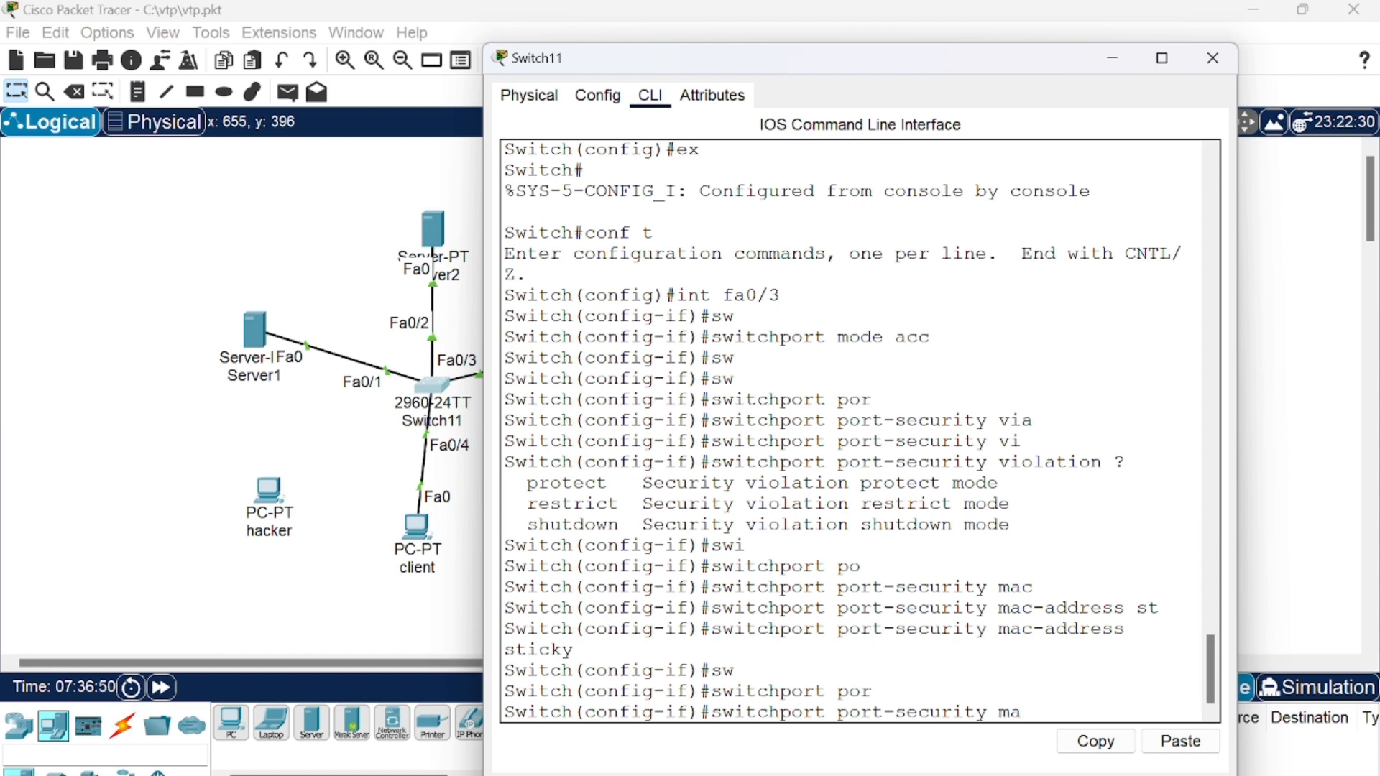
key("Tab")
type("x")
key("Tab")
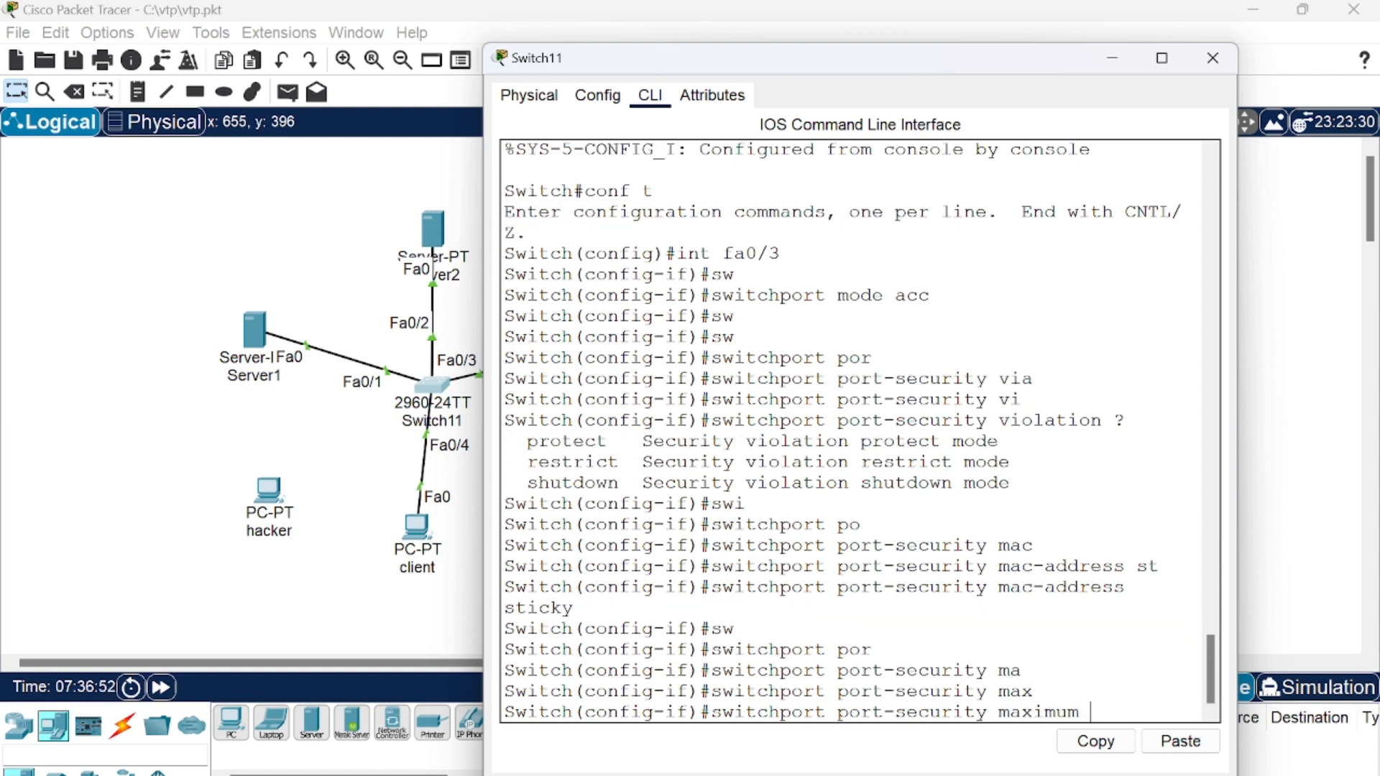
type("1")
key("Return")
- Set the port-security violation mode on fa0/3 to protect
type("sw")
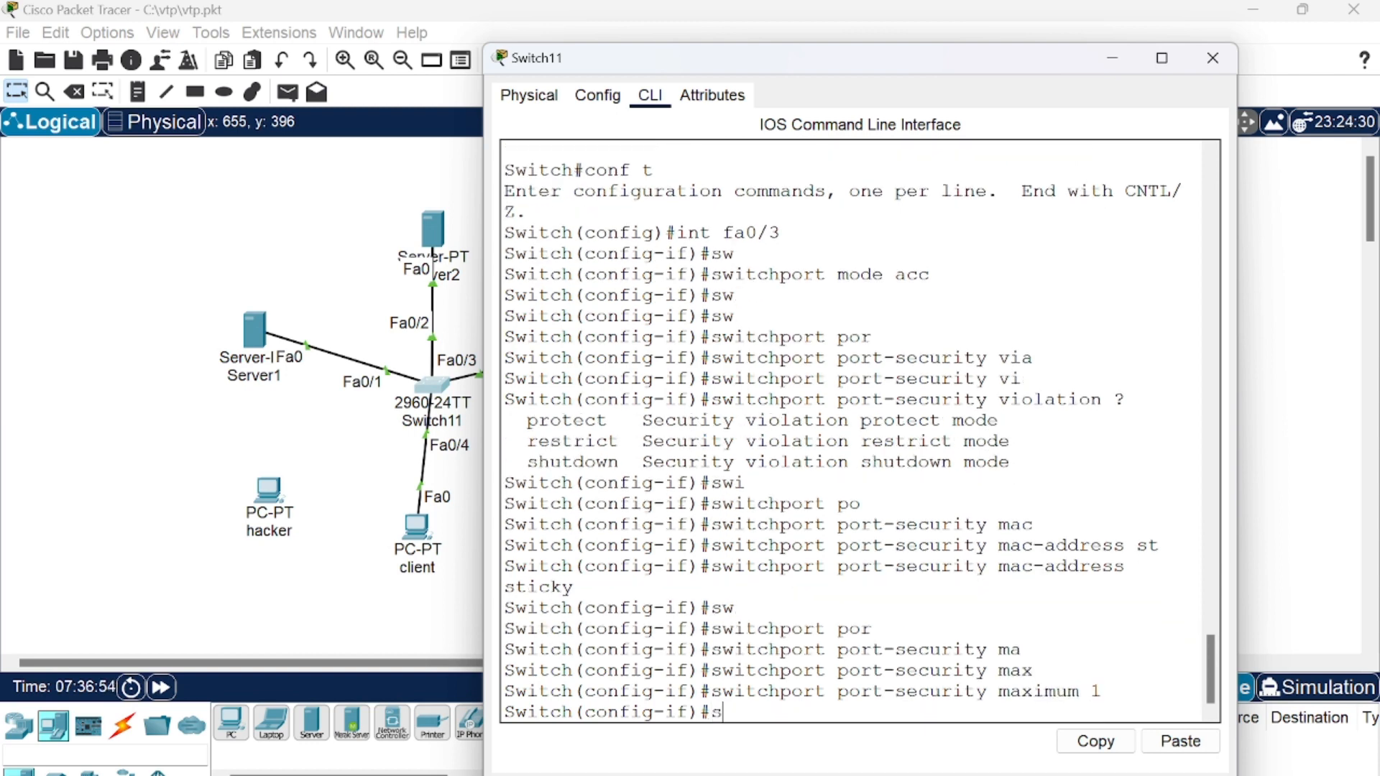
key("Tab")
type("por")
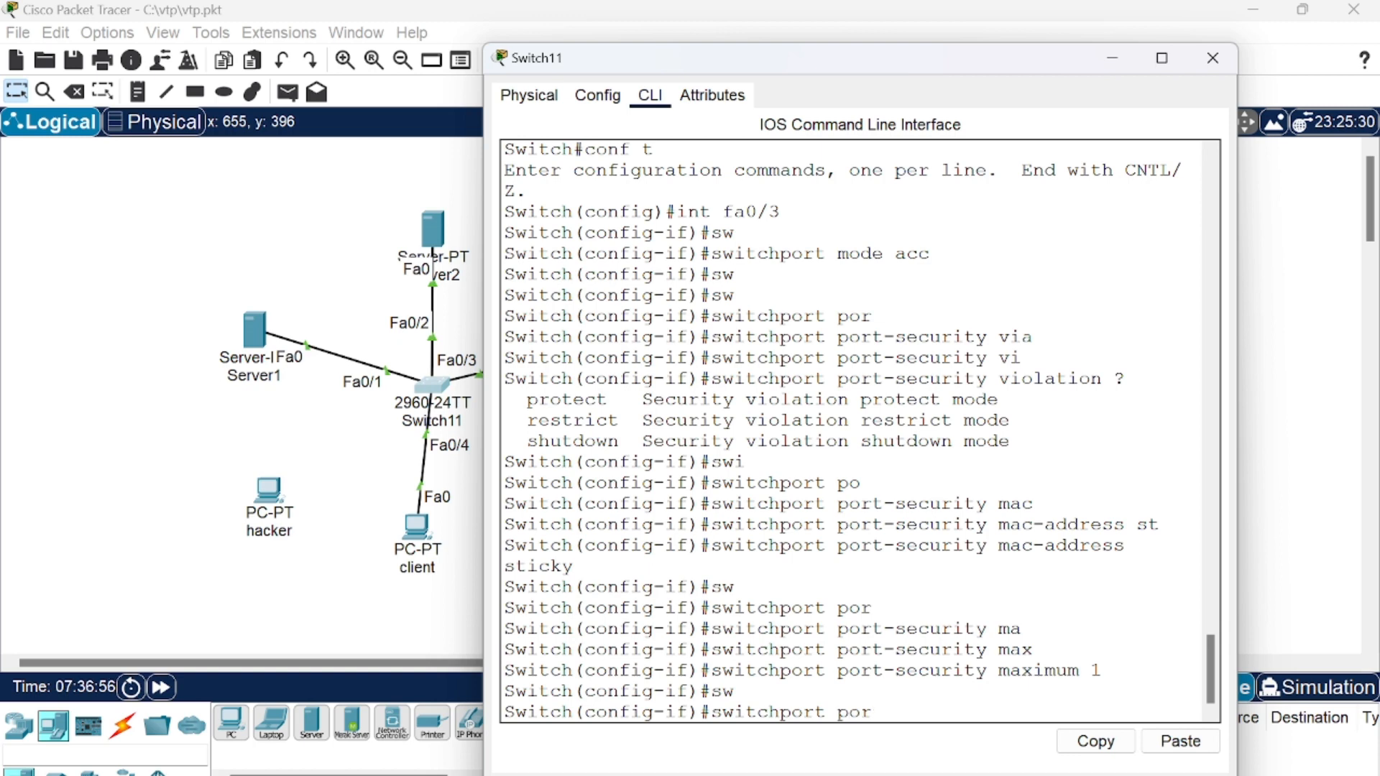
key("Tab")
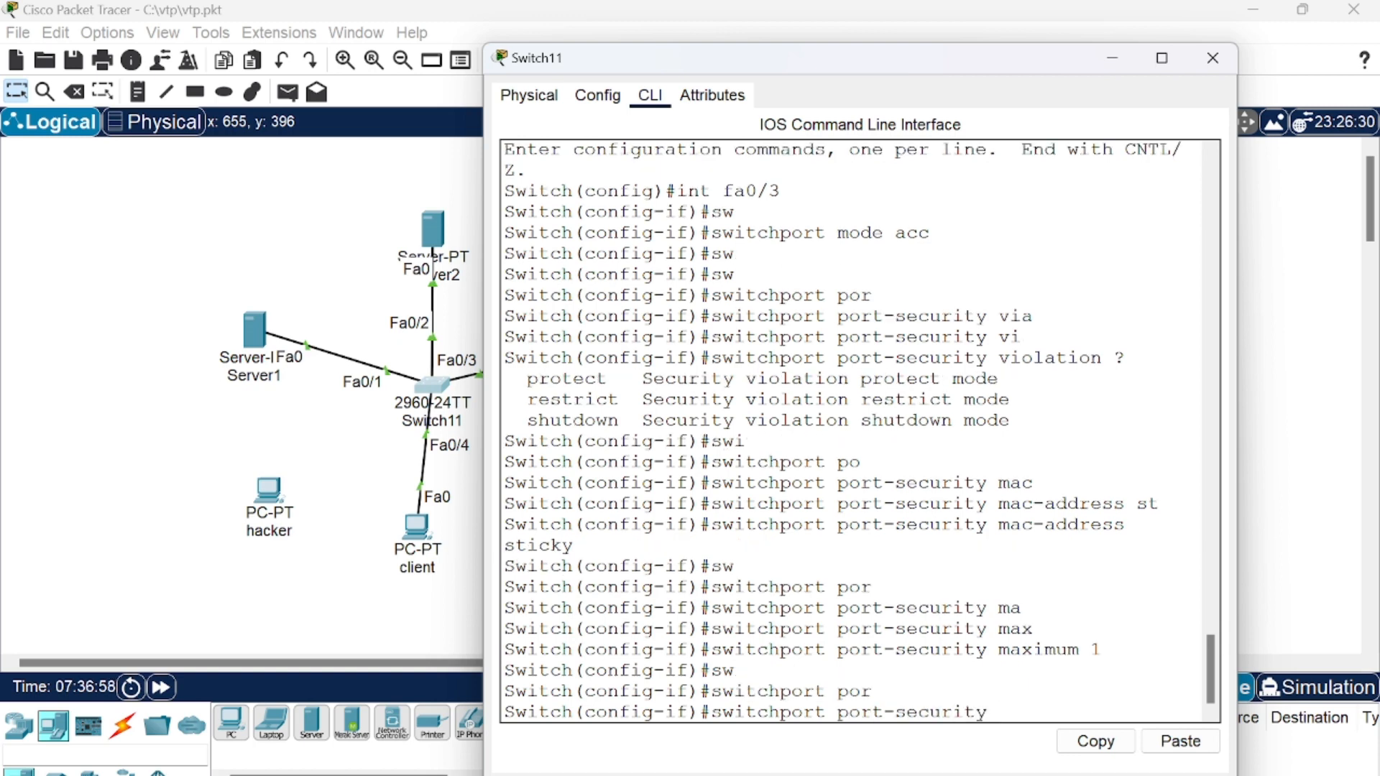
type("via")
key("BackSpace")
key("Tab")
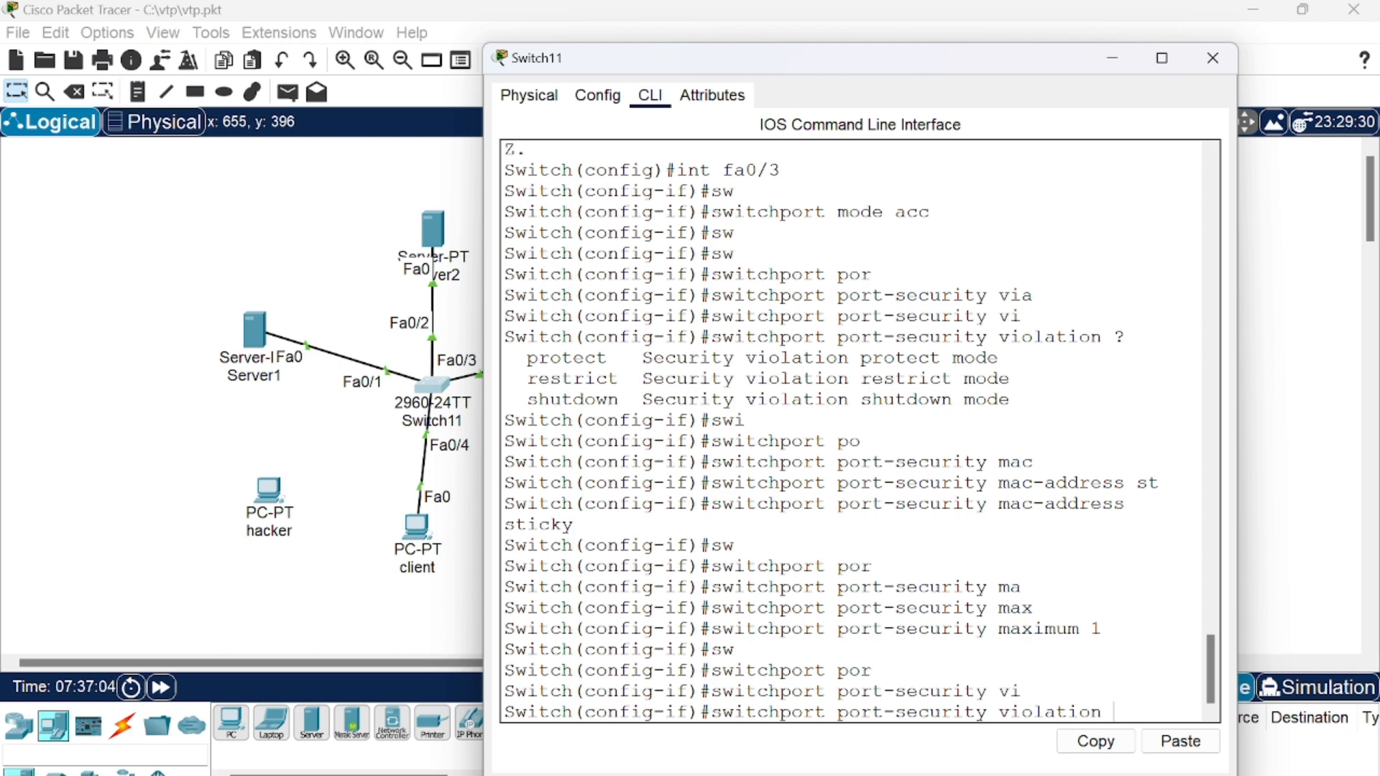
type("pr")
key("Tab")
key("Return")
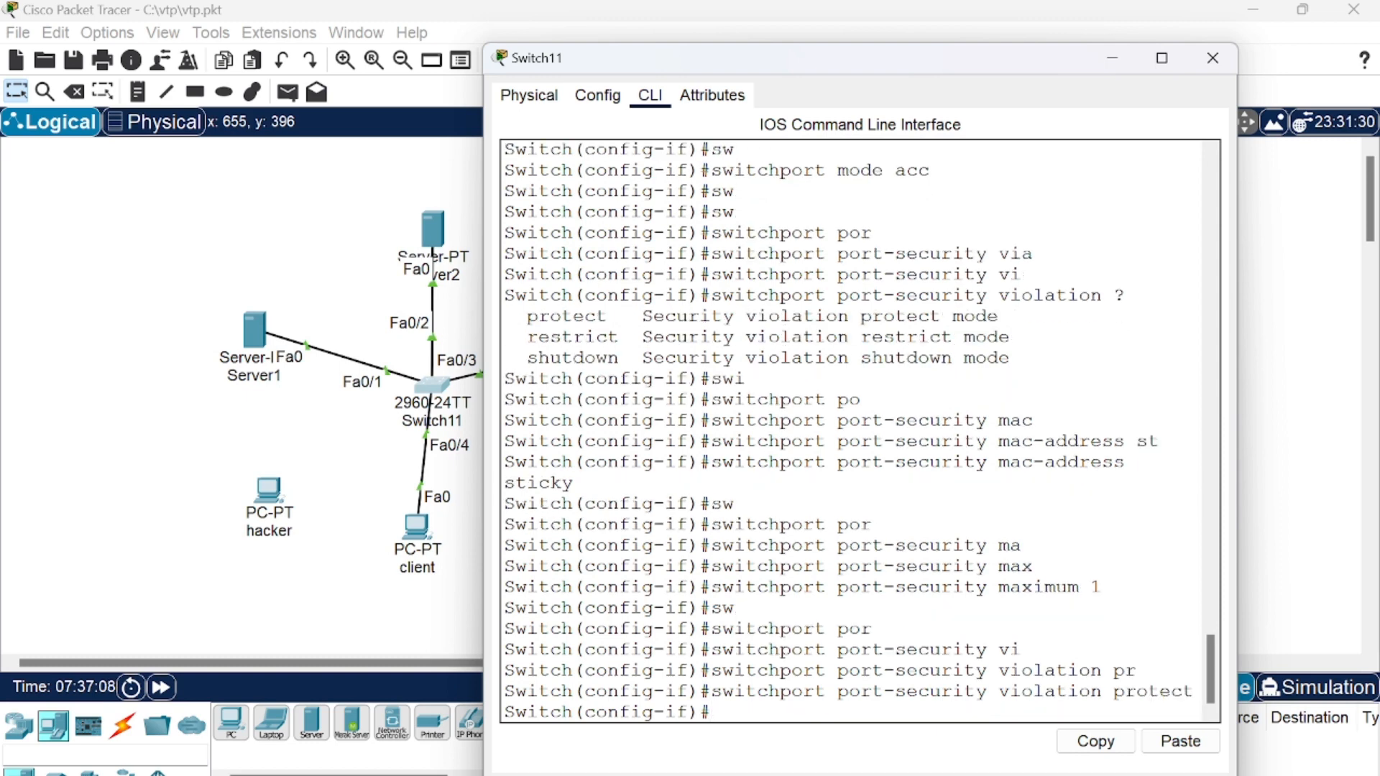
- Leave interface and global configuration modes with ex to return Switch11 to the privileged EXEC prompt
type("ex")
key("Return")
type("witch(config)#w")
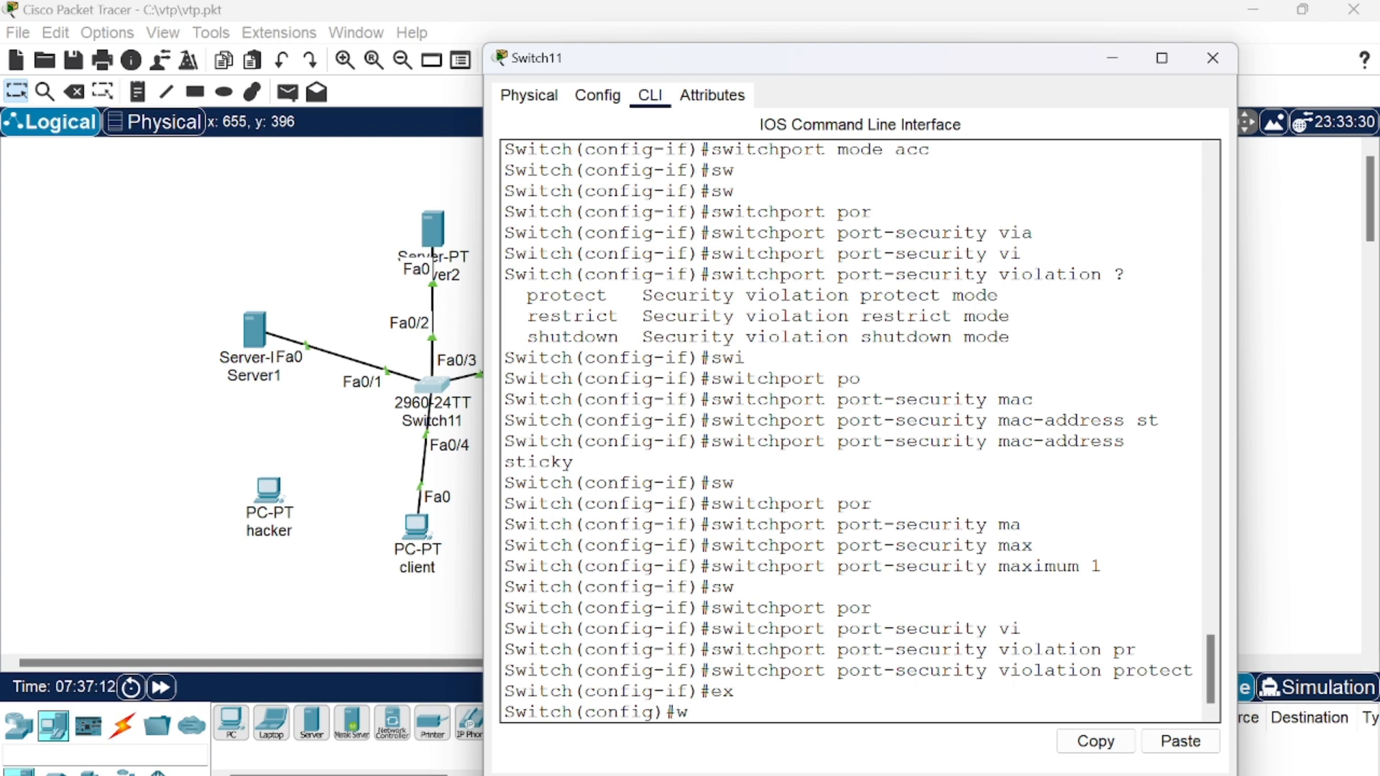
key("BackSpace")
key("BackSpace")
type("ex")
key("Return")
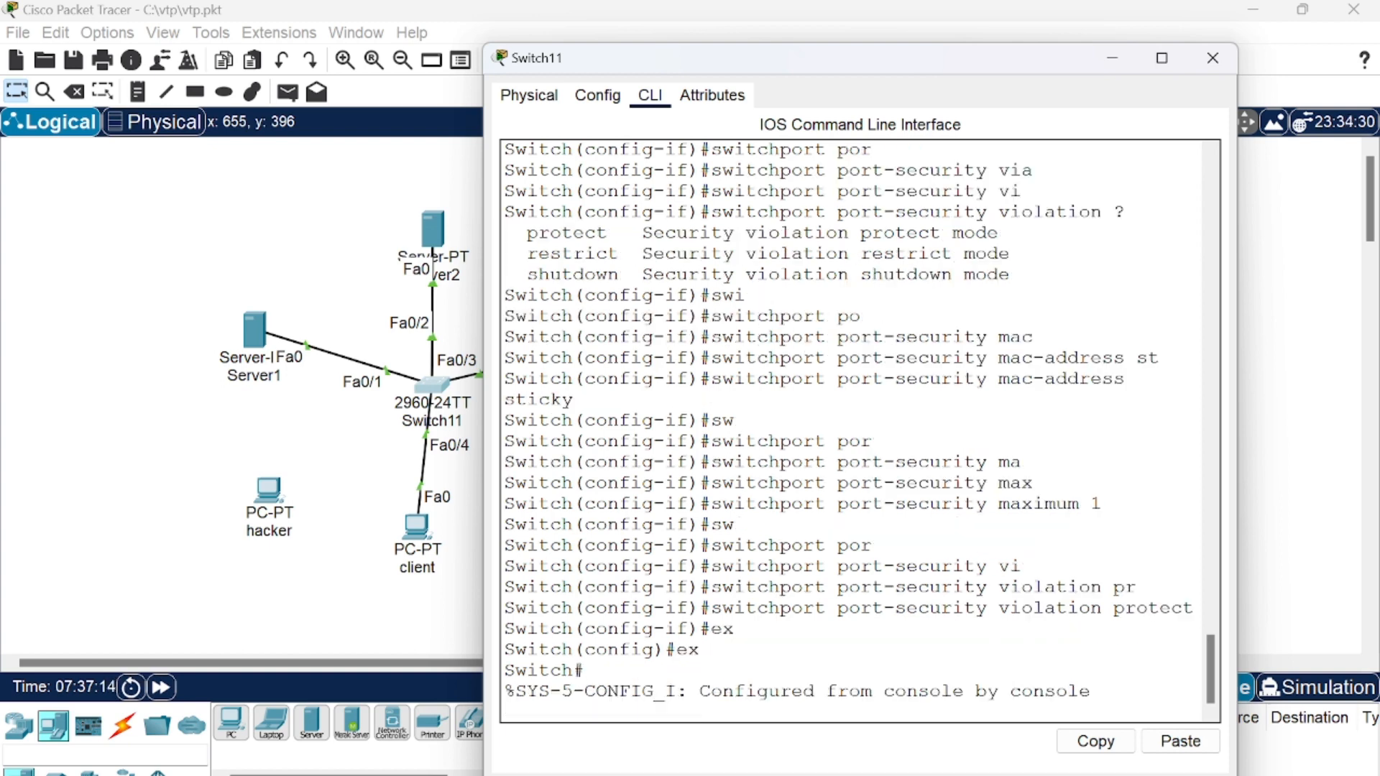
key("Return")
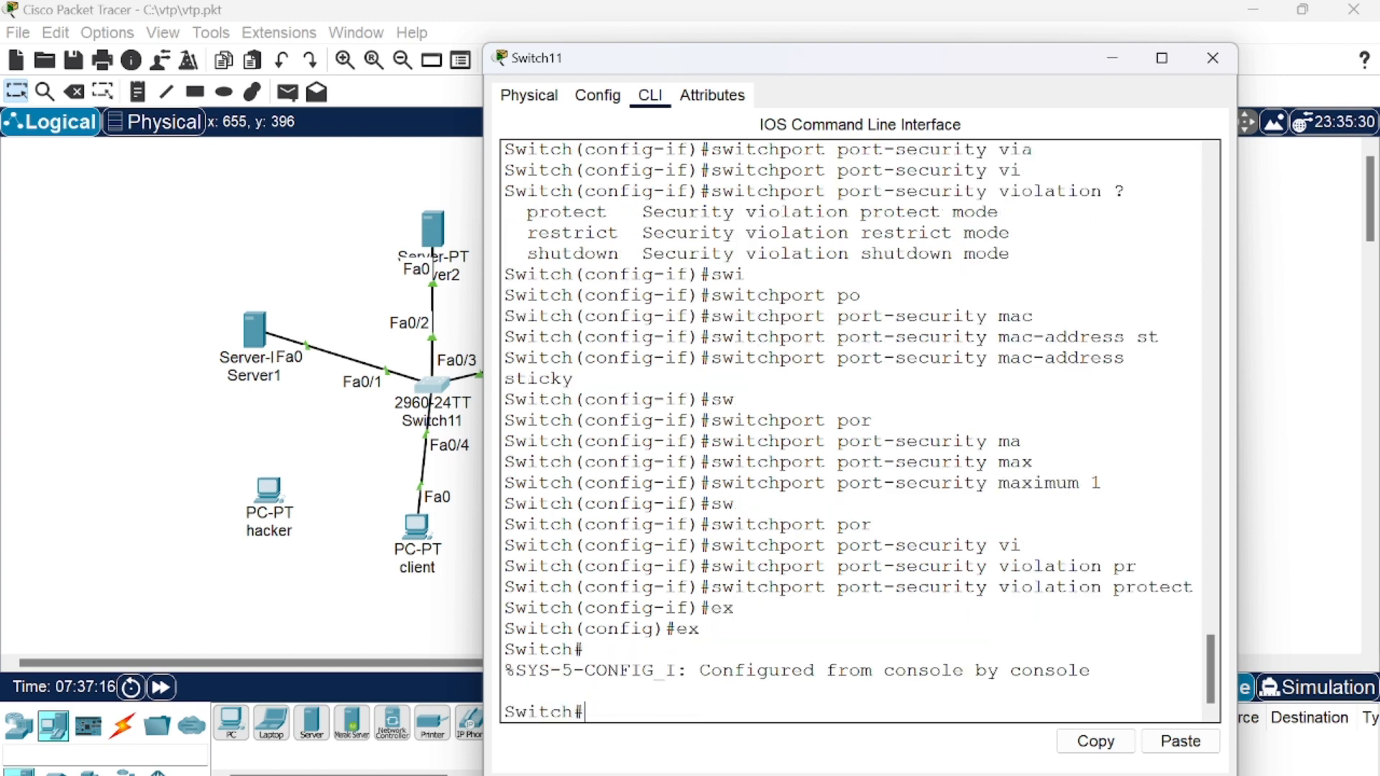
- Display the port-security status of fa0/3 with show port-security int fa0/3
type("sjho")
key("BackSpace")
key("BackSpace")
type("ho")
key("BackSpace")
key("BackSpace")
key("BackSpace")
type("how")
key("Tab")
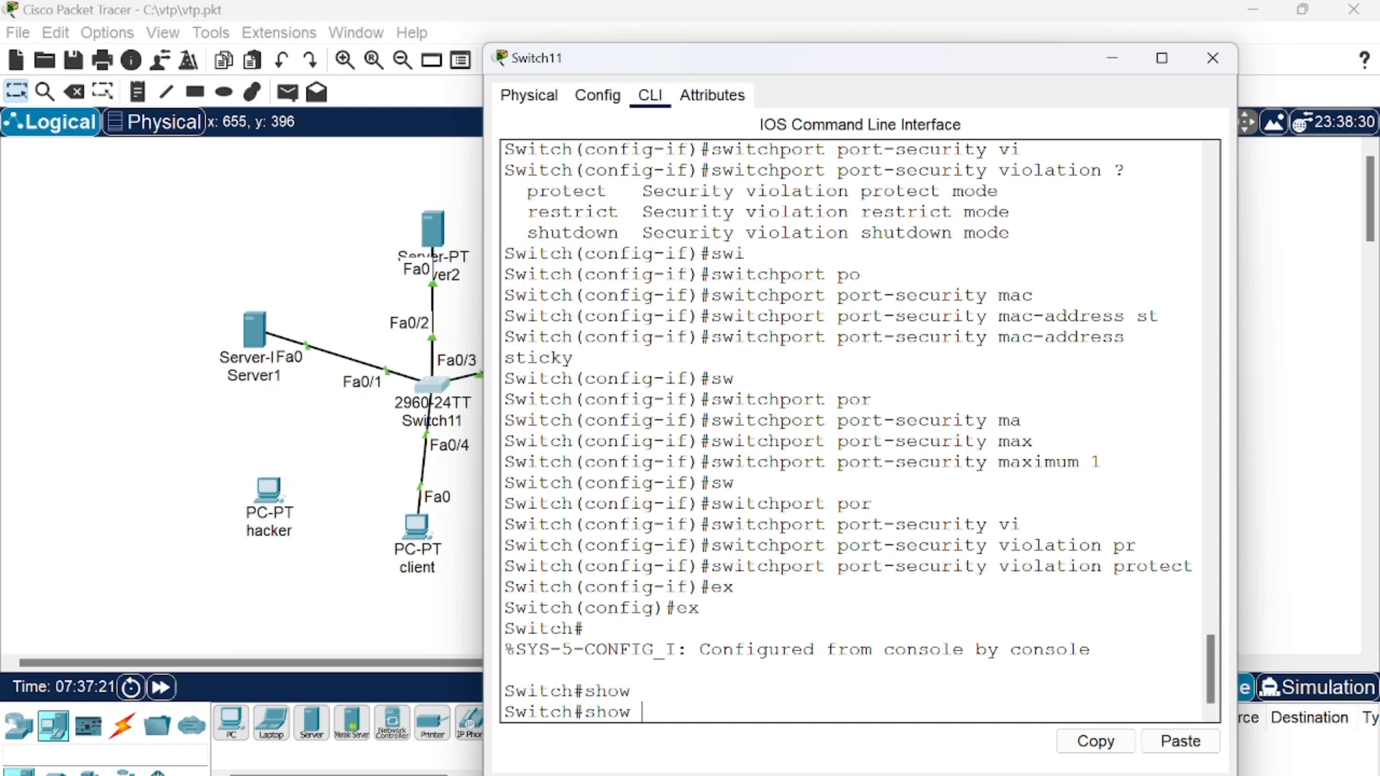
type("por")
key("Tab")
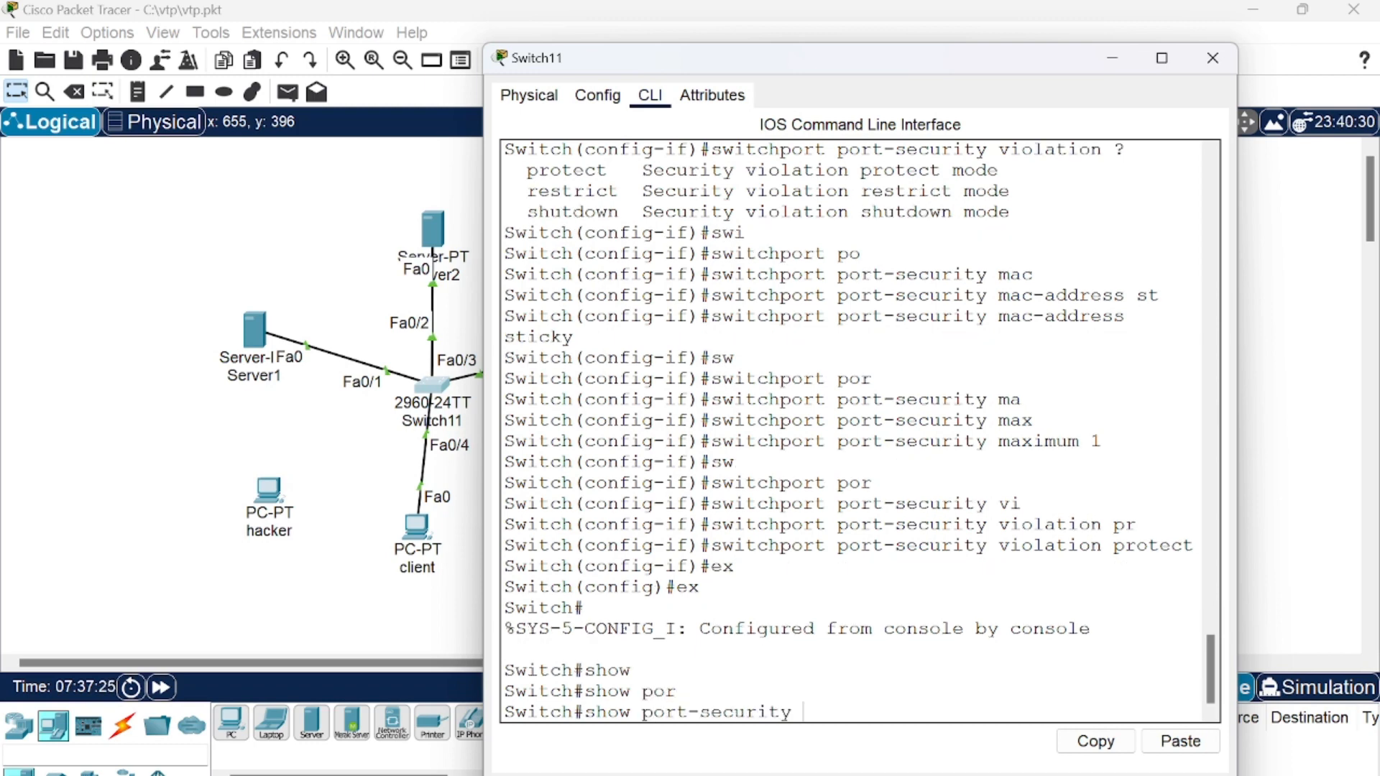
type("int fa0/3")
key("Return")
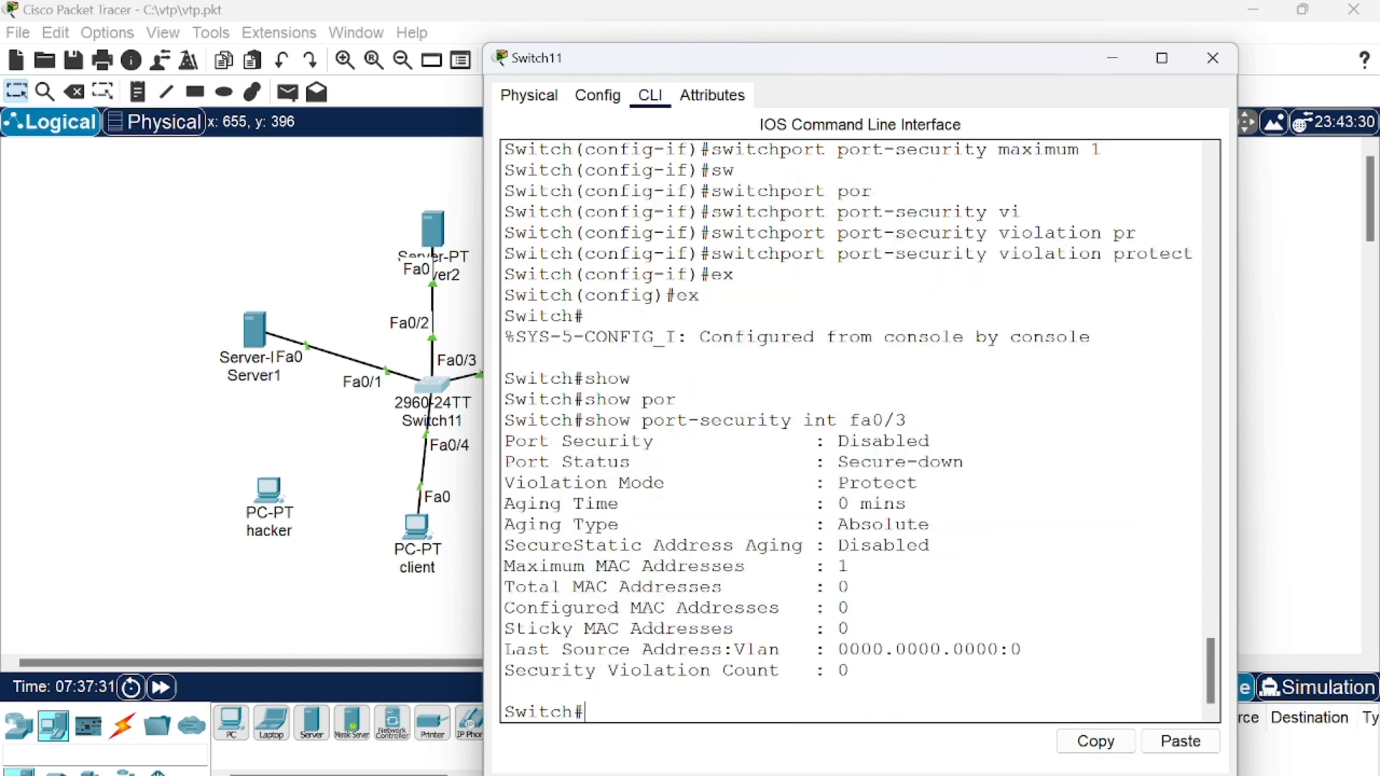
- Examine the port status, violation mode, aging time and security violation count reported for fa0/3, then return to the topology
left_click_drag(504, 482, 712, 482)
left_click_drag(848, 462, 969, 462)
left_click_drag(504, 482, 906, 503)
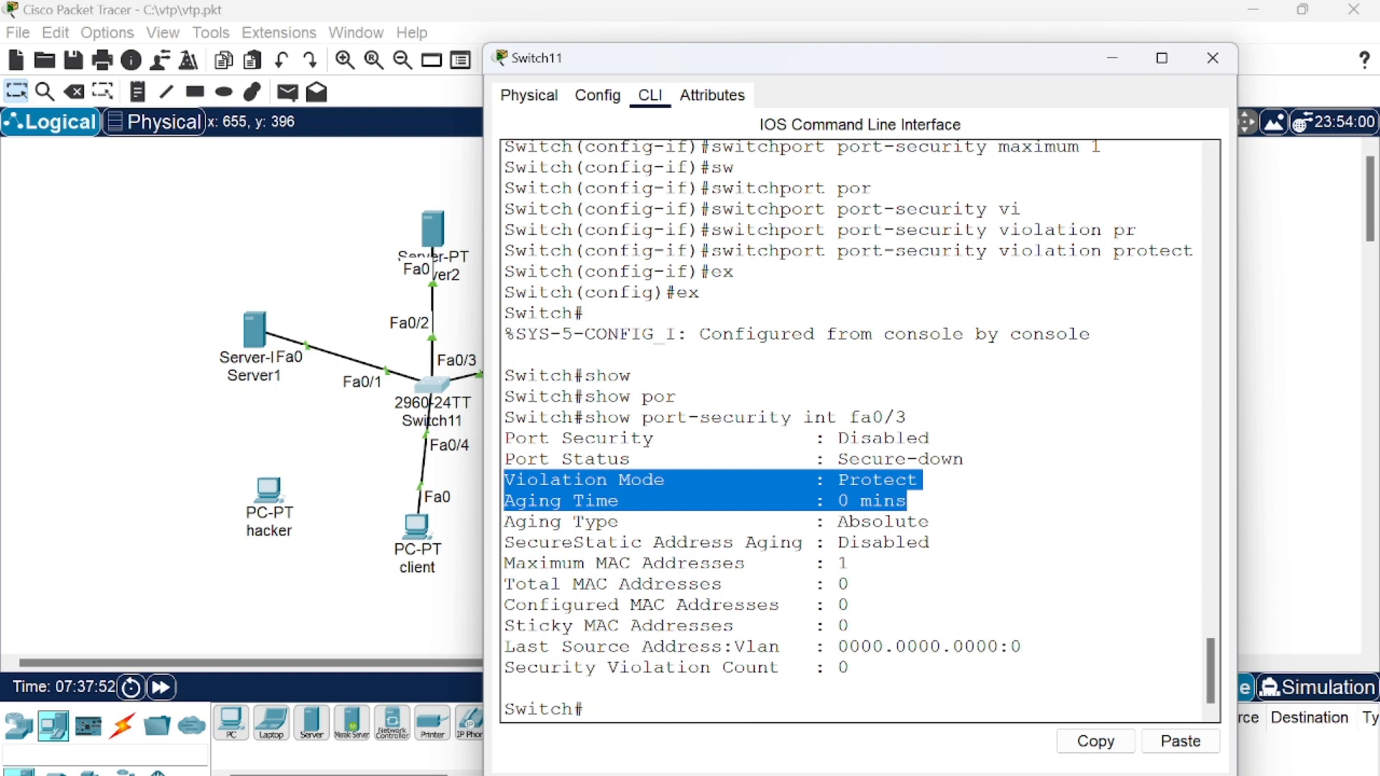
left_click_drag(503, 668, 791, 668)
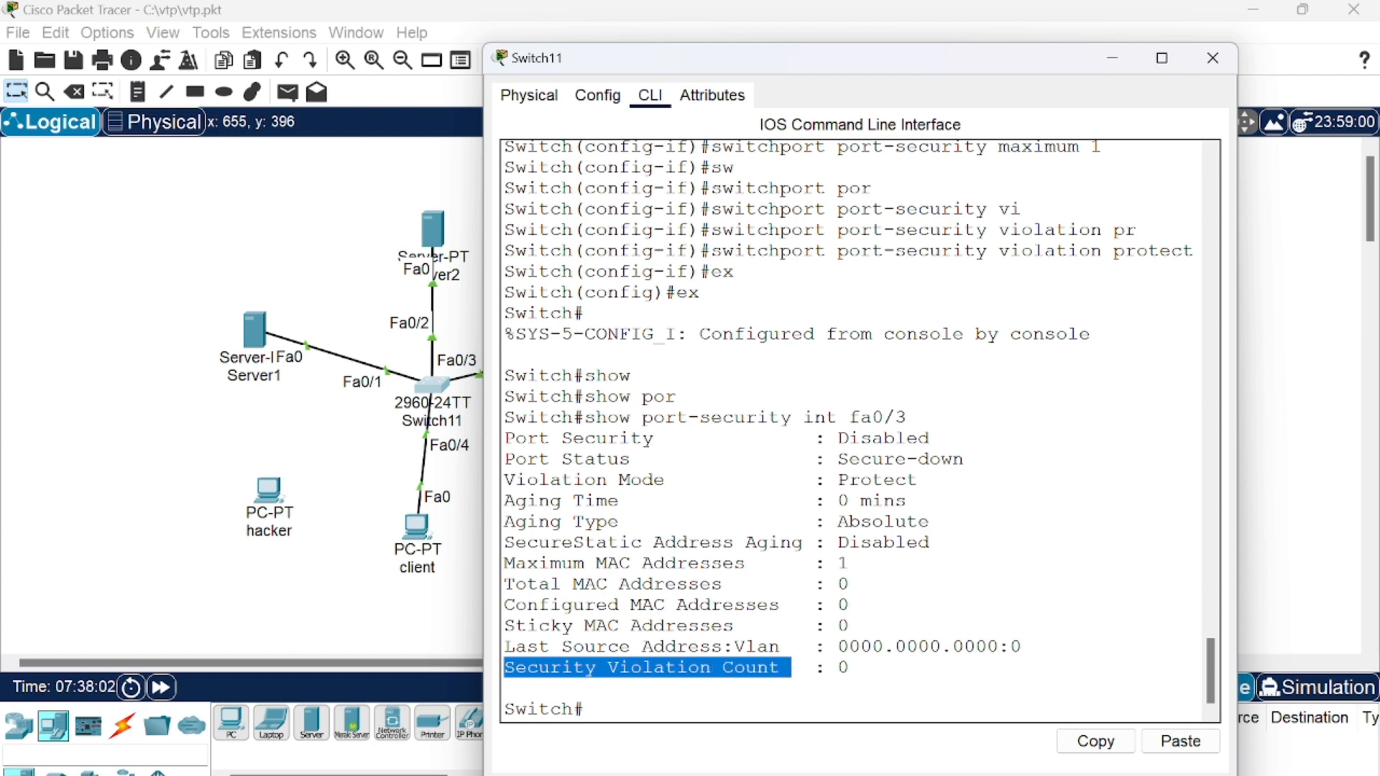
scroll(853, 431, "up", 6)
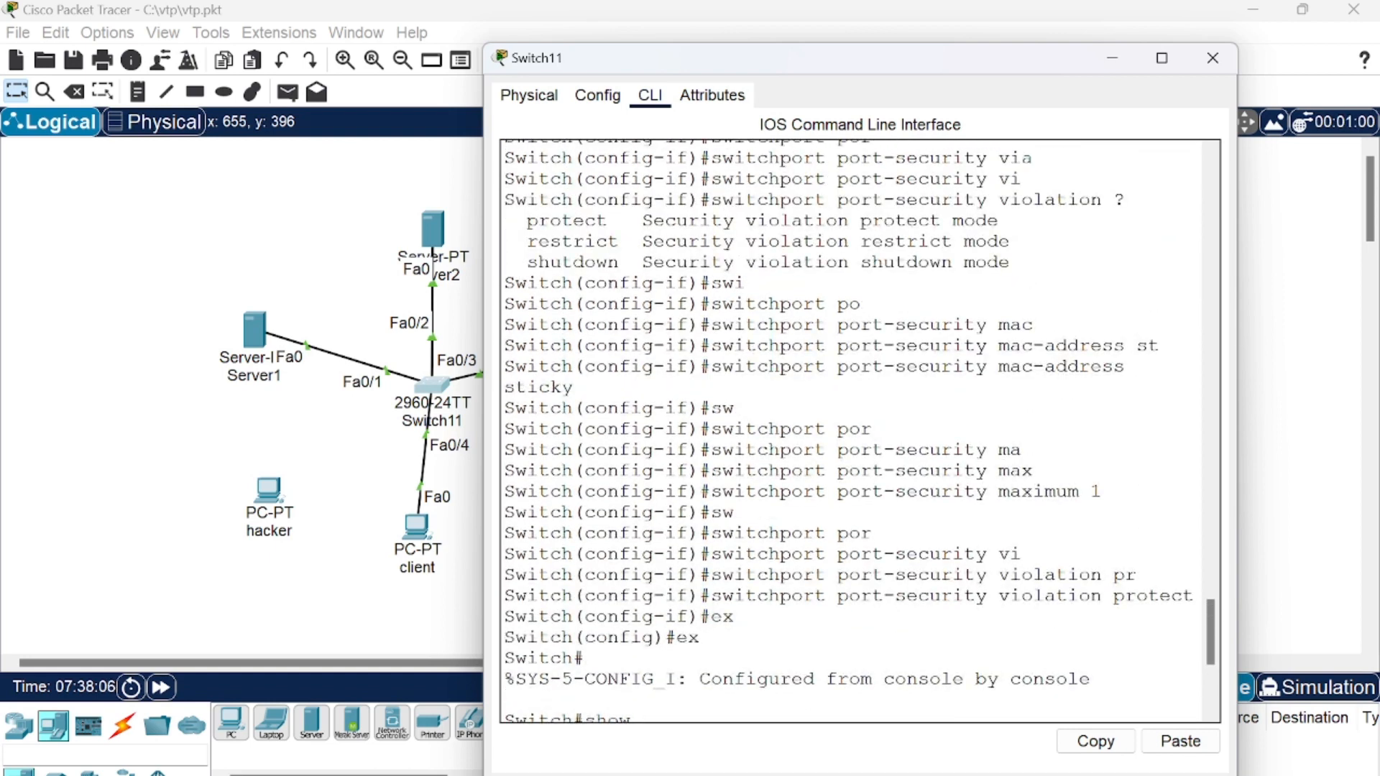
scroll(854, 432, "down", 6)
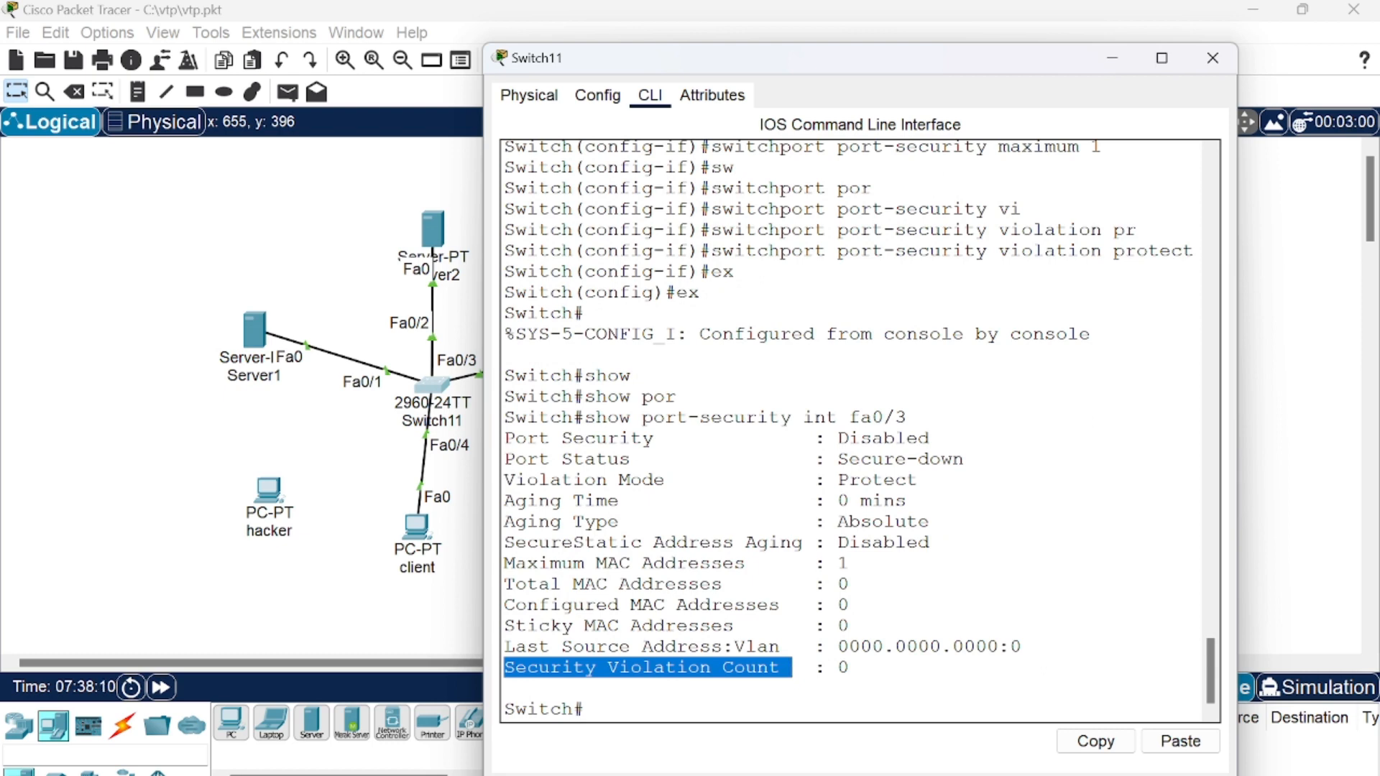
left_click_drag(827, 668, 851, 668)
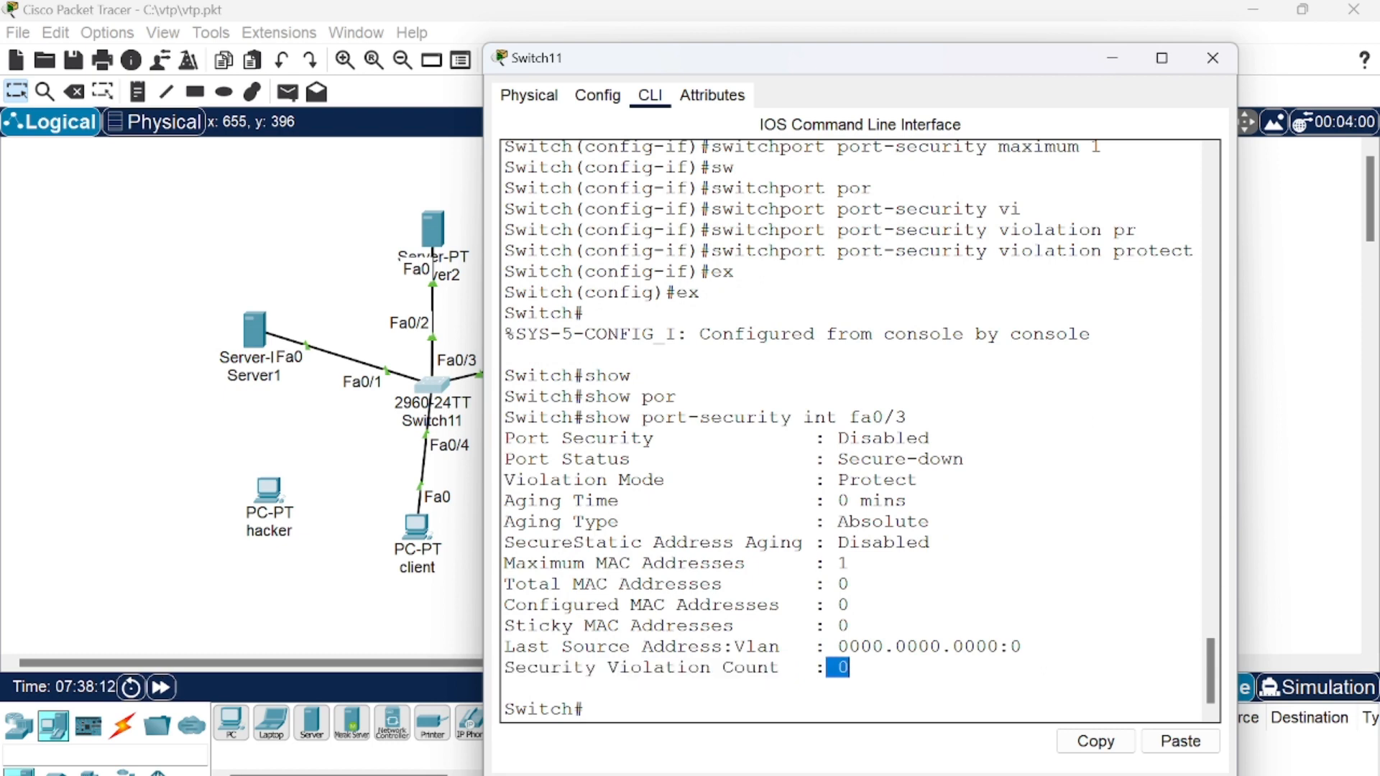
left_click(849, 668)
left_click_drag(849, 667, 816, 668)
left_click_drag(504, 668, 852, 668)
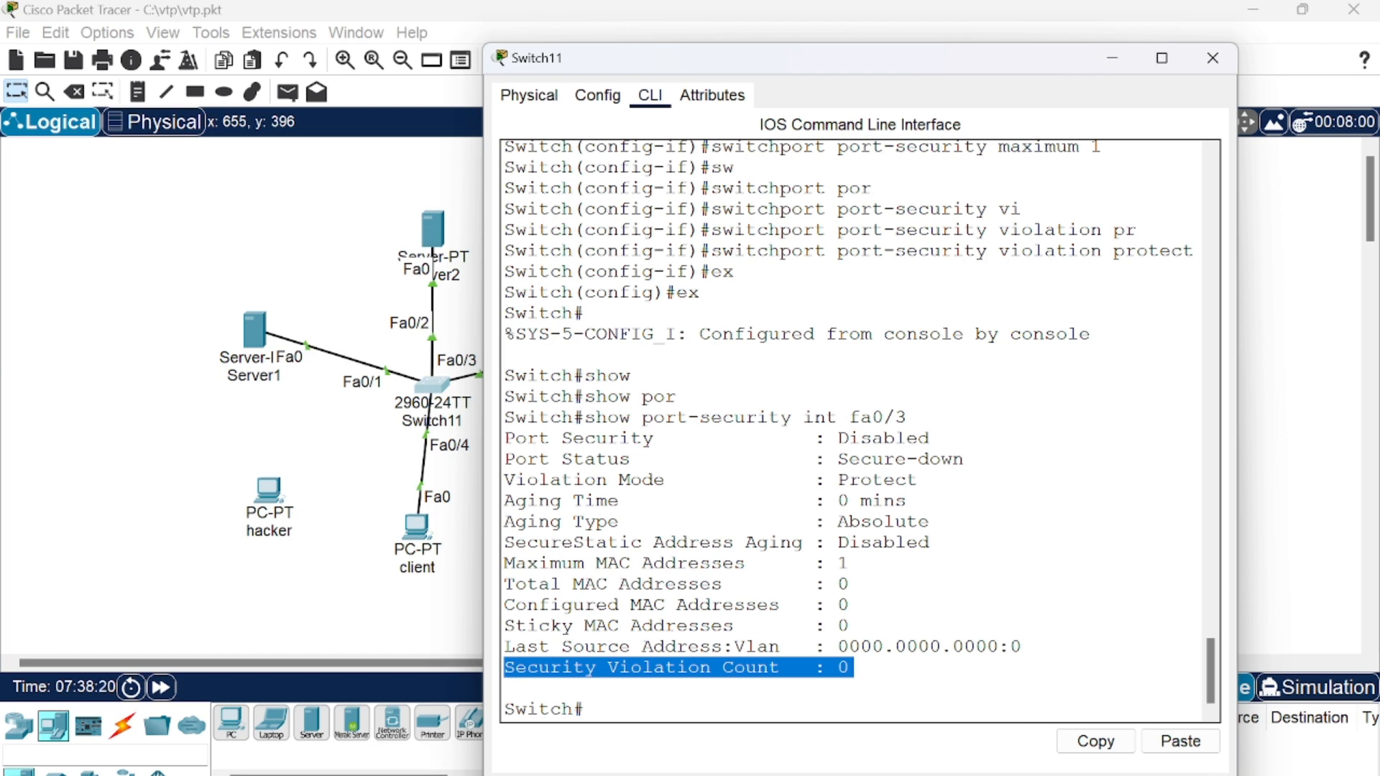
left_click(372, 440)
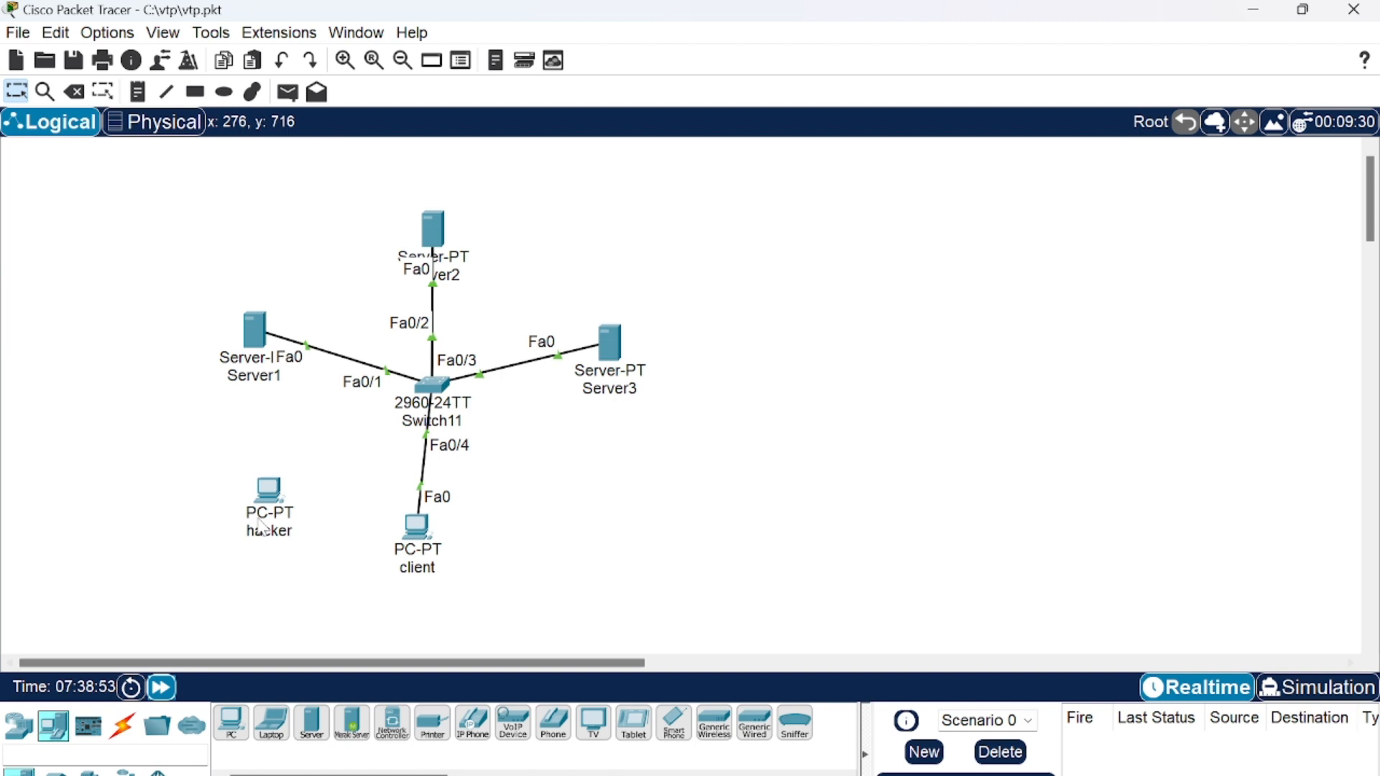
left_click(287, 91)
left_click(434, 229)
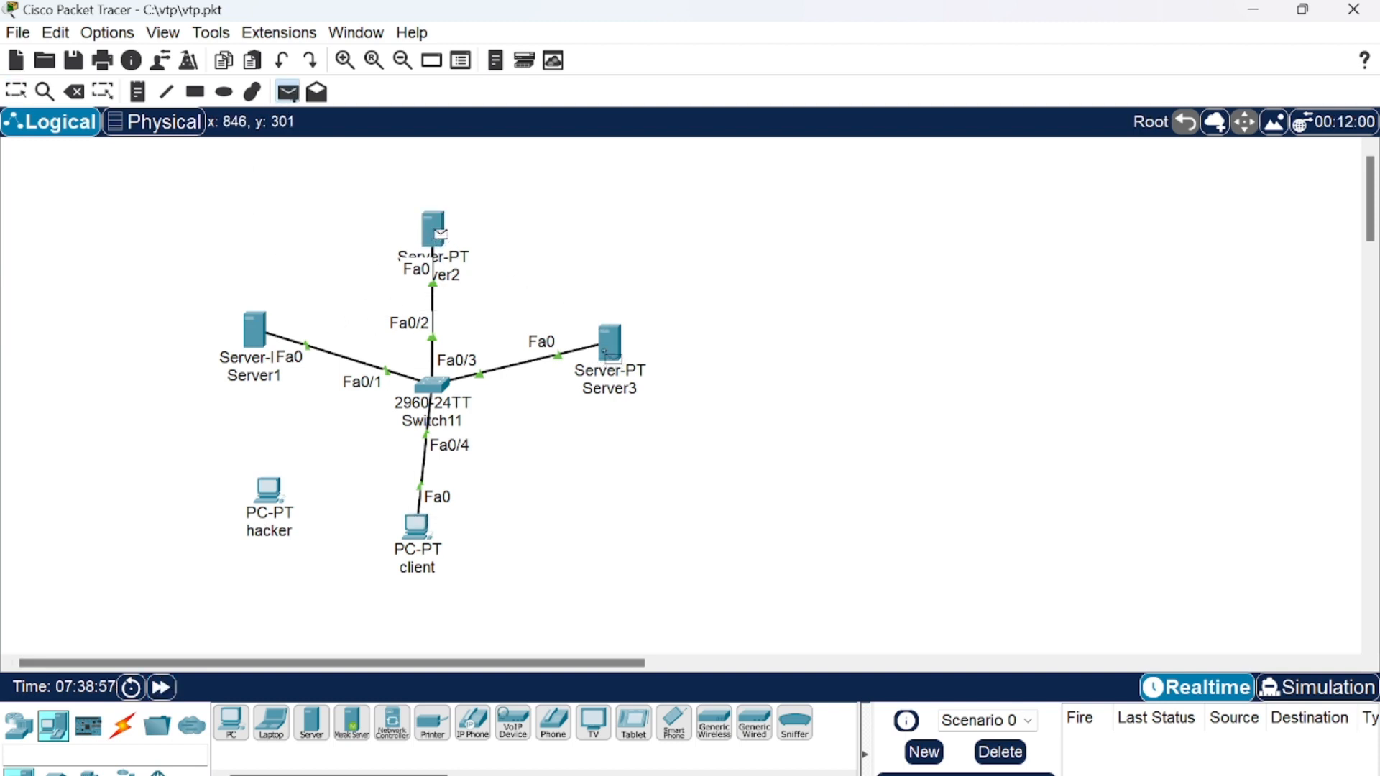
key("Escape")
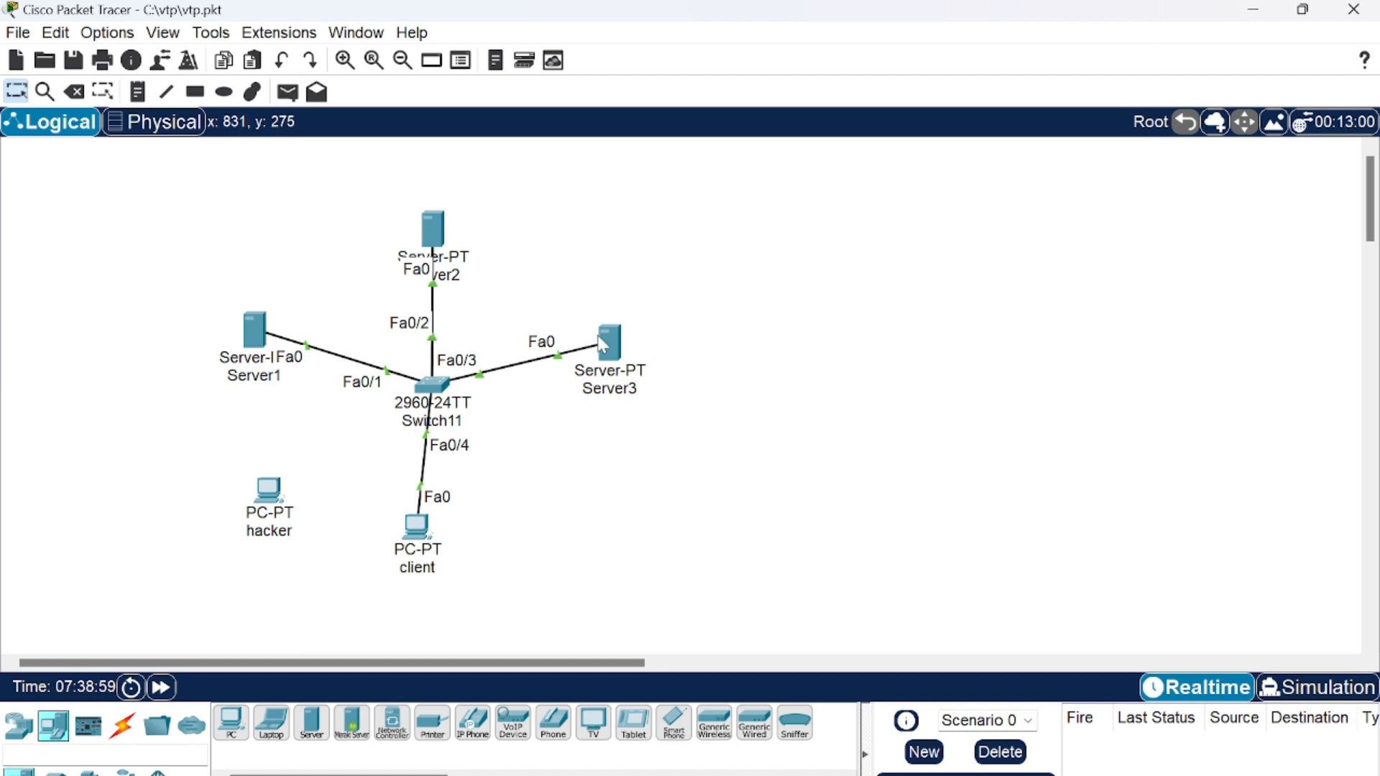
- Send a simple PDU from Server3 to the client PC to generate traffic through fa0/3
left_click(284, 95)
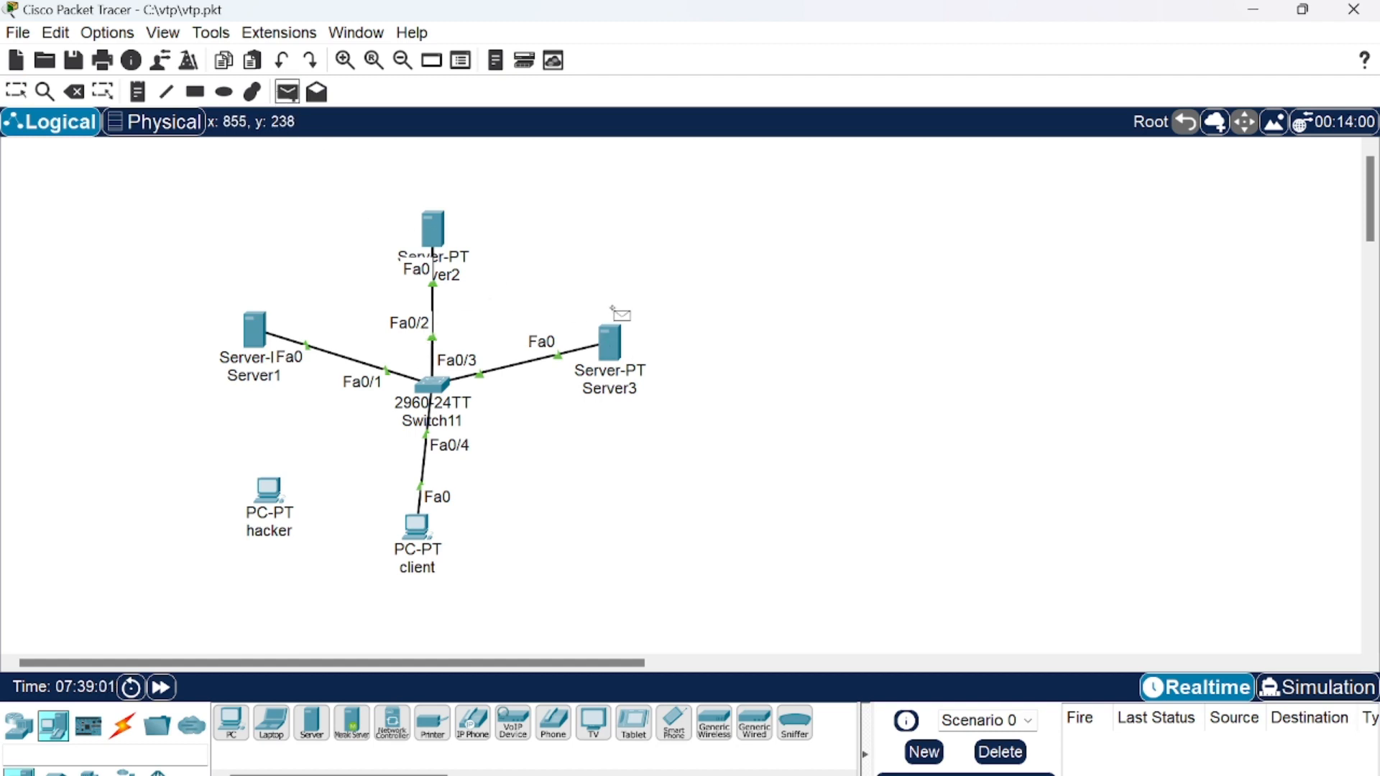
left_click(611, 342)
left_click(421, 531)
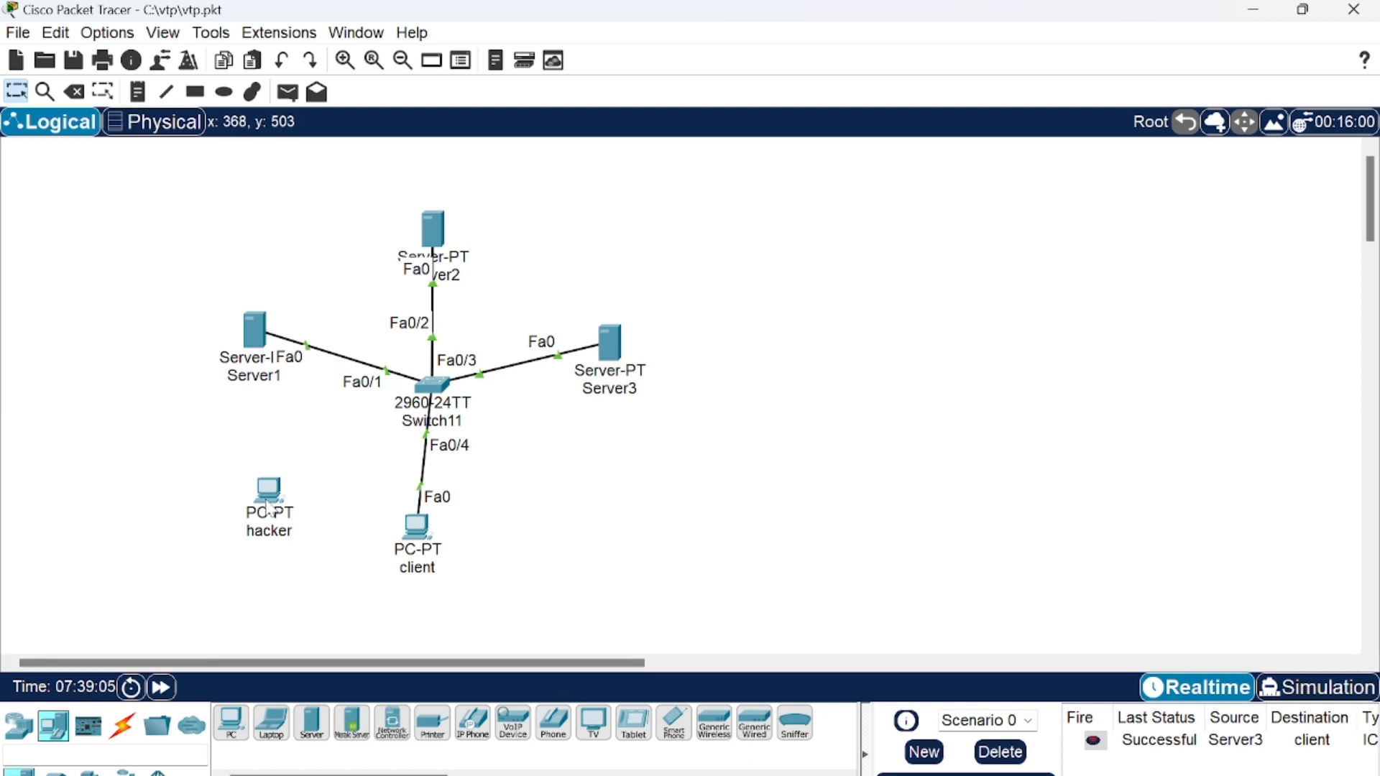
- Reopen the Switch11 CLI and run show port-security int fa0/3 to check the port after the Server3 traffic
left_click(425, 386)
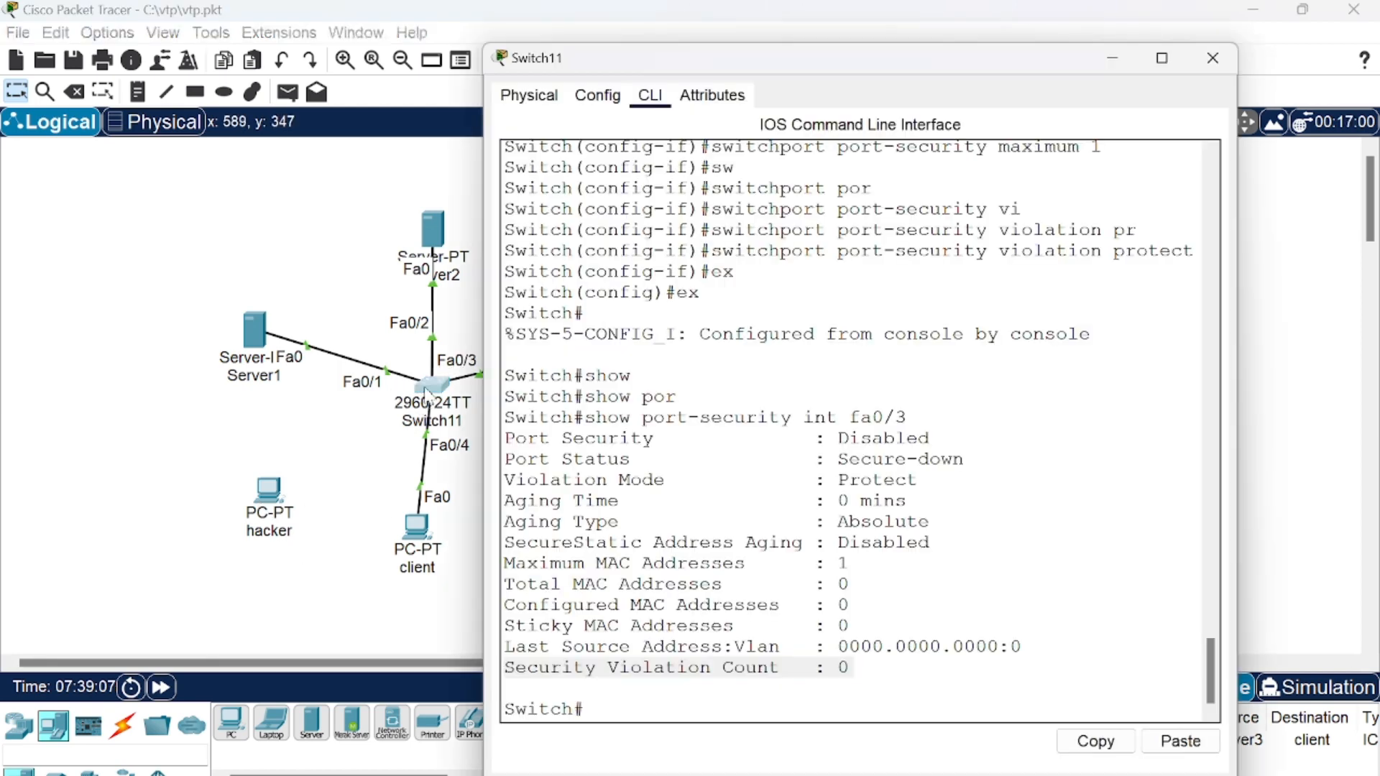
left_click(613, 694)
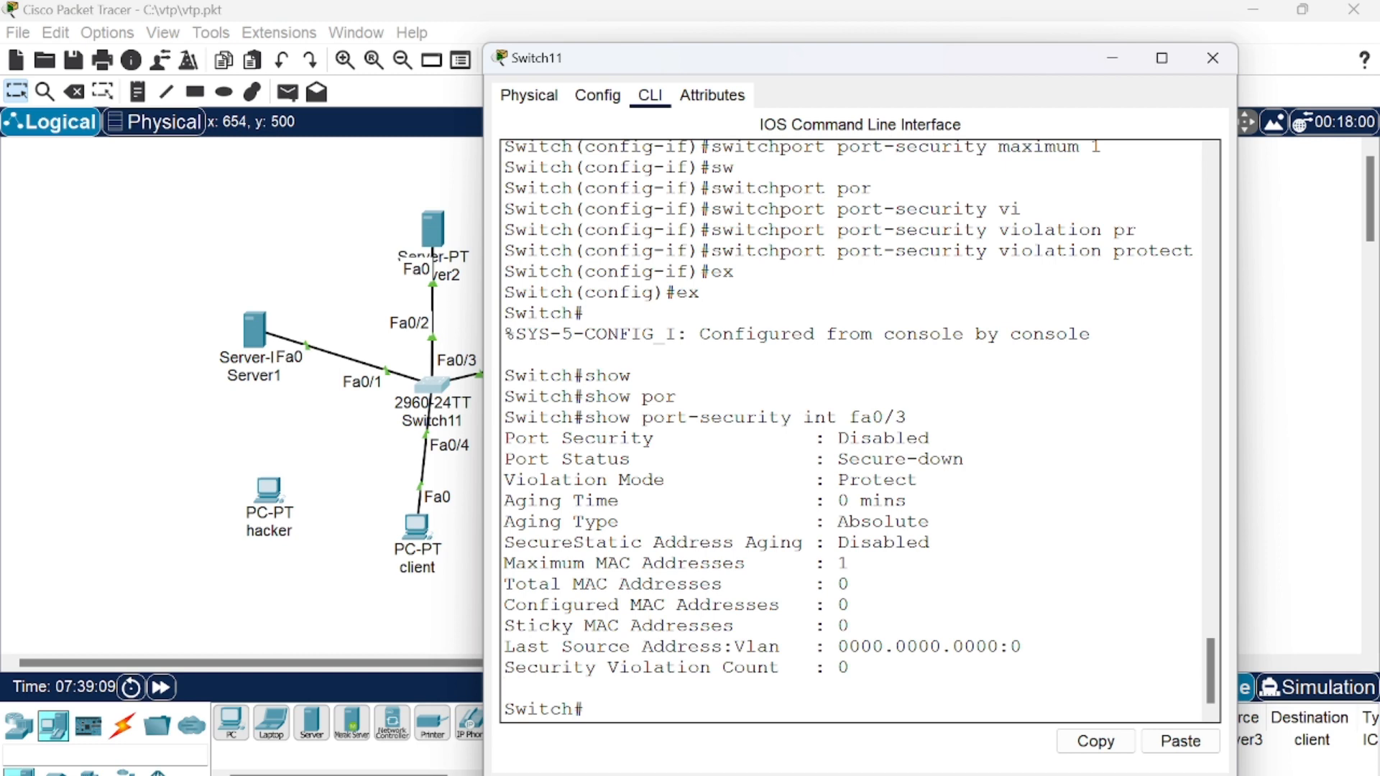
type("s")
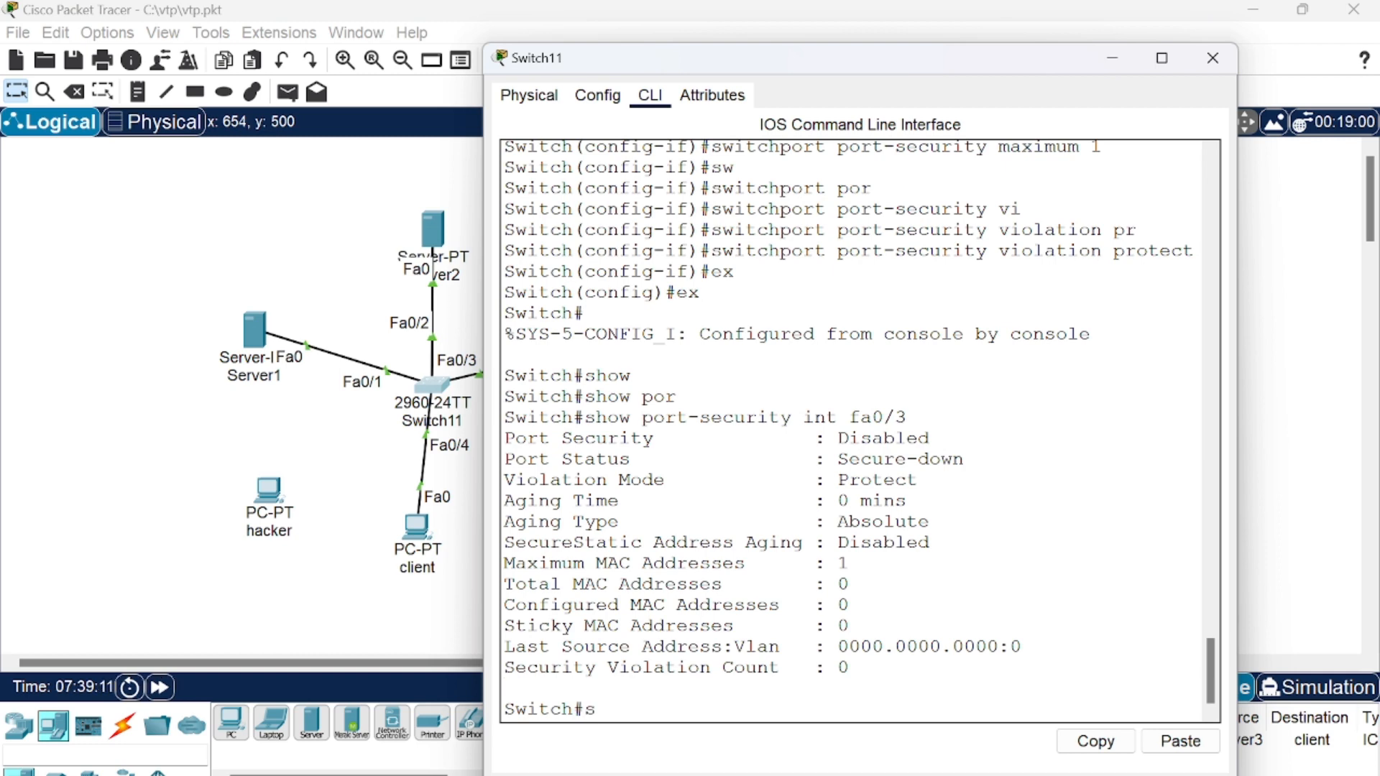
type("how")
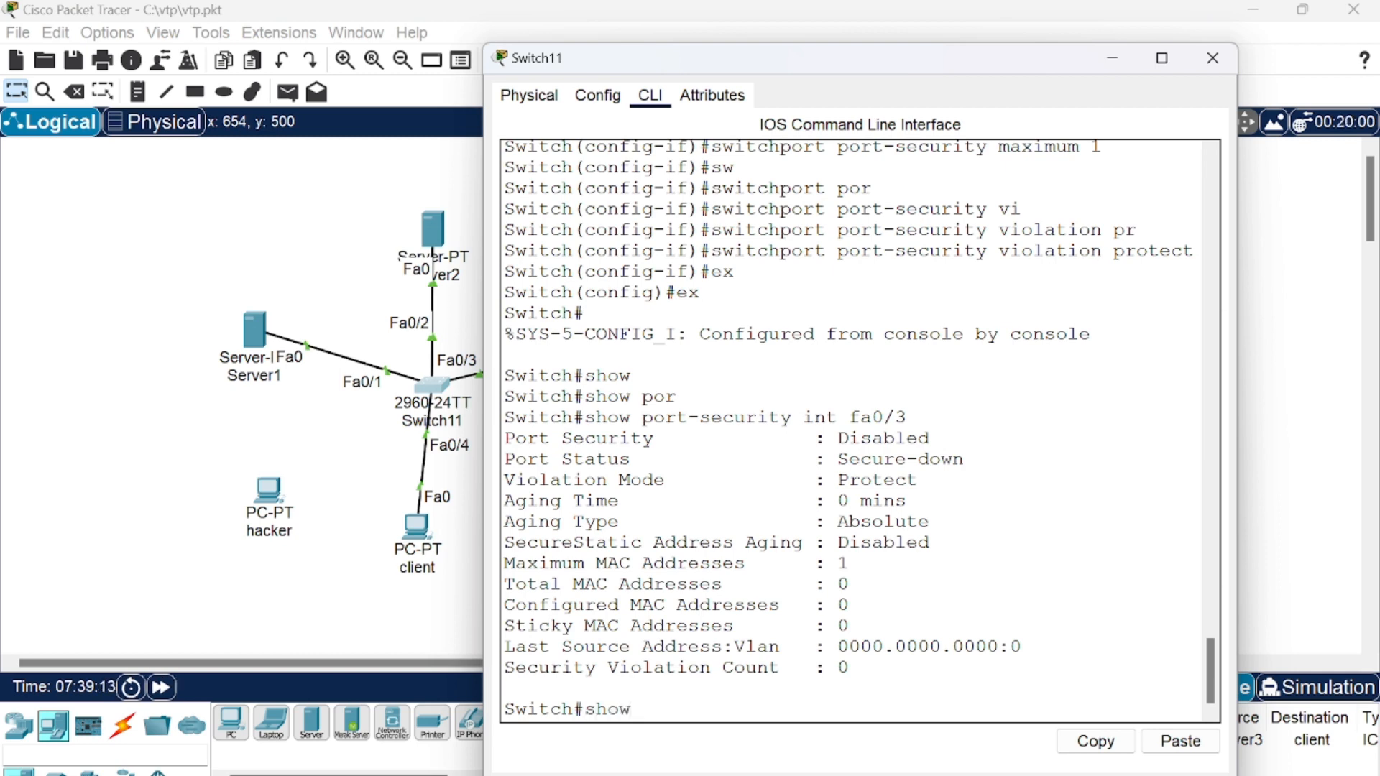
type(" pro")
key("Tab")
key("BackSpace")
key("BackSpace")
key("BackSpace")
key("BackSpace")
key("BackSpace")
key("BackSpace")
key("BackSpace")
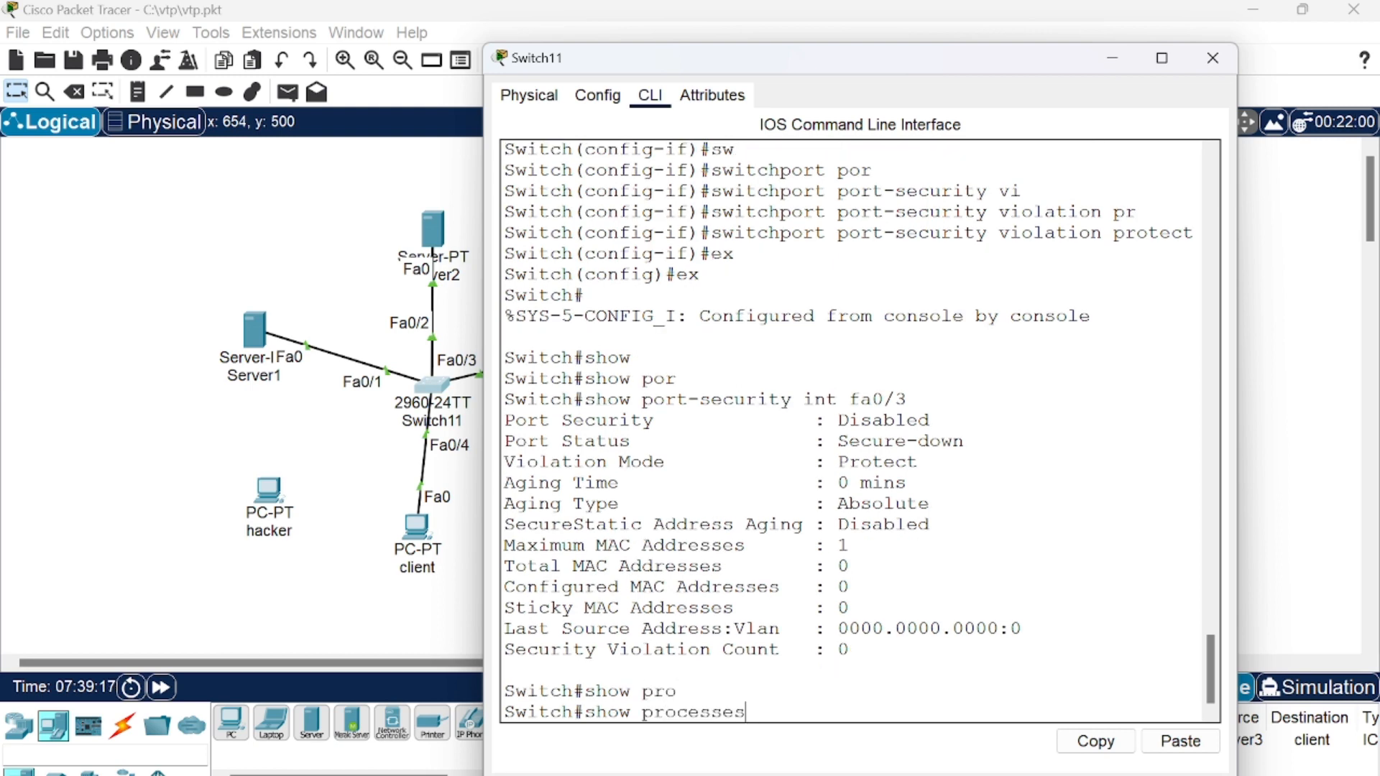
key("BackSpace")
type("or")
key("Tab")
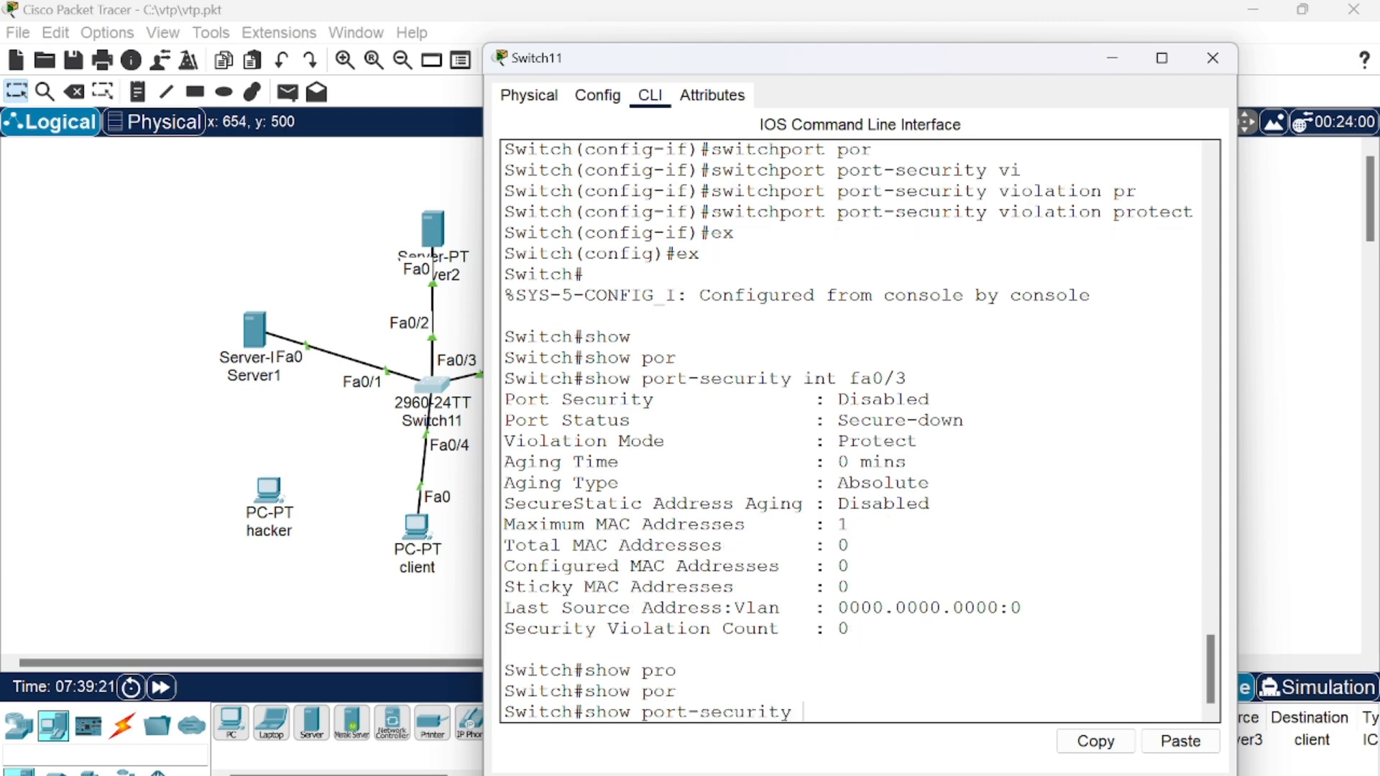
type("int fa0/3")
key("Return")
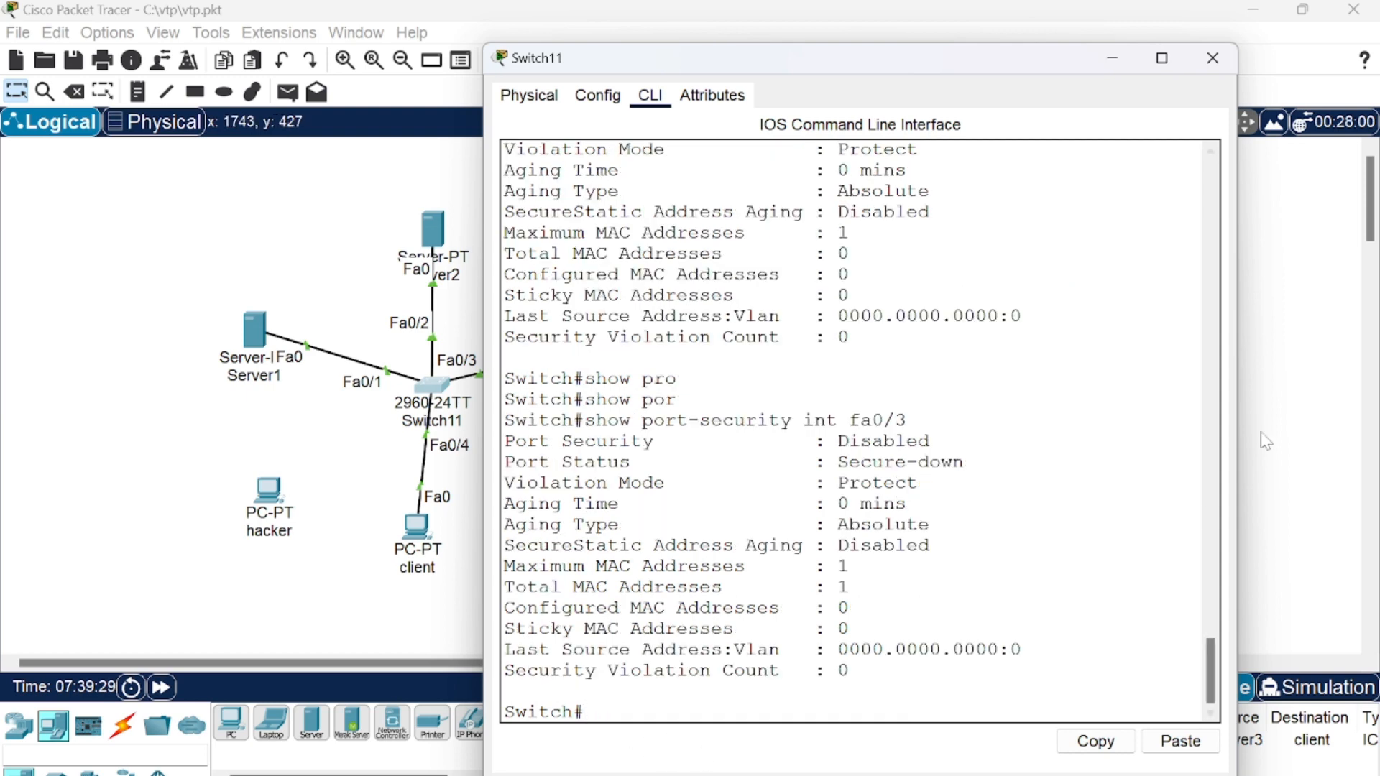
- Return to the topology and send another simple PDU from Server3 to the client PC
left_click(1324, 364)
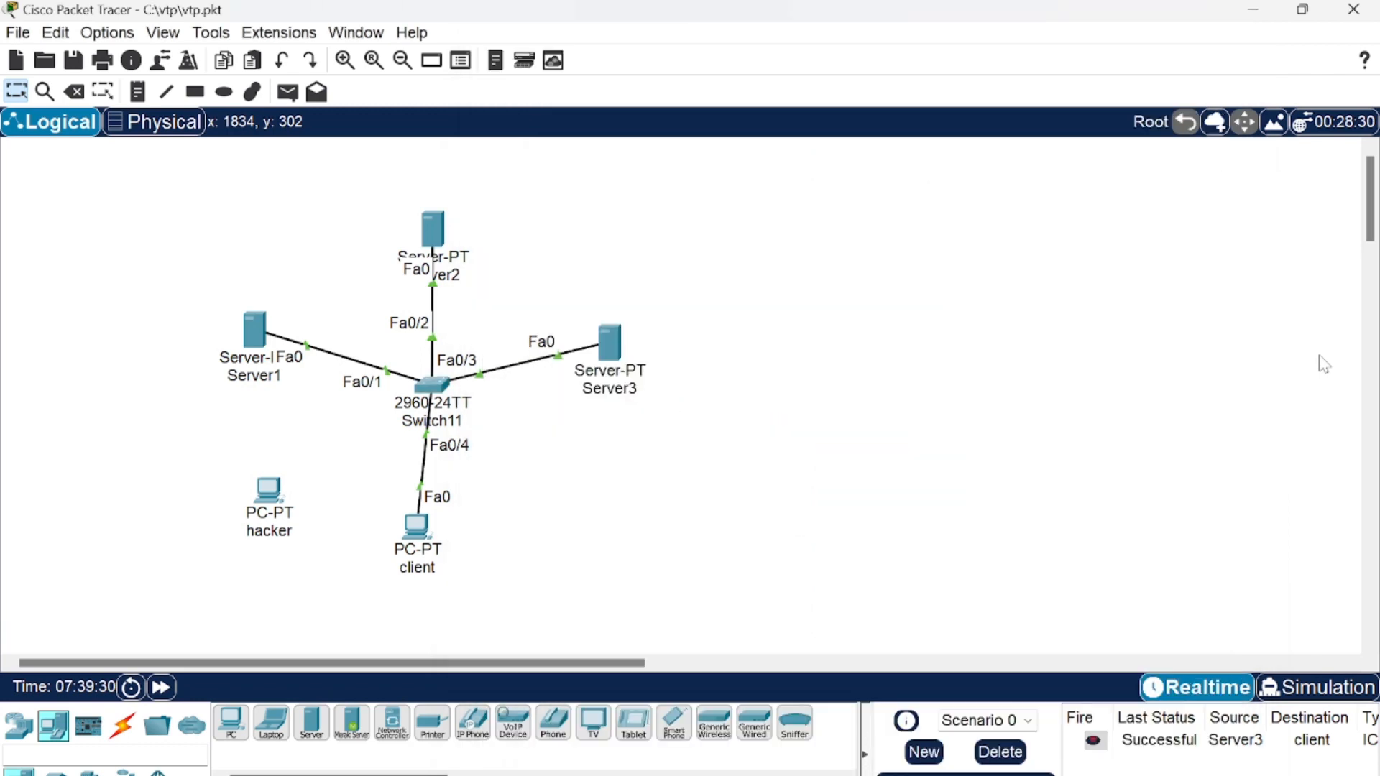
left_click(287, 91)
left_click(616, 348)
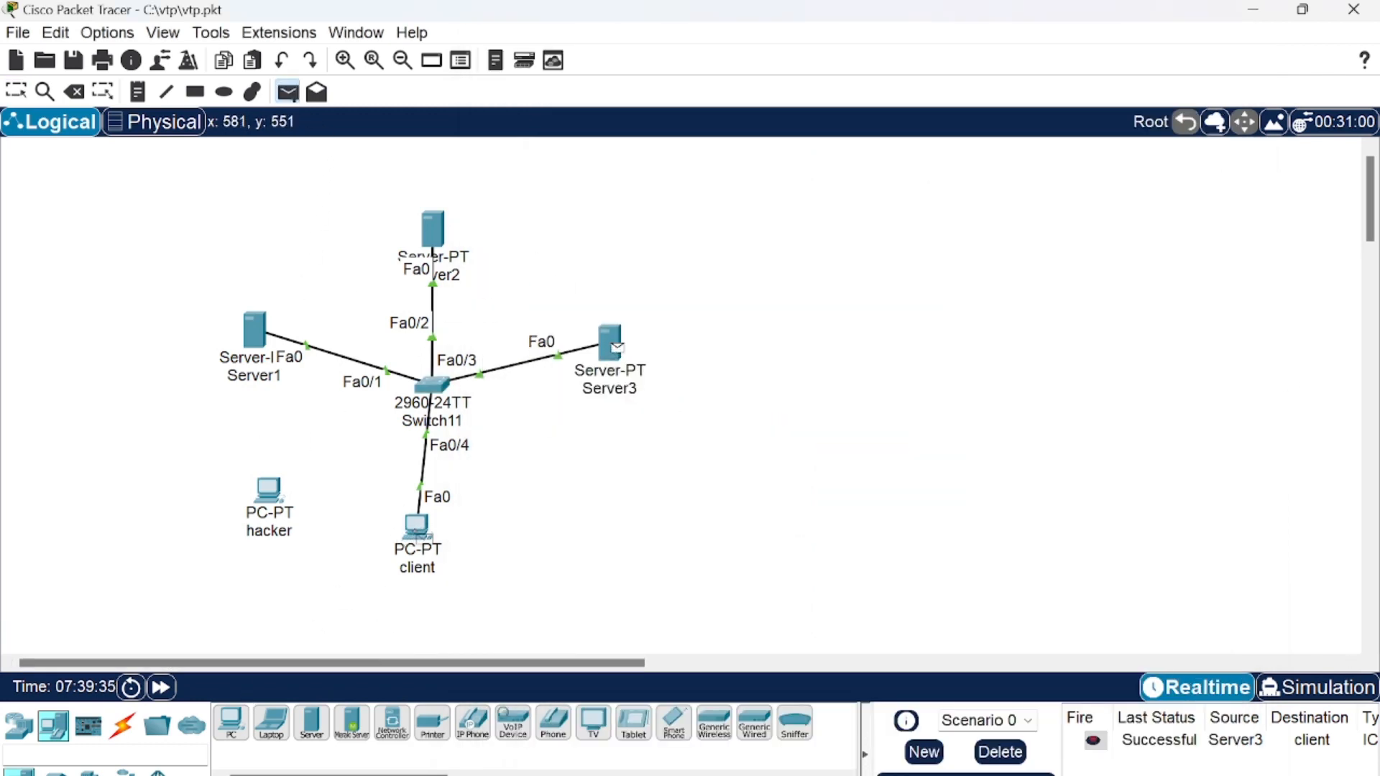
left_click(416, 528)
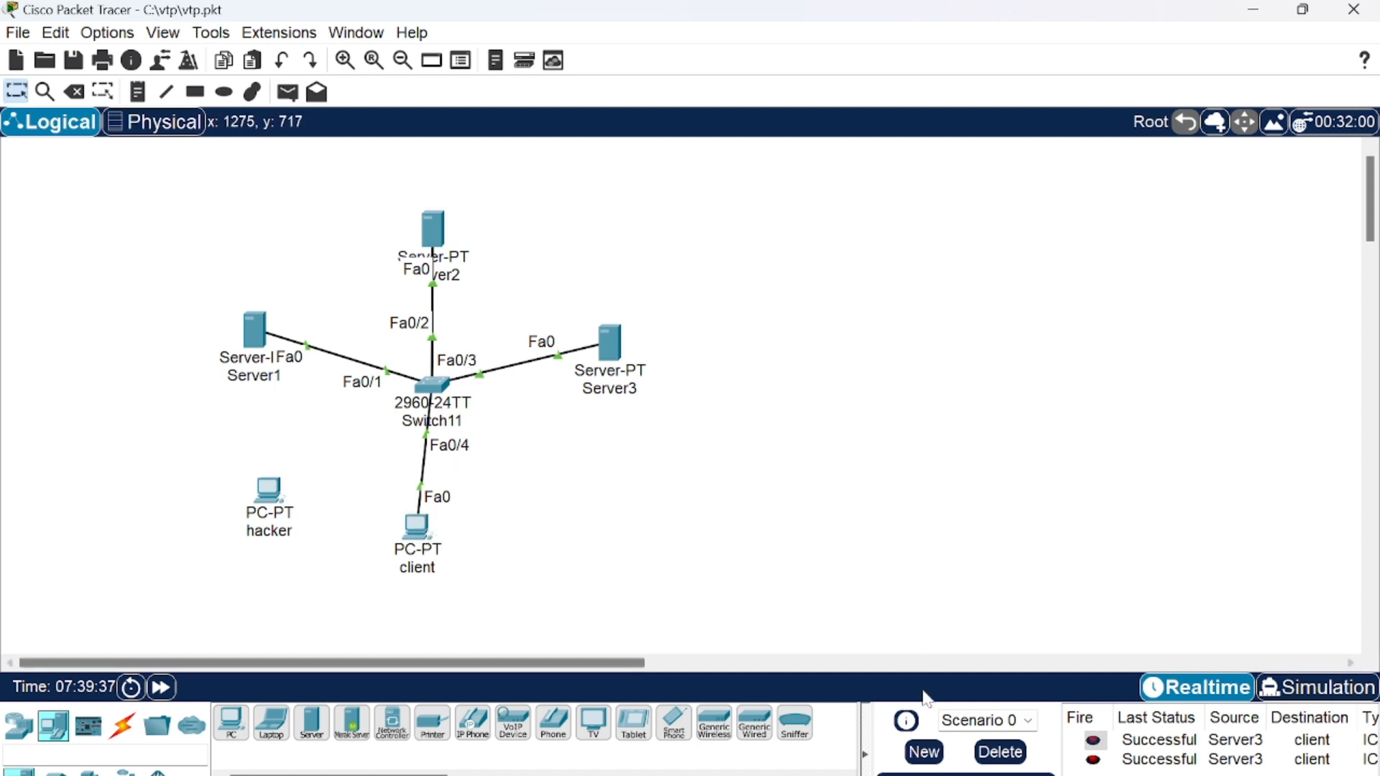
- Delete the PDUs of Scenario 0 and send a fresh simple PDU from Server3 to the client PC
left_click(1000, 752)
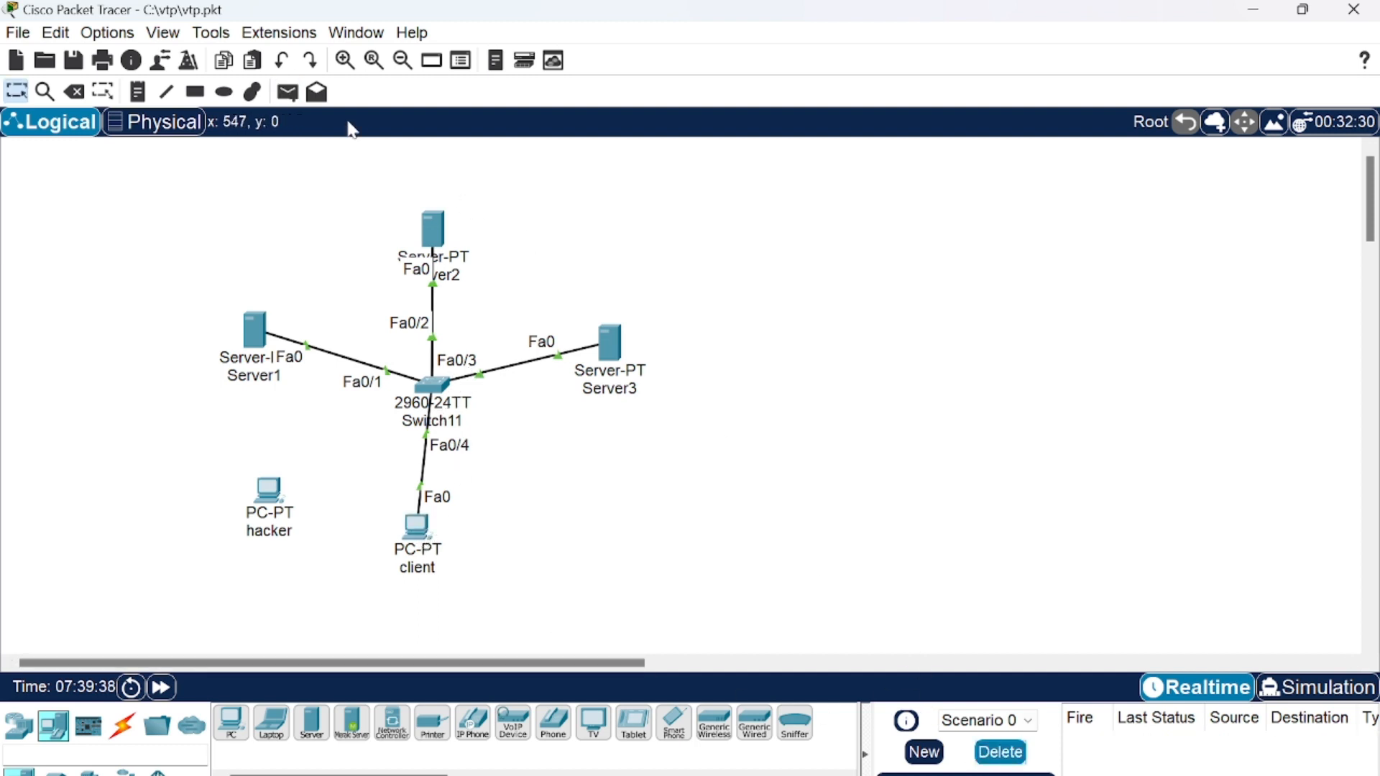
left_click(288, 91)
left_click(617, 347)
left_click(432, 525)
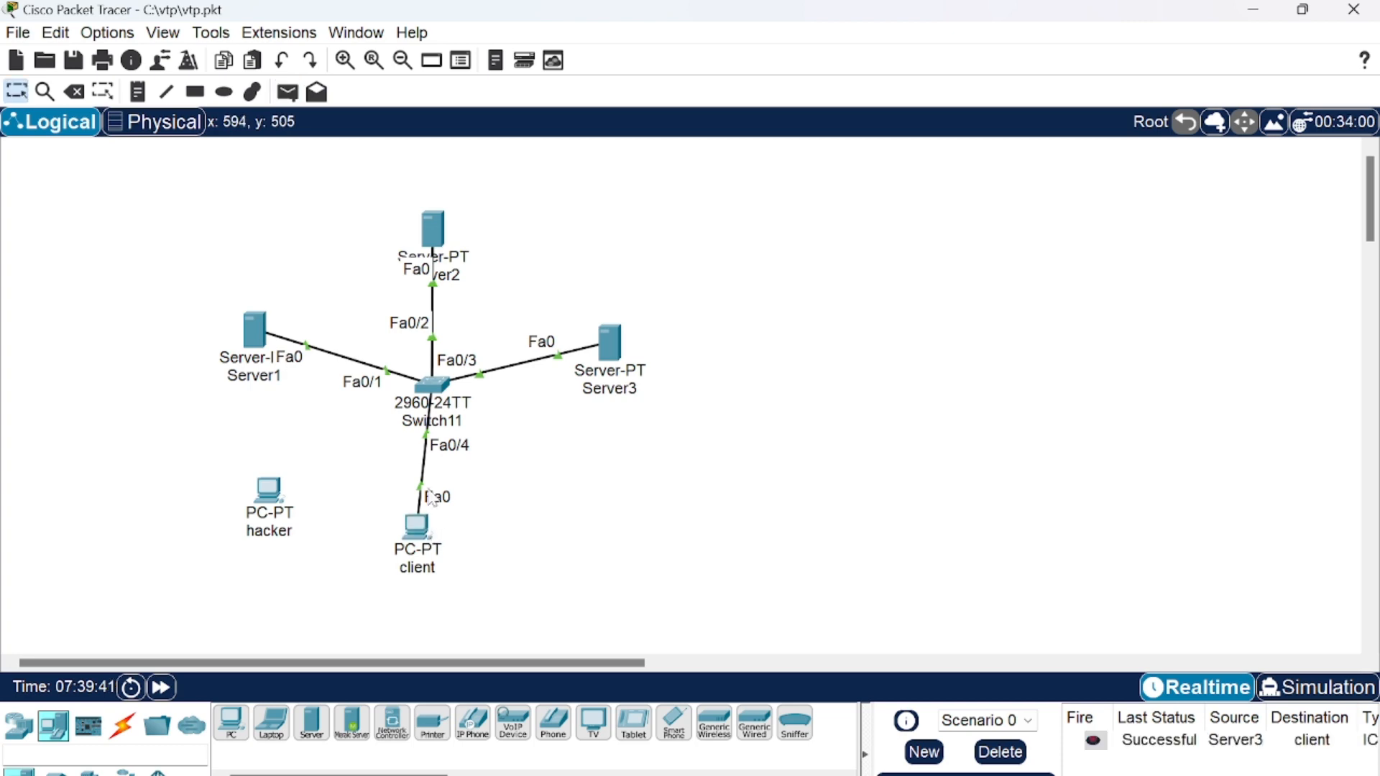
- Reopen the Switch11 CLI, rerun show port-security int fa0/3 and compare its output with the previous report
left_click(432, 386)
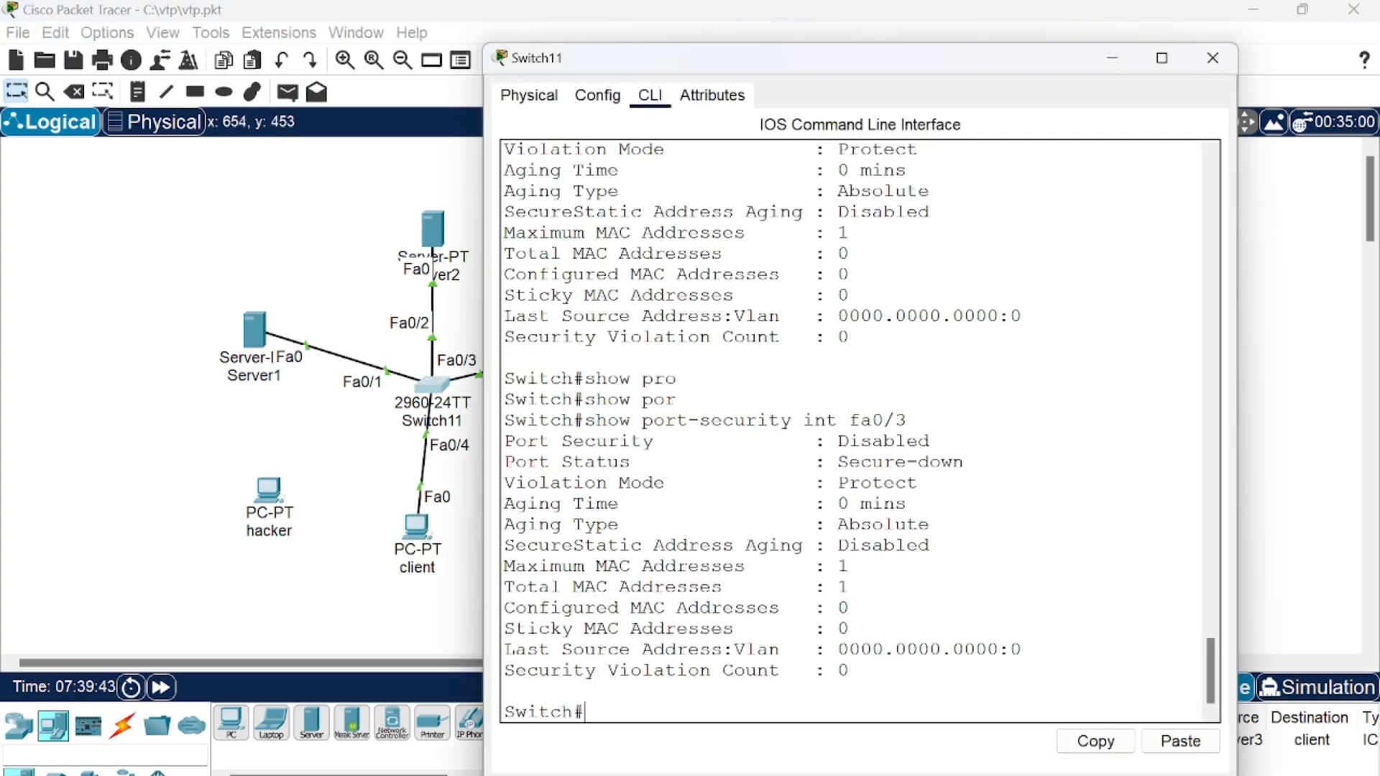
type("show pro")
key("Tab")
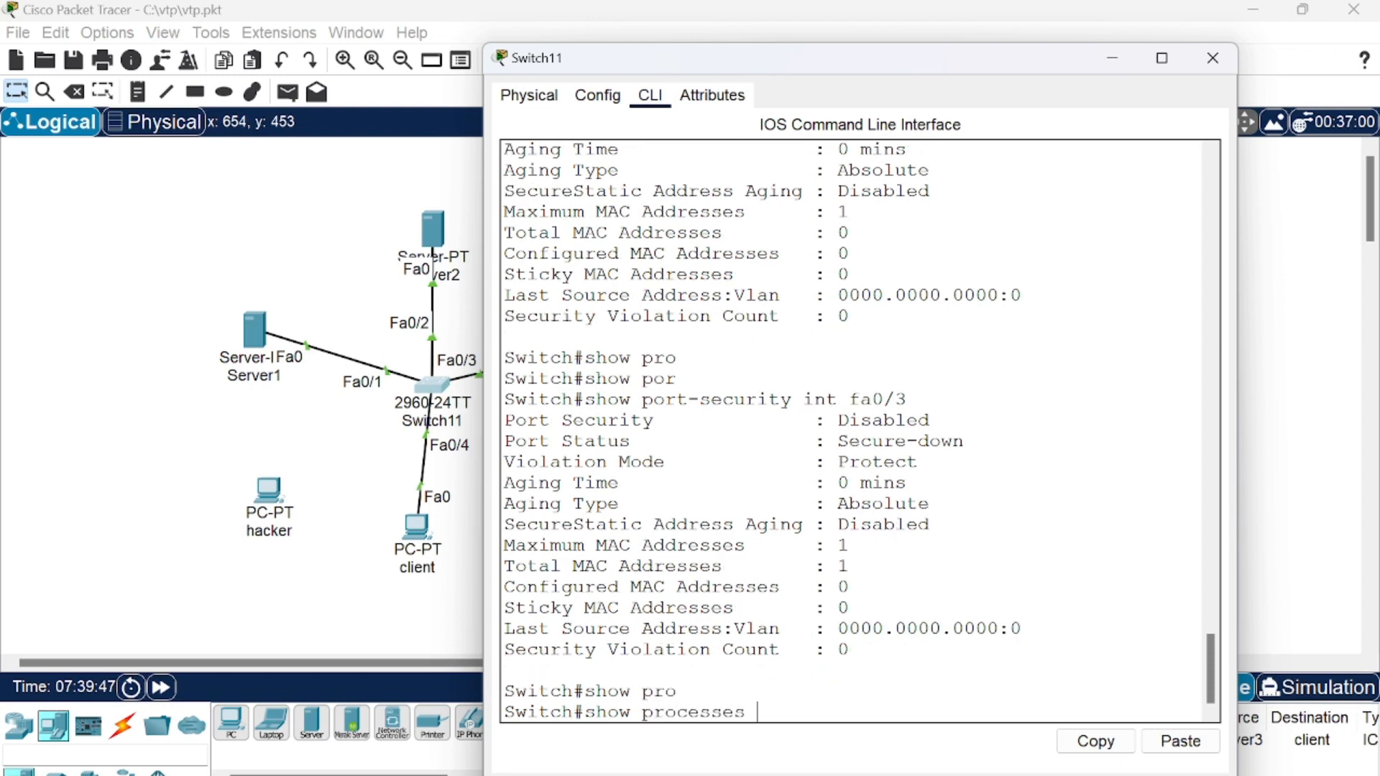
key("BackSpace")
key("BackSpace")
key("BackSpace")
key("BackSpace")
key("BackSpace")
key("BackSpace")
key("BackSpace")
key("BackSpace")
type("or")
key("Tab")
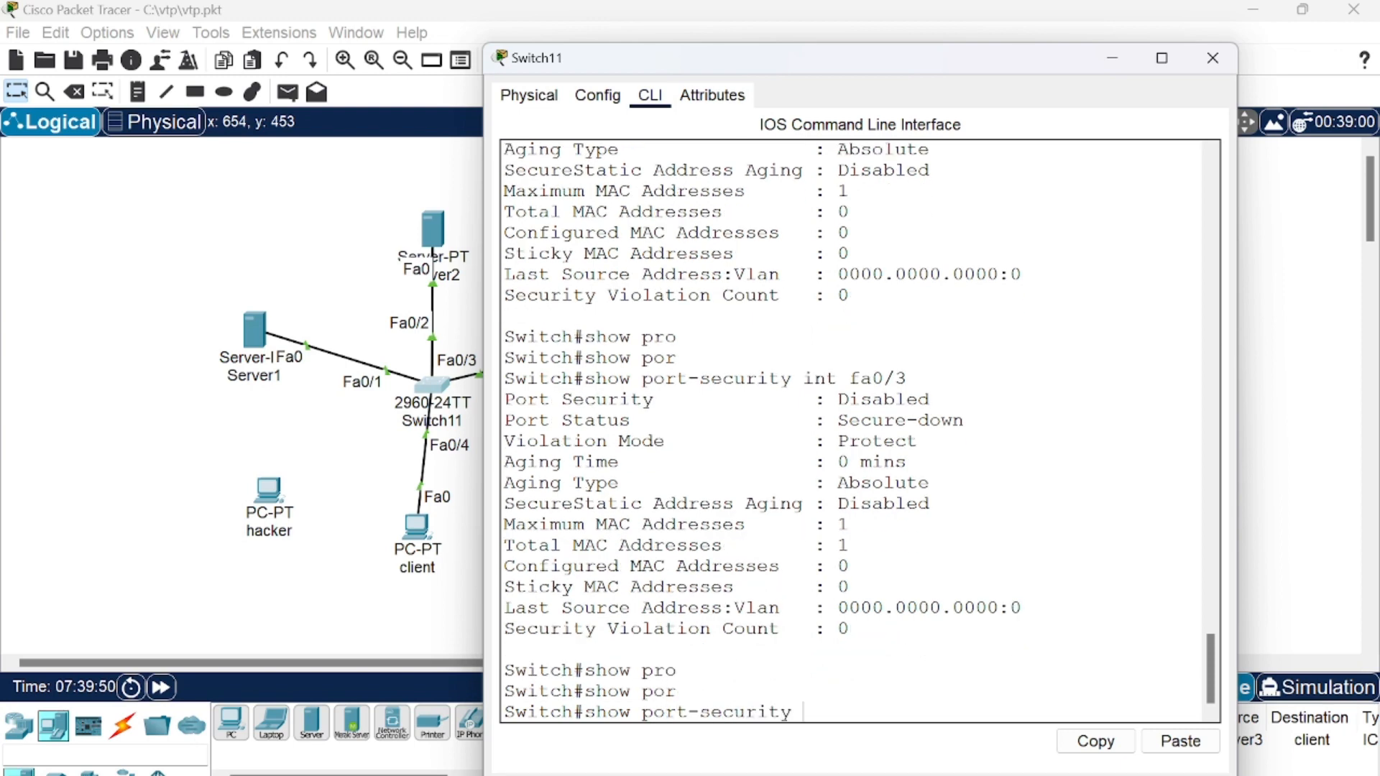
type("int fa0/")
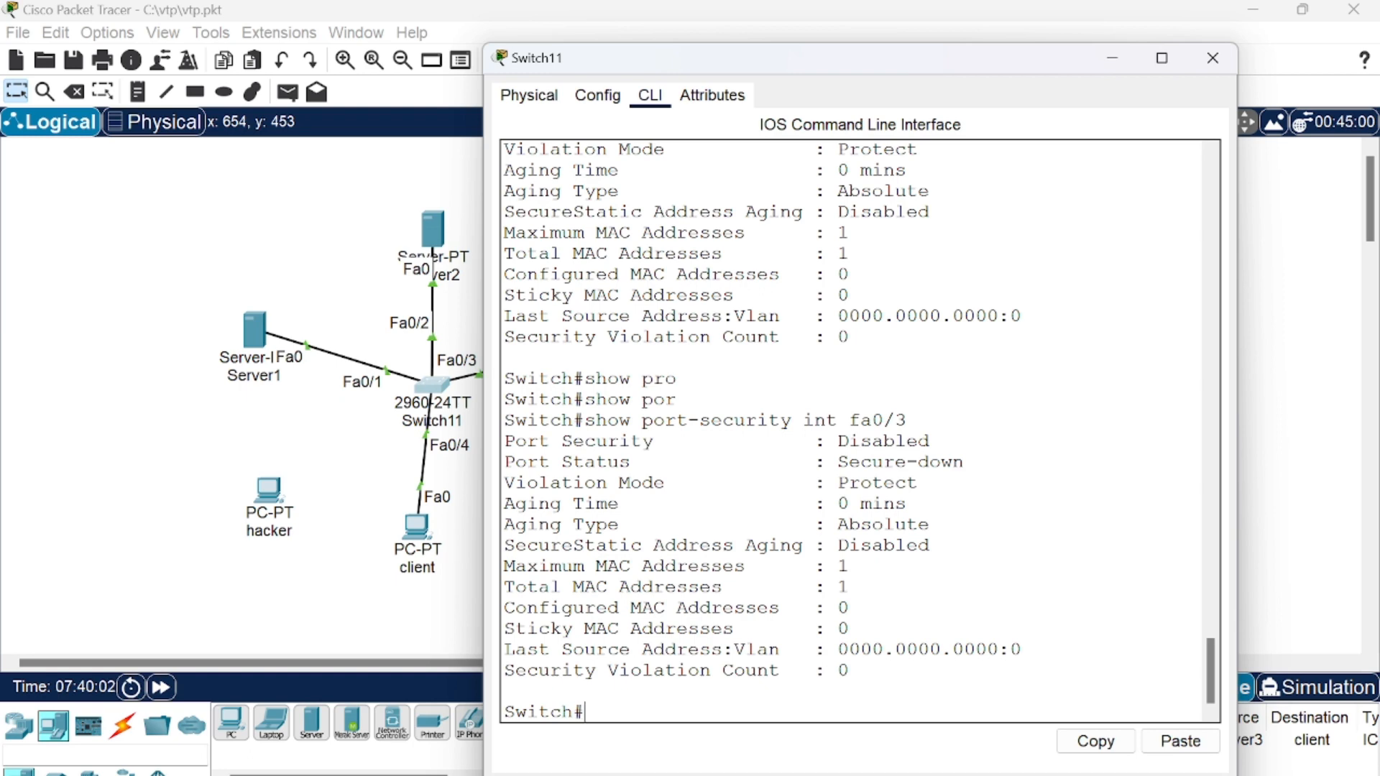
scroll(853, 432, "up", 1)
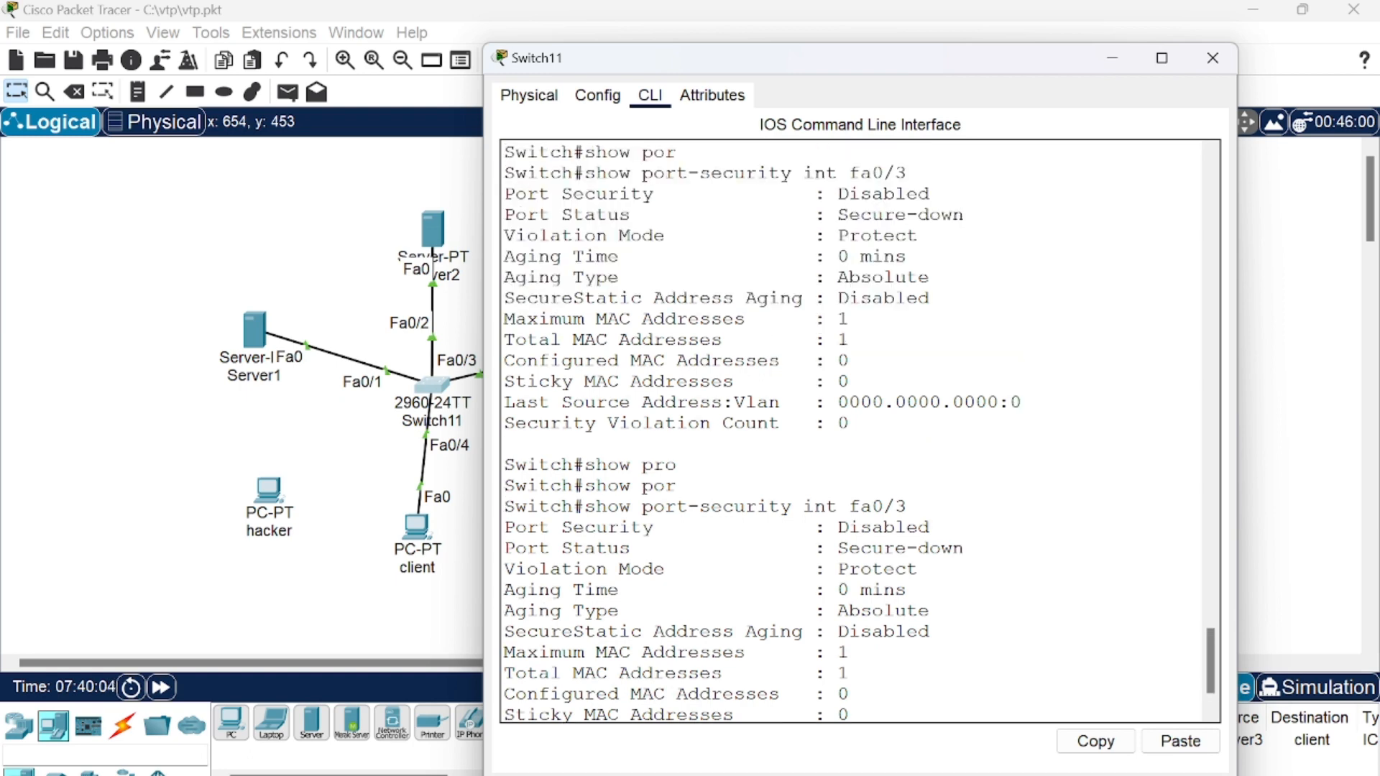
scroll(853, 431, "down", 1)
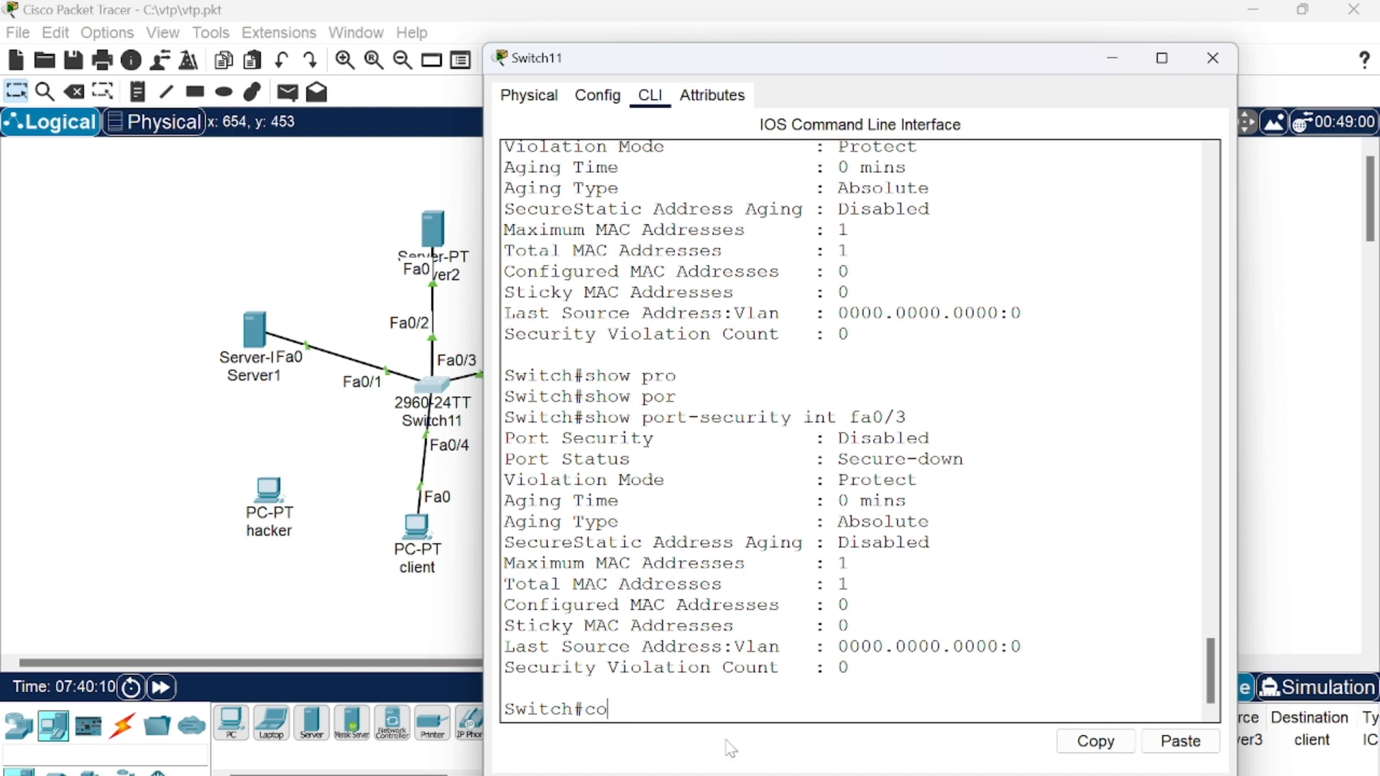
- Enter configuration mode for interface fa0/3, enable switchport port-security on it and exit back to the privileged prompt
type("nf t")
key("Return")
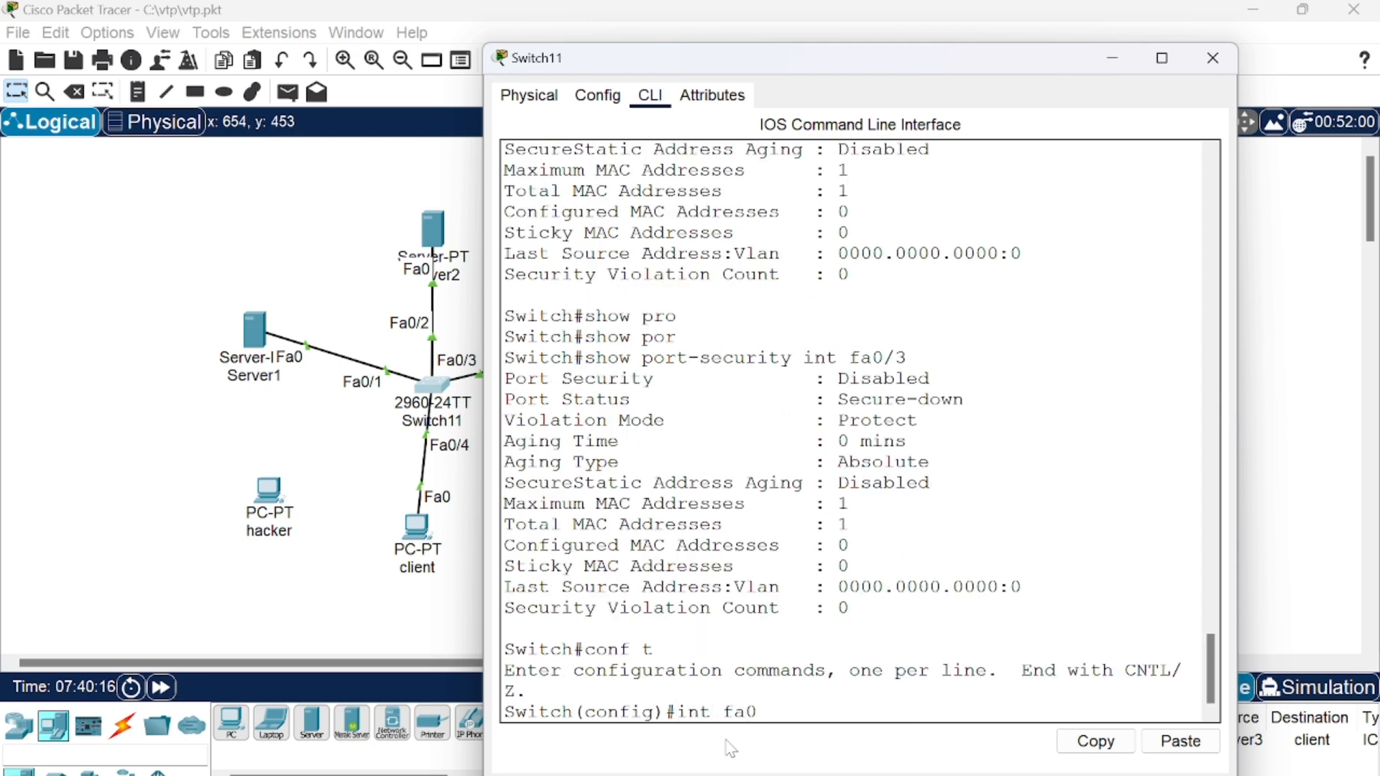
type("int fa0/3")
key("Return")
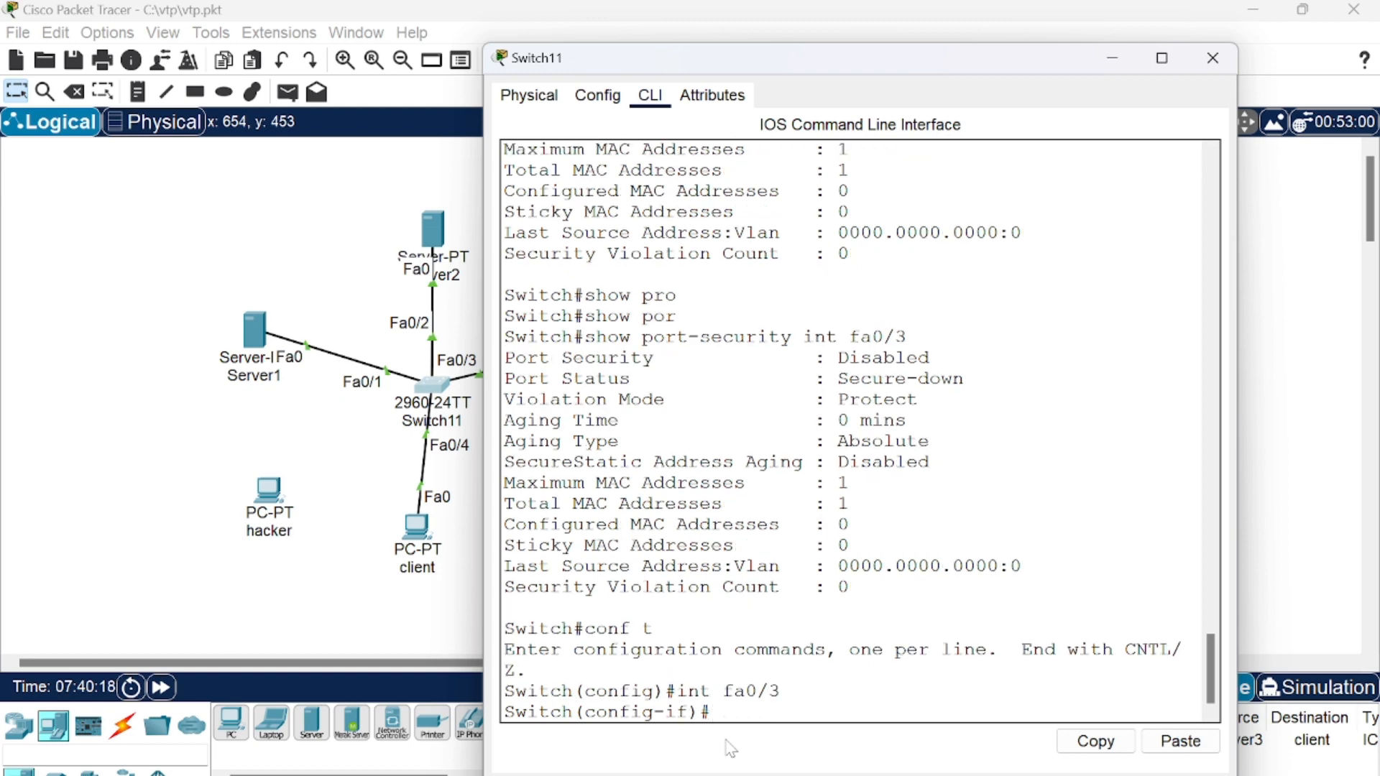
type("sw")
key("Tab")
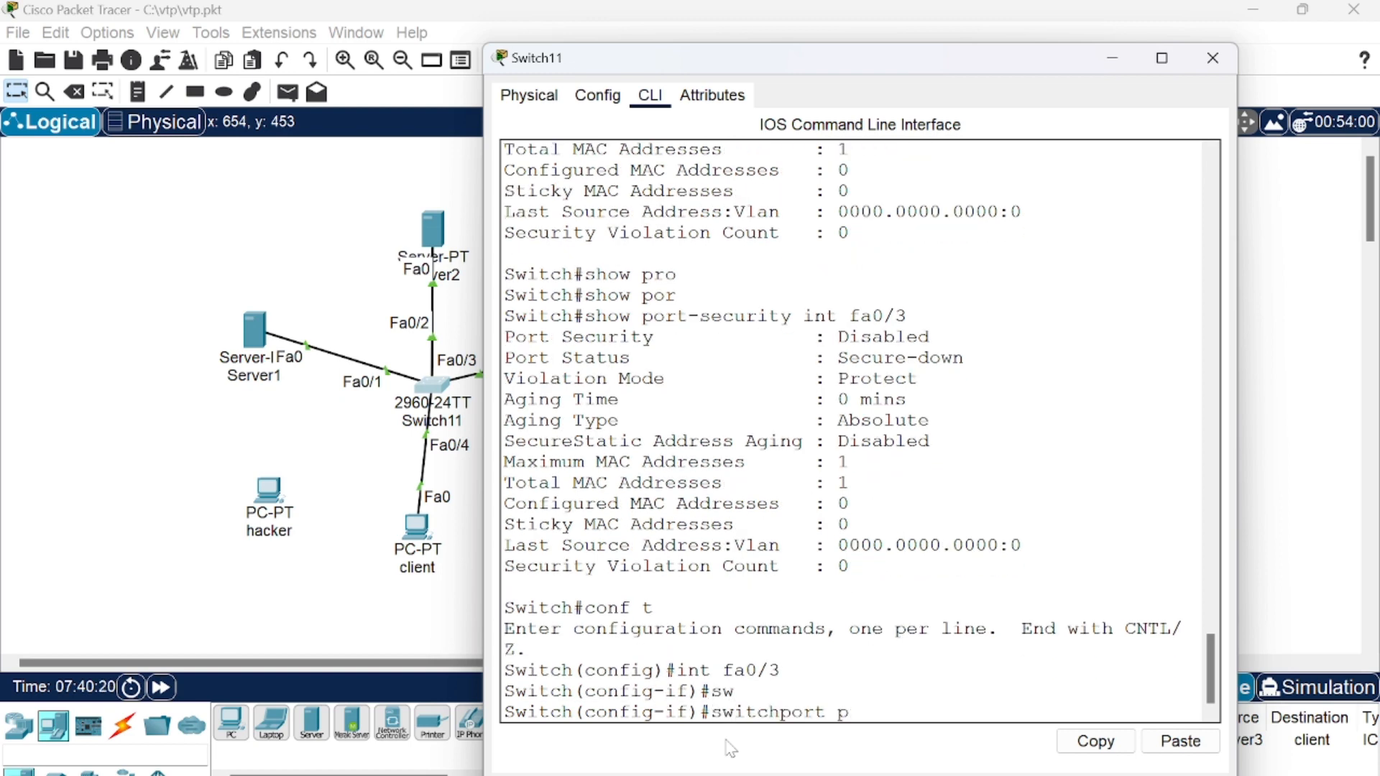
type("por")
key("Tab")
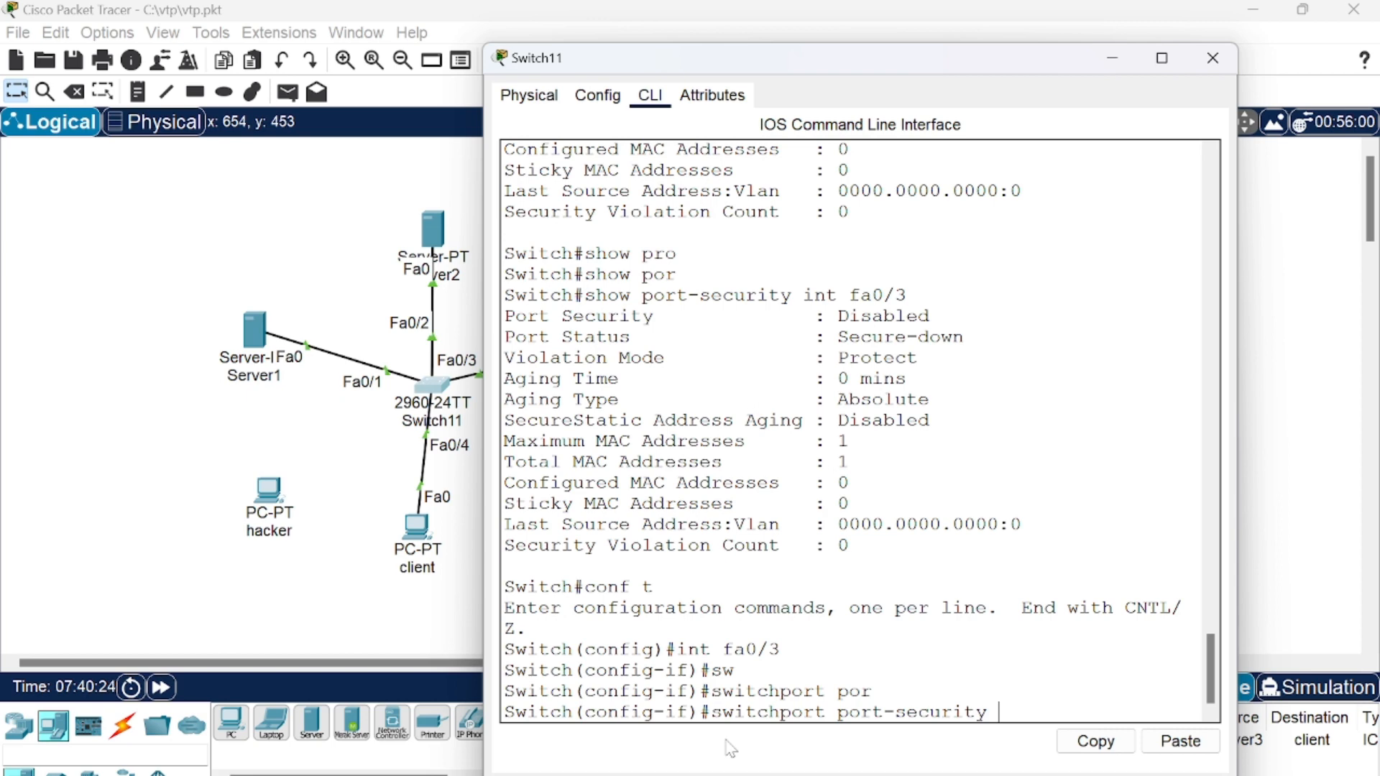
key("Return")
type("ex")
key("Return")
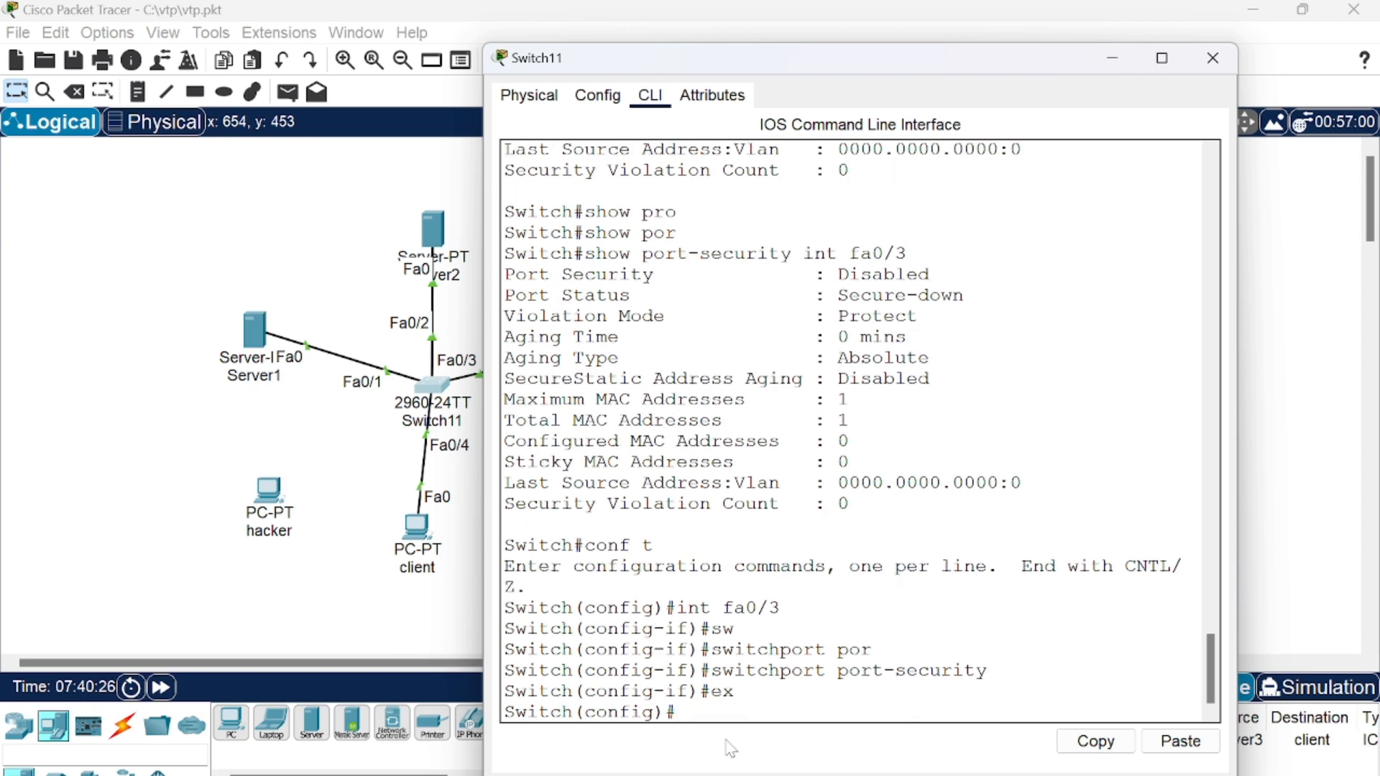
type("ex")
key("Return")
key("Return")
- Run show port-security int fa0/3 to check the port with port security enabled
type("s")
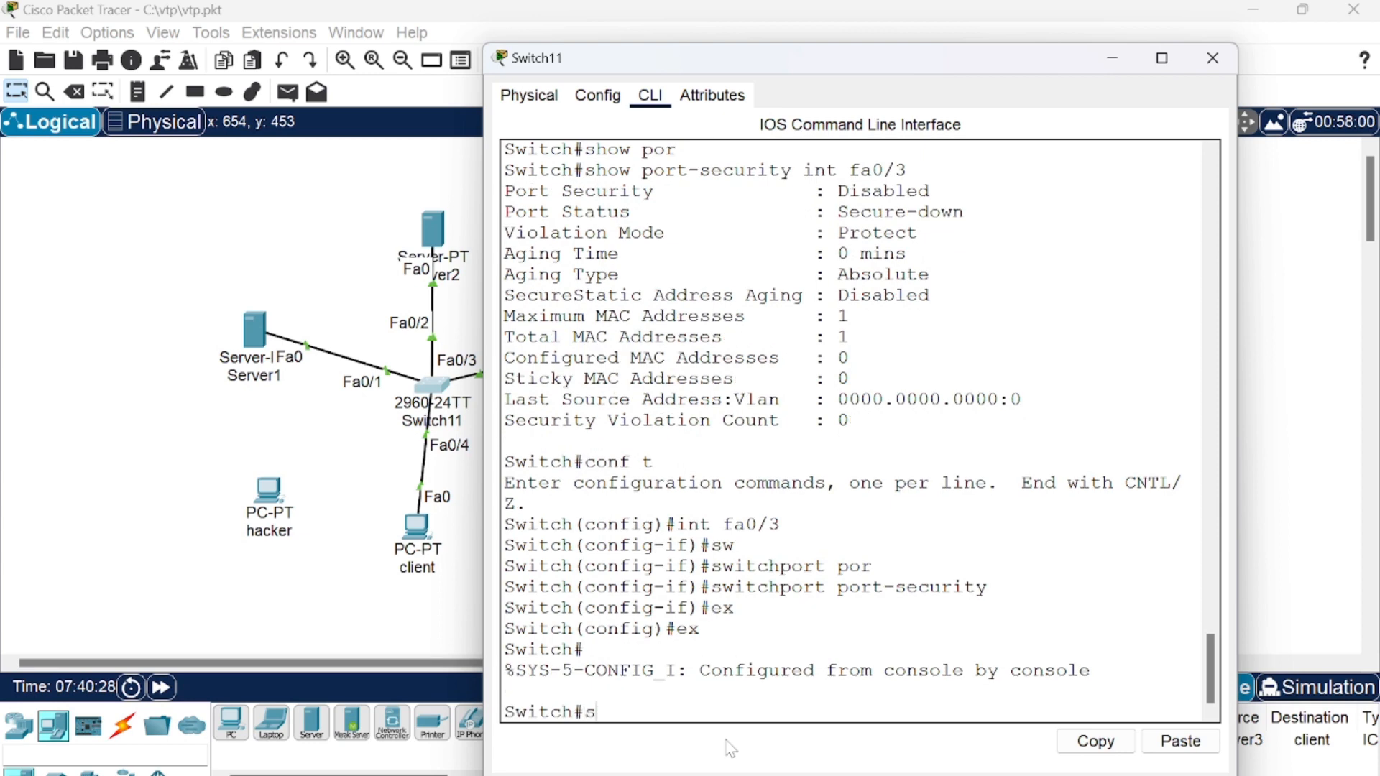
type("how inr")
key("BackSpace")
key("BackSpace")
key("BackSpace")
type("por")
key("Tab")
type("in")
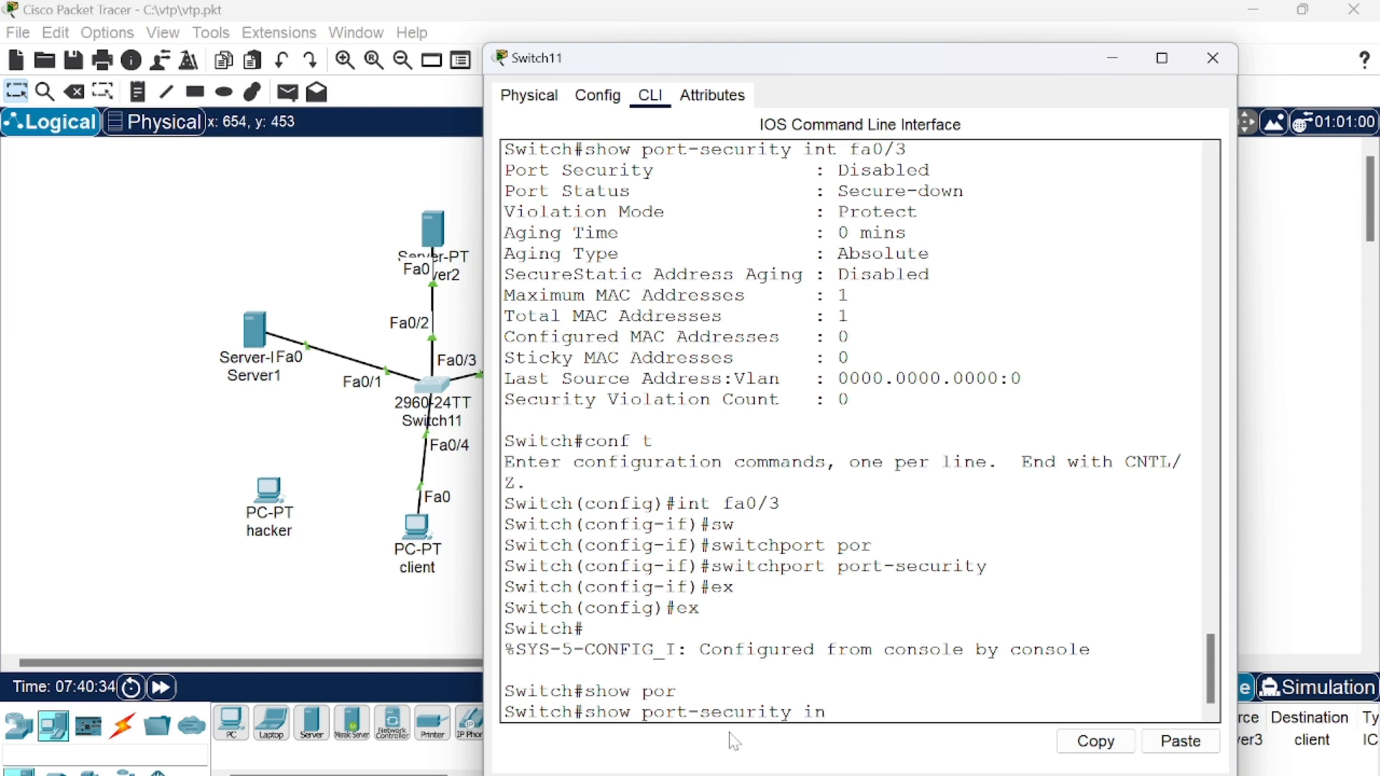
type("t fa0/3")
key("Return")
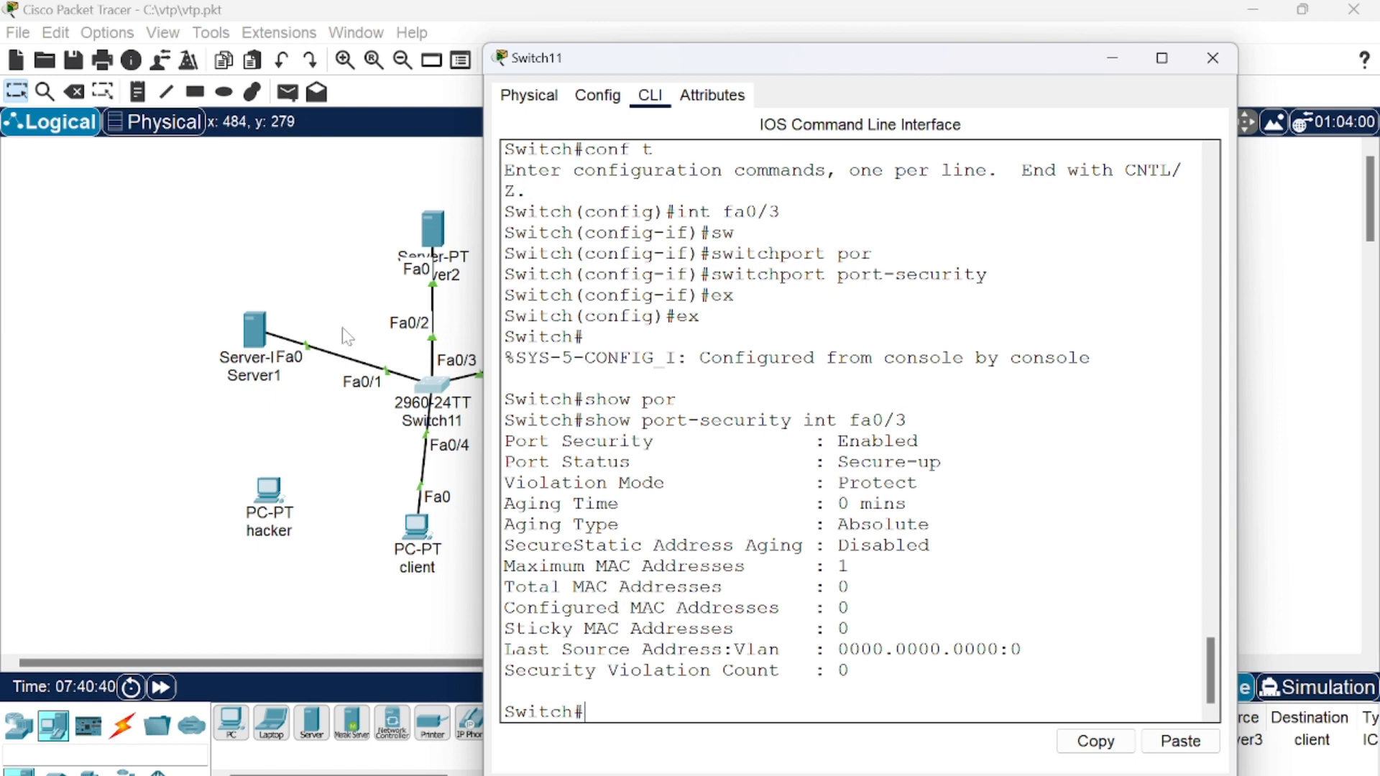
- Return to the topology, clear Scenario 0's PDU list and send a simple PDU from Server3 to the client PC
left_click(289, 281)
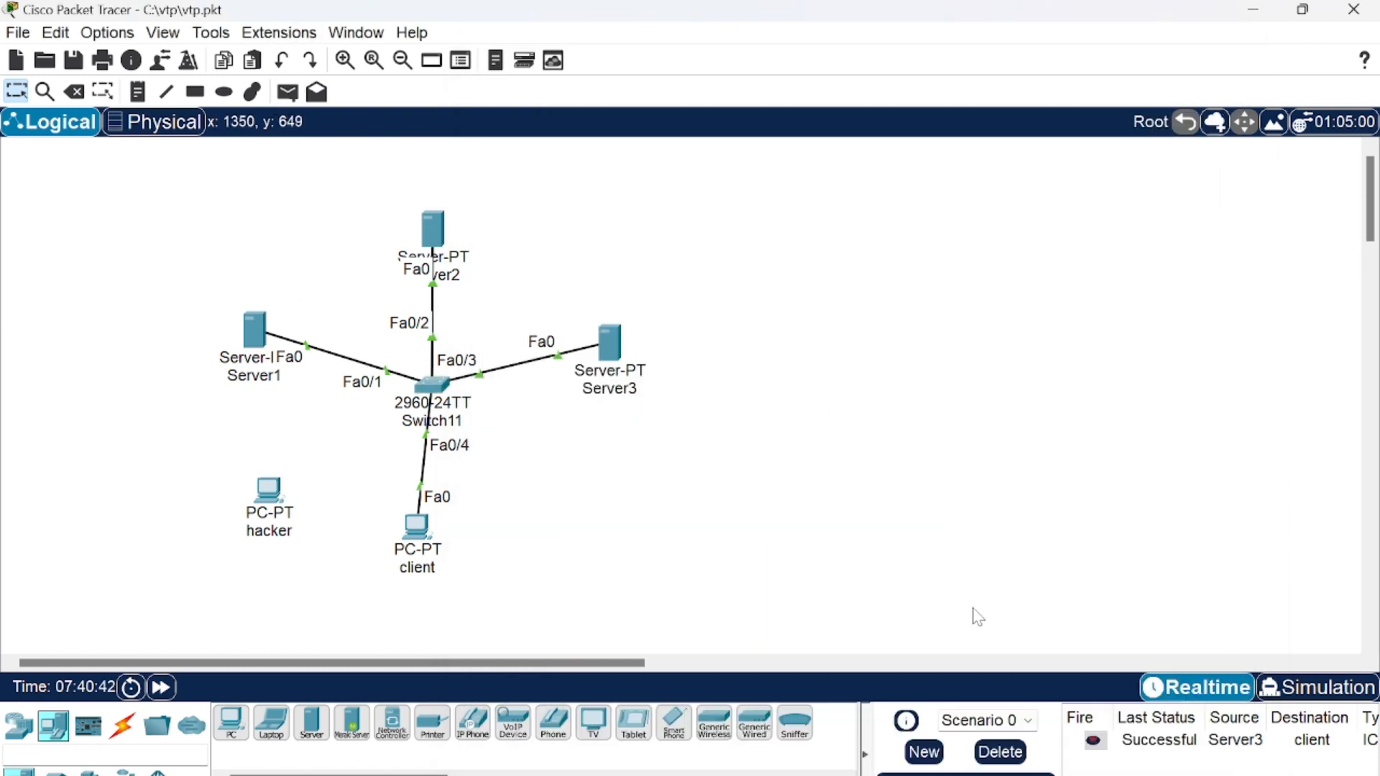
left_click(999, 752)
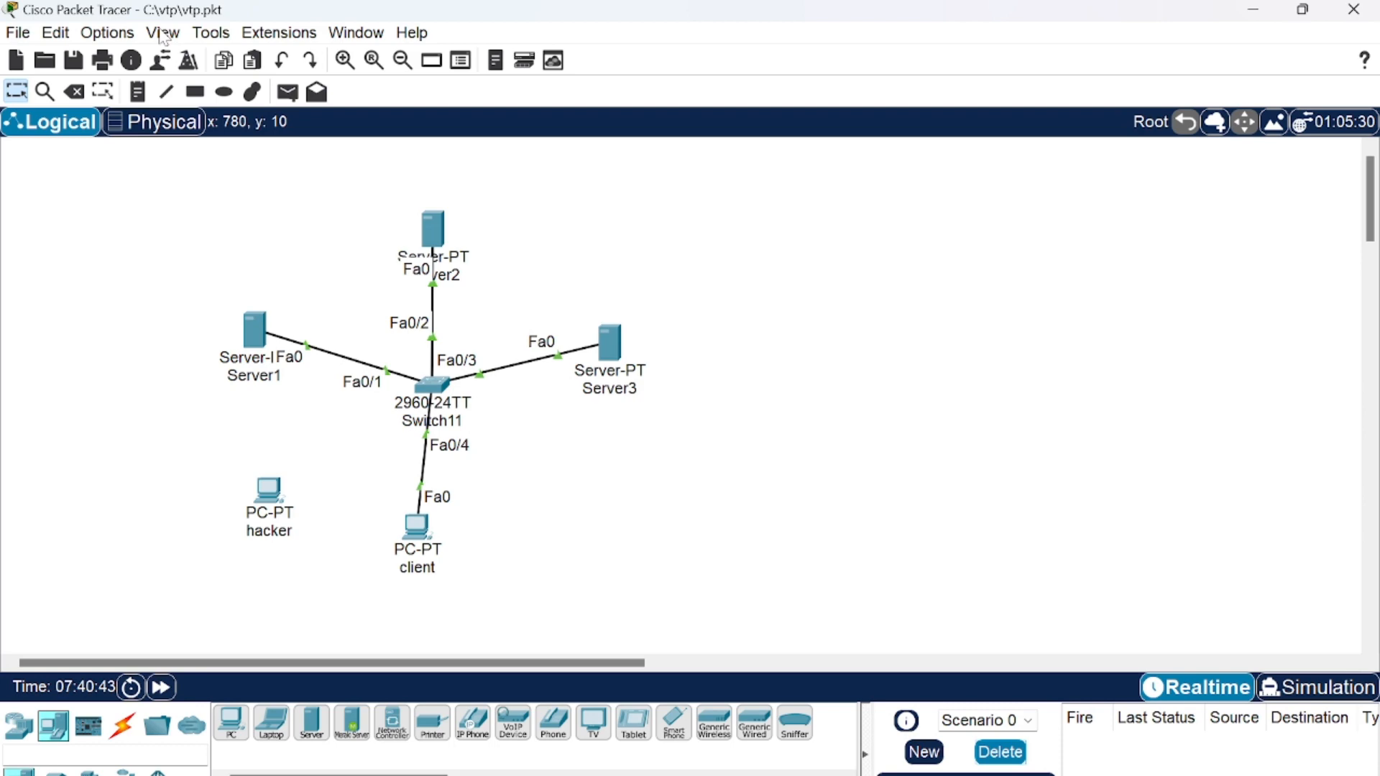
left_click(287, 91)
left_click(639, 366)
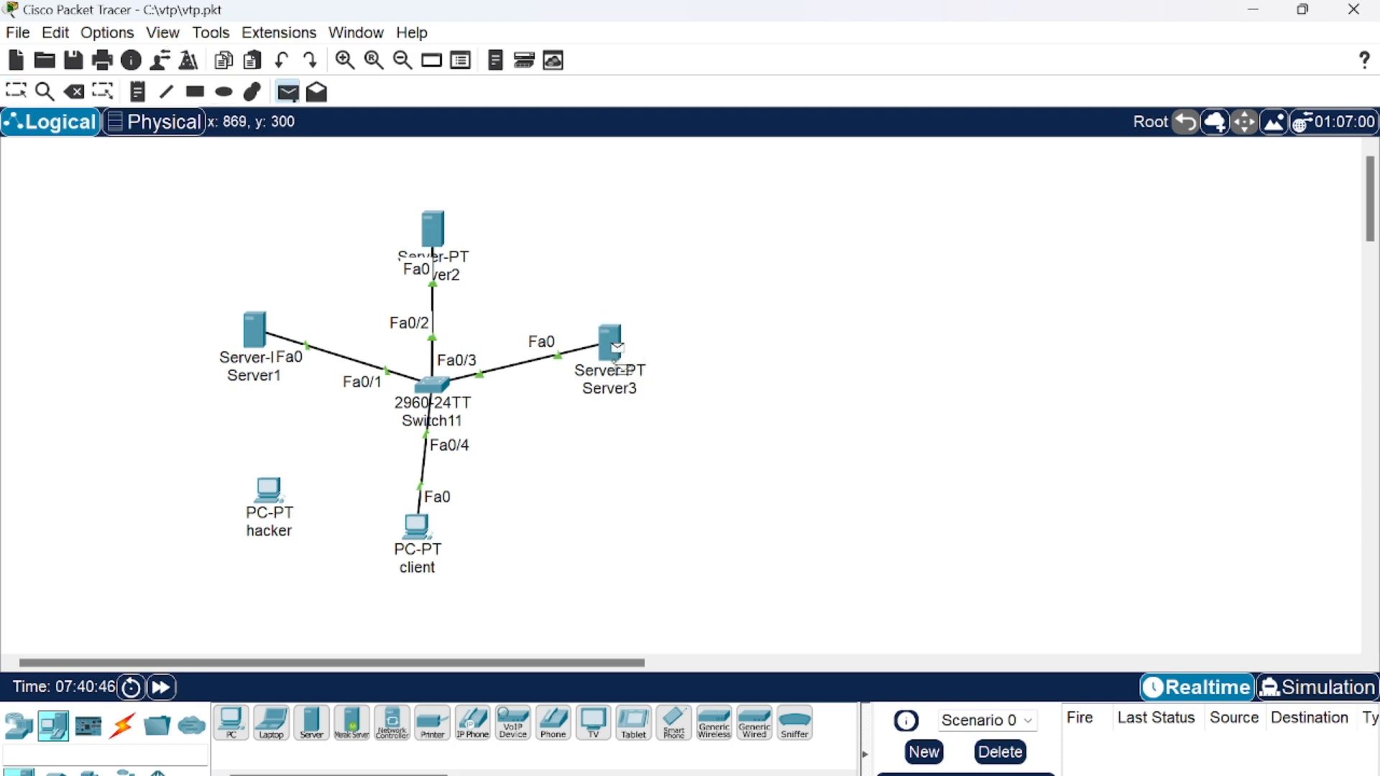
left_click(416, 528)
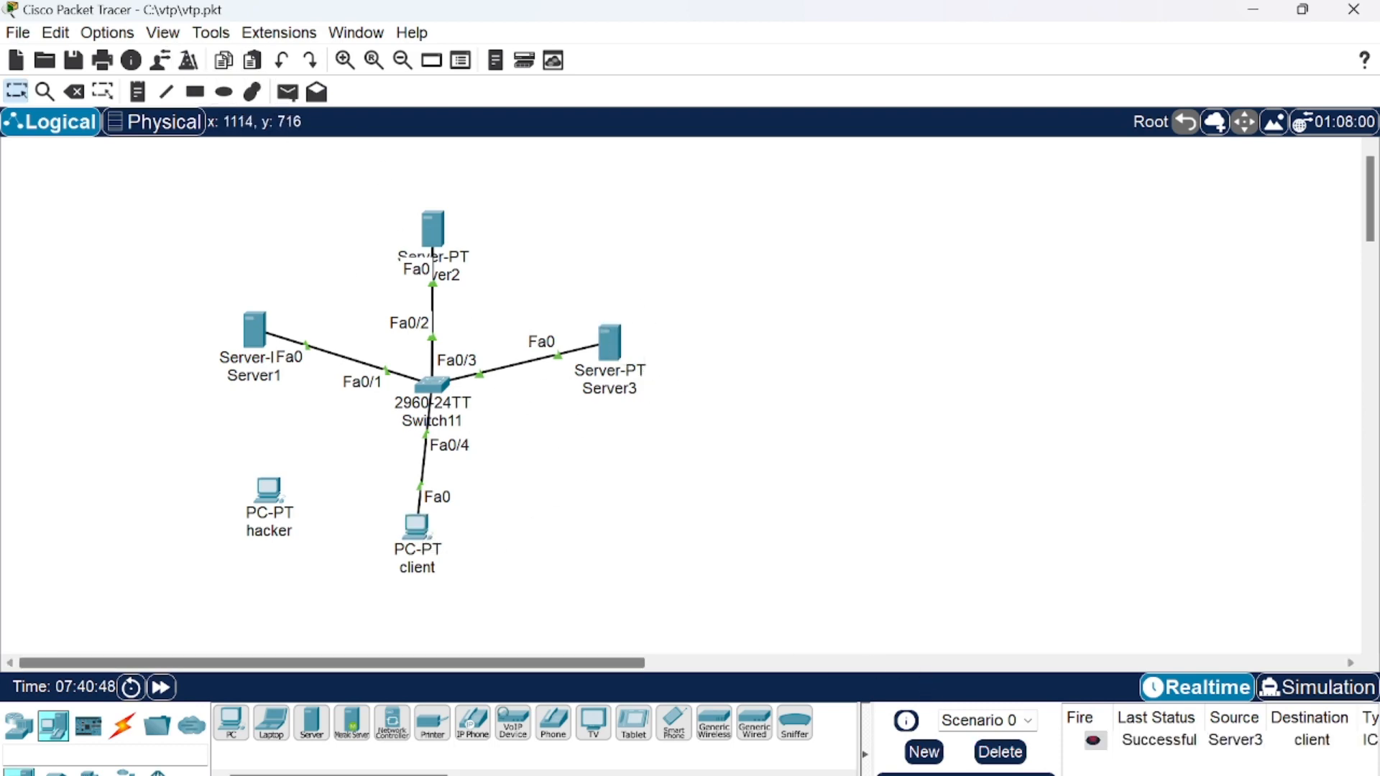
- Clear the PDU list, send one more simple PDU from Server3 to the client PC, and clear the list again
left_click(999, 752)
left_click(296, 96)
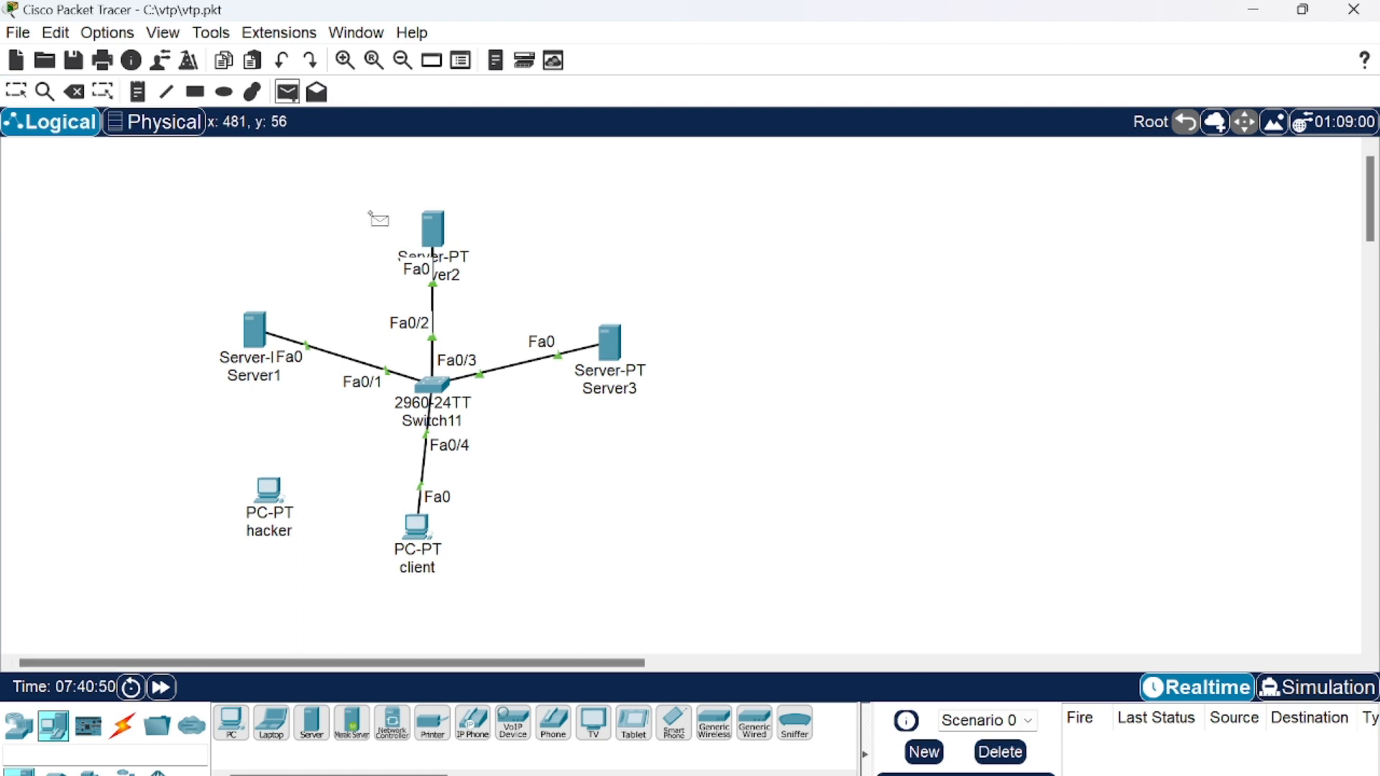
left_click(611, 350)
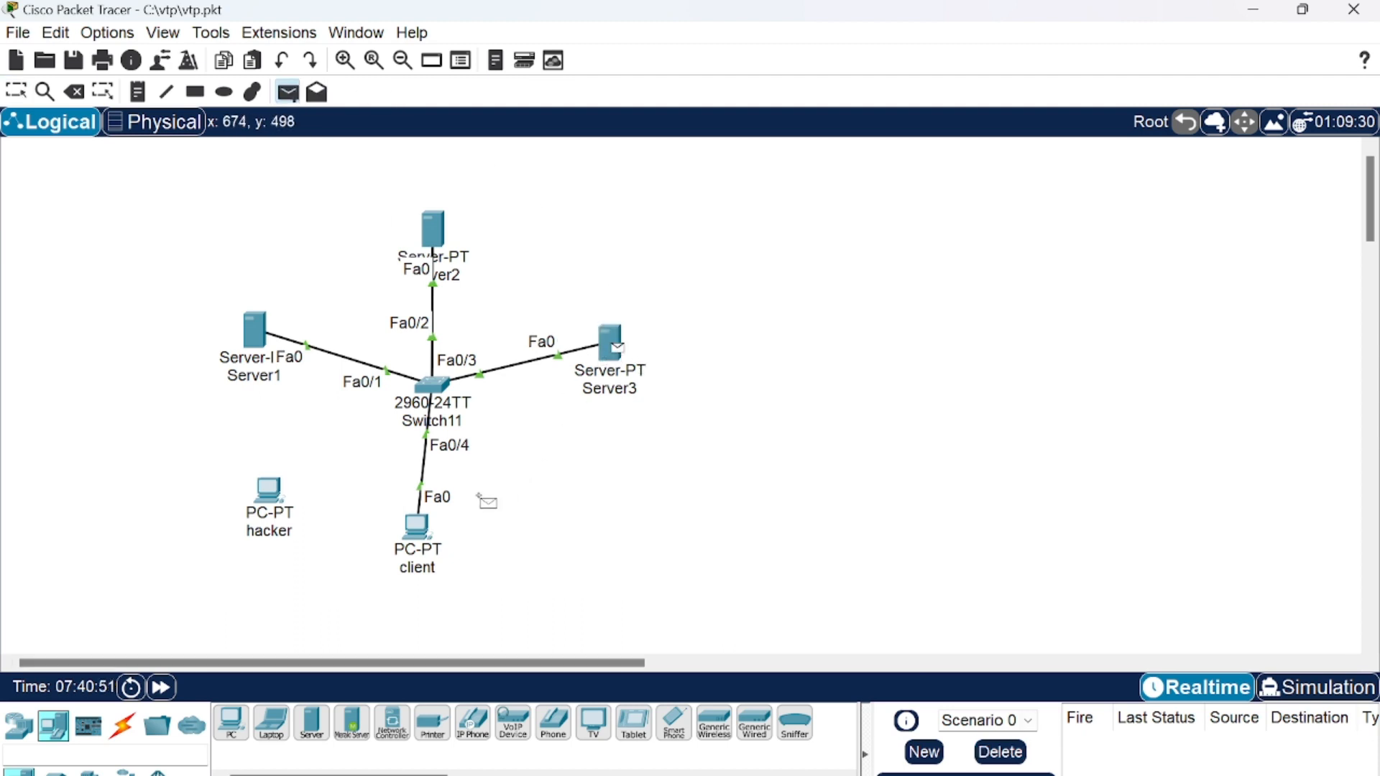
left_click(416, 528)
left_click(998, 753)
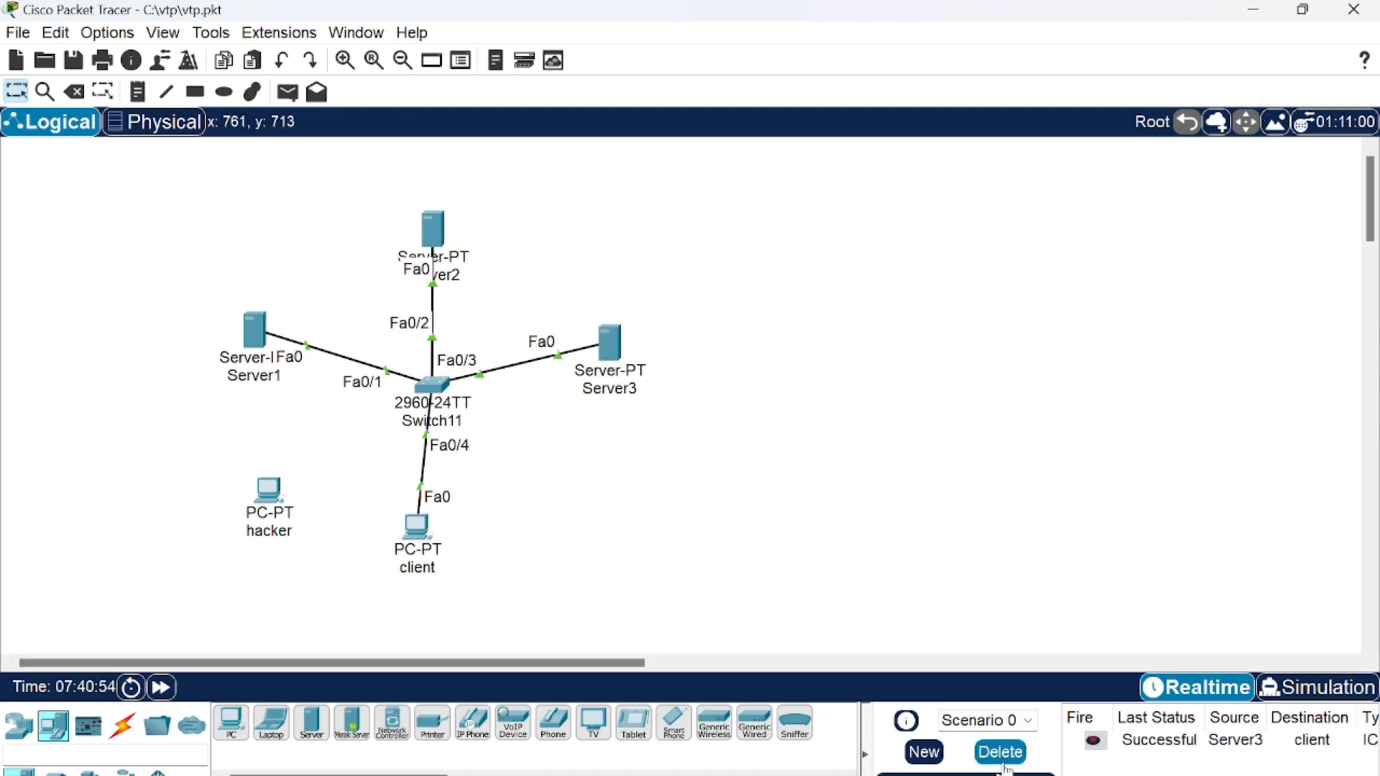
- Reopen the Switch11 CLI, run show port-security int fa0/3, and highlight the sticky MAC count and last source address lines
left_click(433, 386)
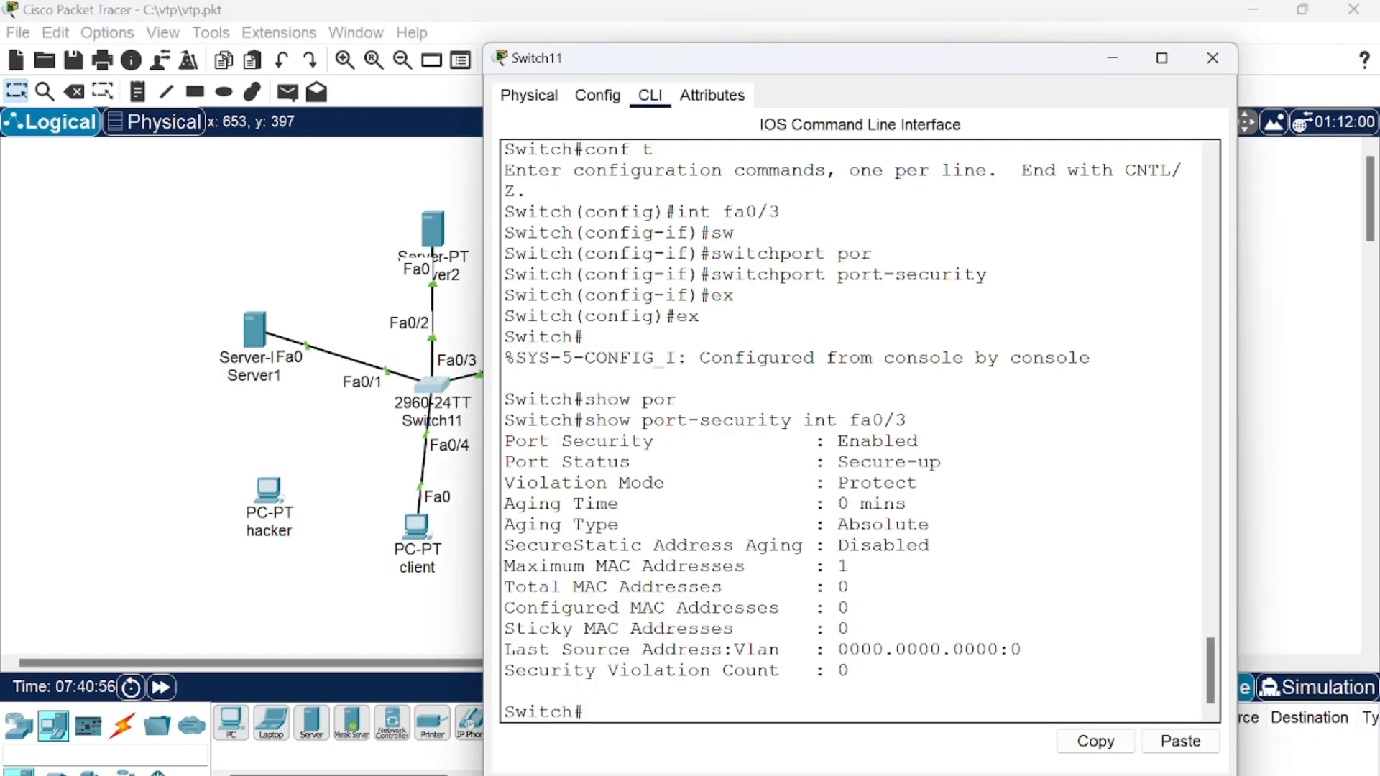
type("show por")
key("Tab")
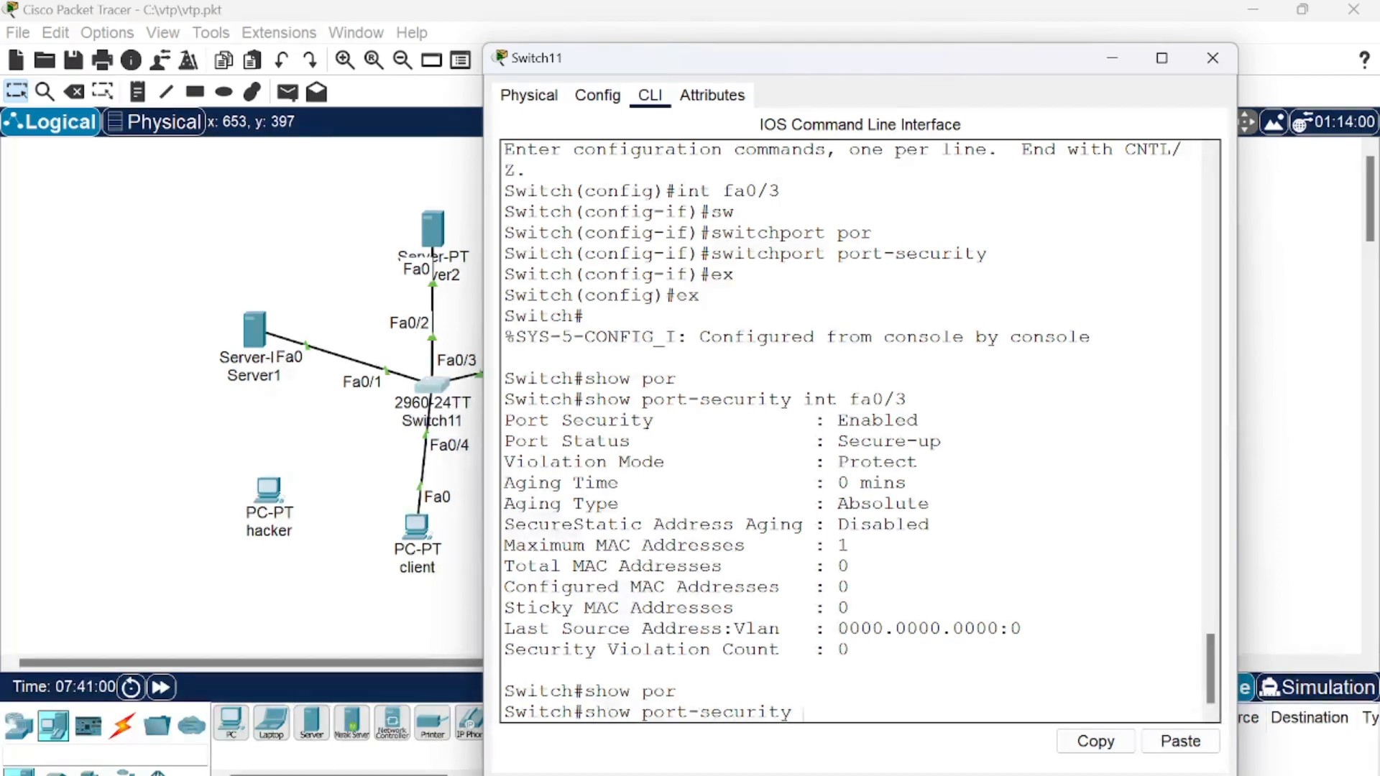
type("int fa0/3")
key("Return")
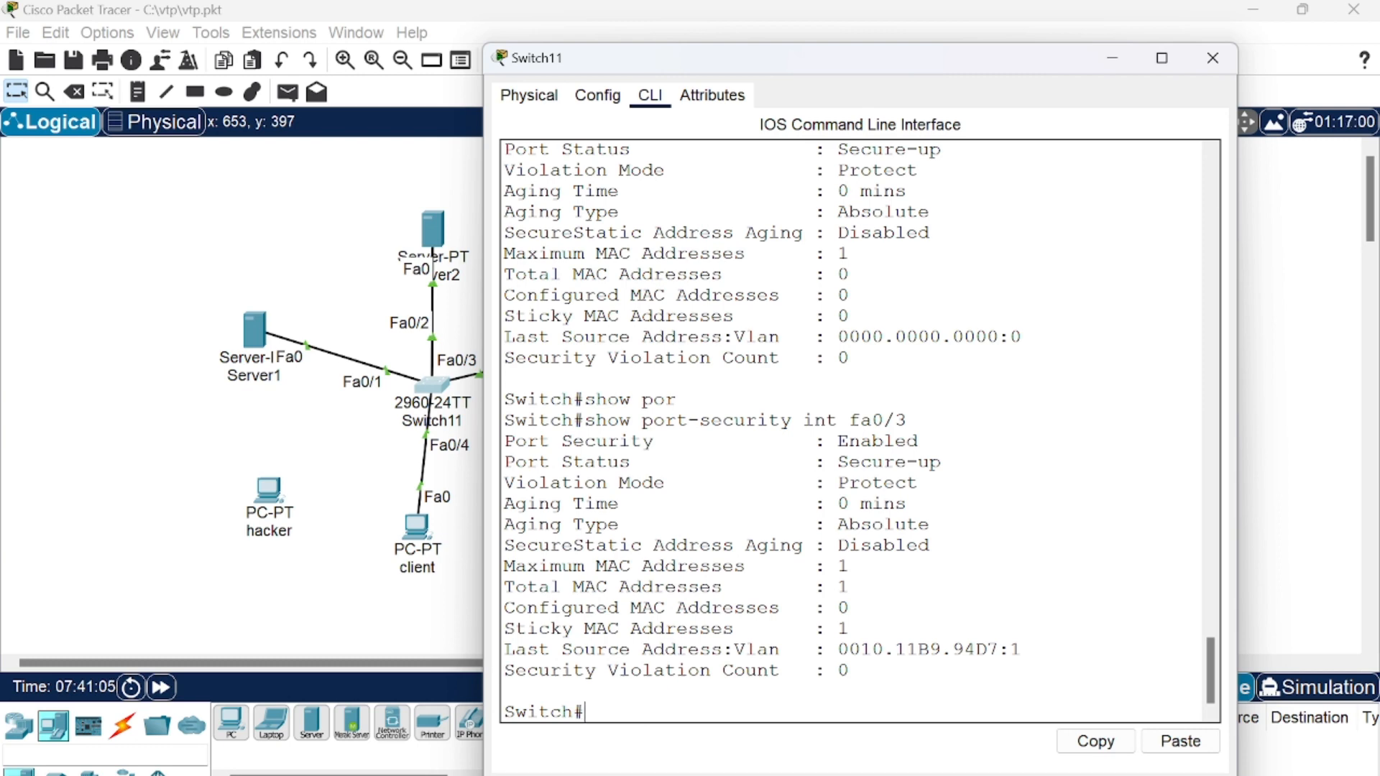
left_click_drag(516, 628, 850, 629)
left_click_drag(505, 649, 1024, 650)
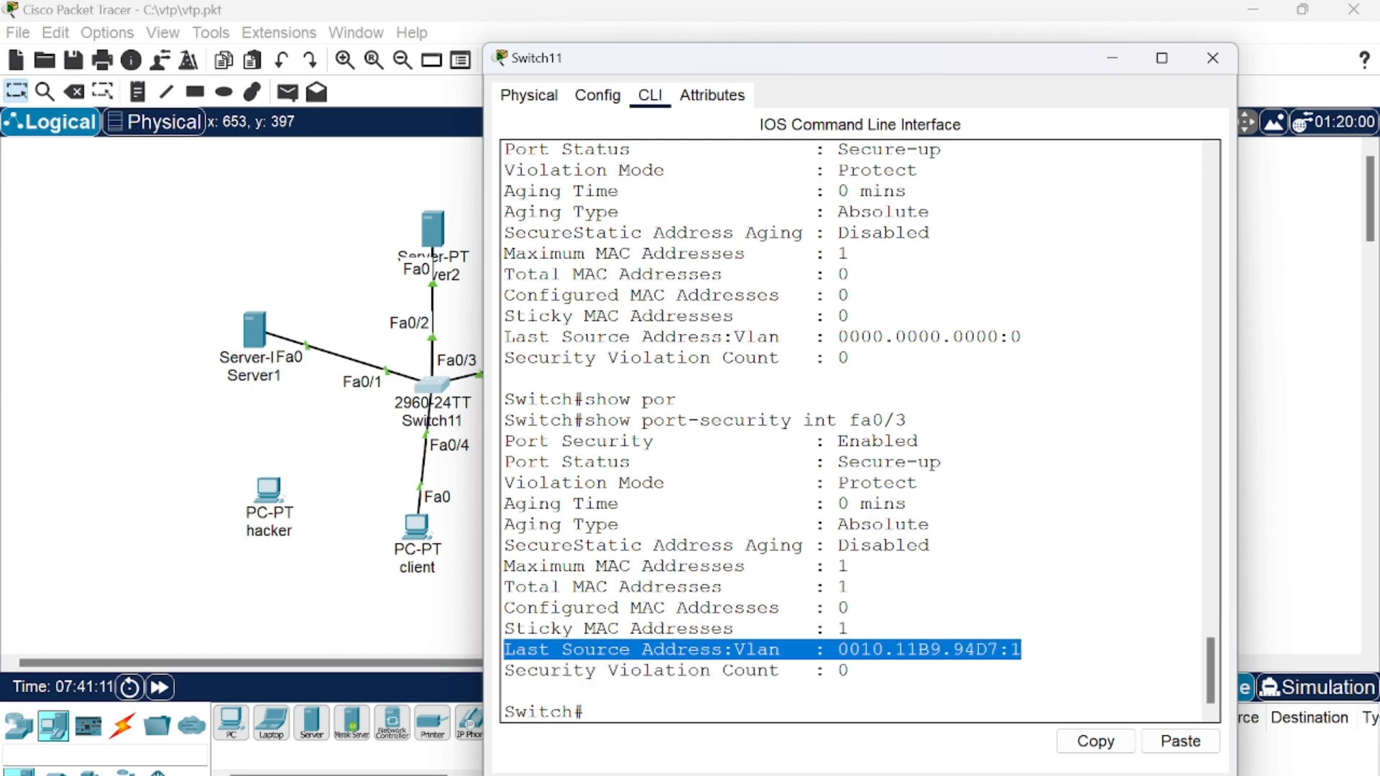
- Test the port by sending two simple PDUs from the hacker PC to the client PC, and clear Scenario 0's PDU list
left_click(1283, 400)
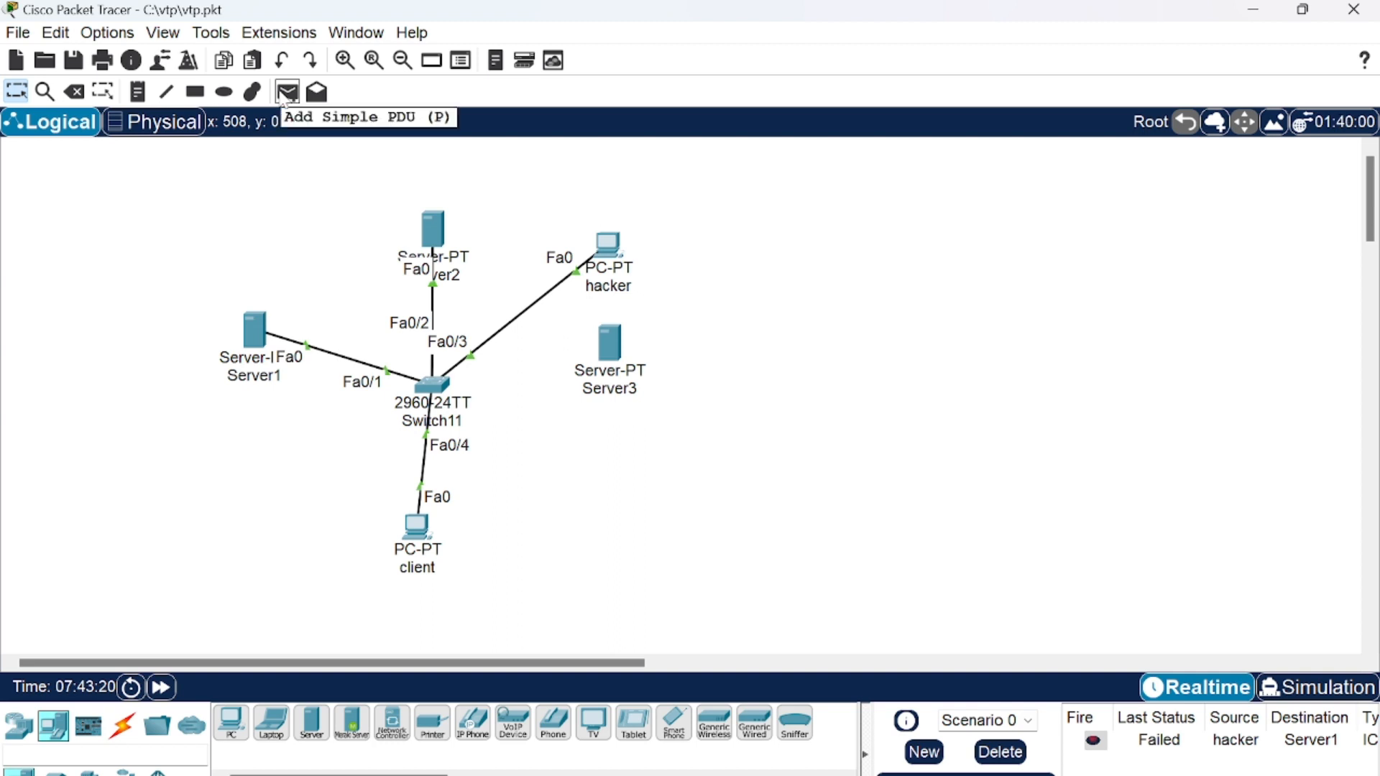
left_click(287, 92)
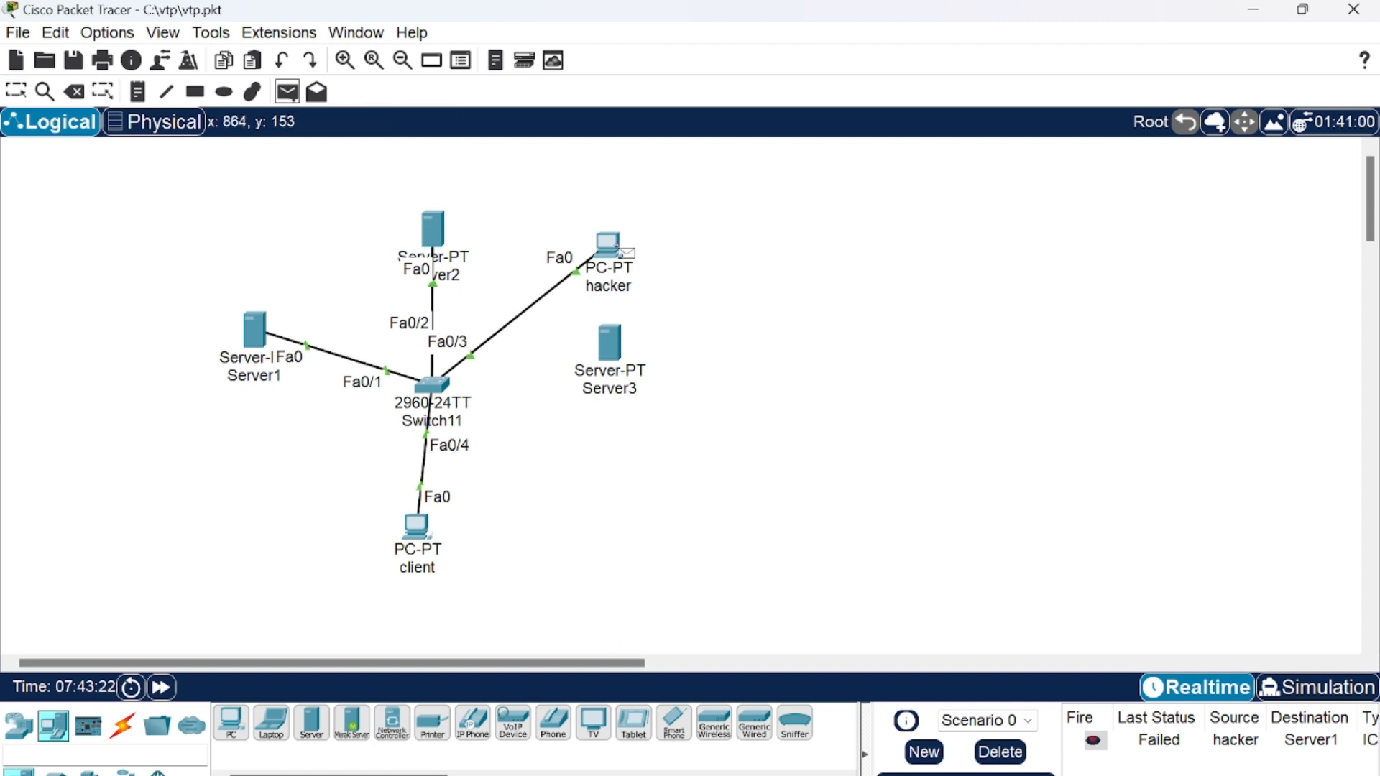
left_click(610, 245)
left_click(430, 541)
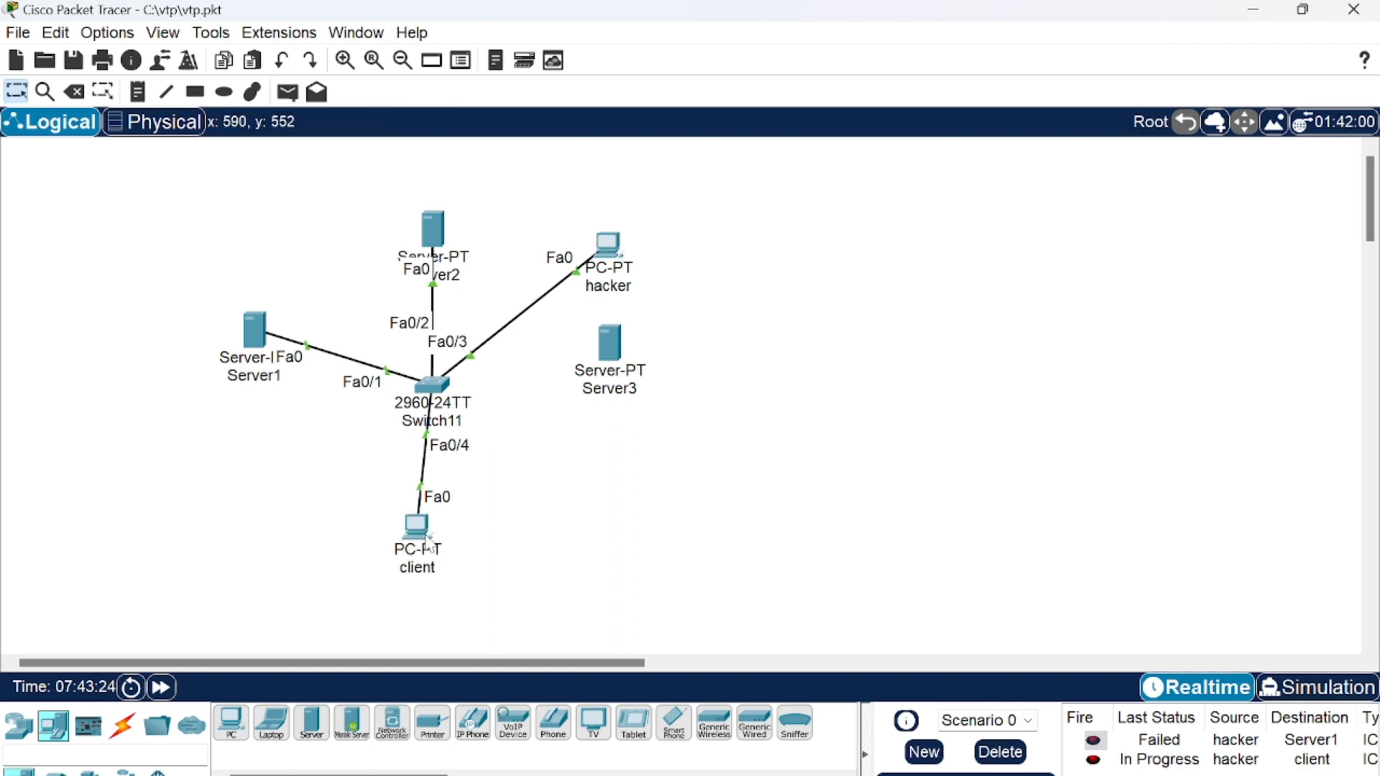
left_click(287, 92)
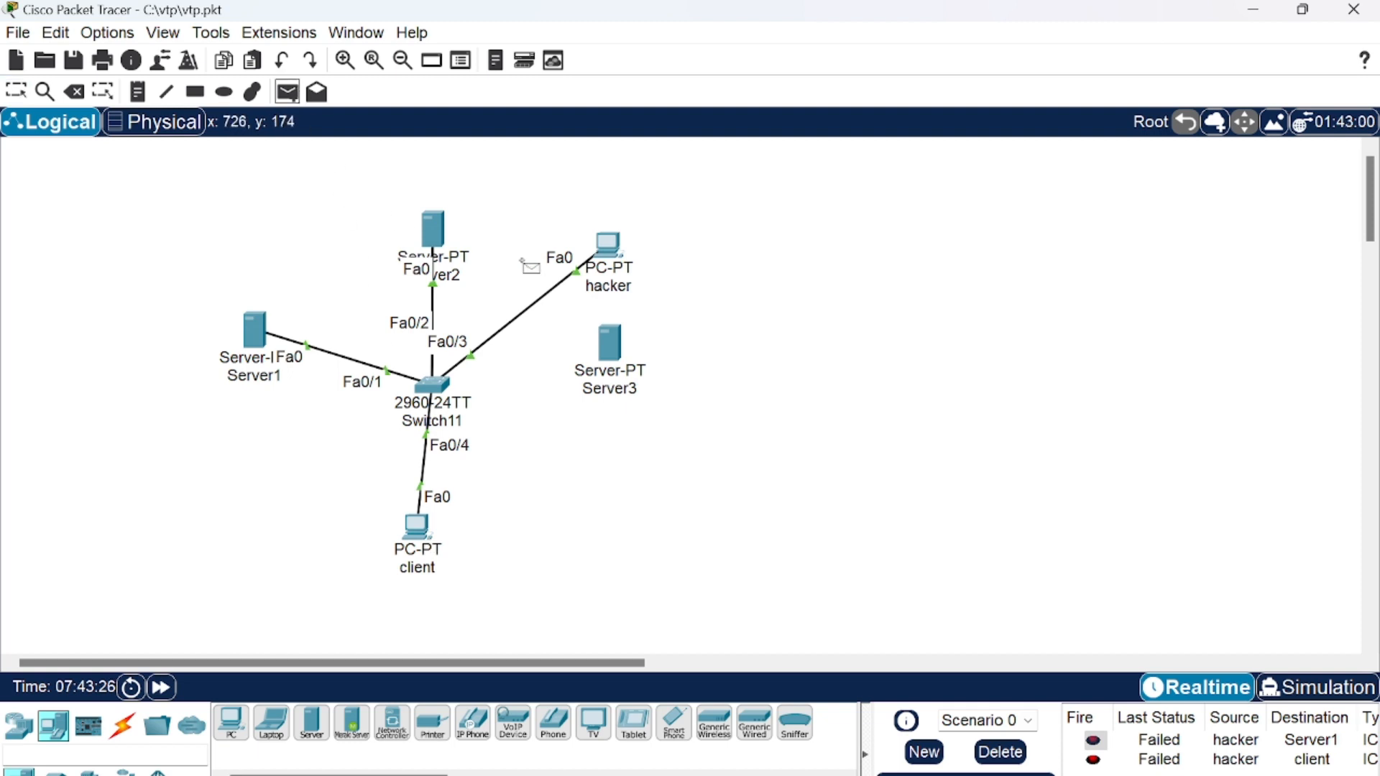
left_click(610, 246)
left_click(429, 548)
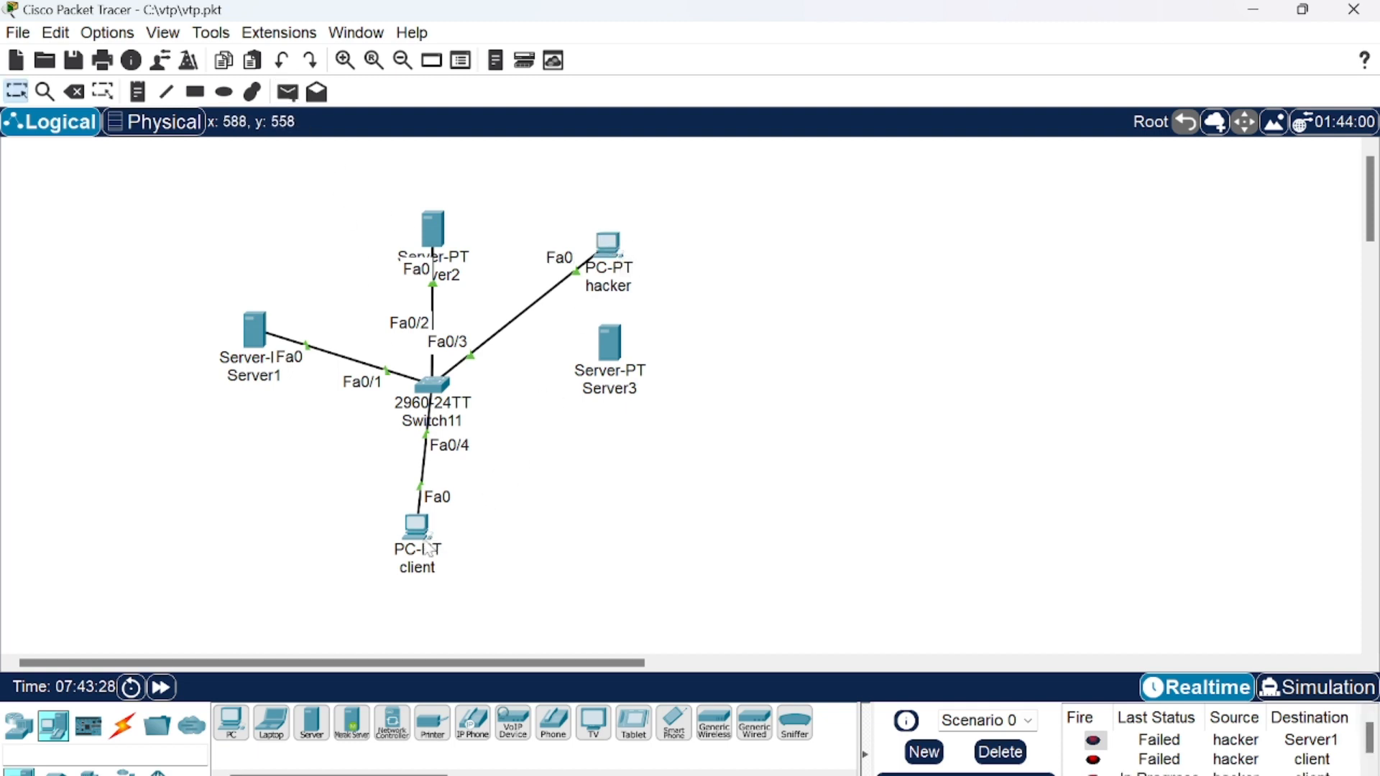
left_click(999, 755)
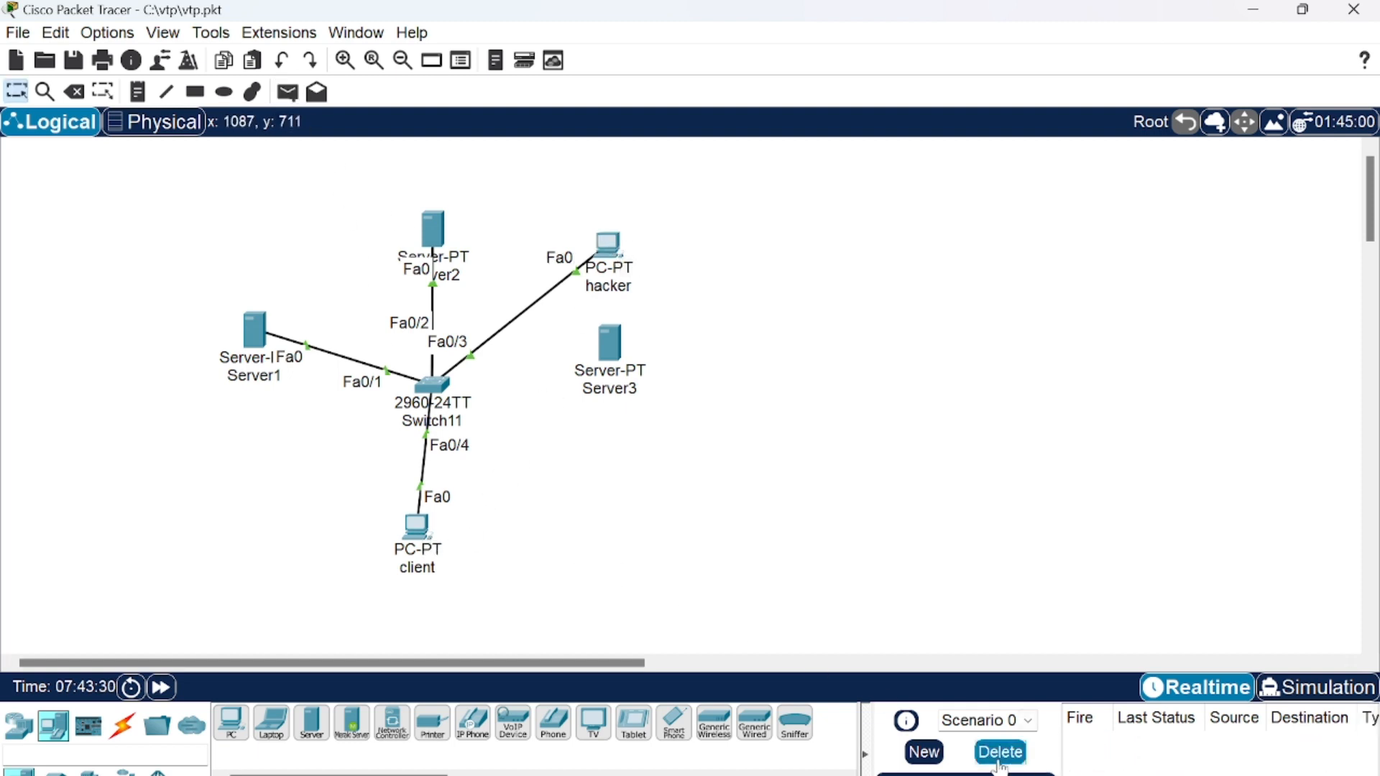
- Move the hacker PC's end of the switch's Fa0/3 cable to Server3's Fa0 port
left_click(287, 92)
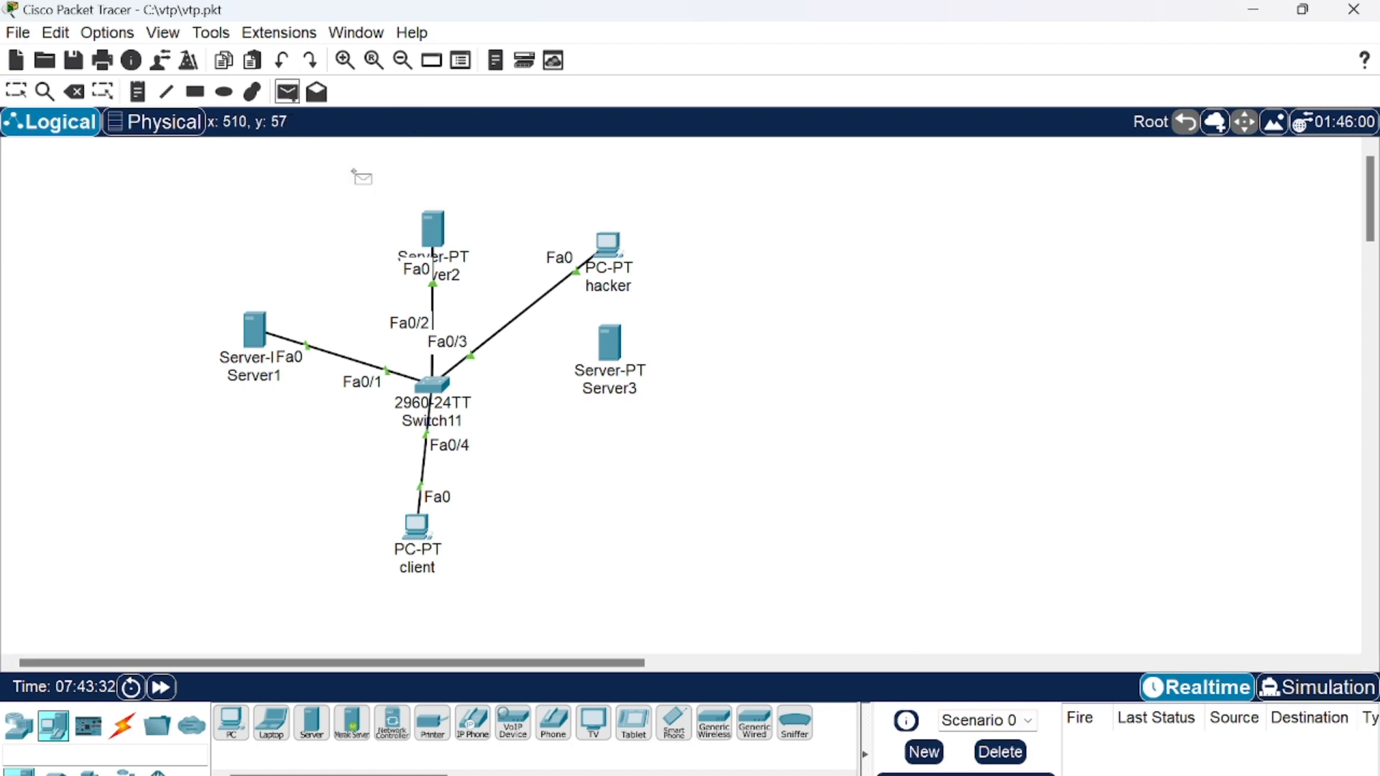
key("Escape")
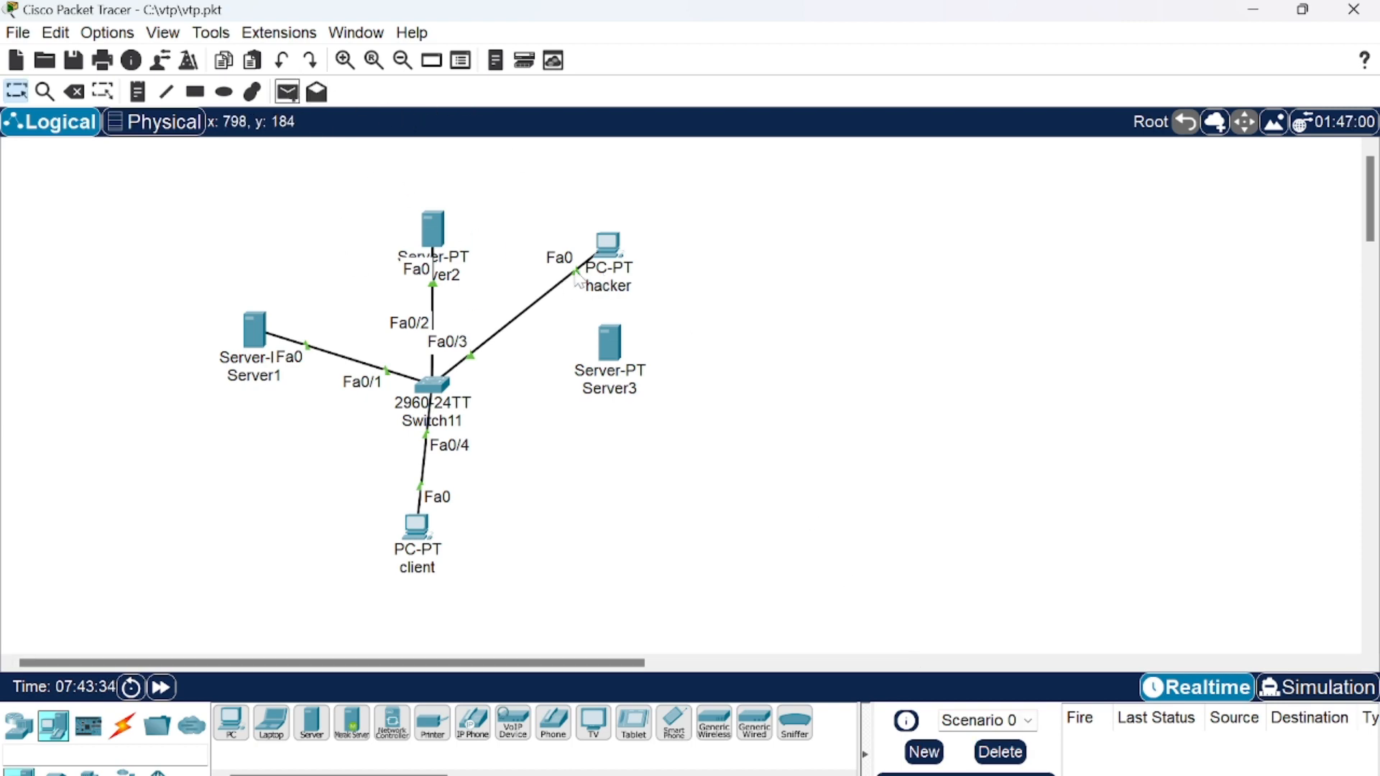
left_click_drag(572, 282, 608, 356)
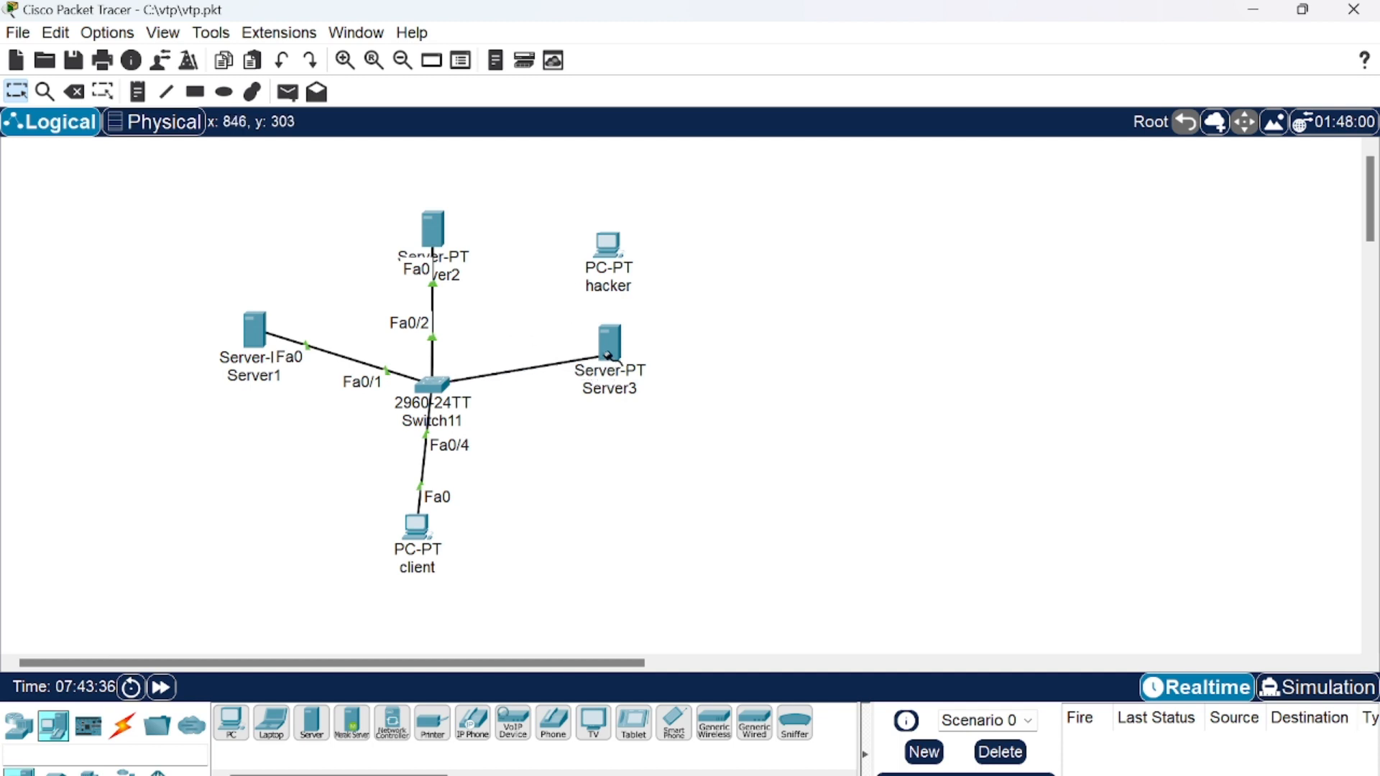
left_click(608, 356)
left_click(636, 357)
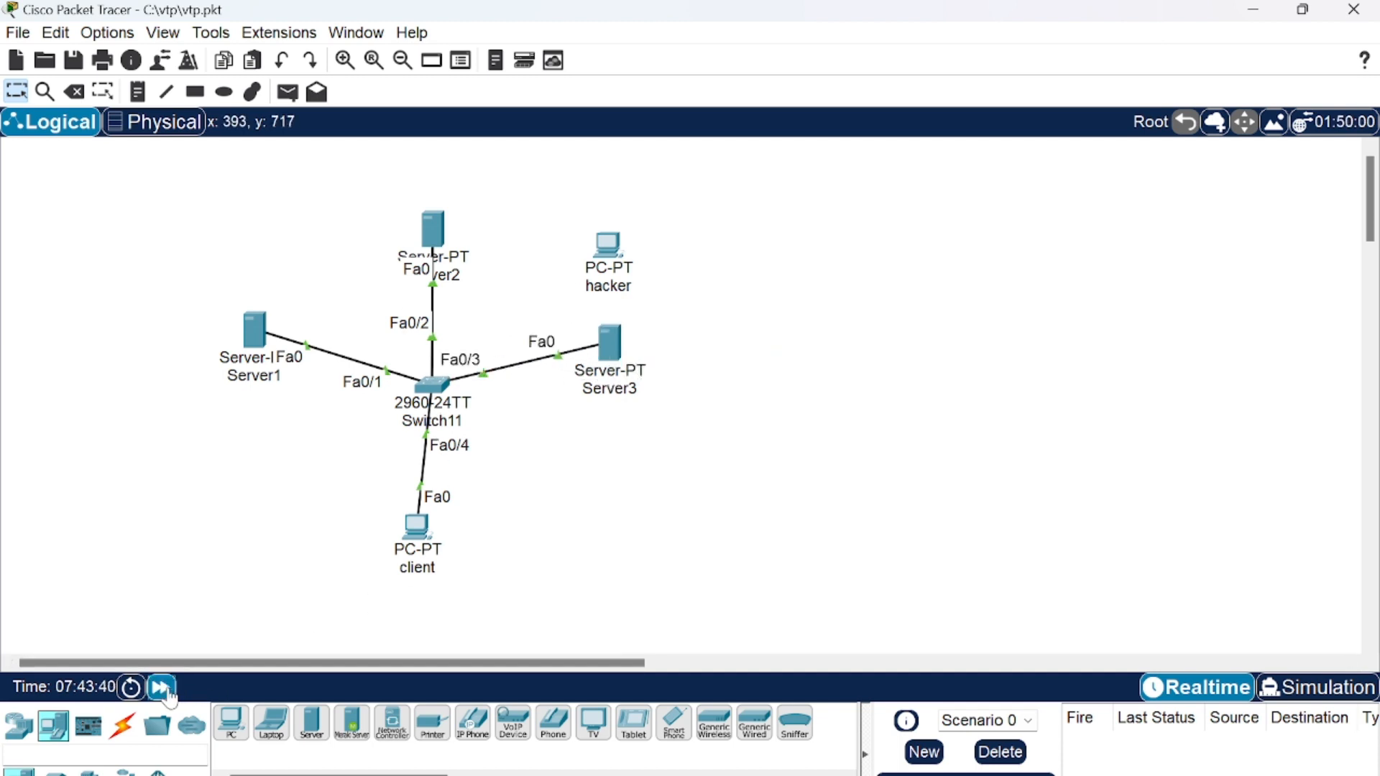
- Fast-forward the simulation time and send a simple PDU from Server3 to the client PC
left_click(162, 689)
left_click(288, 91)
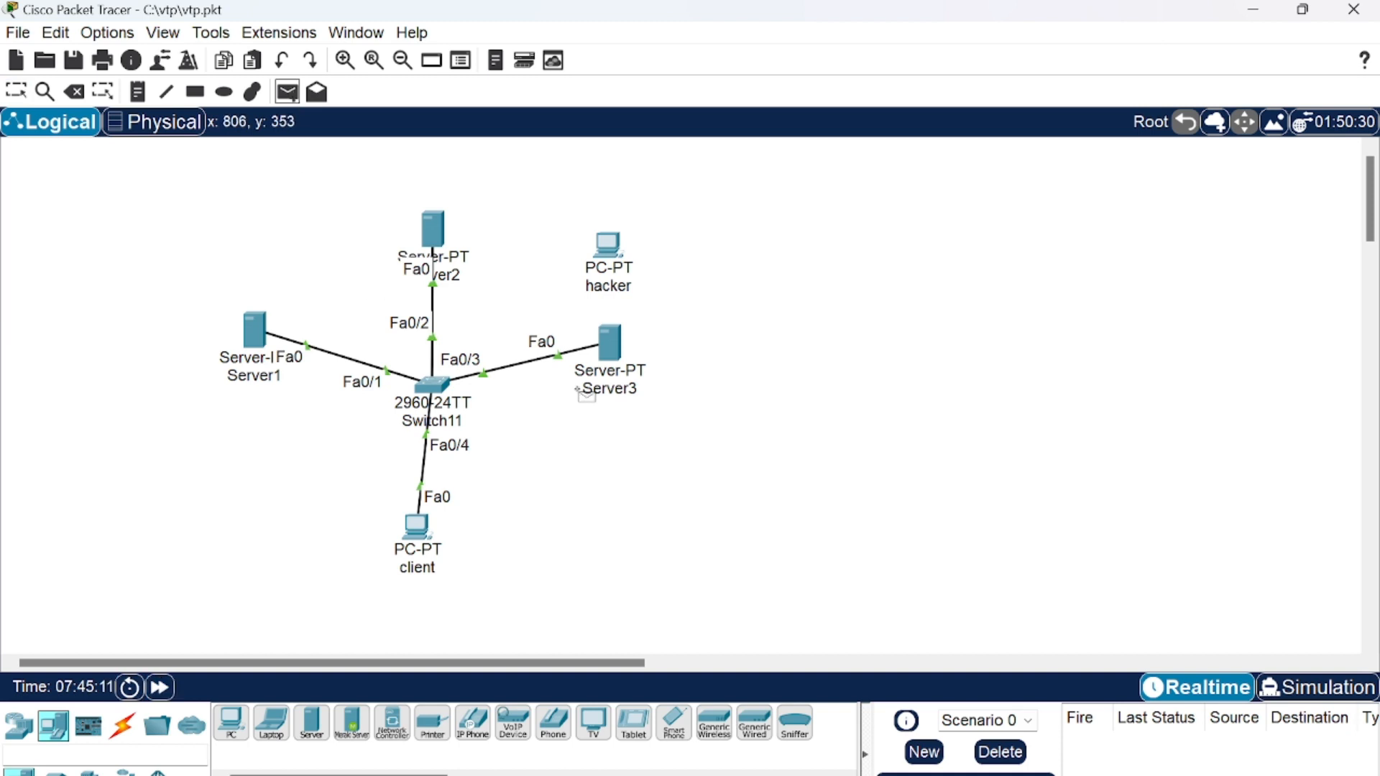
left_click(611, 351)
left_click(417, 527)
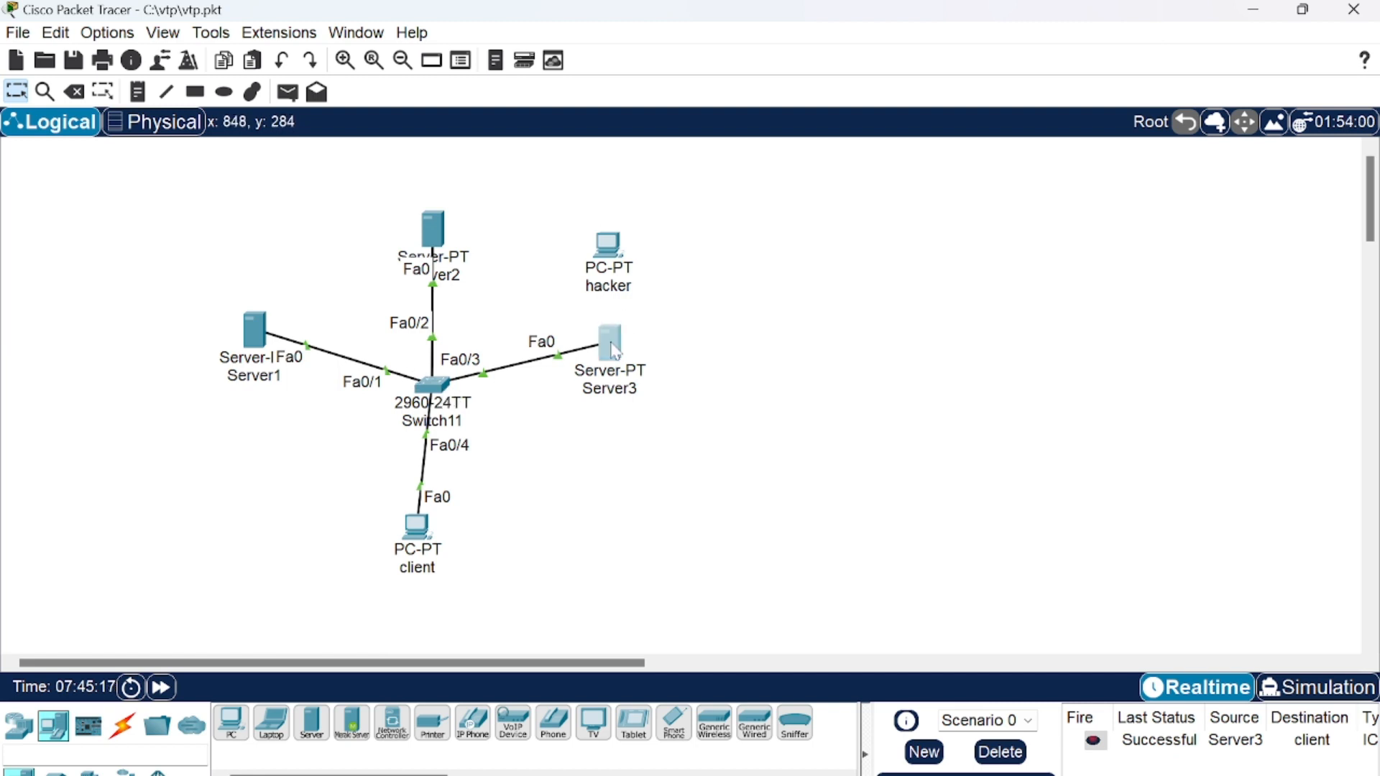
- Reposition Server3 slightly higher on the workspace and shift the hacker PC up and toward Server2
left_click_drag(612, 351, 618, 322)
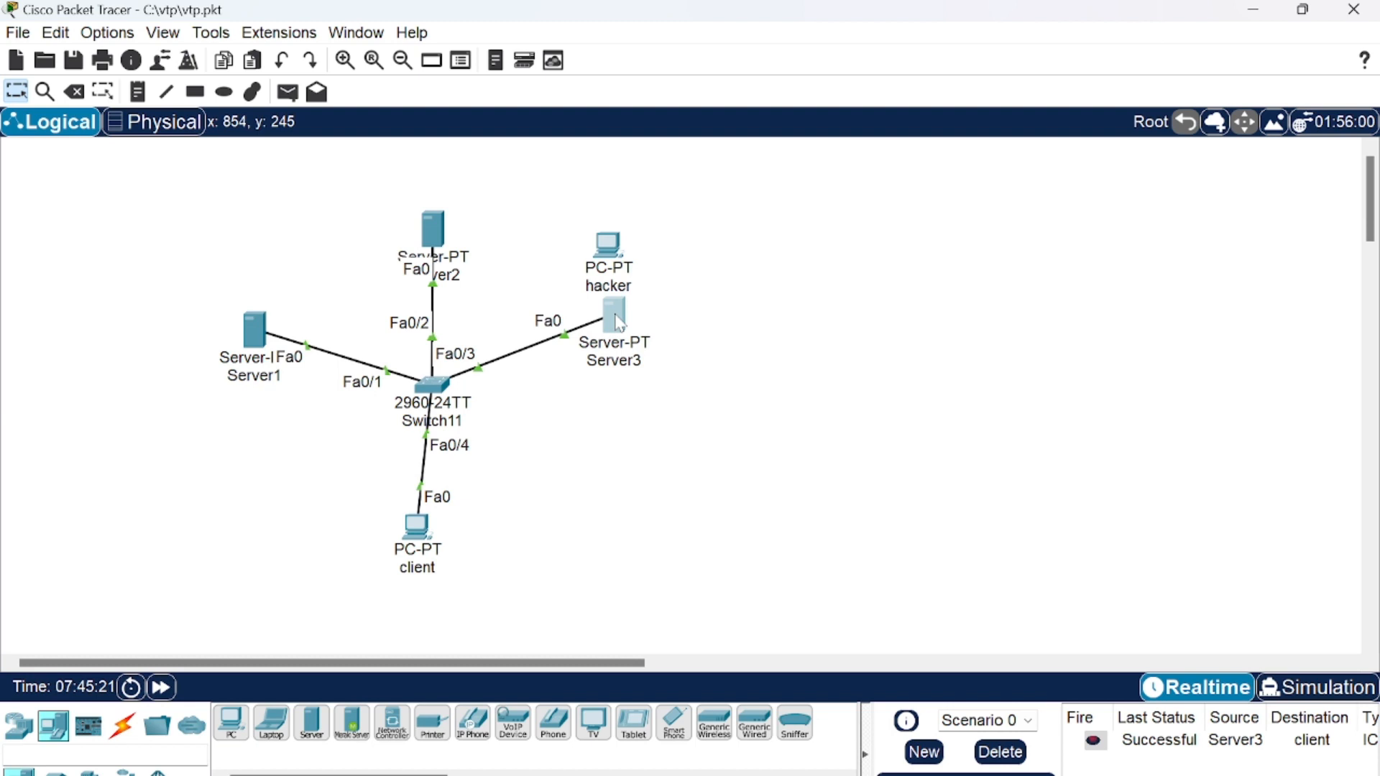
left_click_drag(605, 252, 558, 242)
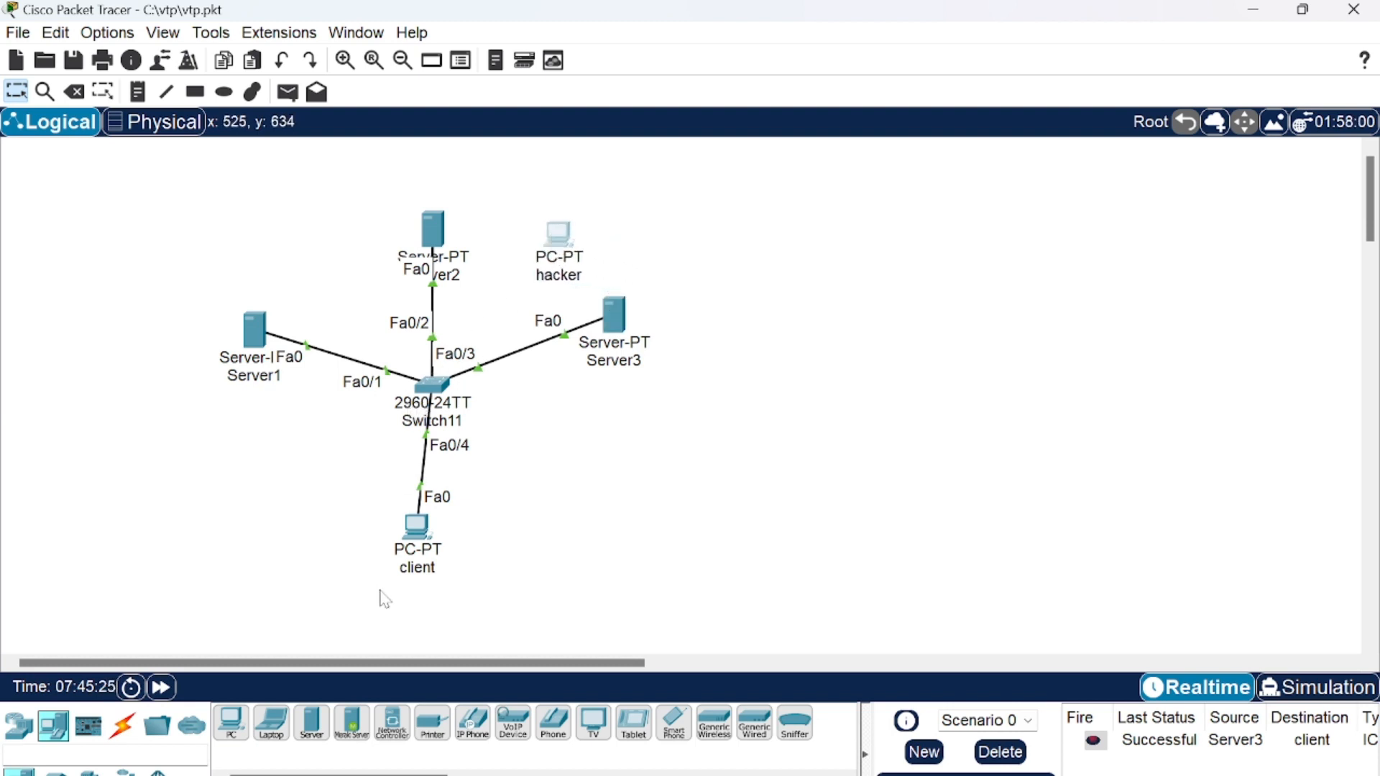
- Display the port-security status of interface fa0/3 on Switch11 and check its security violation count
left_click(432, 389)
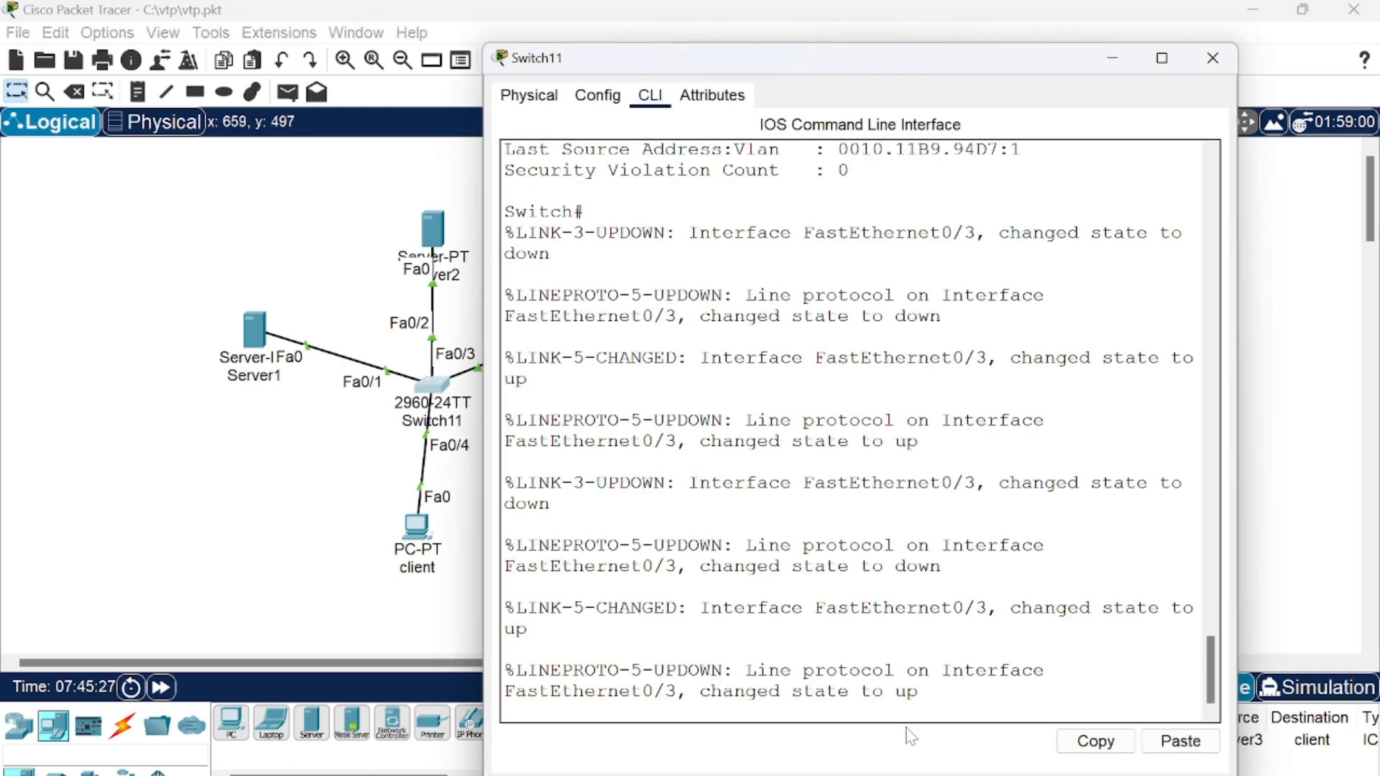
key("Return")
type("do")
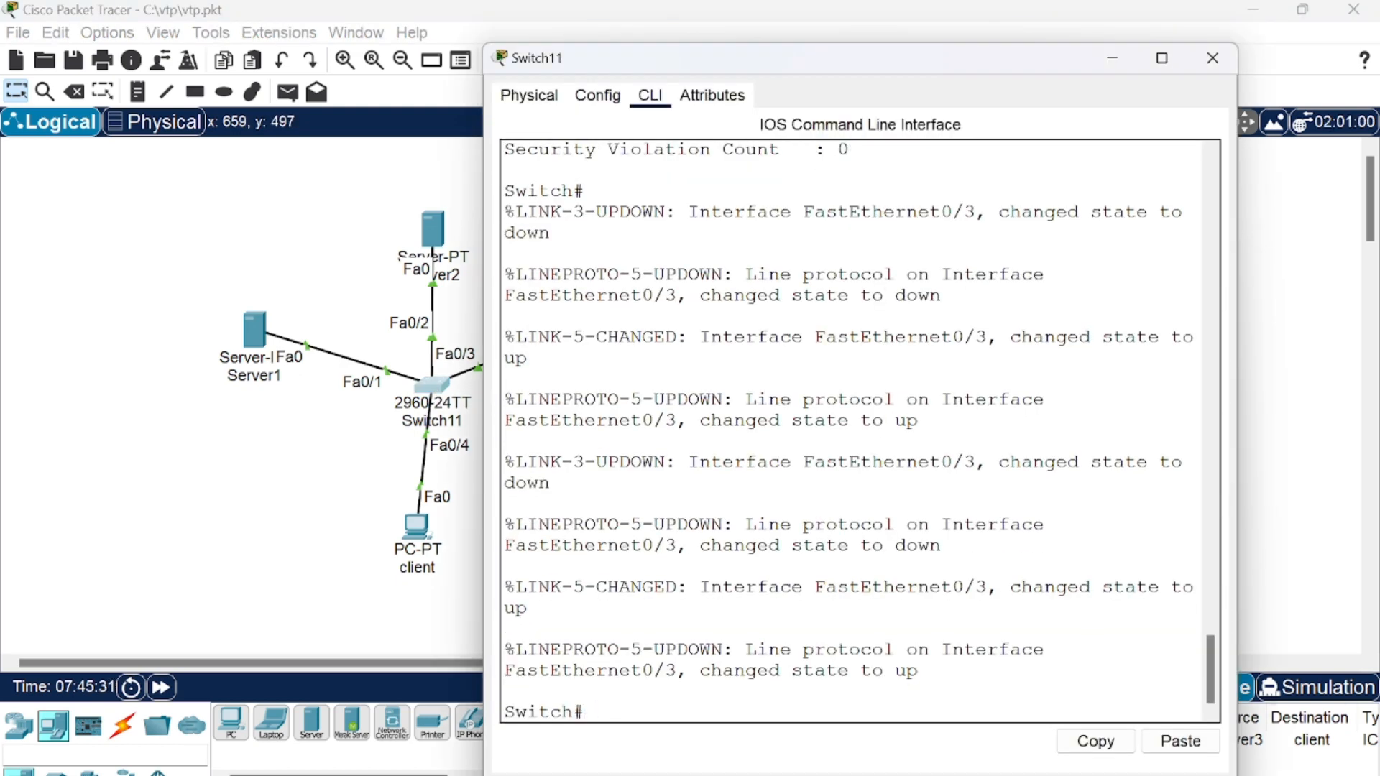
type("o")
key("Tab")
type("p")
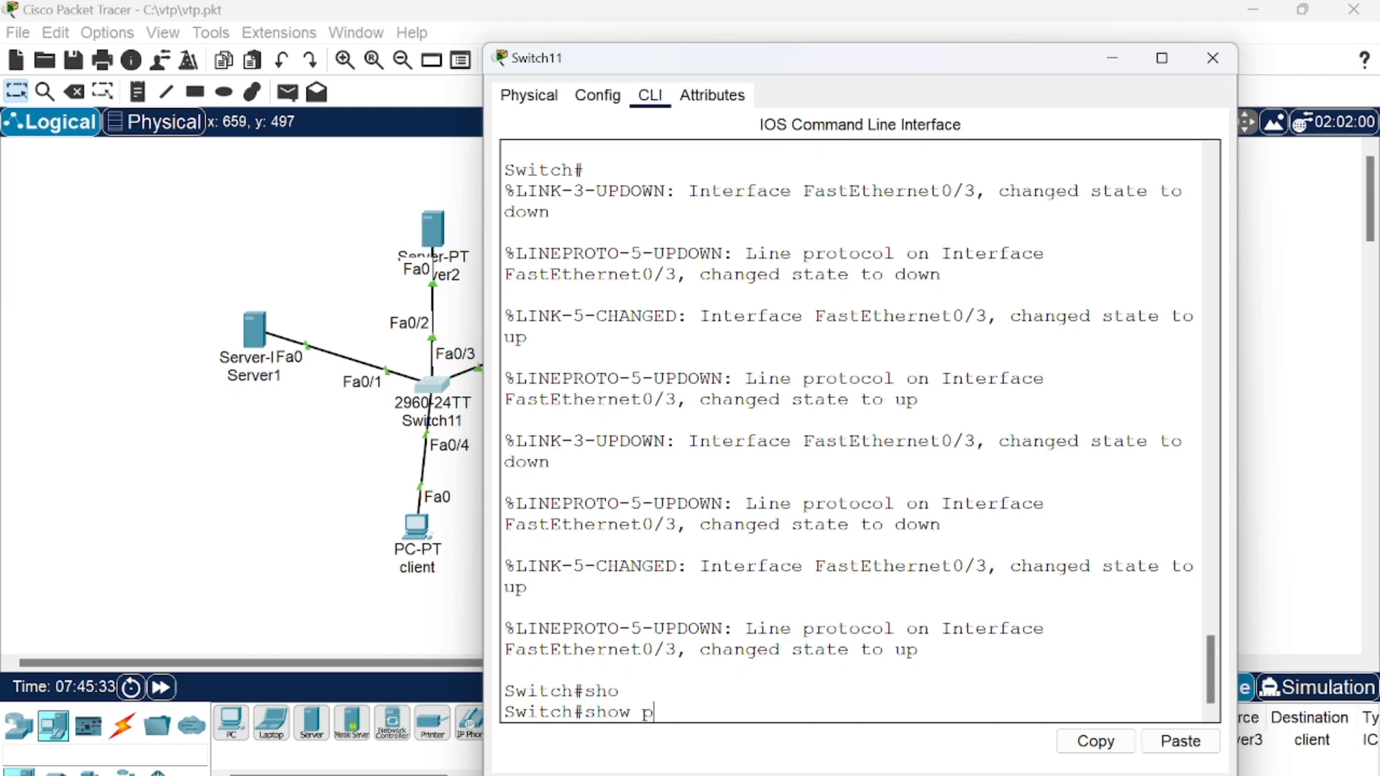
type("or")
key("Tab")
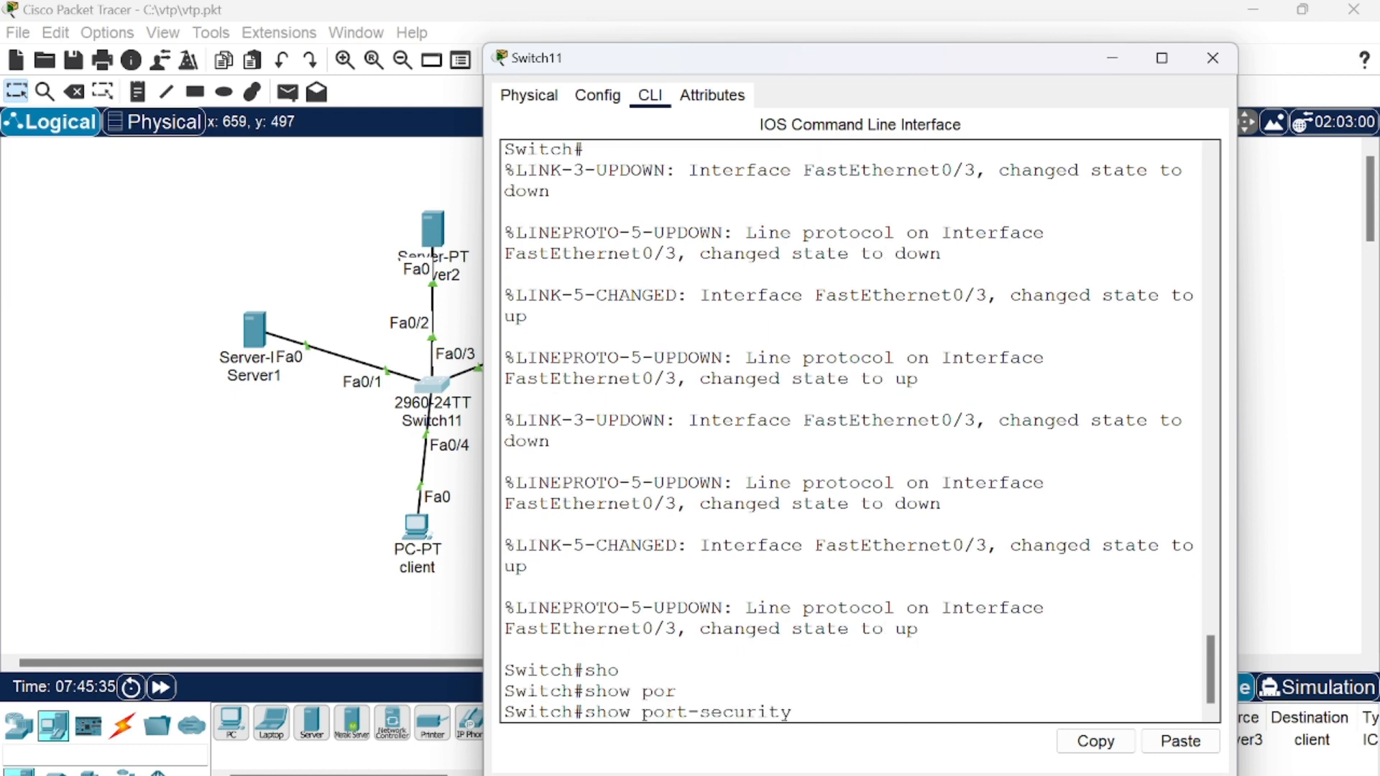
type("int fa0/3")
key("Return")
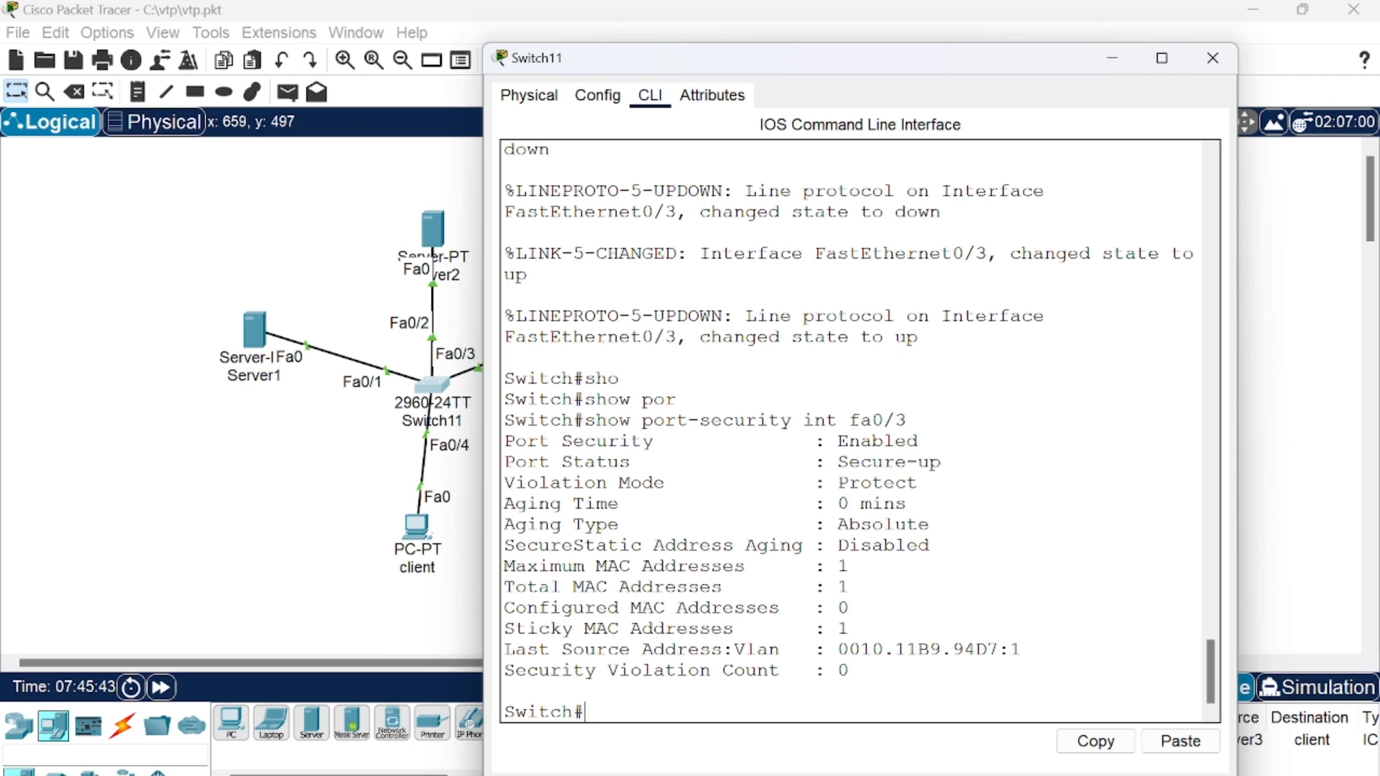
left_click_drag(516, 671, 850, 670)
scroll(850, 671, "up", 1)
scroll(851, 670, "down", 2)
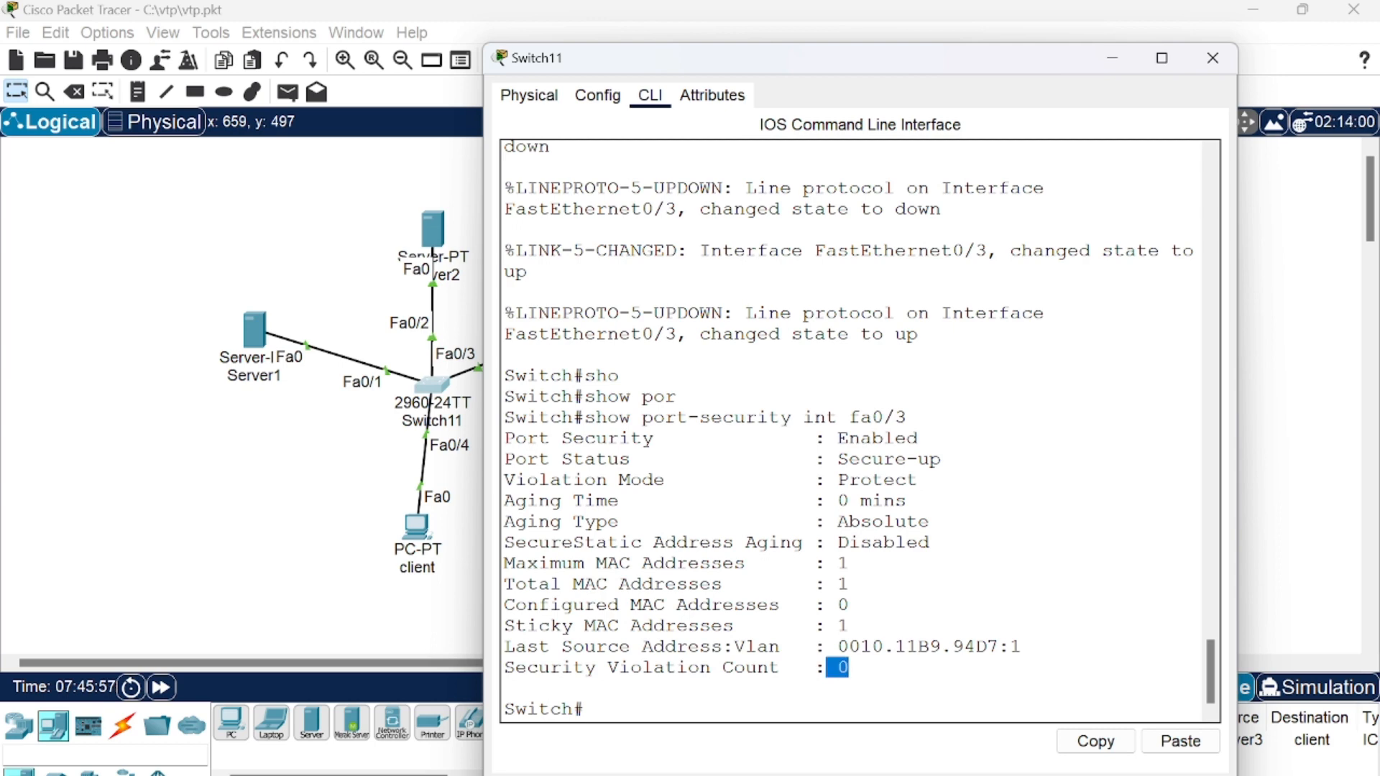
left_click(350, 426)
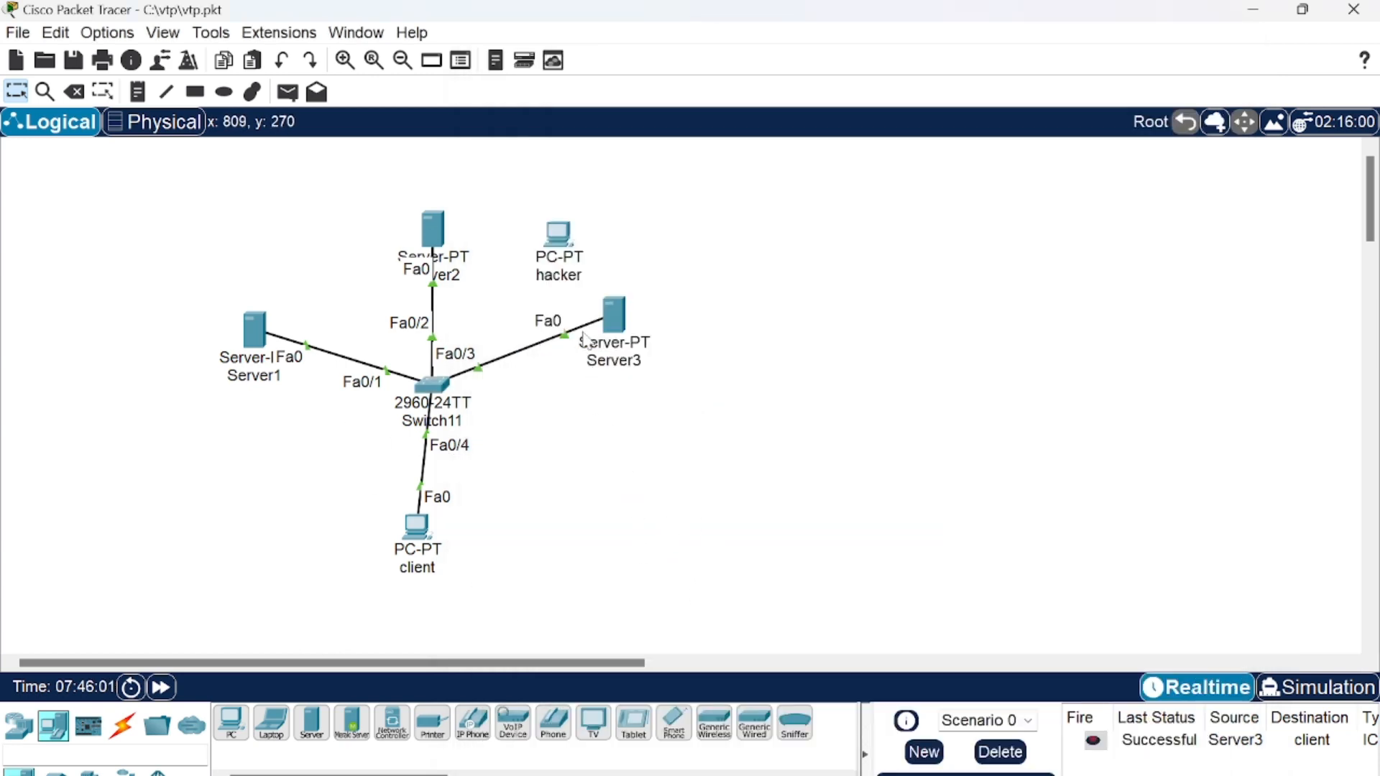
- Fast-forward the simulation time twice and align the client PC directly below the switch
mouse_move(586, 340)
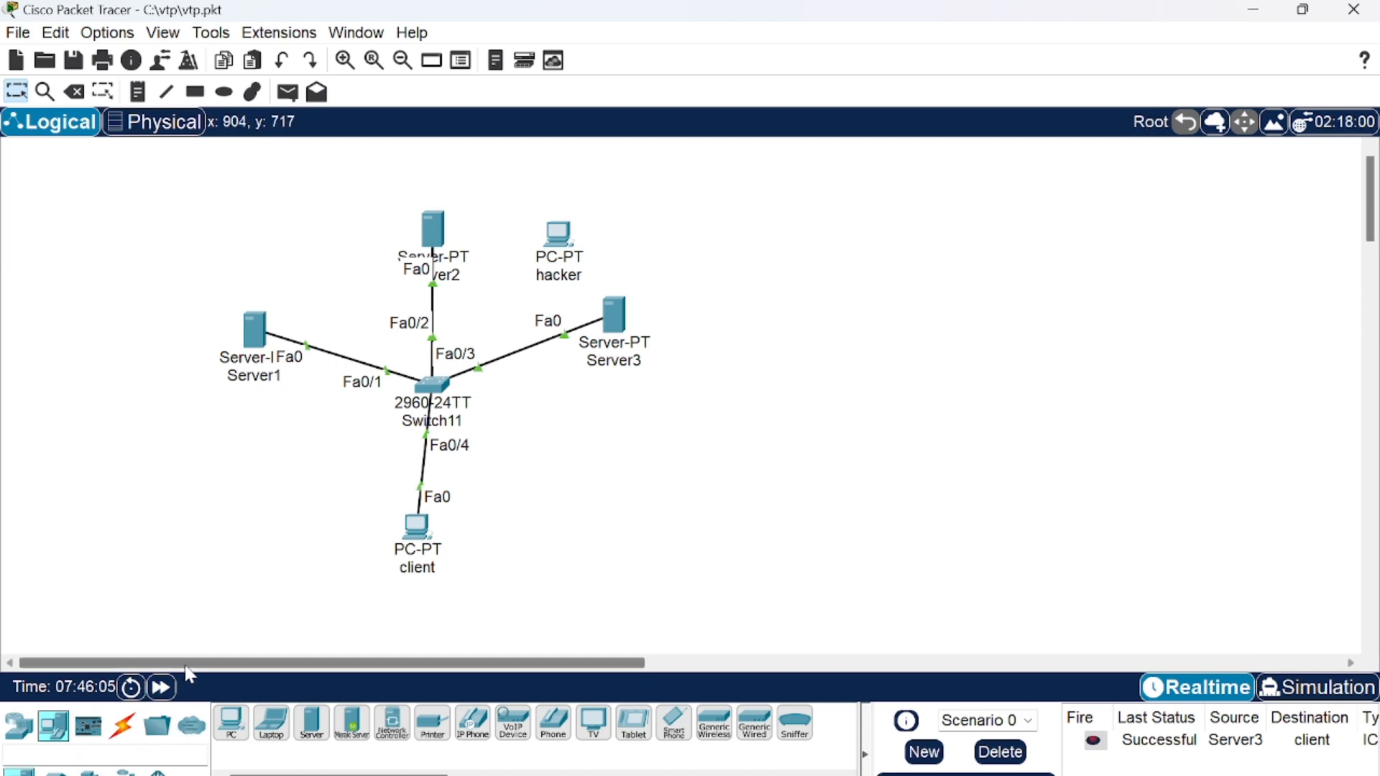
left_click(162, 688)
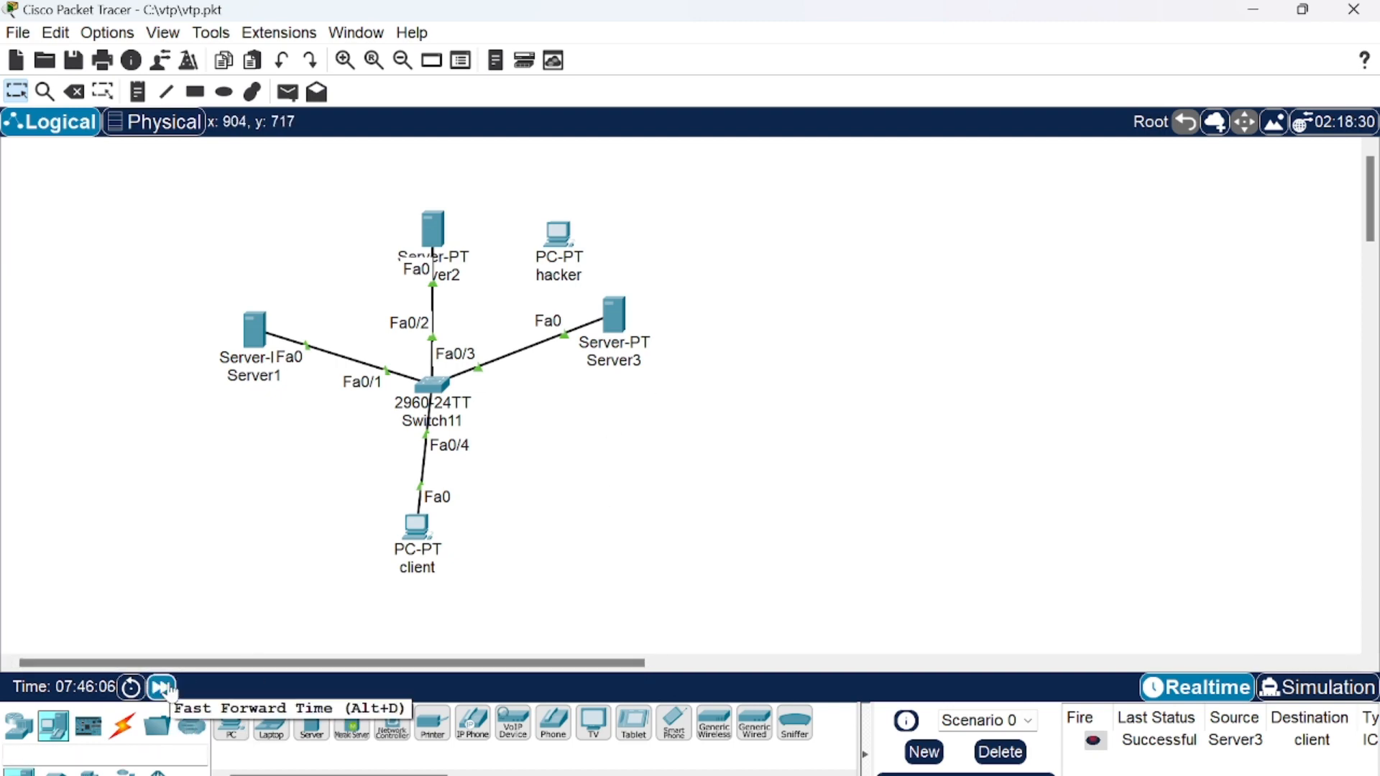
left_click(162, 687)
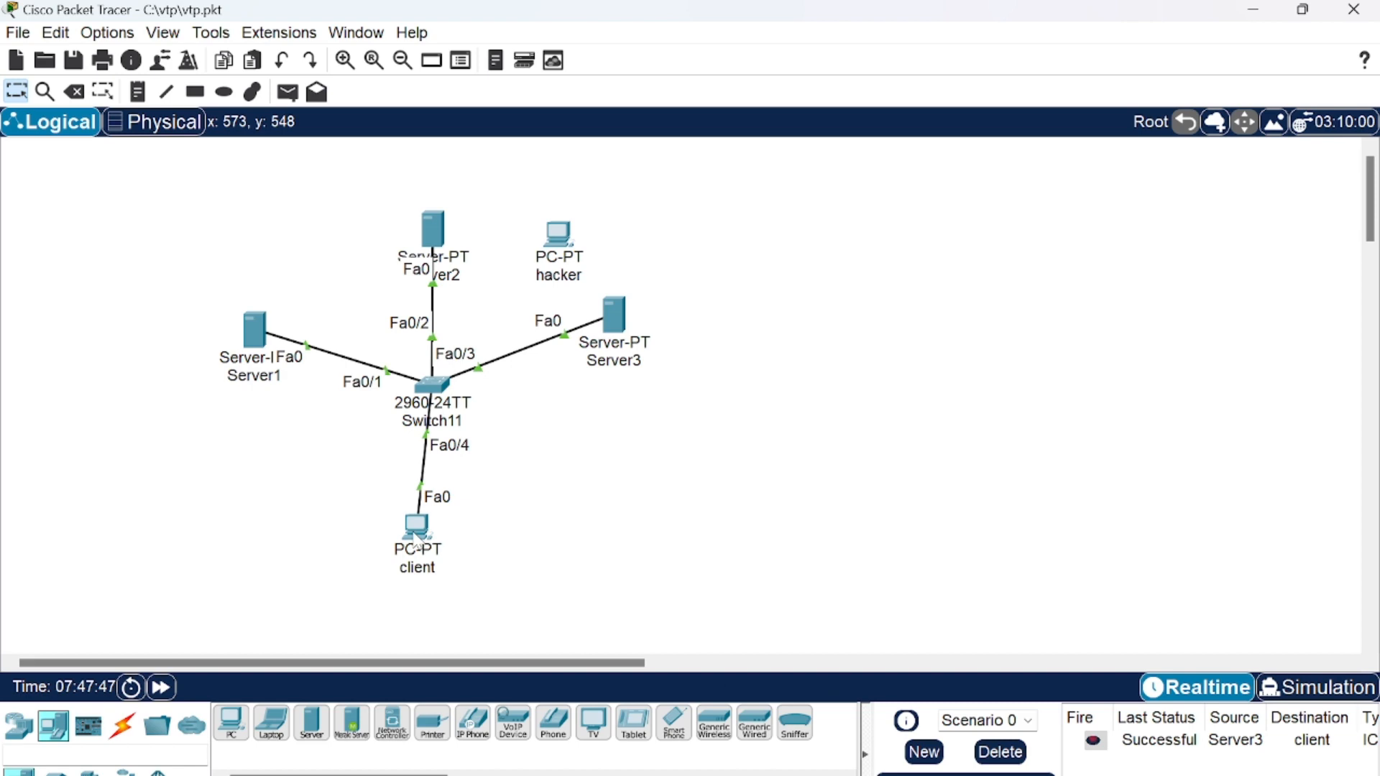
left_click_drag(415, 536, 428, 529)
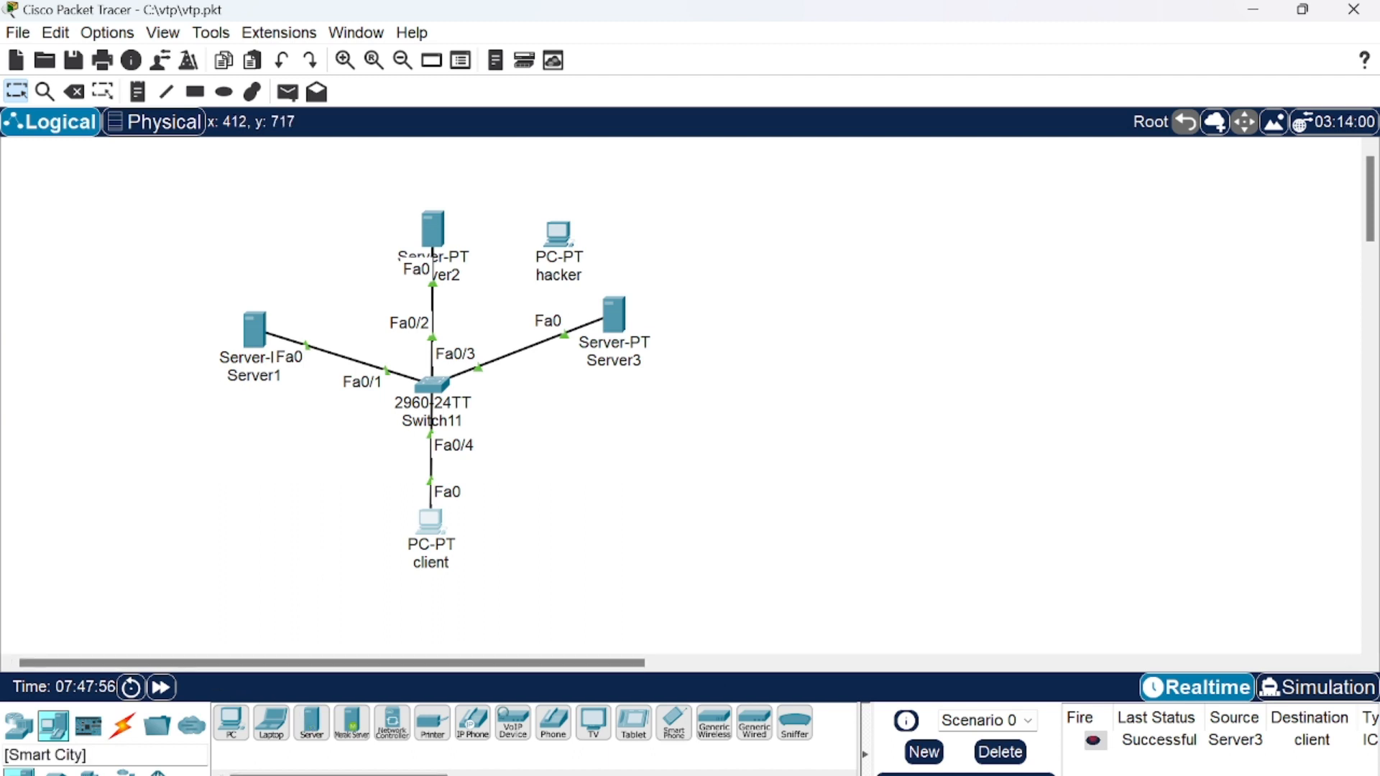
- Add a server to the workspace beside the client PC and rename it Server4
left_click(311, 723)
left_click(287, 509)
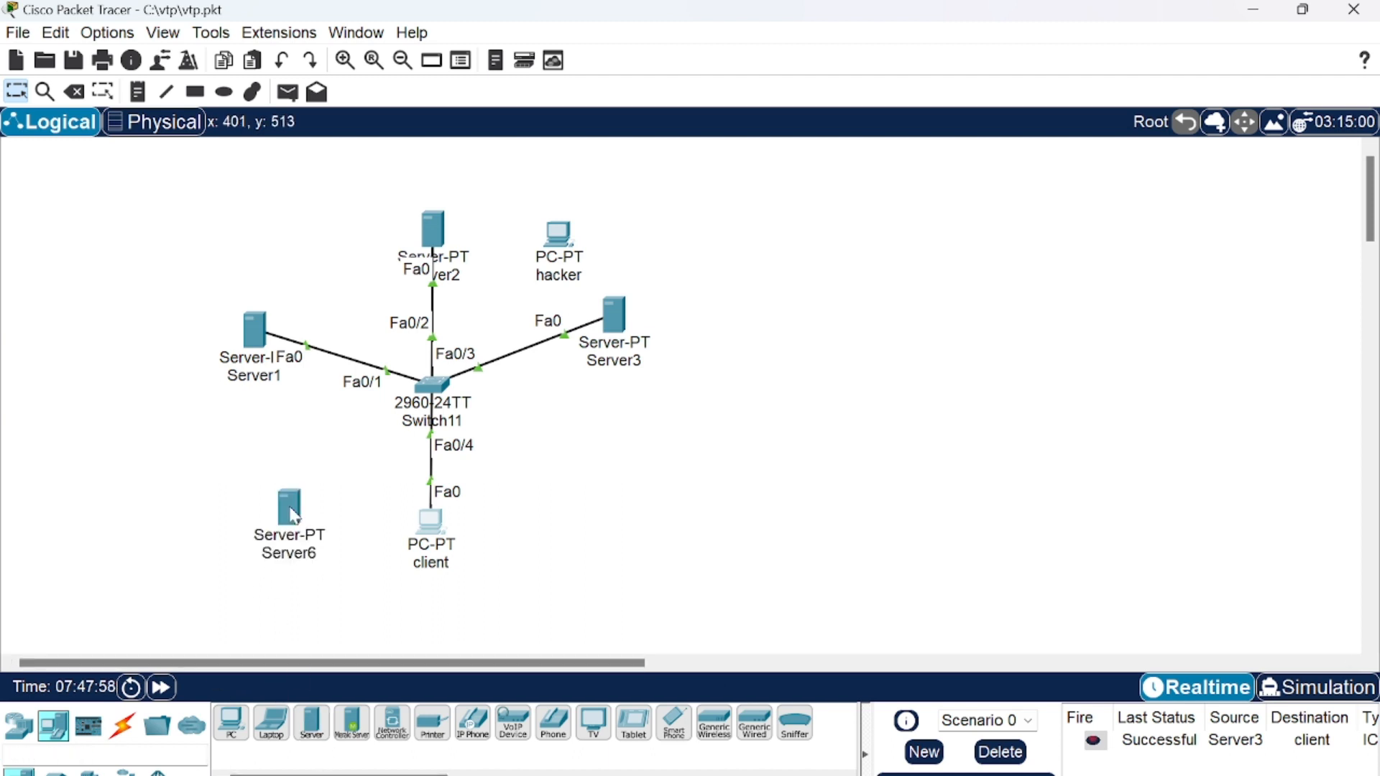
left_click(315, 553)
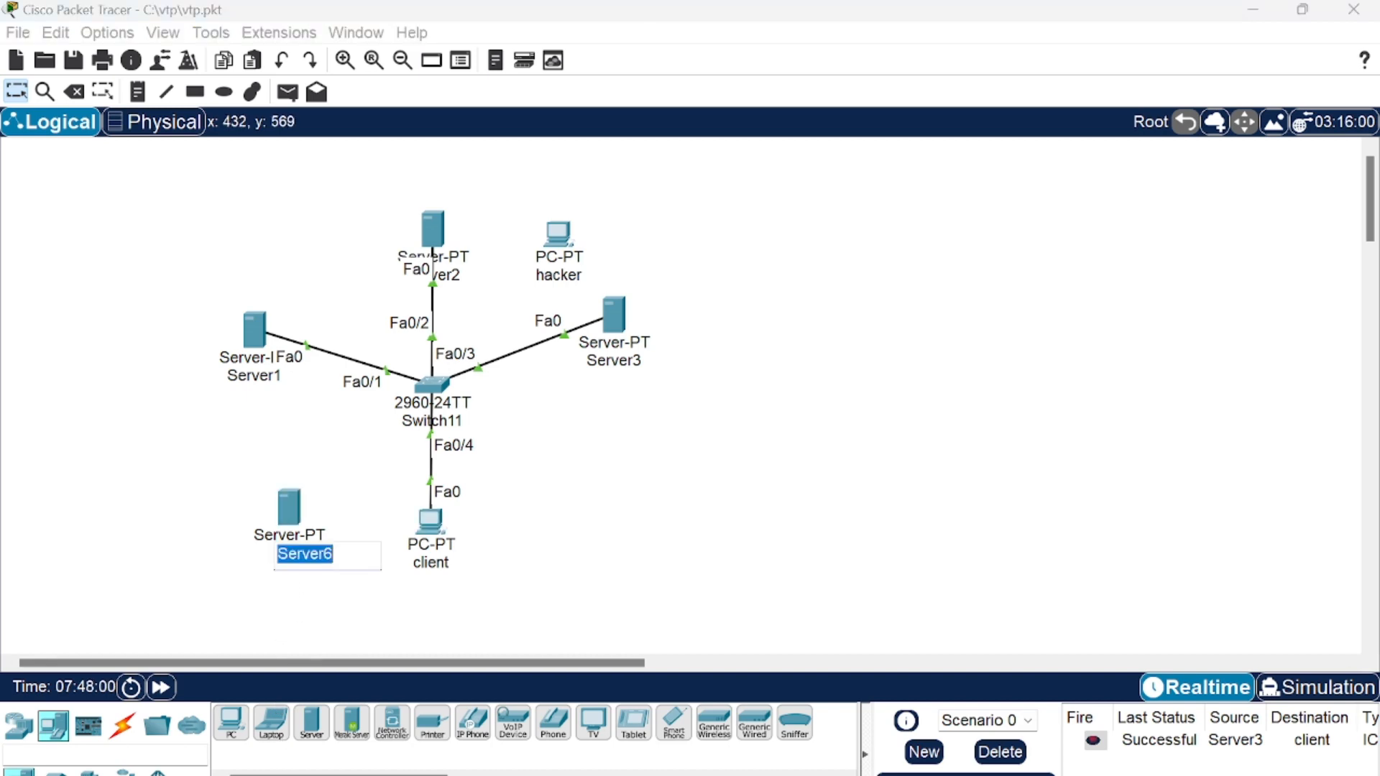
left_click(334, 554)
key("BackSpace")
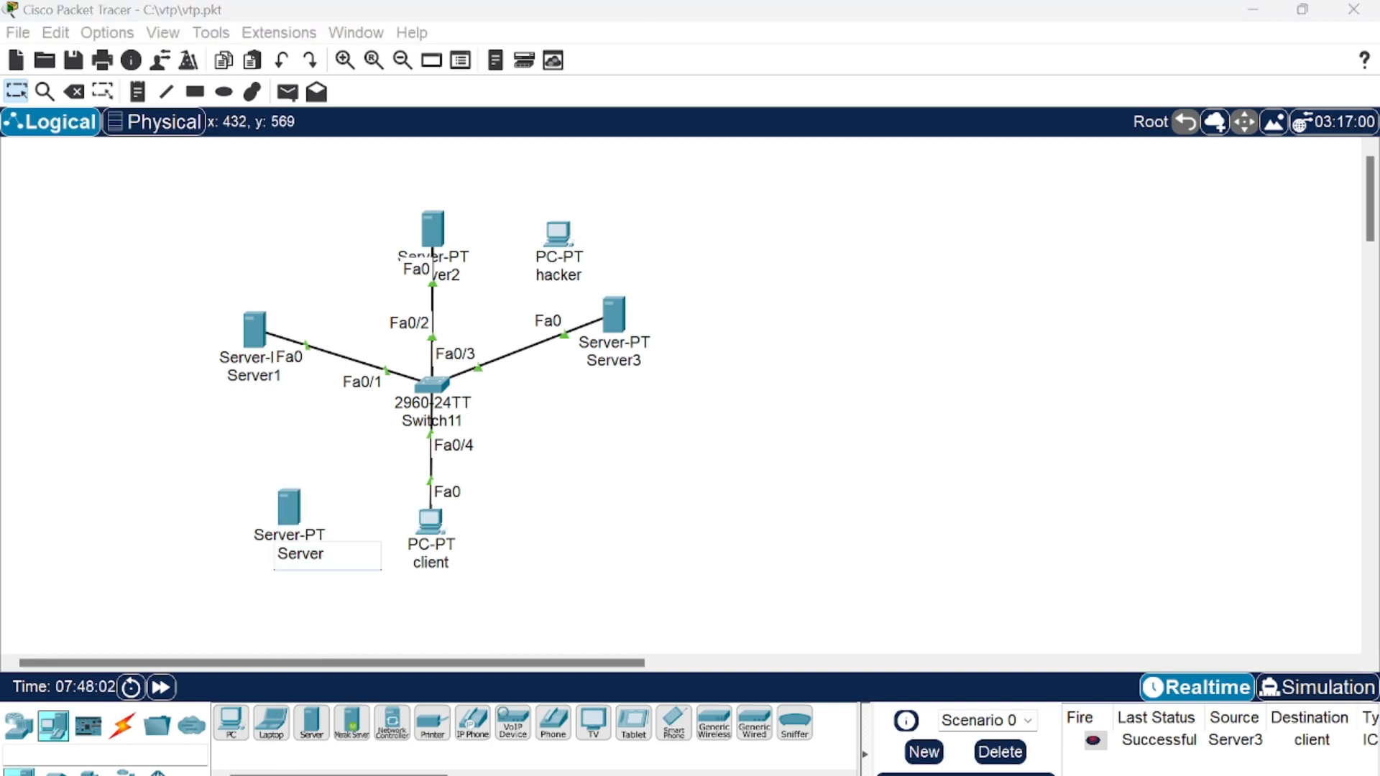
key("Return")
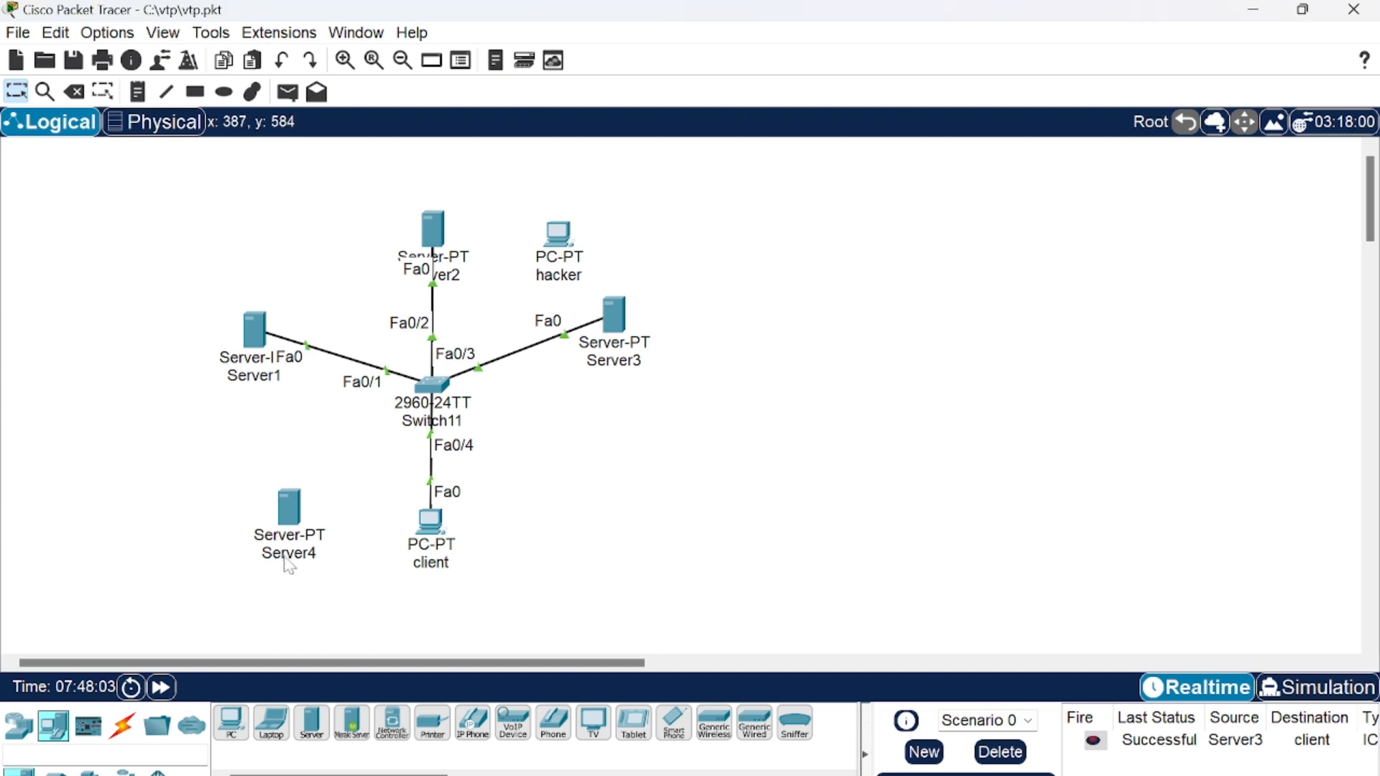
- Connect Server4 to the switch with an automatically chosen cable and fast-forward the time to bring the link up
left_click(122, 726)
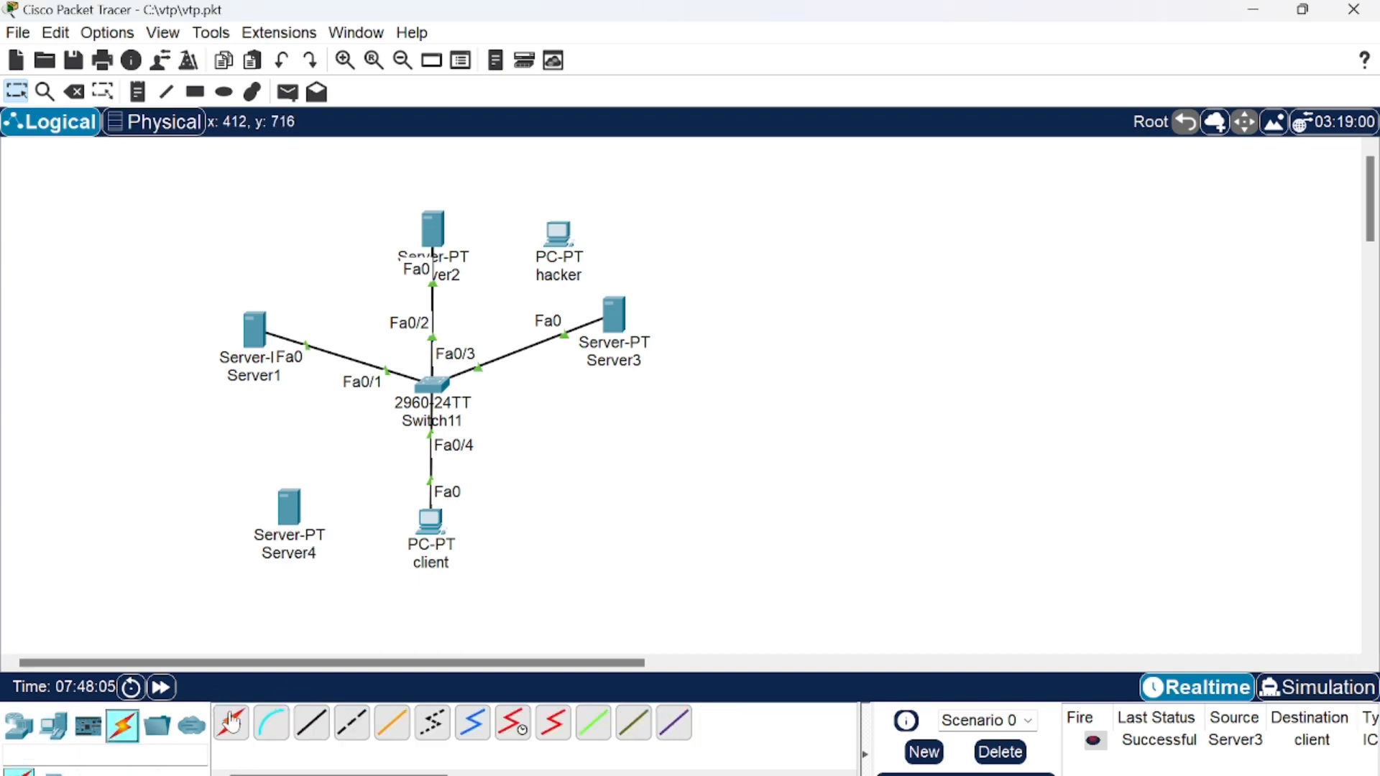
left_click(231, 723)
left_click(294, 515)
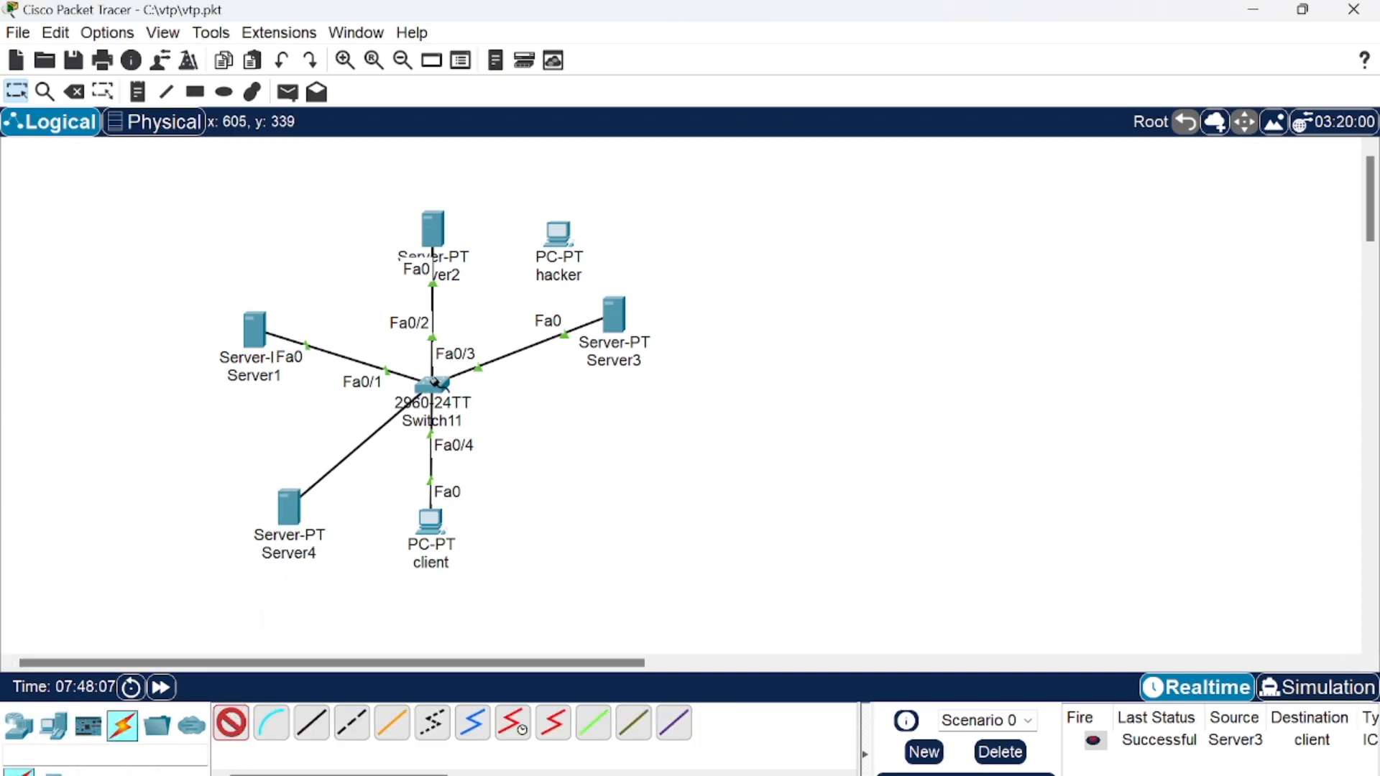
left_click(437, 386)
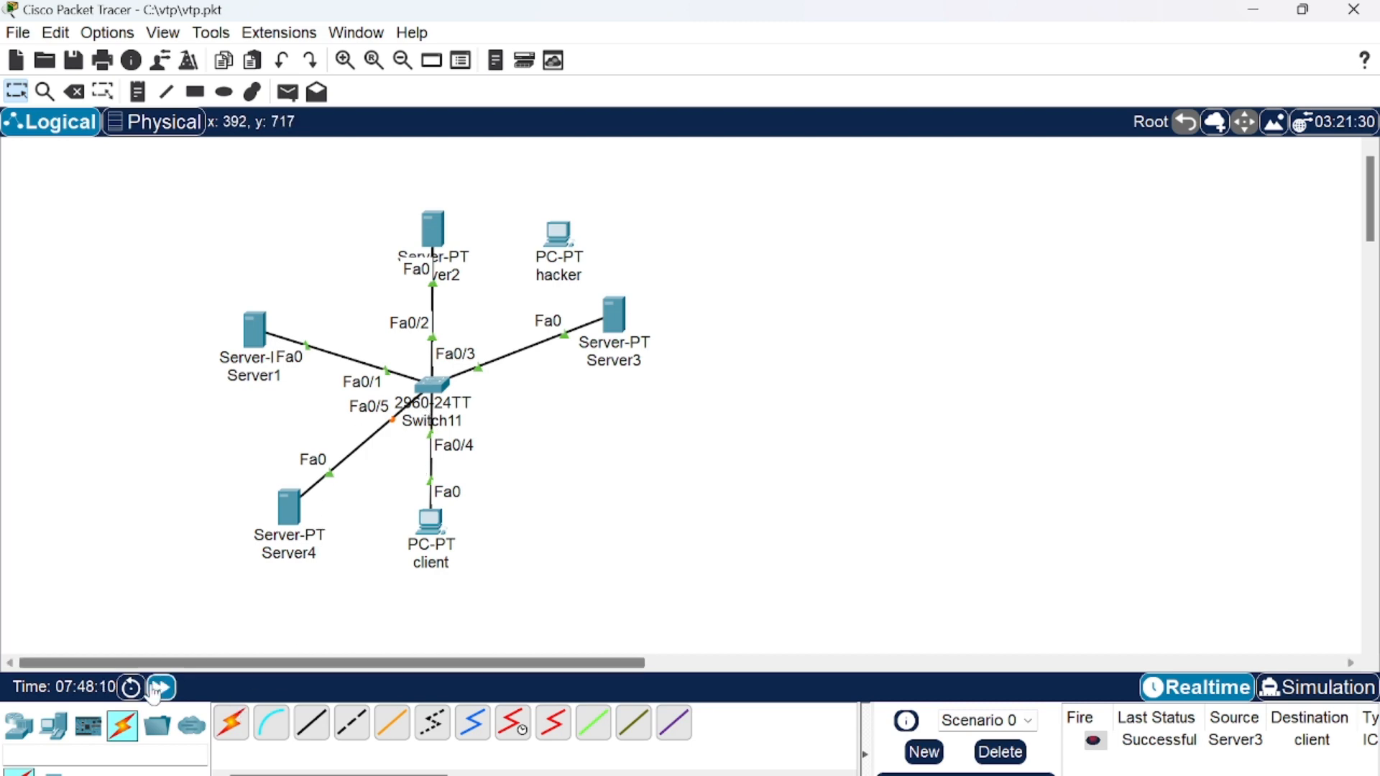
left_click(155, 689)
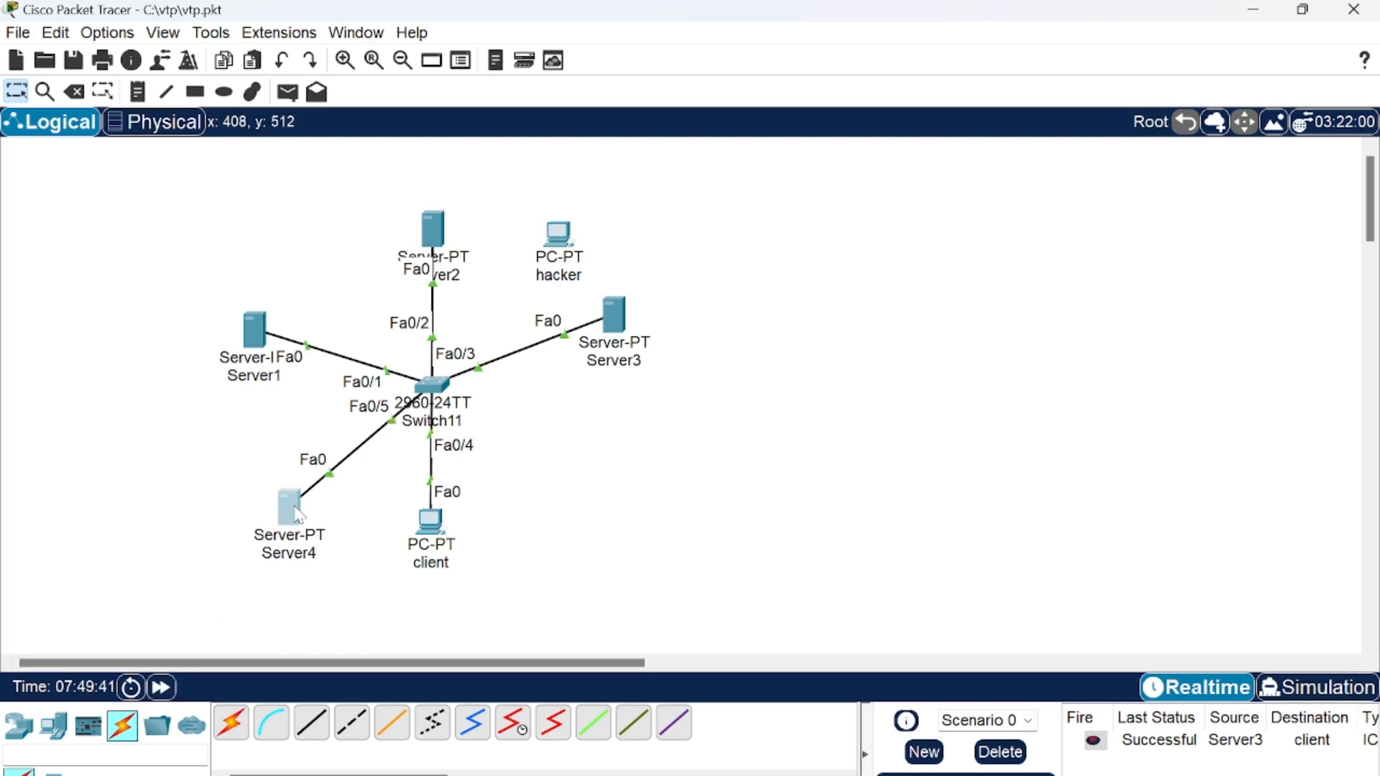
- Give Server4 the static IPv4 address 192.168.50.6 with subnet mask 255.255.255.0
left_click(291, 508)
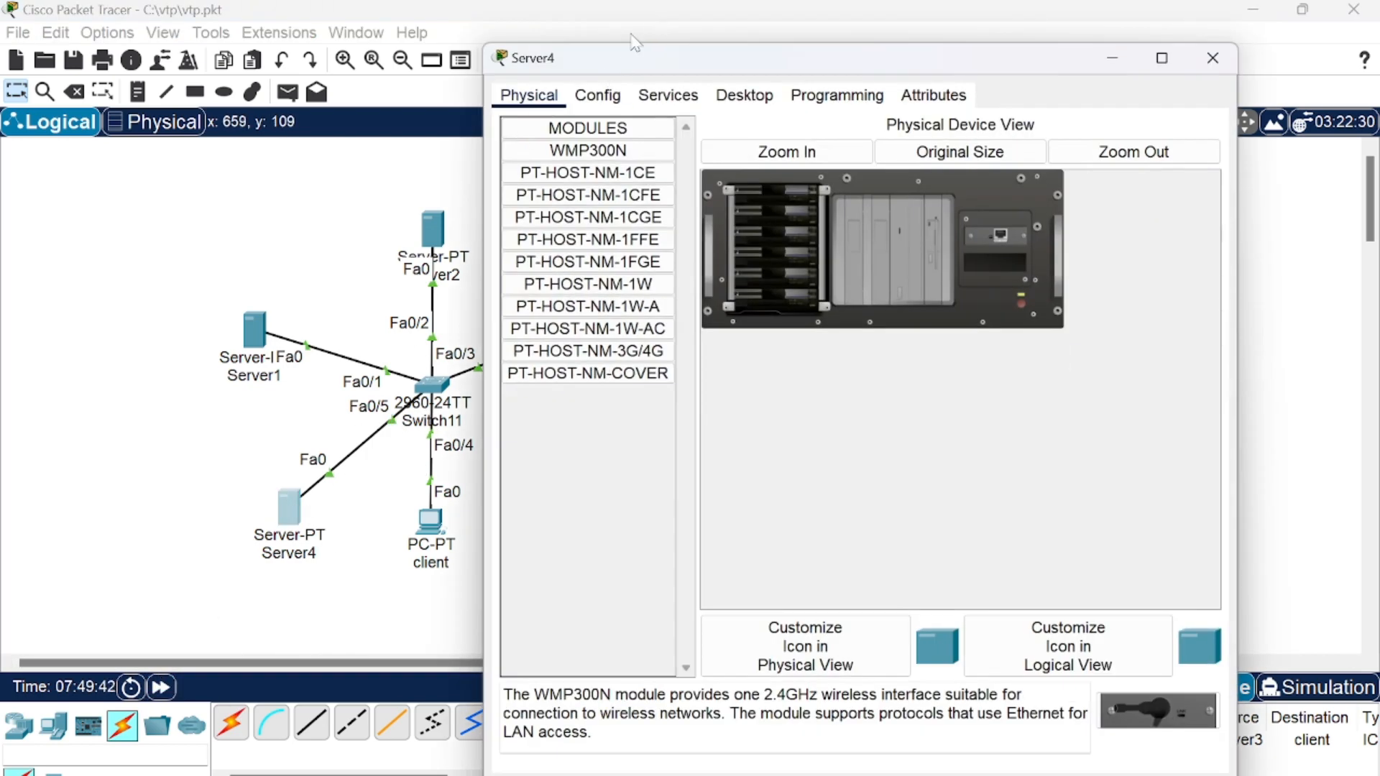
left_click(625, 99)
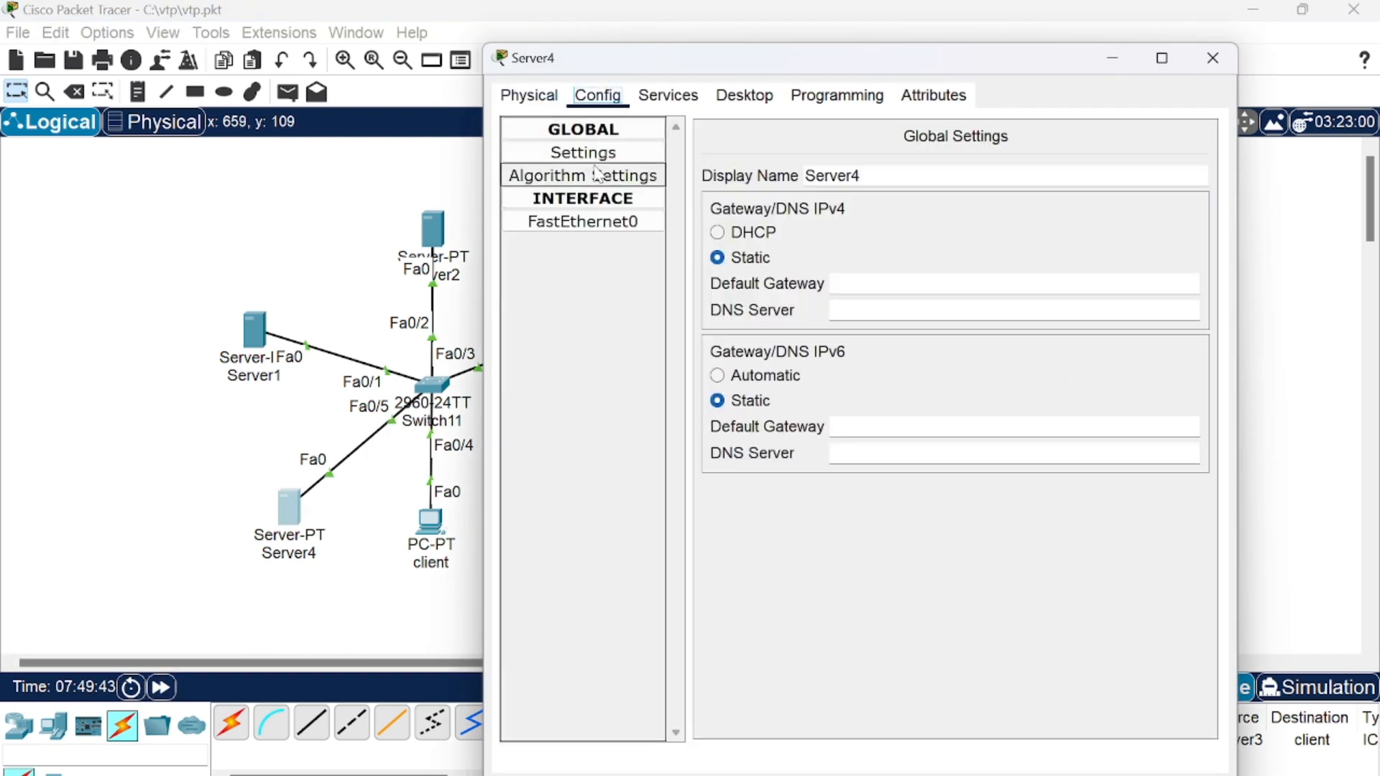
left_click(734, 92)
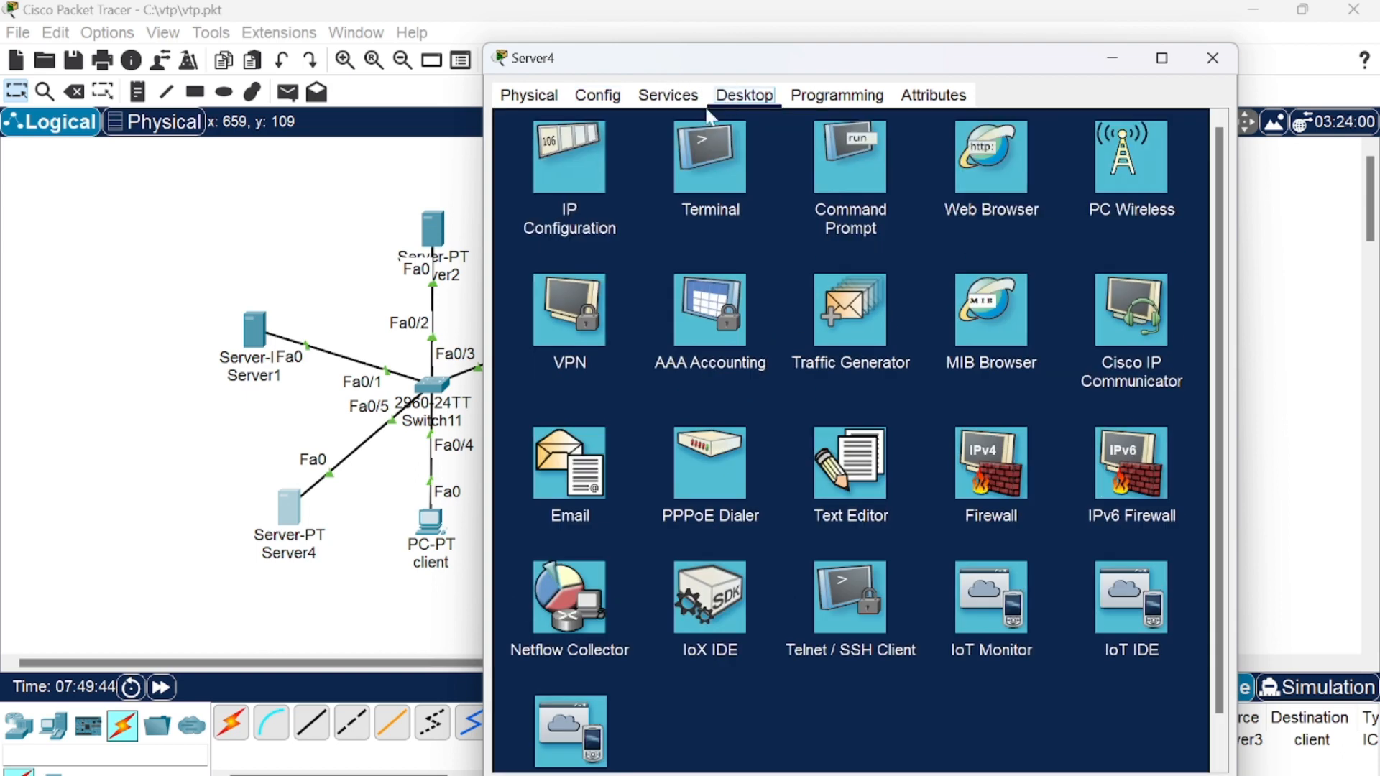
left_click(575, 156)
type("192")
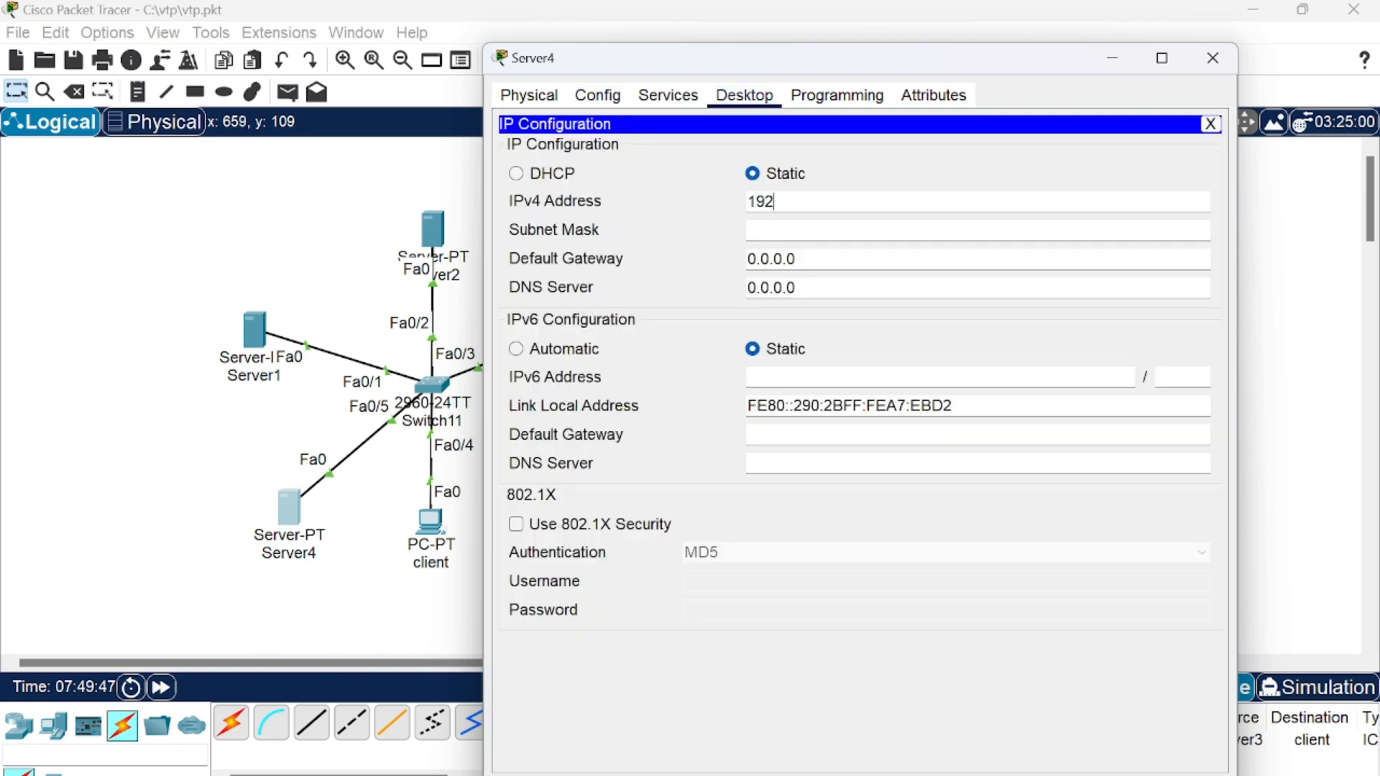
type(".168.50.6")
key("Tab")
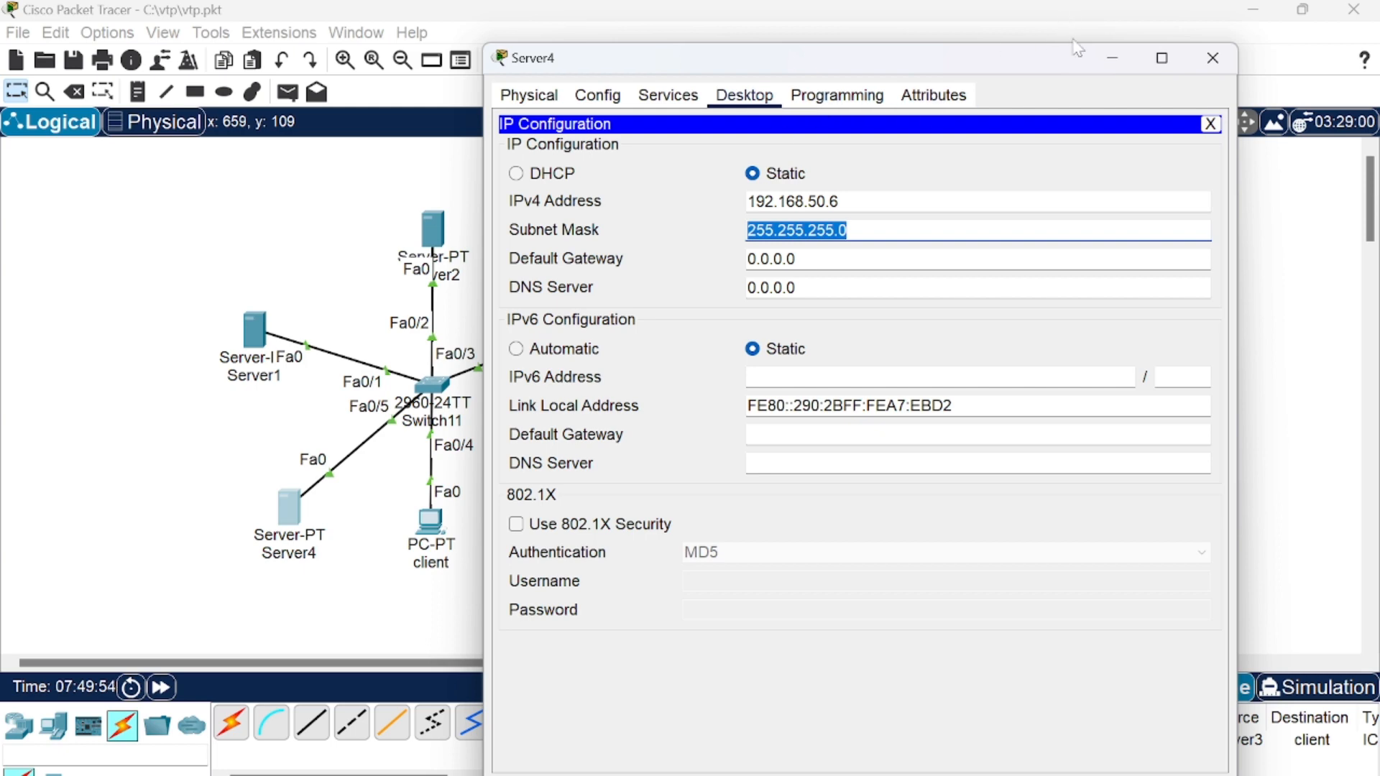
left_click(1213, 57)
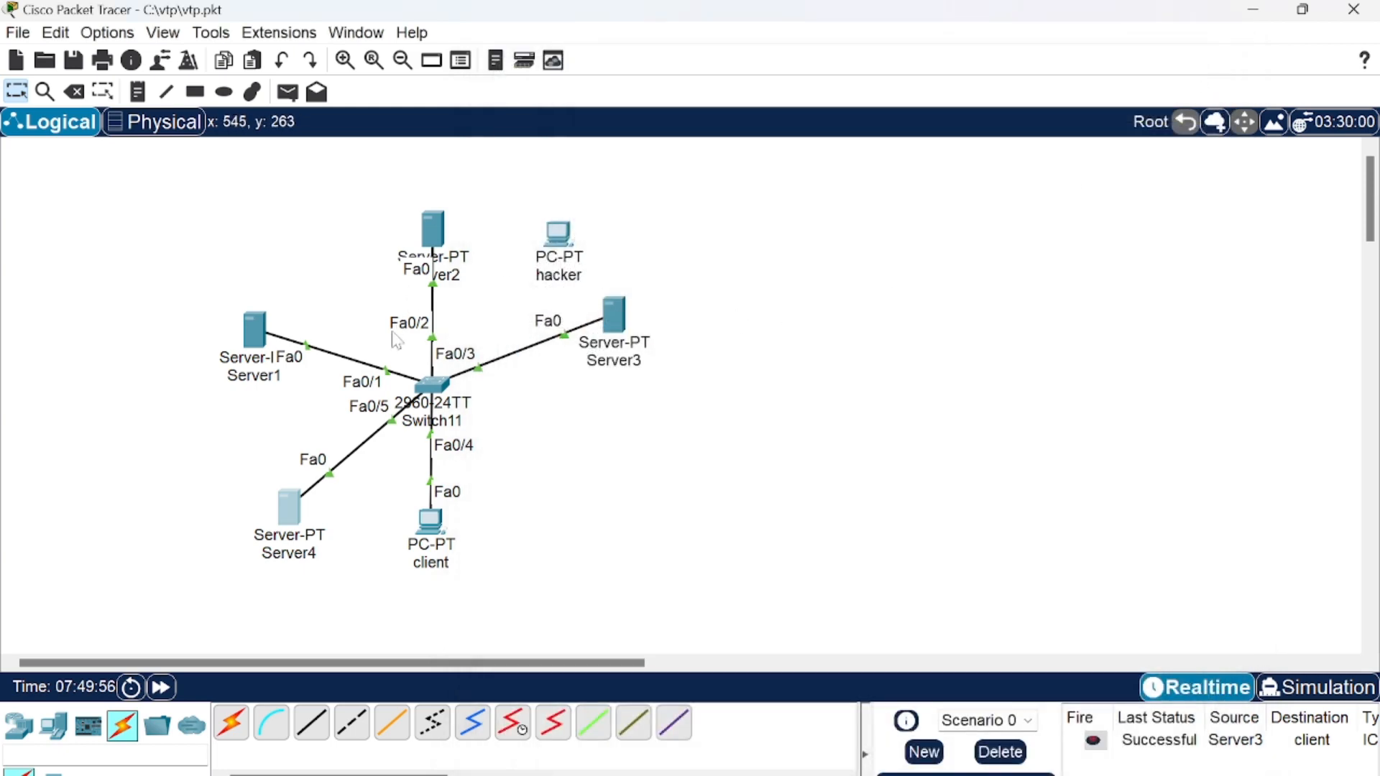
- Enter interface configuration for fa0/5 on Switch11, nudging Server4 slightly on the workspace
left_click(432, 386)
key("Return")
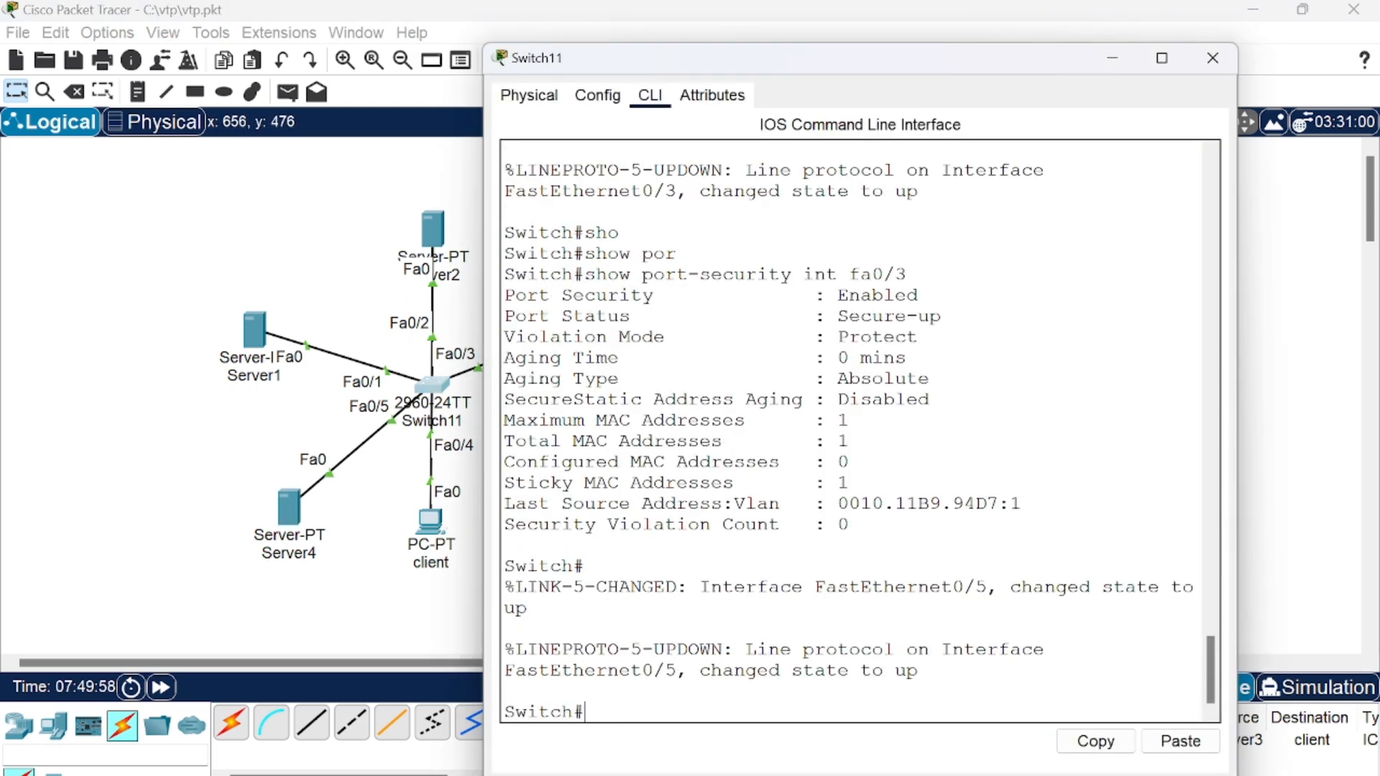
type("en")
key("Return")
type("conf t")
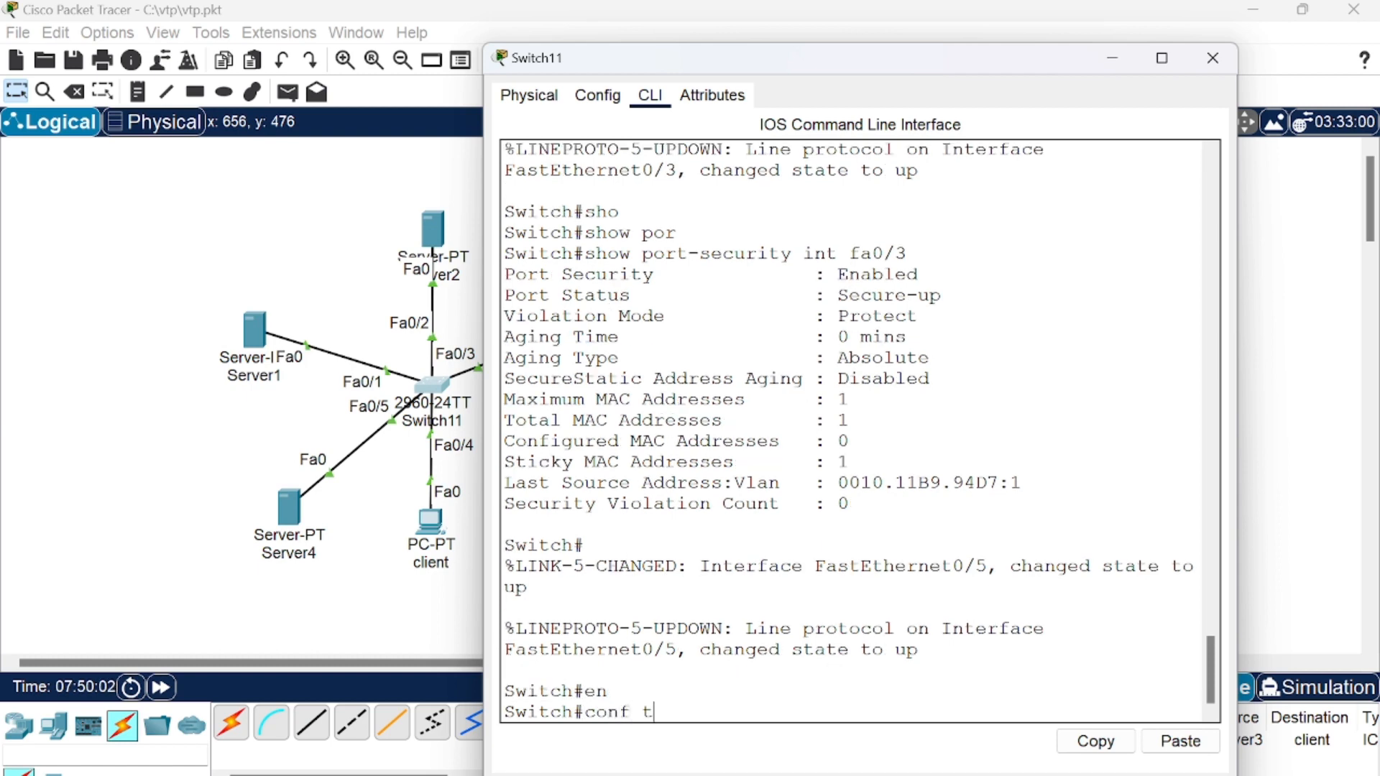
key("Return")
type("int")
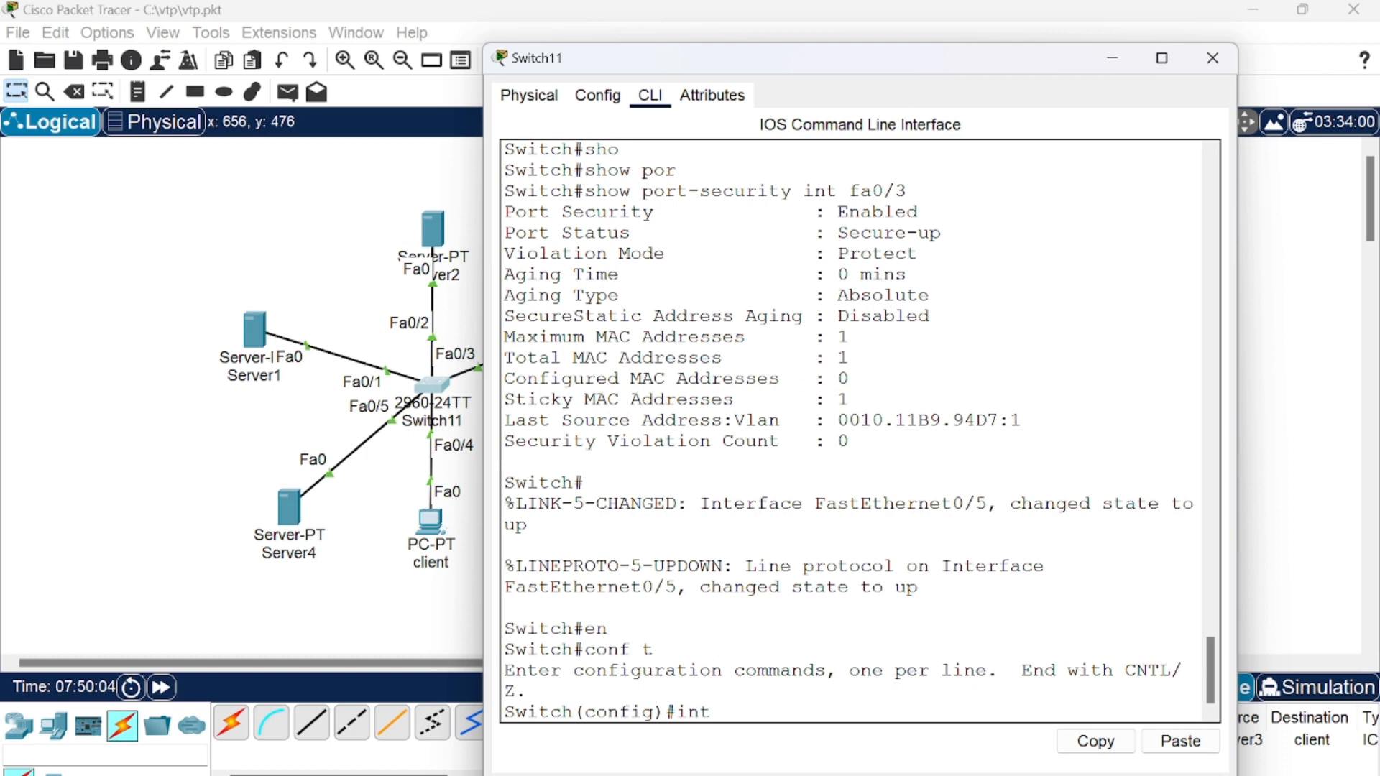
type(" fa0/5")
mouse_move(281, 519)
left_mouse_down()
mouse_move(274, 501)
mouse_move(276, 520)
left_mouse_up()
key("alt+Tab")
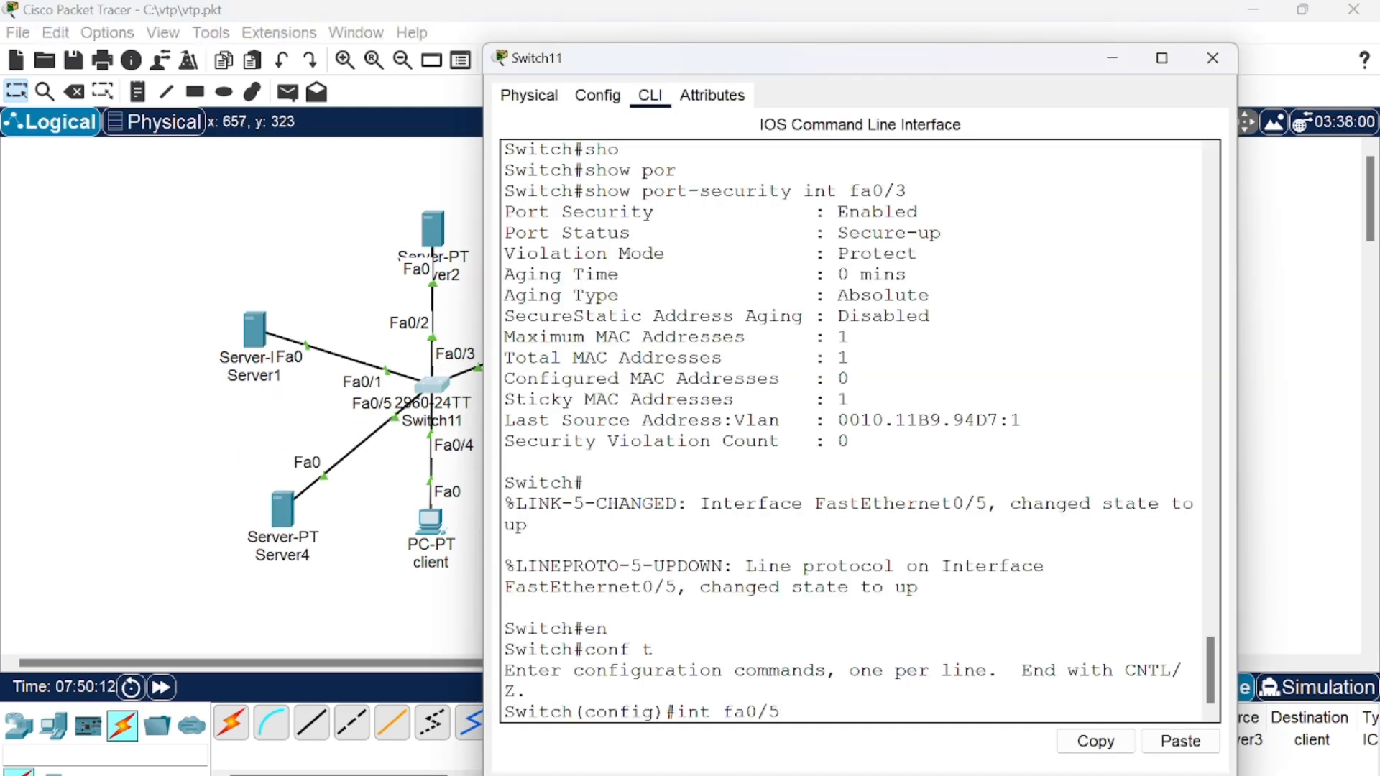
key("Return")
- Set interface fa0/5 to switchport access mode
type("sw")
key("Tab")
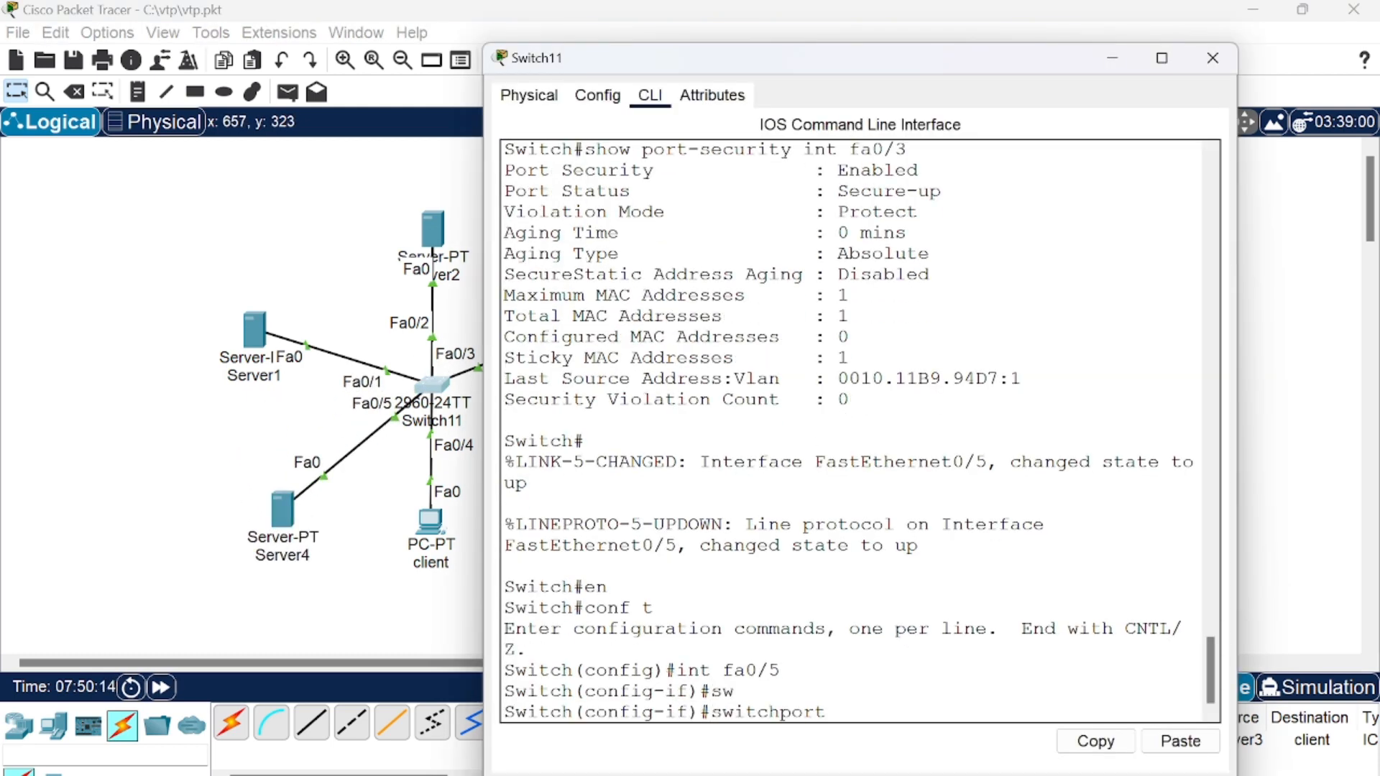
type("mode acc")
key("Return")
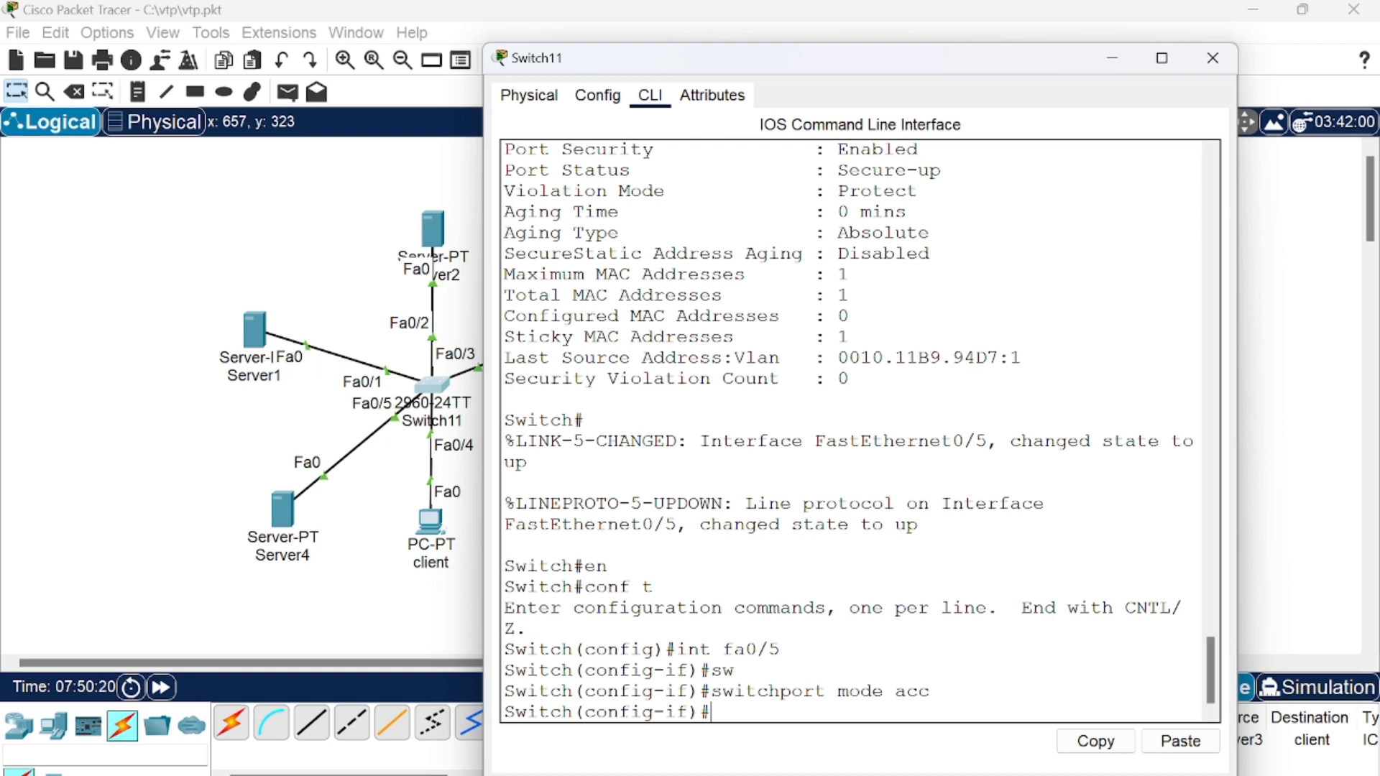
- Enable port security on interface fa0/5 with the switchport port-security command
type("sw")
key("Tab")
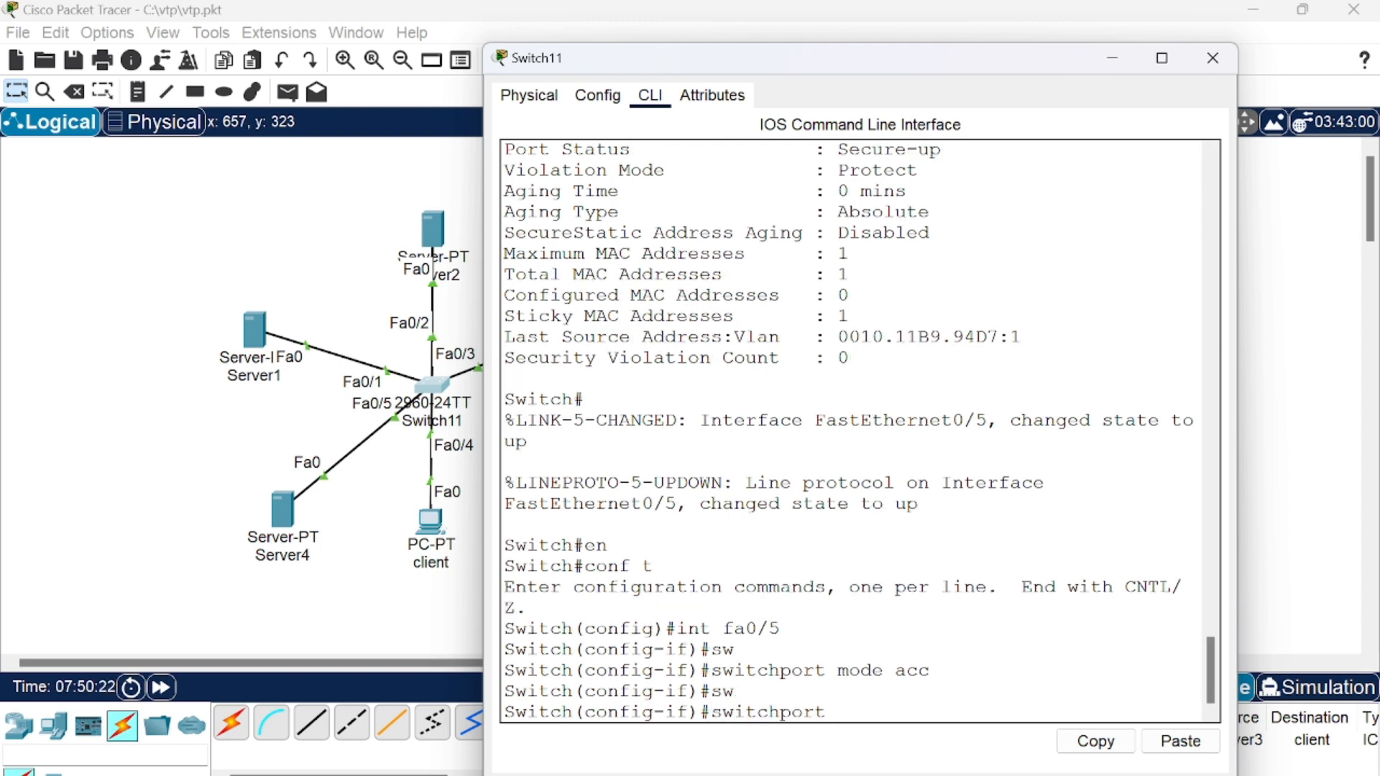
type("ac")
key("BackSpace")
key("BackSpace")
type("po")
key("Tab")
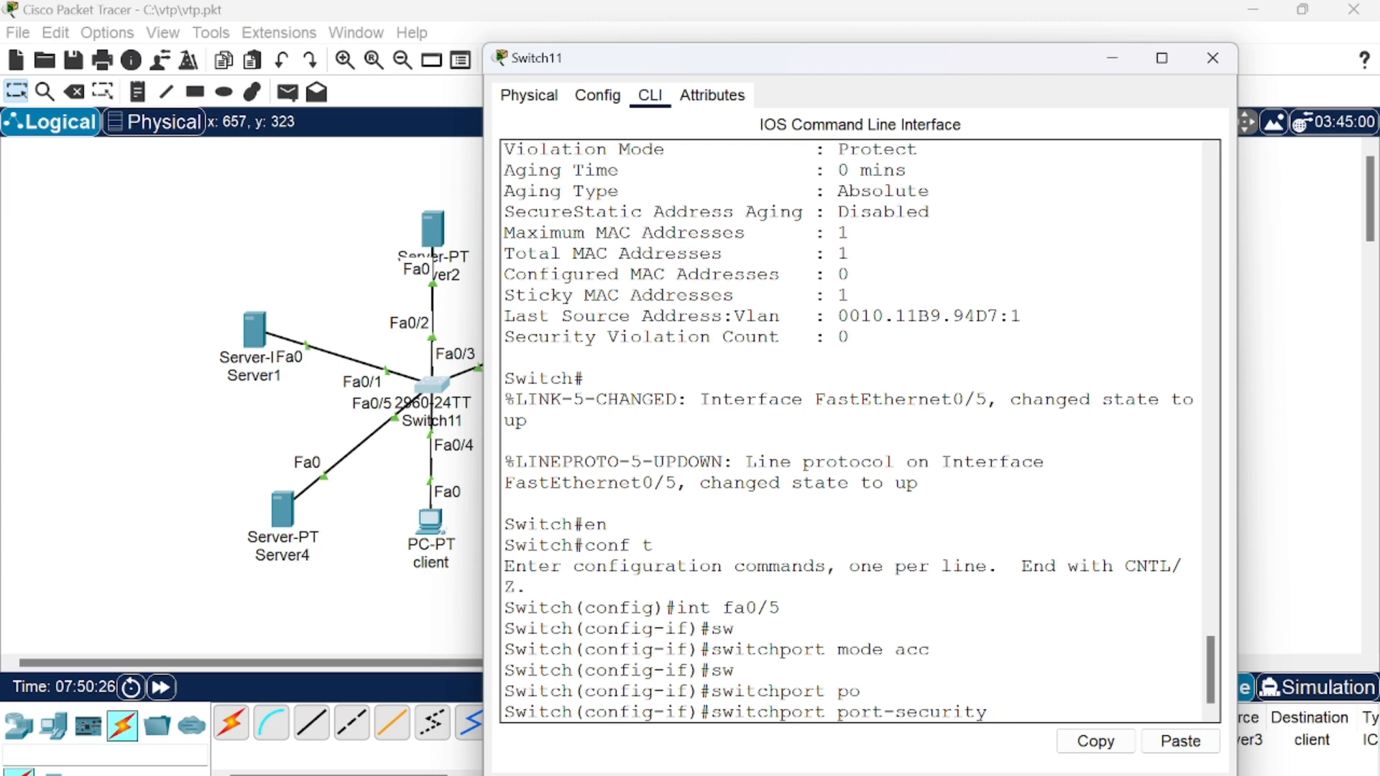
key("Return")
- Enable sticky MAC address learning for port security on interface fa0/5
type("sw")
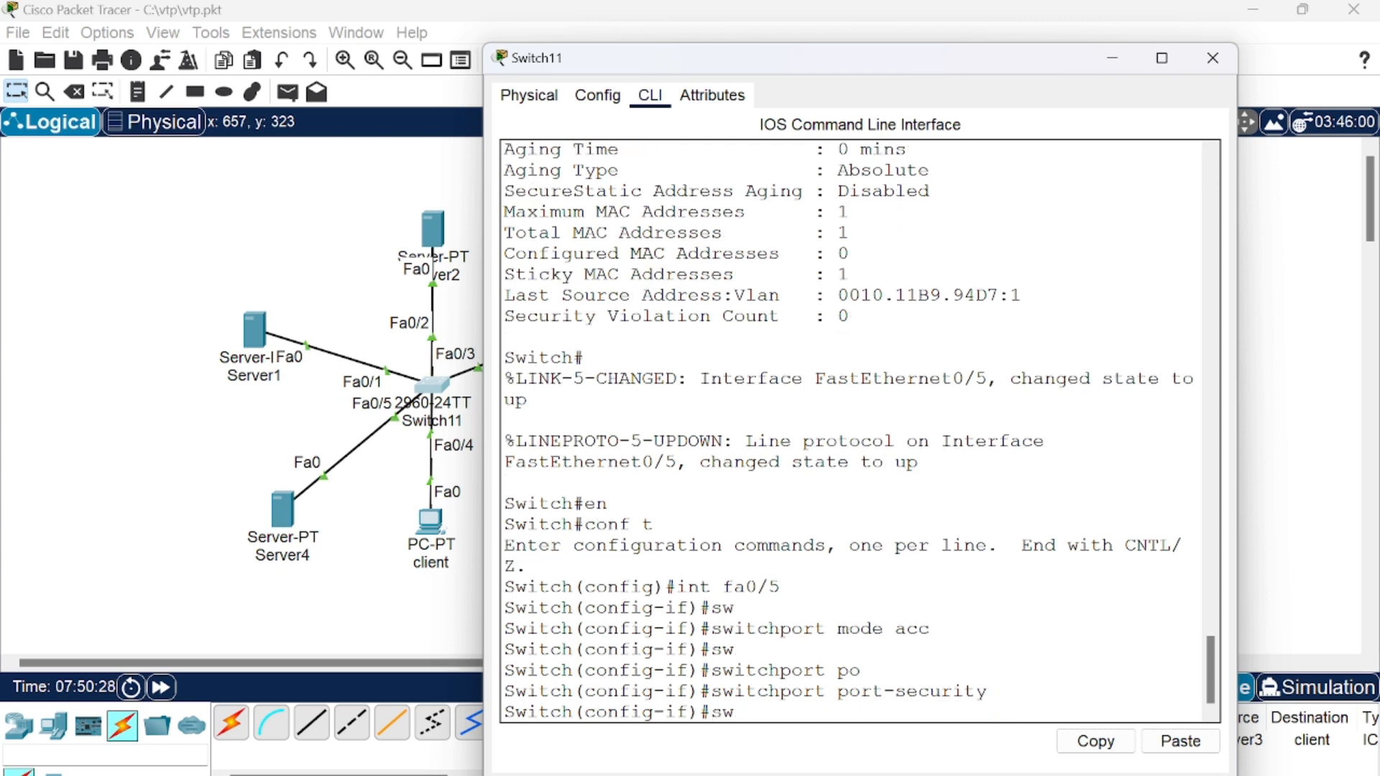
key("Tab")
type("port port")
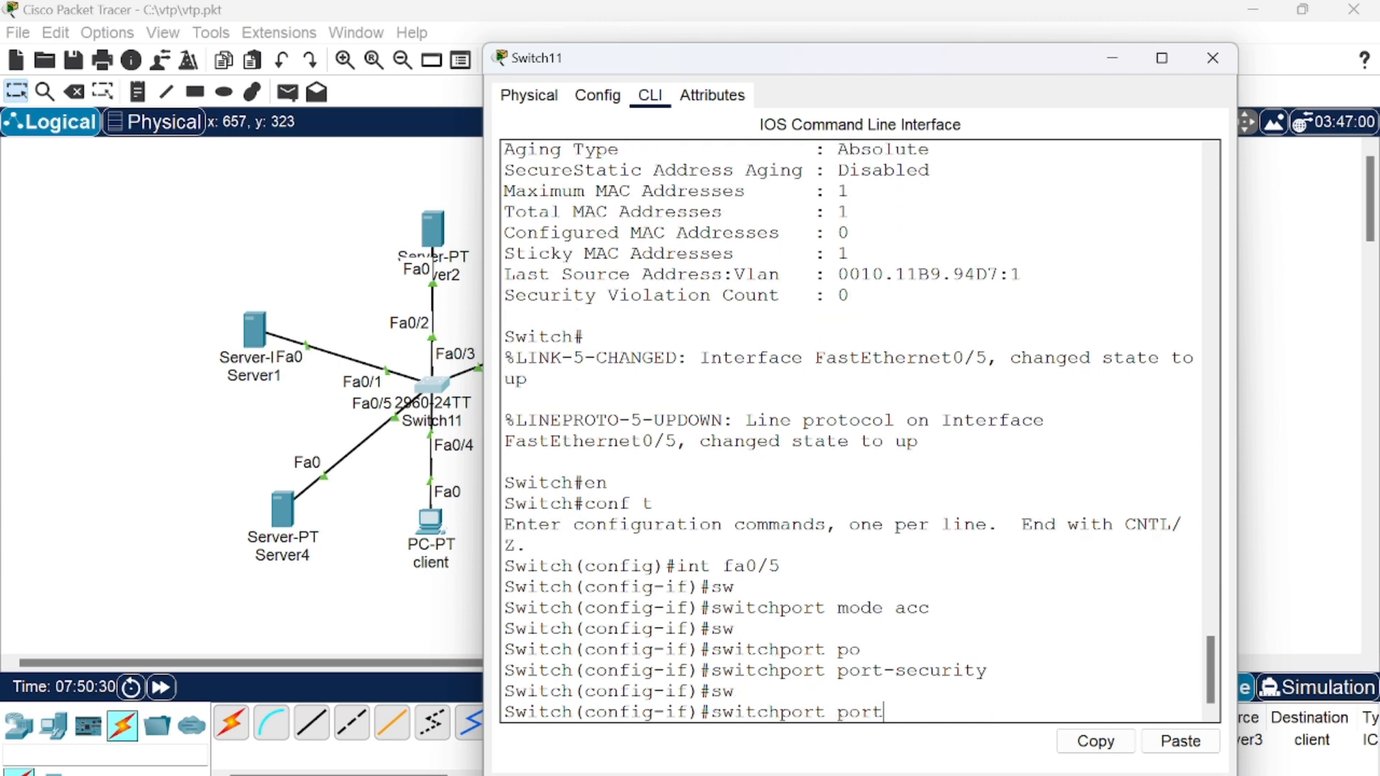
key("Tab")
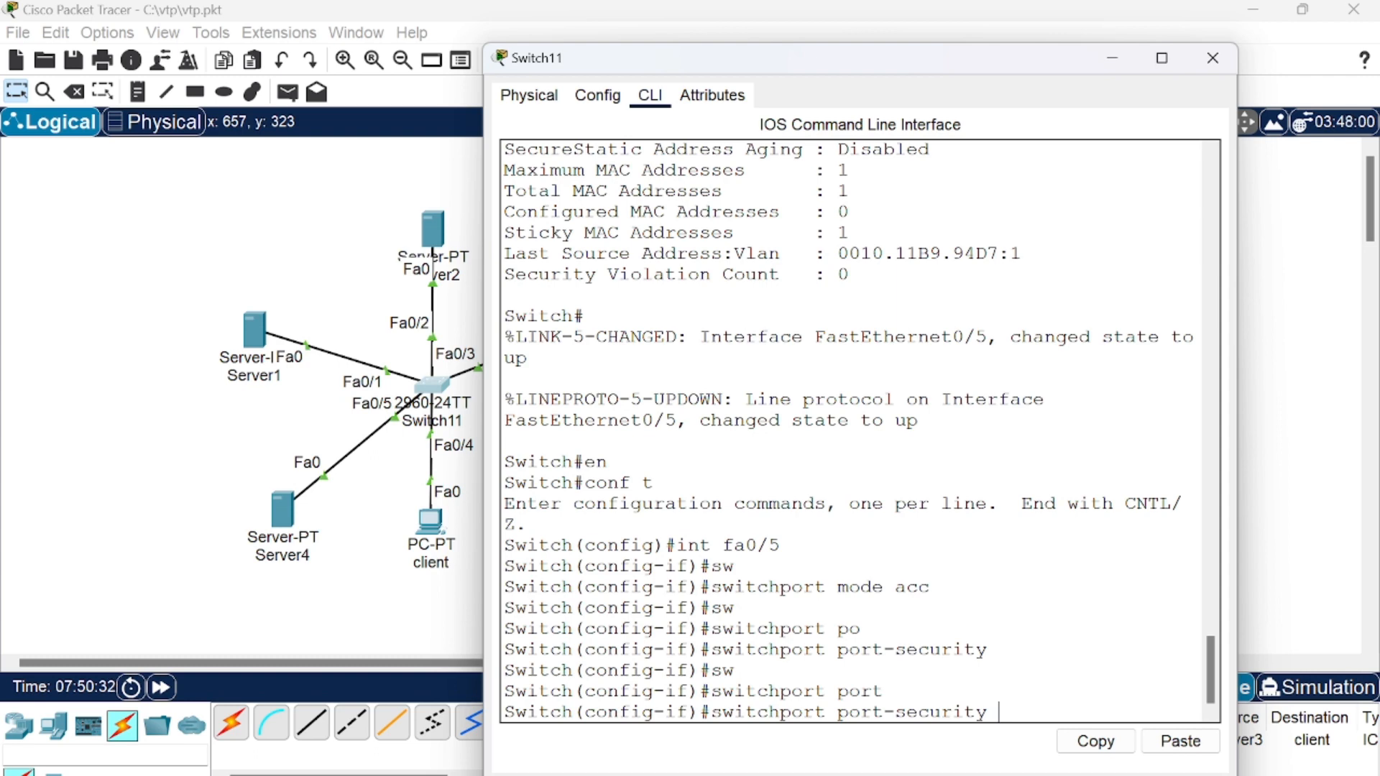
type("mac")
key("Tab")
type("st")
key("Tab")
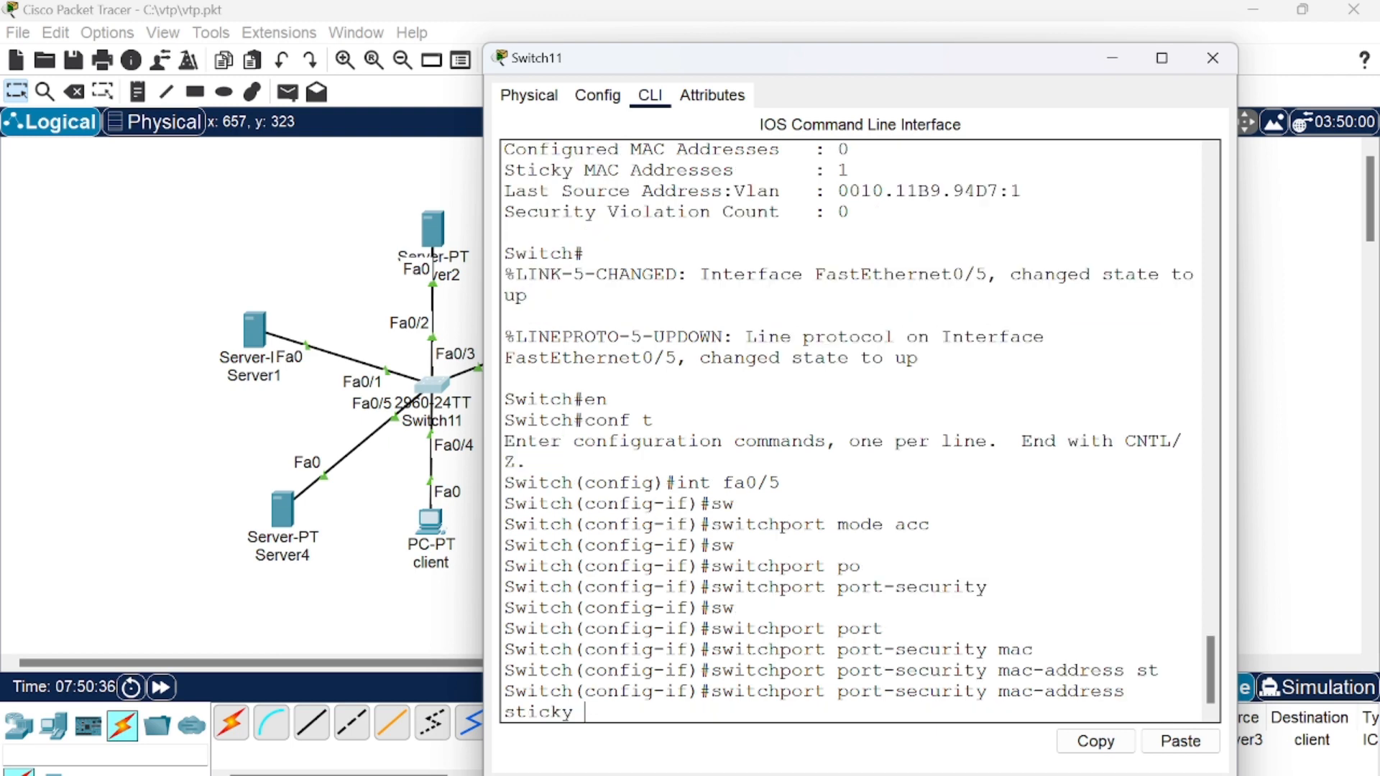
key("Return")
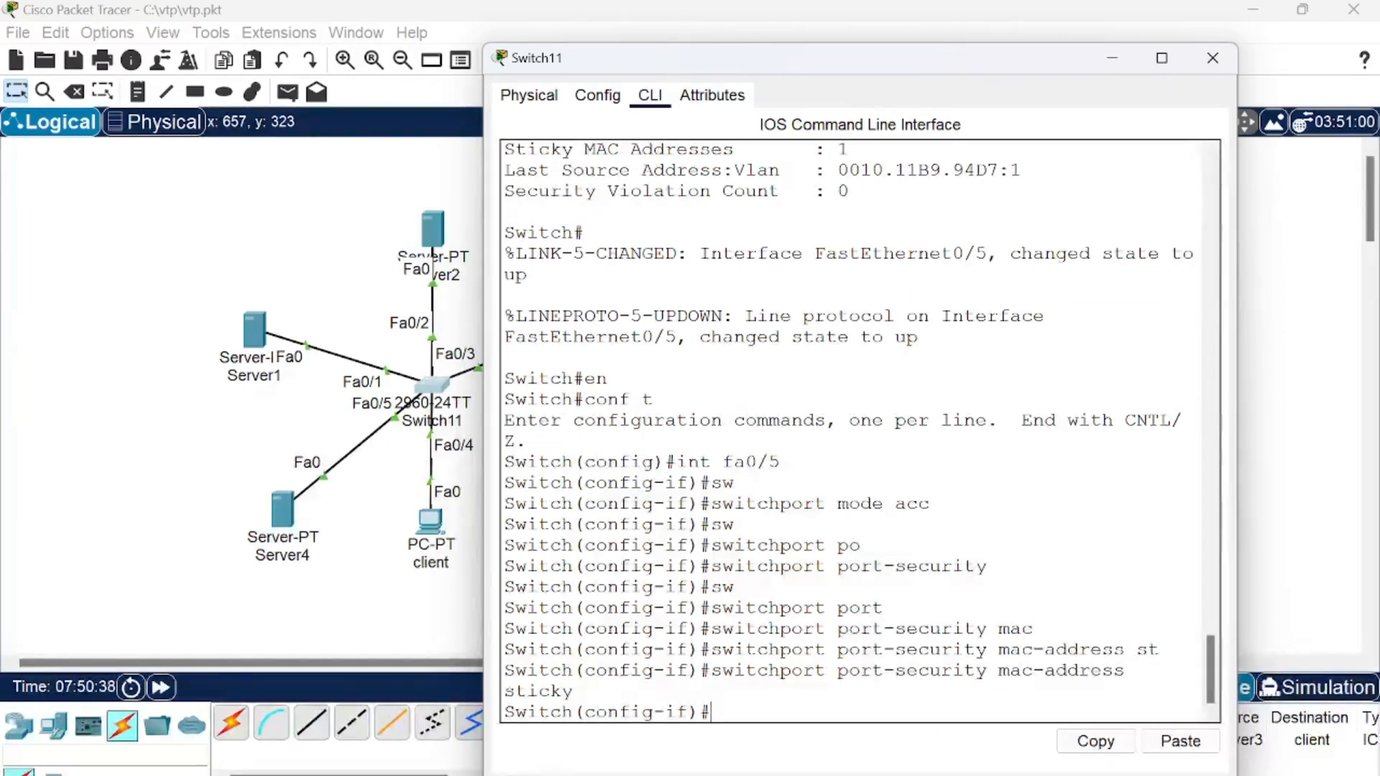
- Limit port security on interface fa0/5 to a maximum of 1 MAC address
type("sw")
key("Tab")
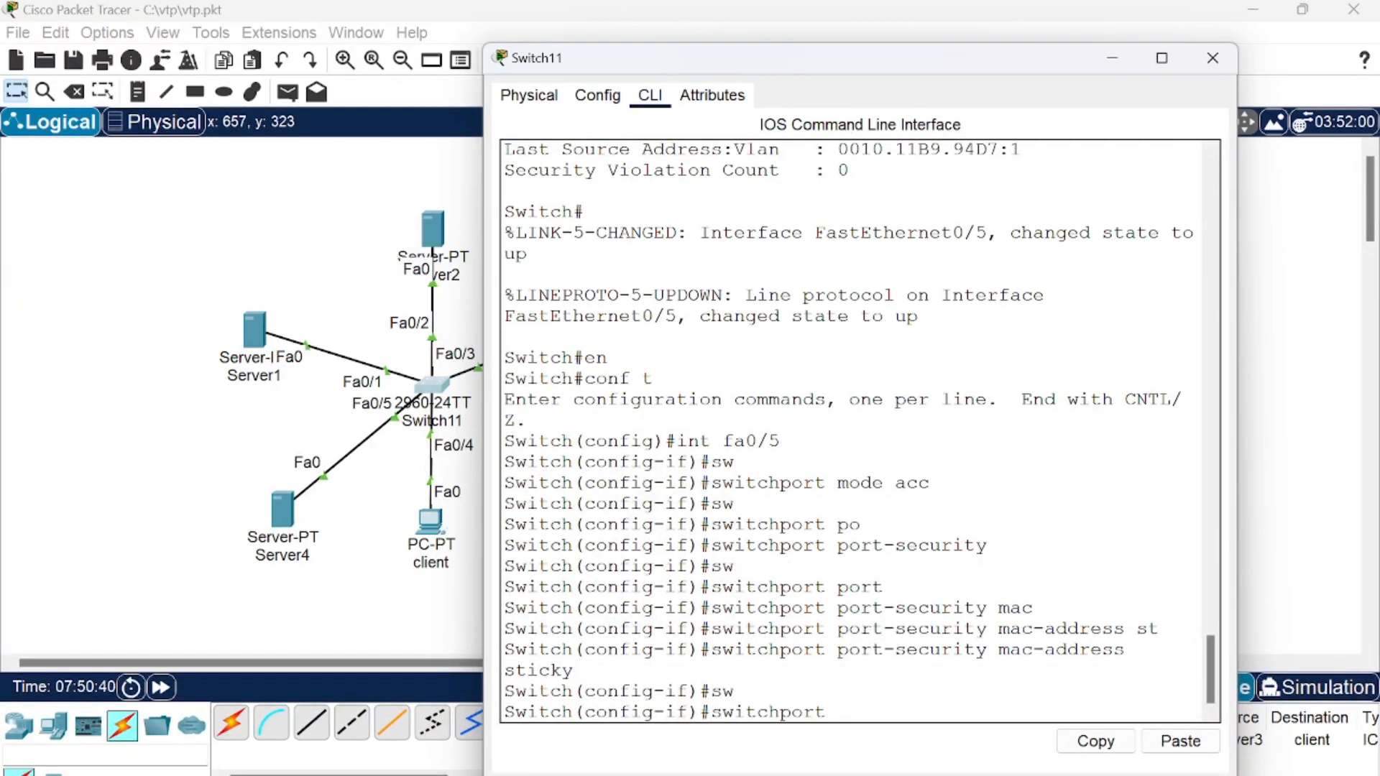
type("por")
key("Tab")
type("m")
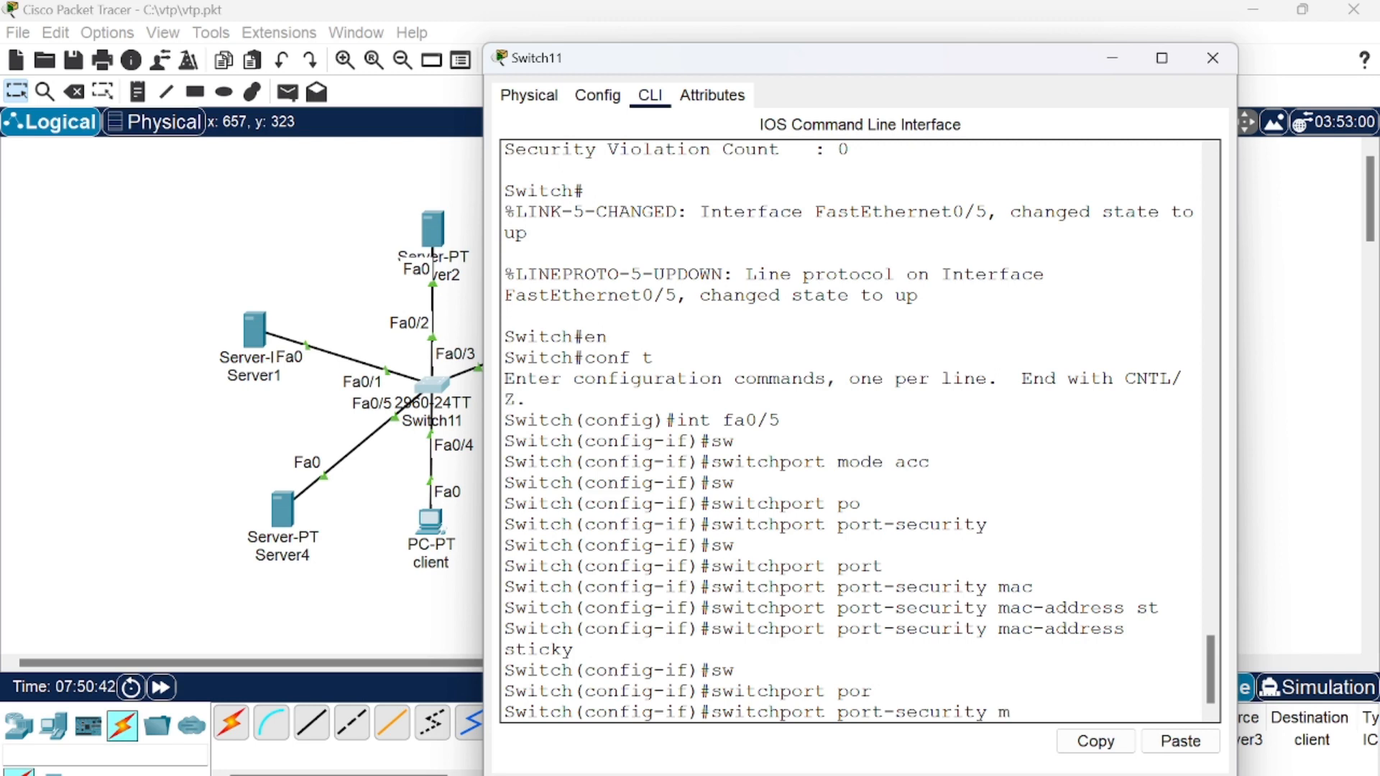
type("ac")
type("o")
key("Tab")
type("1")
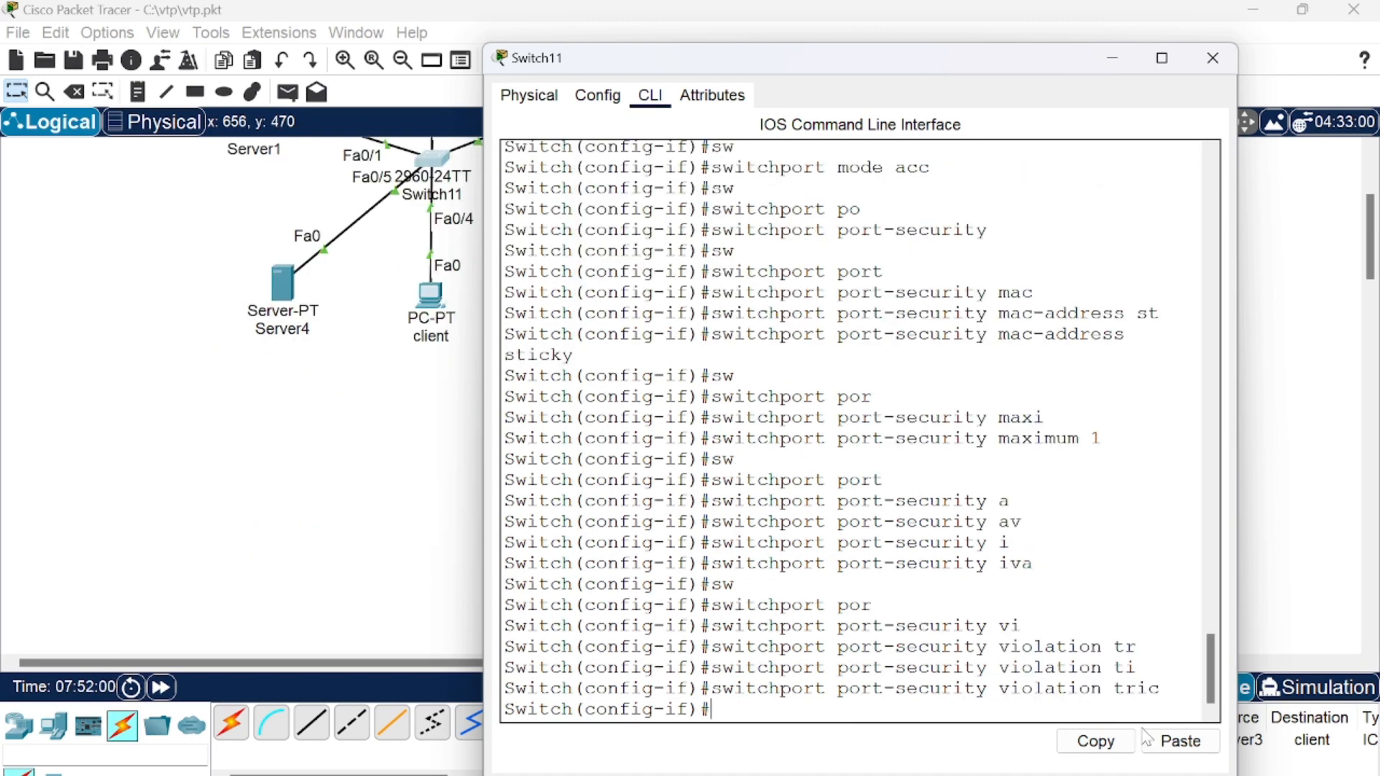
- Set the port-security violation mode on interface fa0/5 to restrict
type("sw")
key("Tab")
type("por")
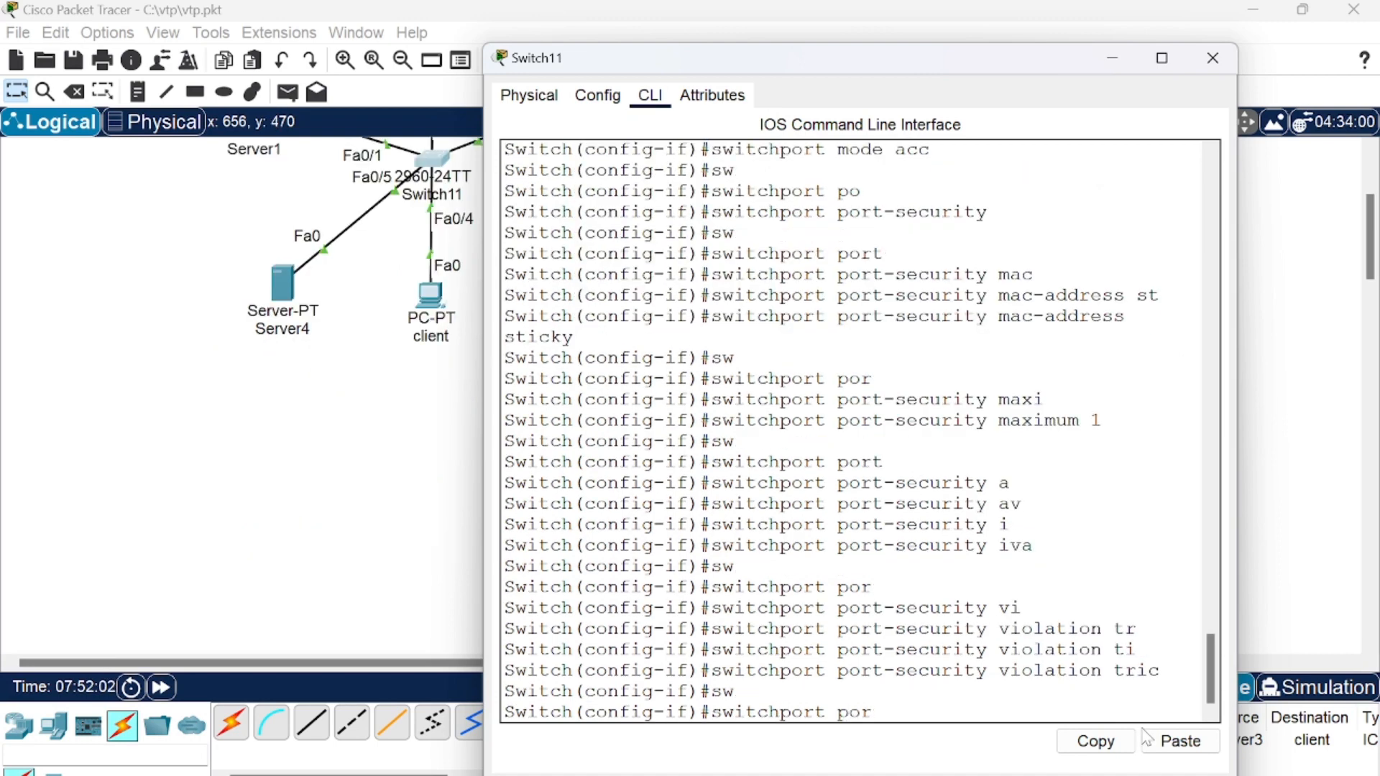
key("Tab")
type("vi")
key("Tab")
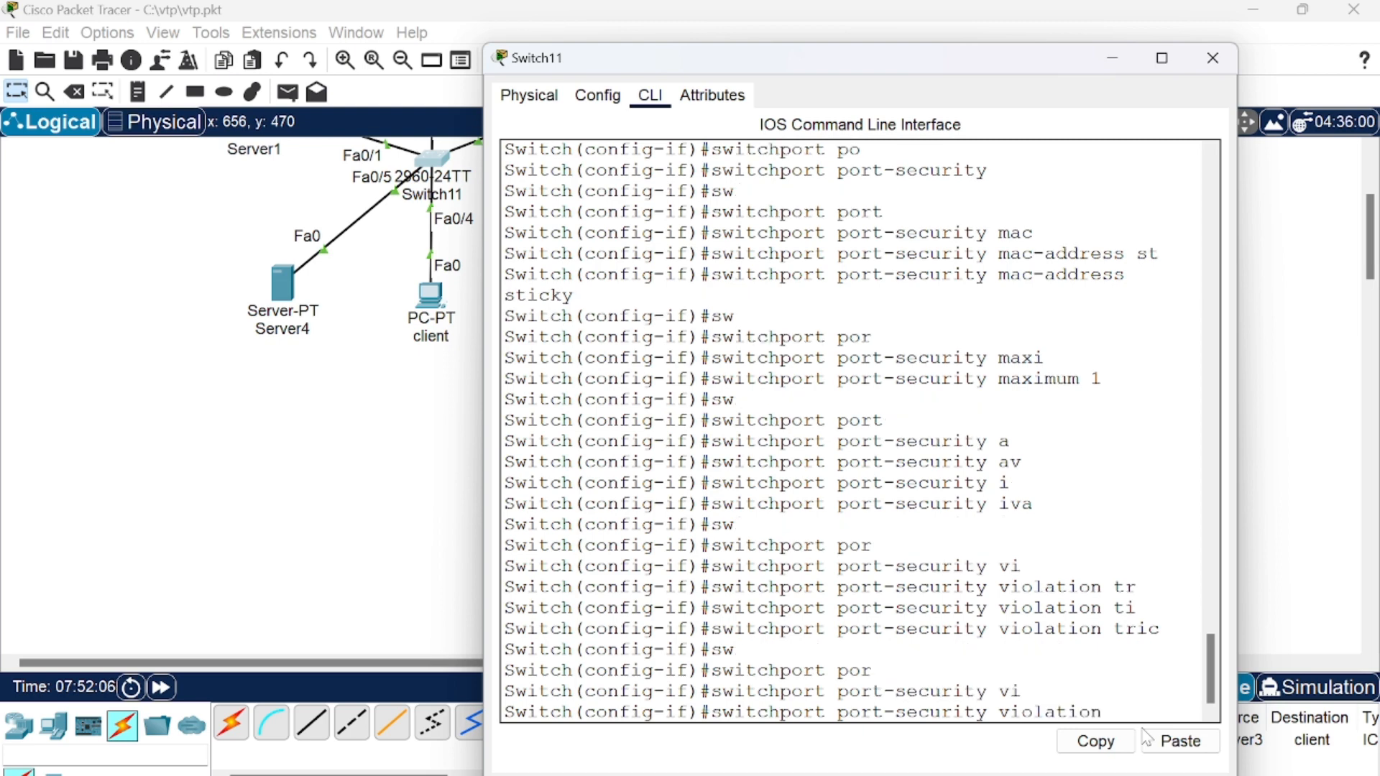
type("re")
key("Tab")
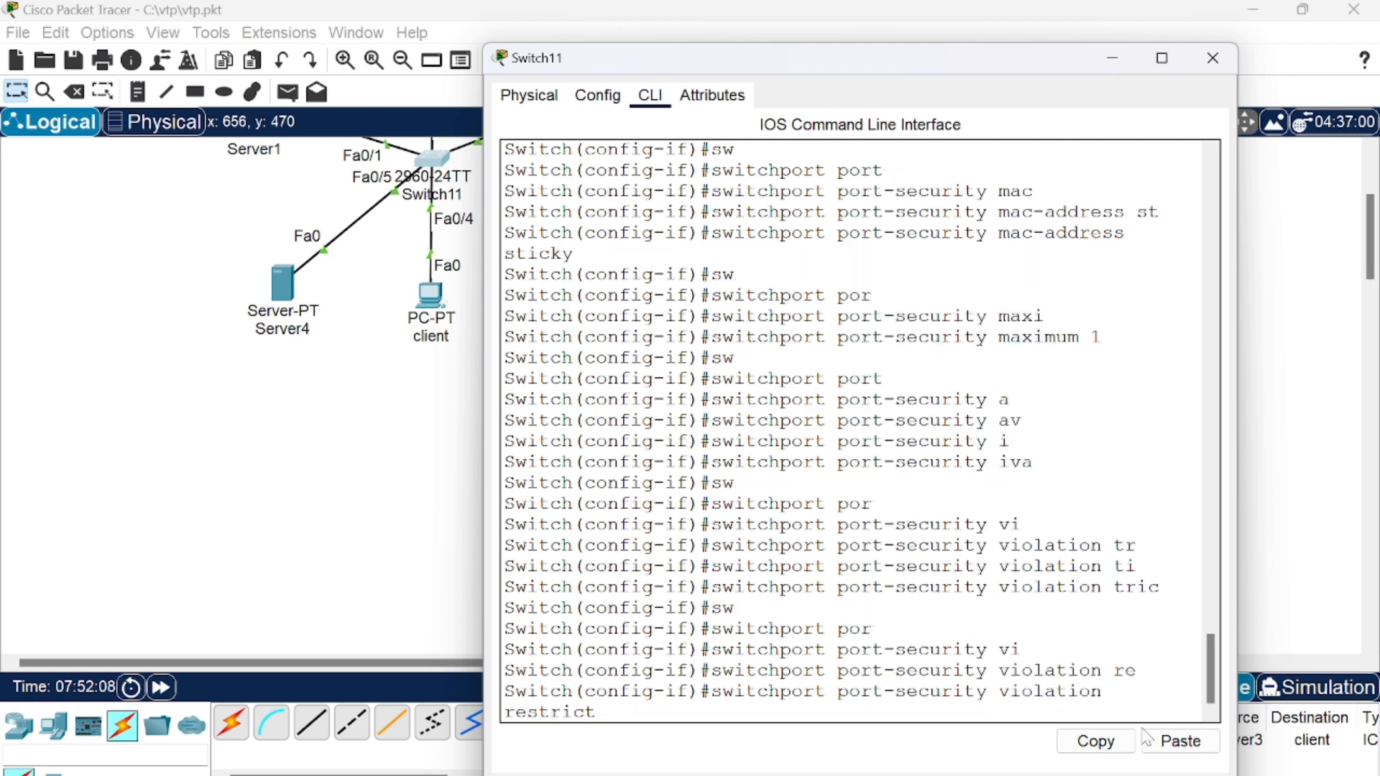
key("Return")
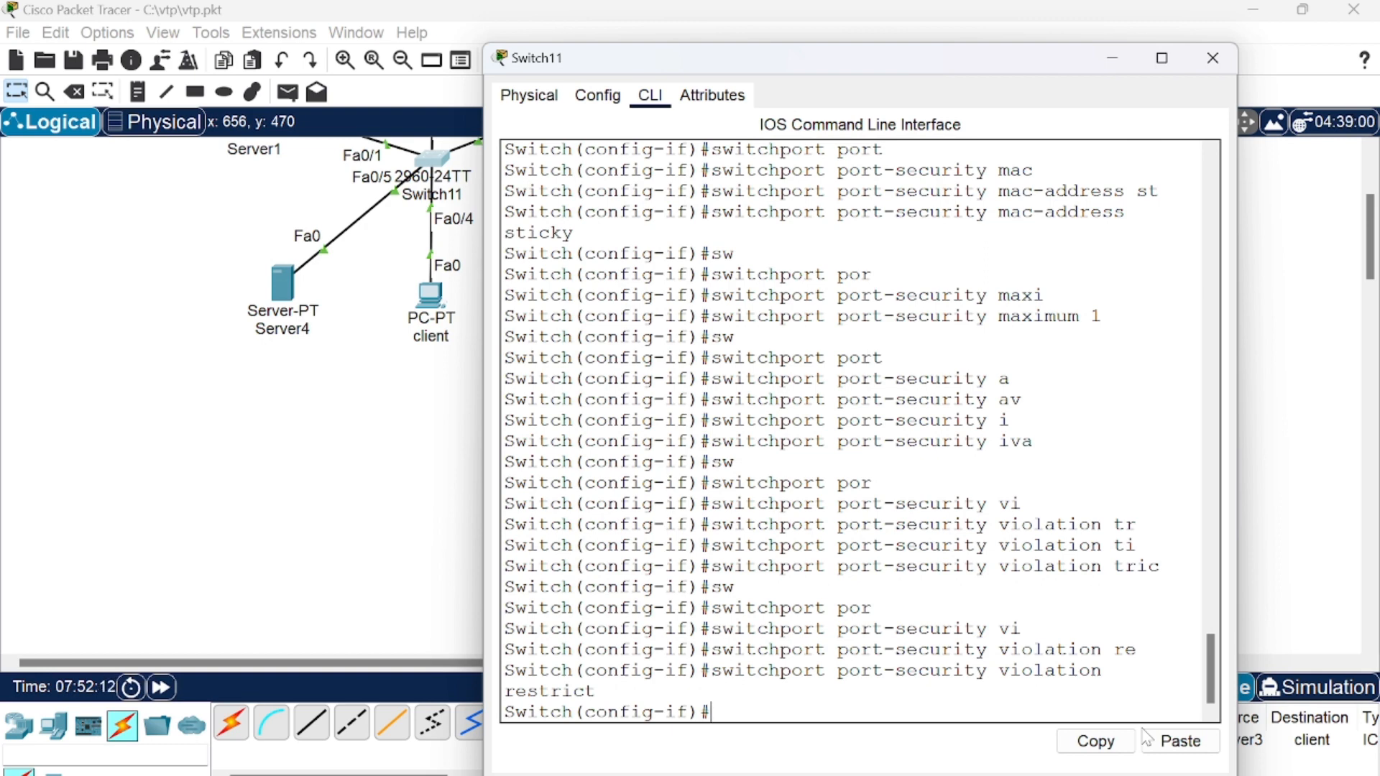
- Exit configuration mode on Switch11 and display the port-security status of interface fa0/5
type("x")
key("Return")
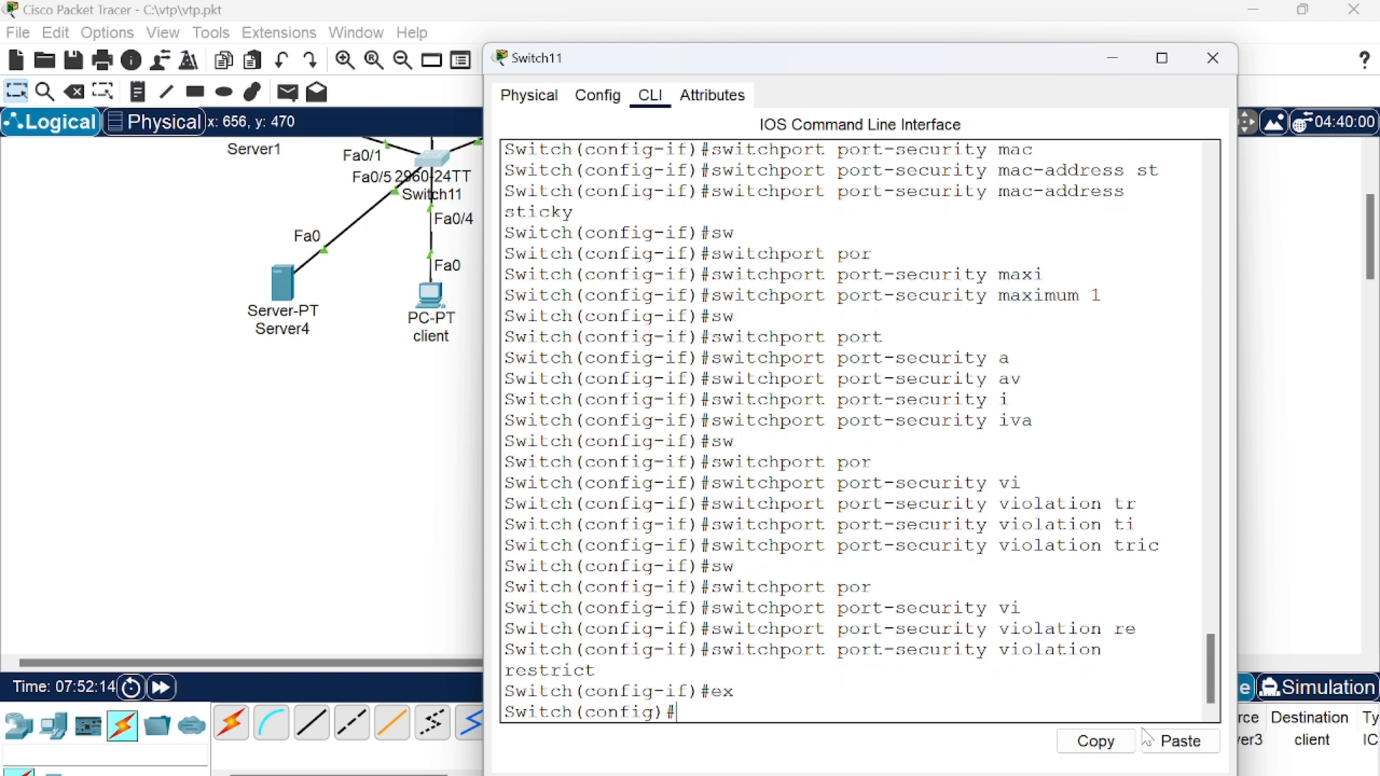
type("ex")
key("Return")
type("show ")
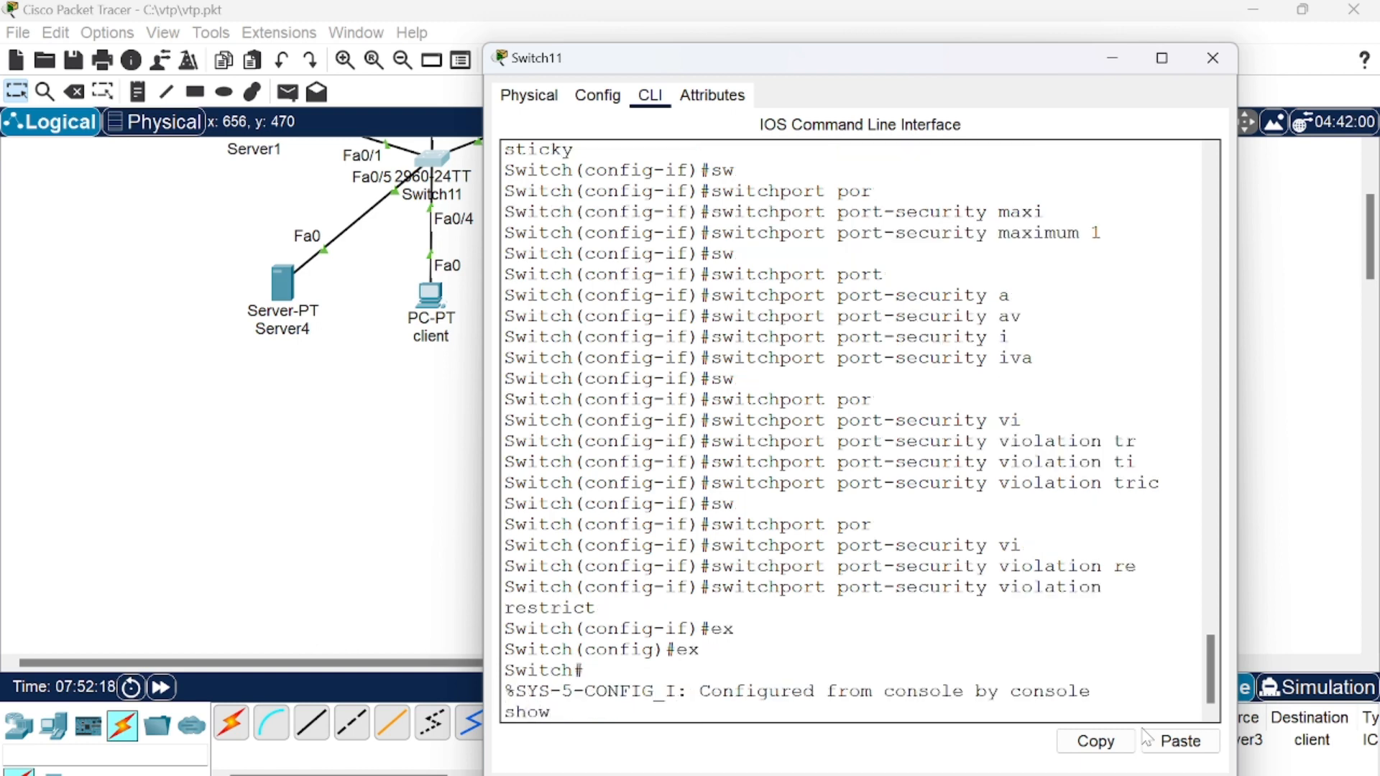
type("po")
key("Tab")
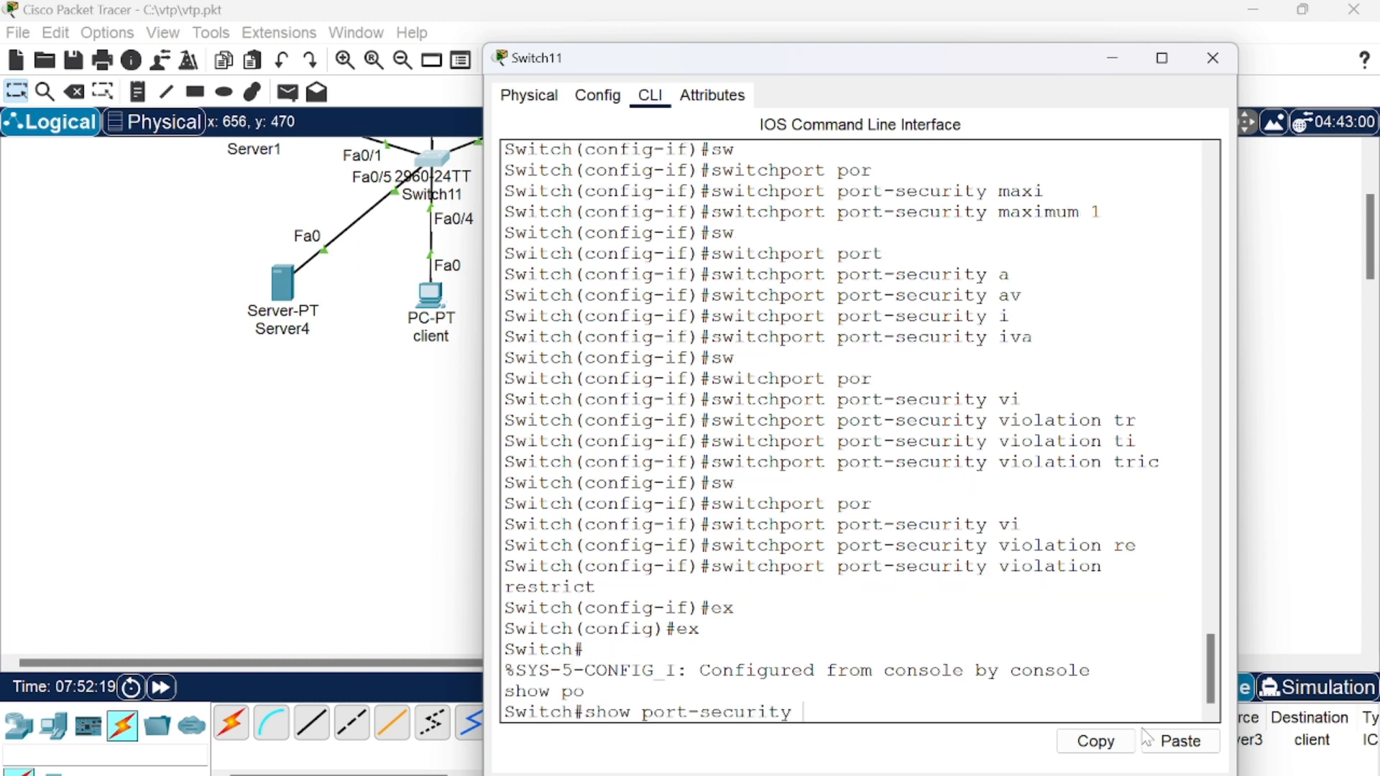
type("int fa0/5")
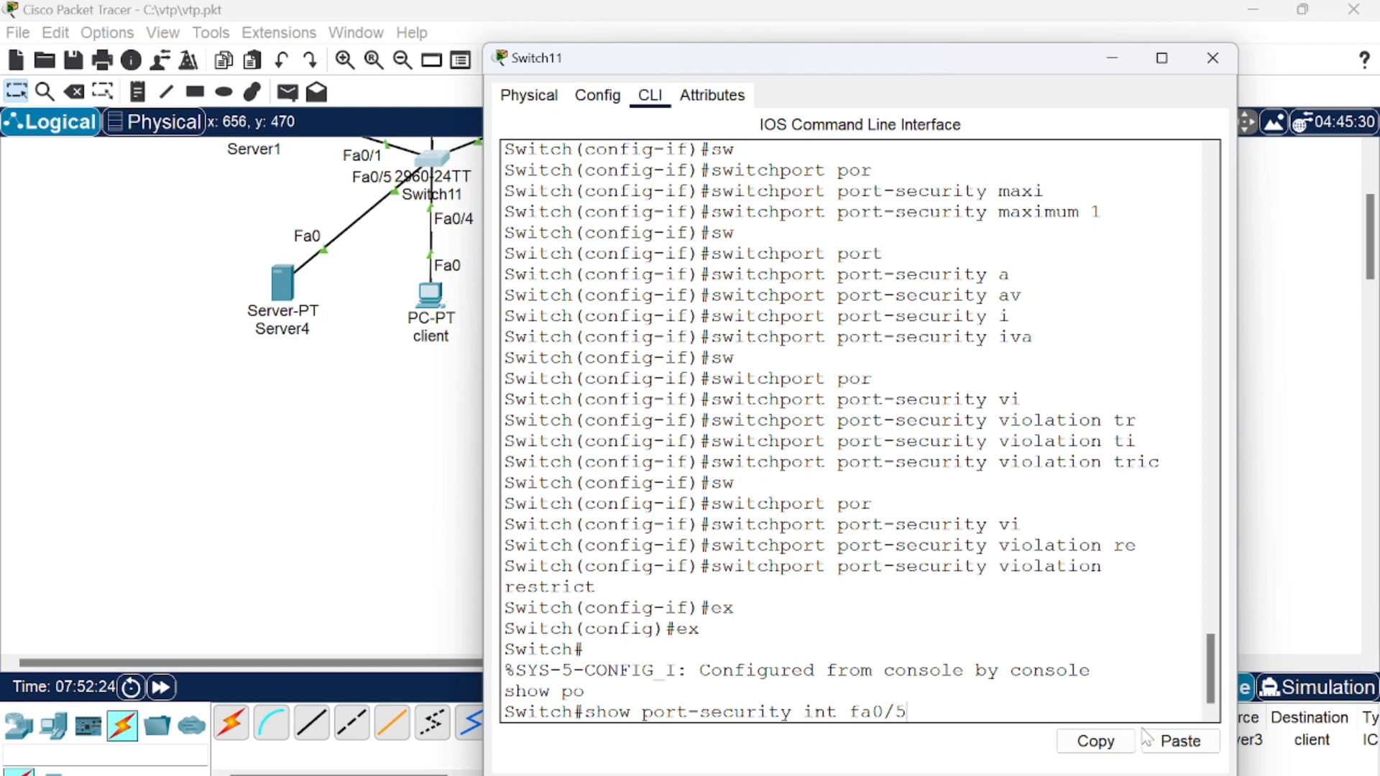
key("Return")
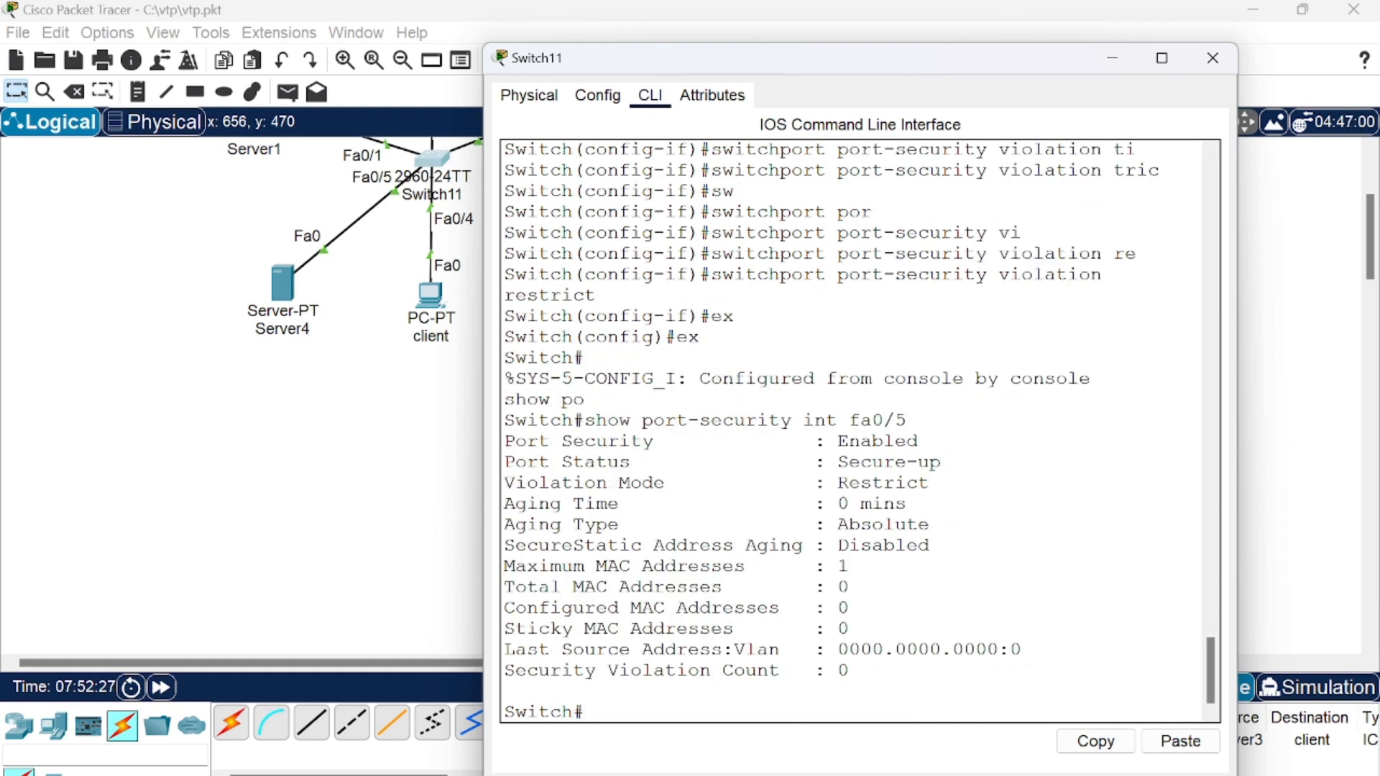
- Send a simple PDU from Server4 to the client PC
left_click(389, 441)
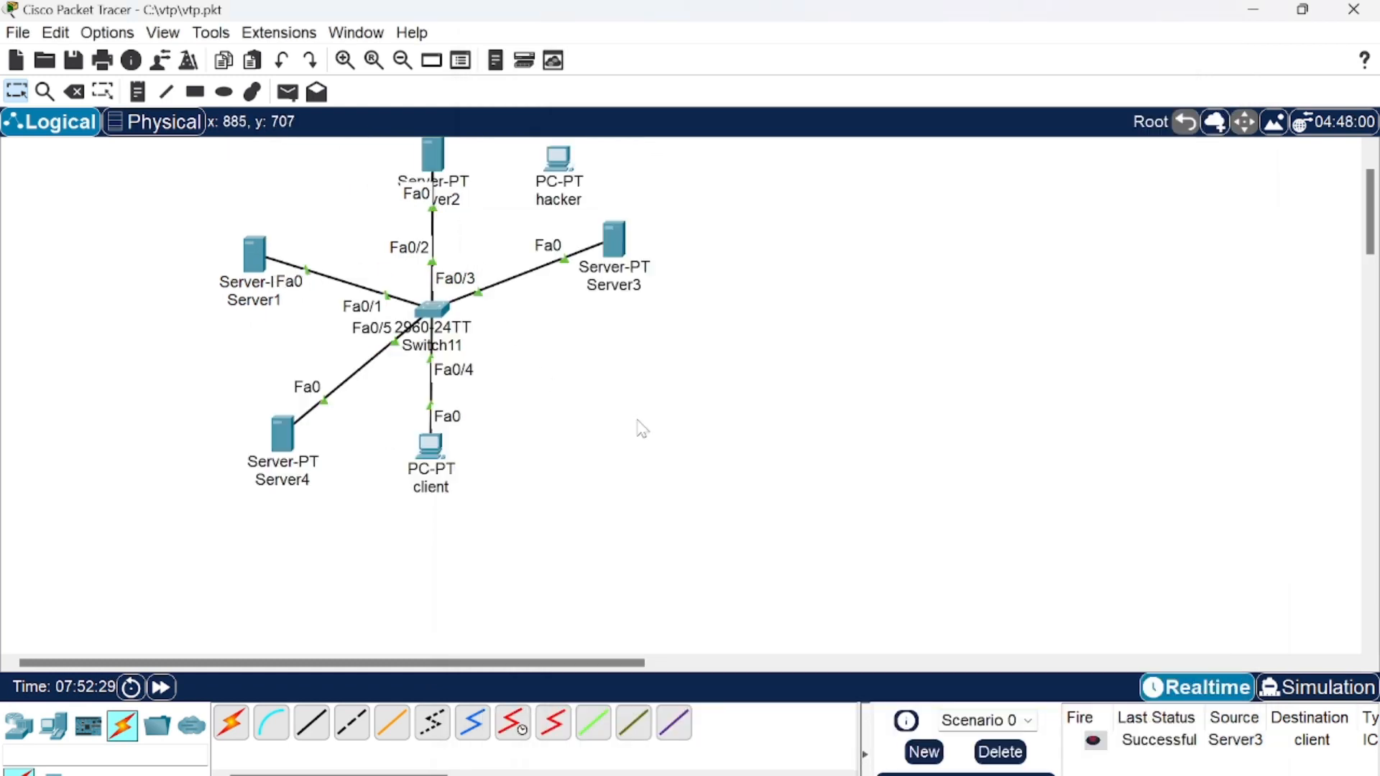
left_click(287, 92)
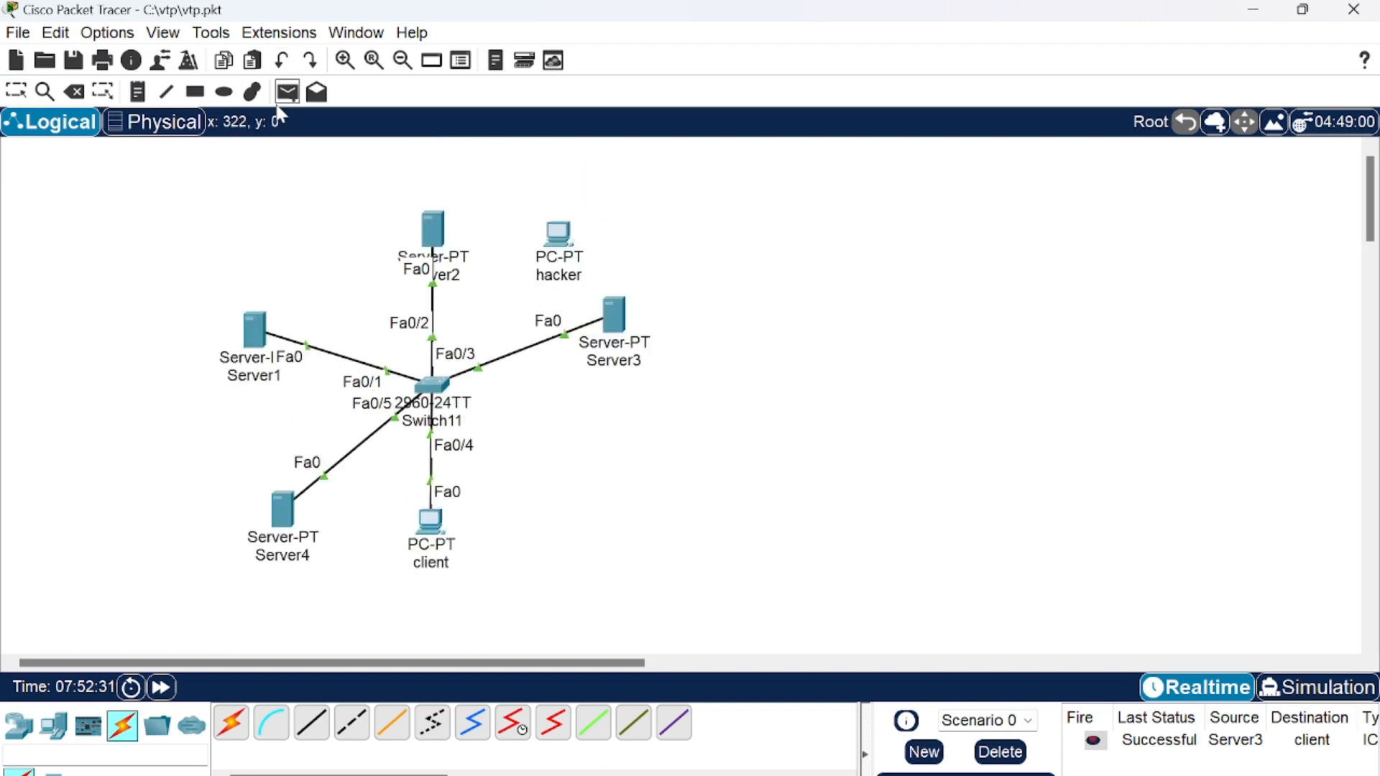
left_click(283, 514)
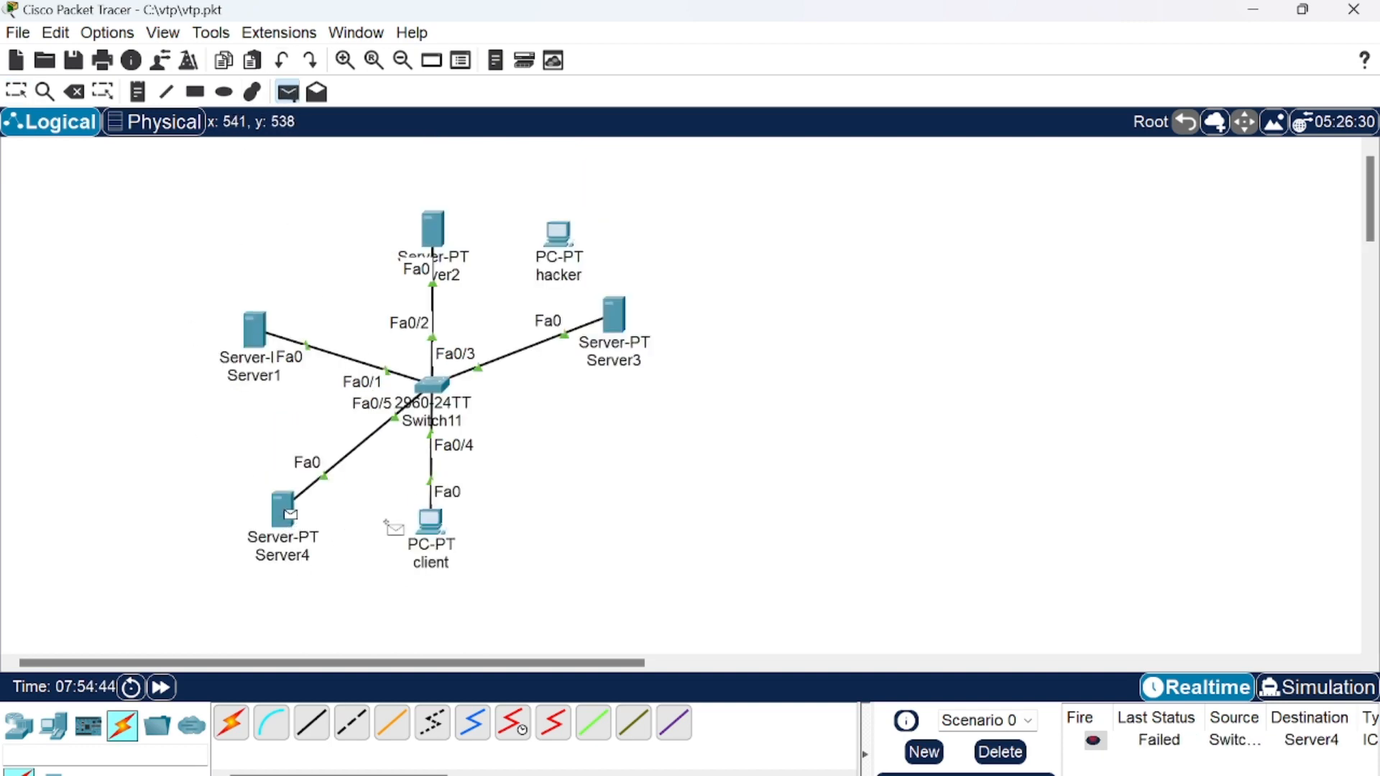
left_click(431, 532)
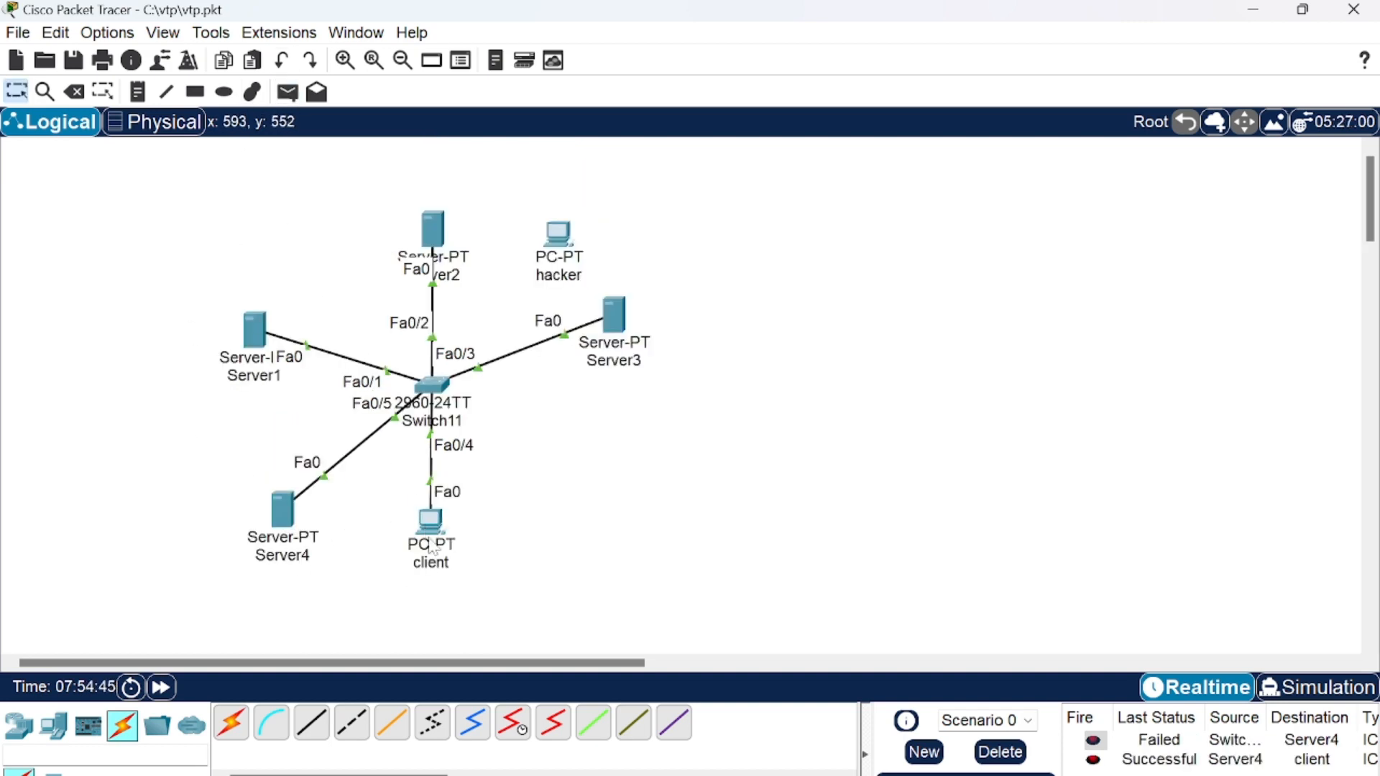
- Clear the PDU results of Scenario 0 and resend a simple PDU from Server4 to the client PC
left_click(999, 752)
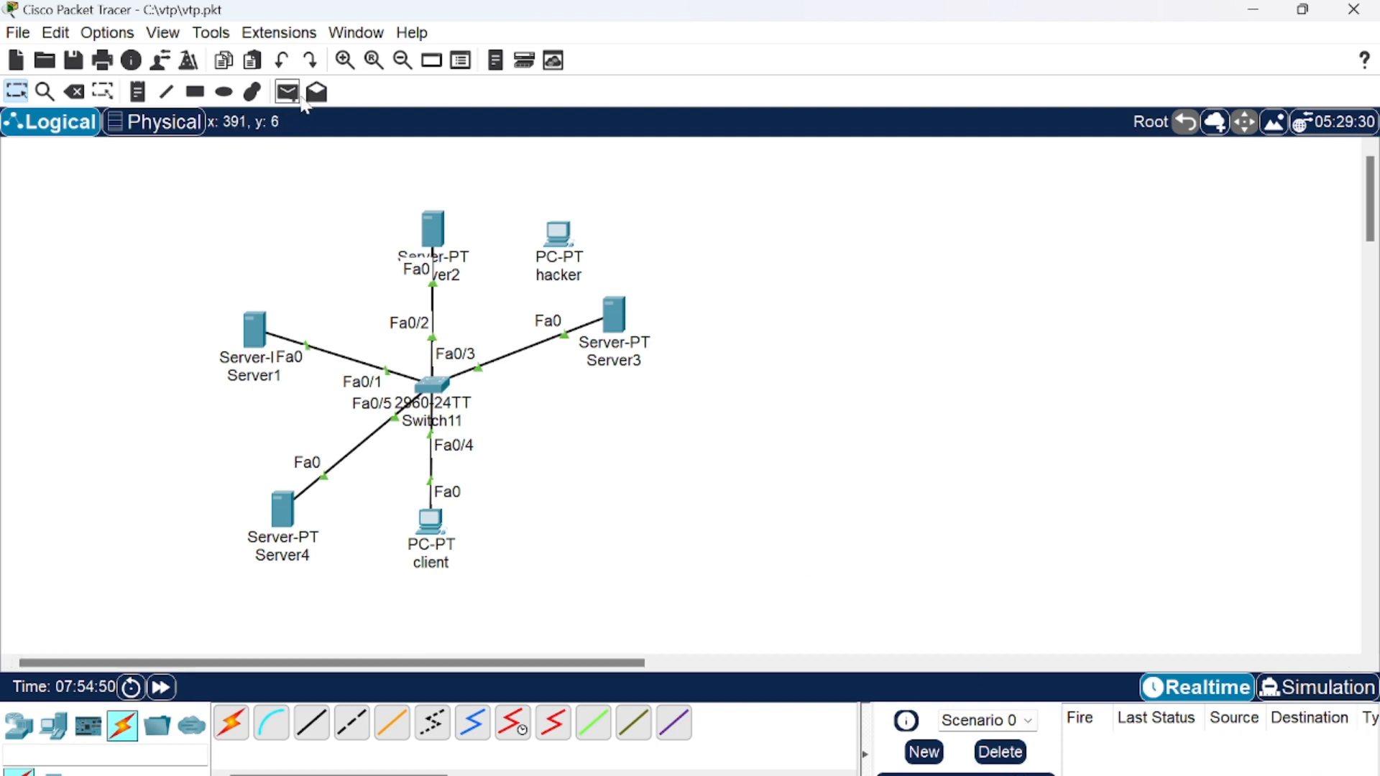
left_click(295, 95)
left_click(288, 509)
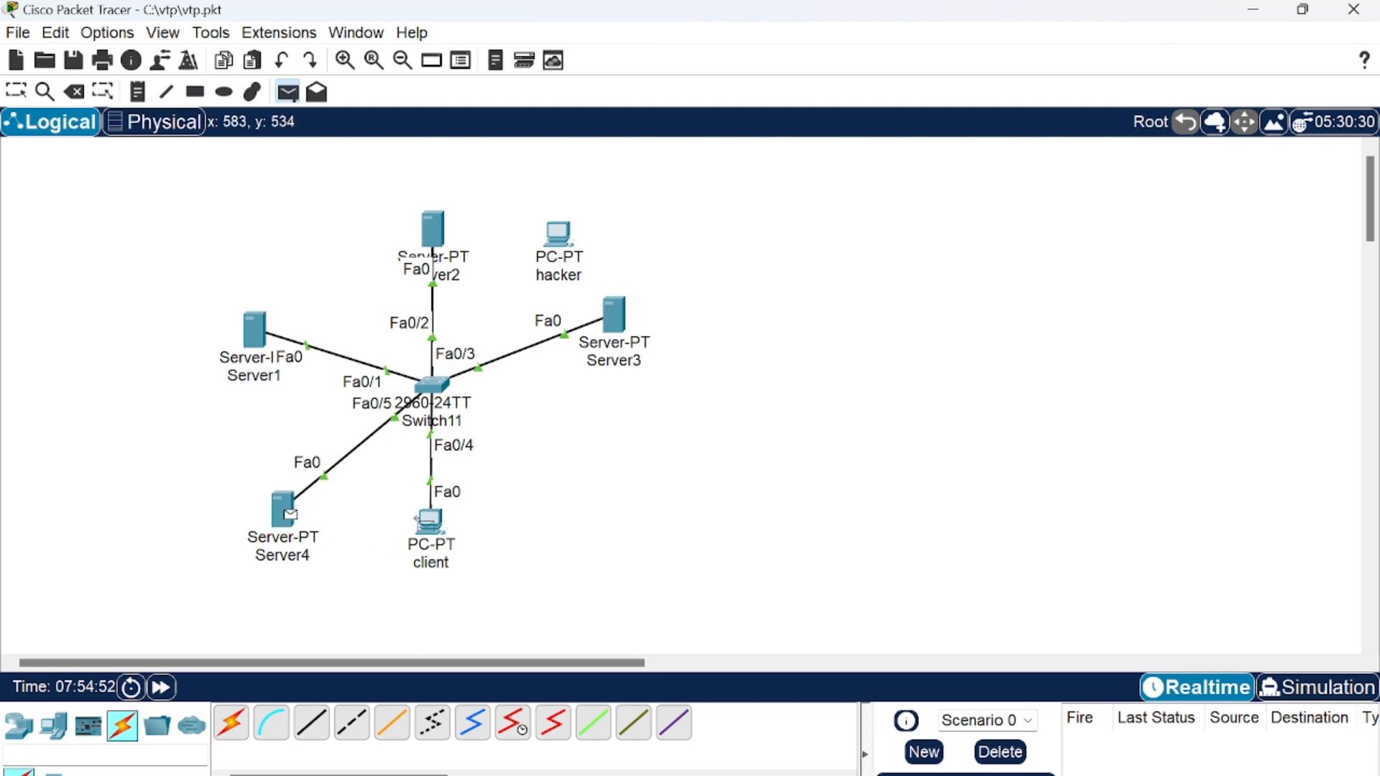
left_click(446, 534)
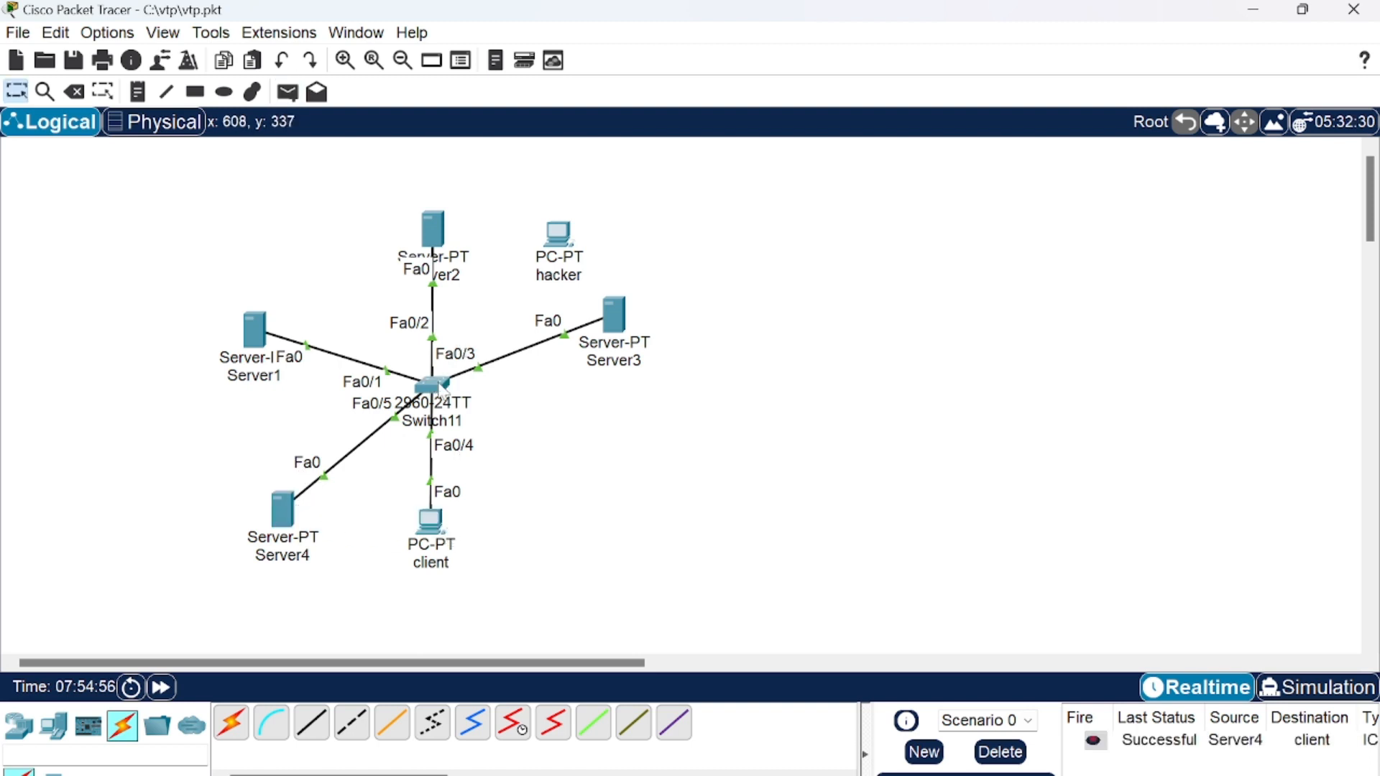
- Shift Switch11 slightly on the workspace, display fa0/5's port-security status again in its CLI, and highlight the last source address
left_click_drag(438, 386, 398, 392)
left_click(398, 390)
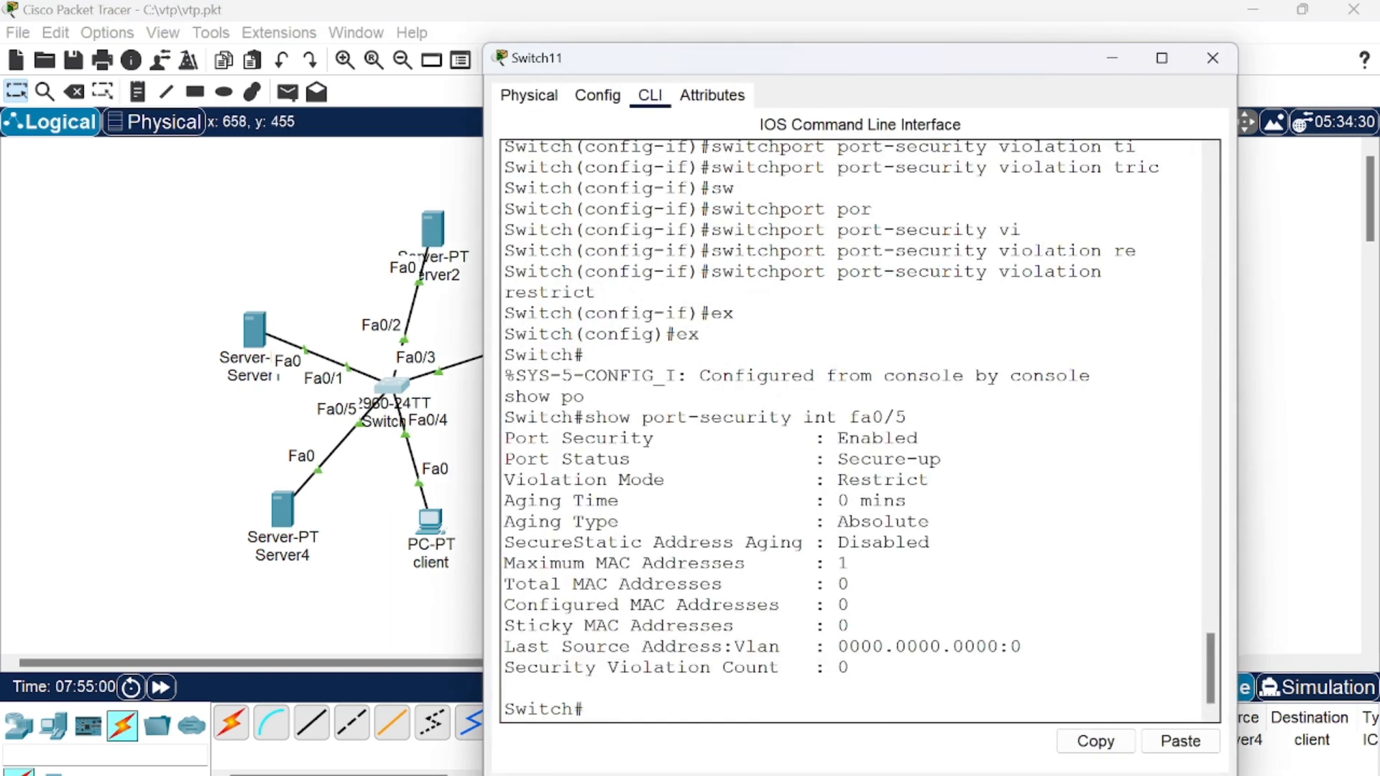
type("show")
key("Tab")
type("p")
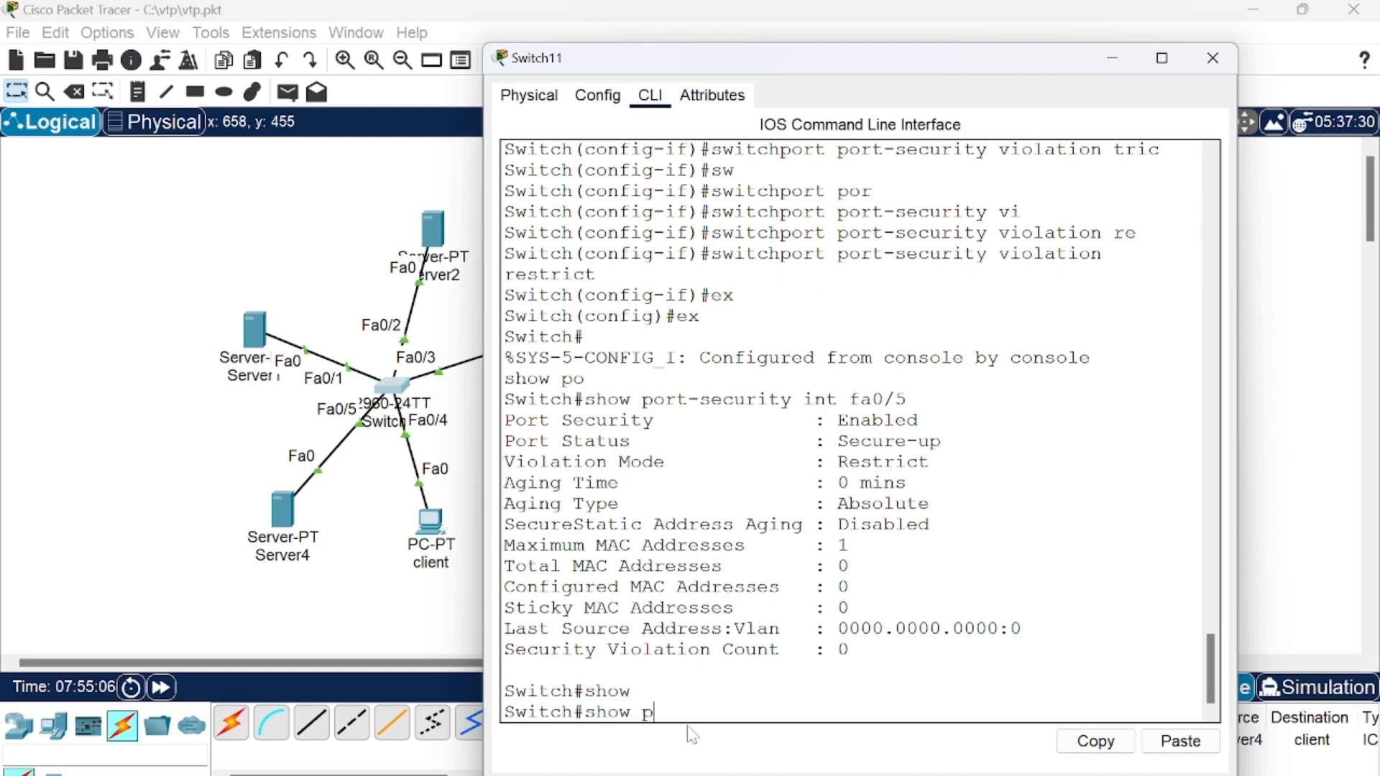
type("o")
key("Tab")
type("int ")
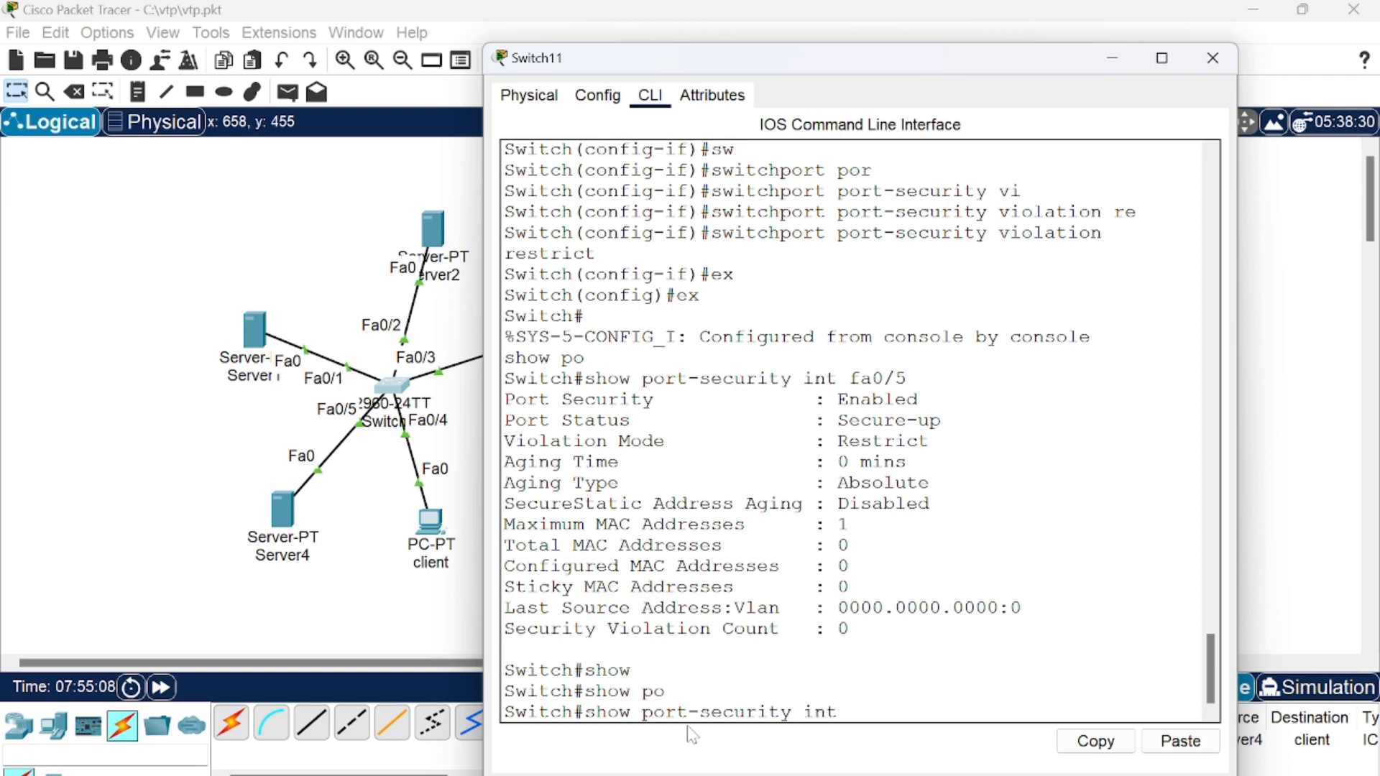
type("fa0/5")
key("Return")
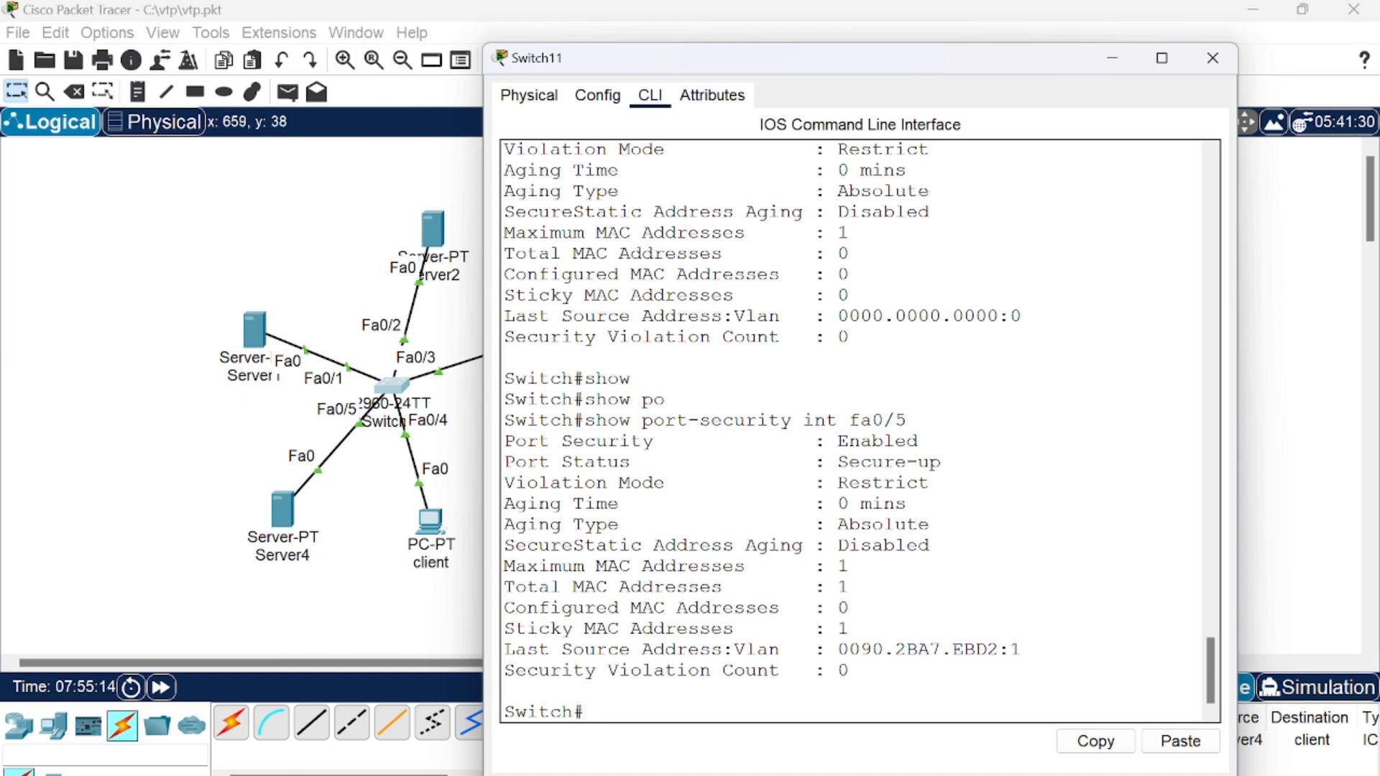
left_click_drag(827, 650, 1022, 649)
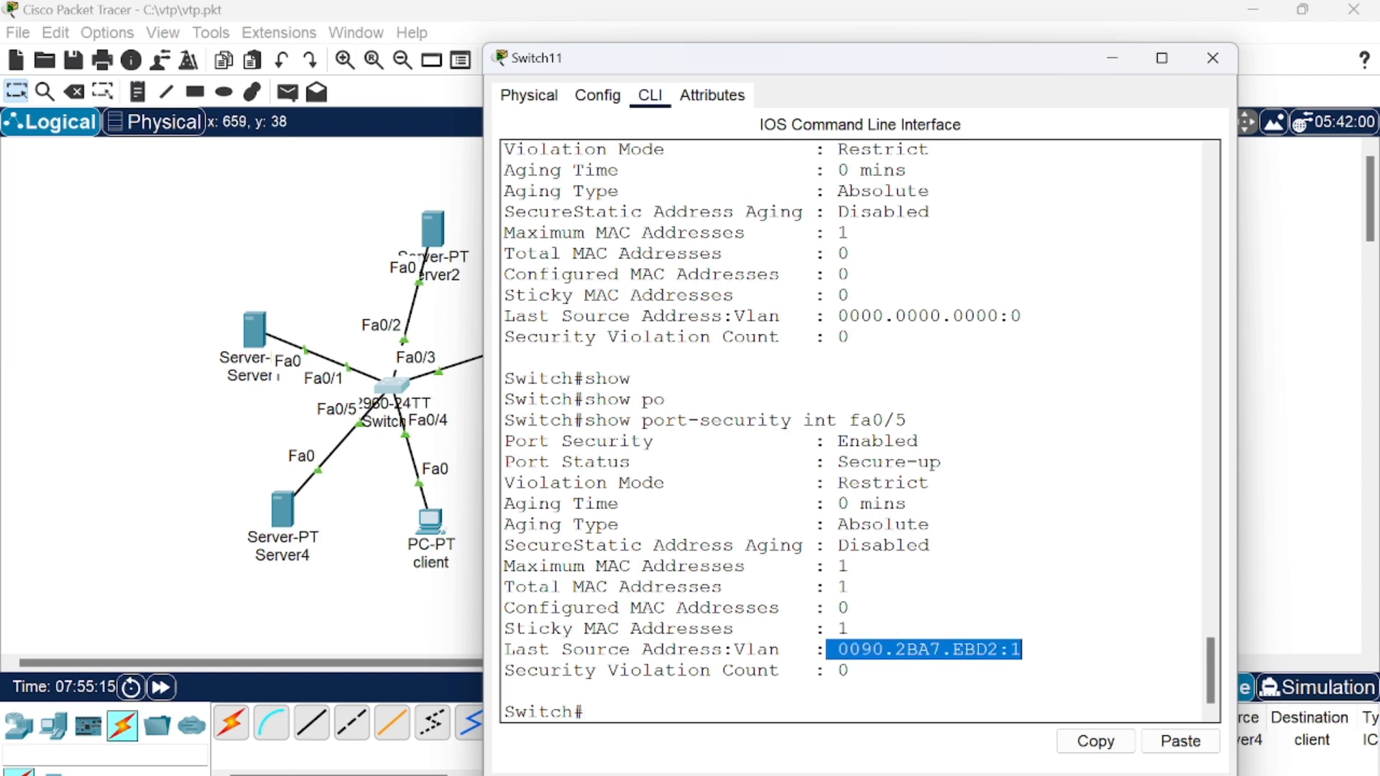
- Move the hacker PC beside Server4 and reattach Server4's end of the fa0/5 cable to the hacker's FastEthernet0 port
left_click(1288, 368)
left_click_drag(554, 252, 196, 466)
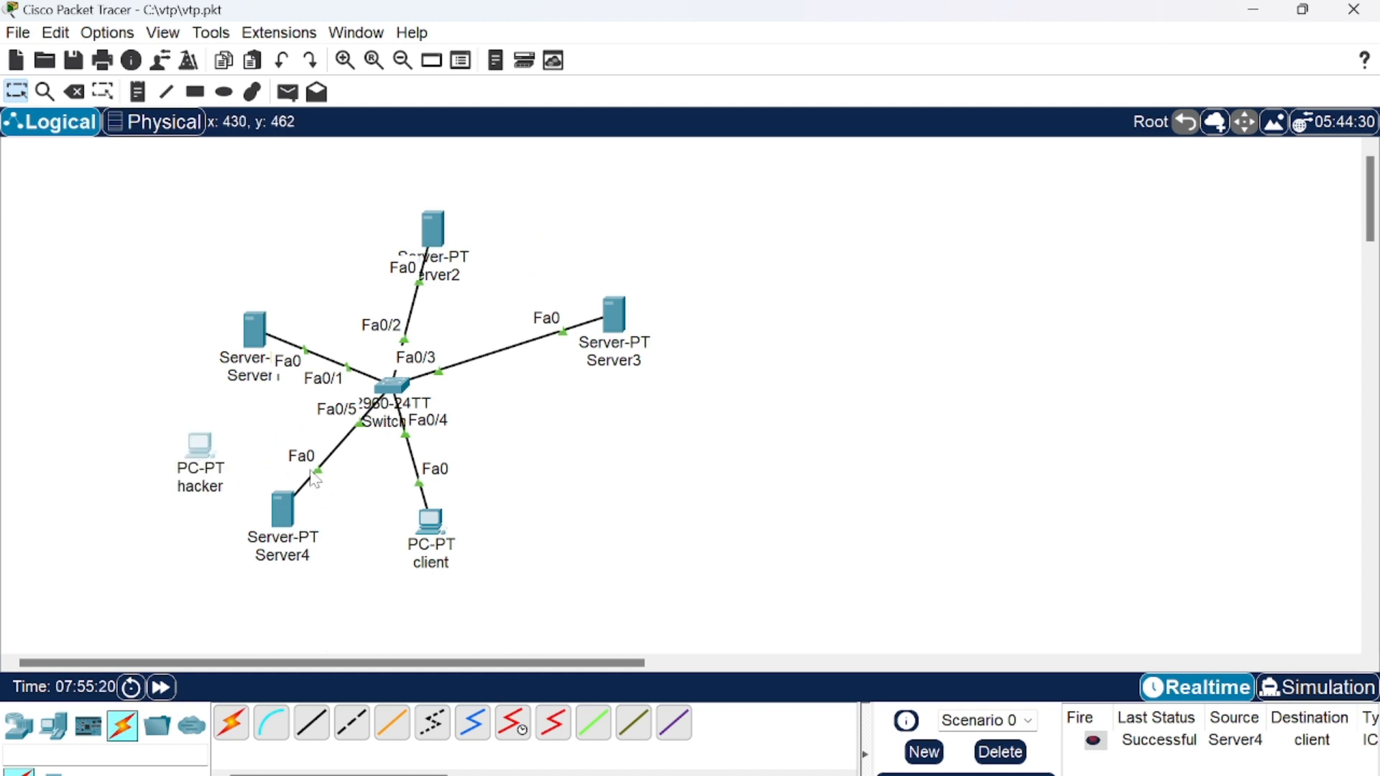
left_click_drag(328, 482, 207, 455)
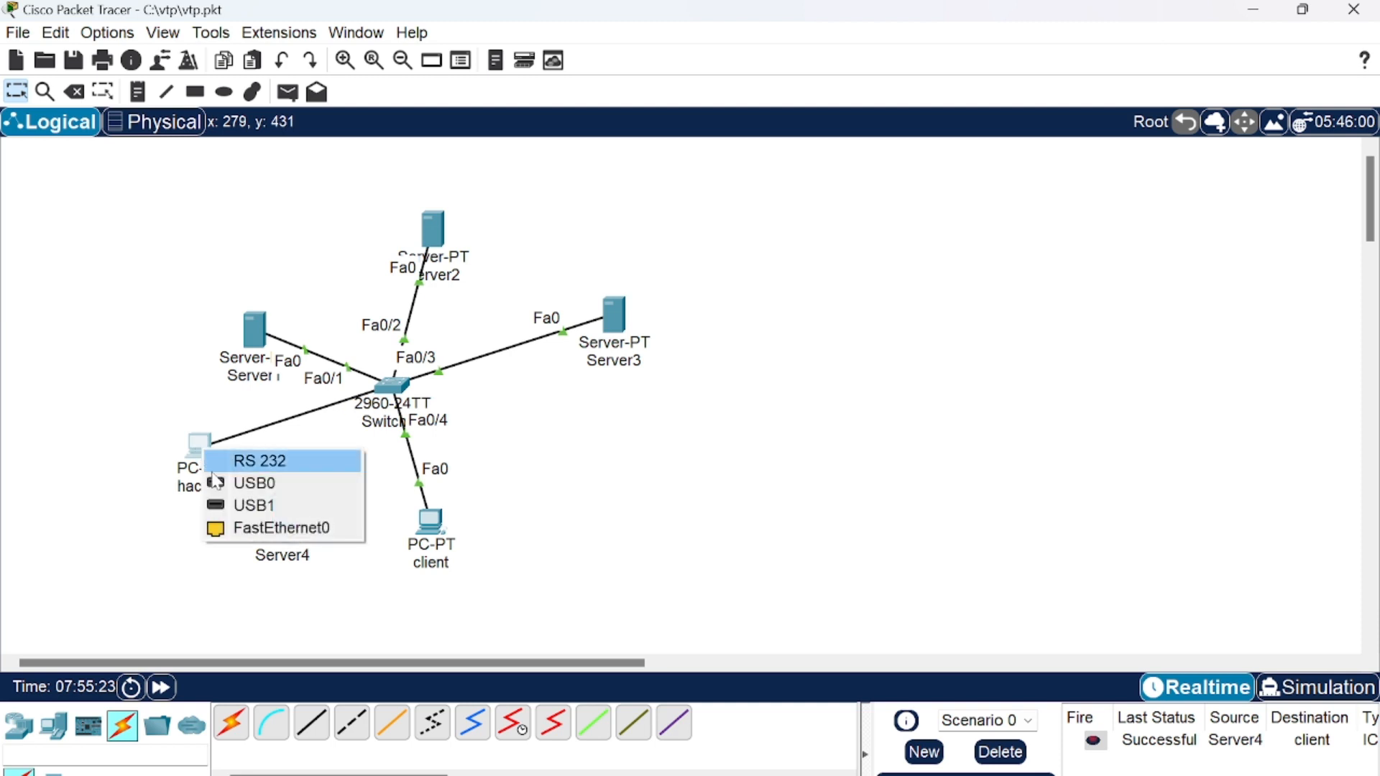
left_click(223, 528)
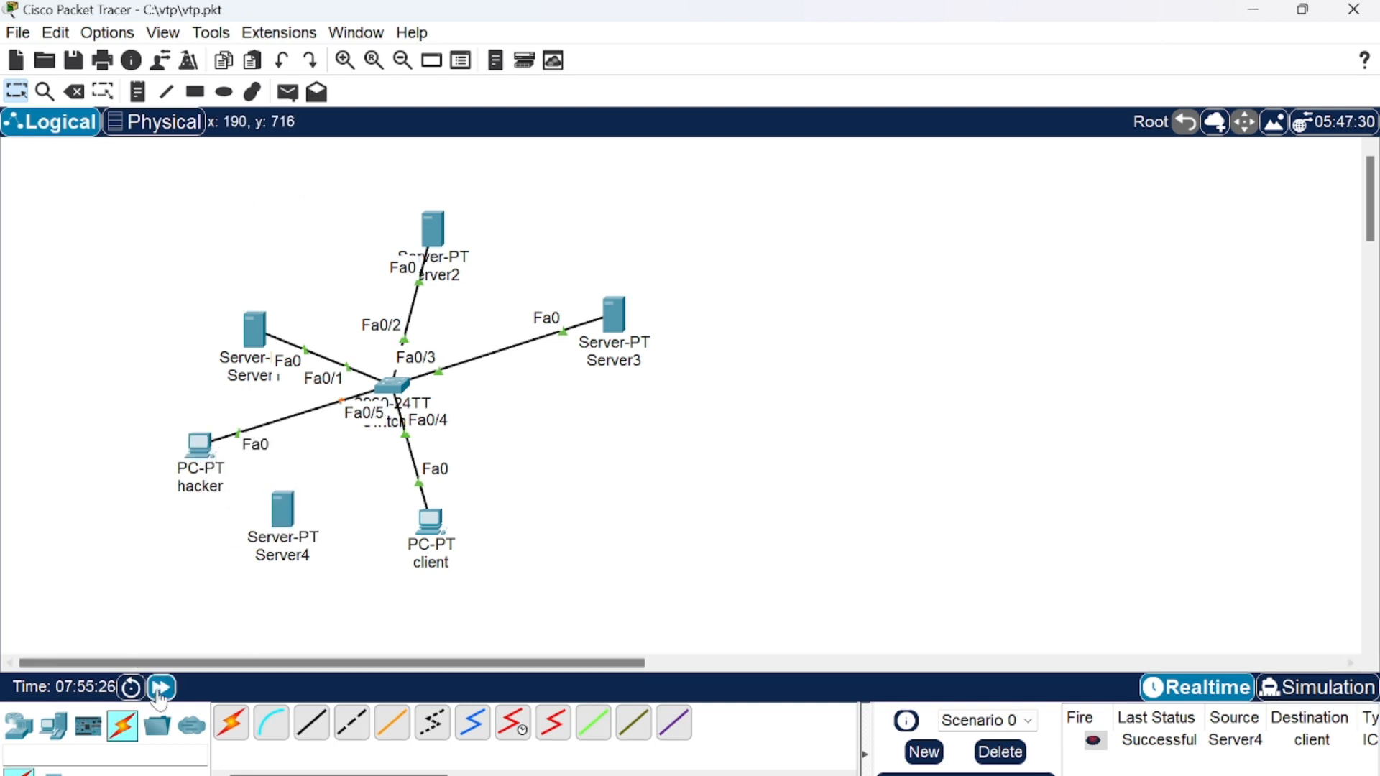
- Fast-forward the network time and send a simple PDU from the hacker PC to the client PC
left_click(161, 687)
left_click(161, 687)
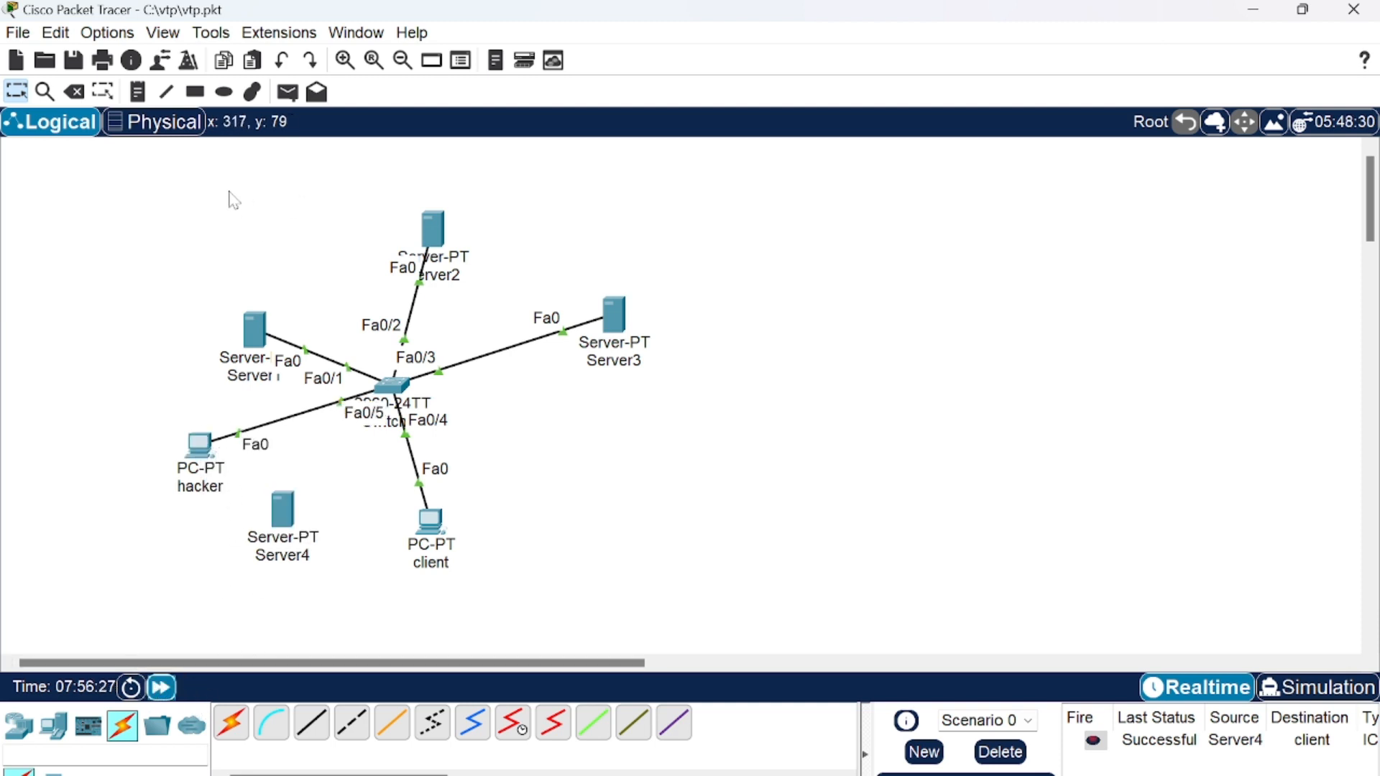
left_click(287, 92)
left_click(201, 468)
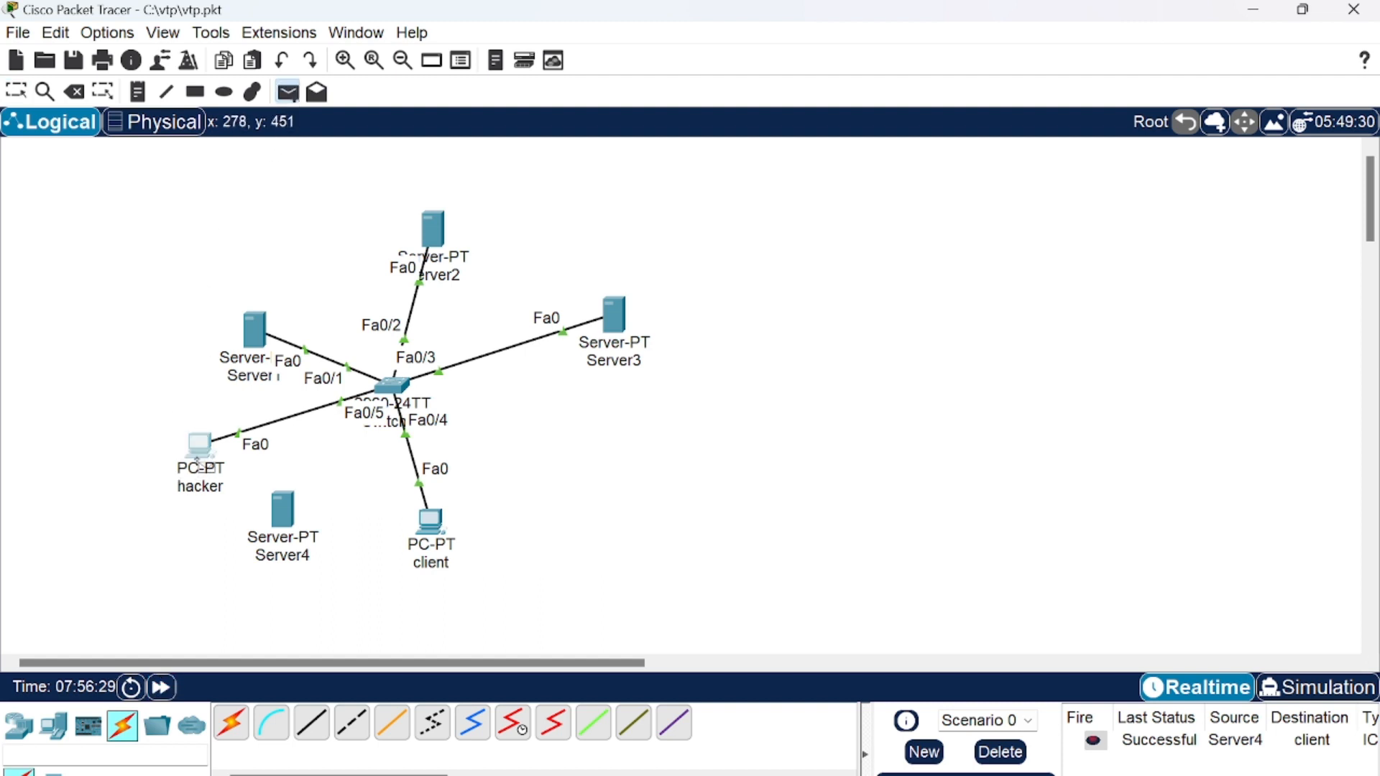
left_click(431, 525)
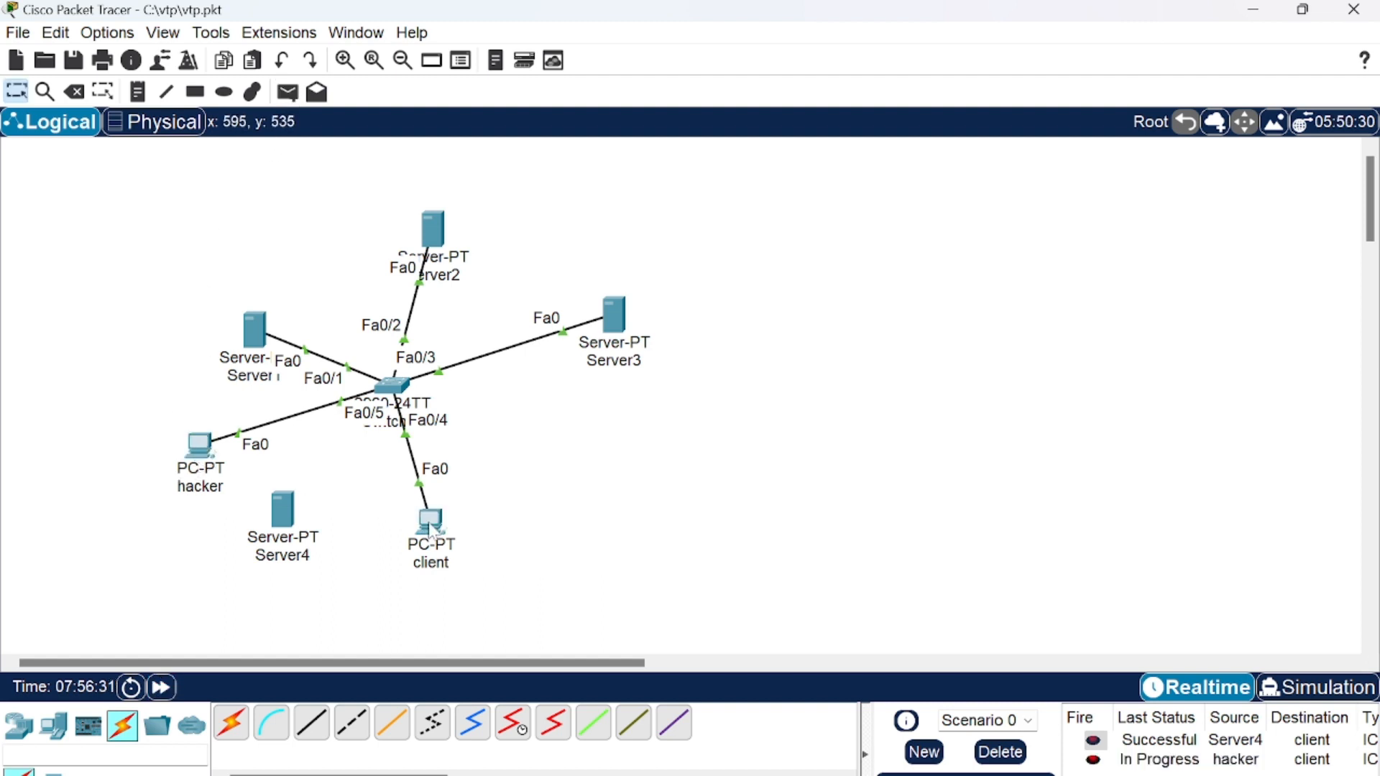
- Send another simple PDU from the hacker PC to the client PC
left_click(287, 92)
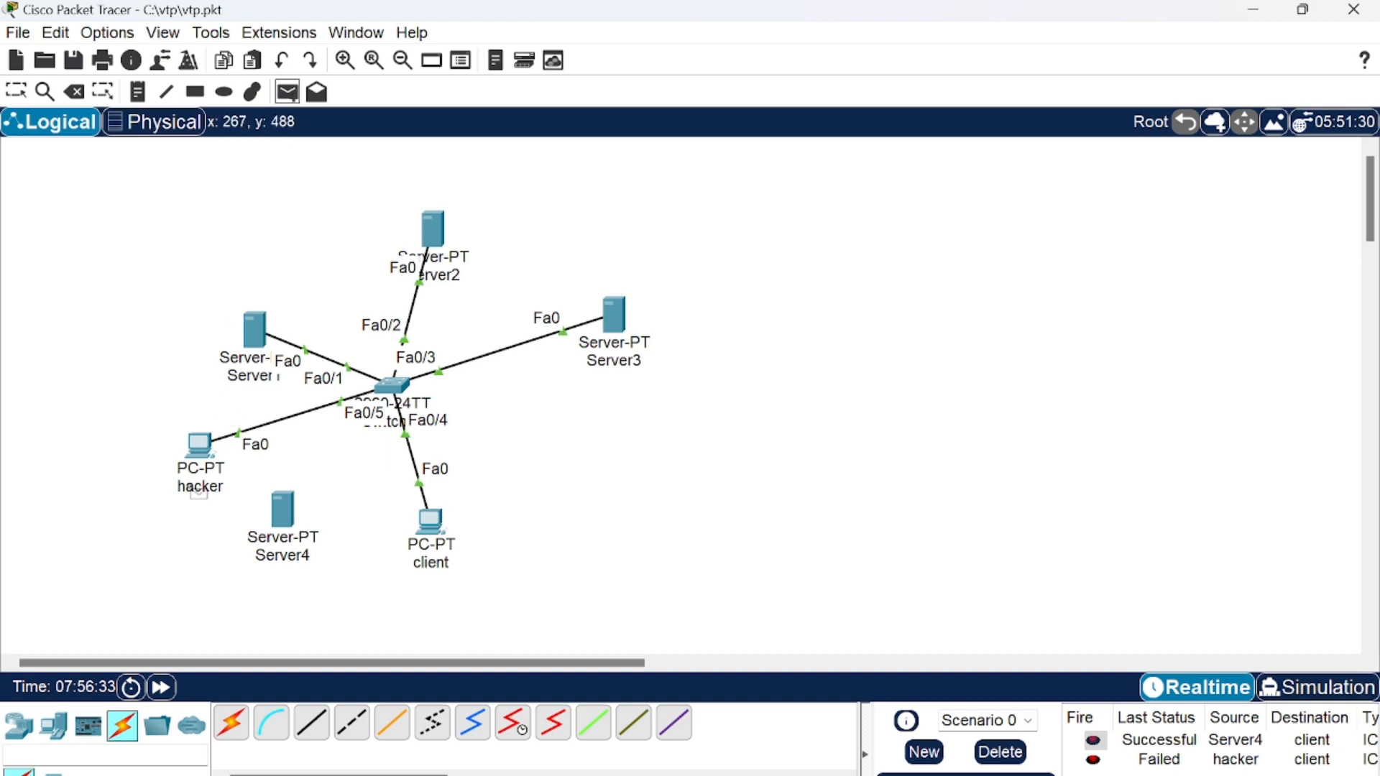
left_click(201, 460)
left_click(431, 523)
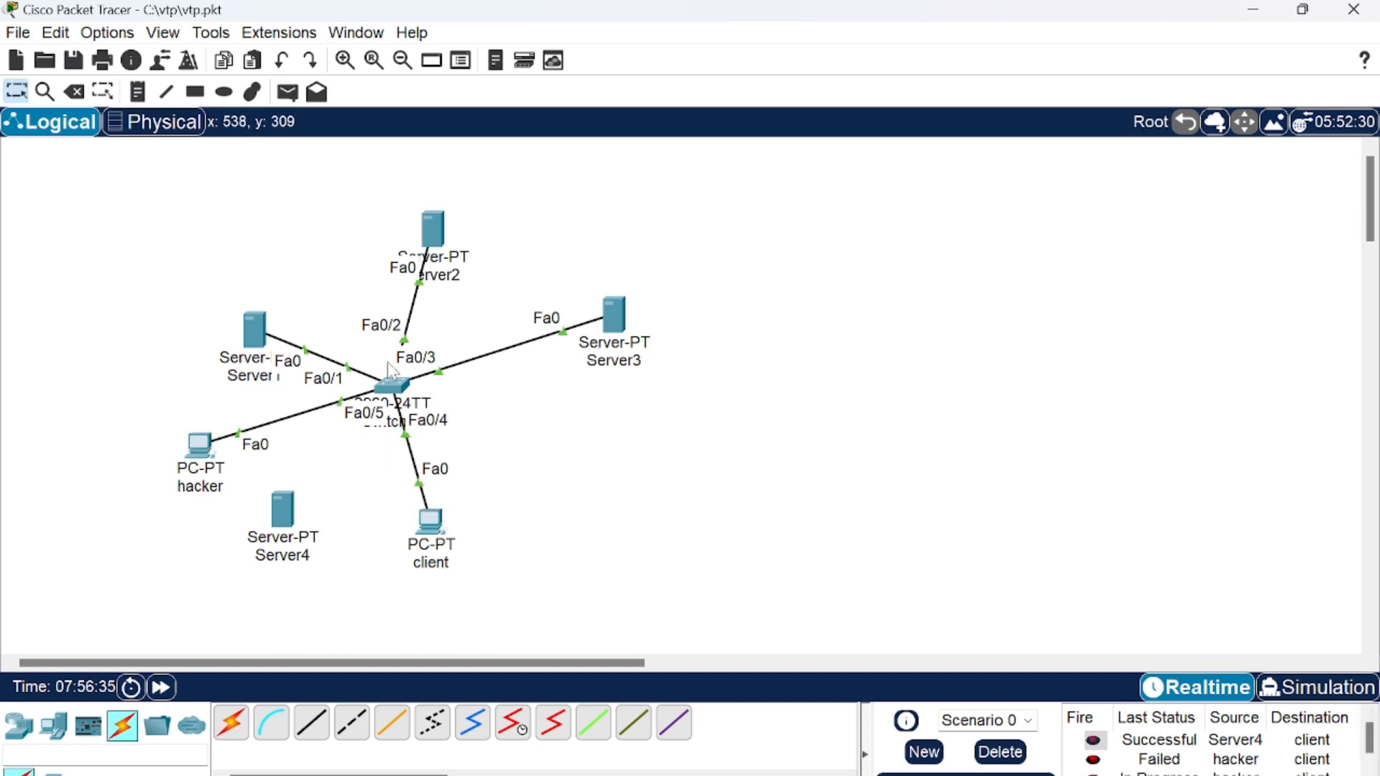
- Run show port-security int fa0/5 in Switch11's CLI and highlight the security violation count line
left_click(403, 392)
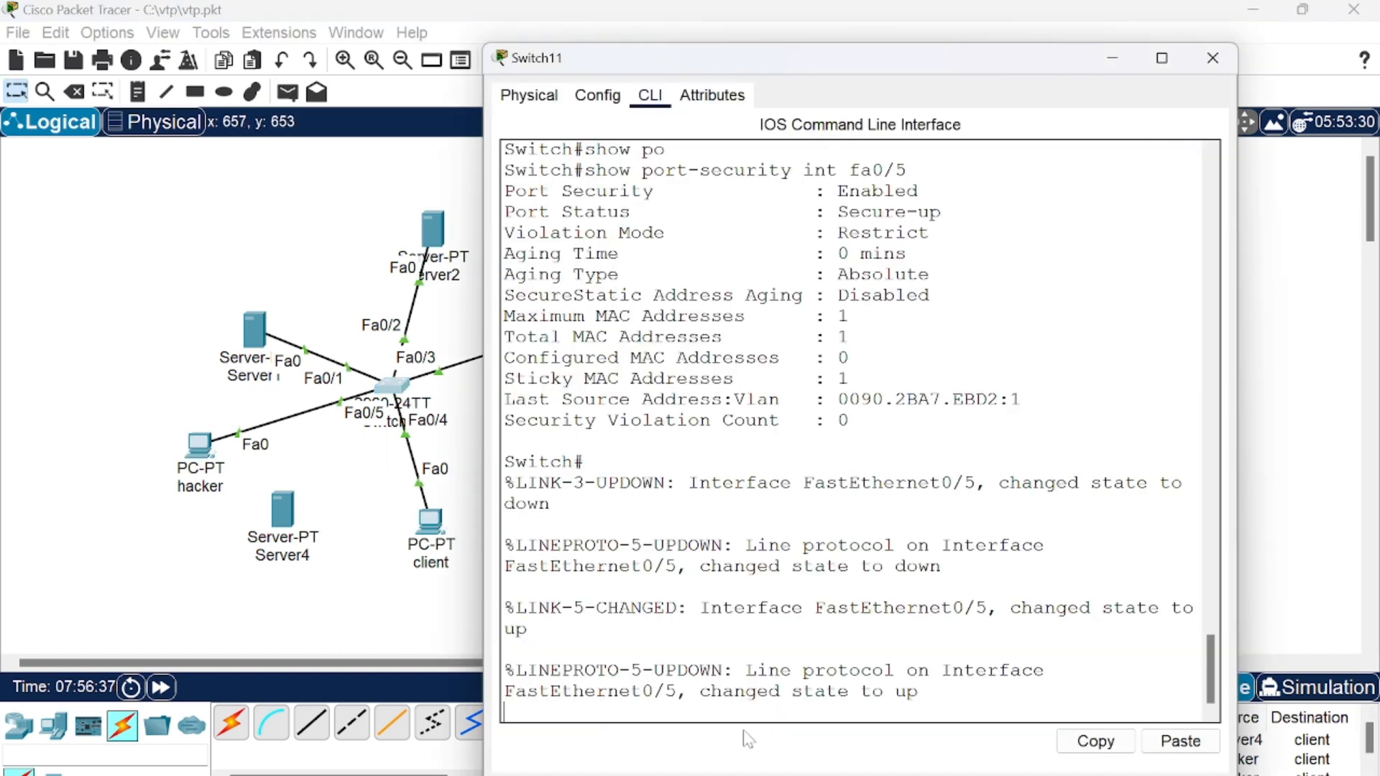
key("Return")
type("shp")
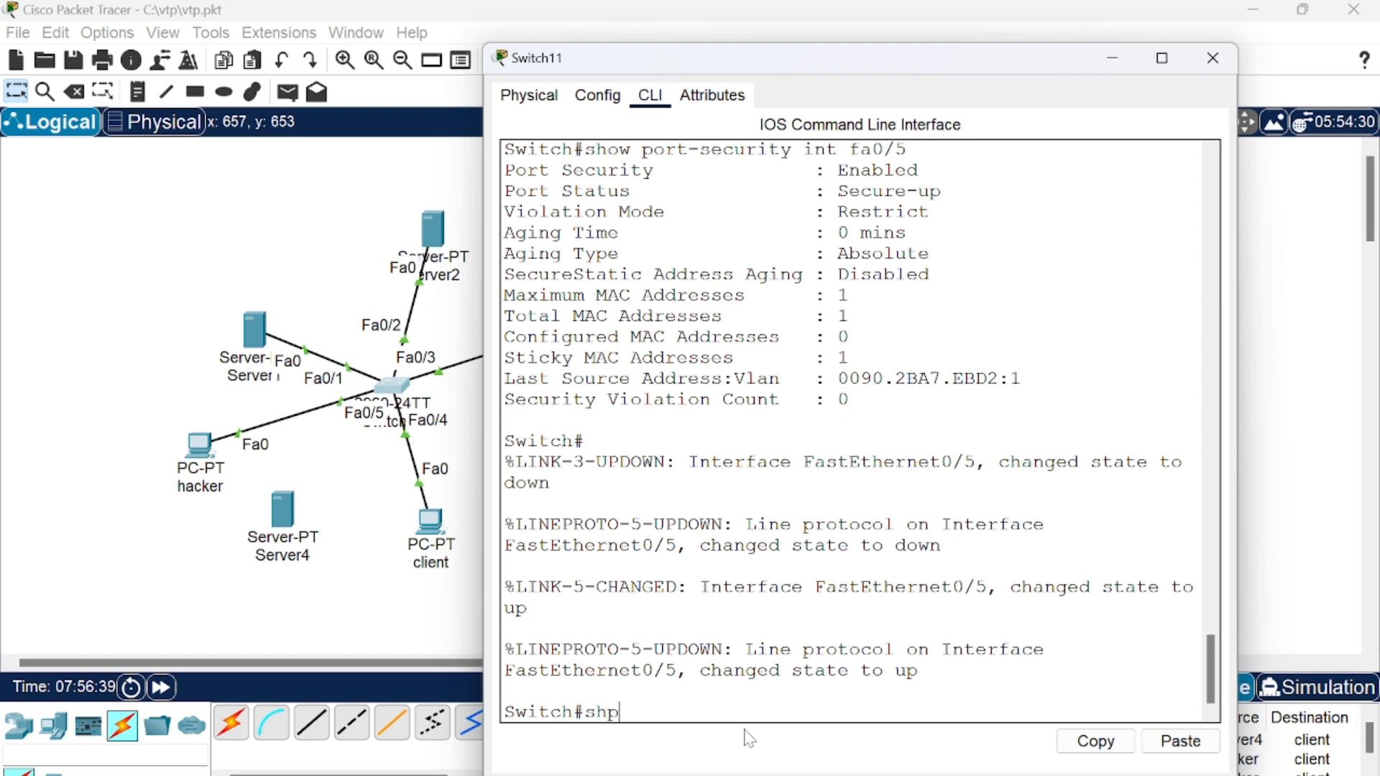
key("BackSpace")
type("o")
key("Tab")
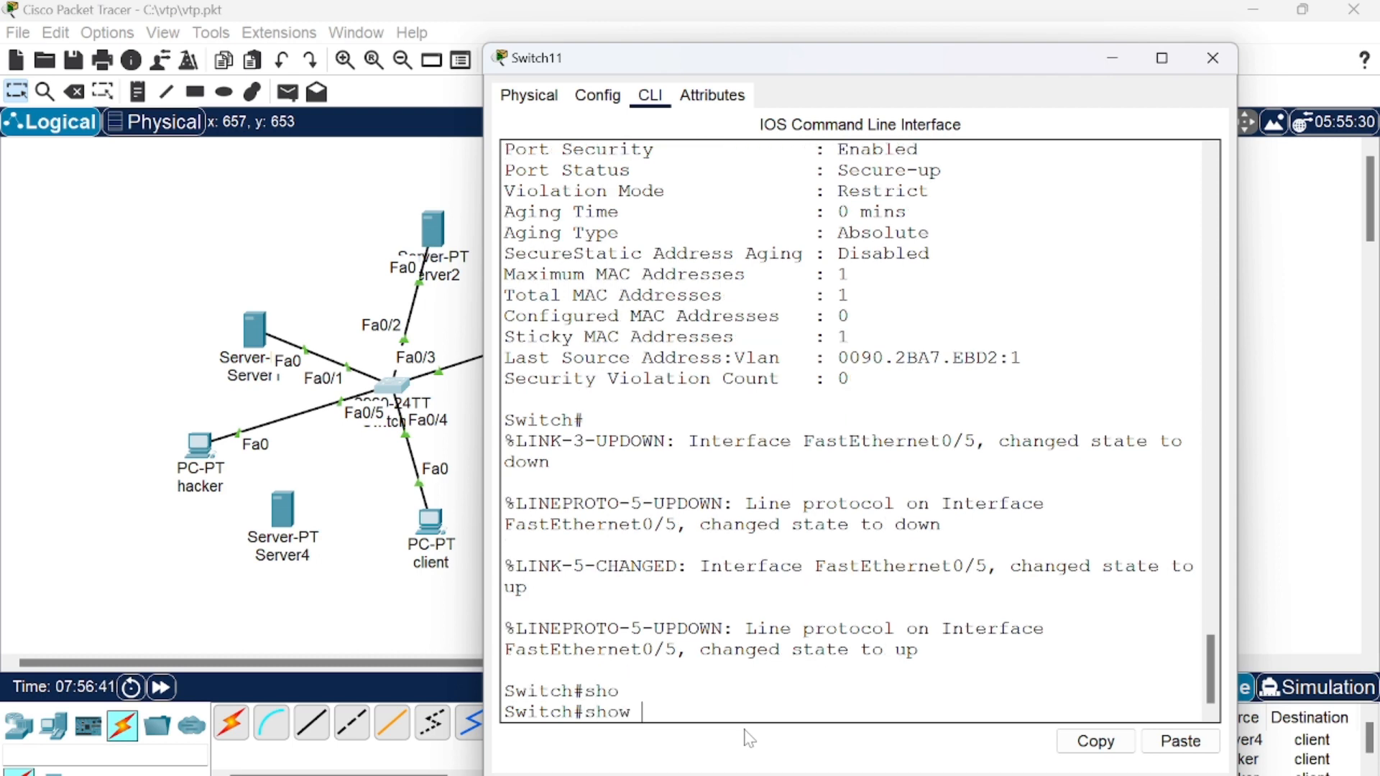
type("o")
key("BackSpace")
type("por")
key("Tab")
type("i")
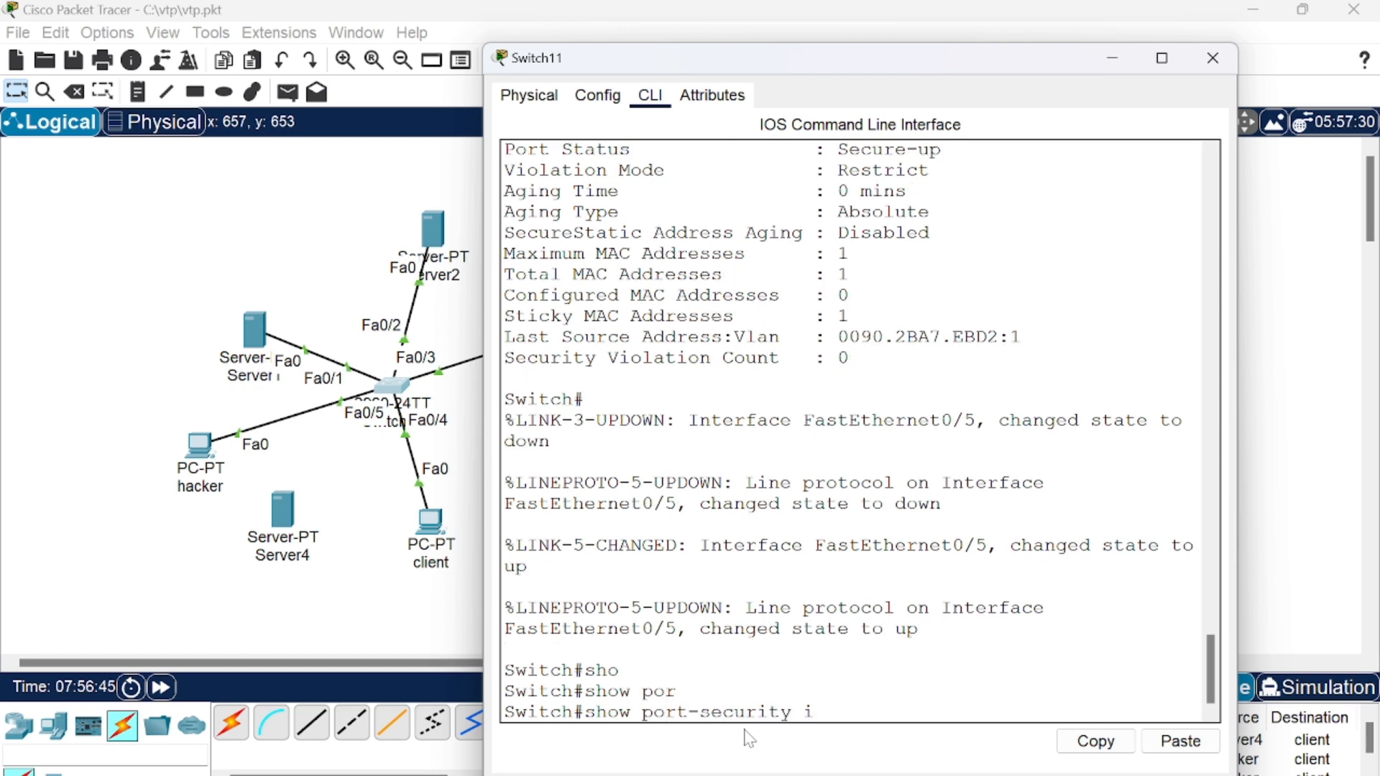
type("nt fa0/5")
key("Return")
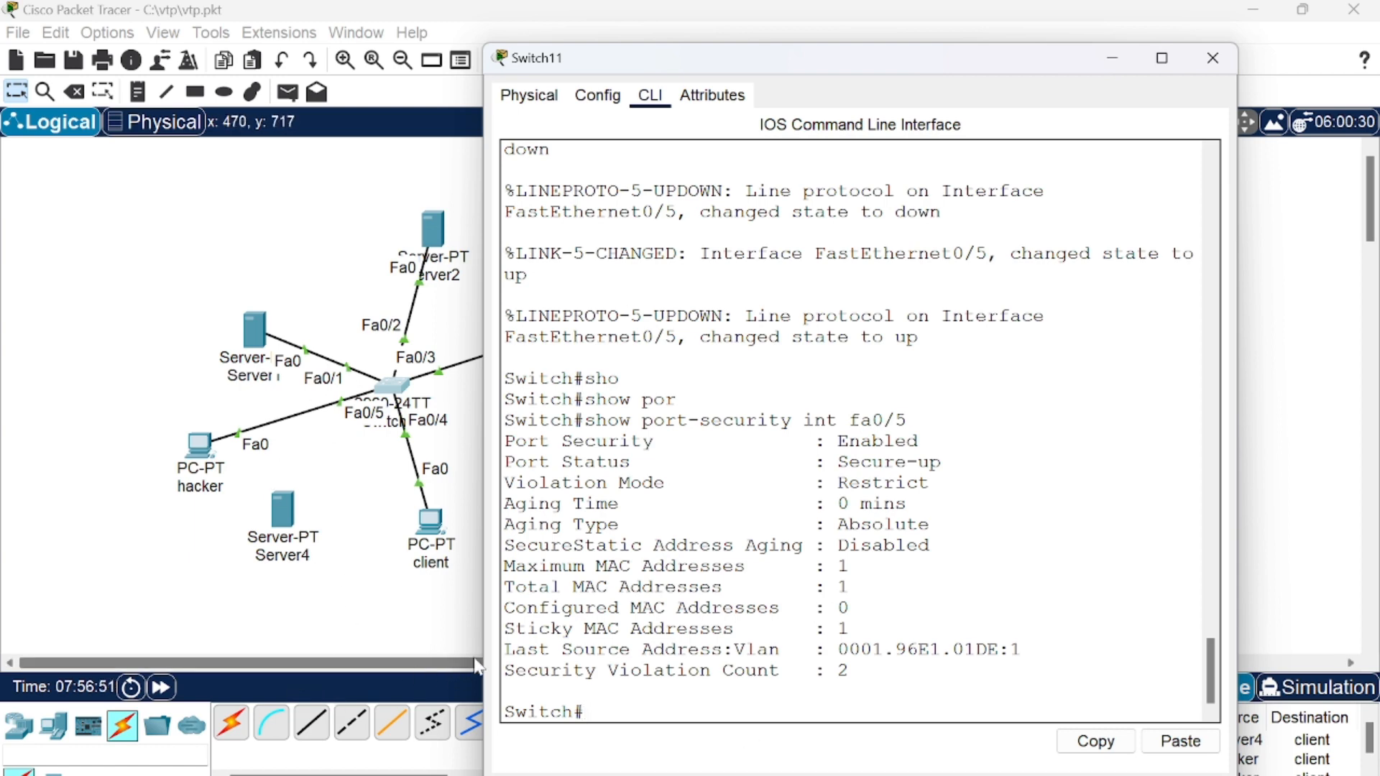
left_click_drag(504, 670, 849, 670)
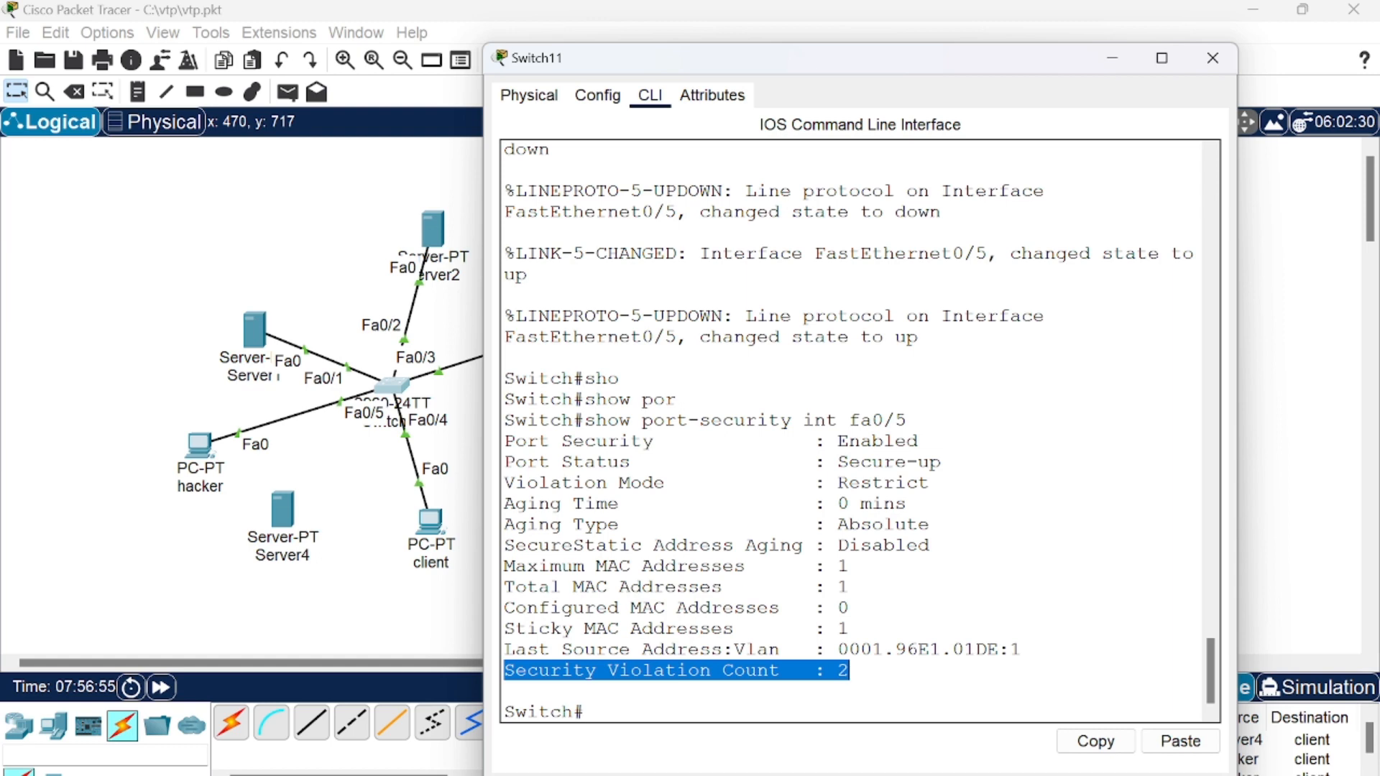